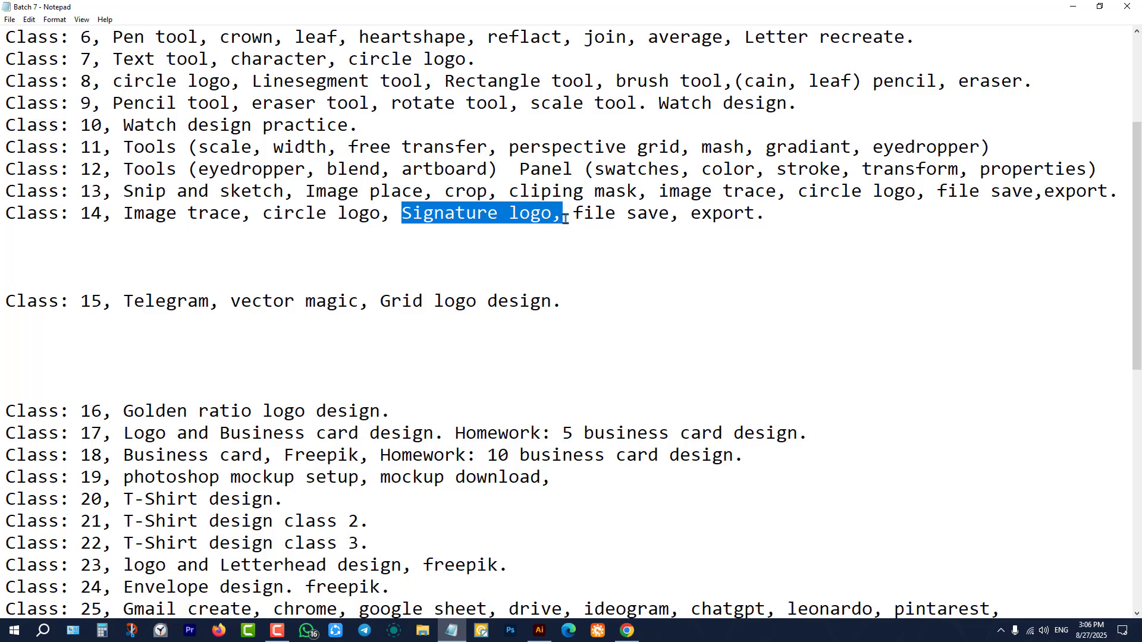
# - Review the Class 14 signature logo topic and the Class 15 topics in the Batch 7 outline in Notepad
pyautogui.click(562, 218)
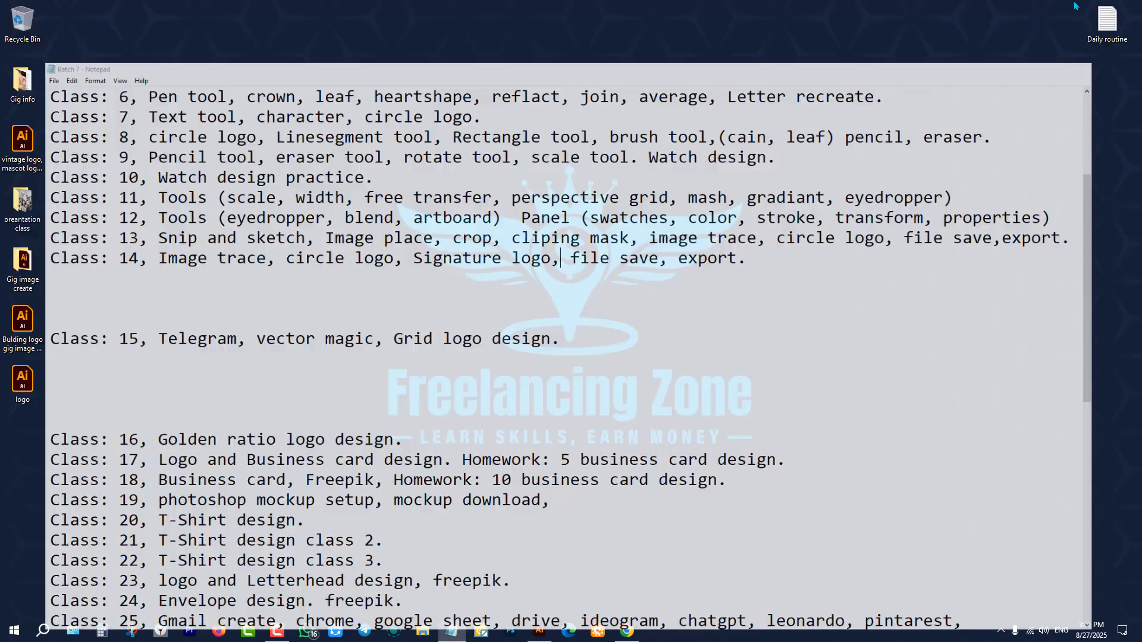
pyautogui.click(1073, 7)
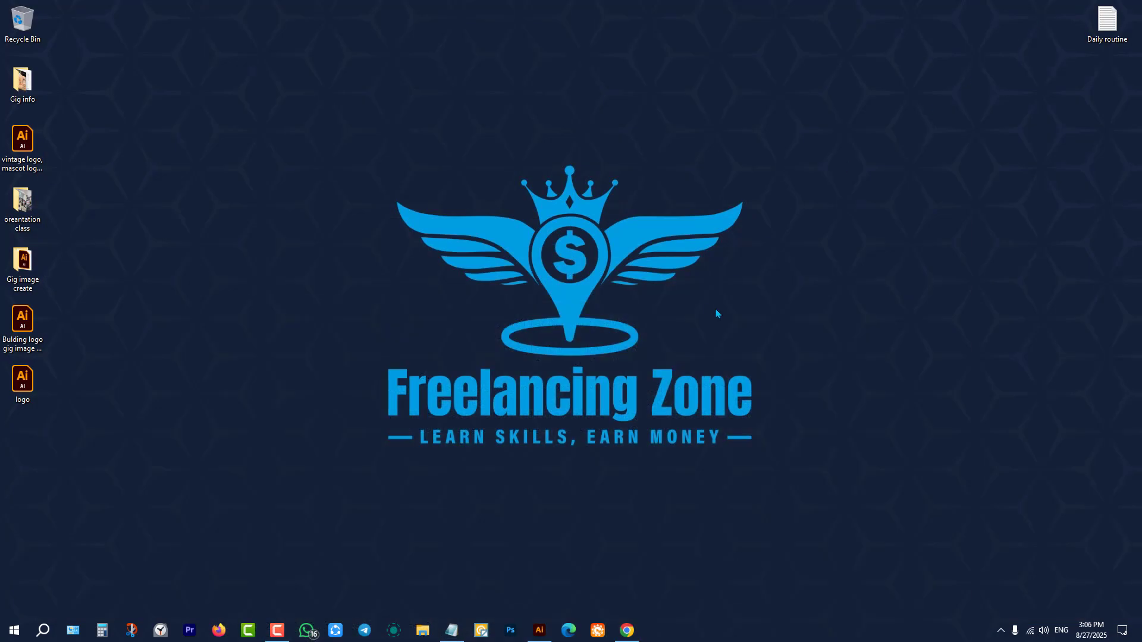
pyautogui.click(539, 631)
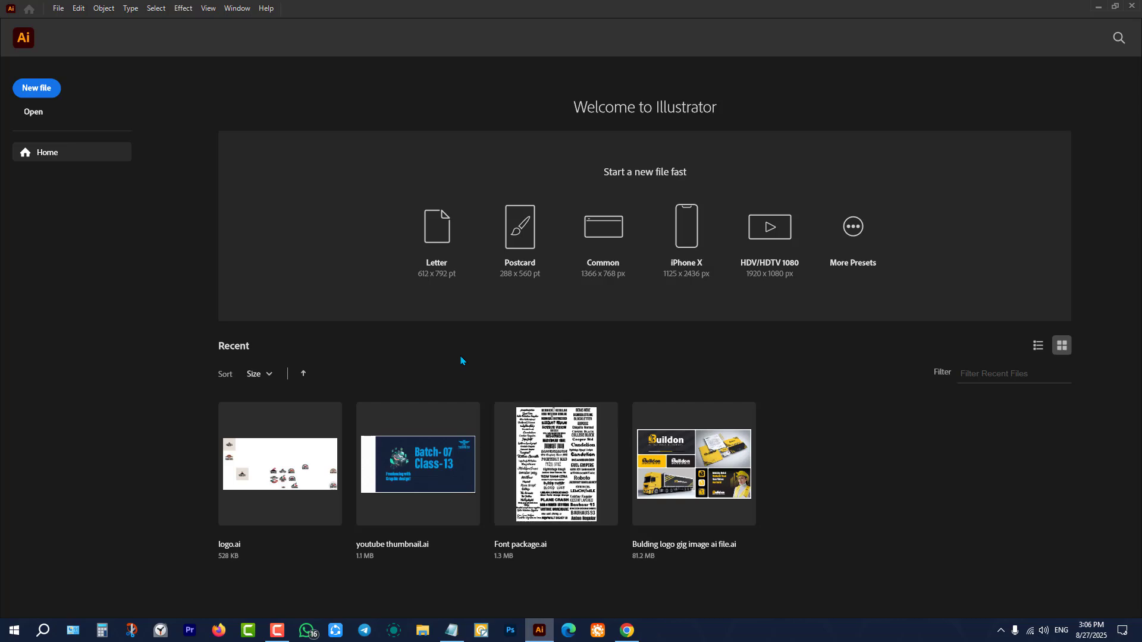
pyautogui.click(626, 630)
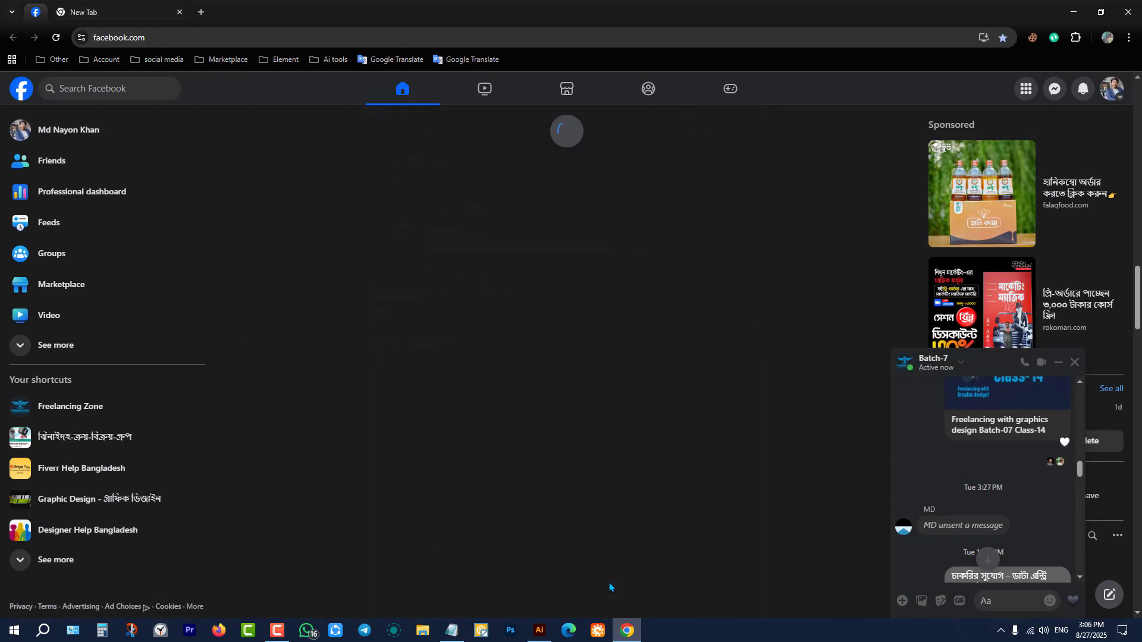
pyautogui.click(462, 633)
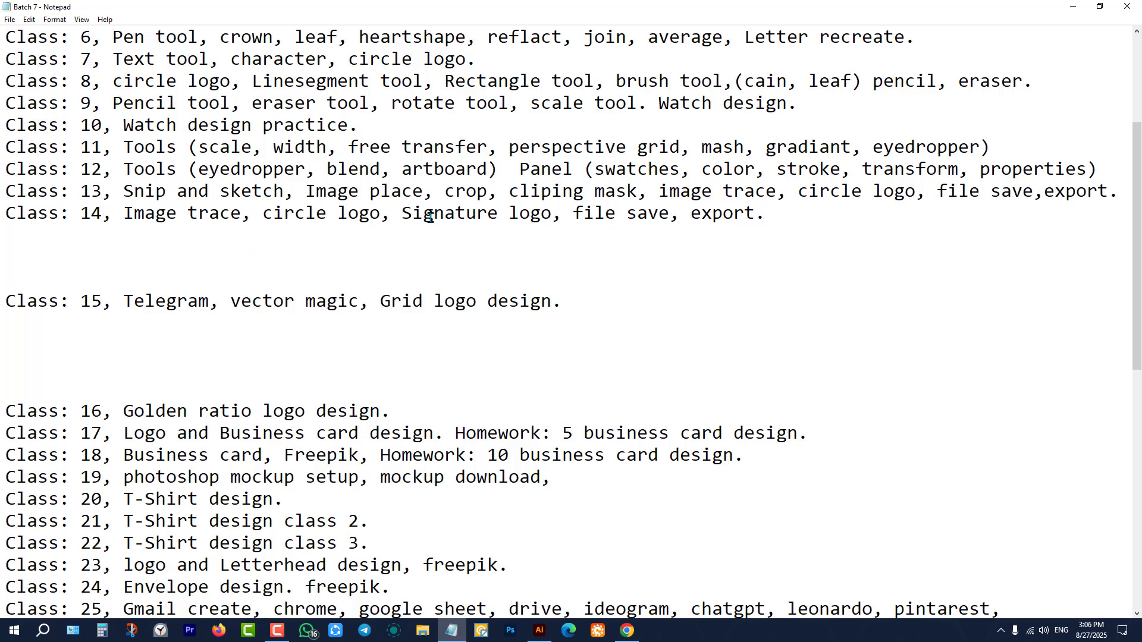
pyautogui.moveTo(404, 212); pyautogui.dragTo(477, 213)
pyautogui.moveTo(125, 298); pyautogui.dragTo(231, 299)
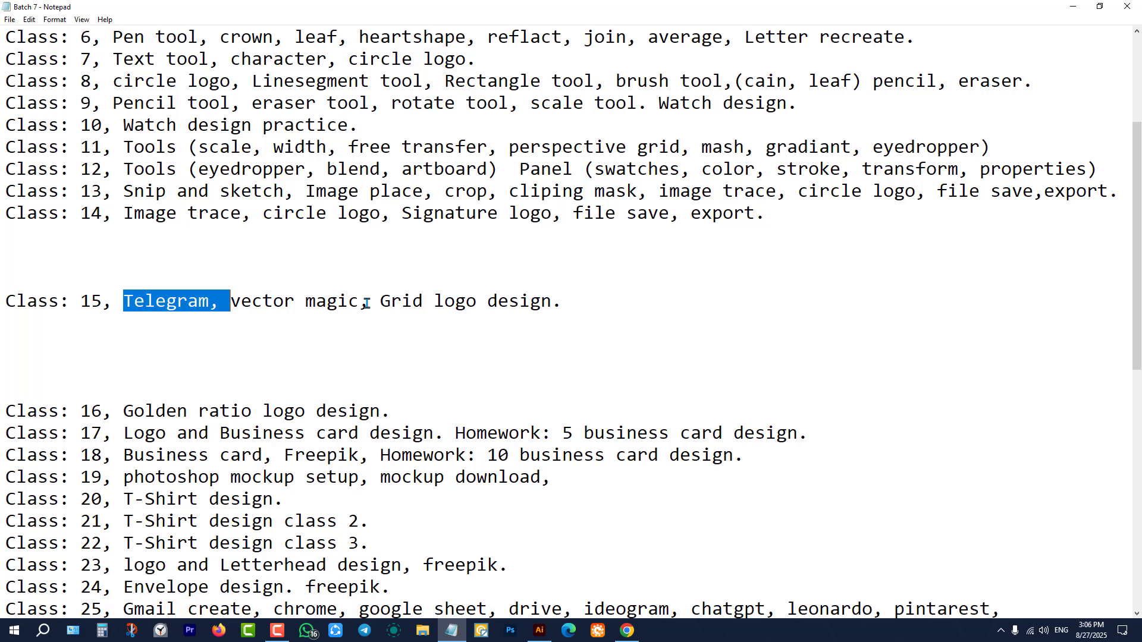
pyautogui.click(362, 262)
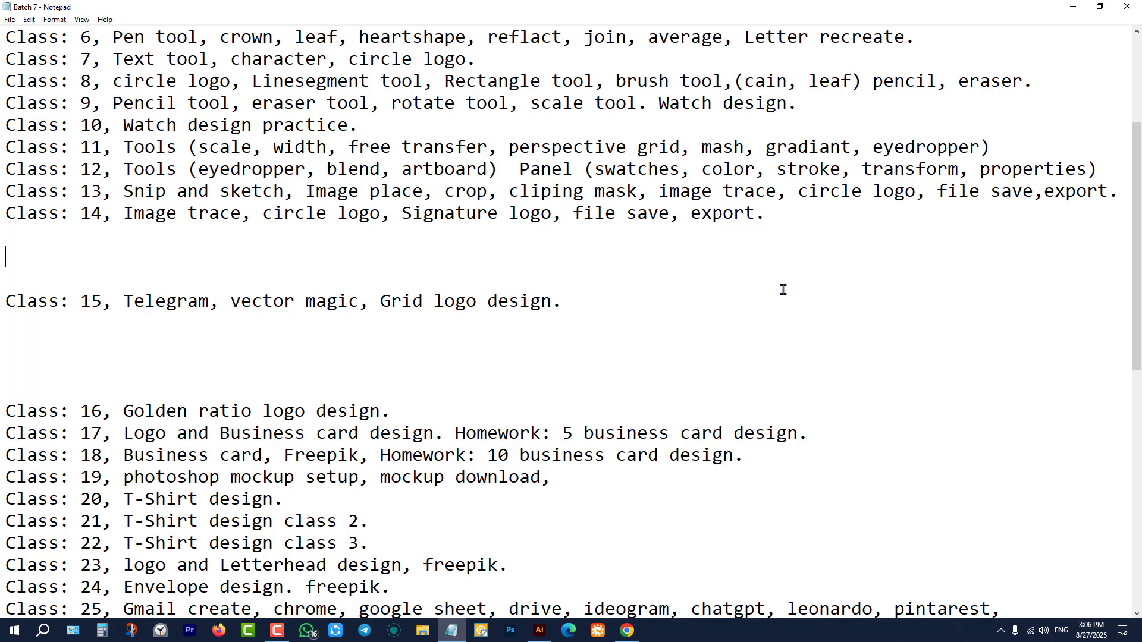
pyautogui.moveTo(380, 300); pyautogui.dragTo(575, 298)
pyautogui.click(625, 295)
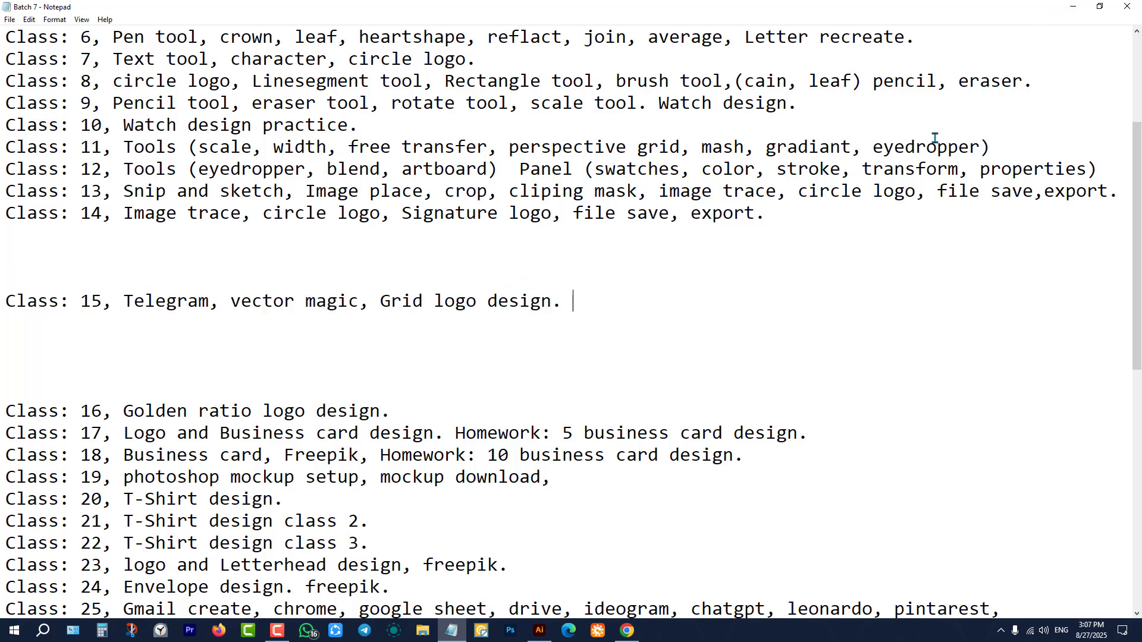
# - Switch to Illustrator and create a new 1000 x 1000 px document with RGB colour and 300 ppi raster effects
pyautogui.click(1081, 5)
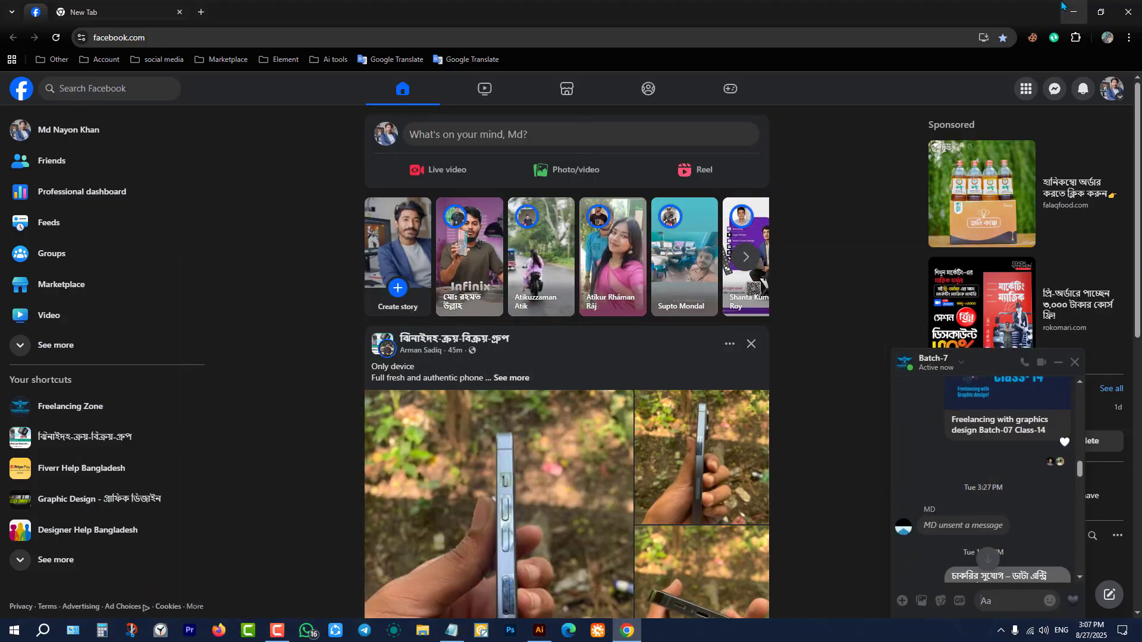
pyautogui.click(1066, 11)
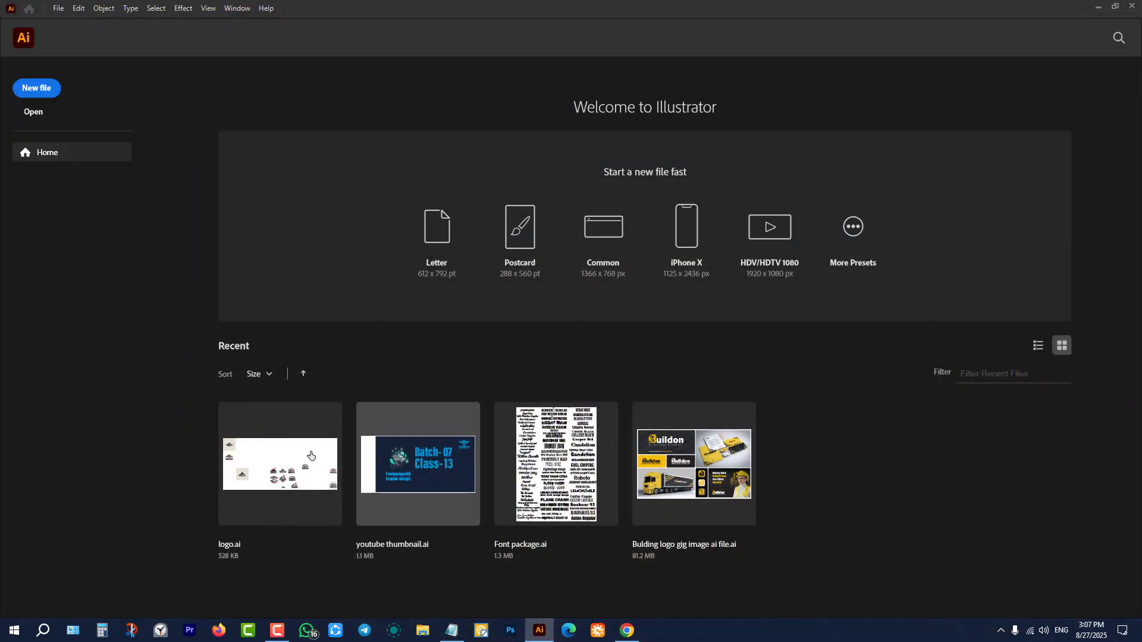
pyautogui.click(35, 92)
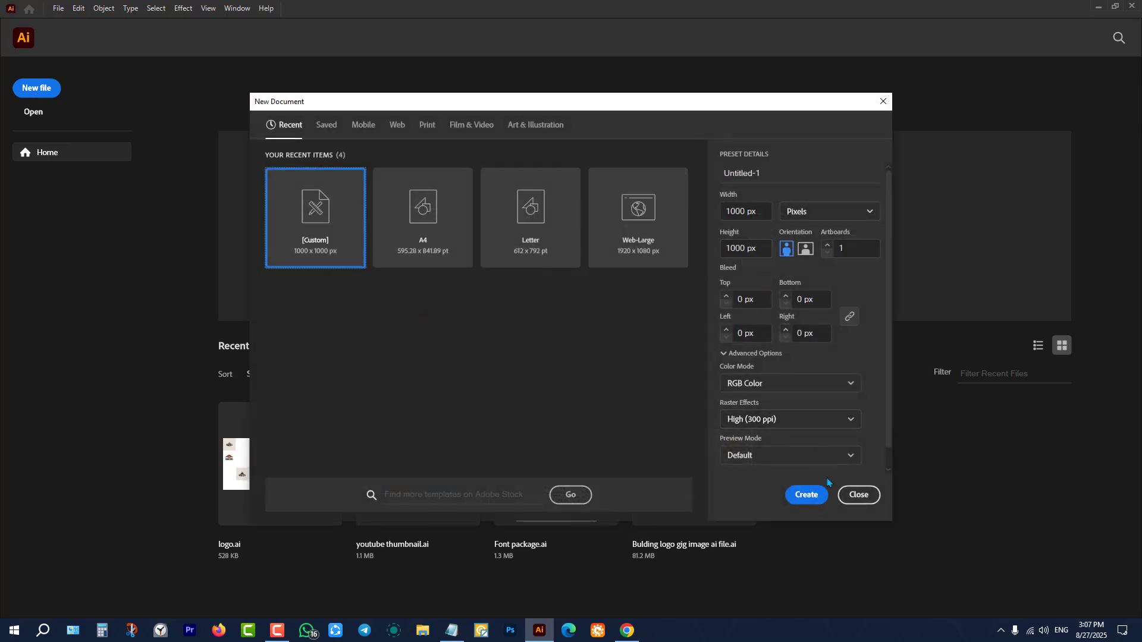
pyautogui.click(808, 496)
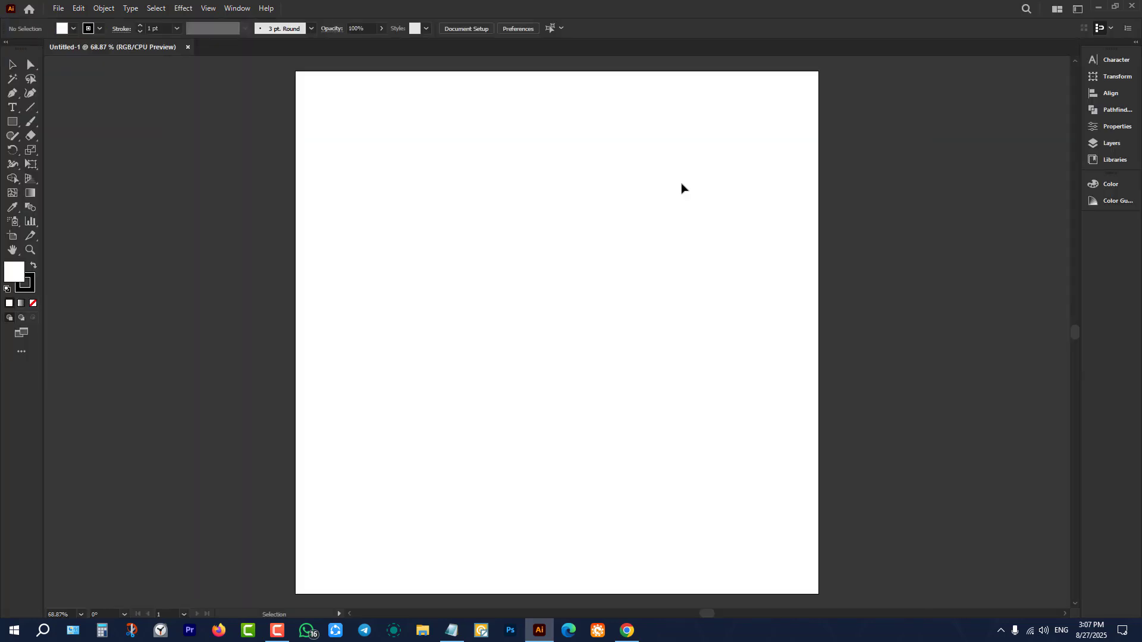
pyautogui.scroll(-2, 592, 324)
pyautogui.scroll(1, 605, 309)
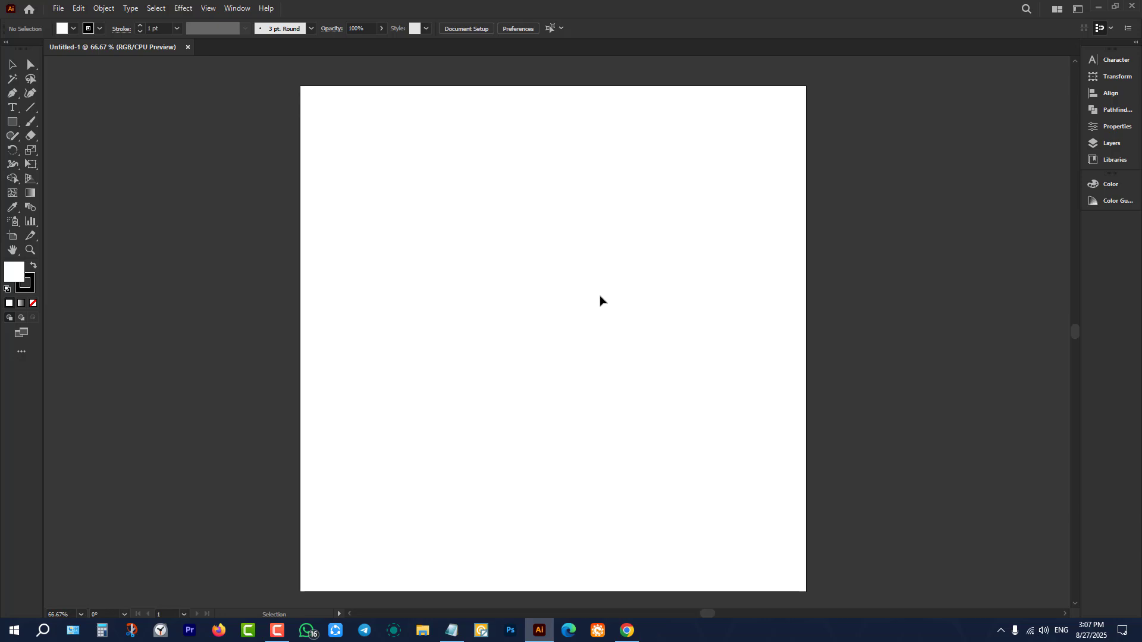
pyautogui.scroll(-1, 602, 299)
pyautogui.scroll(1, 603, 301)
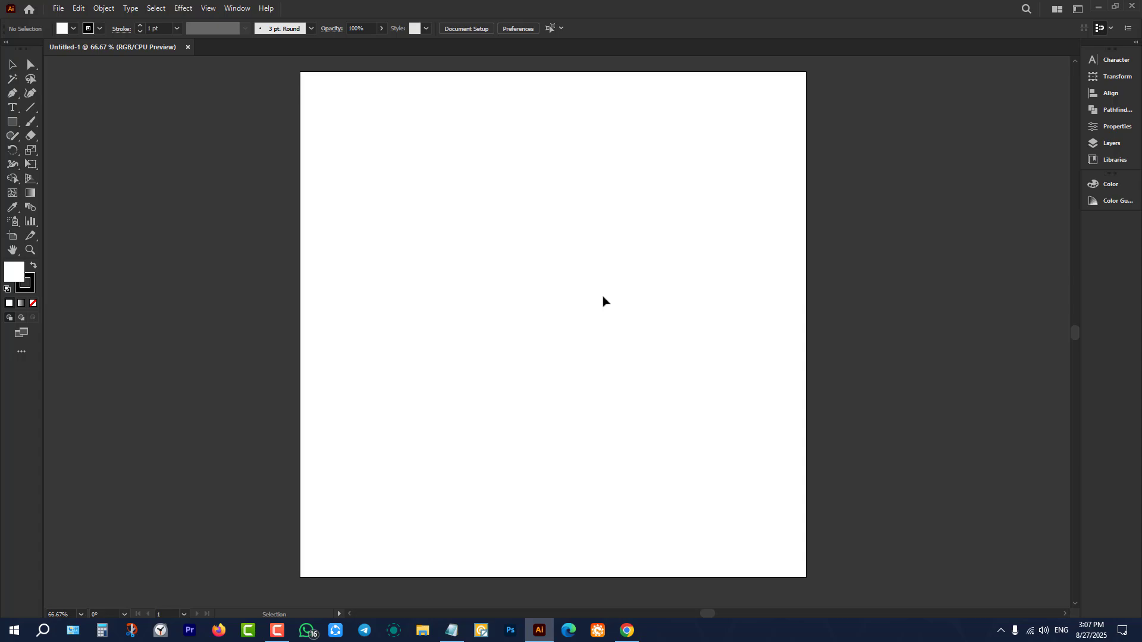
# - Switch to Chrome and search Google for "signature logo" in a new tab
pyautogui.click(627, 631)
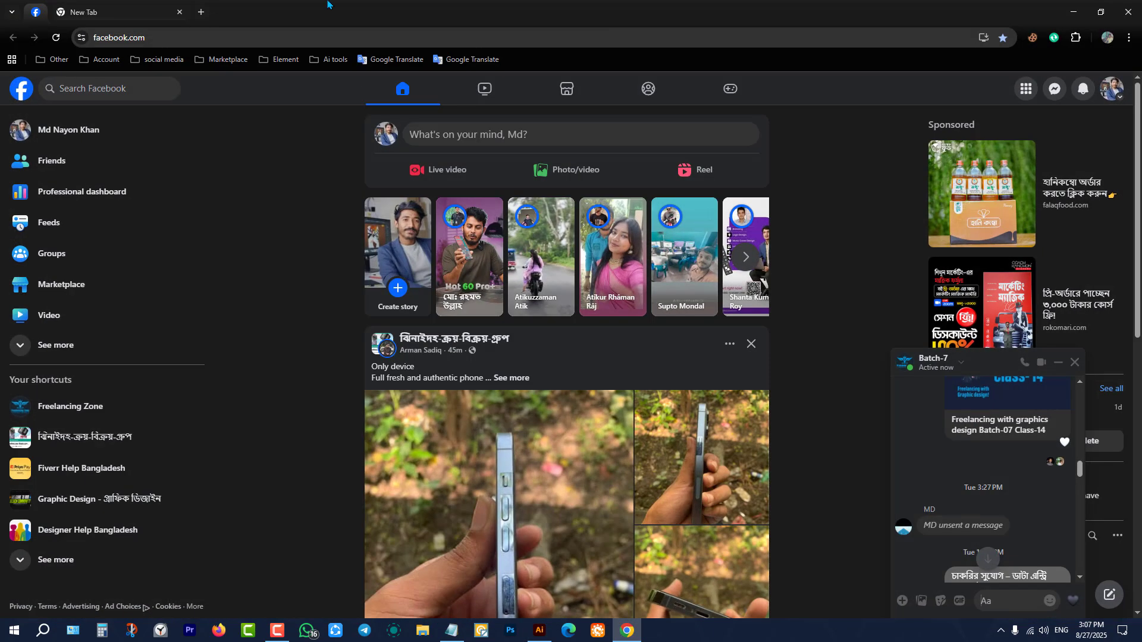
pyautogui.hotkey('ctrl', 't')
pyautogui.click(499, 234)
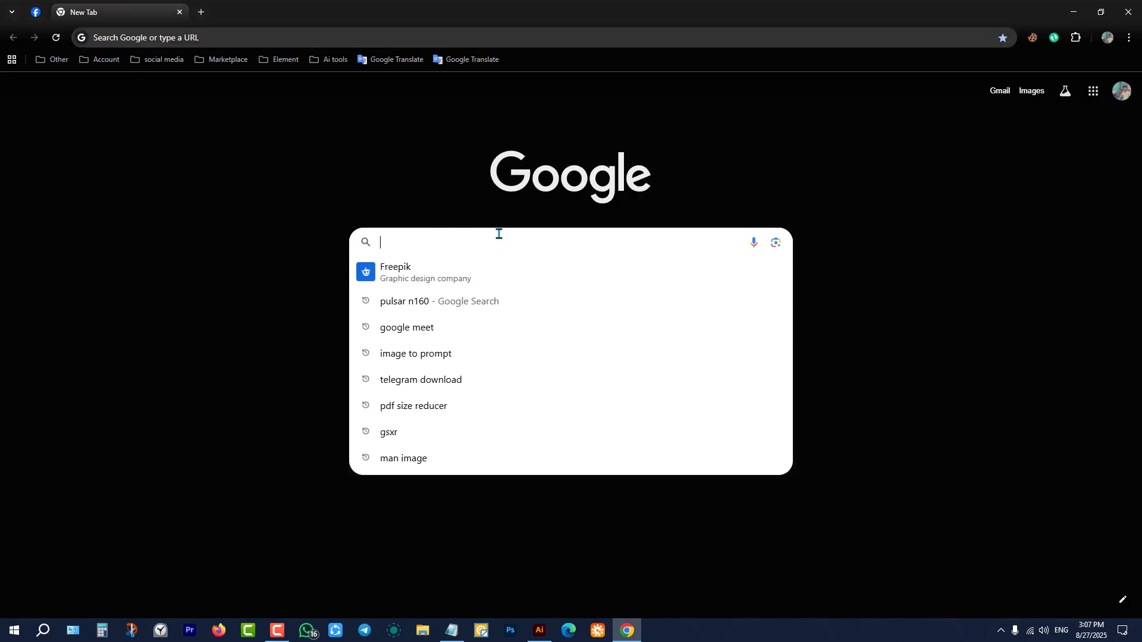
pyautogui.write('signa')
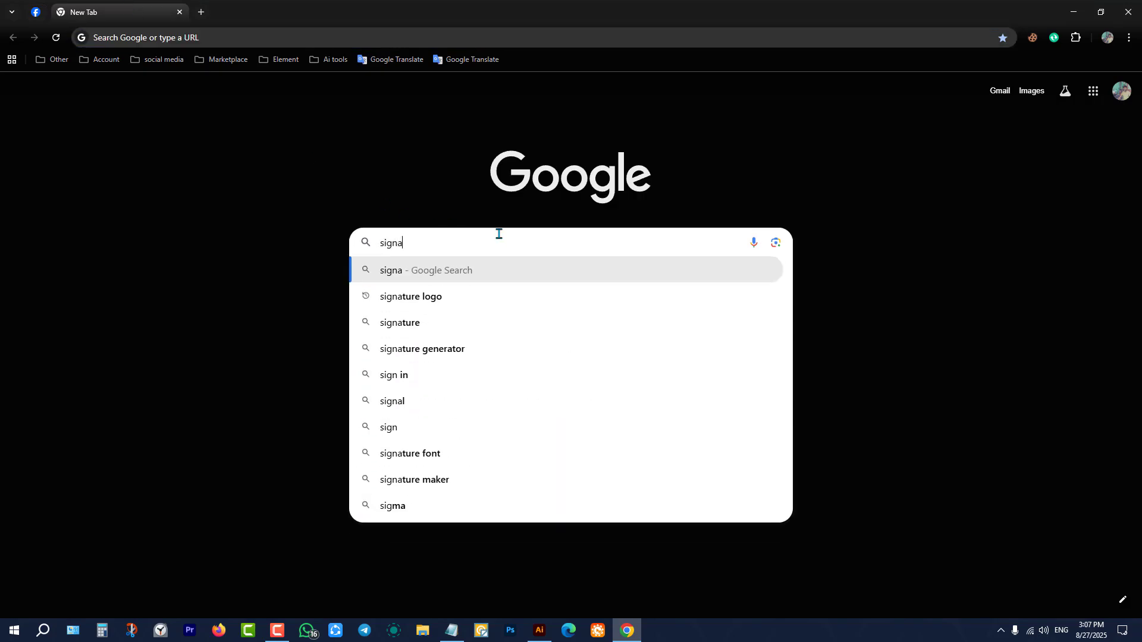
pyautogui.write('ture logo')
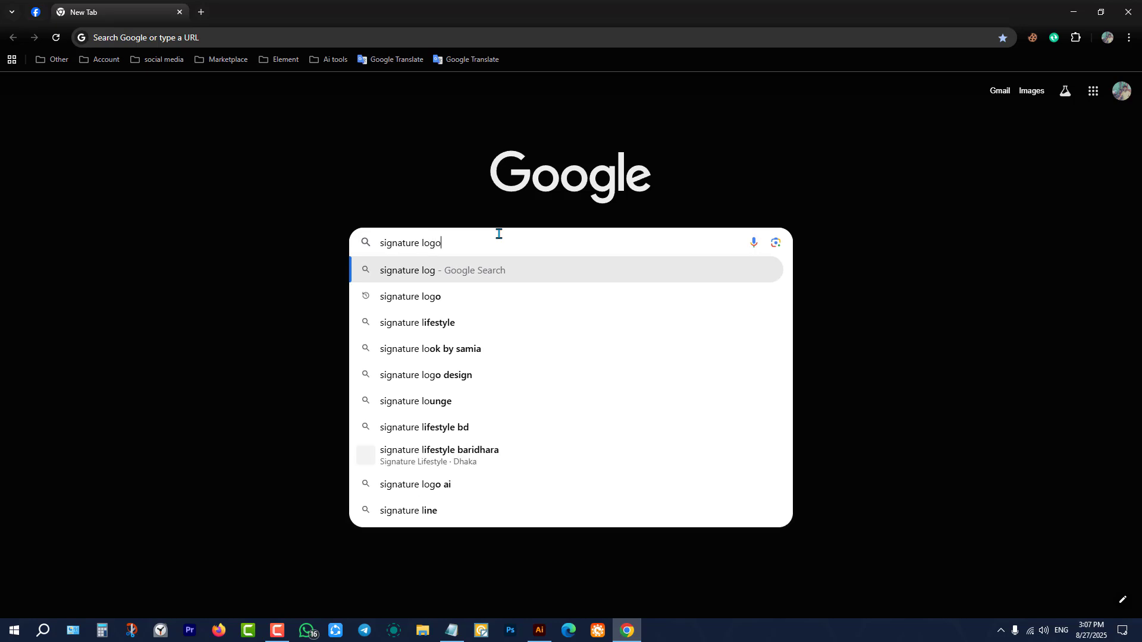
pyautogui.press('Return')
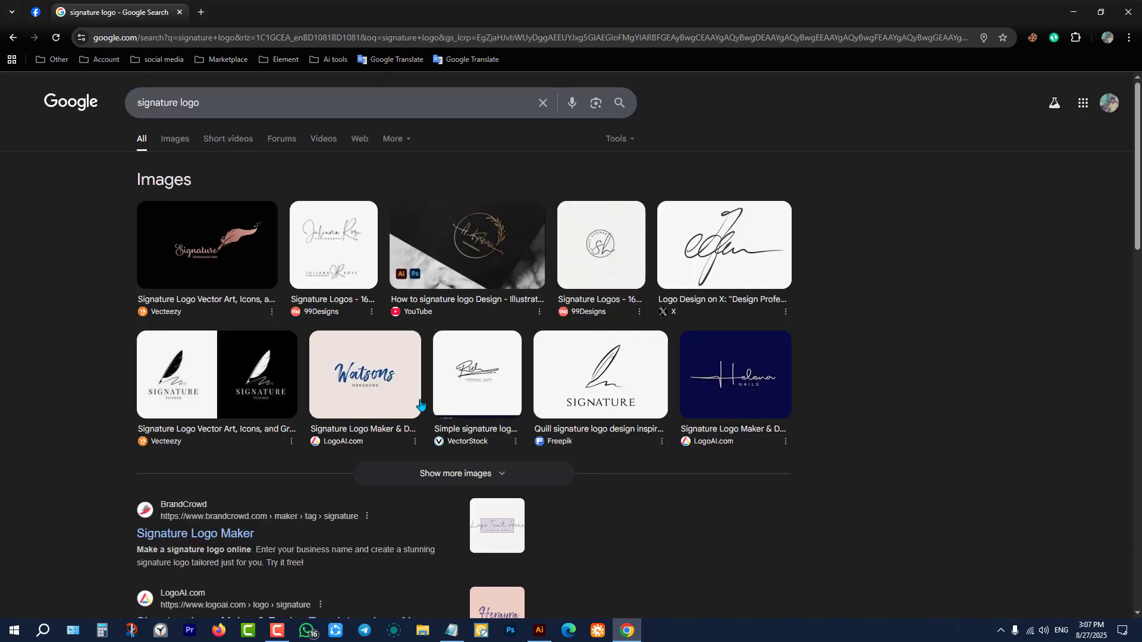
# - Expand the signature logo image results, browse them and preview the circular "nb Photography" logo
pyautogui.click(498, 474)
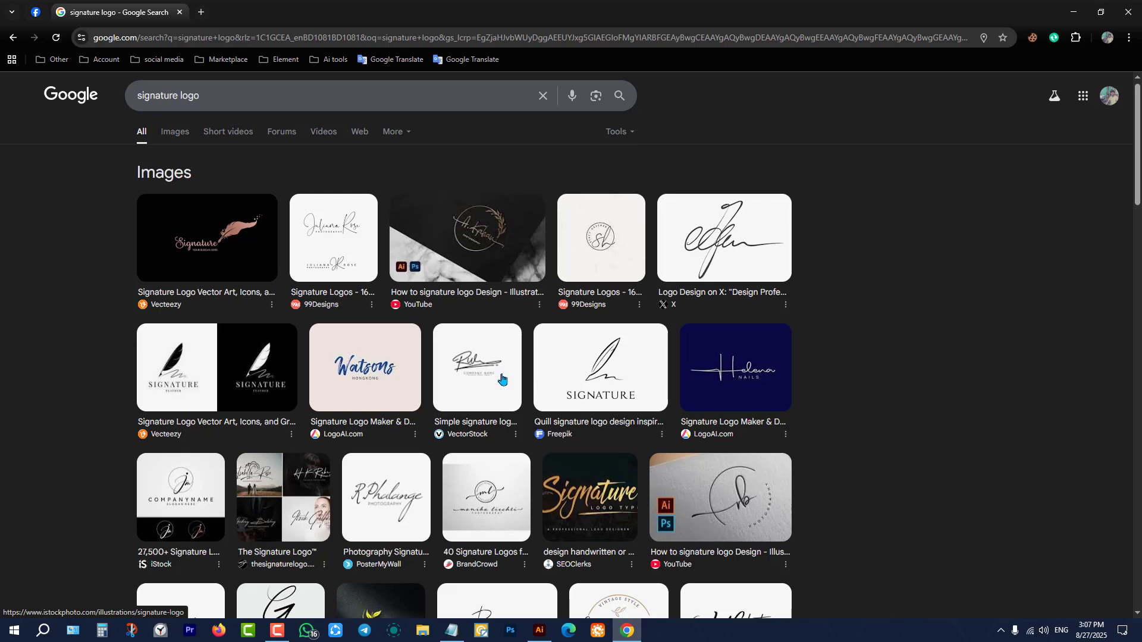
pyautogui.scroll(-3, 485, 321)
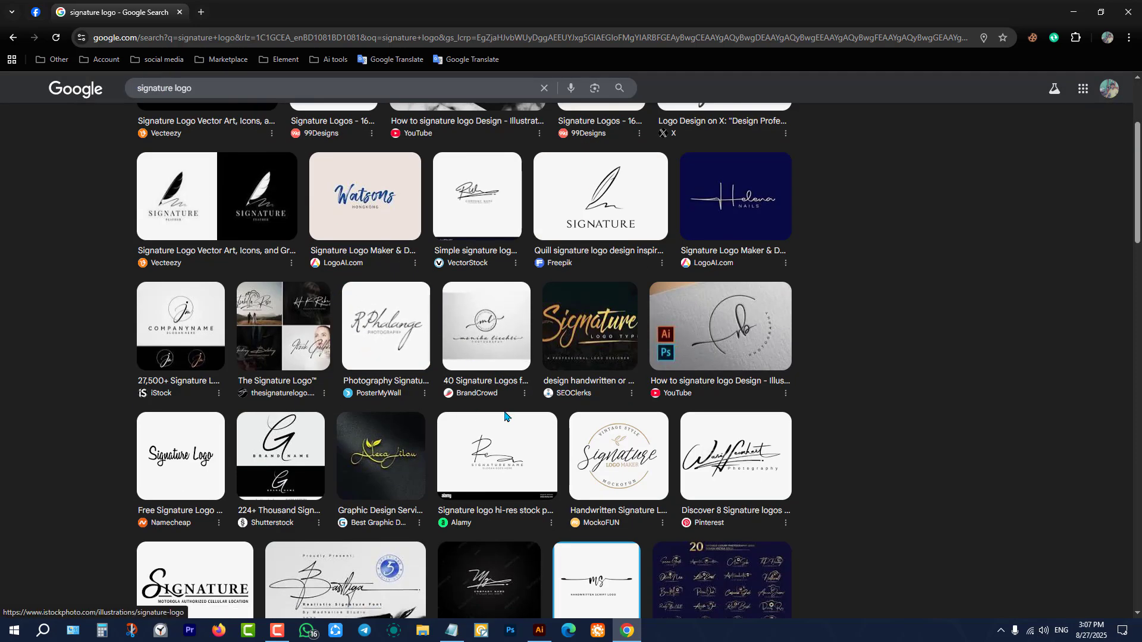
pyautogui.scroll(-3, 771, 384)
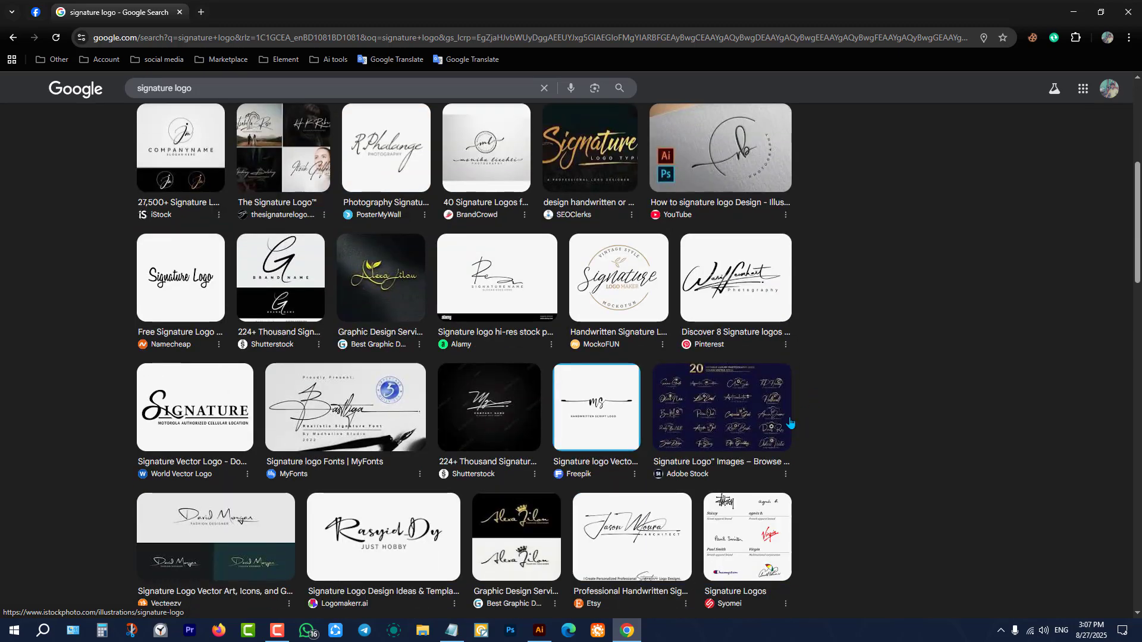
pyautogui.scroll(3, 750, 428)
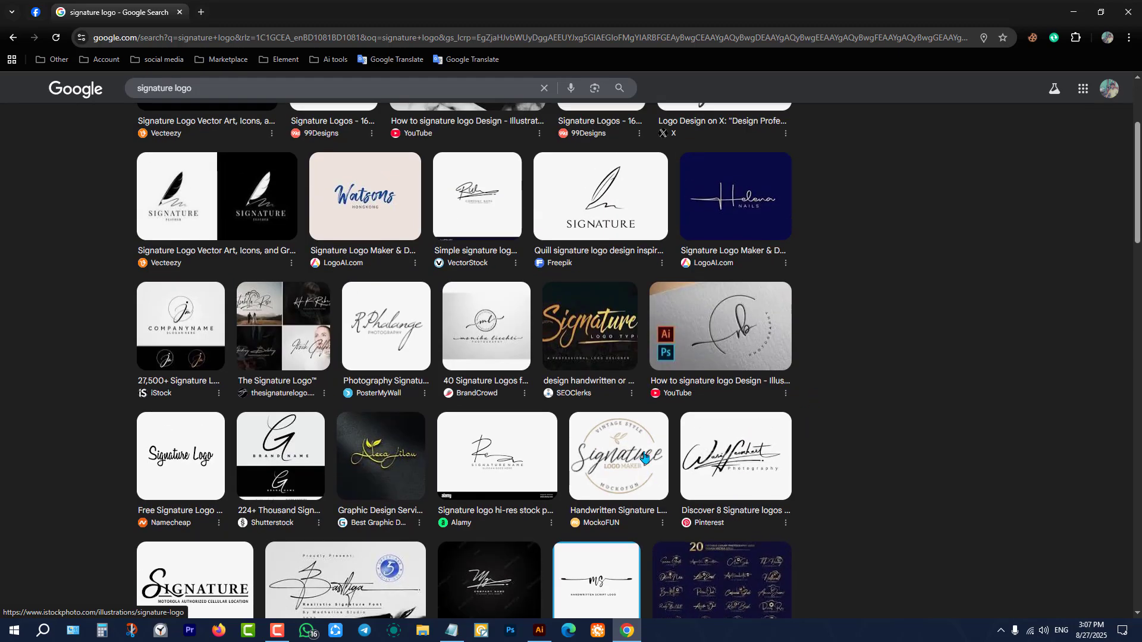
pyautogui.click(724, 355)
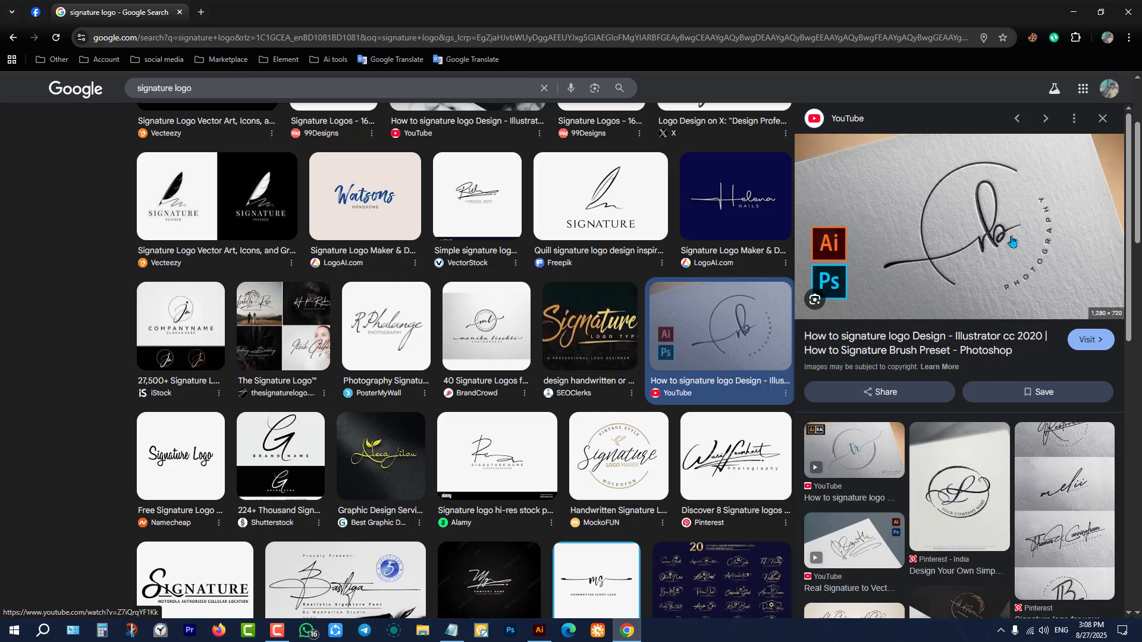
# - Return to Illustrator and add the point text "nk" near the middle of the artboard
pyautogui.click(1074, 12)
pyautogui.click(13, 107)
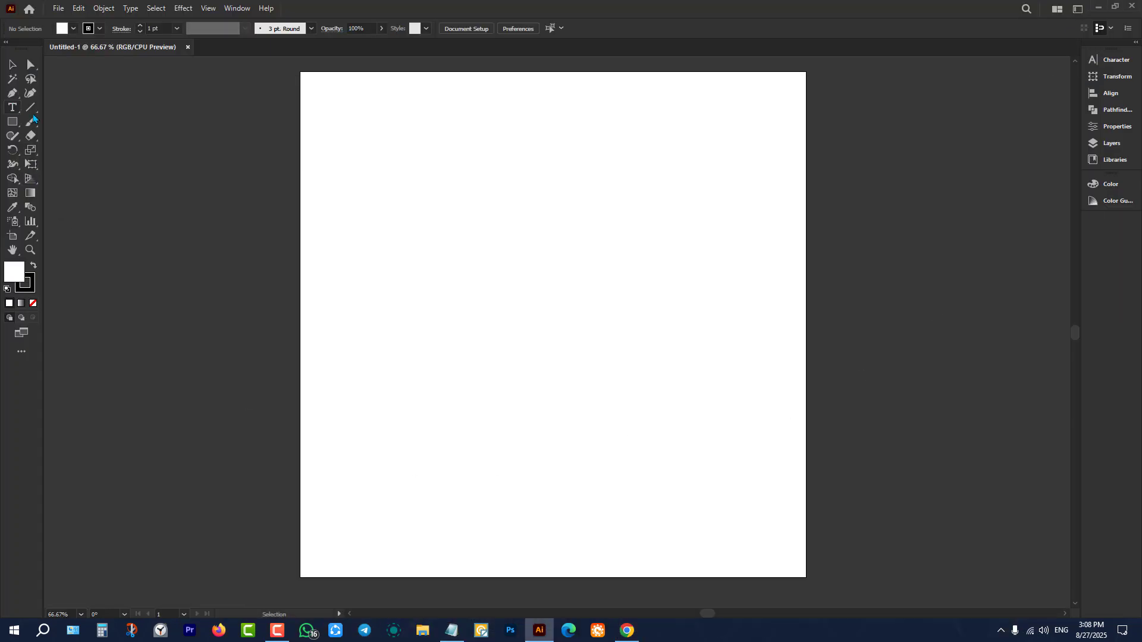
pyautogui.click(524, 313)
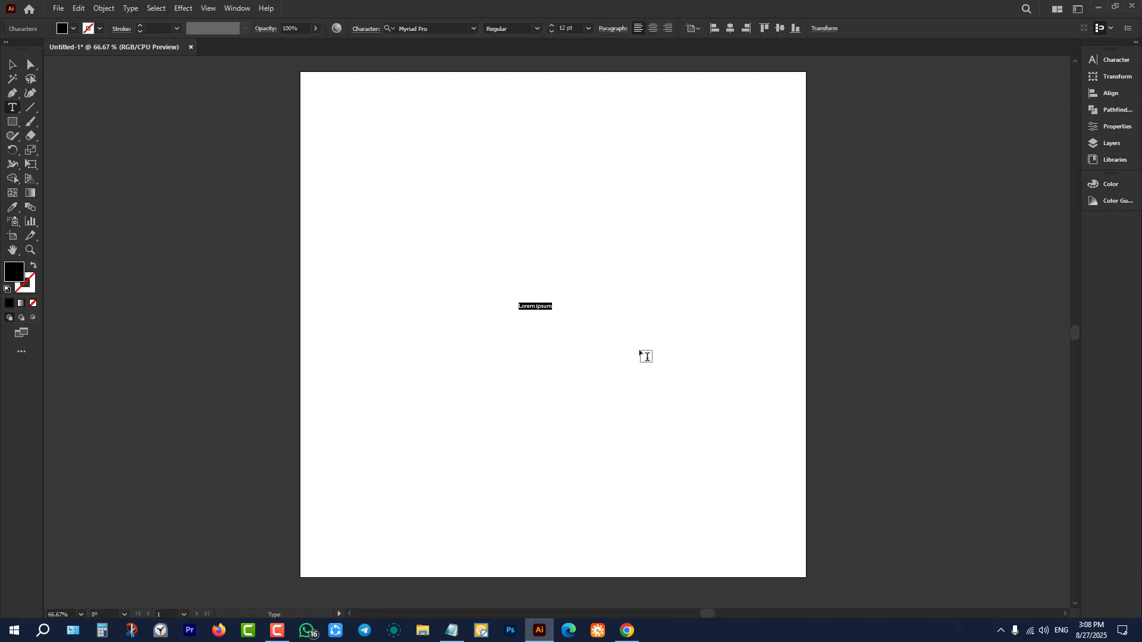
pyautogui.write('r')
pyautogui.click(12, 64)
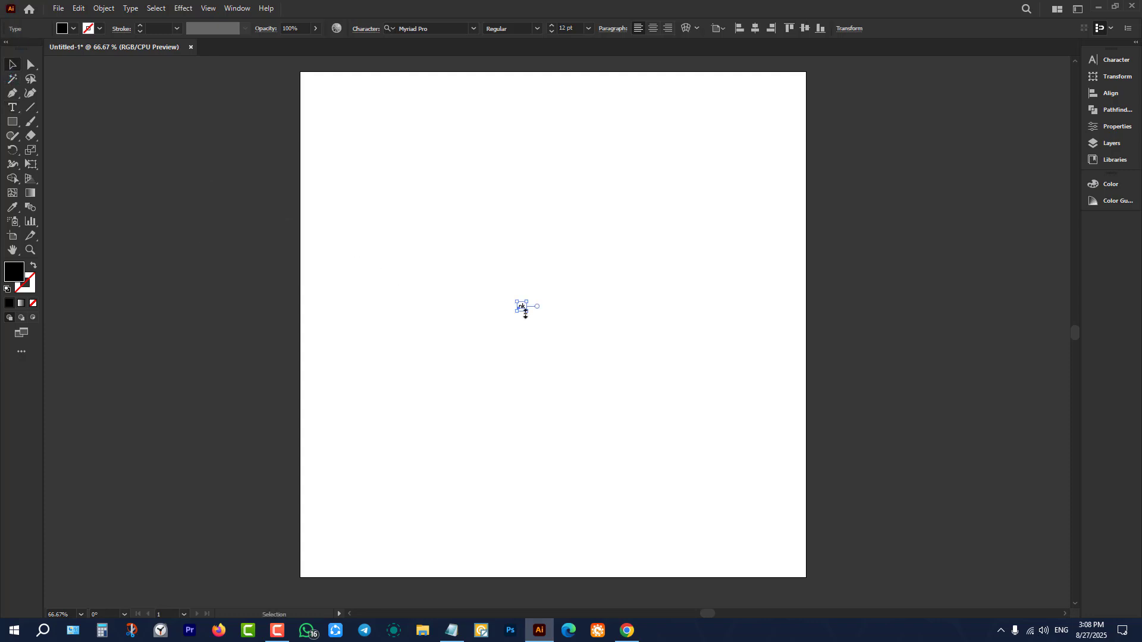
# - Scale the "nk" text up to about 188 pt and move it to just above the artboard's centre
pyautogui.moveTo(538, 322); pyautogui.dragTo(619, 403)
pyautogui.moveTo(592, 360); pyautogui.dragTo(566, 296)
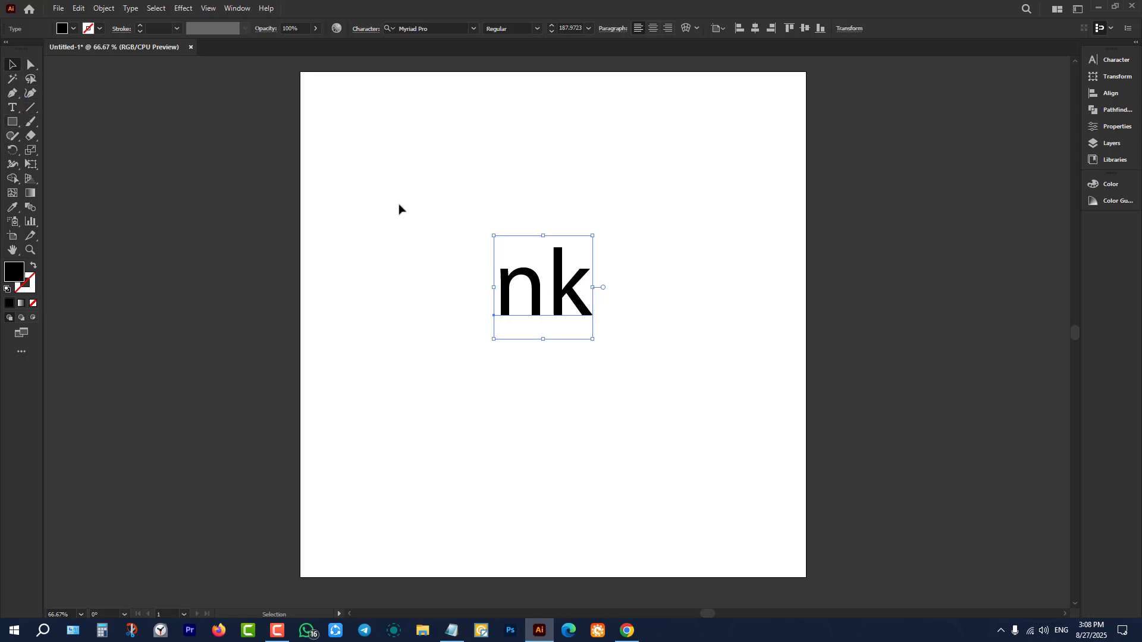
pyautogui.click(430, 212)
# - Select the "nk" text and filter its font family choices to the Script classification
pyautogui.click(524, 300)
pyautogui.scroll(1, 672, 303)
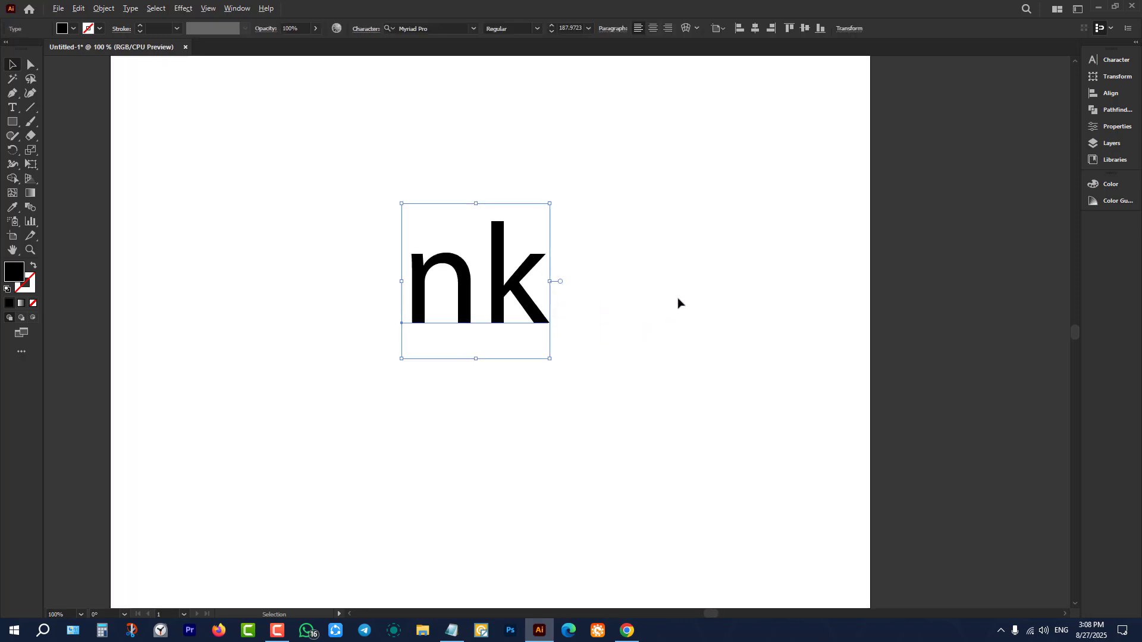
pyautogui.click(1133, 60)
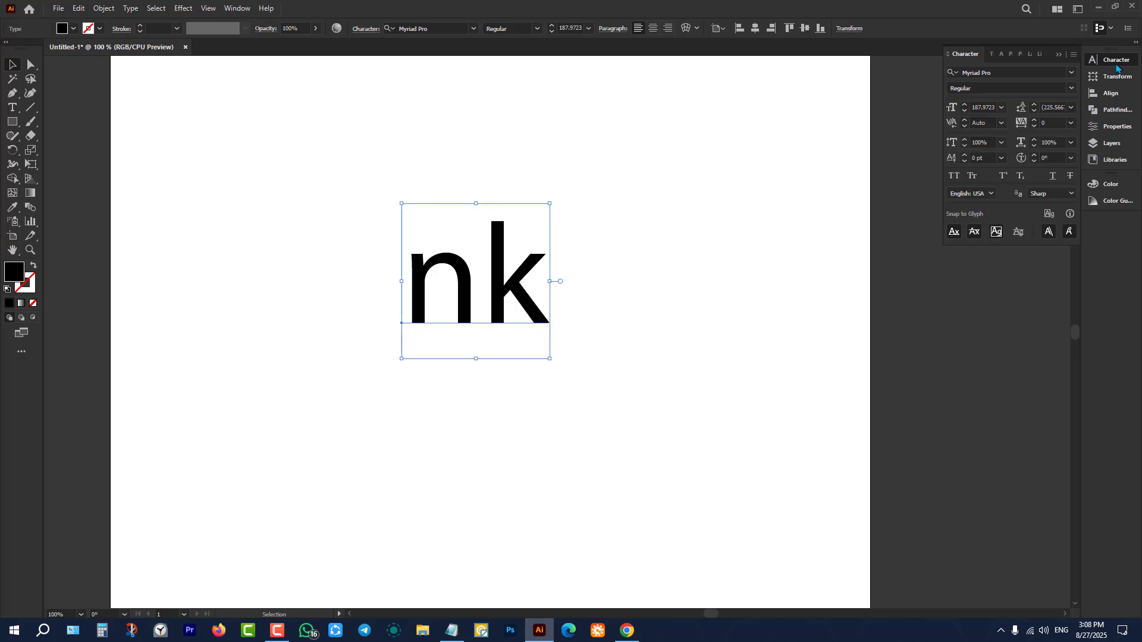
pyautogui.click(1072, 73)
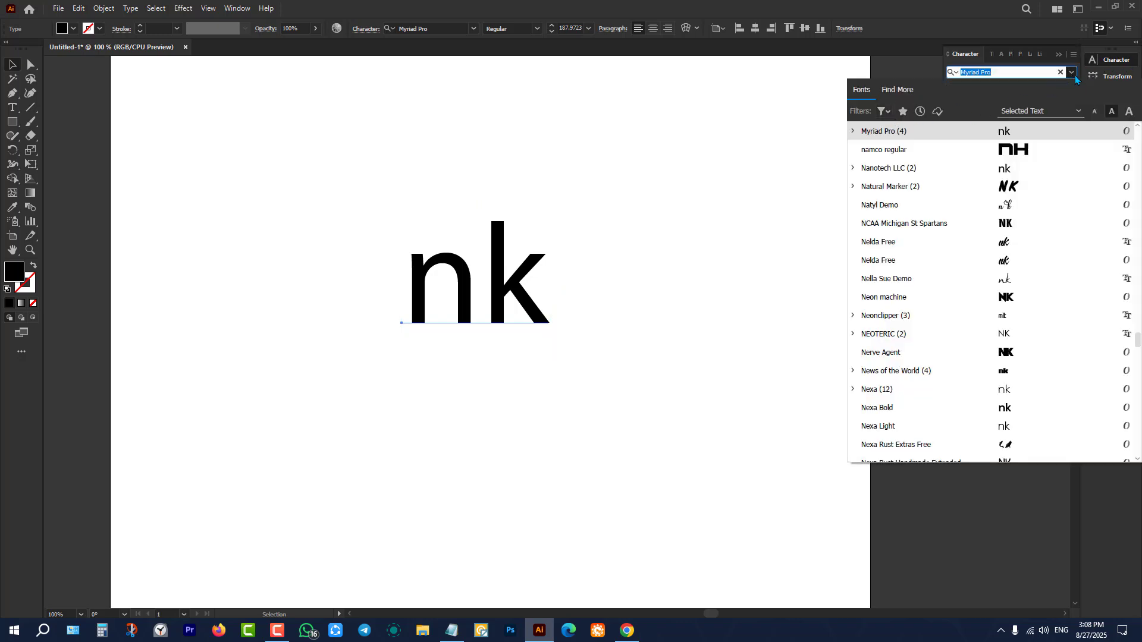
pyautogui.click(1073, 73)
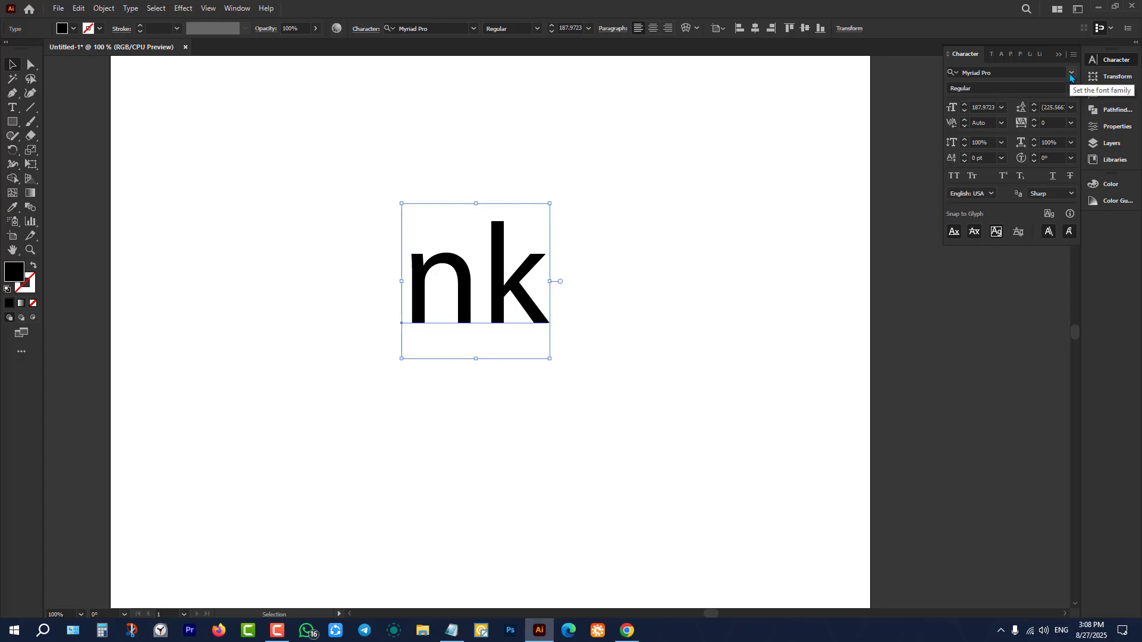
pyautogui.click(1072, 75)
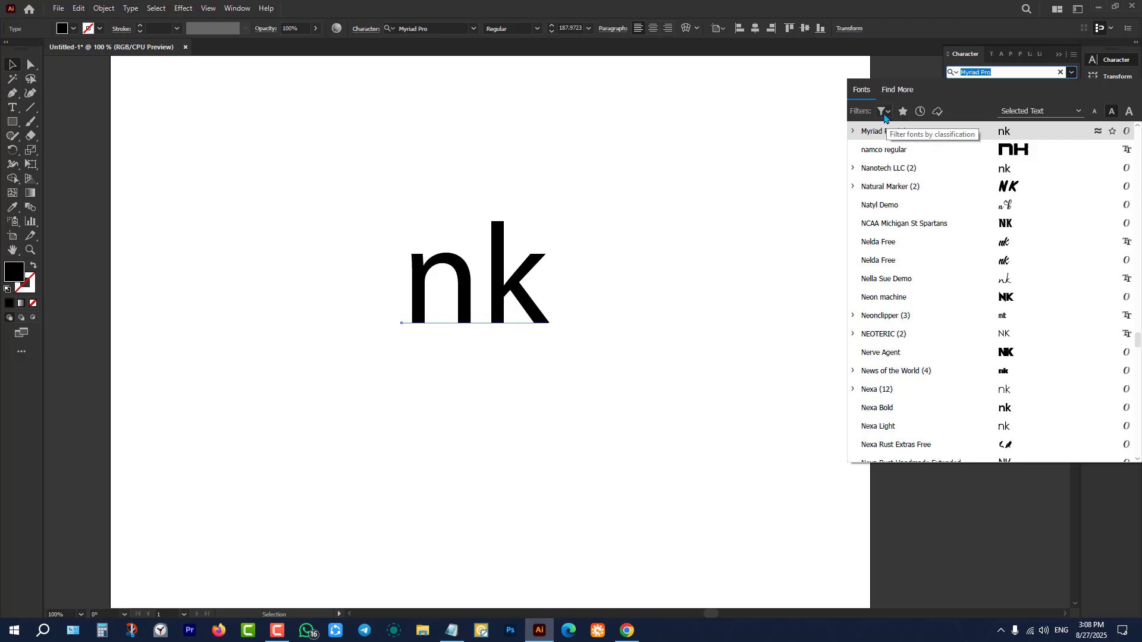
pyautogui.click(884, 112)
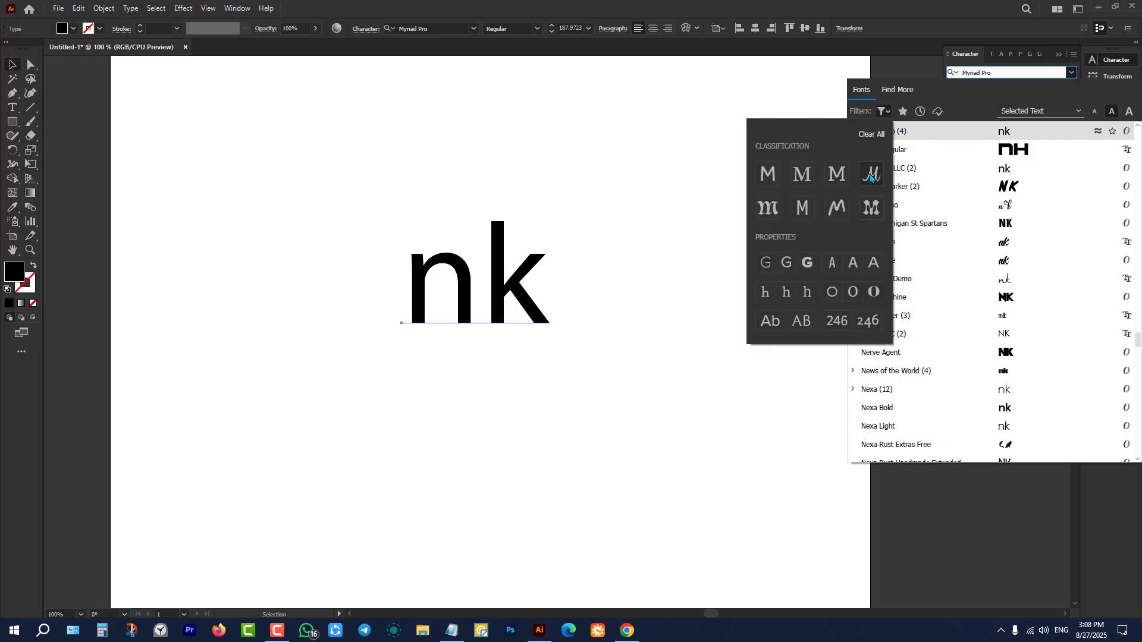
pyautogui.click(870, 177)
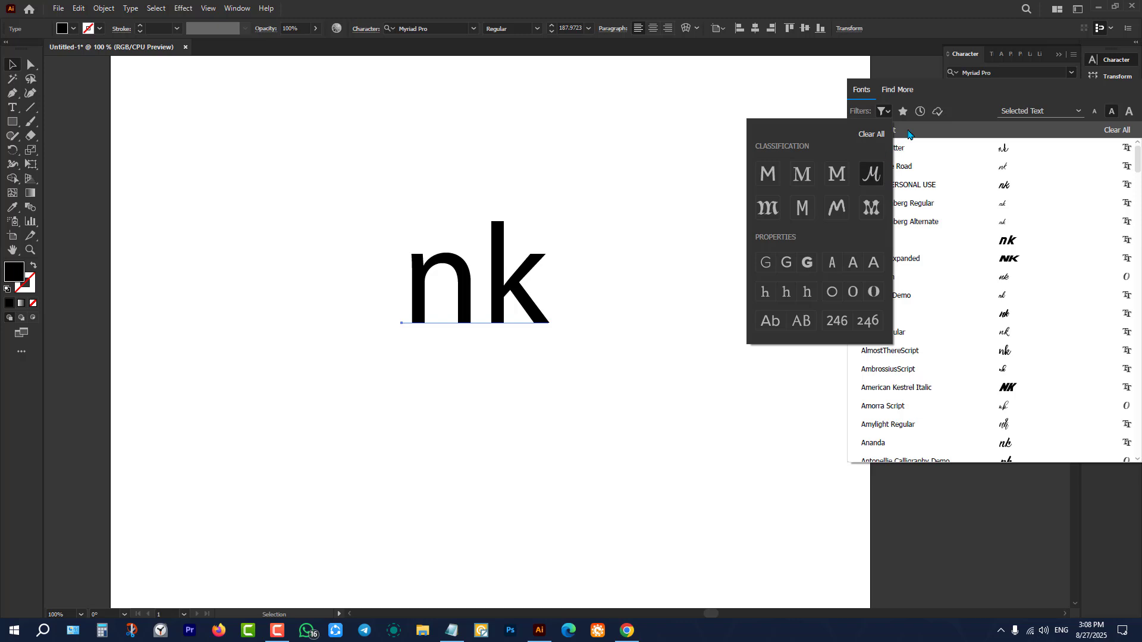
# - Preview the Script fonts on the "nk" text one by one and set its font family to DistoriaScript
pyautogui.click(964, 93)
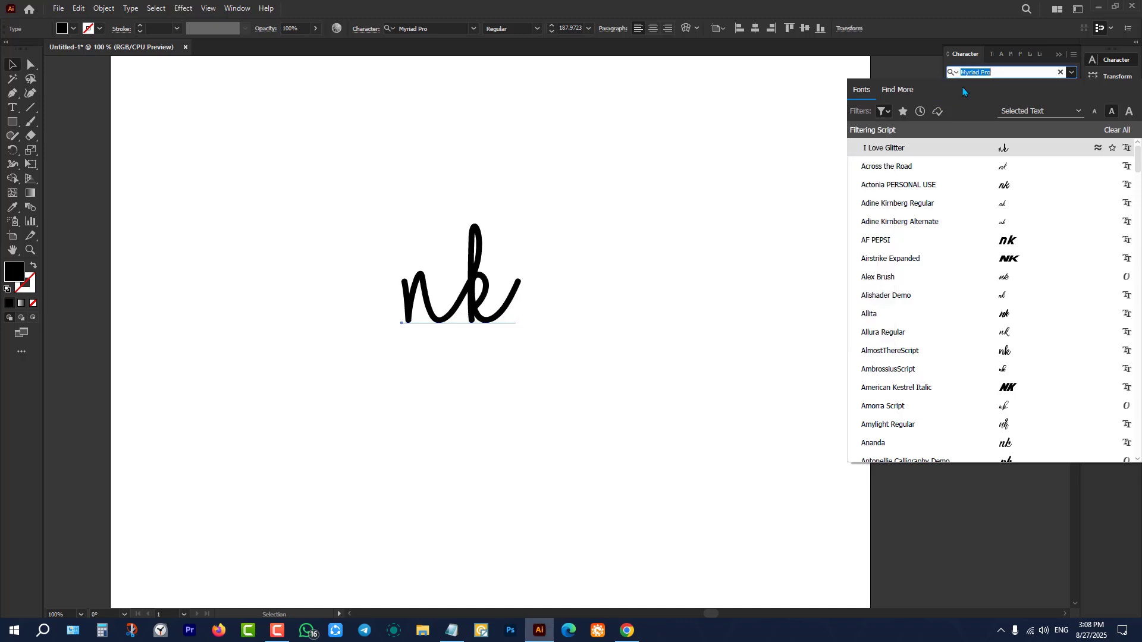
pyautogui.press('Down')
pyautogui.press('Down')
pyautogui.press('Down')
pyautogui.press('Down')
pyautogui.press('Down')
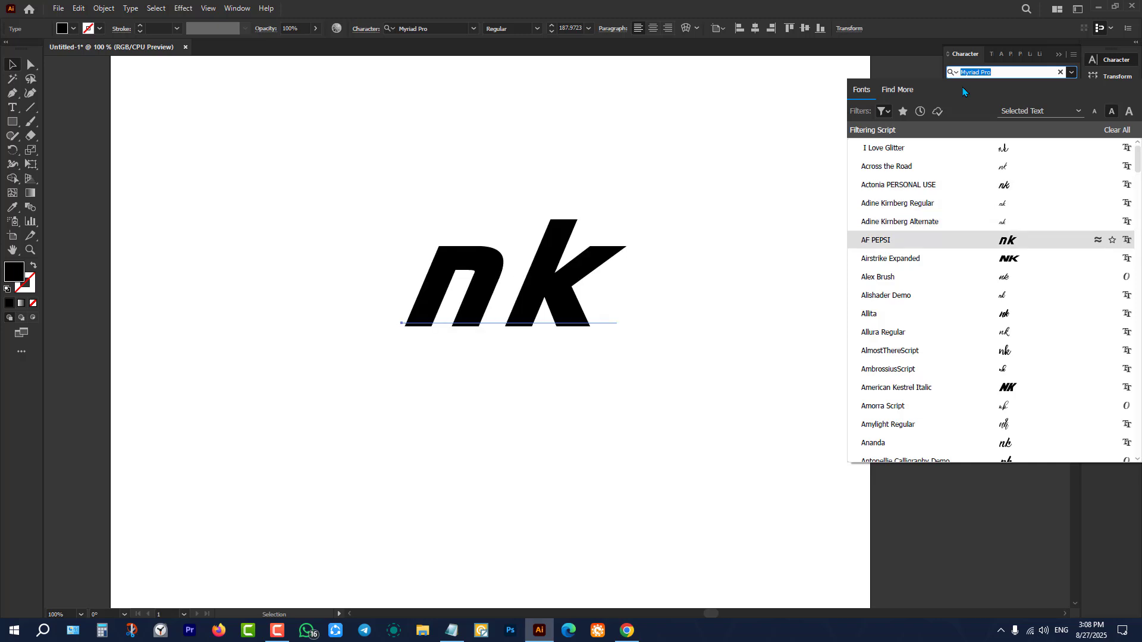
pyautogui.press('Down')
pyautogui.press('Down')
pyautogui.press('Down')
pyautogui.press('Down')
pyautogui.press('Down')
pyautogui.press('Down')
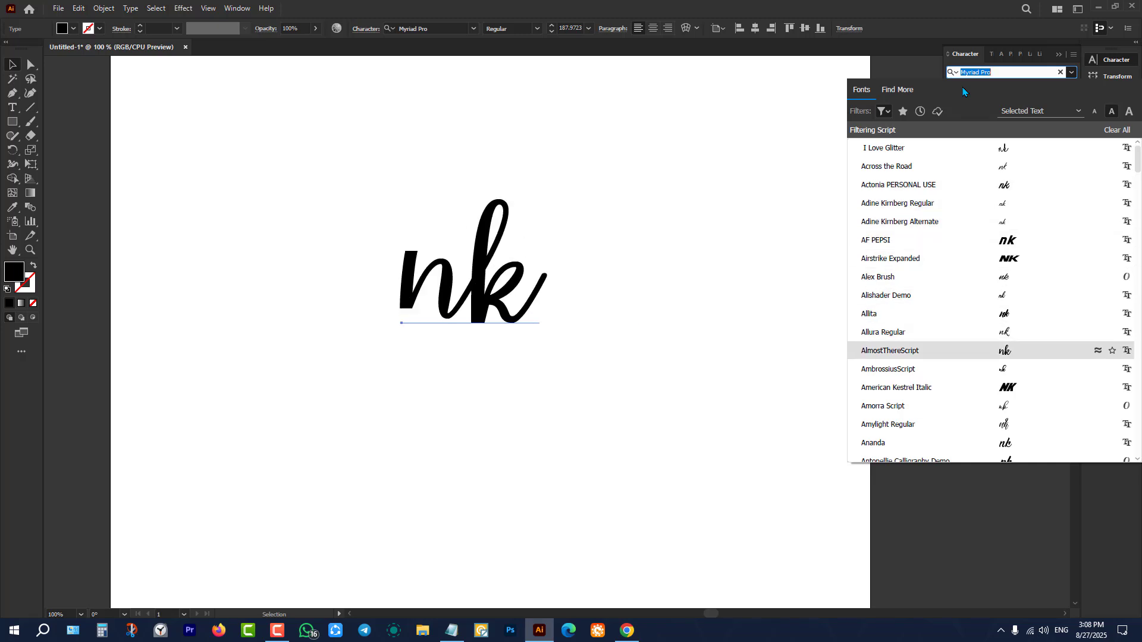
pyautogui.press('Down')
pyautogui.press('Down')
pyautogui.press('Down')
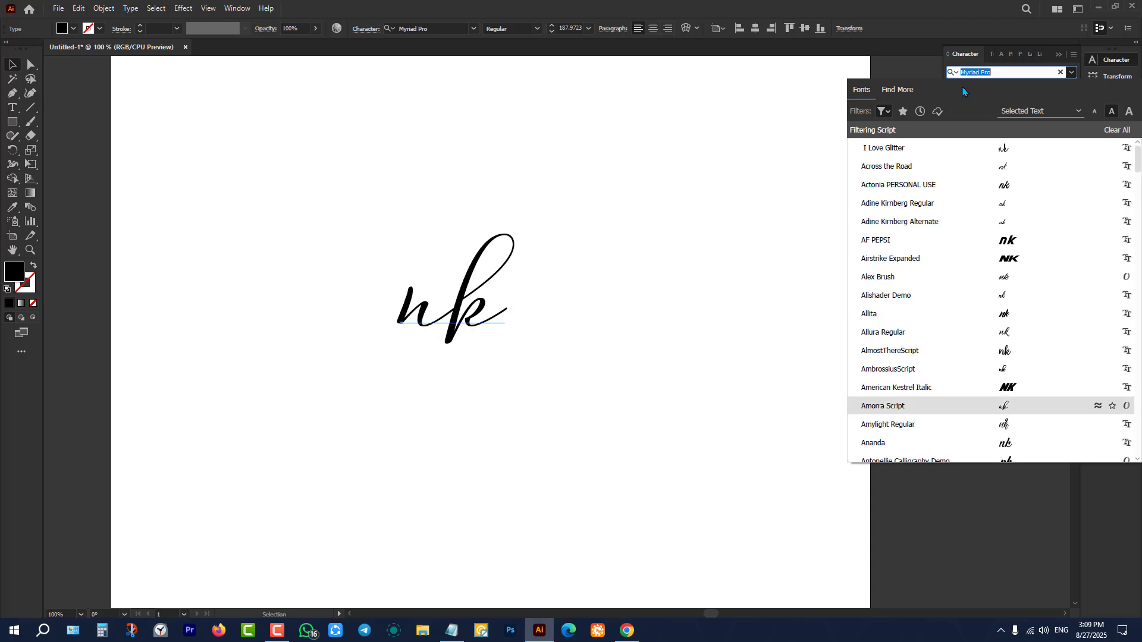
pyautogui.press('Down')
pyautogui.press('Down')
pyautogui.press('Down')
pyautogui.press('Down')
pyautogui.press('Down')
pyautogui.press('Down')
pyautogui.press('Down')
pyautogui.press('Down')
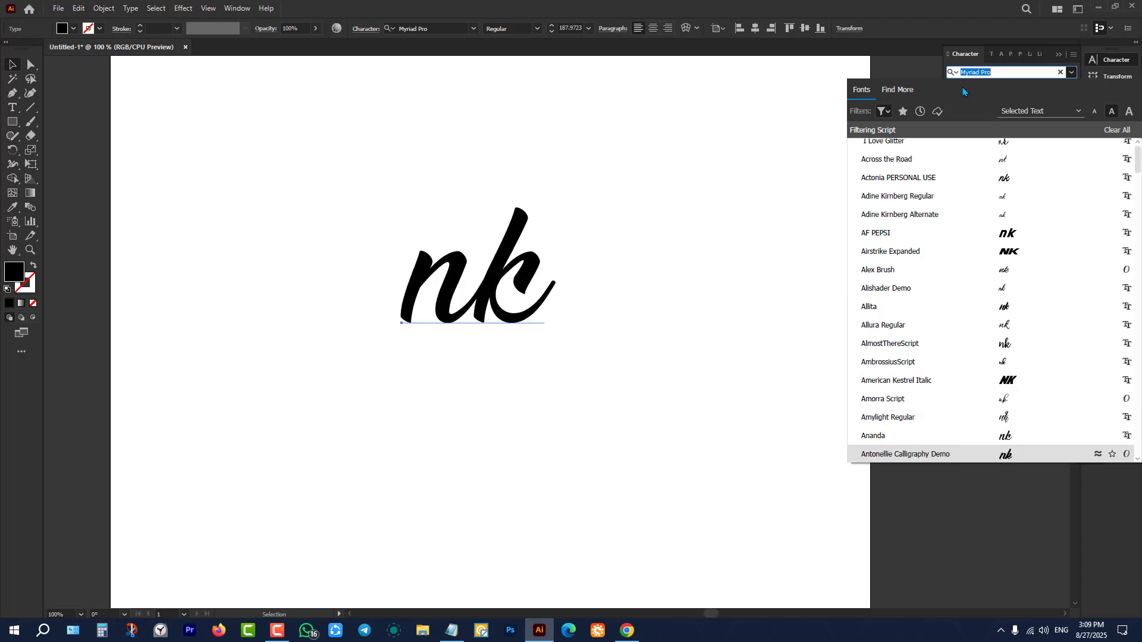
pyautogui.press('Down')
pyautogui.press('Down')
pyautogui.press('Down')
pyautogui.press('Down')
pyautogui.press('Down')
pyautogui.press('Down')
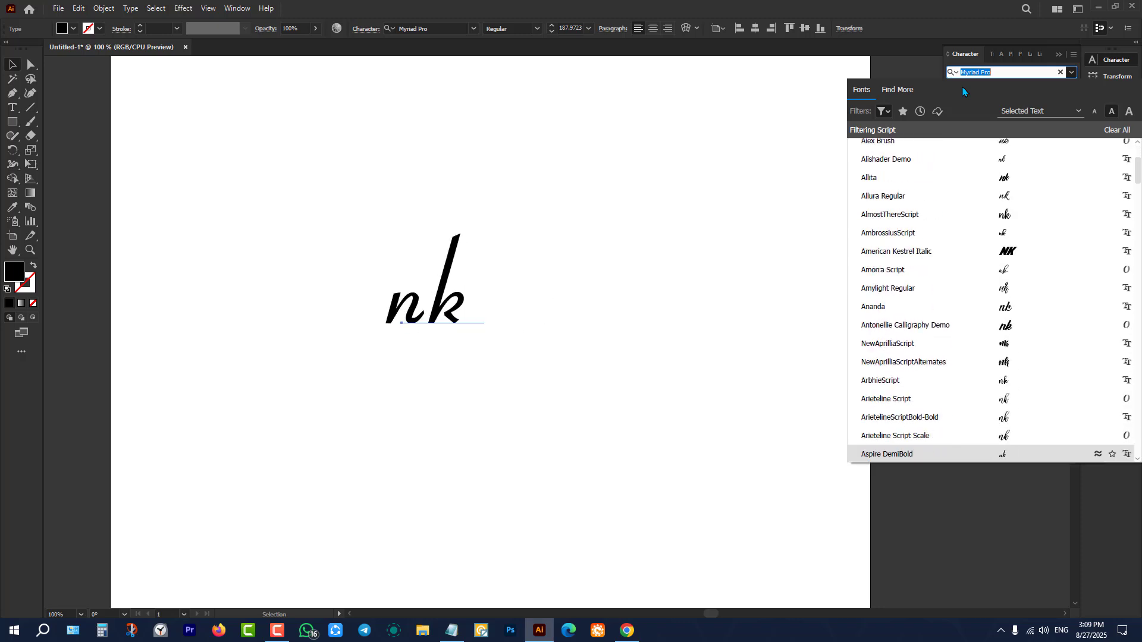
pyautogui.press('Down')
pyautogui.press('Down')
pyautogui.press('Down')
pyautogui.press('Down')
pyautogui.press('Down')
pyautogui.press('Down')
pyautogui.press('Down')
pyautogui.press('Down')
pyautogui.press('Down')
pyautogui.press('Down')
pyautogui.press('Down')
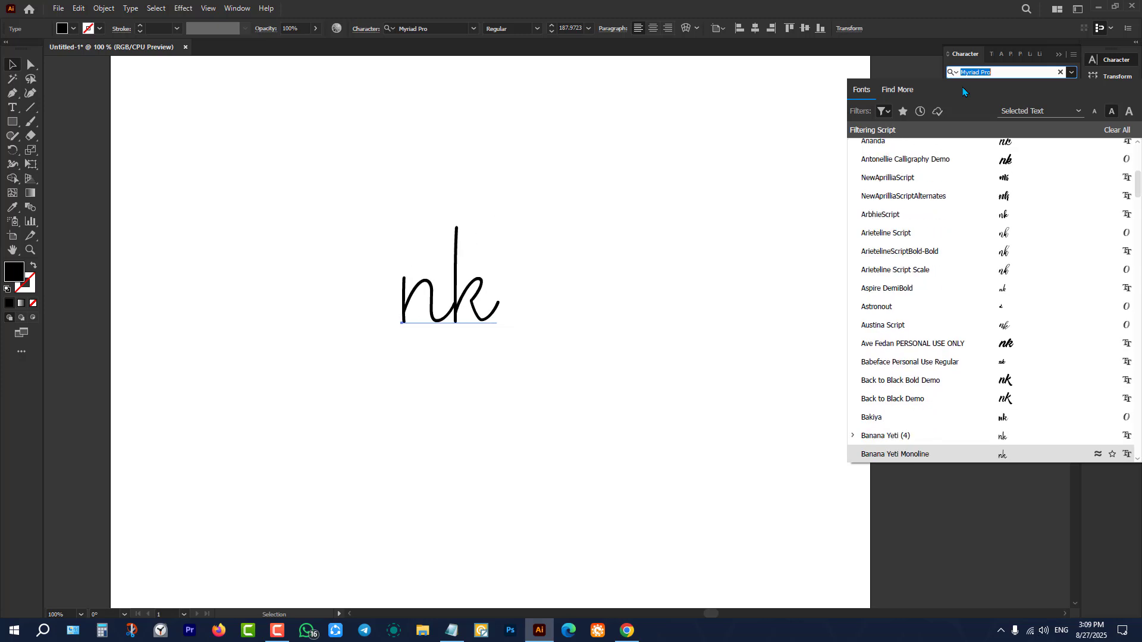
pyautogui.press('Down')
pyautogui.press('Down')
pyautogui.press('Down')
pyautogui.press('Down')
pyautogui.press('Down')
pyautogui.press('Down')
pyautogui.press('Down')
pyautogui.press('Down')
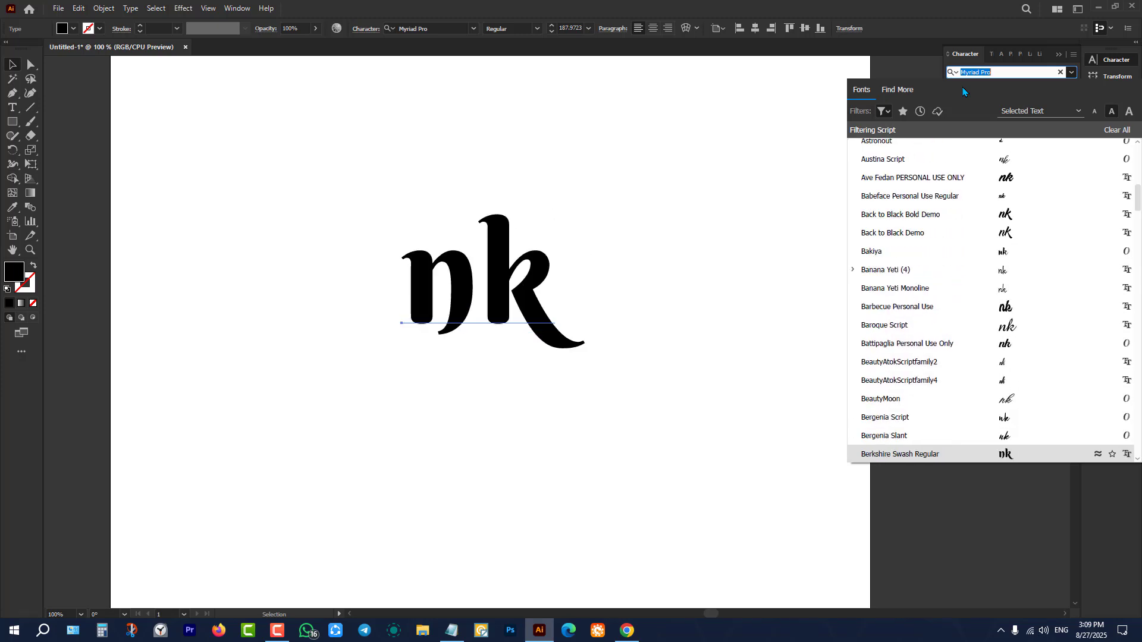
pyautogui.press('Down')
pyautogui.press('Down')
pyautogui.press('Down')
pyautogui.press('Down')
pyautogui.press('Down')
pyautogui.press('Down')
pyautogui.press('Down')
pyautogui.press('Down')
pyautogui.press('Down')
pyautogui.press('Down')
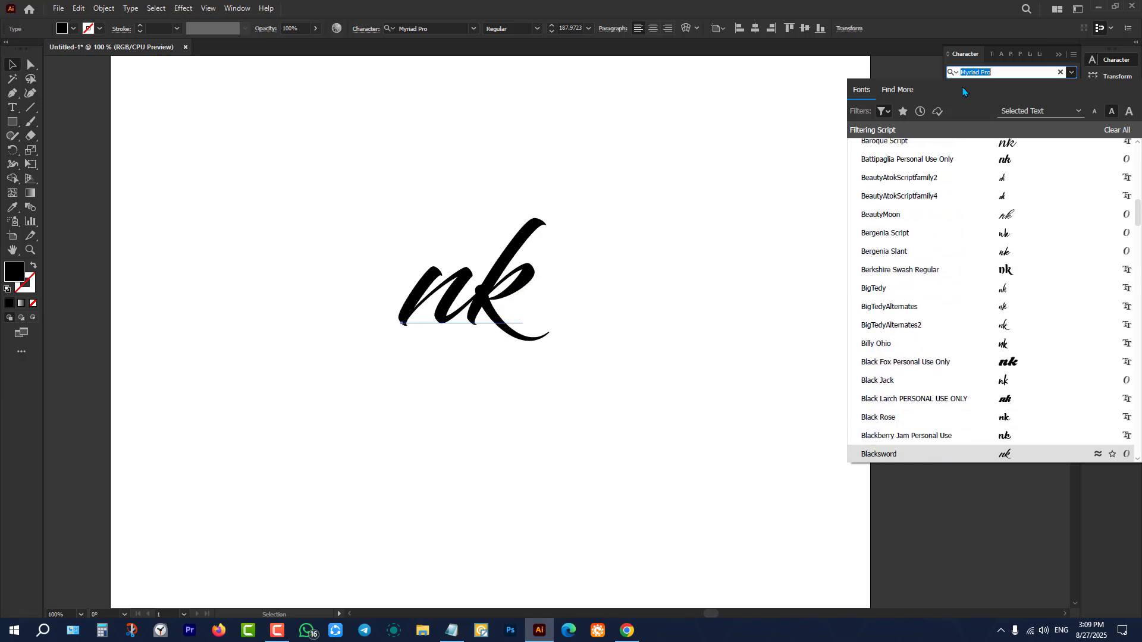
pyautogui.press('Down')
pyautogui.press('Down')
pyautogui.press('Down')
pyautogui.press('Down')
pyautogui.press('Down')
pyautogui.press('Down')
pyautogui.press('Down')
pyautogui.press('Down')
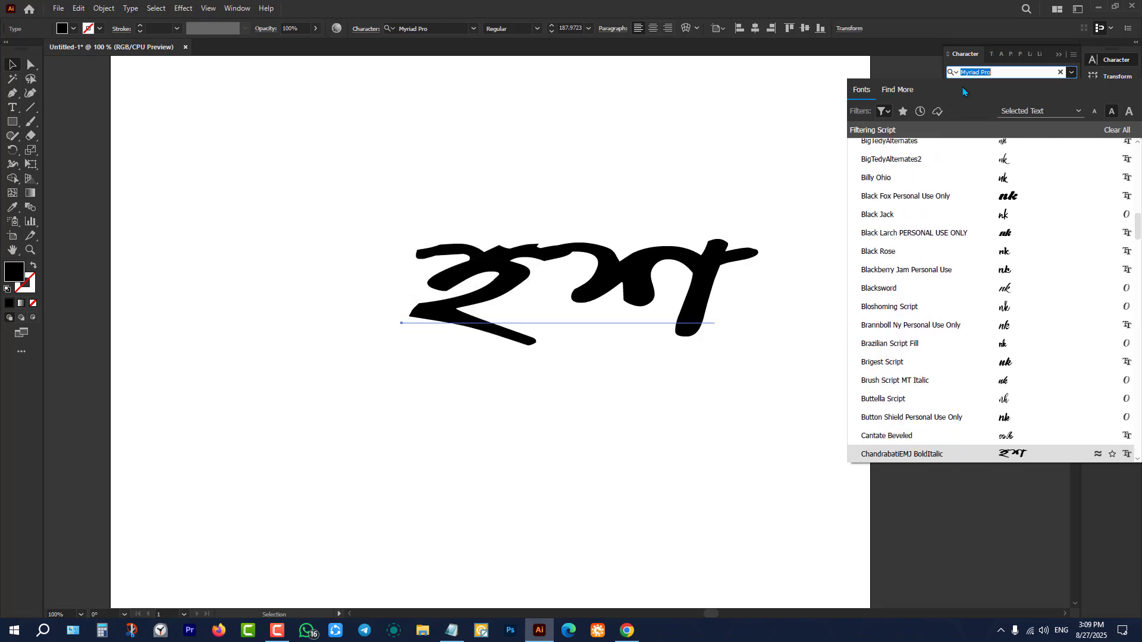
pyautogui.press('Down')
pyautogui.press('Down')
pyautogui.press('Down')
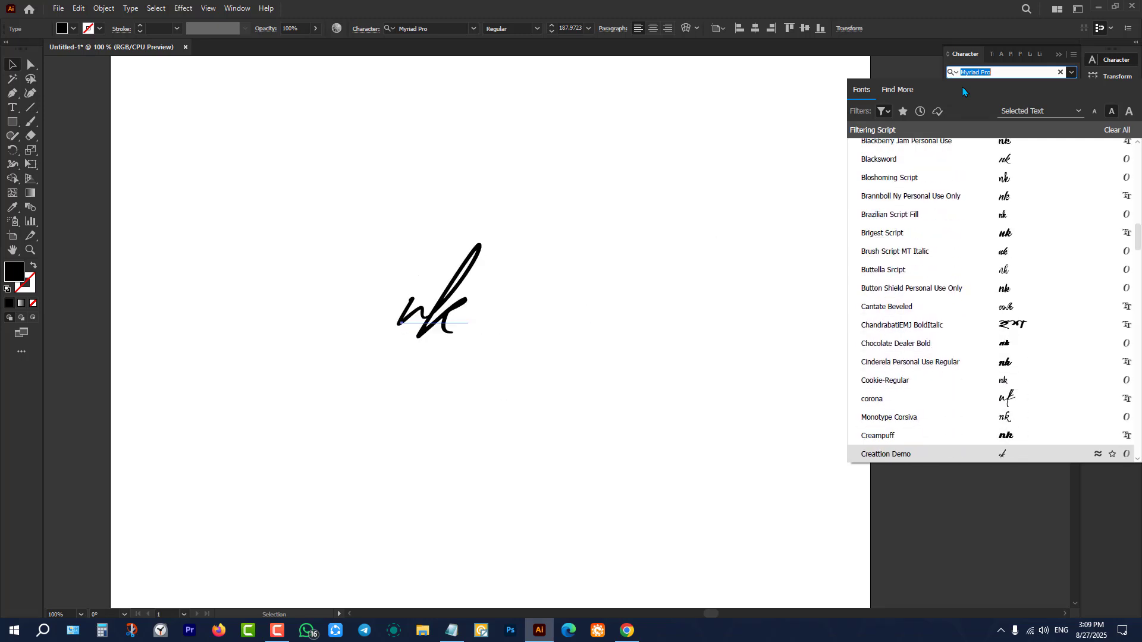
pyautogui.press('Down')
pyautogui.press('Down')
pyautogui.press('Down')
pyautogui.press('Down')
pyautogui.press('Down')
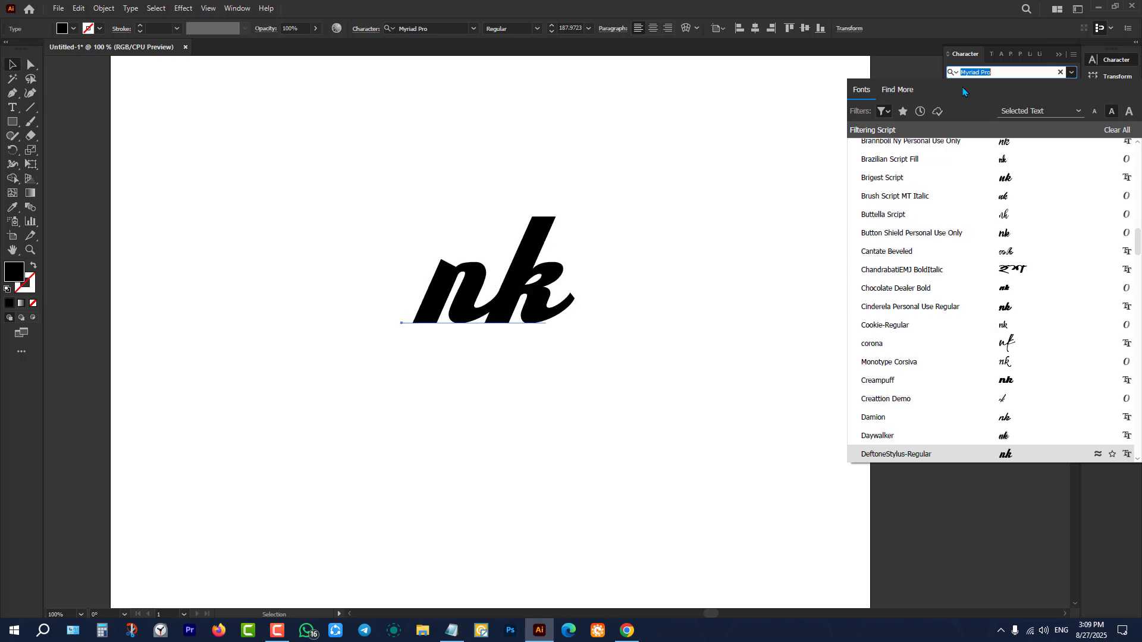
pyautogui.press('Down')
pyautogui.press('Up')
pyautogui.press('Up')
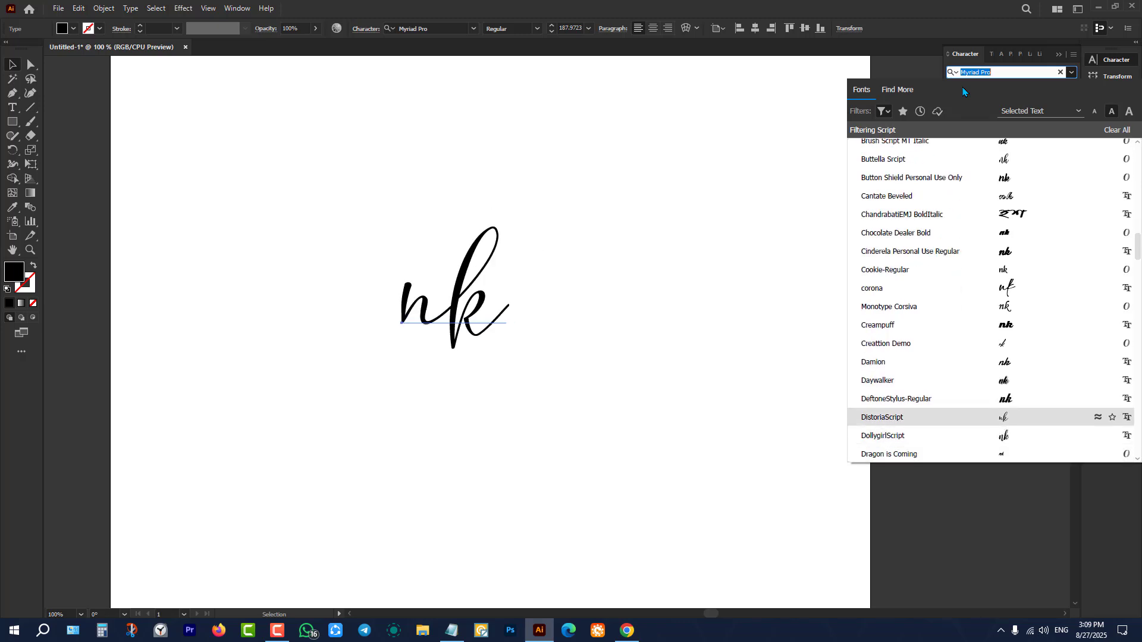
pyautogui.press('Return')
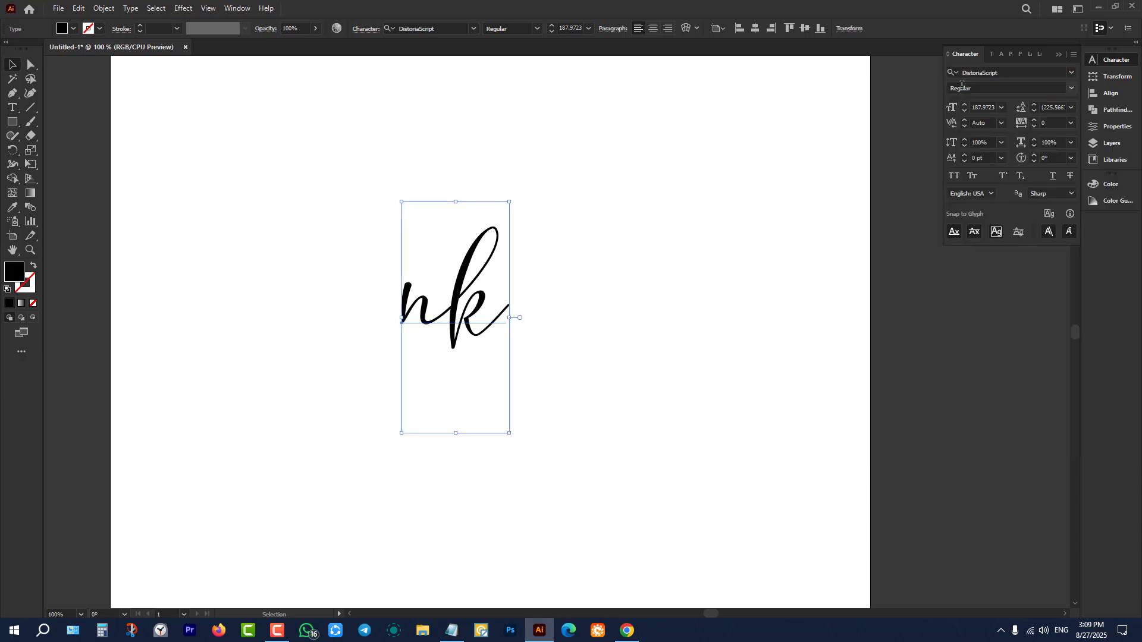
# - Replace the letter "n" with its alternate glyph that ends in a tall looping tail
pyautogui.click(7, 112)
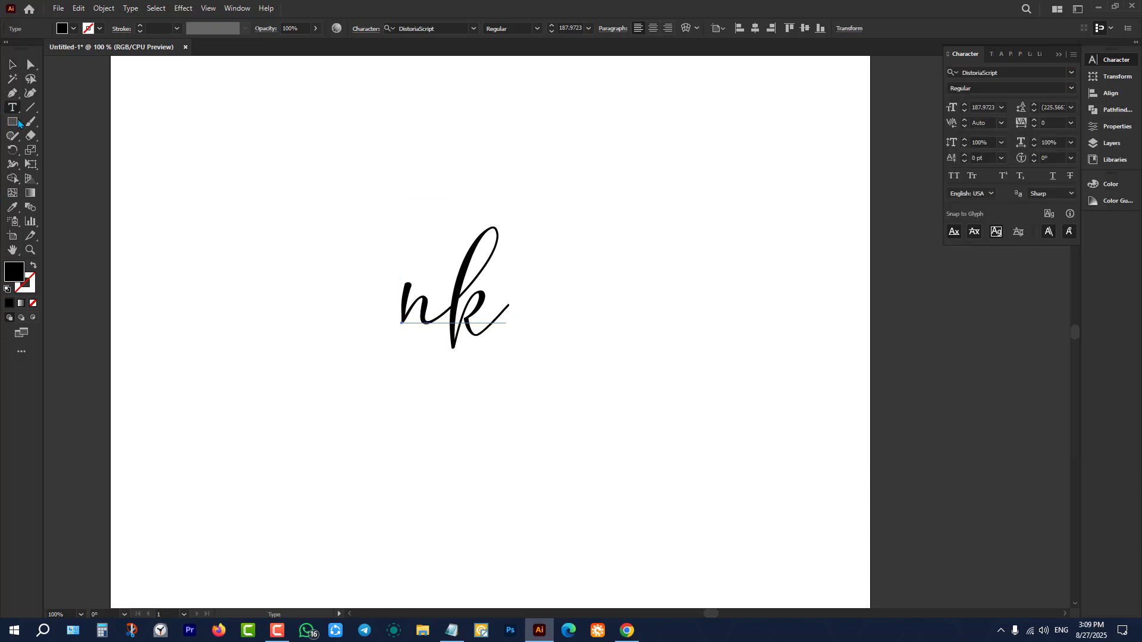
pyautogui.moveTo(399, 312); pyautogui.dragTo(399, 312)
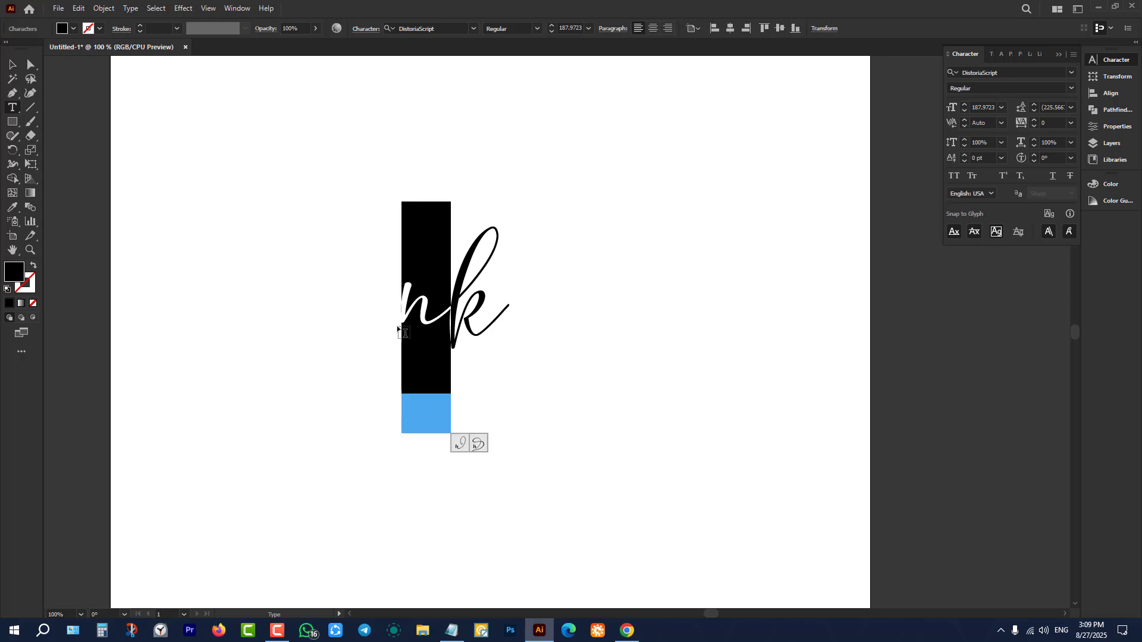
pyautogui.click(458, 445)
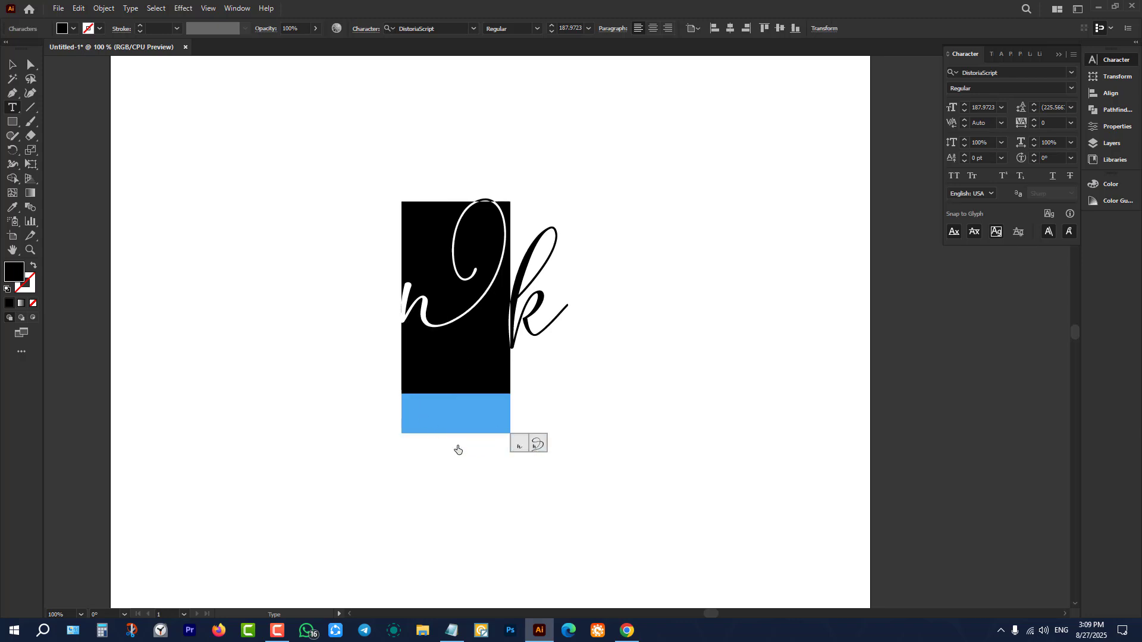
pyautogui.click(414, 310)
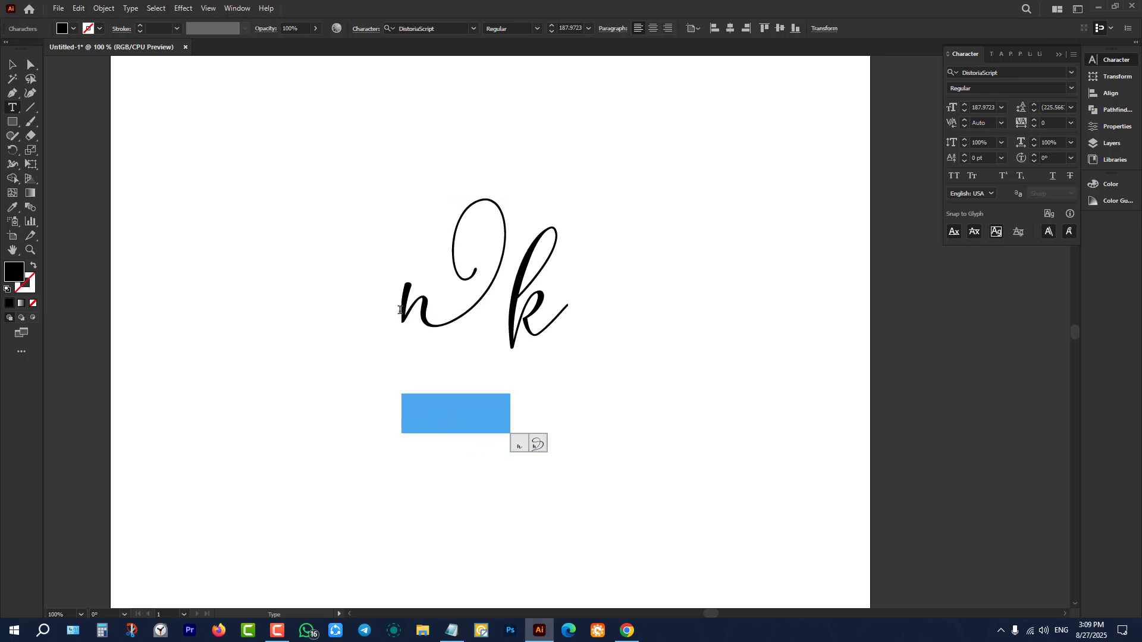
pyautogui.moveTo(464, 301); pyautogui.dragTo(426, 295)
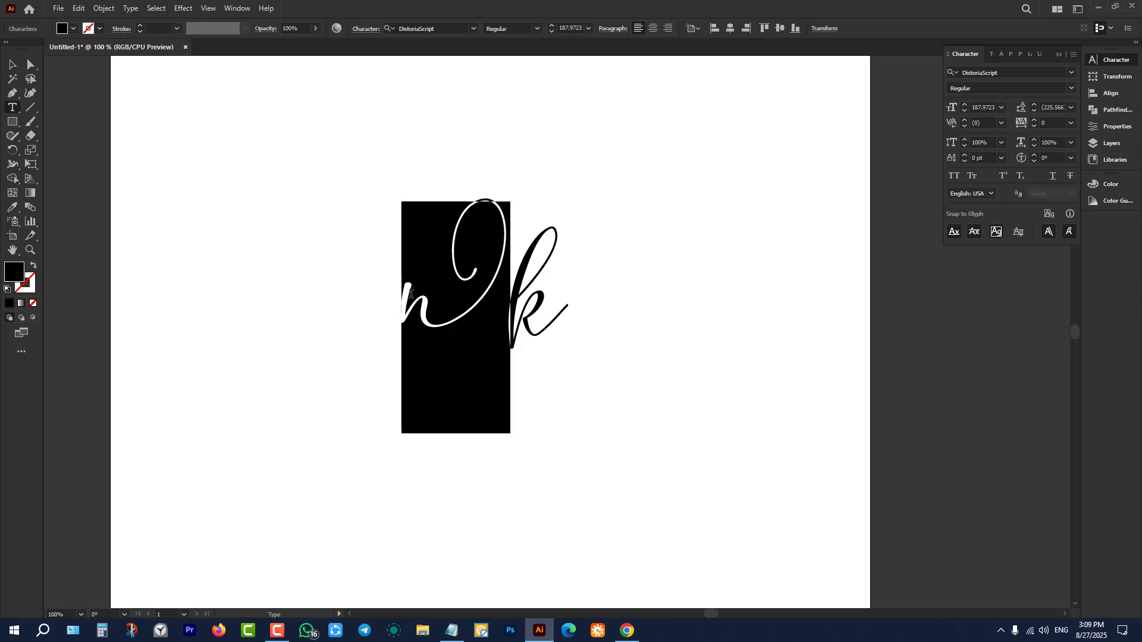
# - Try the alternate swash glyphs for the letter "k" and restore its plain form
pyautogui.click(483, 300)
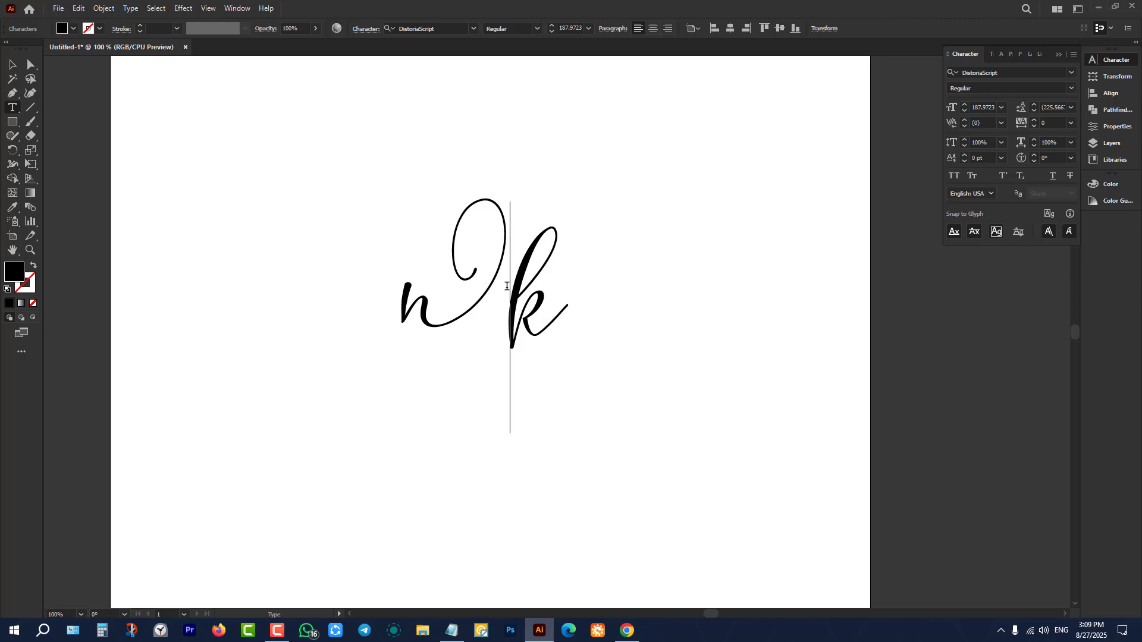
pyautogui.moveTo(507, 286); pyautogui.dragTo(554, 285)
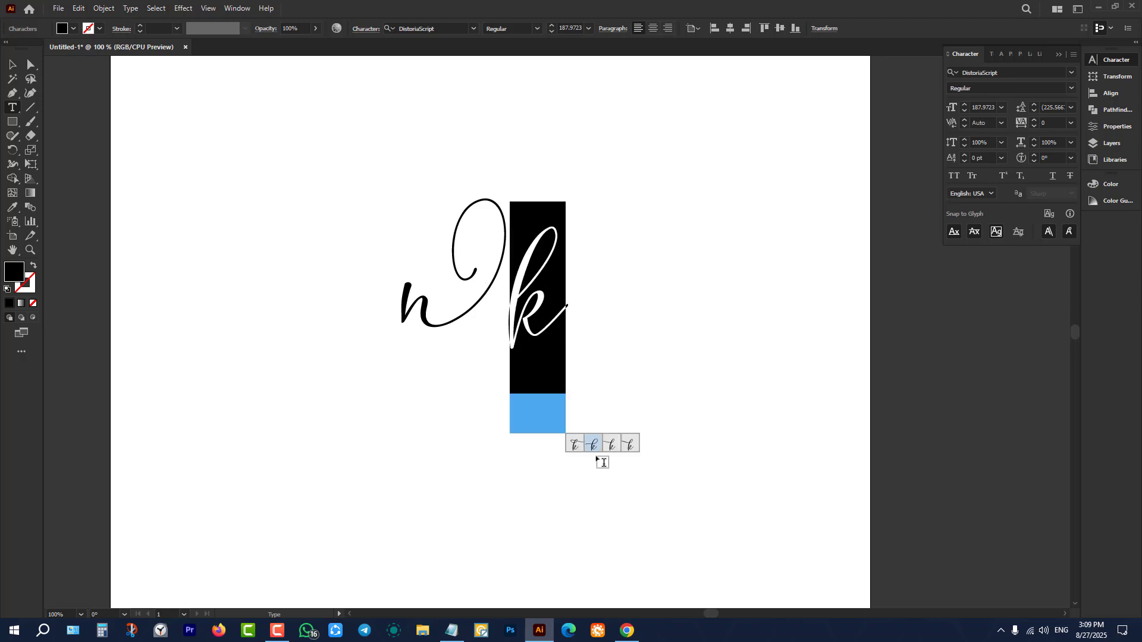
pyautogui.click(594, 449)
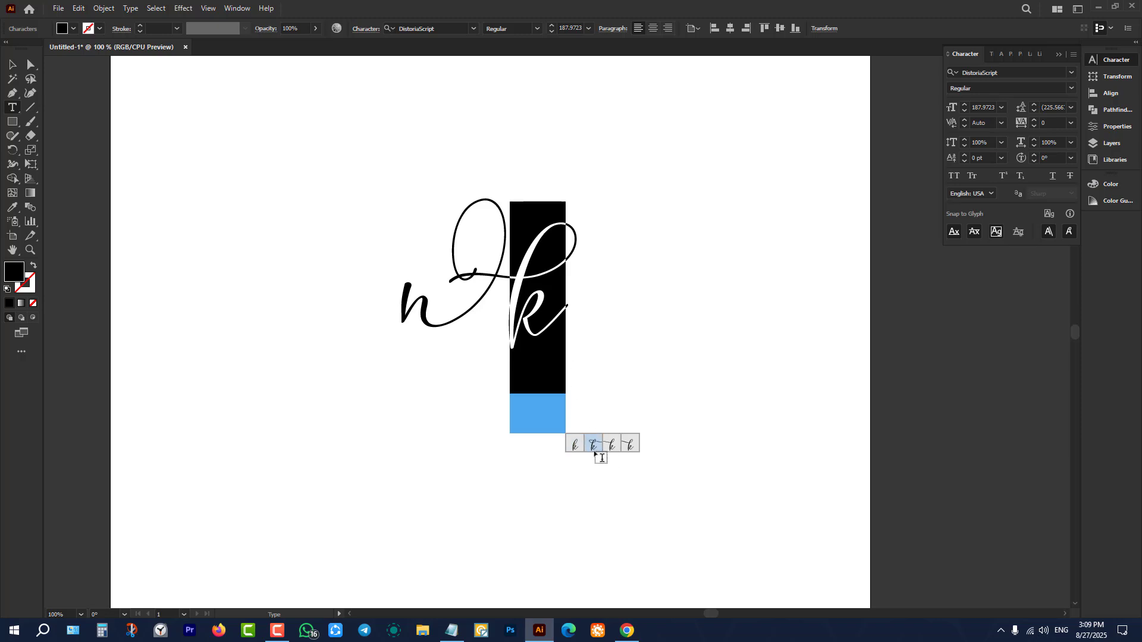
pyautogui.click(628, 448)
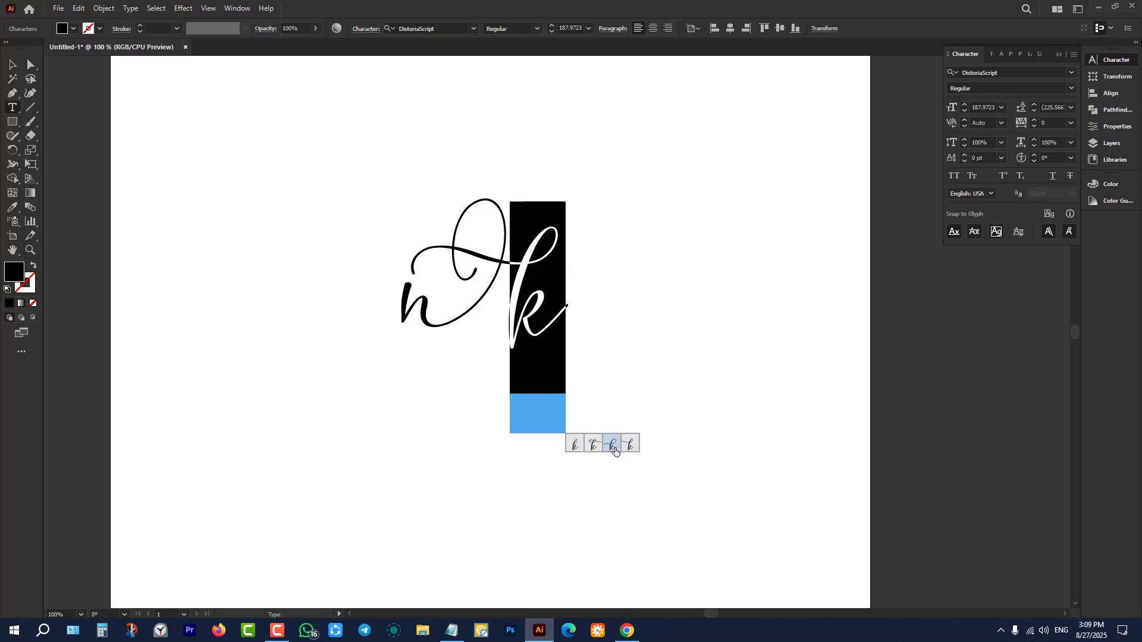
pyautogui.click(613, 447)
pyautogui.click(578, 448)
pyautogui.hotkey('ctrl', 'z')
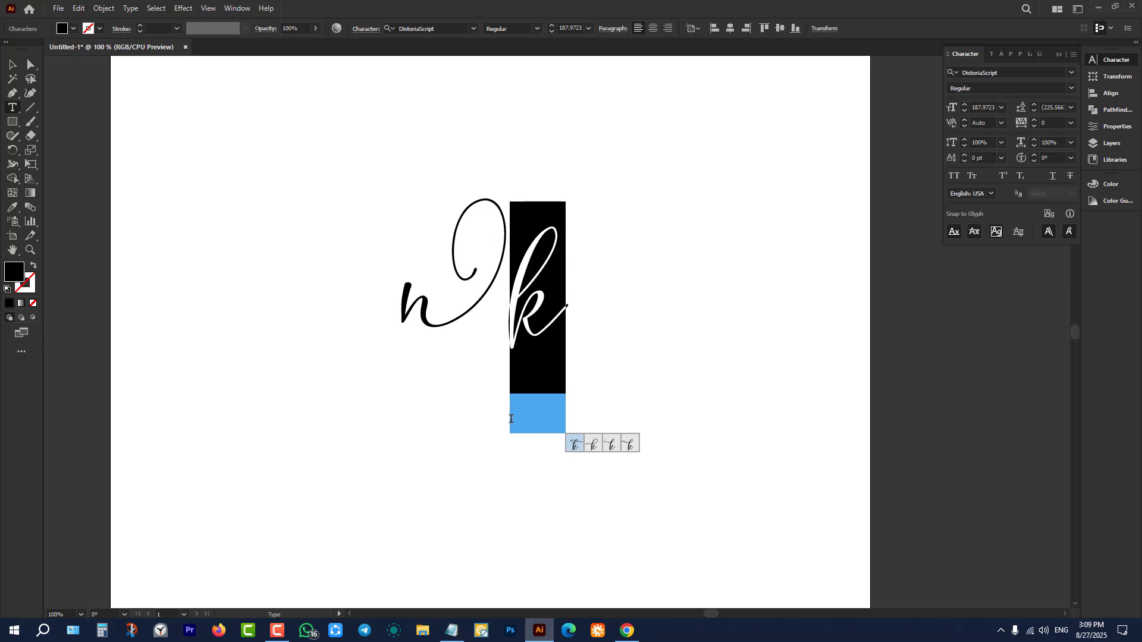
# - Select the whole "nk" text, preview further Script fonts on it and set its font family to ArietelineScriptBold-Bold
pyautogui.click(12, 65)
pyautogui.click(201, 250)
pyautogui.click(471, 323)
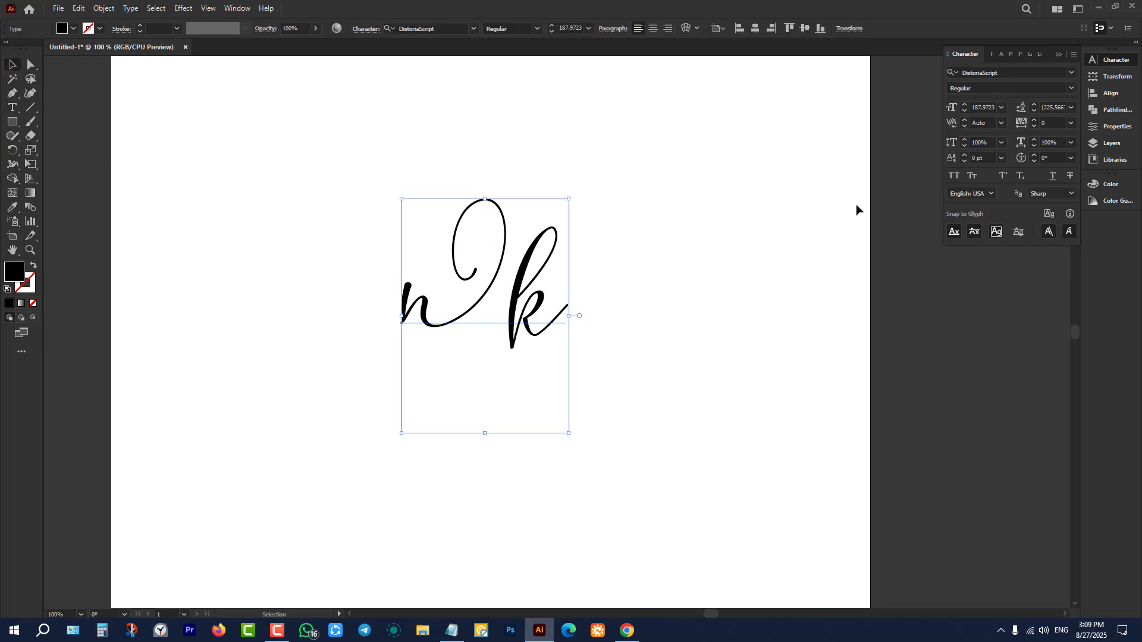
pyautogui.click(1072, 72)
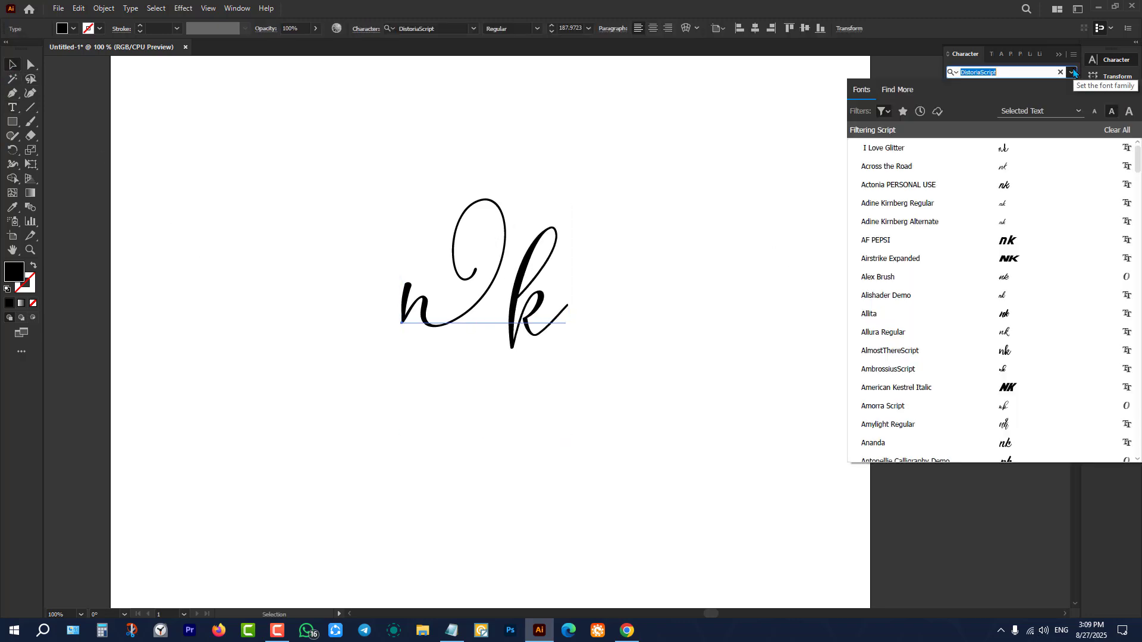
pyautogui.press('Down')
pyautogui.press('Down')
pyautogui.press('Down')
pyautogui.press('Down')
pyautogui.press('Down')
pyautogui.press('Down')
pyautogui.press('Down')
pyautogui.press('Down')
pyautogui.press('Down')
pyautogui.press('Down')
pyautogui.press('Down')
pyautogui.press('Down')
pyautogui.press('Down')
pyautogui.press('Down')
pyautogui.press('Down')
pyautogui.press('Down')
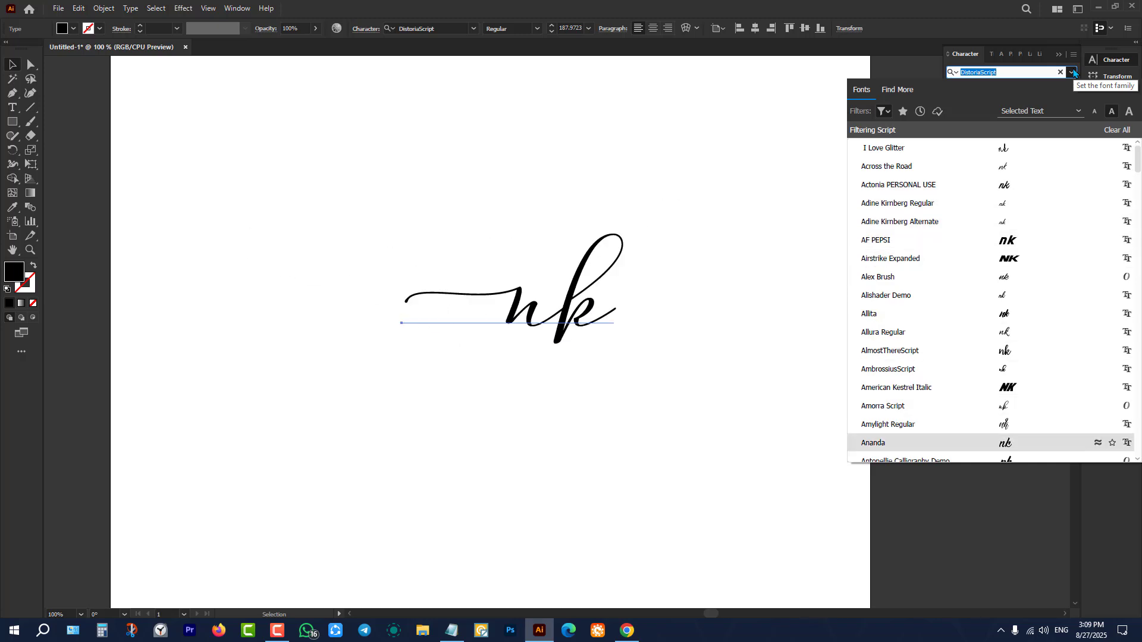
pyautogui.press('Down')
pyautogui.press('Down')
pyautogui.press('Down')
pyautogui.press('Down')
pyautogui.press('Down')
pyautogui.press('Down')
pyautogui.press('Down')
pyautogui.press('Down')
pyautogui.press('Down')
pyautogui.press('Down')
pyautogui.press('Down')
pyautogui.press('Down')
pyautogui.press('Down')
pyautogui.press('Down')
pyautogui.press('Up')
pyautogui.press('Up')
pyautogui.press('Up')
pyautogui.press('Up')
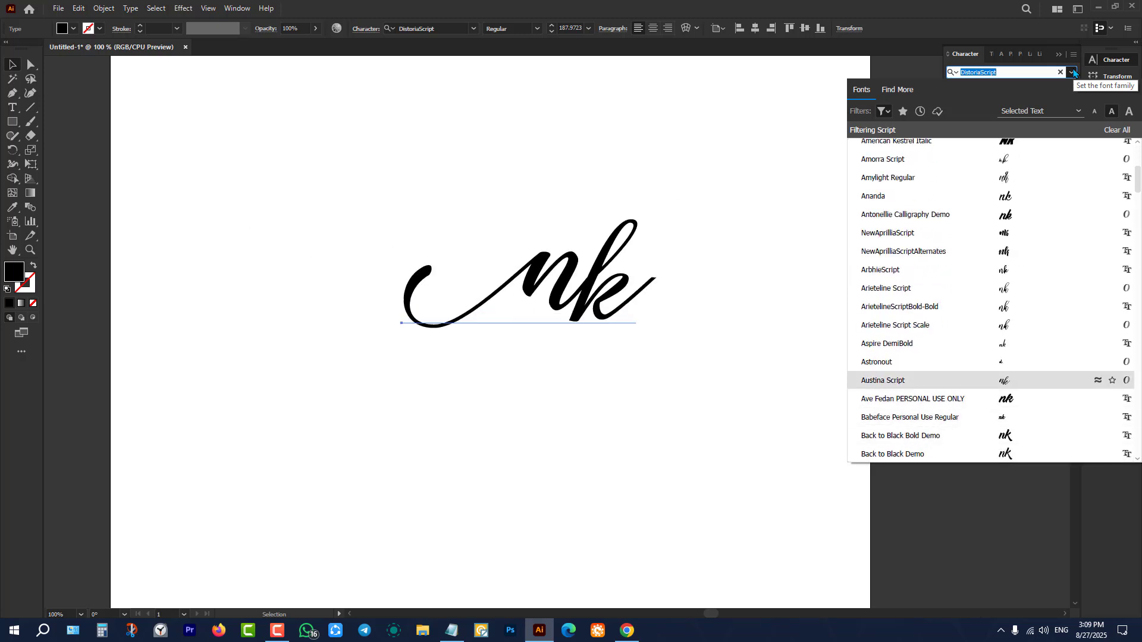
pyautogui.press('Up')
pyautogui.press('Up')
pyautogui.press('Up')
pyautogui.press('Up')
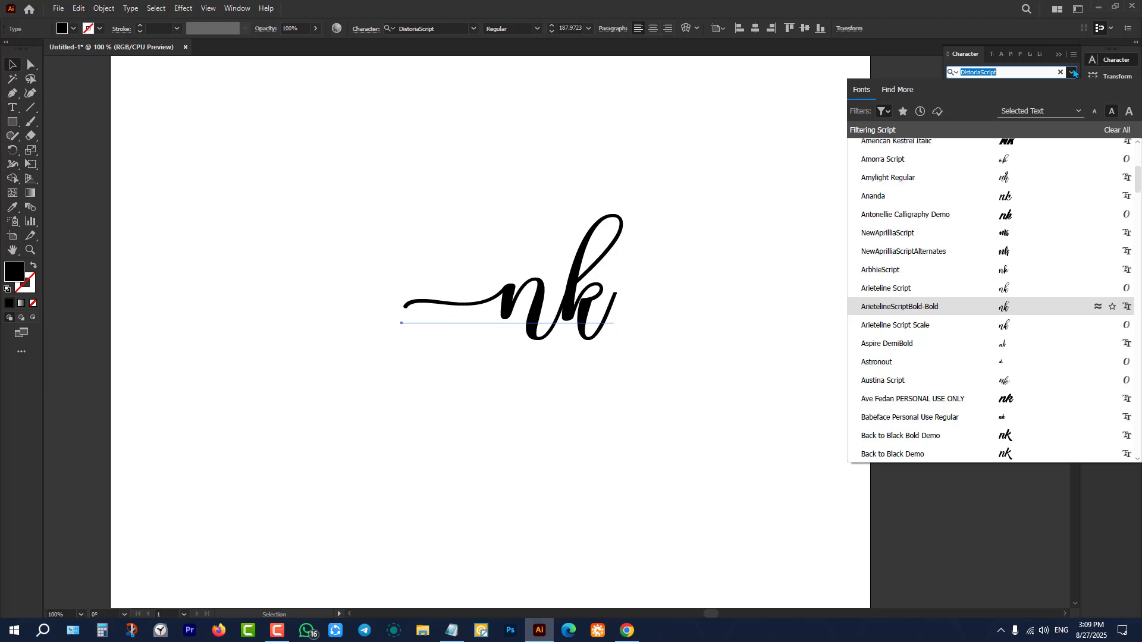
pyautogui.press('Return')
# - Try the alternate glyphs for the letter "n" and set the one with a low, curved lead-in swash
pyautogui.click(10, 106)
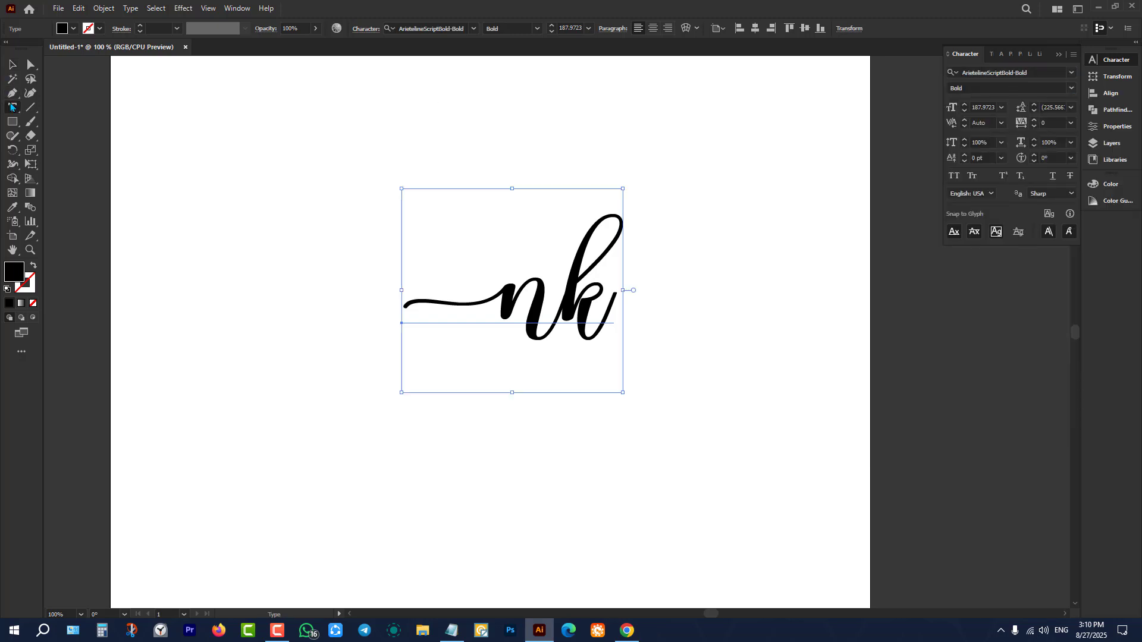
pyautogui.moveTo(511, 310); pyautogui.dragTo(469, 309)
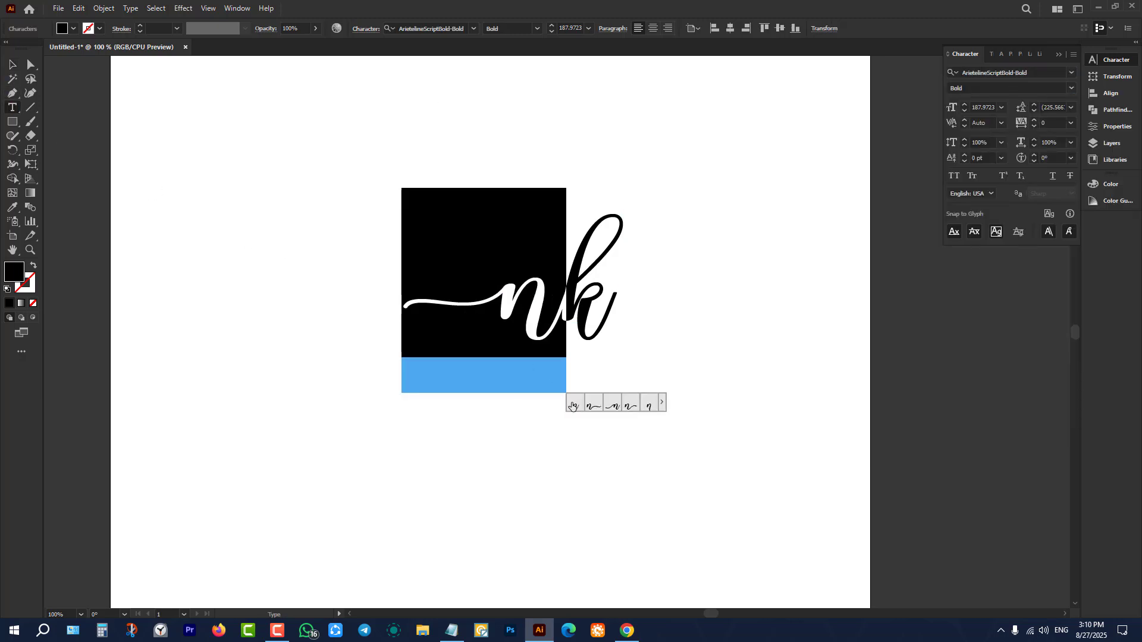
pyautogui.click(592, 406)
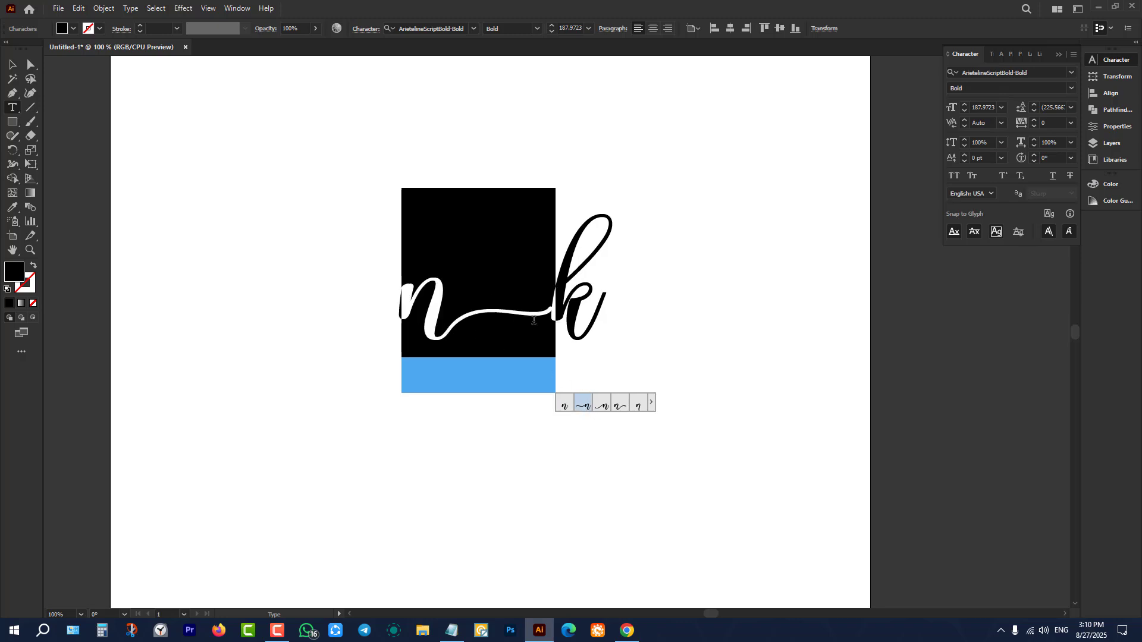
pyautogui.click(586, 407)
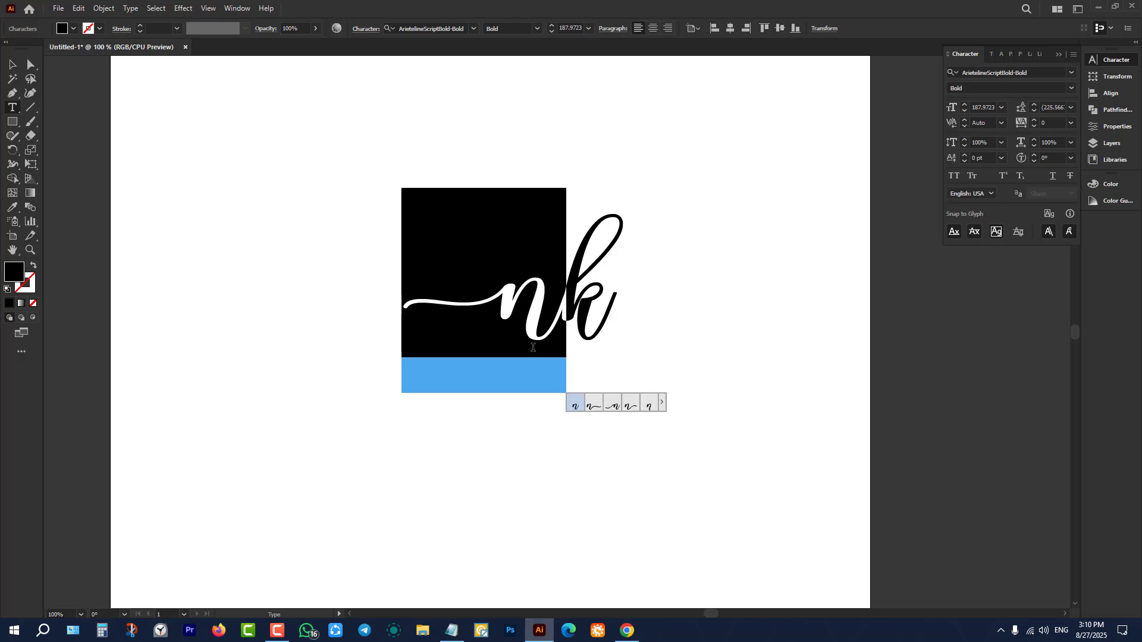
pyautogui.click(615, 408)
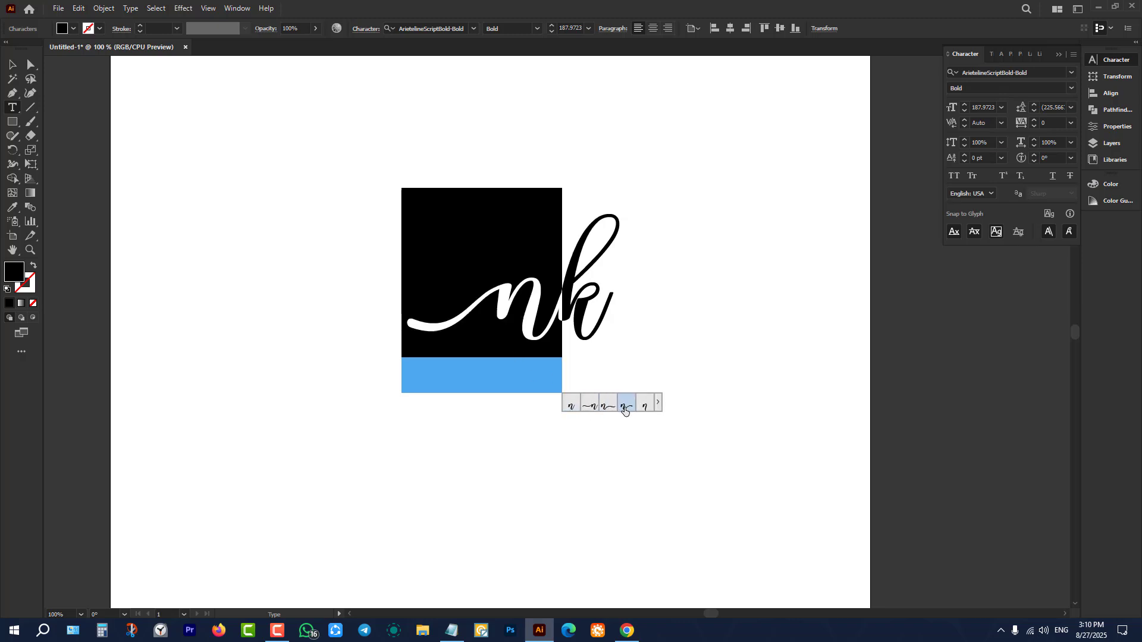
pyautogui.click(657, 407)
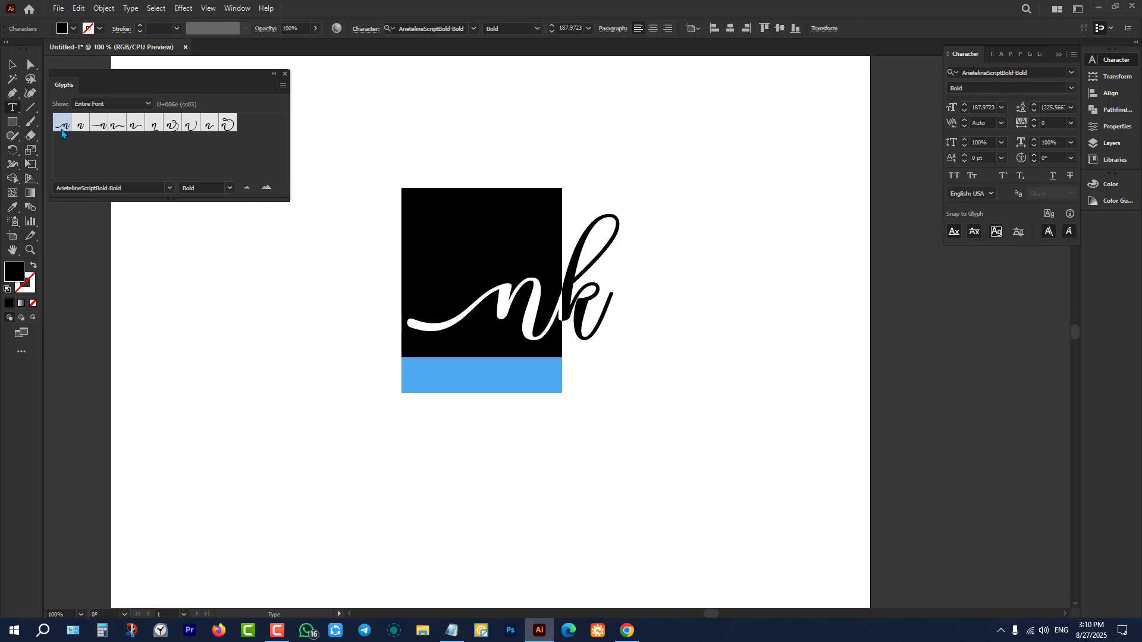
pyautogui.click(556, 323)
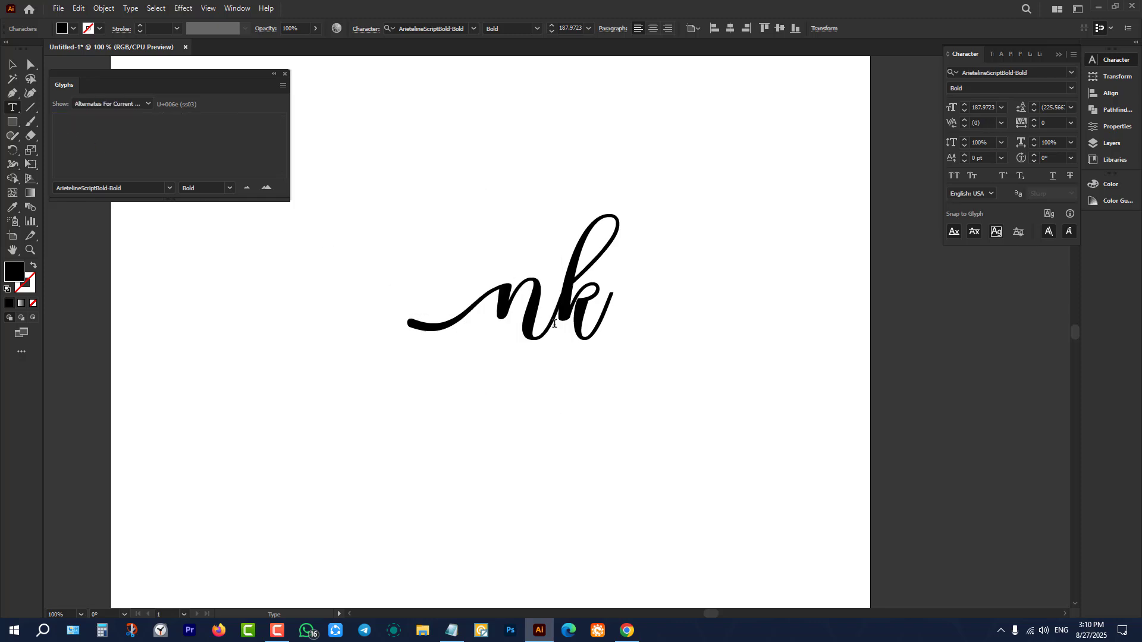
# - Replace the letter "k" with its alternate glyph that has a curved top cross-stroke and a long trailing tail, and close the Glyphs panel
pyautogui.moveTo(556, 292); pyautogui.dragTo(599, 291)
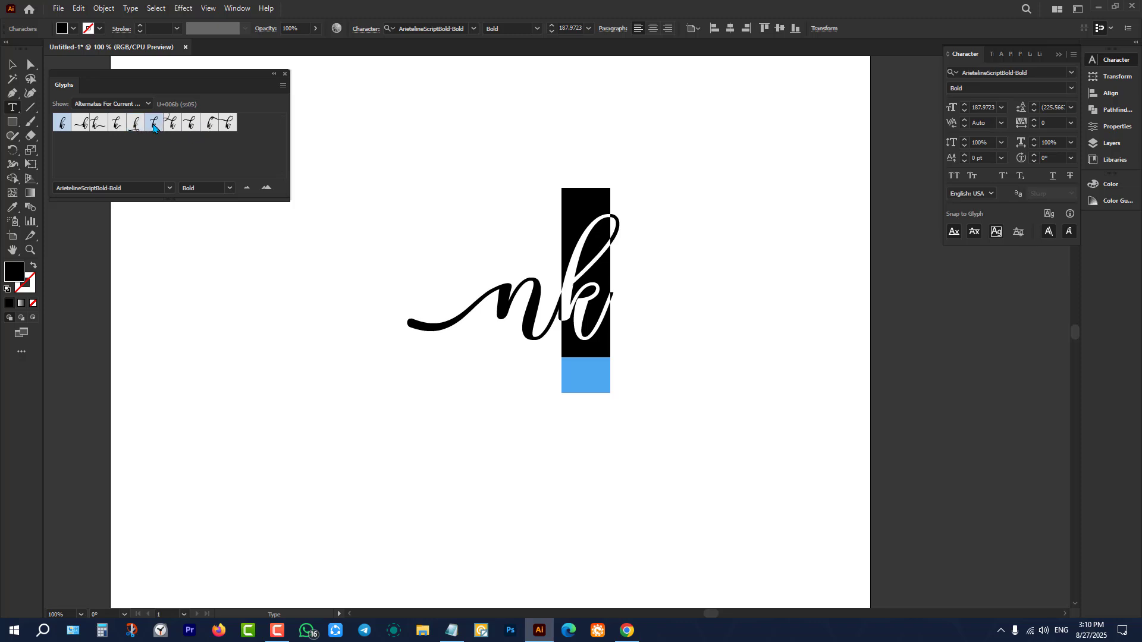
pyautogui.click(602, 309)
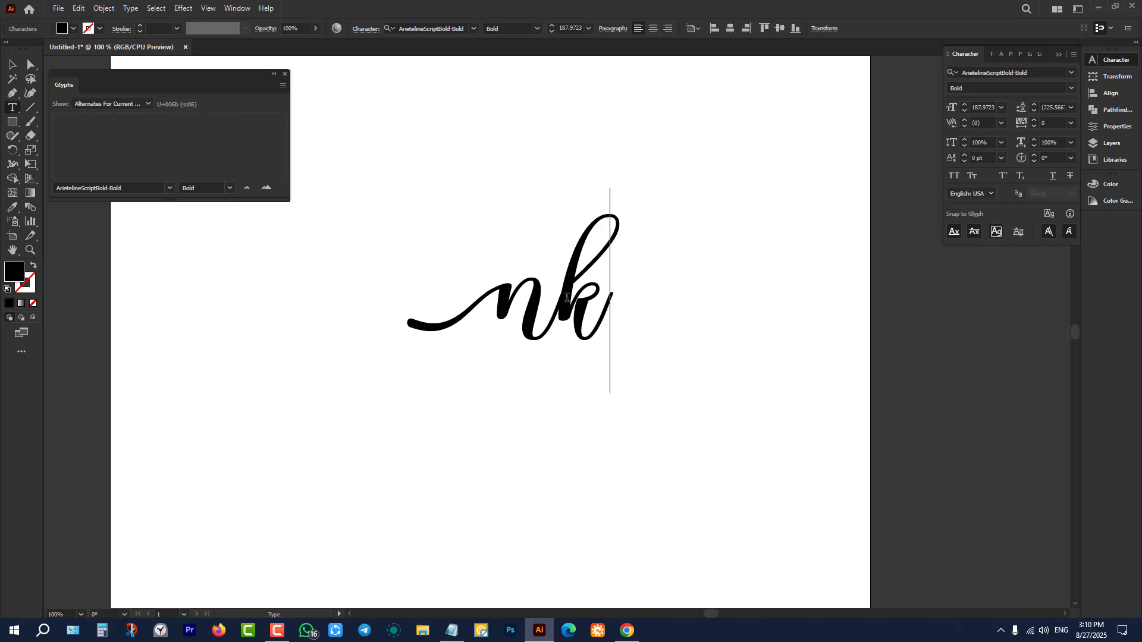
pyautogui.moveTo(568, 299); pyautogui.dragTo(607, 301)
pyautogui.click(637, 406)
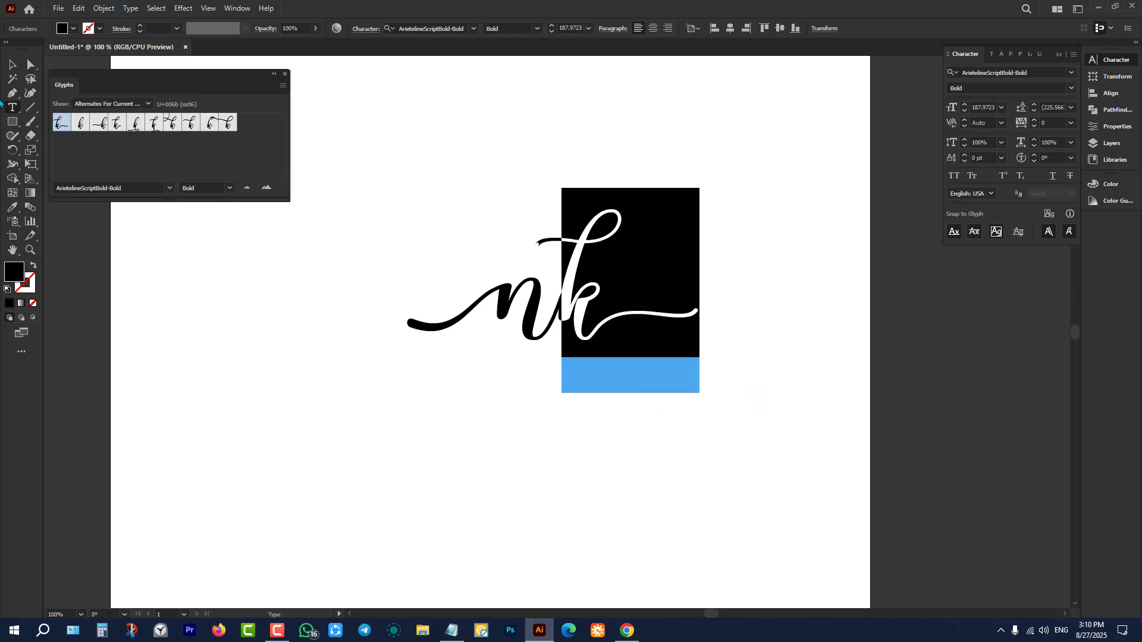
pyautogui.click(13, 64)
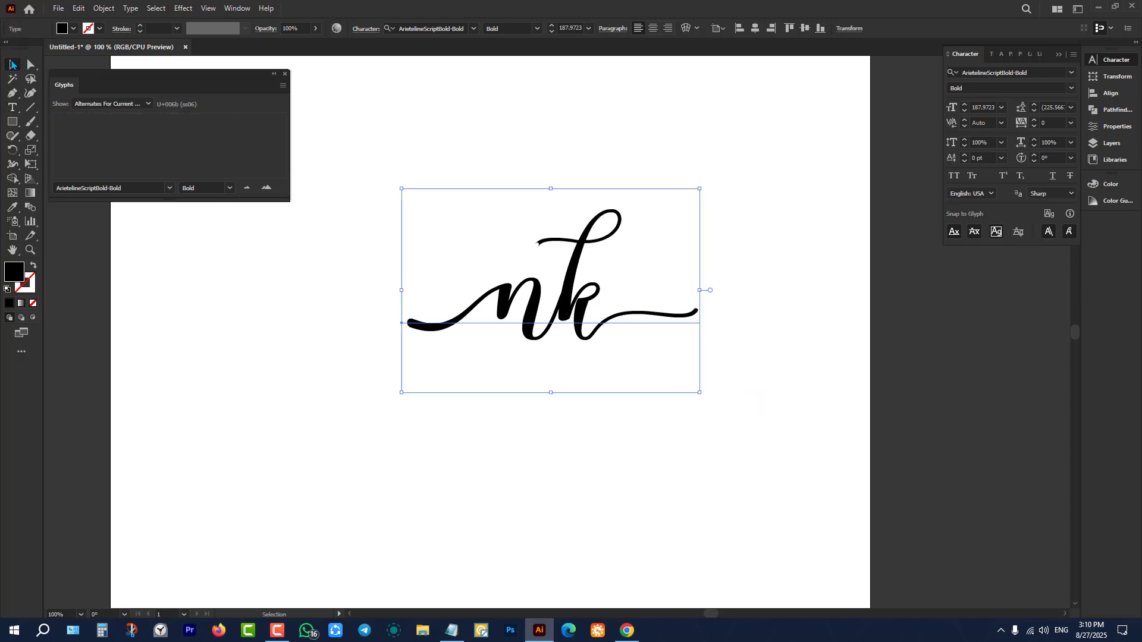
pyautogui.click(317, 329)
pyautogui.click(502, 259)
pyautogui.click(285, 73)
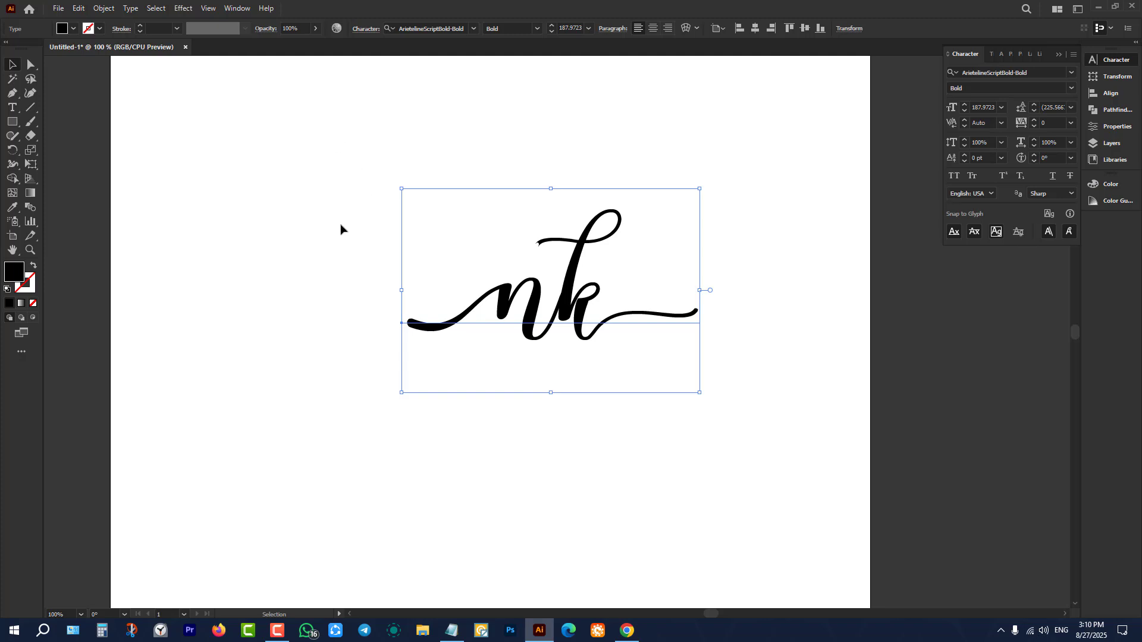
# - Center the "nk" text horizontally and vertically on the artboard
pyautogui.click(336, 228)
pyautogui.scroll(-1, 693, 413)
pyautogui.scroll(-3, 604, 378)
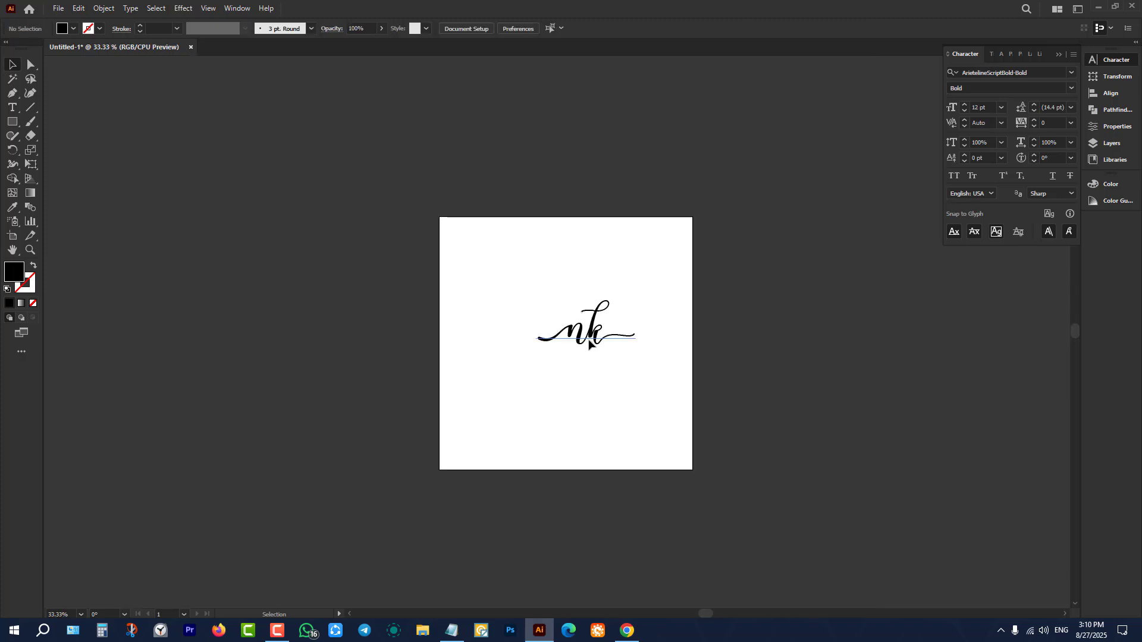
pyautogui.moveTo(590, 340); pyautogui.dragTo(566, 350)
pyautogui.scroll(2, 565, 348)
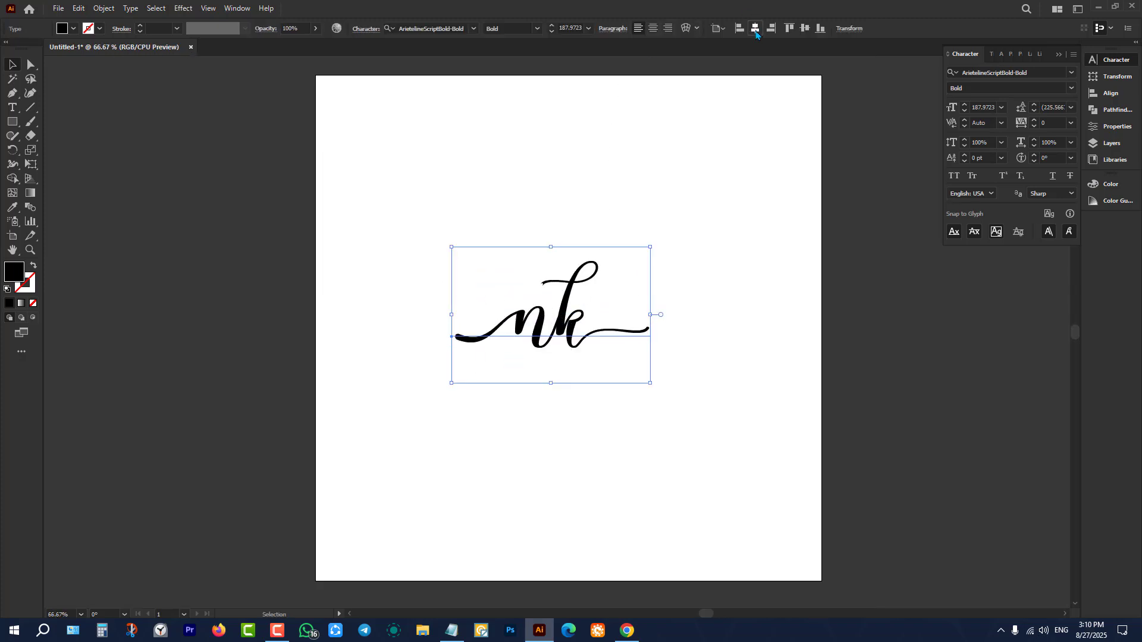
pyautogui.click(755, 28)
pyautogui.click(805, 27)
pyautogui.click(760, 280)
pyautogui.scroll(-2, 733, 325)
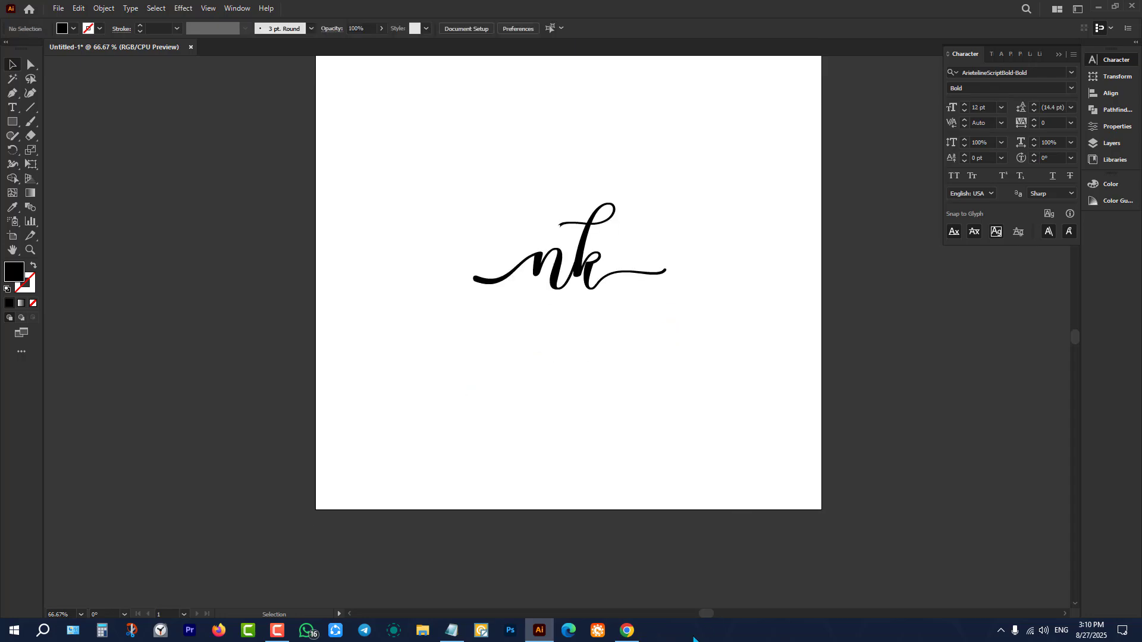
# - Switch to Chrome to examine the signature reference logo with the partial circle, and return to Illustrator
pyautogui.click(628, 631)
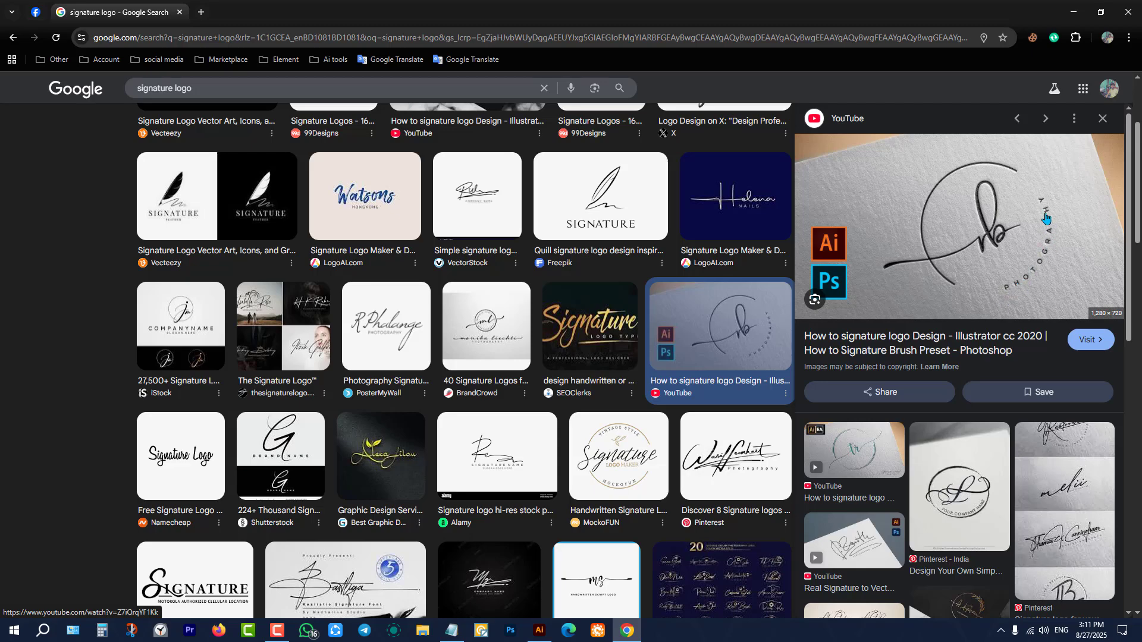
pyautogui.click(1075, 8)
pyautogui.scroll(2, 733, 360)
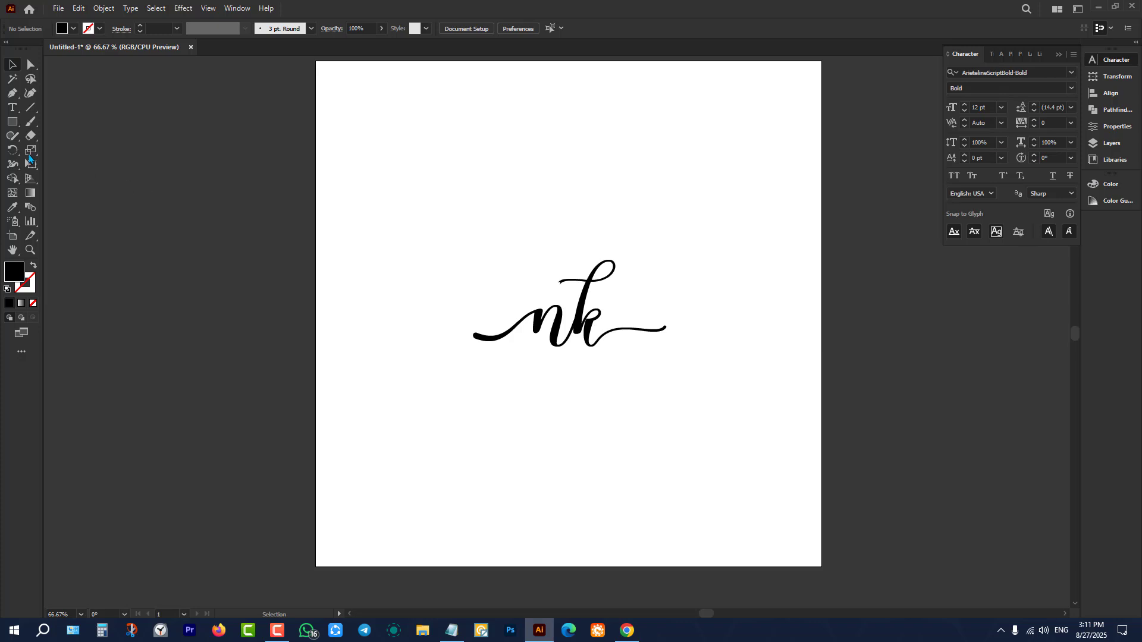
# - Draw a circle about 511 px in diameter over the "nk" text and center it on the artboard
pyautogui.rightClick(12, 123)
pyautogui.click(65, 148)
pyautogui.moveTo(438, 180); pyautogui.dragTo(692, 384)
pyautogui.click(12, 66)
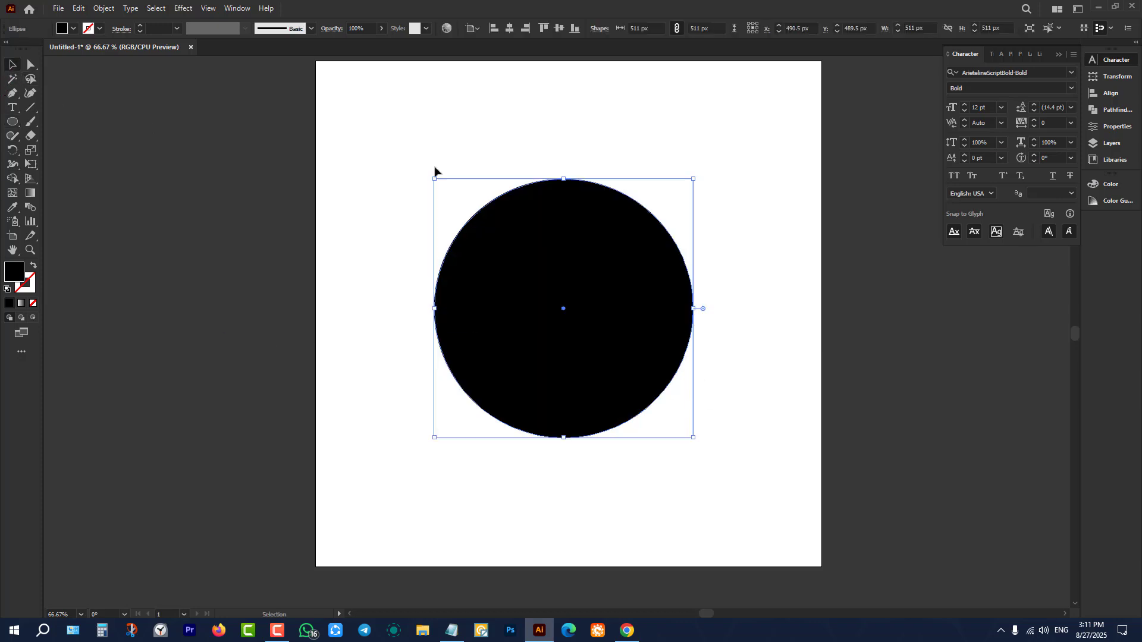
pyautogui.click(510, 28)
pyautogui.click(559, 28)
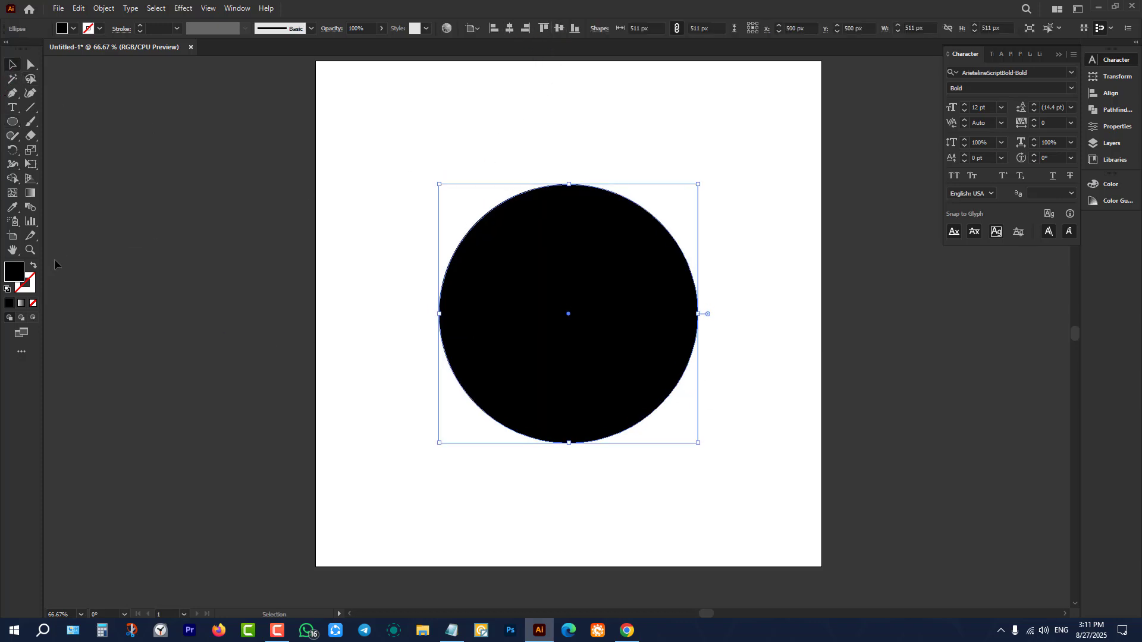
# - Swap the circle's fill and stroke so it is a black outline, and set its stroke weight to 7 pt
pyautogui.click(34, 266)
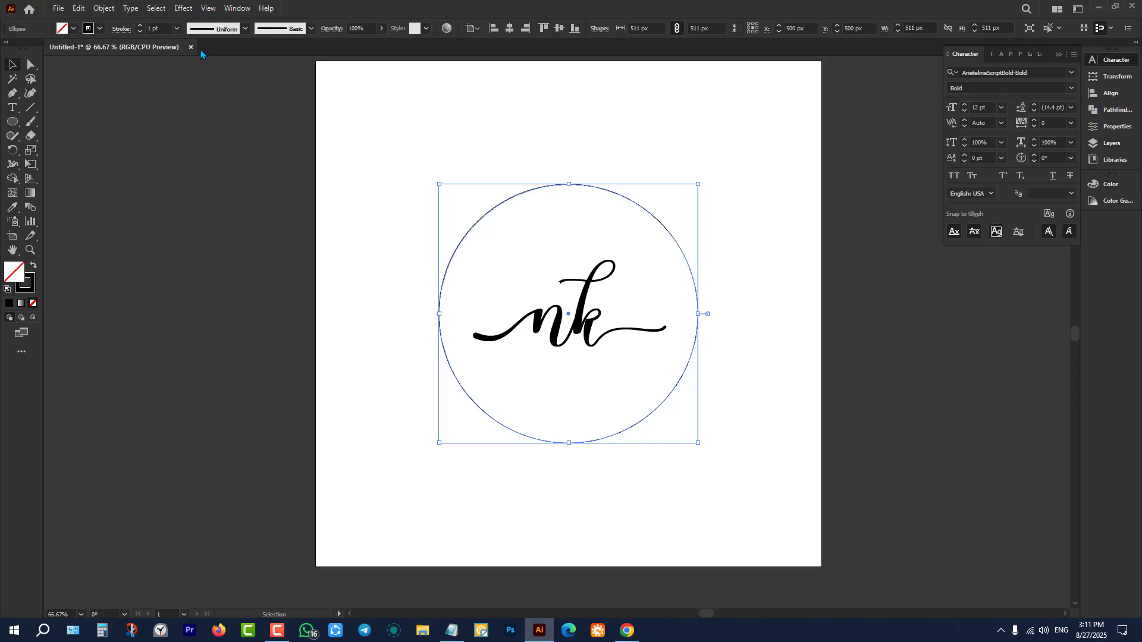
pyautogui.scroll(6, 163, 28)
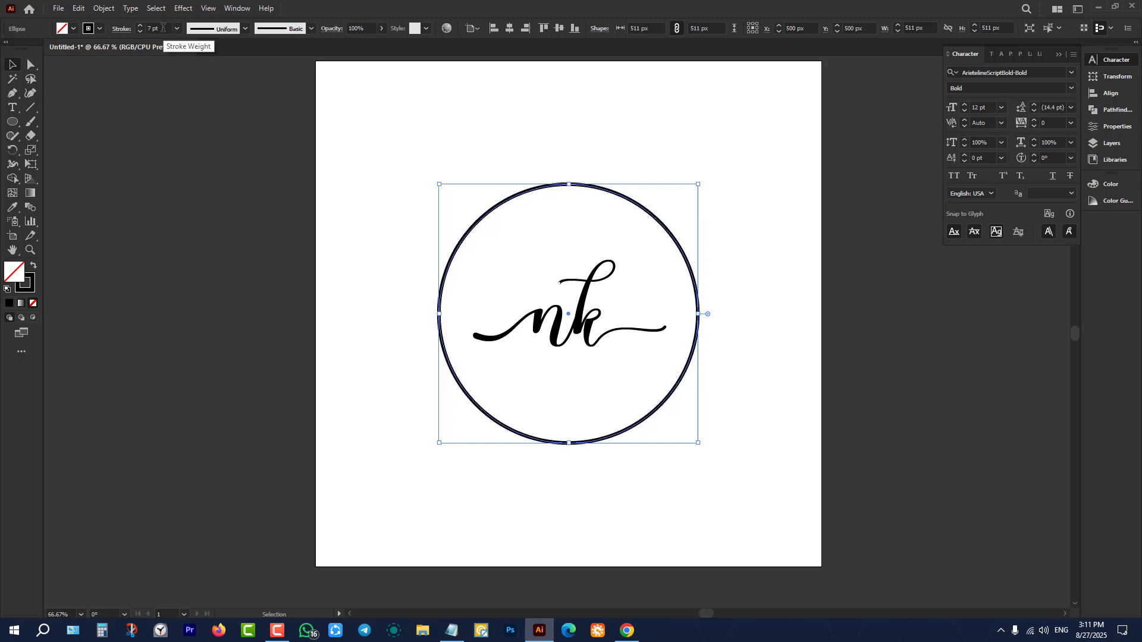
pyautogui.click(226, 177)
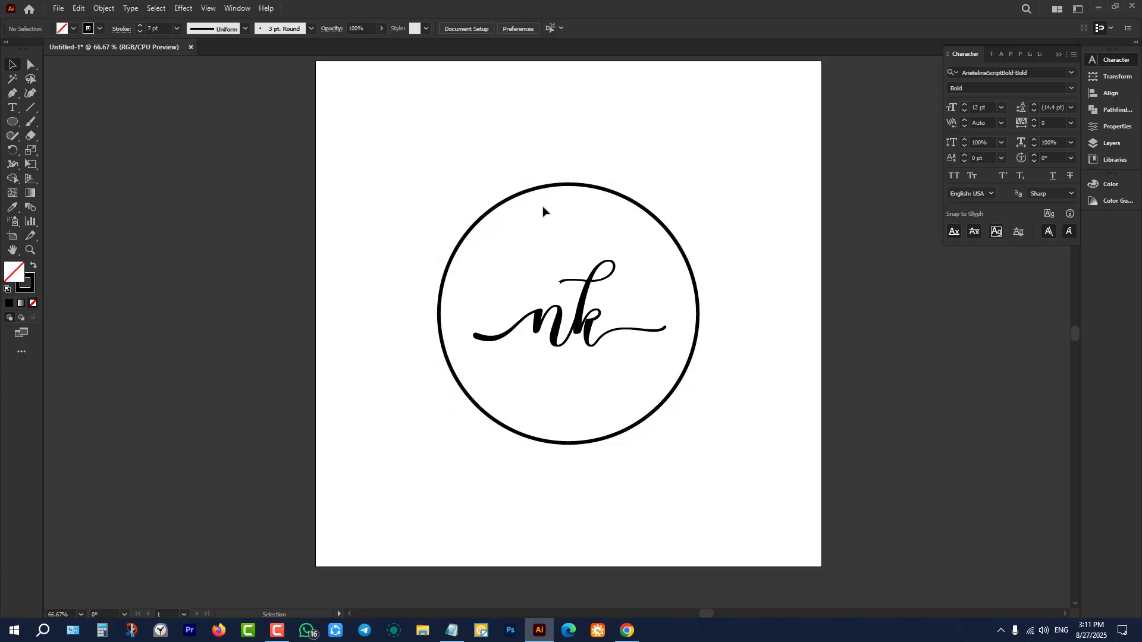
# - Scale the circle down proportionally from its top edge to about 469 px in diameter
pyautogui.click(568, 188)
pyautogui.moveTo(569, 184); pyautogui.dragTo(569, 207)
pyautogui.click(369, 255)
pyautogui.scroll(2, 370, 255)
pyautogui.scroll(-3, 371, 252)
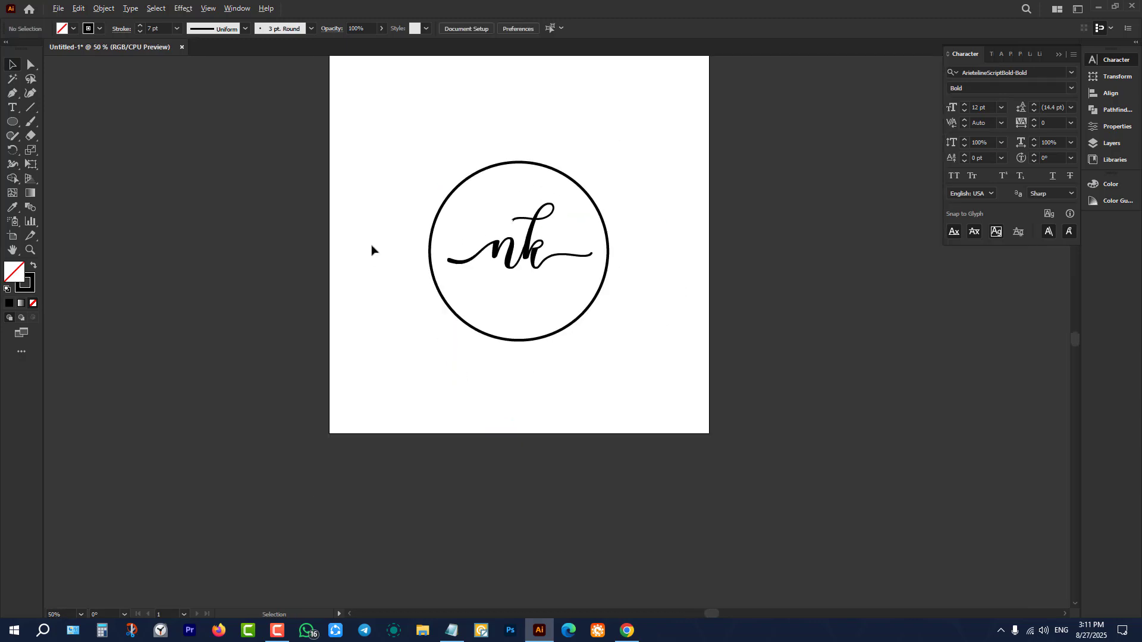
pyautogui.scroll(2, 556, 169)
# - Compare the circle around the "nk" text with the open circle of the reference logo in Chrome
pyautogui.click(541, 169)
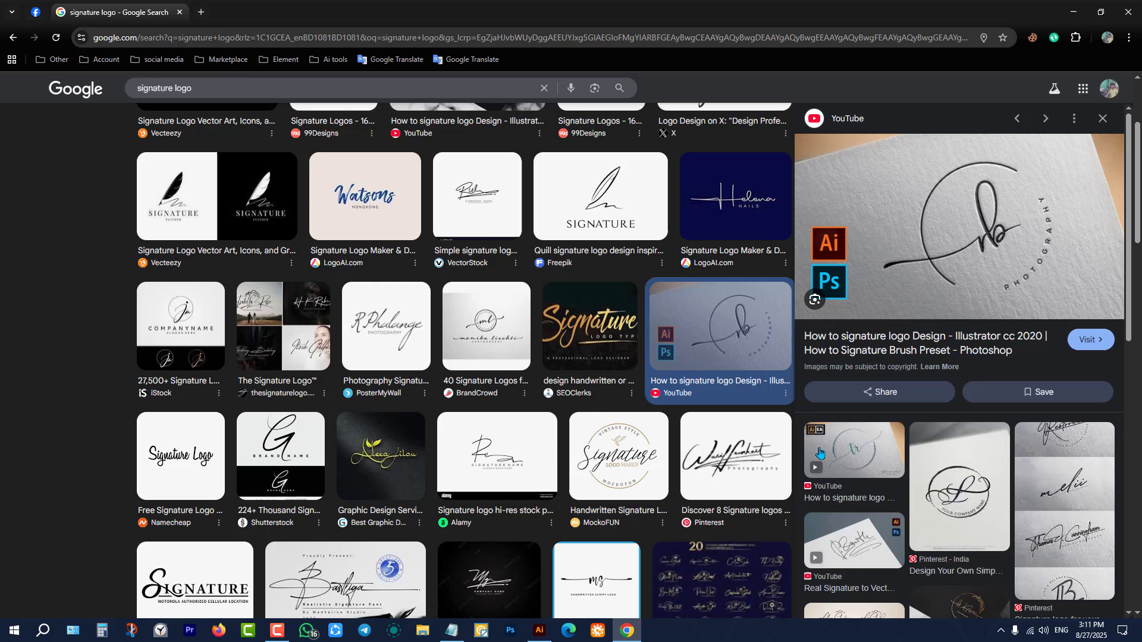
pyautogui.click(627, 630)
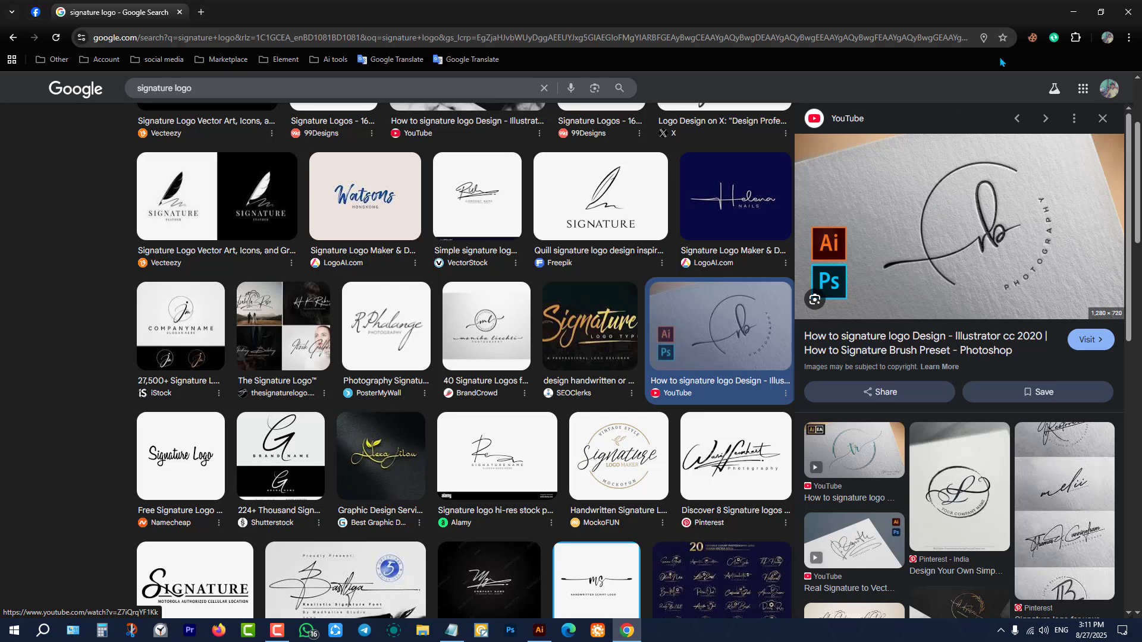
pyautogui.click(1074, 12)
pyautogui.scroll(-2, 729, 327)
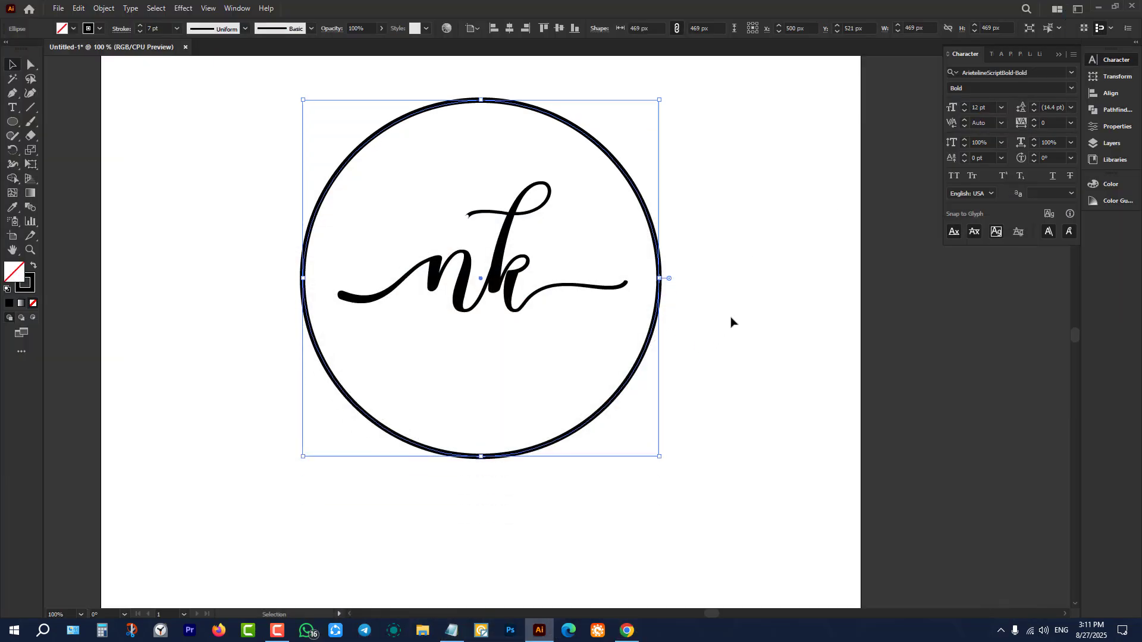
pyautogui.click(730, 322)
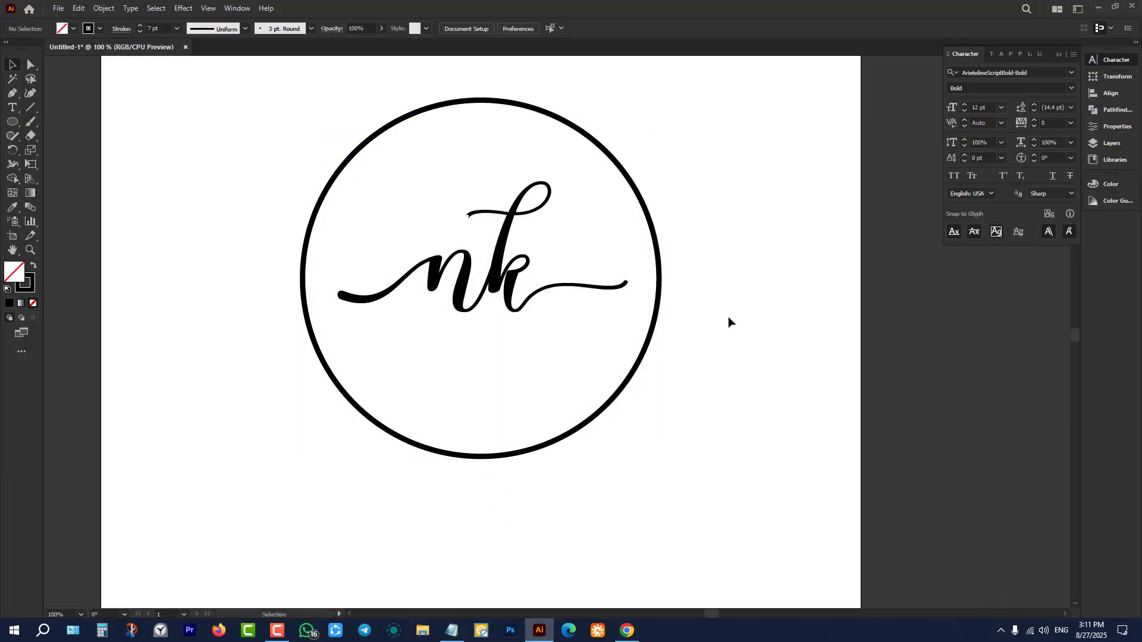
pyautogui.click(654, 220)
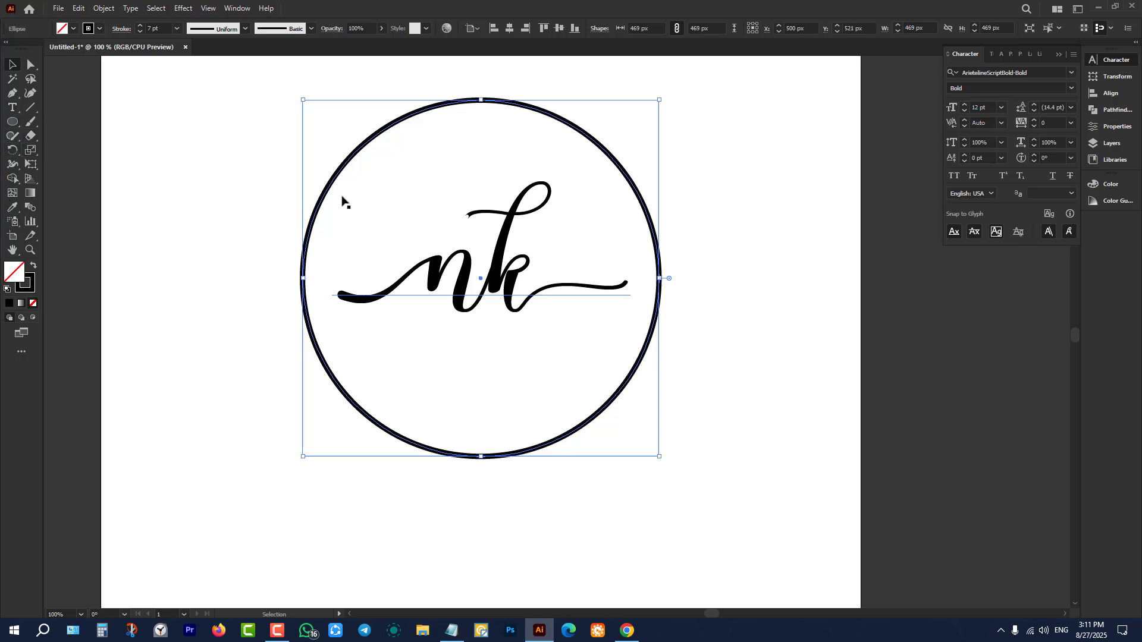
pyautogui.click(345, 496)
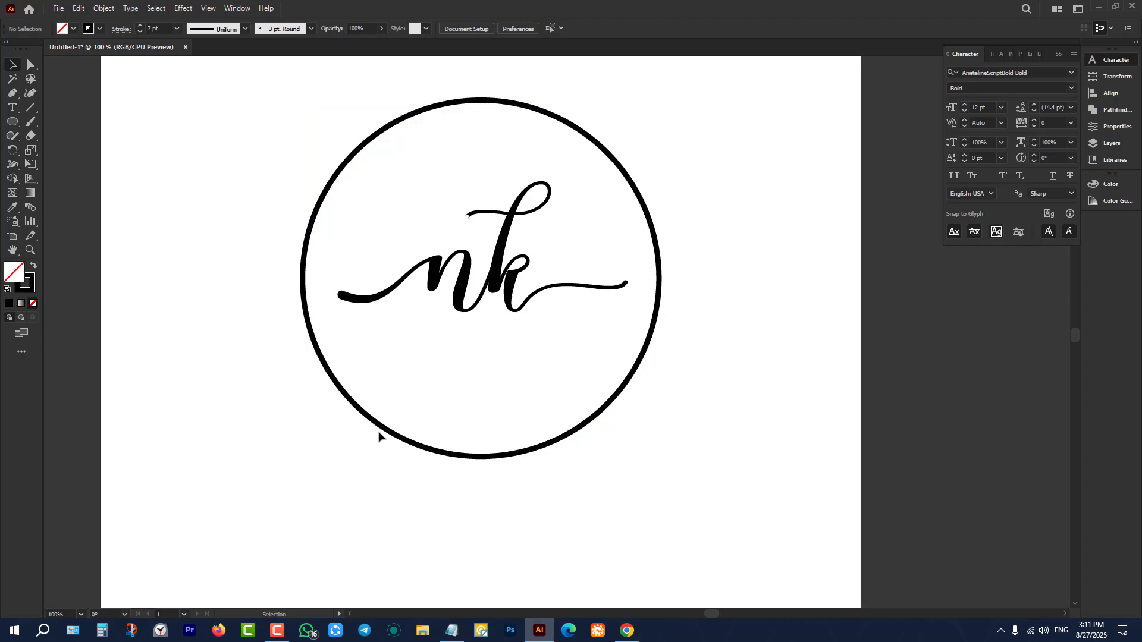
# - Cut the circle with the Scissors tool at its lower-left side and on its right side at the text's baseline
pyautogui.click(383, 428)
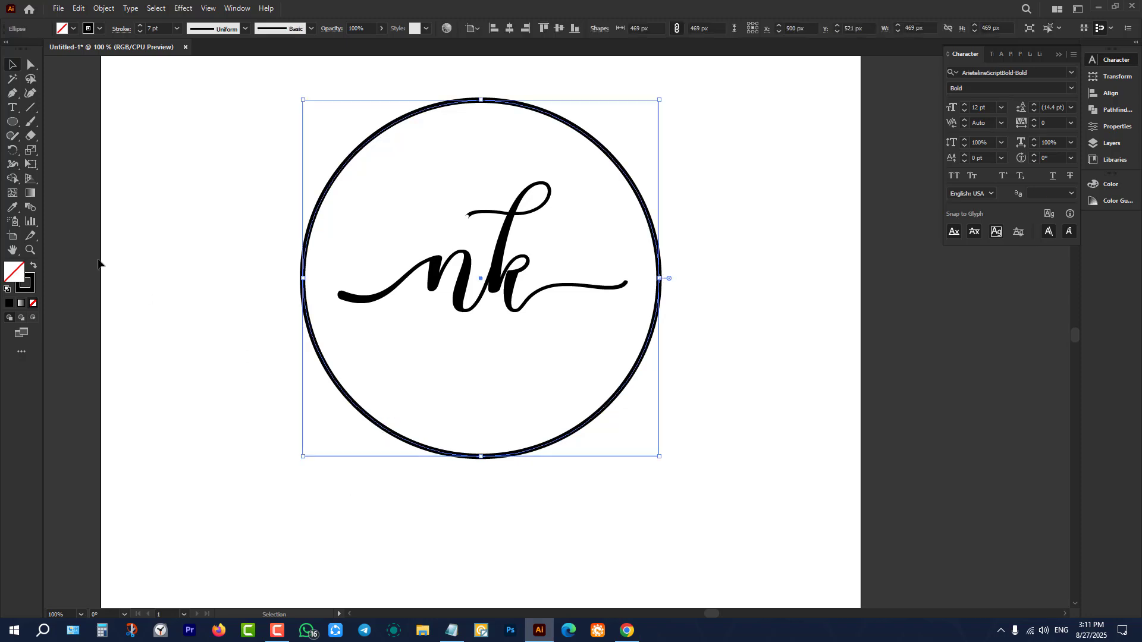
pyautogui.click(30, 136)
pyautogui.click(87, 151)
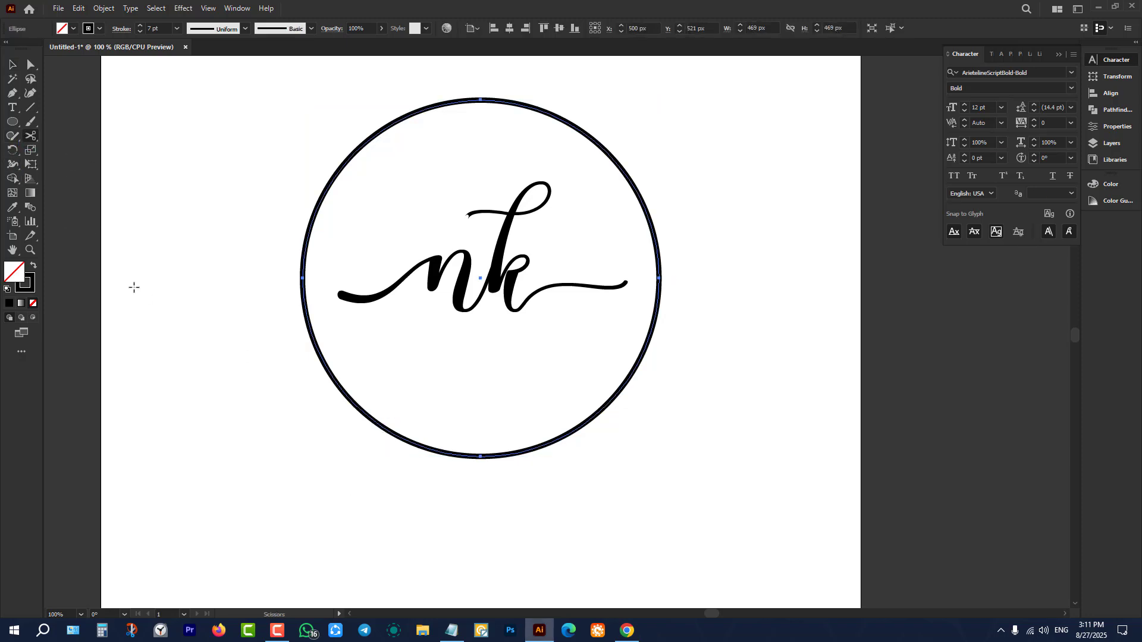
pyautogui.click(318, 357)
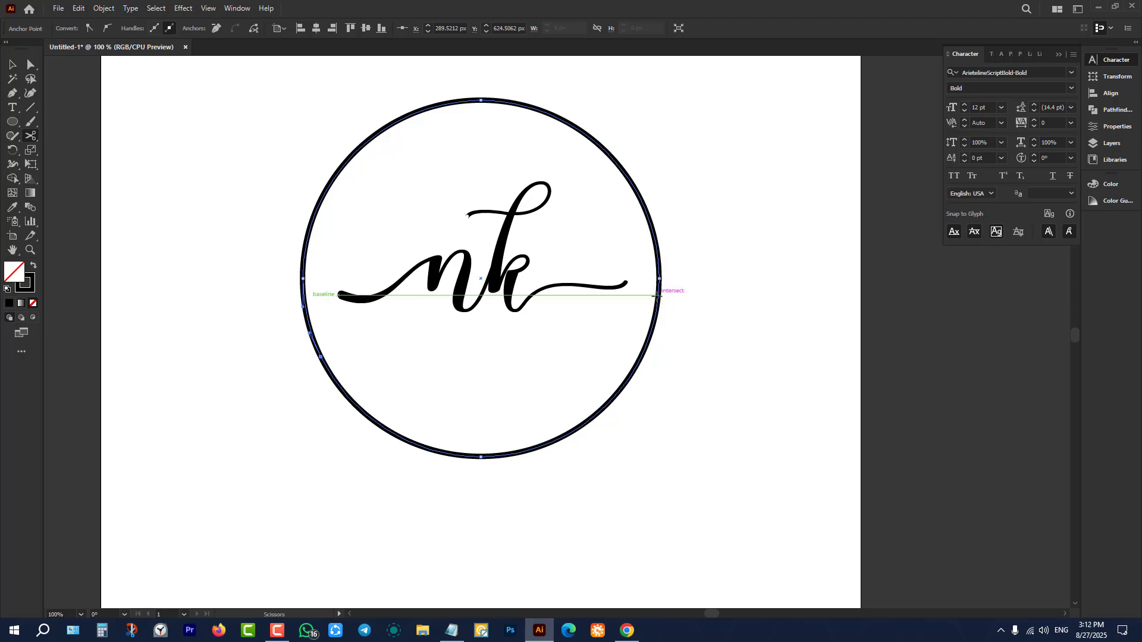
pyautogui.click(659, 296)
pyautogui.click(12, 64)
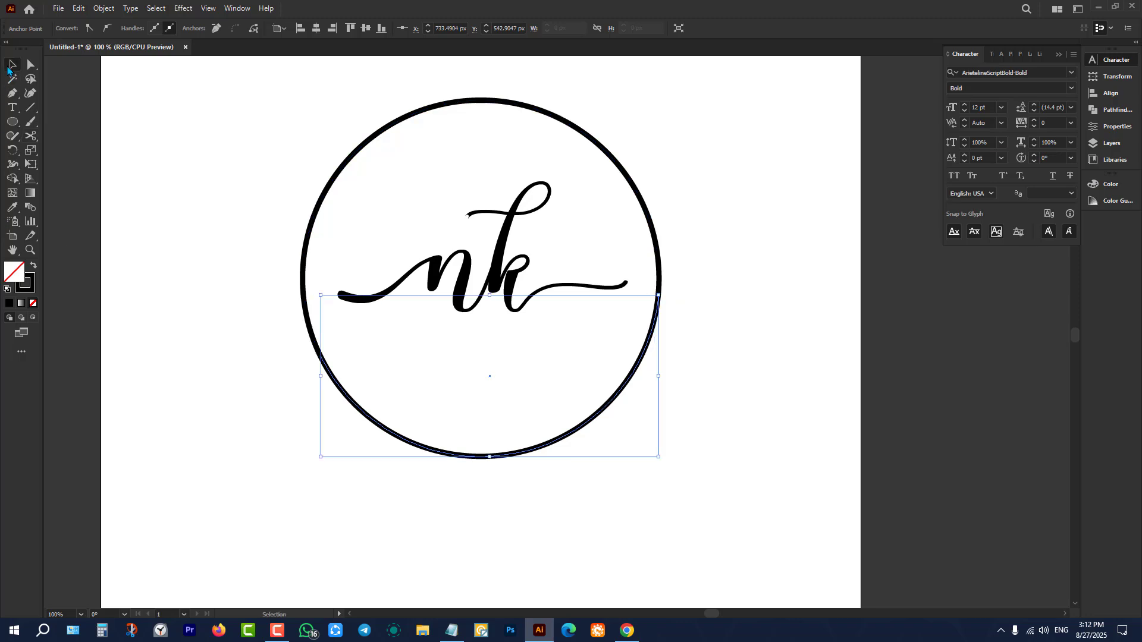
# - Move the cut lower arc down, away from the upper part of the circle, and deselect it
pyautogui.click(150, 242)
pyautogui.moveTo(523, 457); pyautogui.dragTo(529, 532)
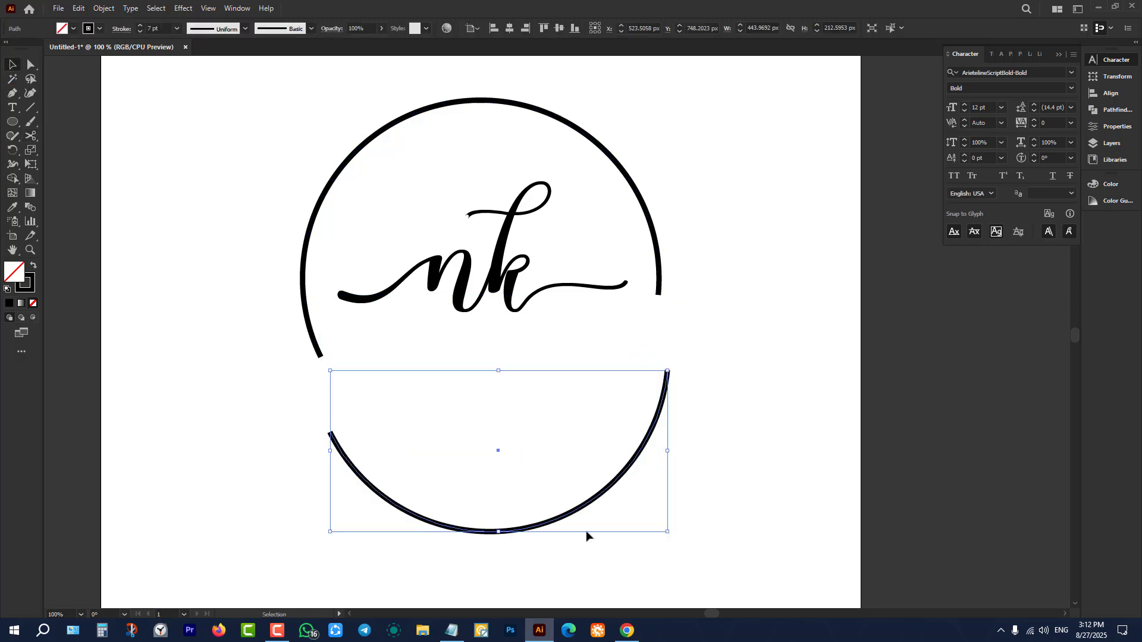
pyautogui.click(552, 122)
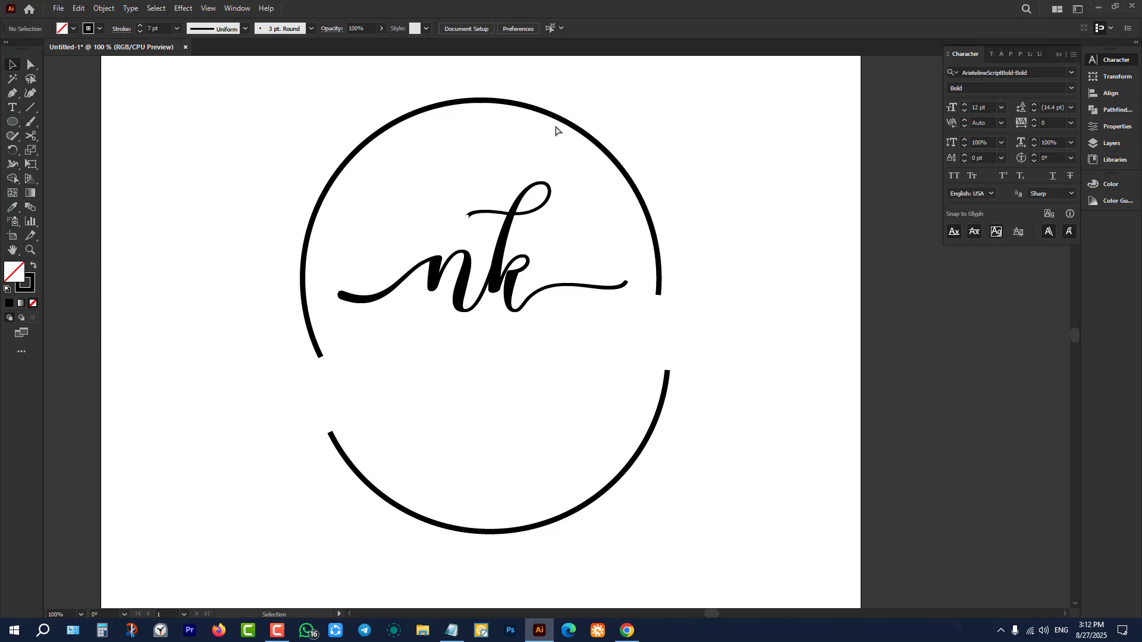
# - Undo the move of the cut lower arc and leave nothing selected
pyautogui.hotkey('ctrl', 'z')
pyautogui.click(237, 307)
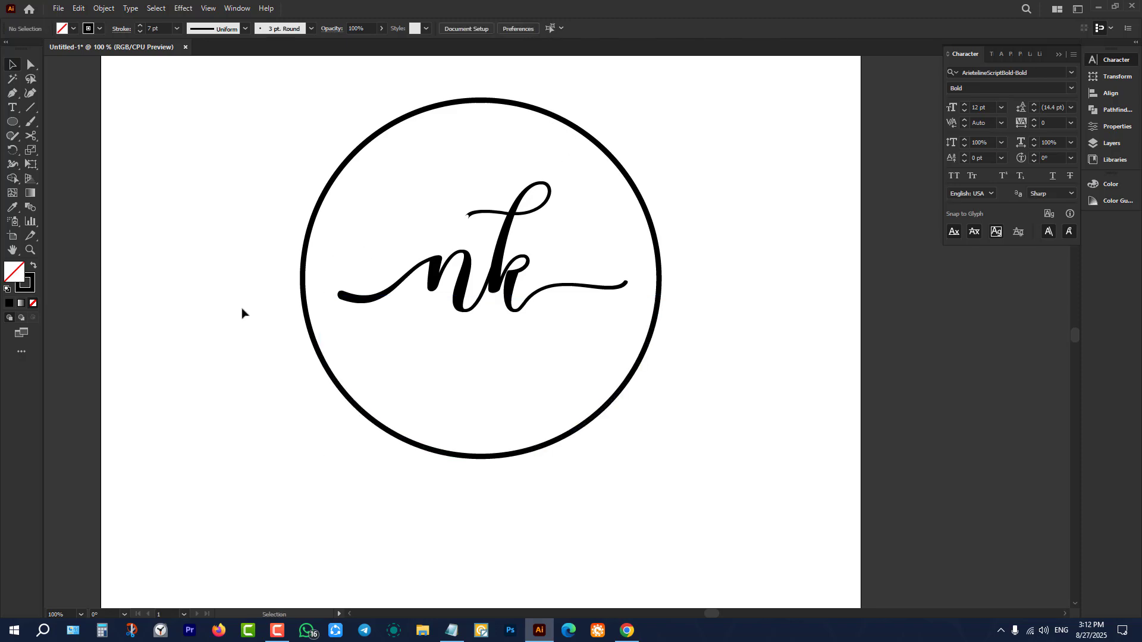
pyautogui.click(454, 458)
pyautogui.click(151, 338)
# - Add the text "graphics designer" along the cut lower arc with the Type on a Path tool
pyautogui.rightClick(11, 110)
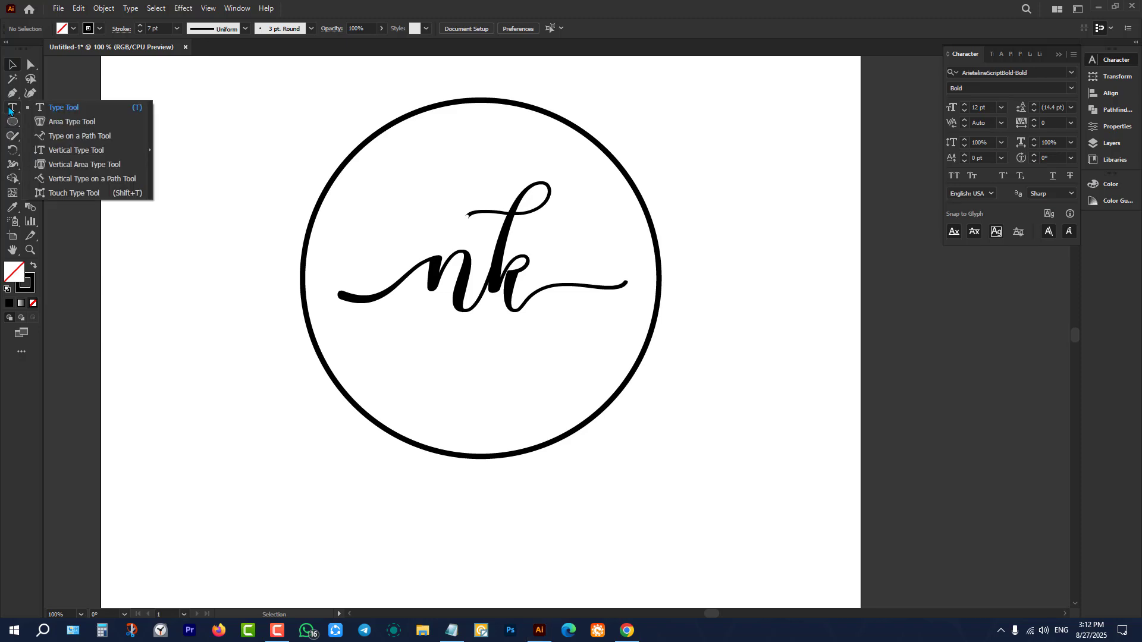
pyautogui.click(74, 137)
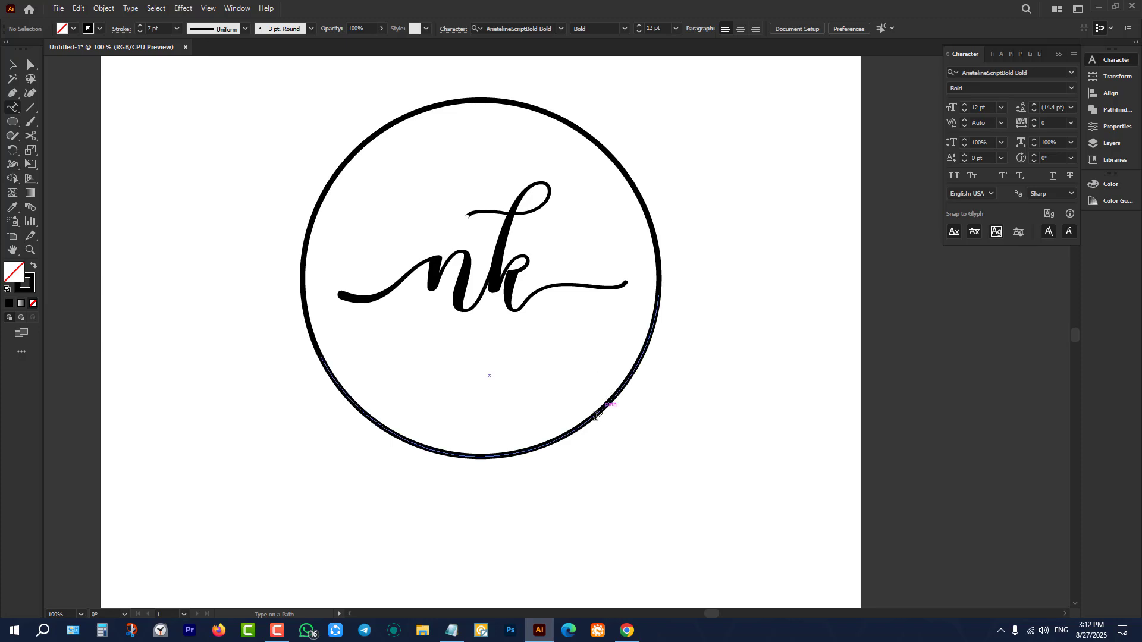
pyautogui.click(431, 449)
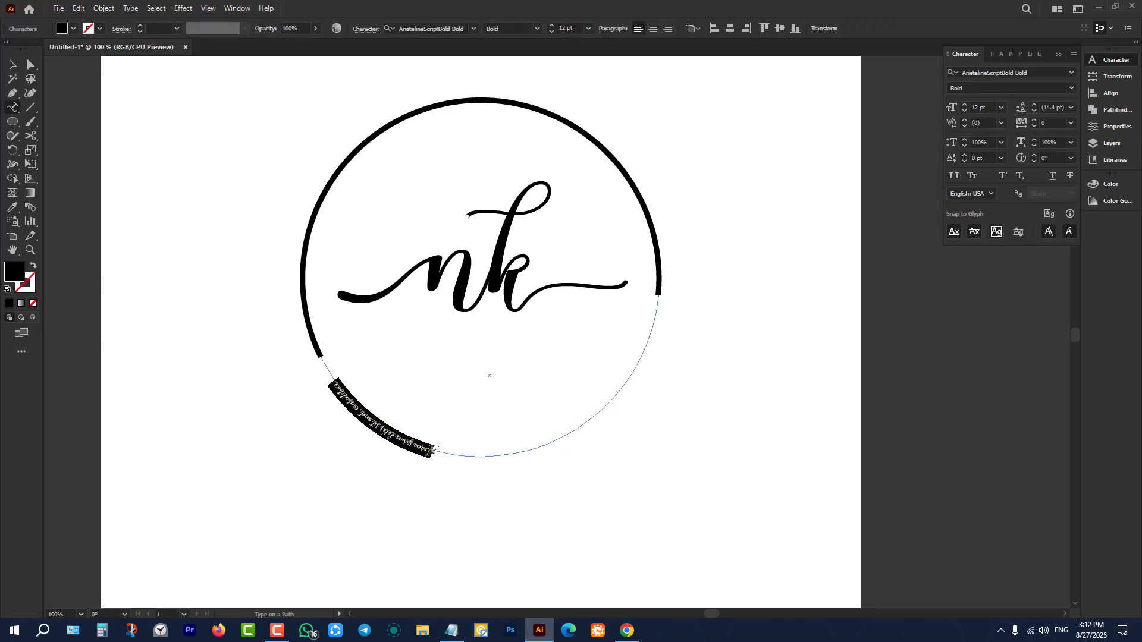
pyautogui.write('nk')
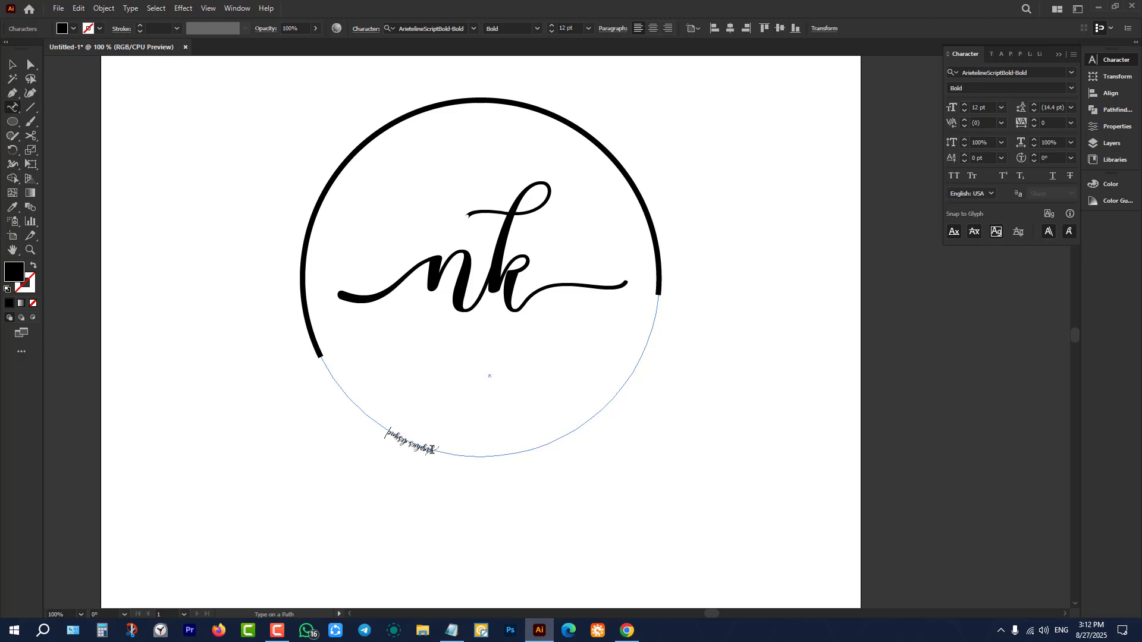
pyautogui.click(11, 64)
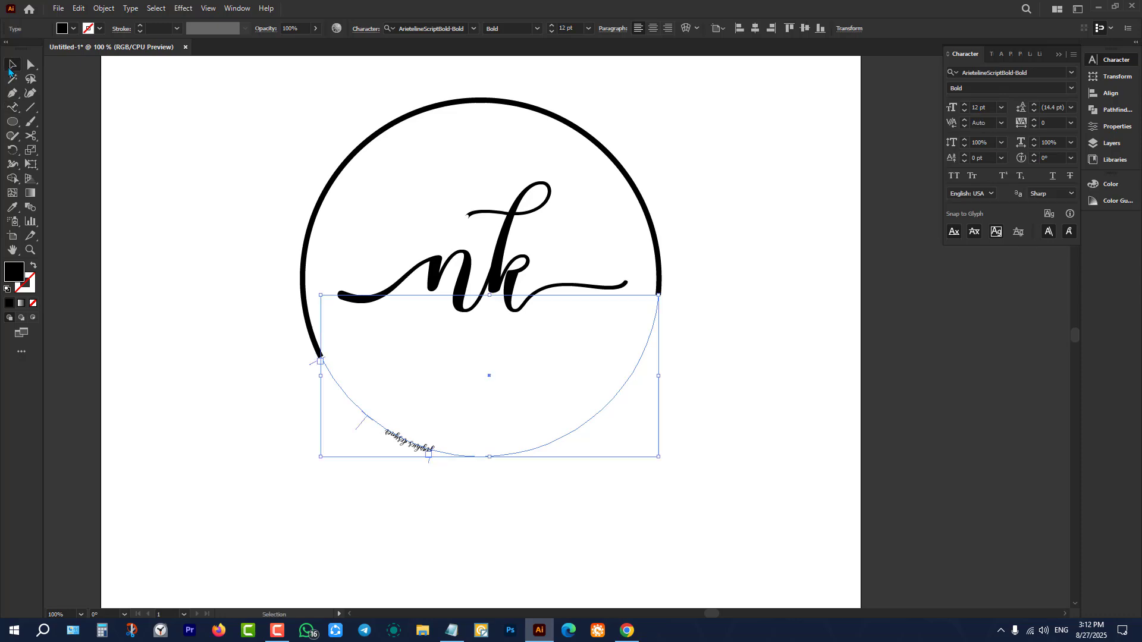
# - Inspect the new arc text up close and compare it with the curved caption of the reference logo in Chrome
pyautogui.scroll(5, 470, 467)
pyautogui.scroll(2, 778, 377)
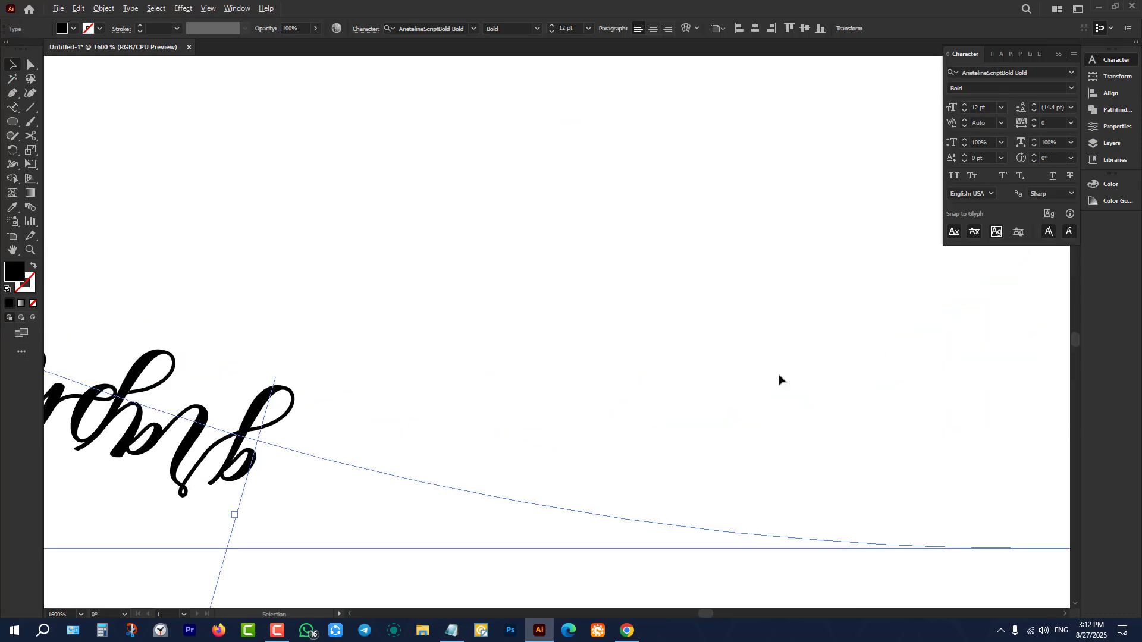
pyautogui.scroll(-3, 884, 377)
pyautogui.scroll(5, 612, 327)
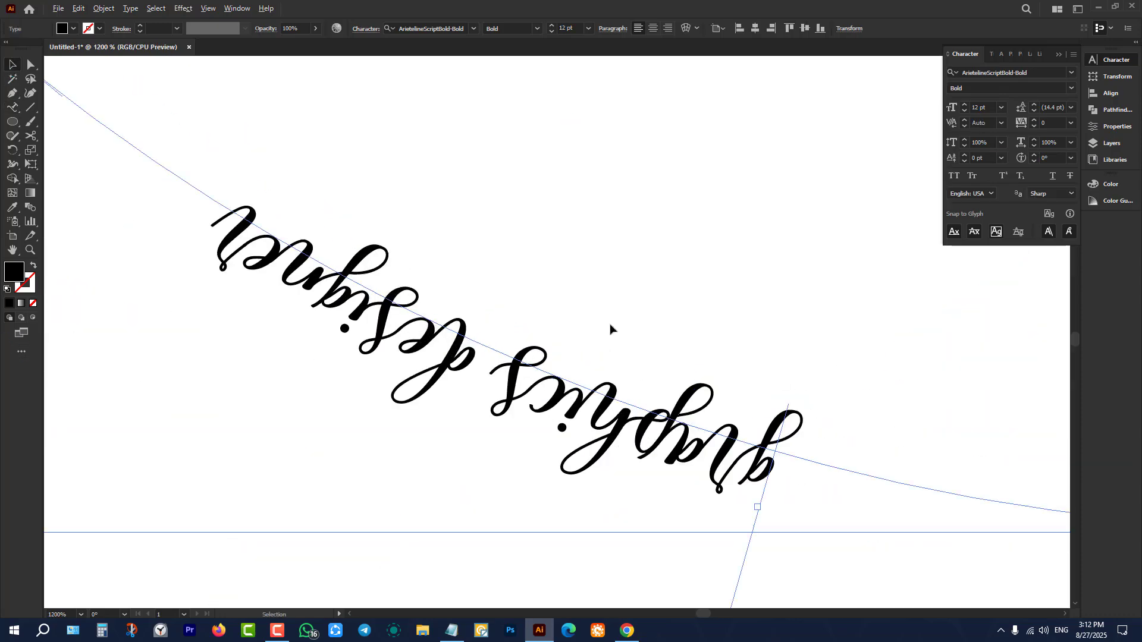
pyautogui.click(627, 630)
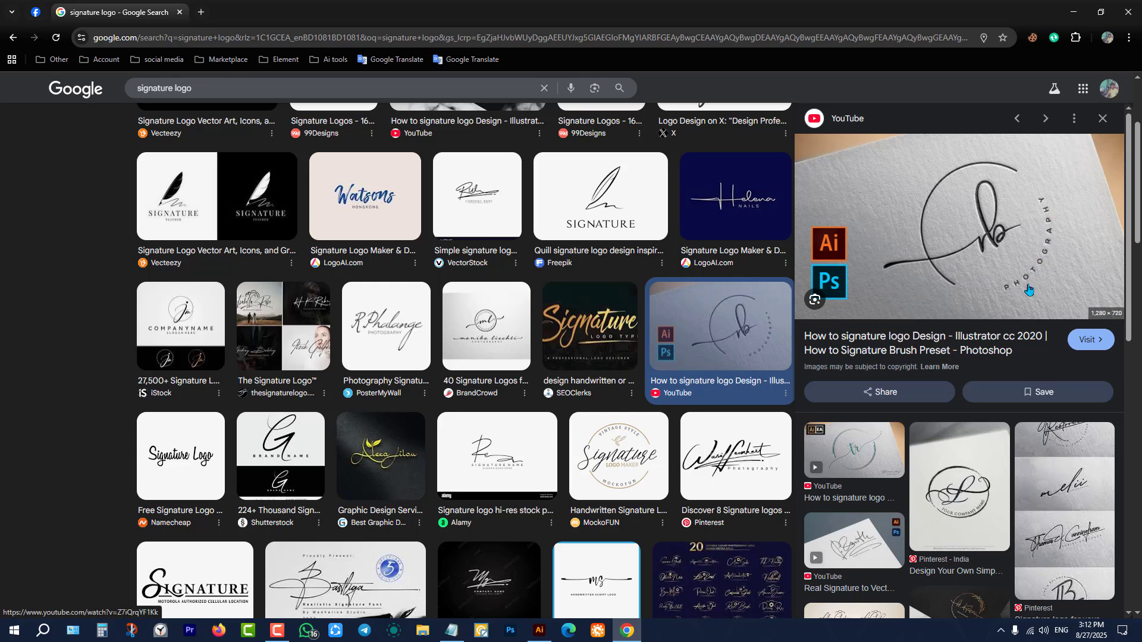
pyautogui.click(539, 630)
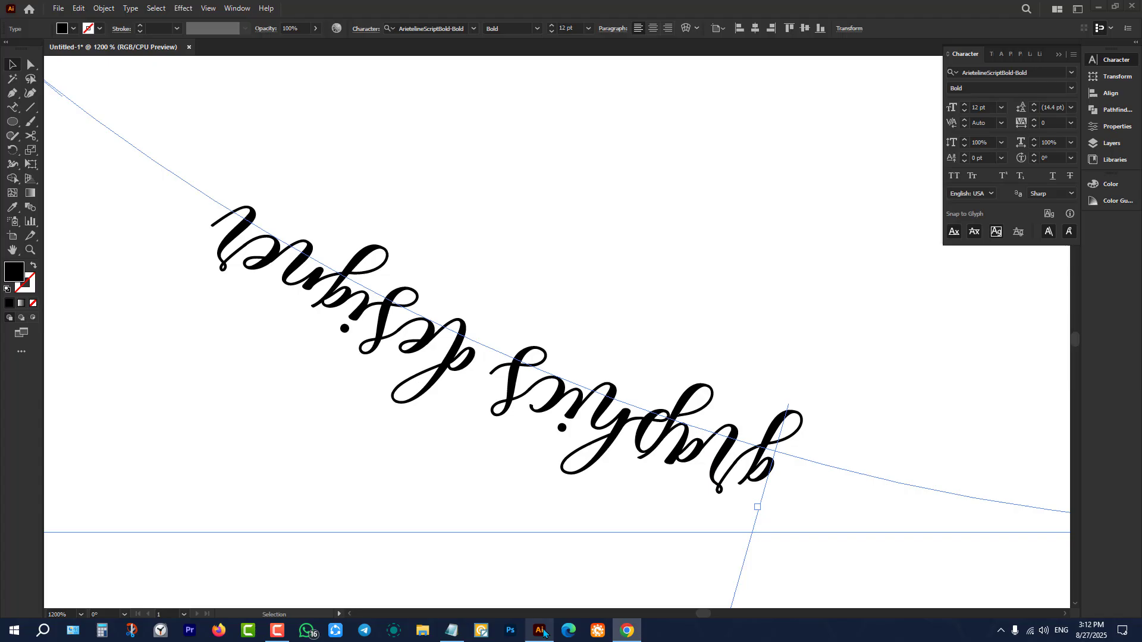
# - Clear the Script font filter and set the arc text's font to Acumin Variable Concept
pyautogui.scroll(-4, 473, 427)
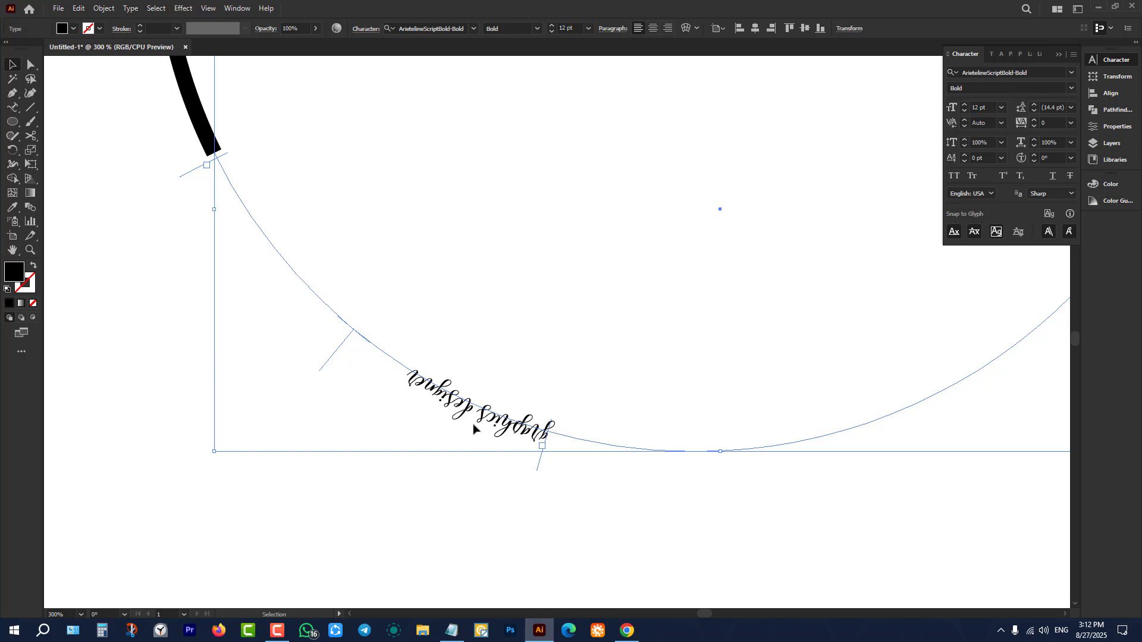
pyautogui.click(1071, 73)
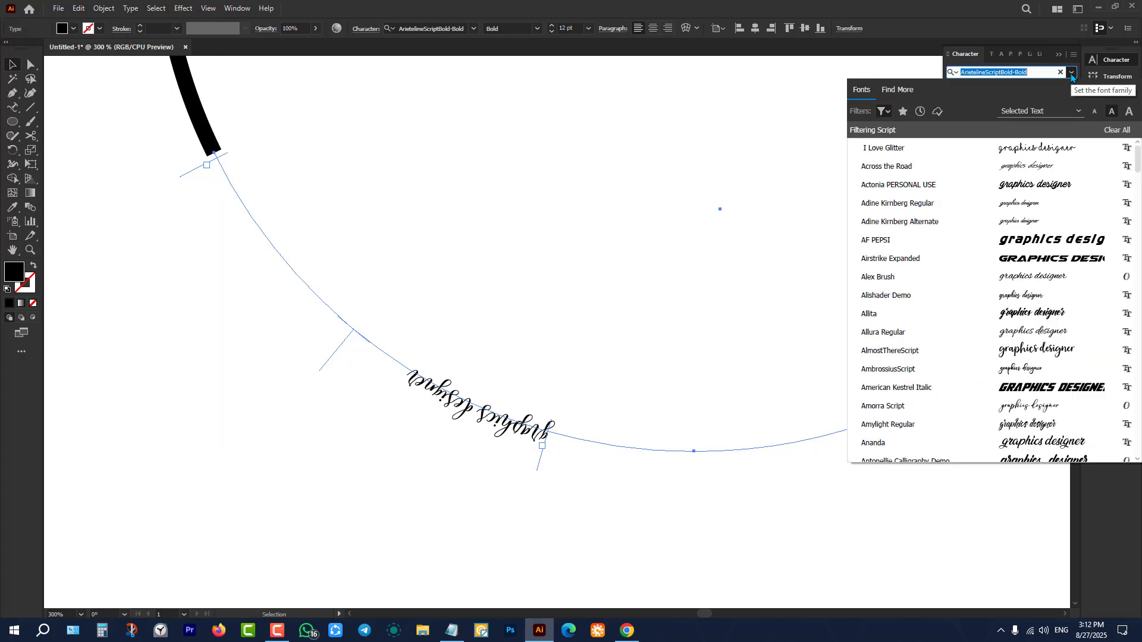
pyautogui.click(1118, 131)
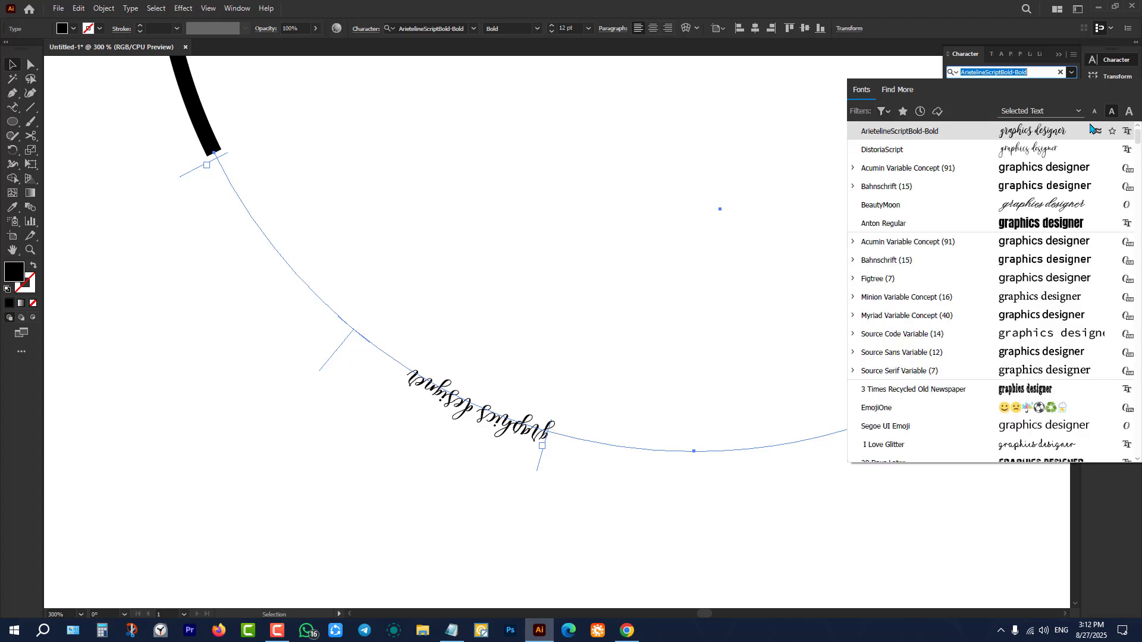
pyautogui.click(1037, 166)
pyautogui.scroll(3, 498, 374)
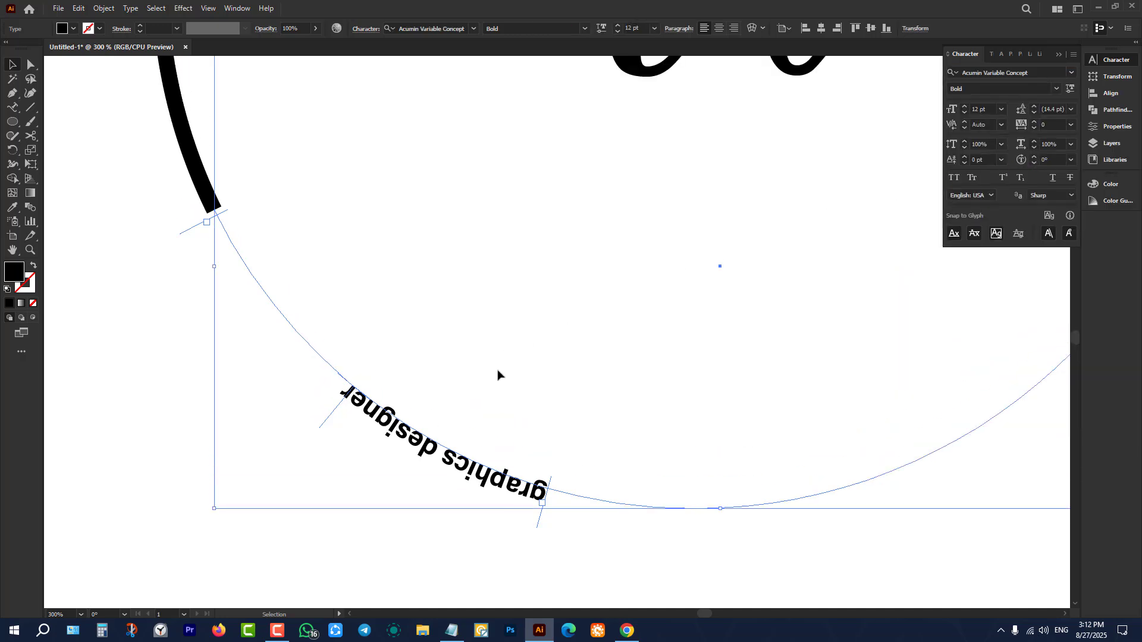
# - Flip the arc text to the inner side of the path so it reads upright from the arc's lower-left part
pyautogui.moveTo(468, 422); pyautogui.dragTo(414, 446)
pyautogui.scroll(-2, 416, 445)
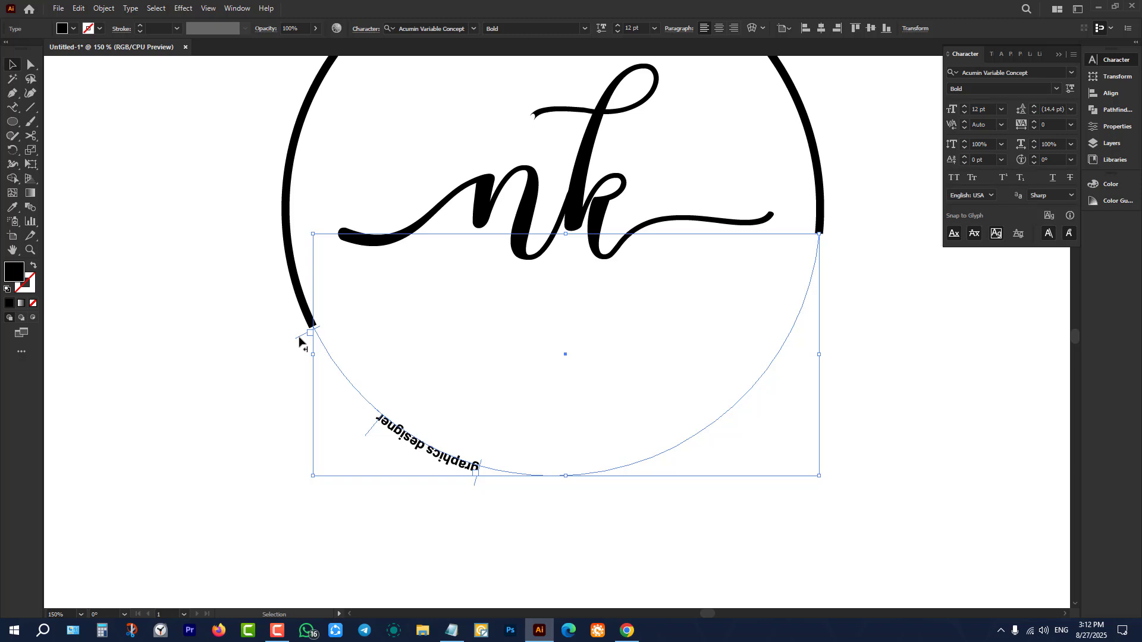
pyautogui.moveTo(299, 342); pyautogui.dragTo(400, 321)
pyautogui.moveTo(374, 434); pyautogui.dragTo(473, 399)
# - Set the arc text in All Caps at 25 pt and extend its end bracket to near the arc's right end
pyautogui.scroll(12, 986, 112)
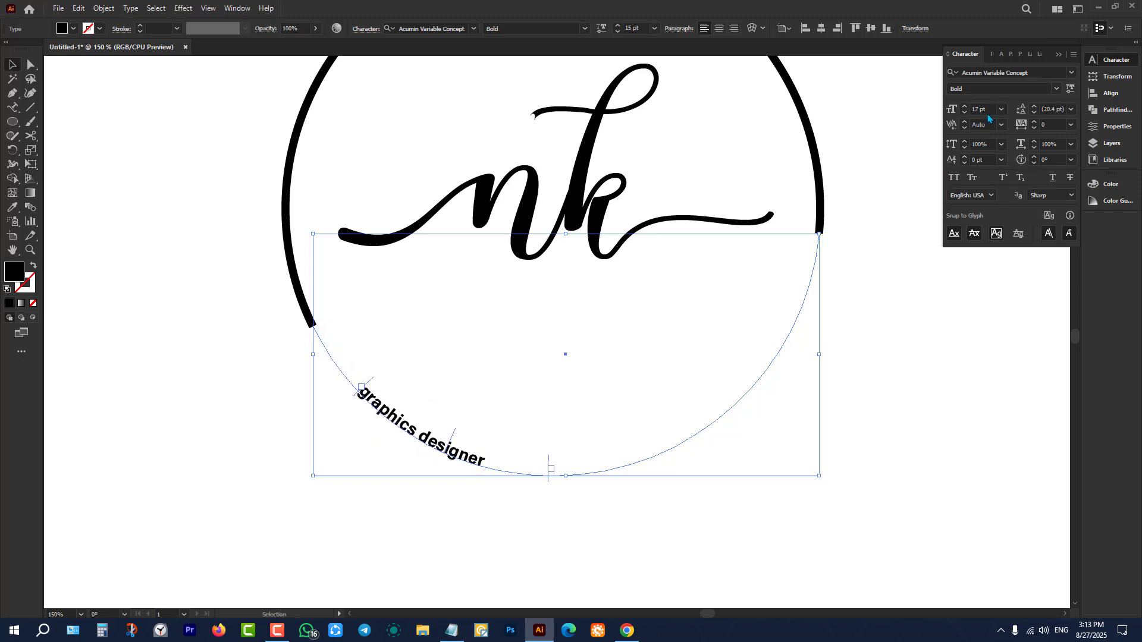
pyautogui.click(954, 178)
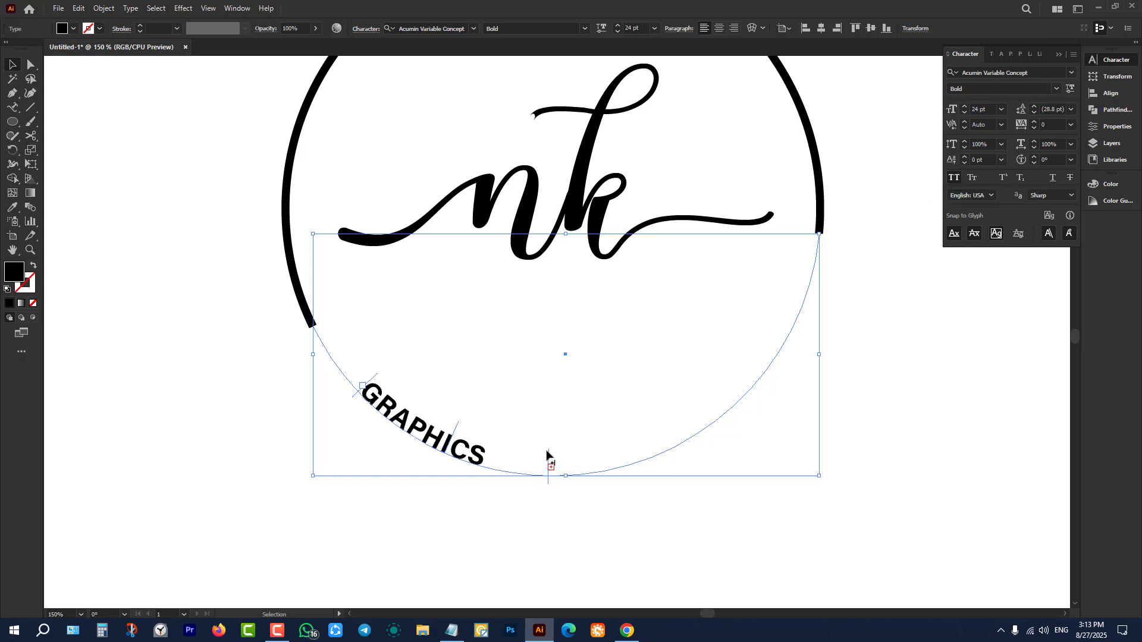
pyautogui.moveTo(549, 456); pyautogui.dragTo(800, 261)
pyautogui.scroll(1, 981, 110)
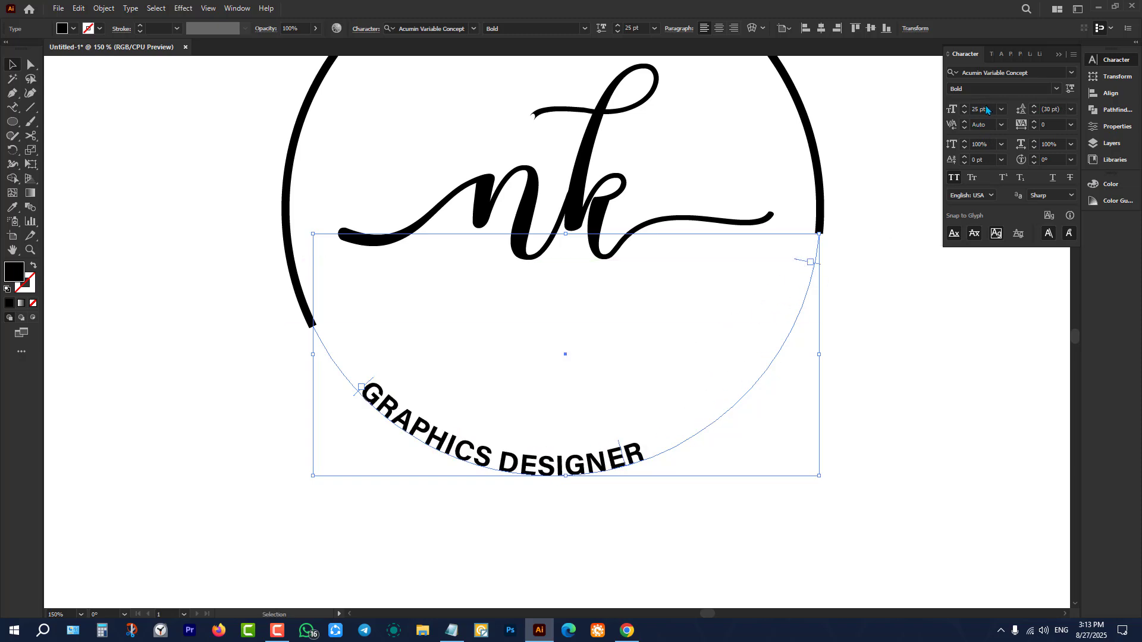
# - Set the arc text's tracking to 200 and its font size to 31 pt, and deselect it
pyautogui.click(1071, 125)
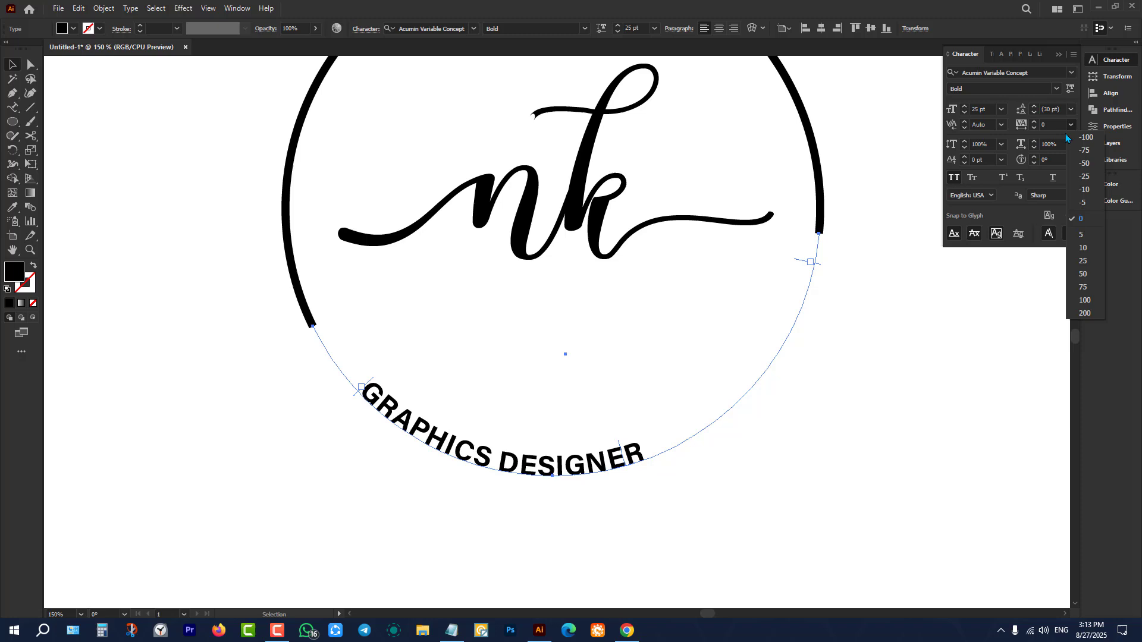
pyautogui.click(1083, 314)
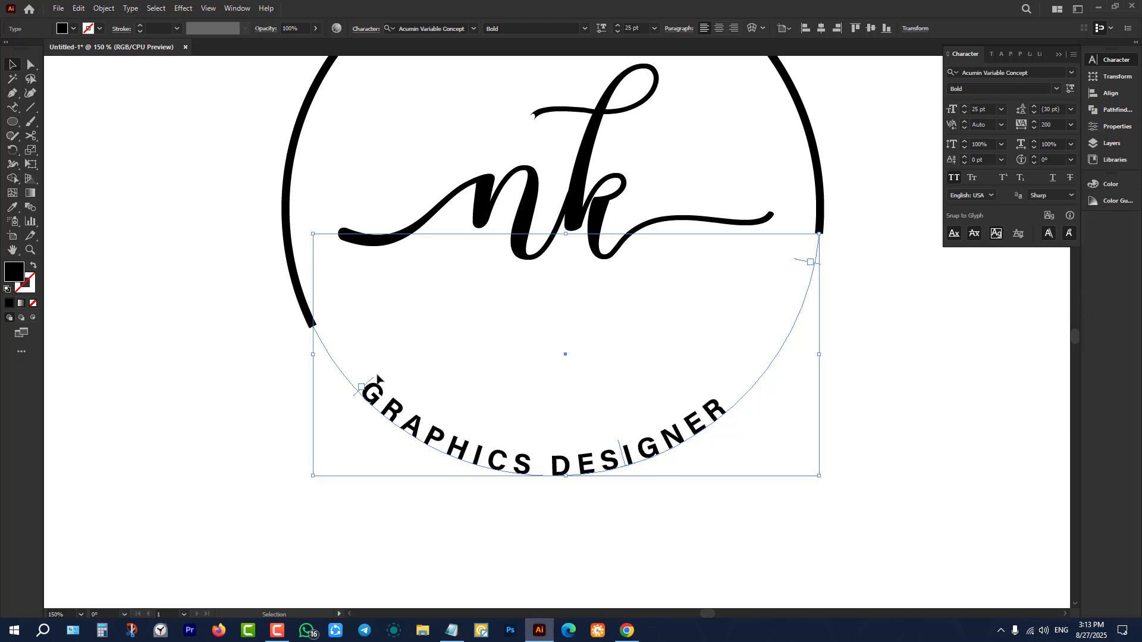
pyautogui.scroll(6, 985, 109)
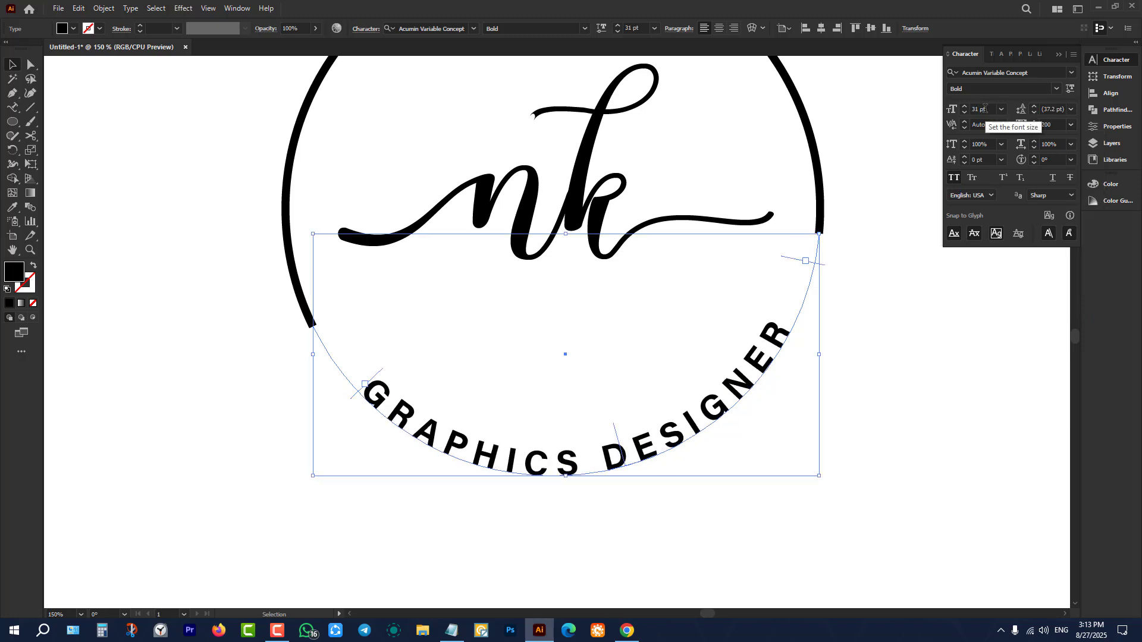
pyautogui.click(909, 364)
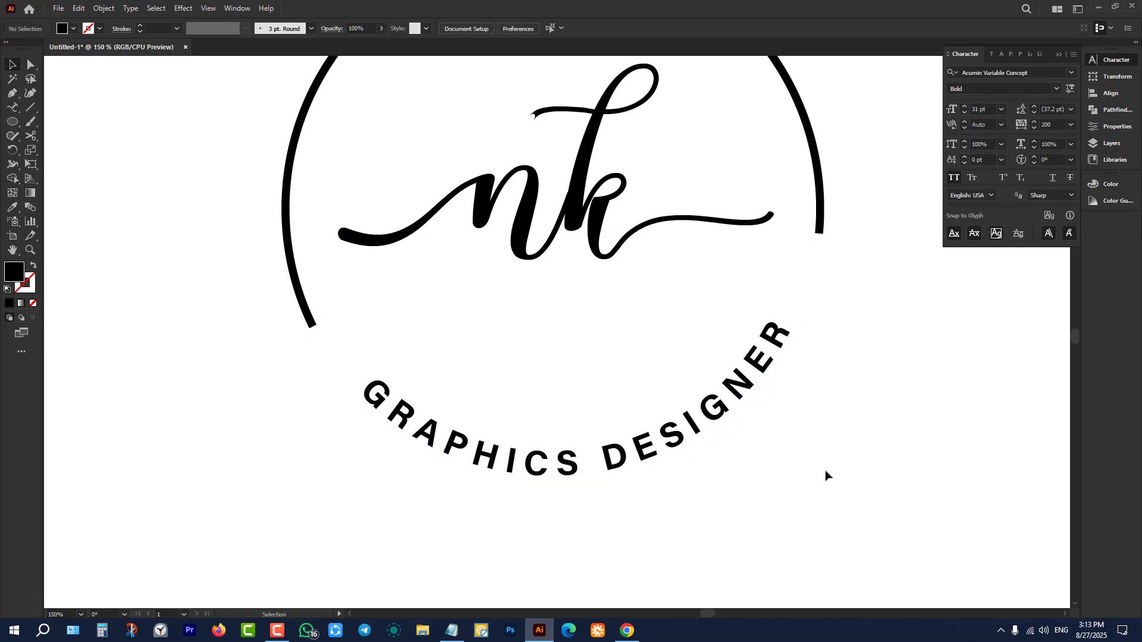
# - Check the whole logo on the artboard and compare it with the reference logo in Chrome
pyautogui.scroll(-5, 810, 465)
pyautogui.scroll(5, 841, 450)
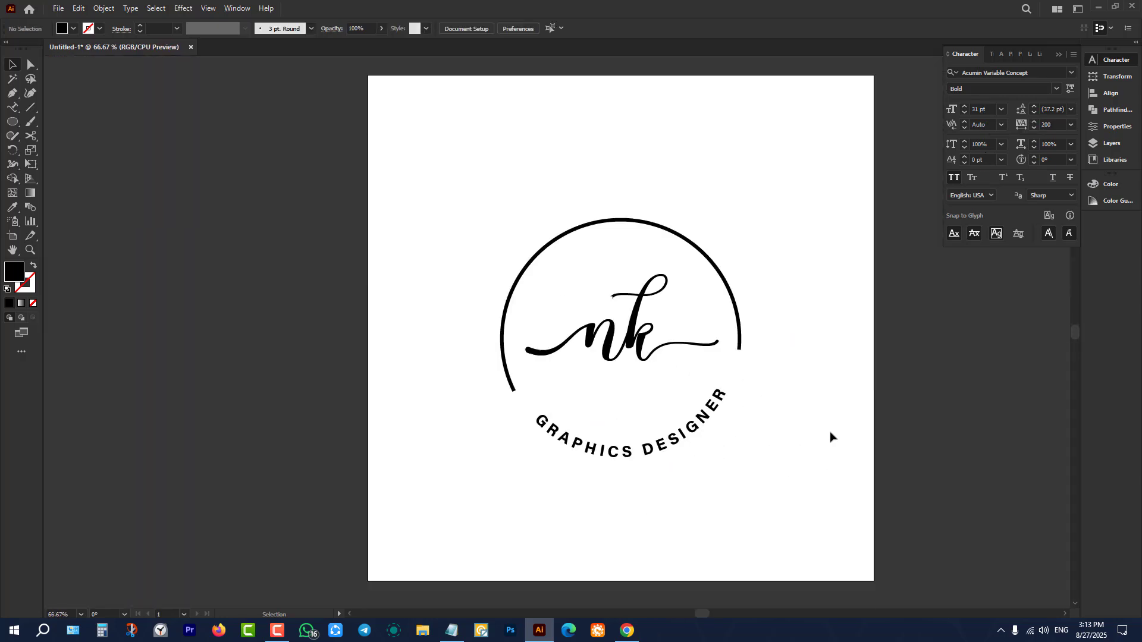
pyautogui.scroll(-1, 659, 546)
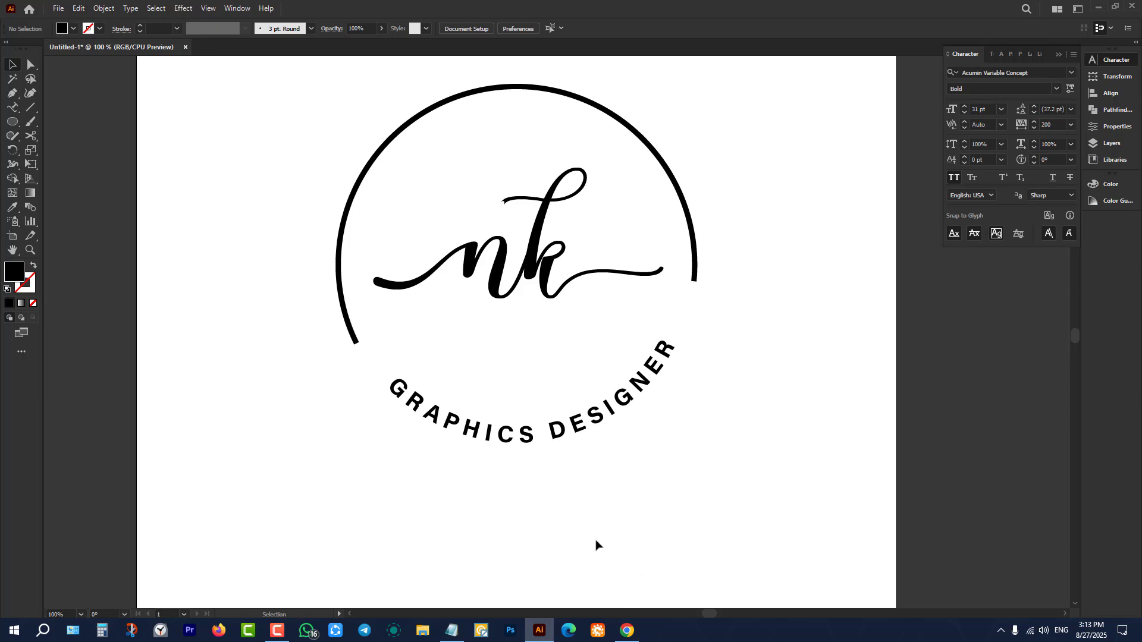
pyautogui.scroll(-3, 596, 545)
pyautogui.click(628, 630)
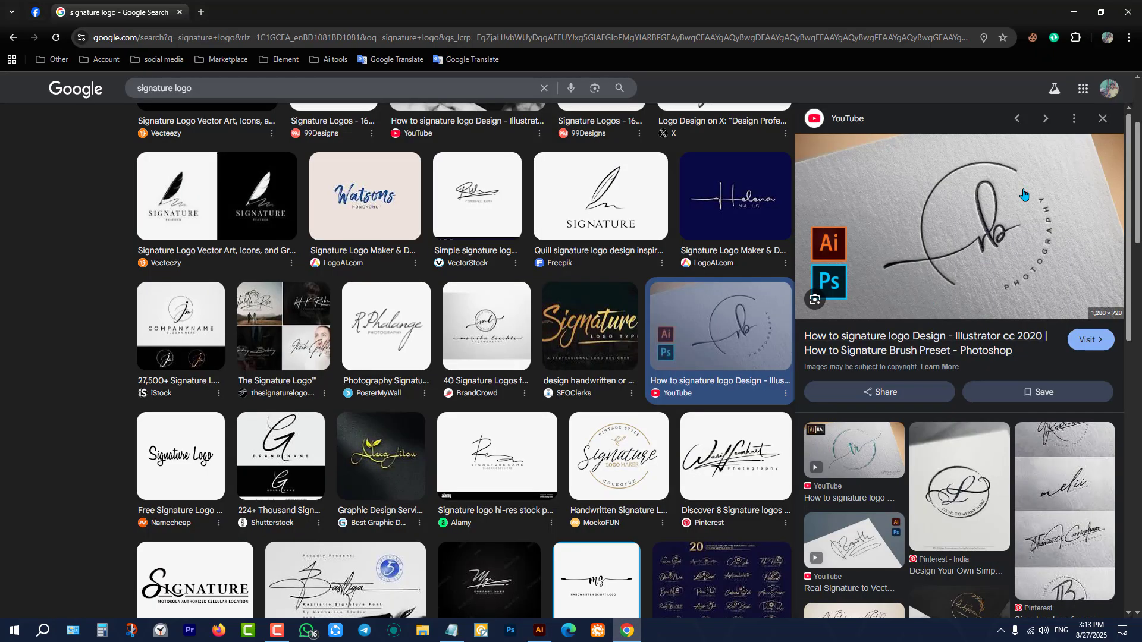
pyautogui.click(1074, 12)
# - Try rotating the whole logo about 23° counterclockwise, undo the rotation and deselect
pyautogui.moveTo(773, 248); pyautogui.dragTo(400, 552)
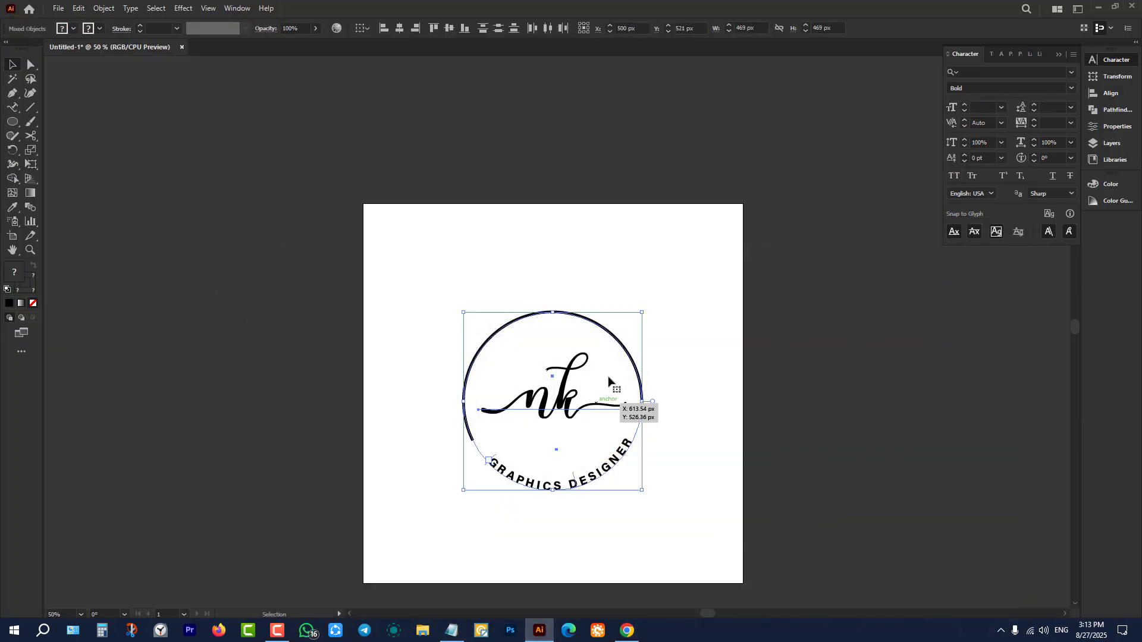
pyautogui.moveTo(647, 309); pyautogui.dragTo(625, 237)
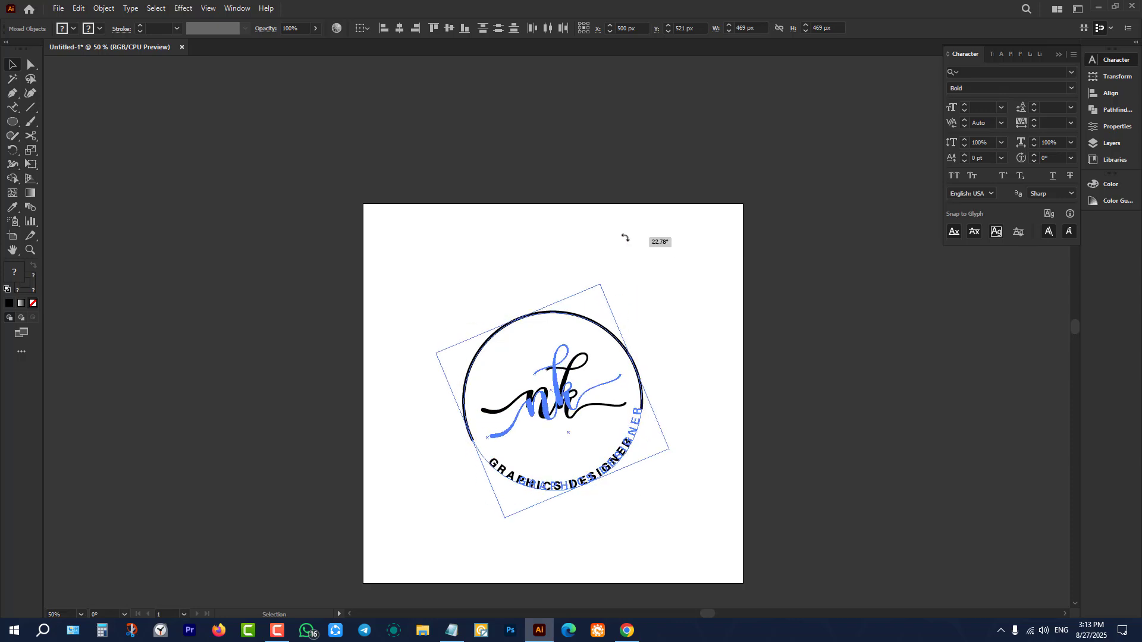
pyautogui.click(704, 357)
pyautogui.scroll(-3, 710, 399)
pyautogui.scroll(1, 670, 333)
pyautogui.scroll(-3, 668, 312)
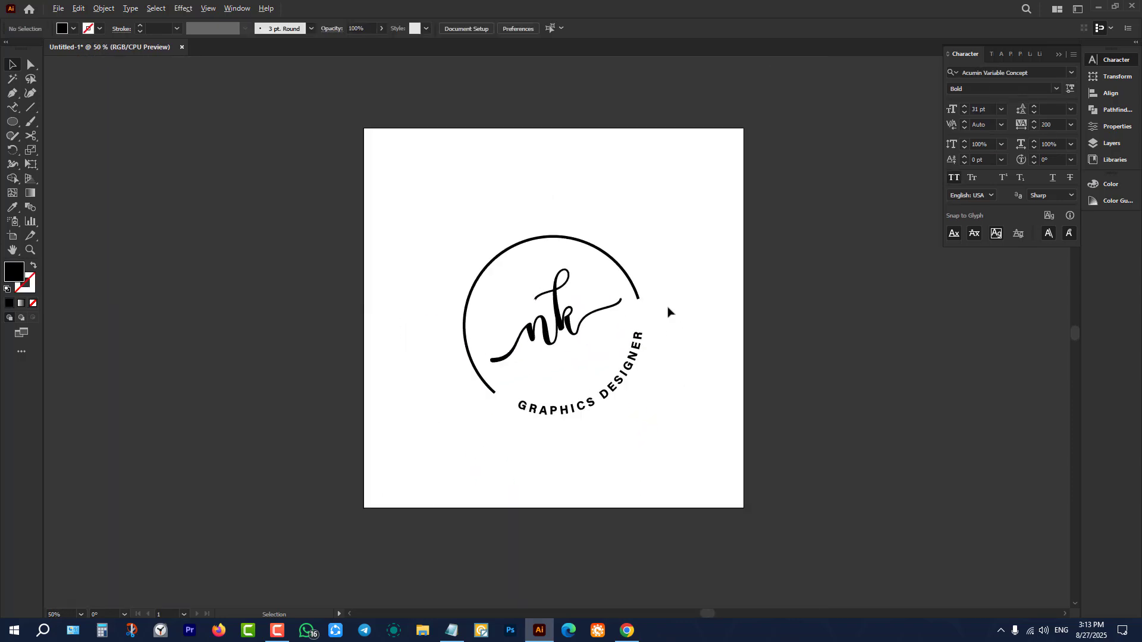
pyautogui.hotkey('ctrl', 'a')
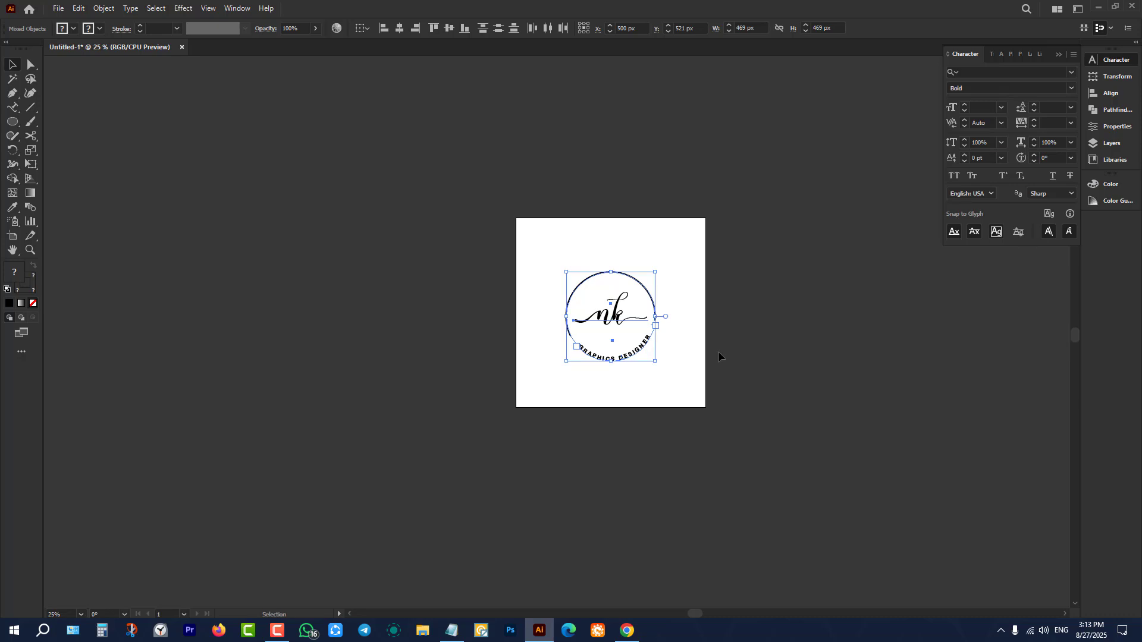
pyautogui.click(675, 313)
pyautogui.scroll(3, 675, 313)
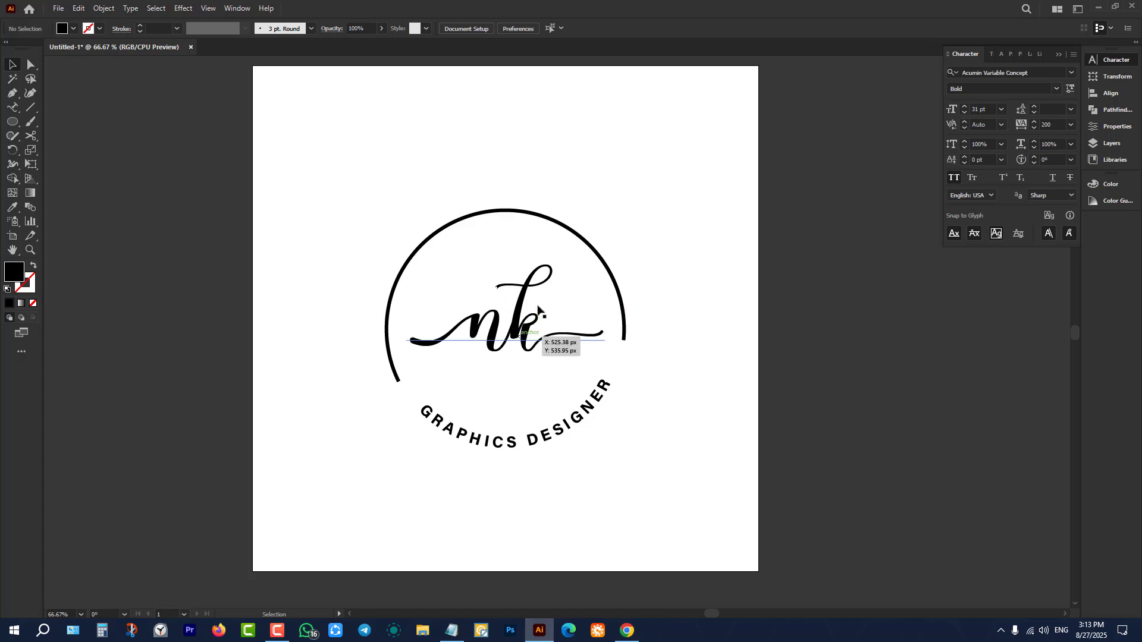
pyautogui.click(545, 340)
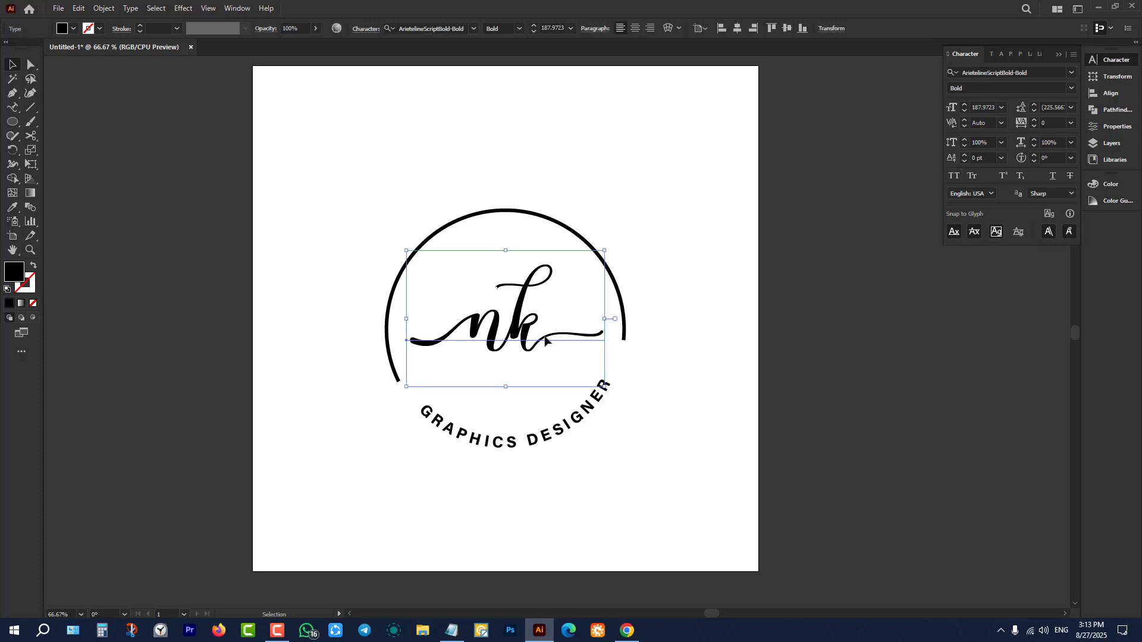
pyautogui.scroll(1, 528, 315)
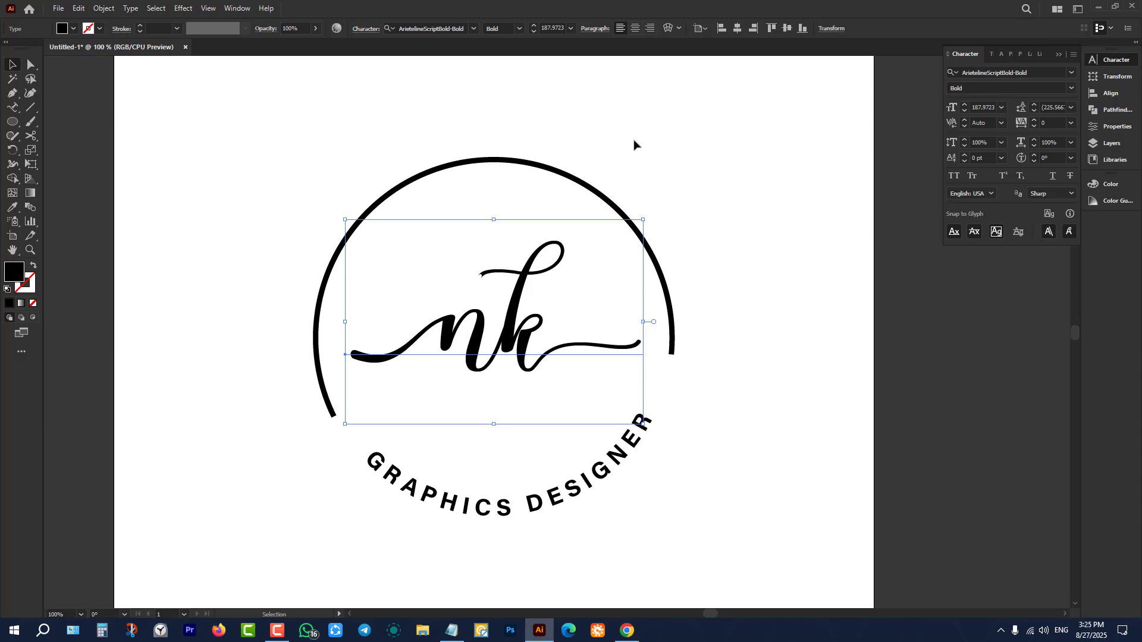
pyautogui.click(728, 199)
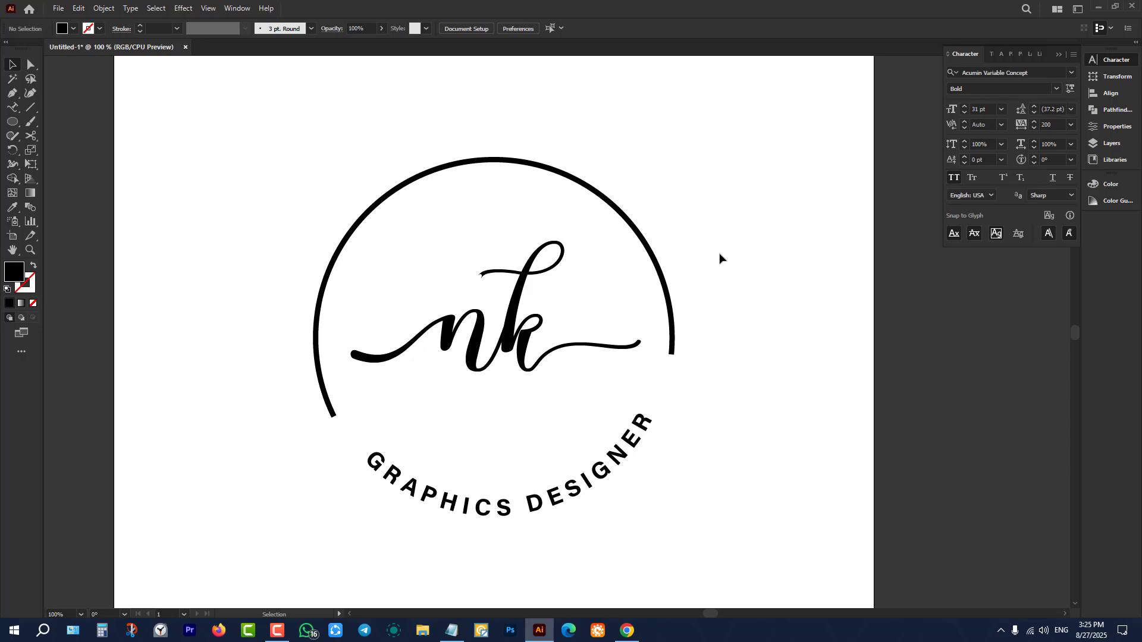
pyautogui.scroll(-3, 706, 339)
pyautogui.scroll(3, 708, 329)
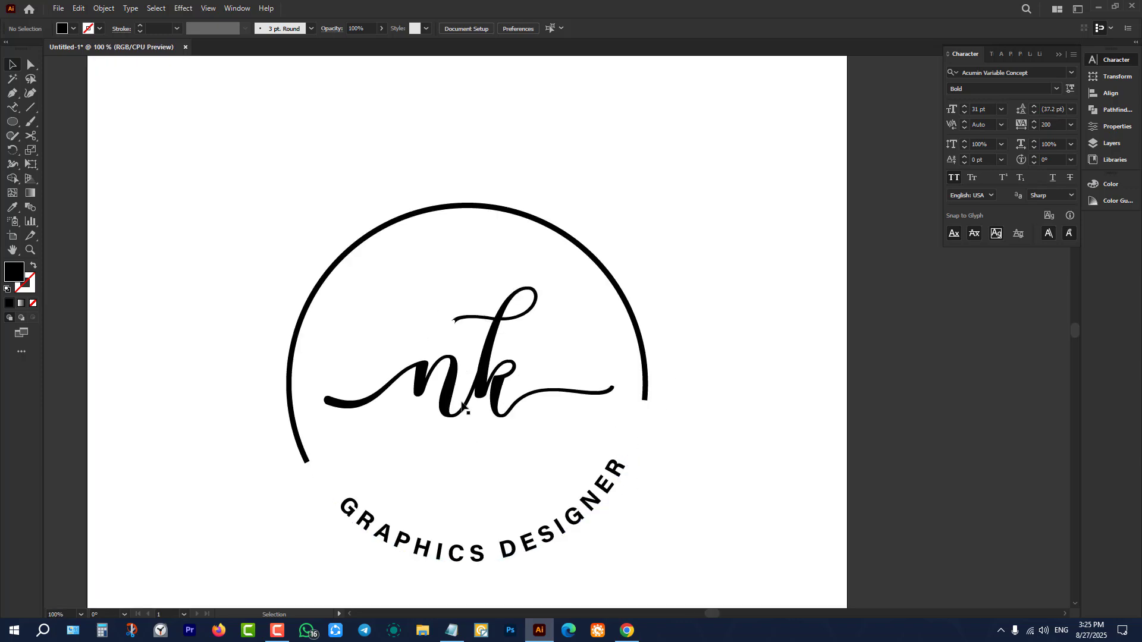
pyautogui.scroll(-3, 621, 297)
pyautogui.scroll(-2, 645, 256)
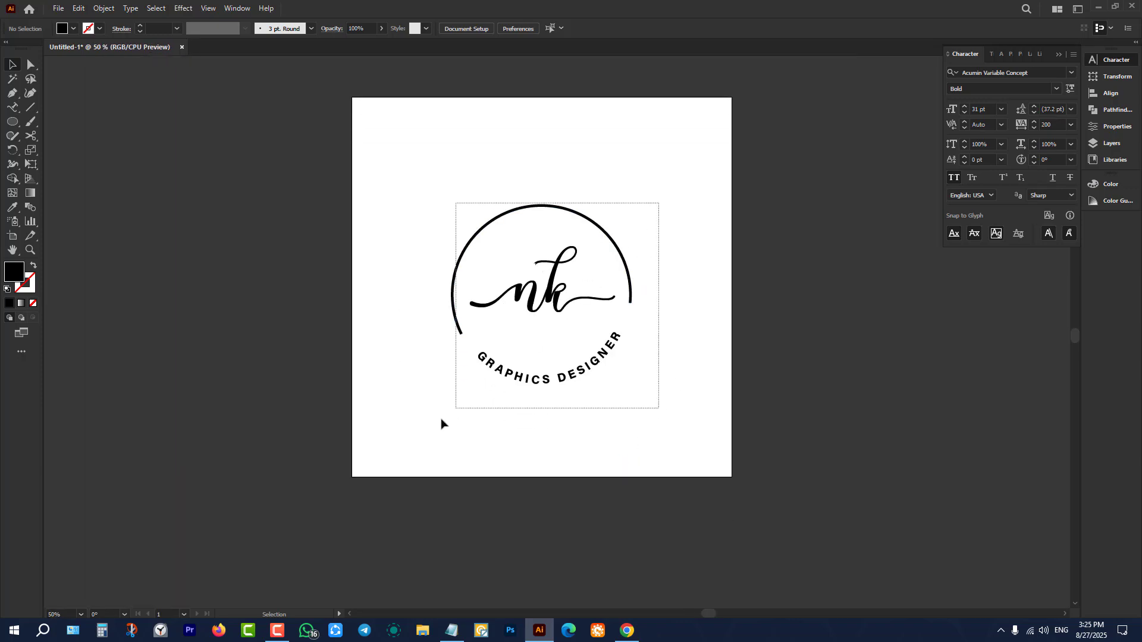
# - Move the whole "nk" logo off the artboard onto the empty canvas to its left and deselect it
pyautogui.hotkey('ctrl', 'a')
pyautogui.scroll(1, 541, 357)
pyautogui.scroll(-1, 545, 359)
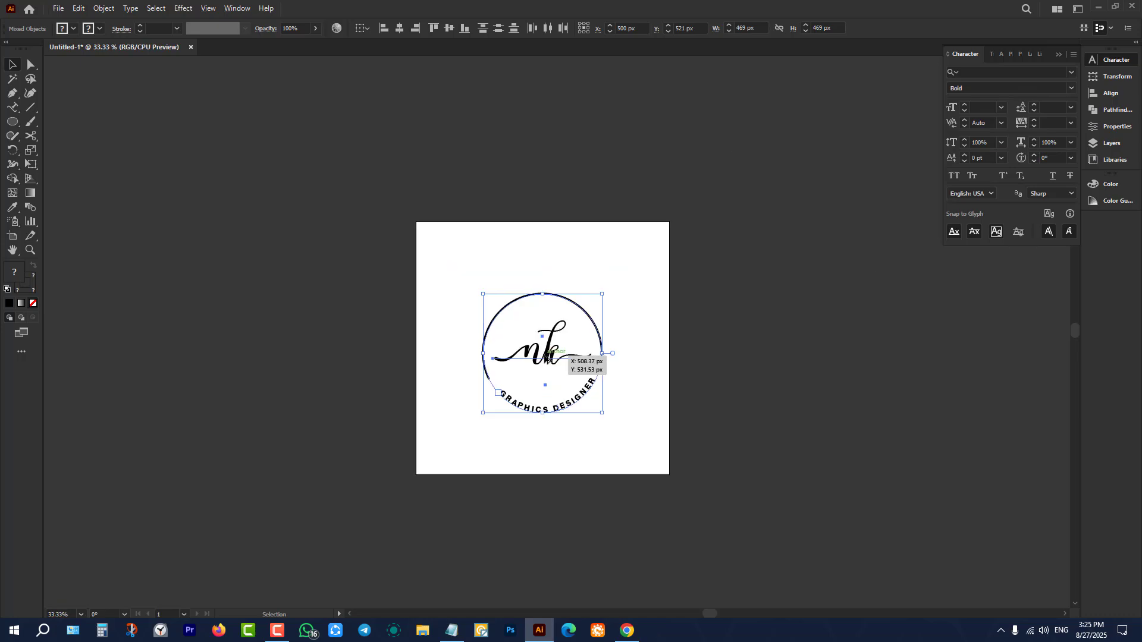
pyautogui.moveTo(544, 358); pyautogui.dragTo(224, 328)
pyautogui.click(428, 483)
pyautogui.scroll(2, 554, 340)
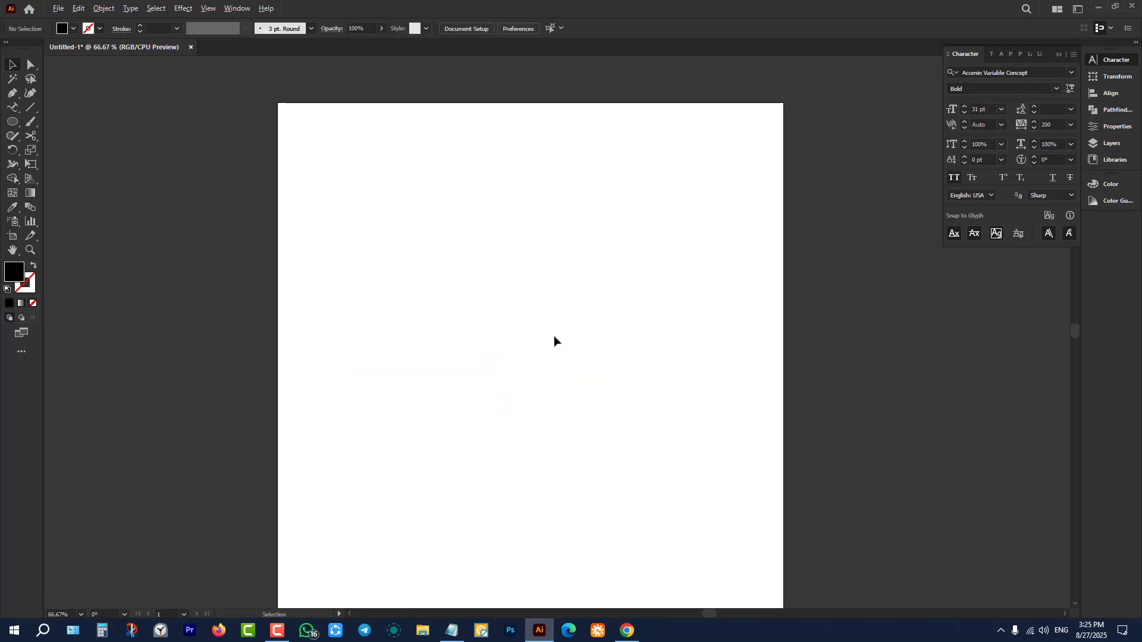
# - Switch to Chrome, show all image results for "signature logo" and look through them for another reference design
pyautogui.click(628, 631)
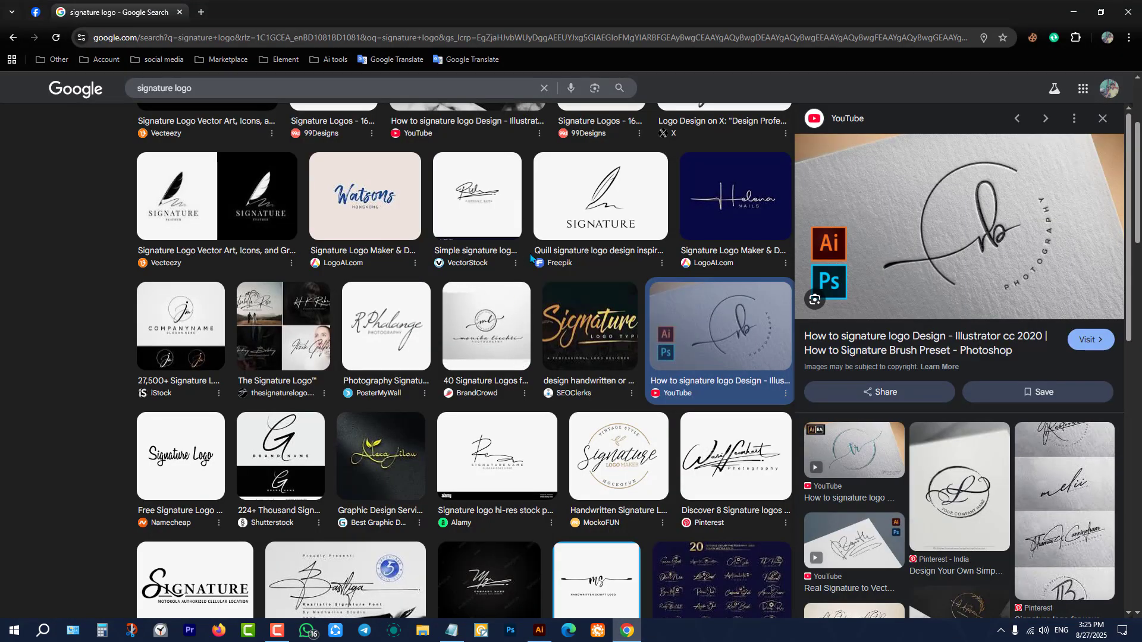
pyautogui.scroll(-6, 574, 369)
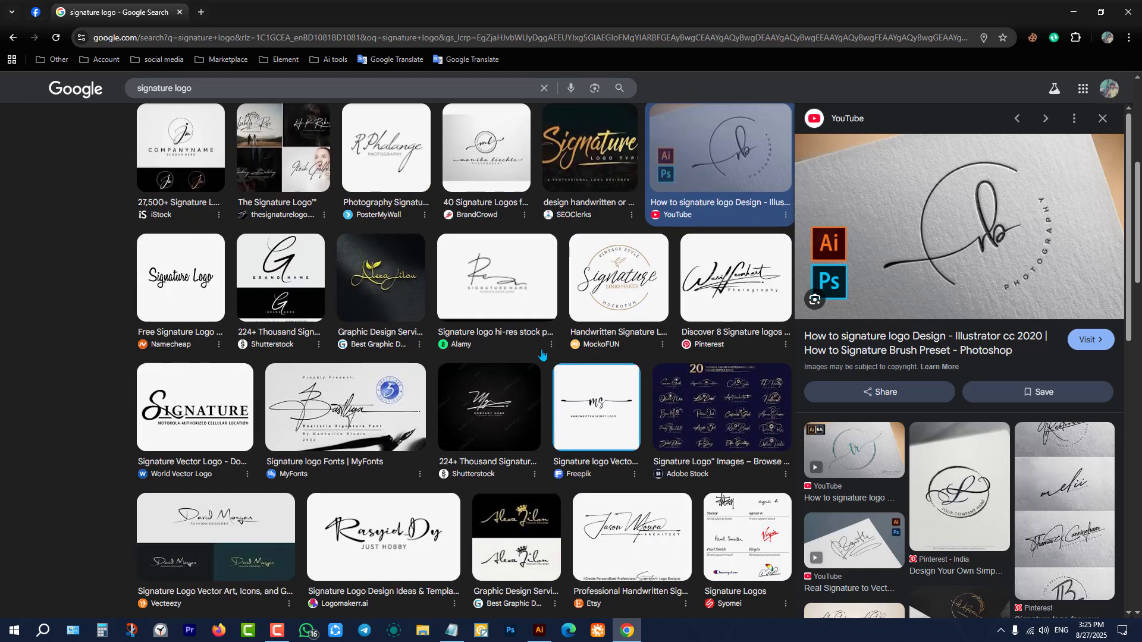
pyautogui.scroll(-3, 518, 321)
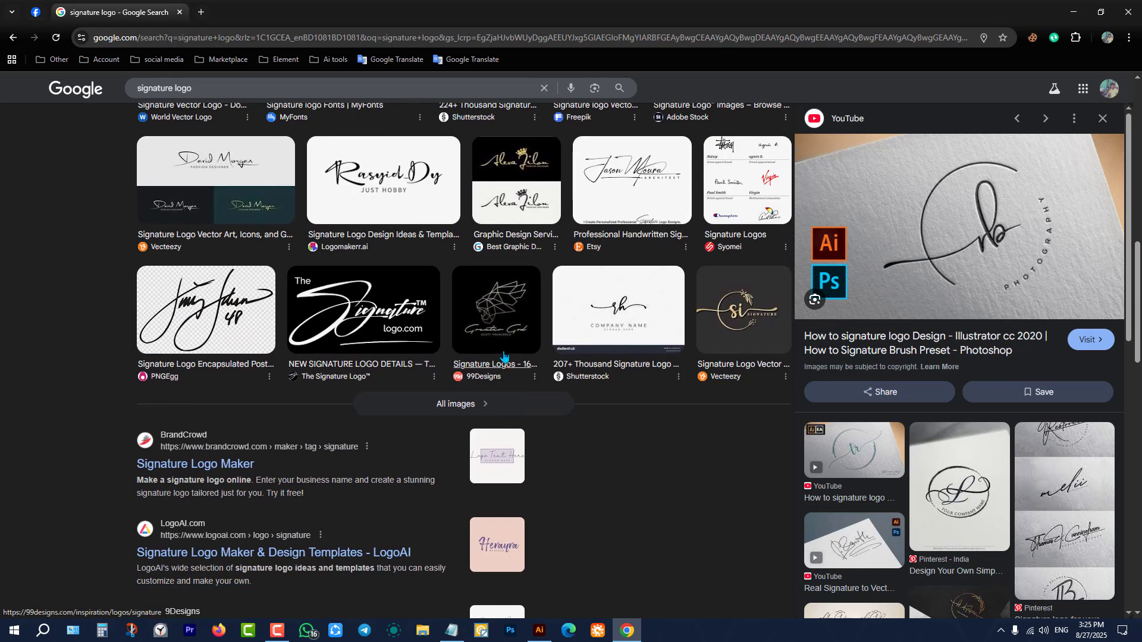
pyautogui.click(487, 403)
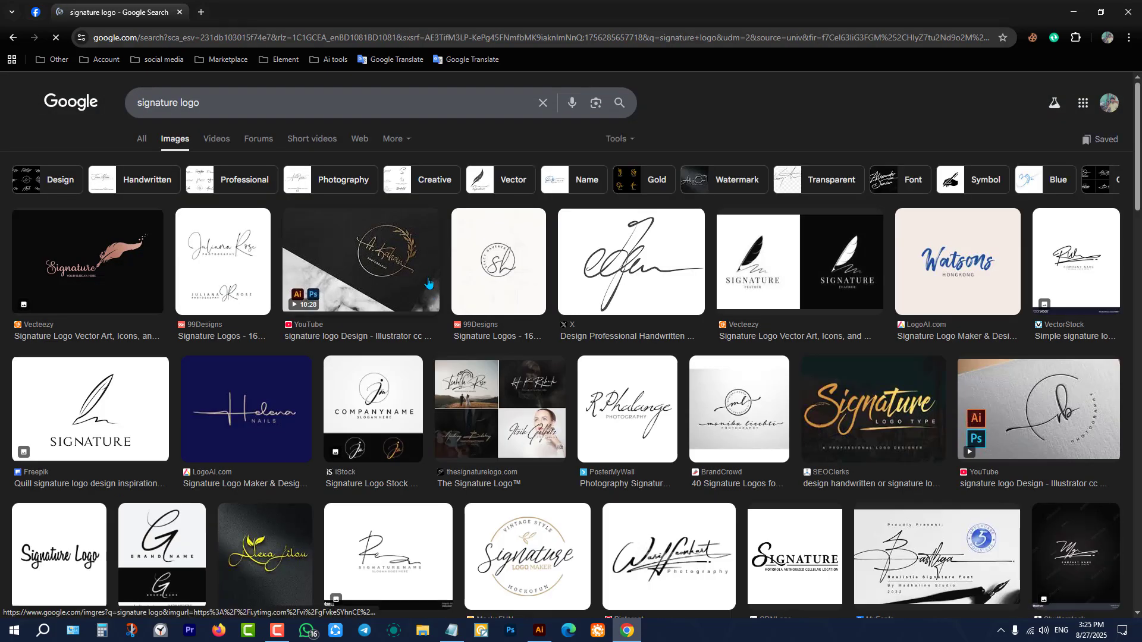
pyautogui.scroll(-2, 477, 301)
pyautogui.scroll(-3, 477, 300)
pyautogui.scroll(-6, 484, 292)
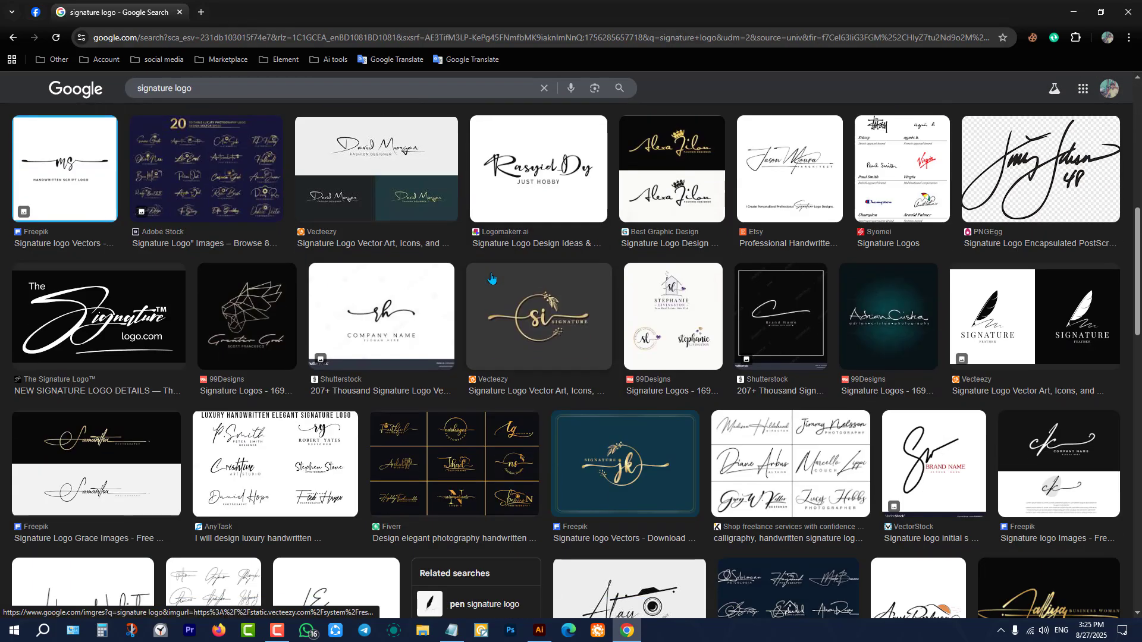
pyautogui.scroll(-1, 492, 278)
pyautogui.scroll(3, 538, 292)
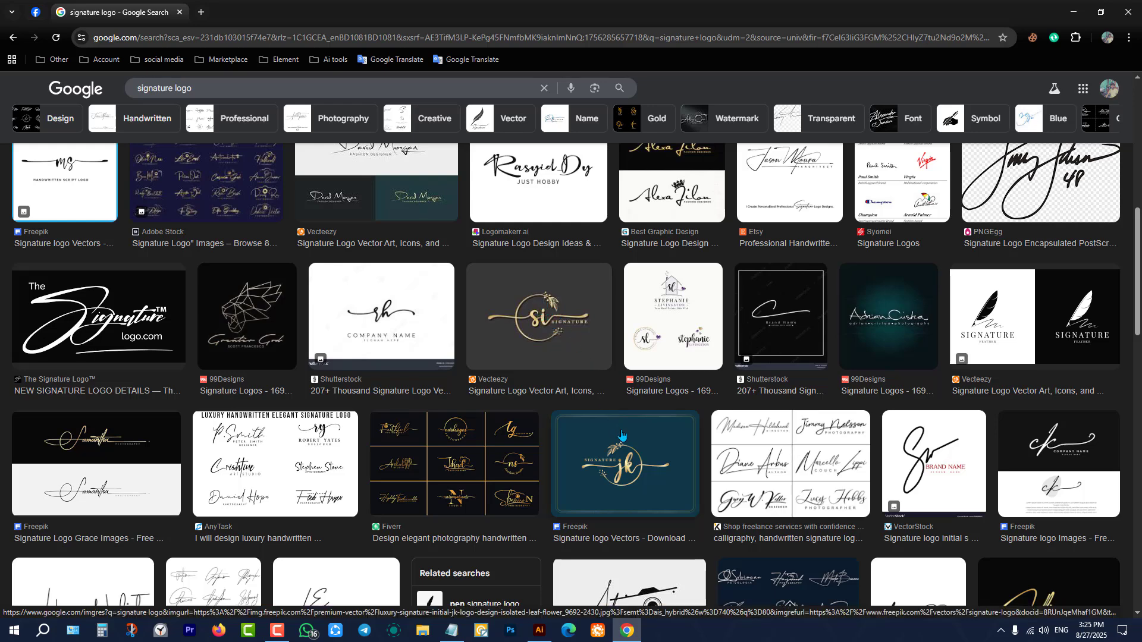
pyautogui.scroll(-9, 557, 301)
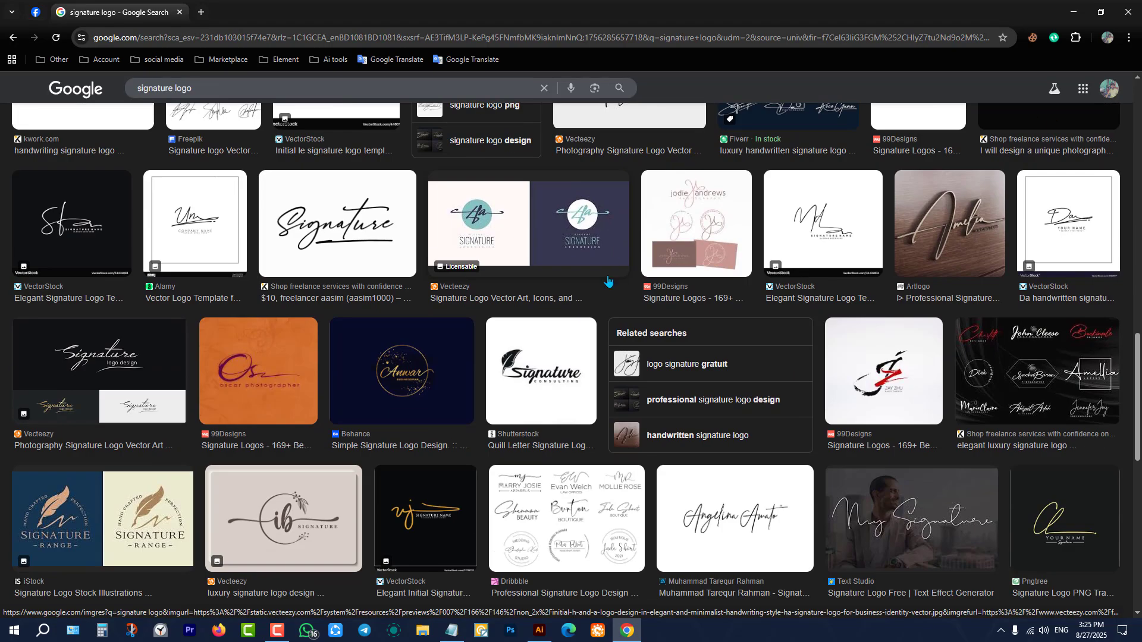
pyautogui.scroll(-3, 607, 281)
pyautogui.scroll(-3, 579, 285)
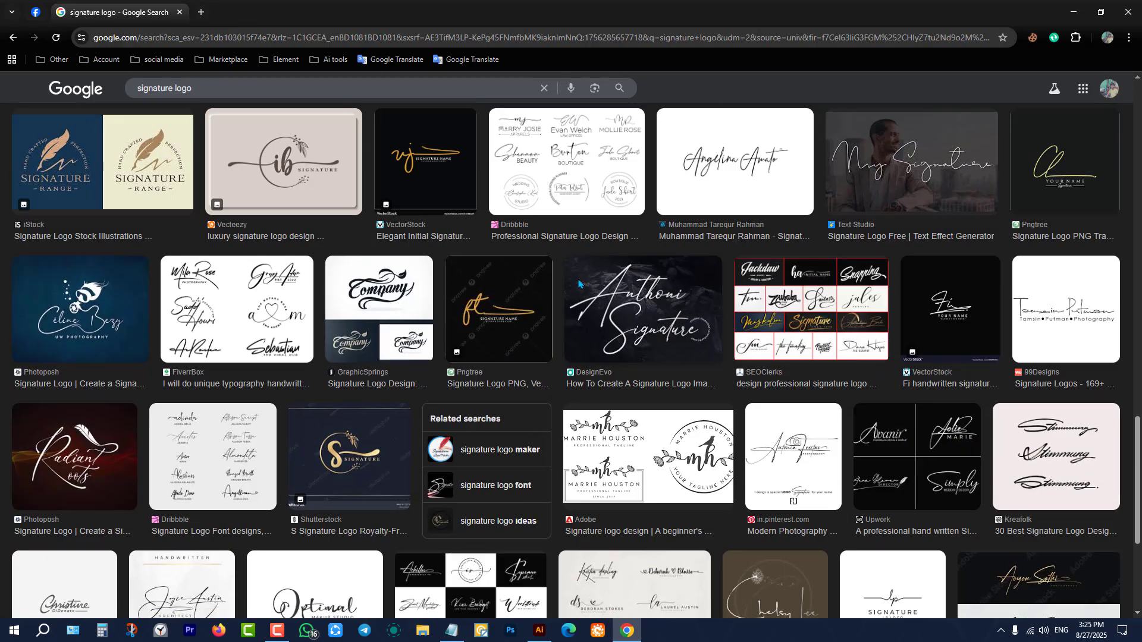
pyautogui.scroll(-6, 579, 285)
pyautogui.scroll(3, 581, 281)
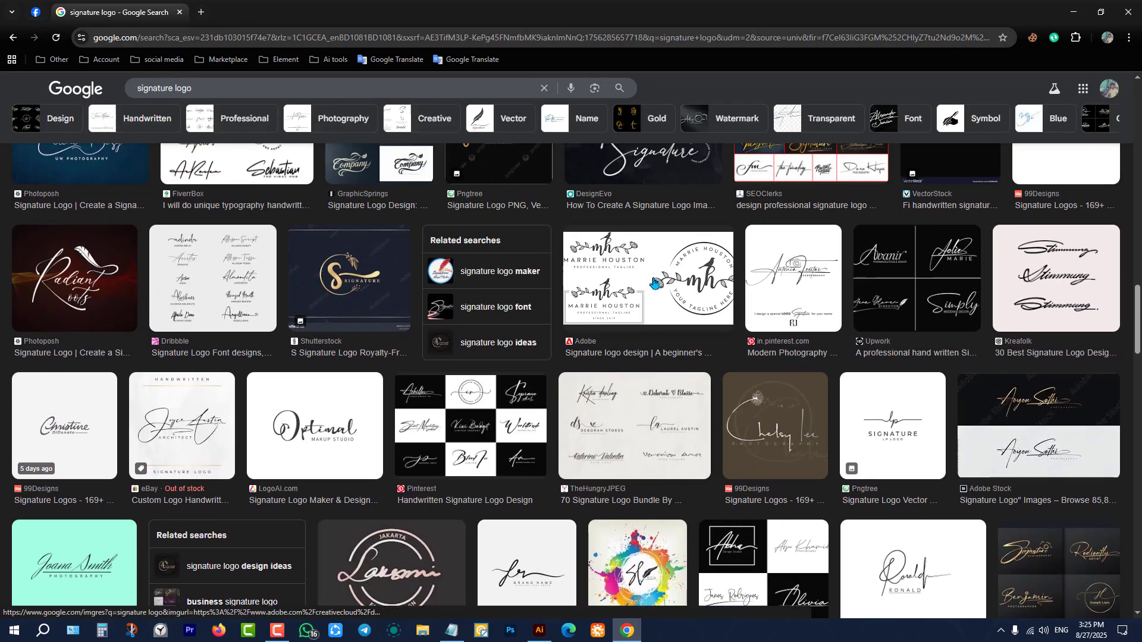
pyautogui.scroll(-3, 661, 283)
pyautogui.scroll(-3, 662, 282)
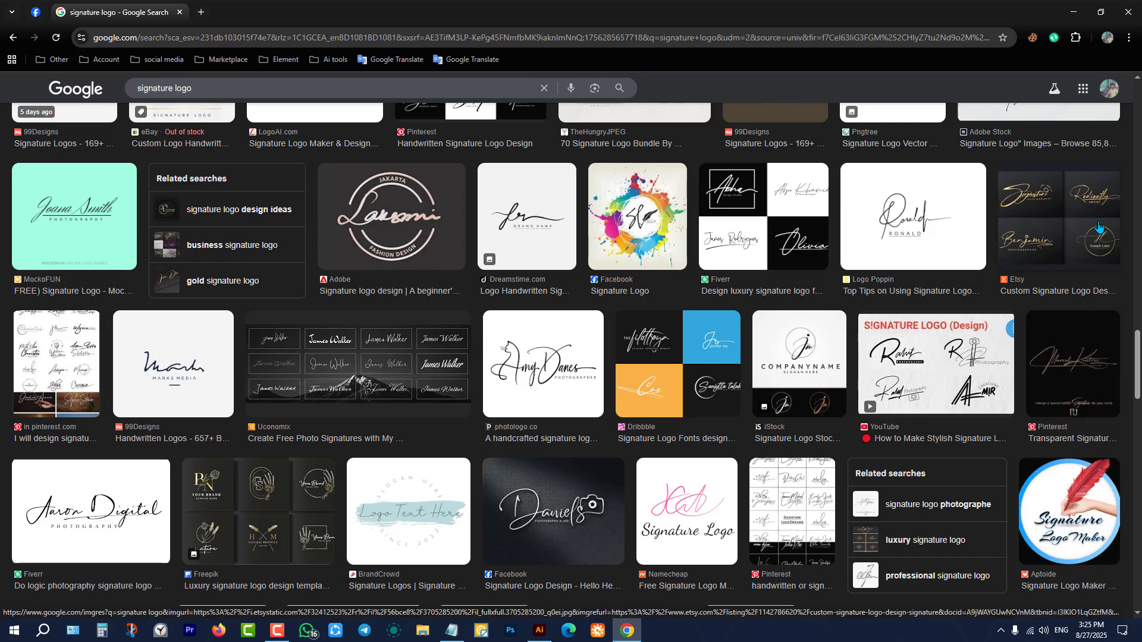
# - Copy the Etsy custom signature logo sheet with the four gold logos and paste it into the Illustrator document
pyautogui.click(1098, 250)
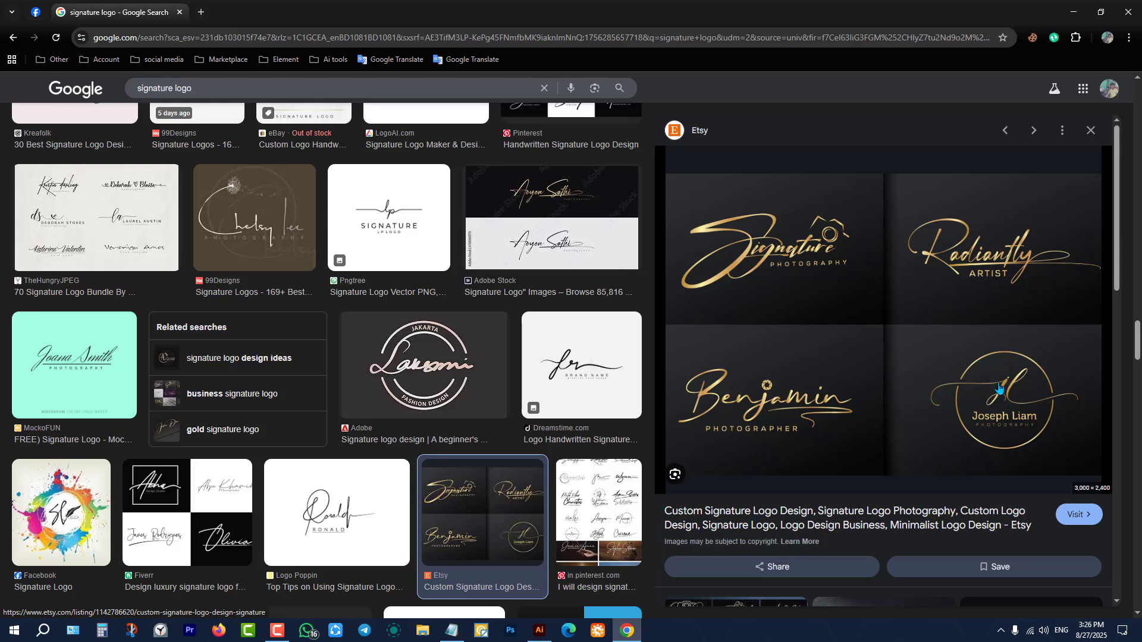
pyautogui.rightClick(992, 410)
pyautogui.click(1055, 332)
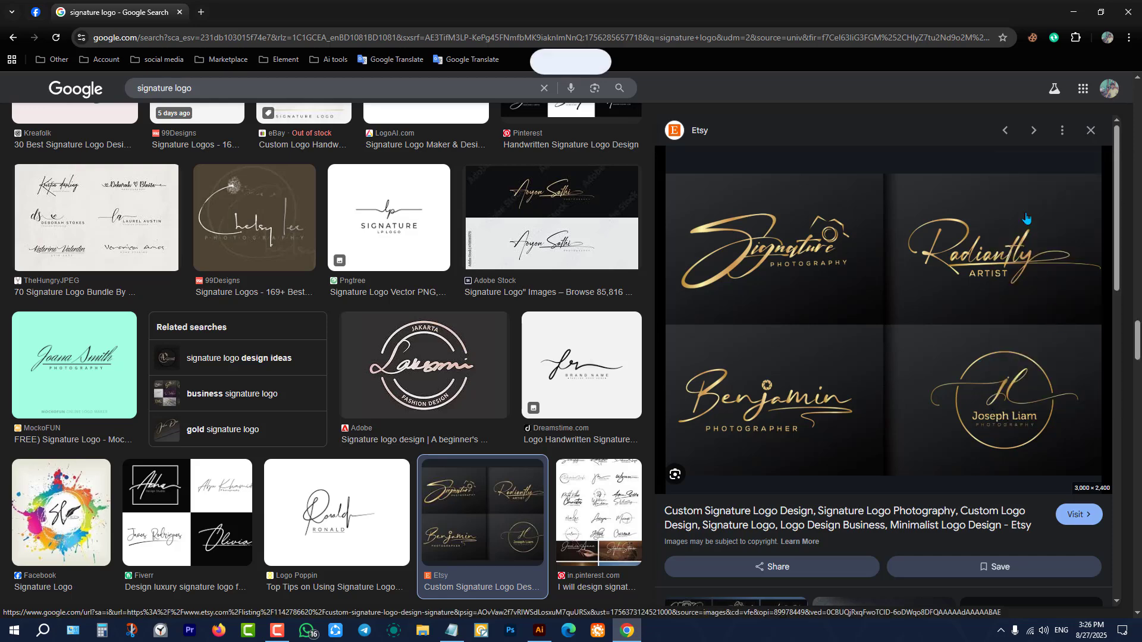
pyautogui.click(1073, 12)
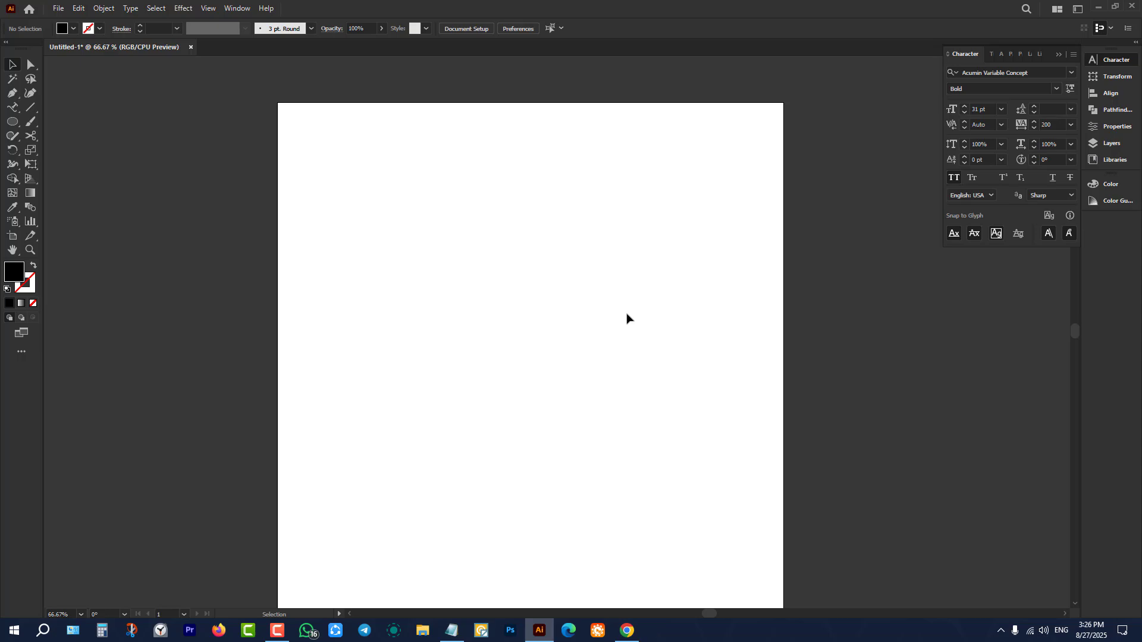
pyautogui.hotkey('ctrl', 'v')
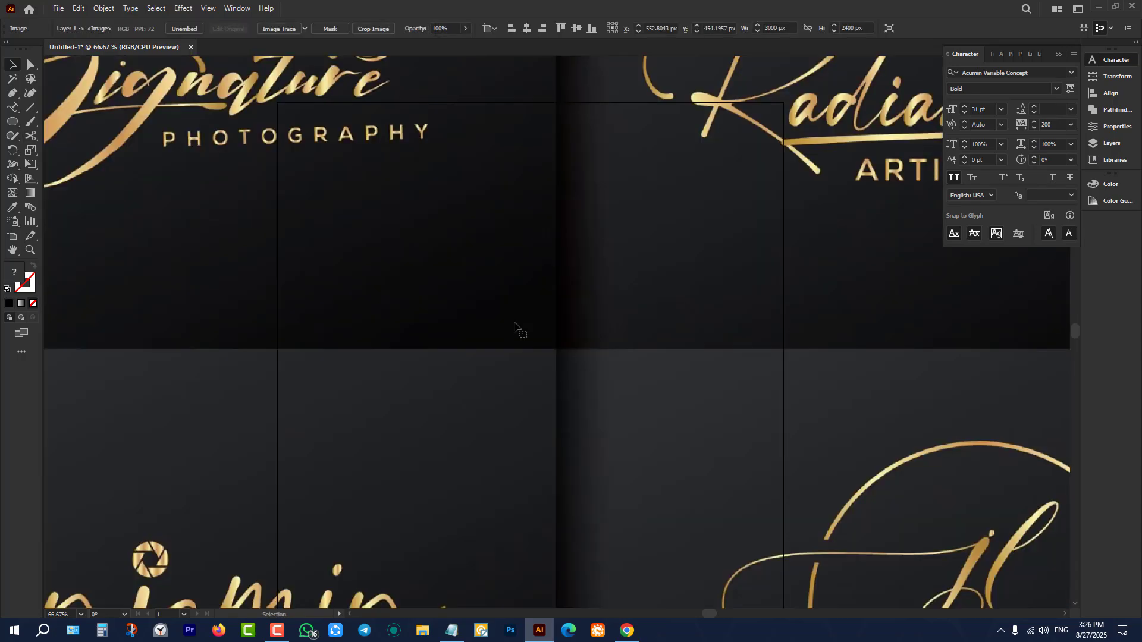
# - Crop the pasted image to its lower-right circular logo, about 1316 × 925 px
pyautogui.hotkey('ctrl', '-')
pyautogui.hotkey('ctrl', '-')
pyautogui.hotkey('ctrl', '-')
pyautogui.hotkey('ctrl', '-')
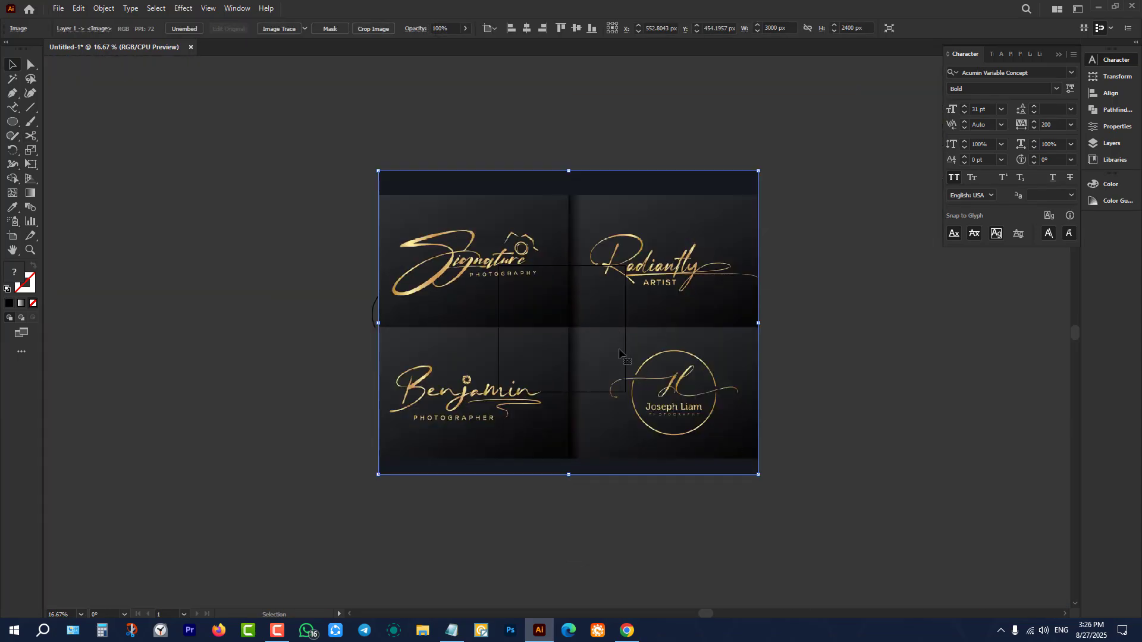
pyautogui.click(374, 28)
pyautogui.moveTo(488, 268); pyautogui.dragTo(686, 300)
pyautogui.moveTo(667, 205); pyautogui.dragTo(667, 332)
pyautogui.moveTo(578, 475); pyautogui.dragTo(592, 443)
pyautogui.press('Return')
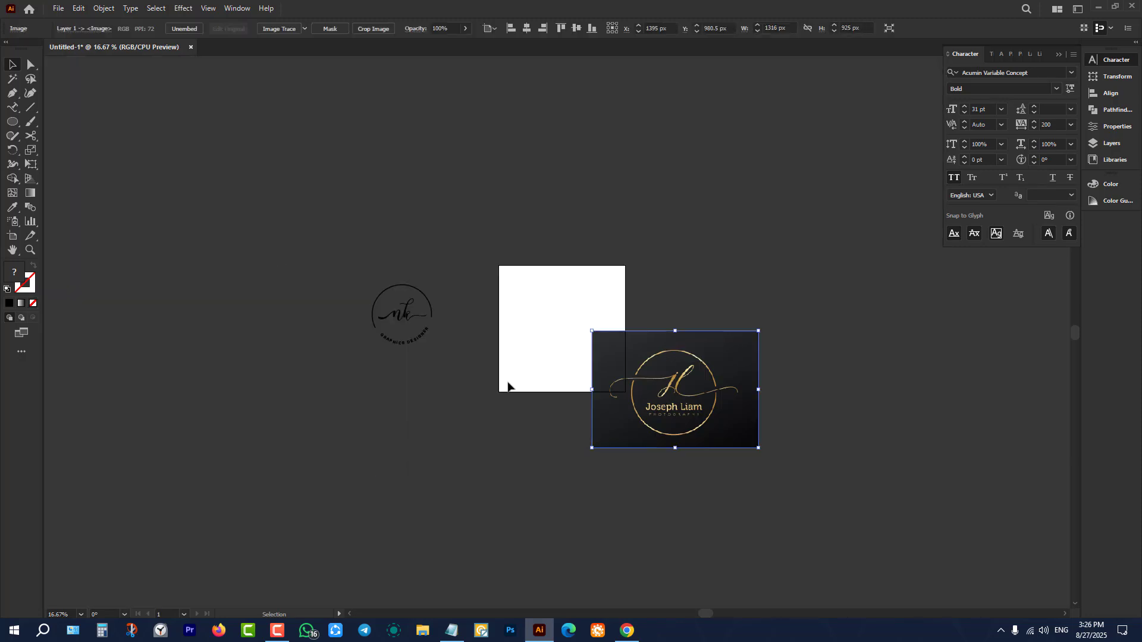
# - Move the finished "nk" logo to the upper right of the artboard and the cropped reference to its left, and deselect
pyautogui.moveTo(307, 254); pyautogui.dragTo(472, 384)
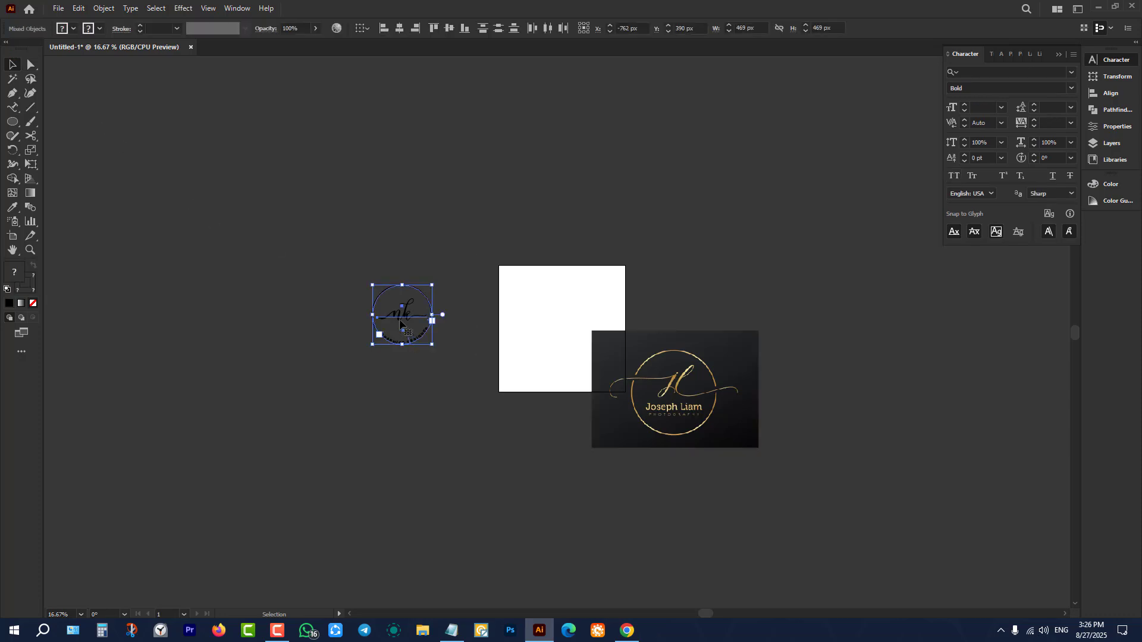
pyautogui.moveTo(401, 321); pyautogui.dragTo(683, 241)
pyautogui.moveTo(683, 381); pyautogui.dragTo(402, 316)
pyautogui.scroll(3, 402, 316)
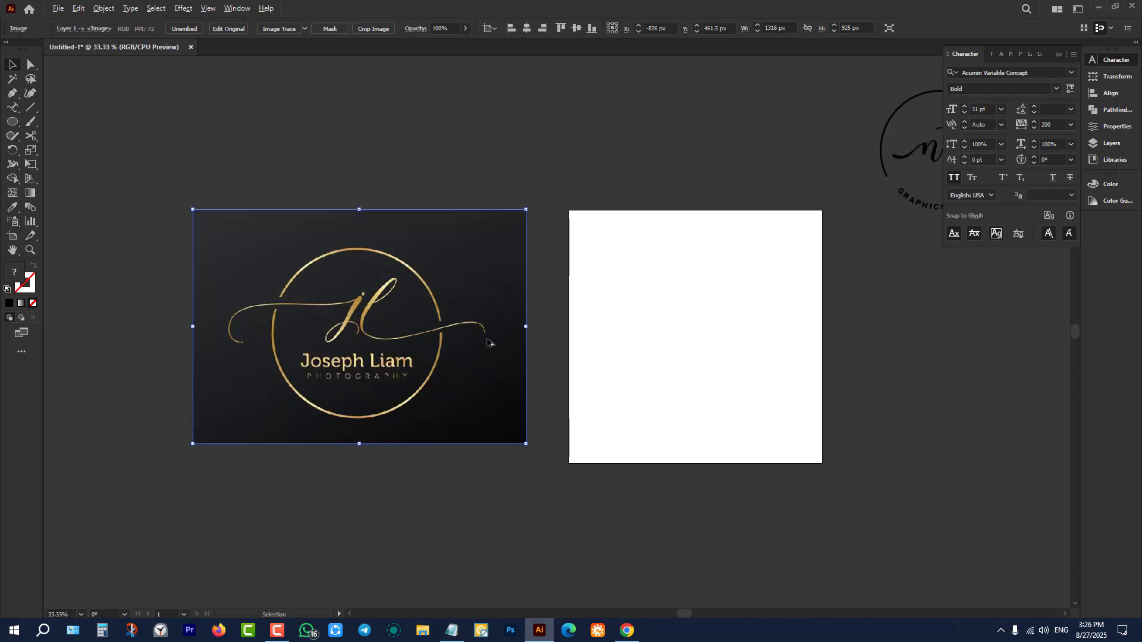
pyautogui.scroll(3, 309, 335)
pyautogui.scroll(-1, 349, 415)
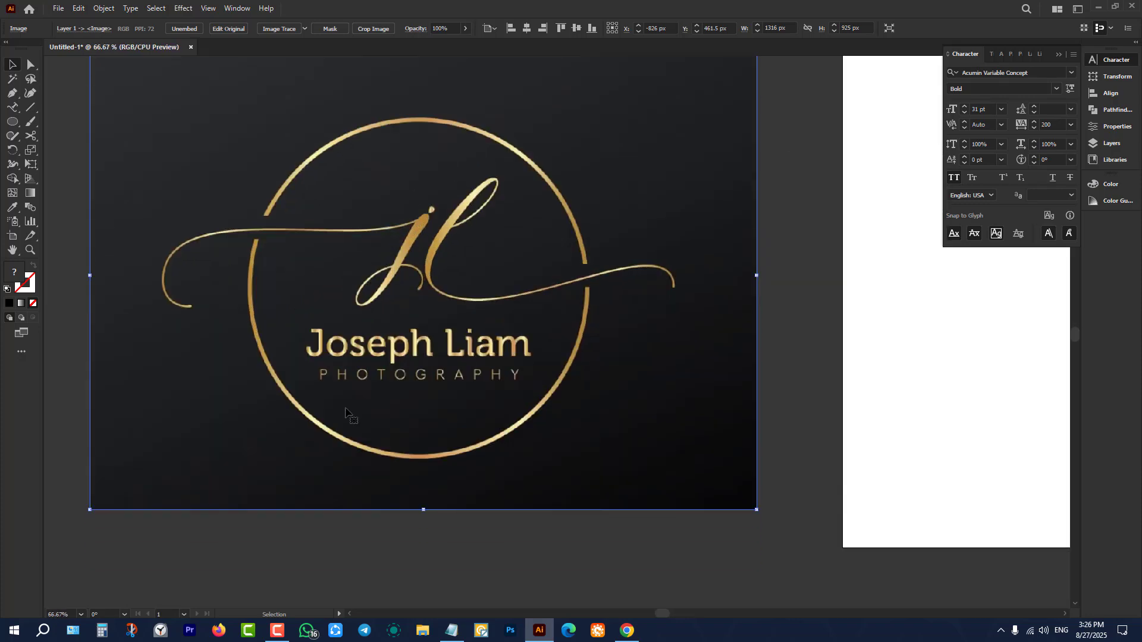
pyautogui.scroll(-3, 282, 416)
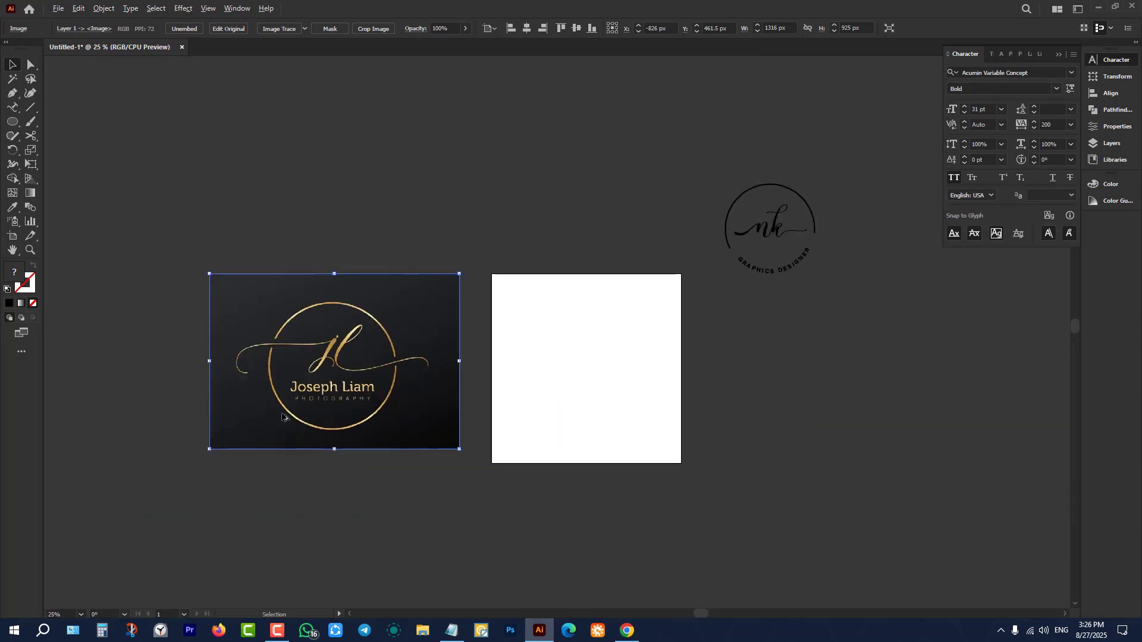
pyautogui.click(644, 401)
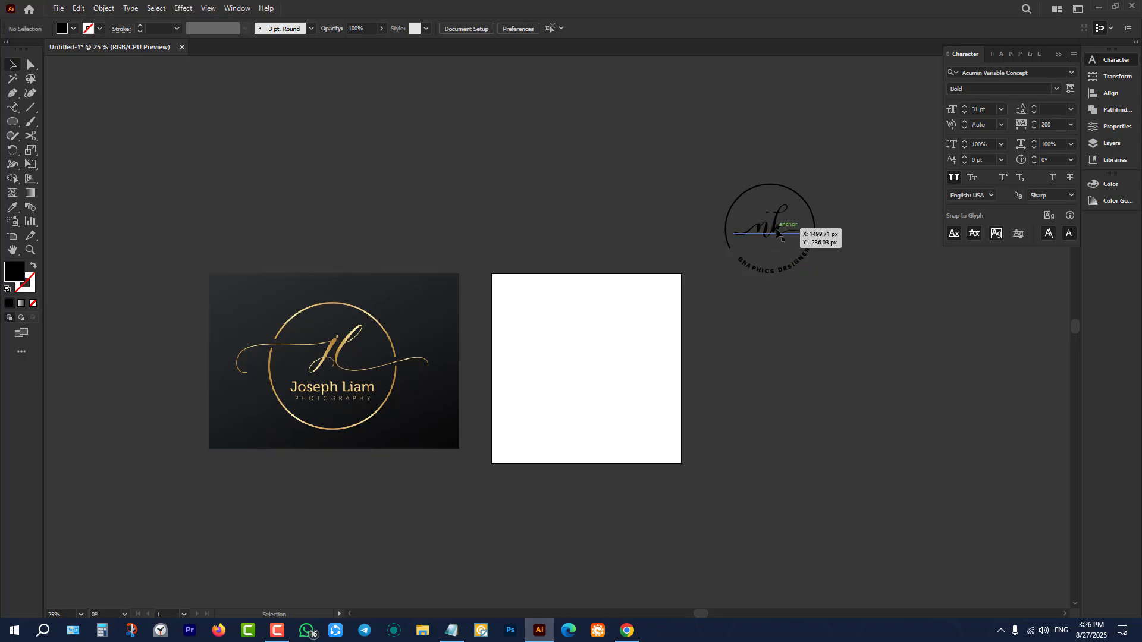
# - Copy only the "nk" lettering from the finished logo onto the middle of the artboard and compare it with the gold reference
pyautogui.moveTo(777, 233); pyautogui.dragTo(457, 383)
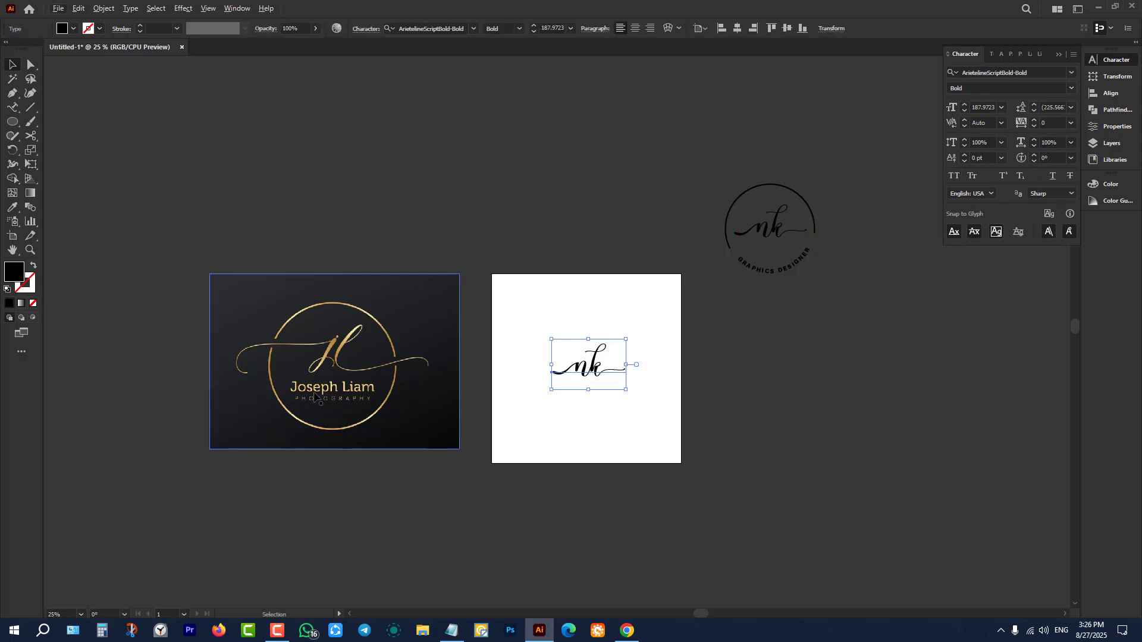
pyautogui.click(582, 417)
pyautogui.click(594, 365)
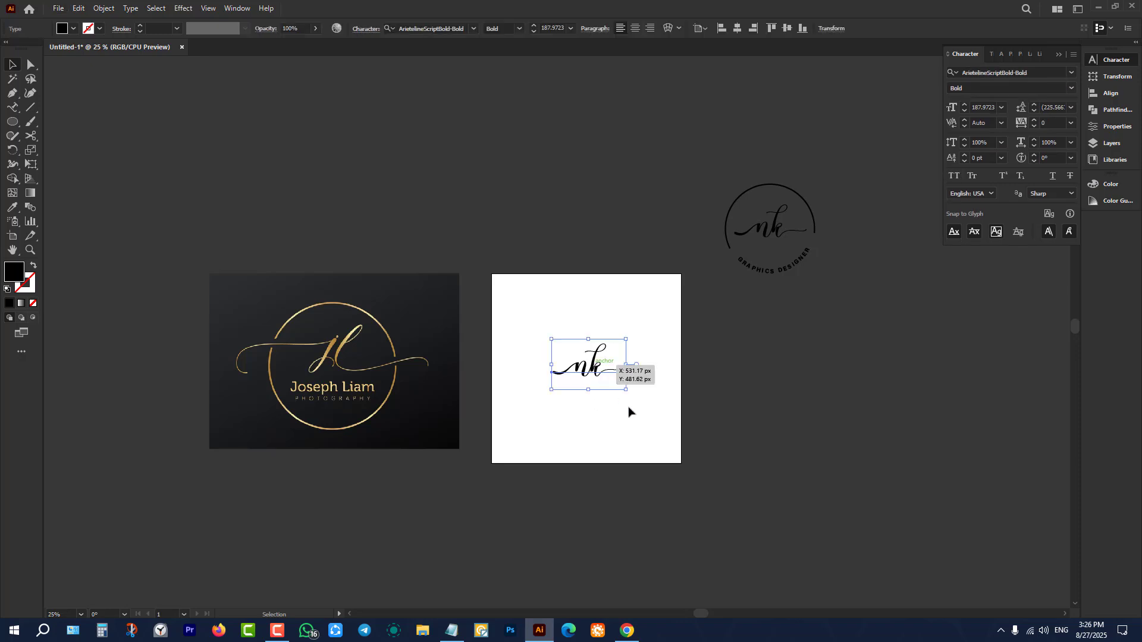
pyautogui.click(628, 407)
pyautogui.scroll(3, 273, 384)
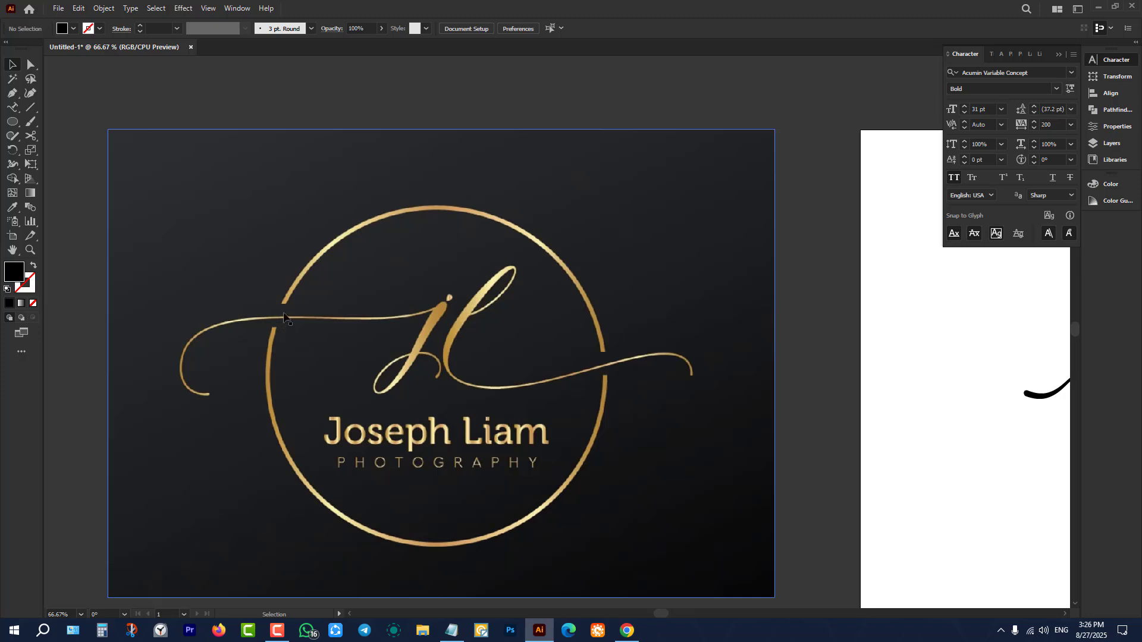
pyautogui.scroll(-3, 270, 336)
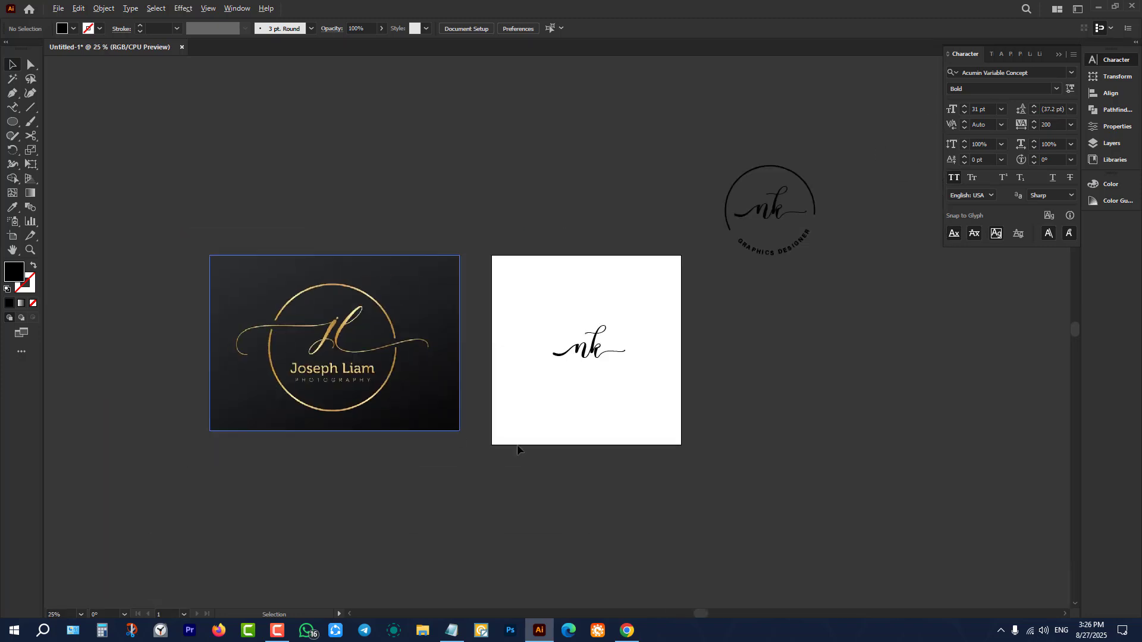
# - Centre the copied "nk" lettering horizontally and vertically on the artboard and deselect it
pyautogui.scroll(2, 643, 372)
pyautogui.click(550, 330)
pyautogui.moveTo(531, 291); pyautogui.dragTo(531, 291)
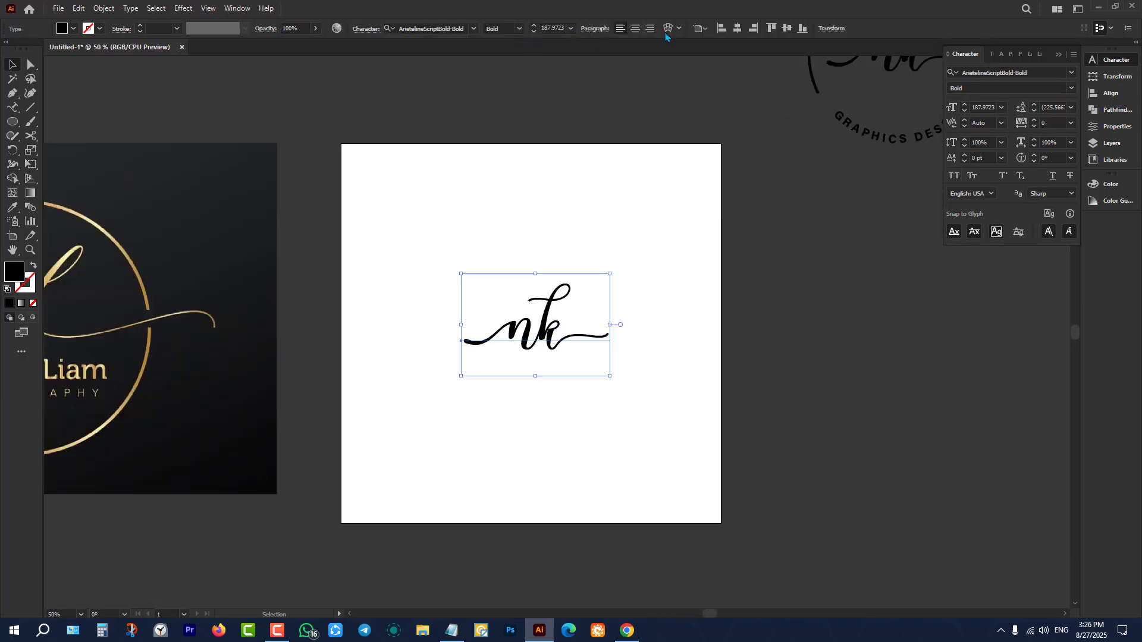
pyautogui.click(738, 28)
pyautogui.click(788, 28)
pyautogui.click(764, 293)
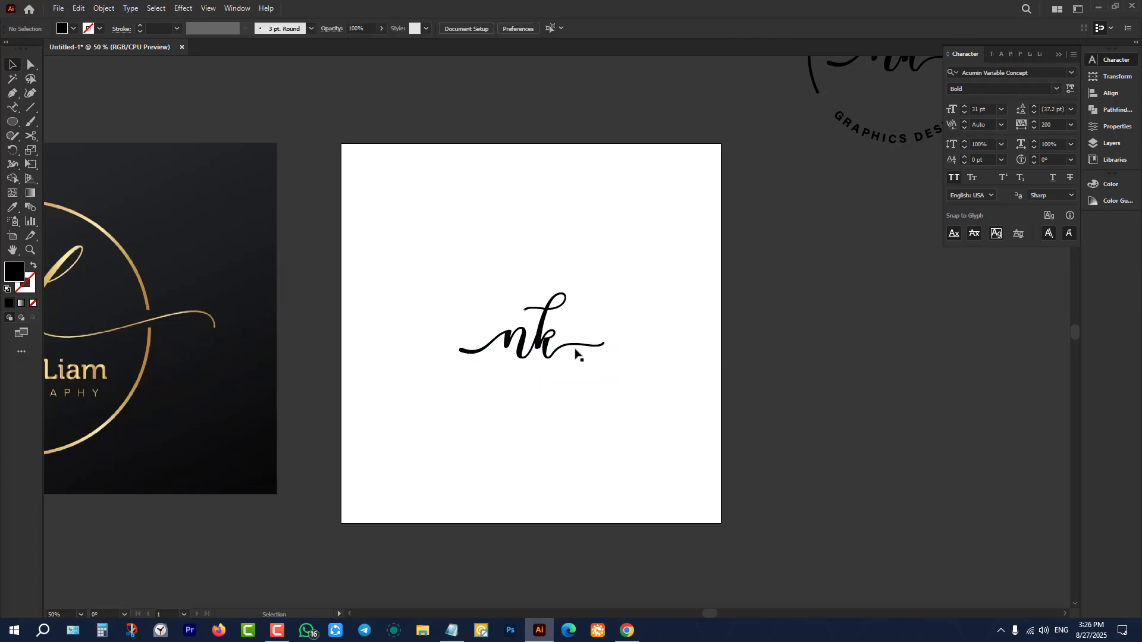
# - Enlarge the "nk" lettering proportionally about its centre
pyautogui.click(581, 351)
pyautogui.moveTo(606, 333); pyautogui.dragTo(623, 383)
pyautogui.click(286, 357)
# - Draw a black circle about 587 px in diameter over the lettering and centre it on the artboard
pyautogui.moveTo(415, 209)
pyautogui.mouseDown()
pyautogui.moveTo(636, 417)
pyautogui.moveTo(638, 431)
pyautogui.mouseUp()
pyautogui.click(10, 63)
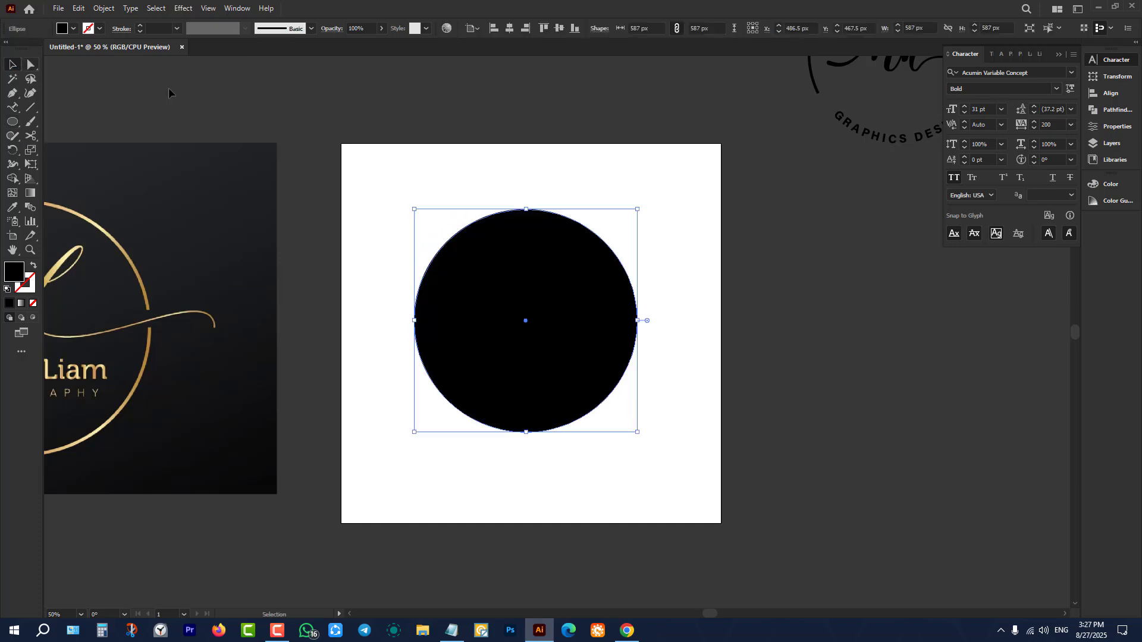
pyautogui.click(510, 28)
pyautogui.click(560, 28)
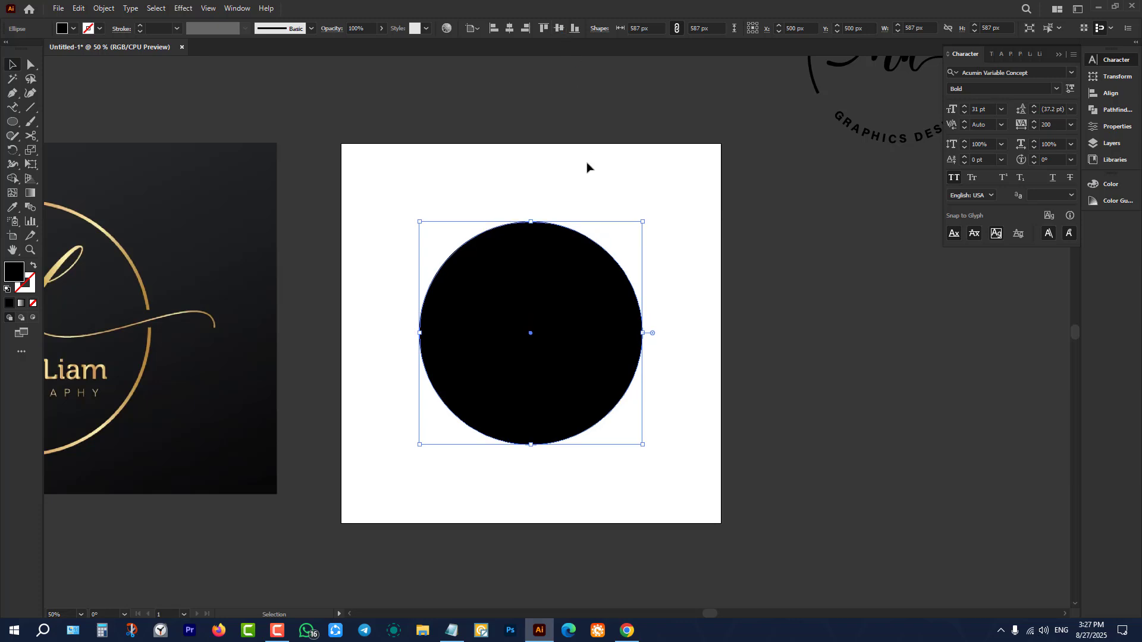
# - Change the circle to no fill with a 10 pt black stroke and check it around the lettering
pyautogui.click(34, 265)
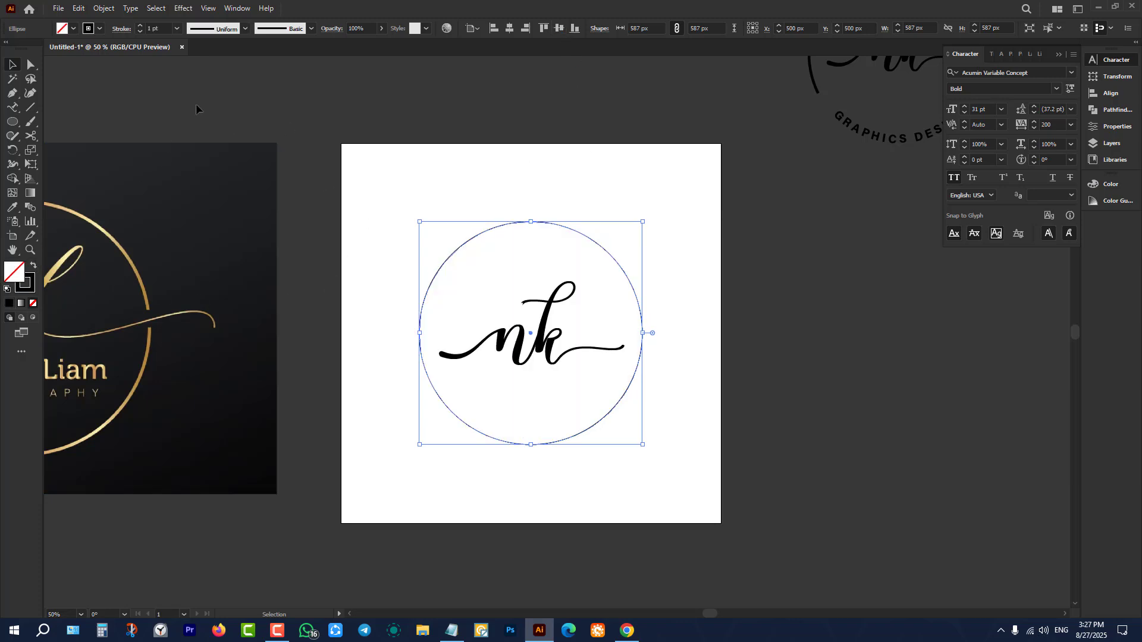
pyautogui.scroll(9, 169, 36)
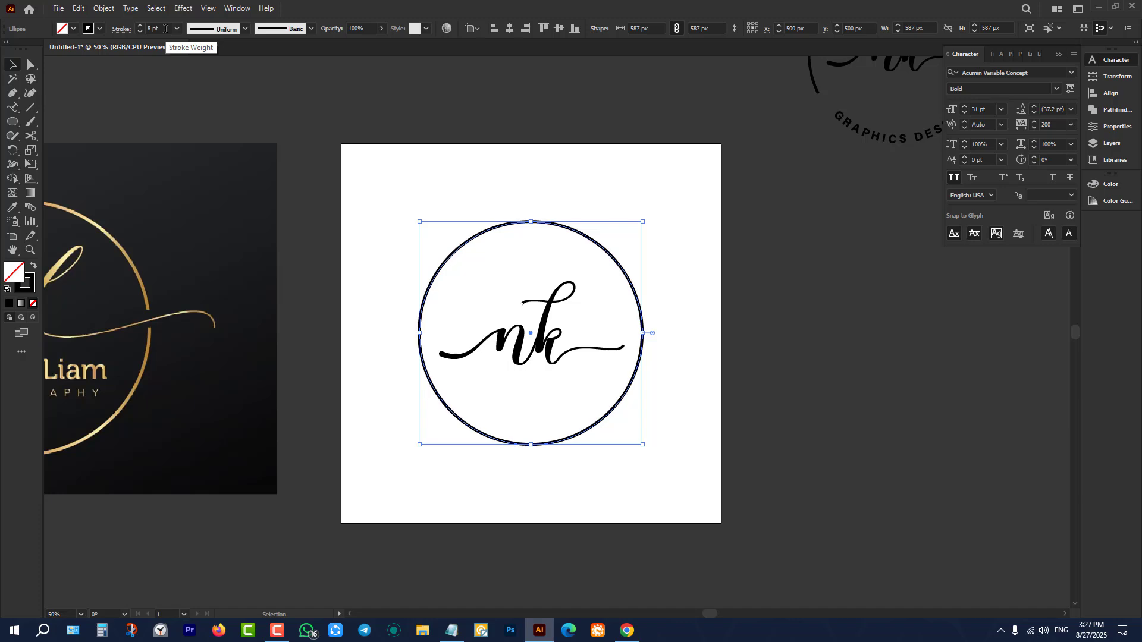
pyautogui.click(365, 251)
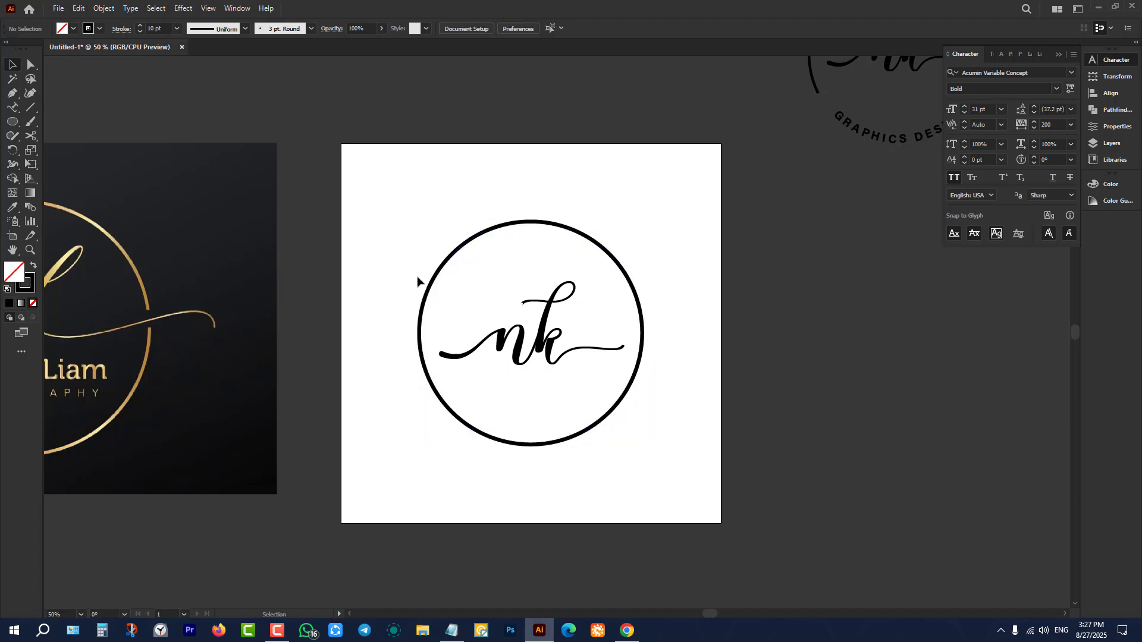
pyautogui.click(496, 231)
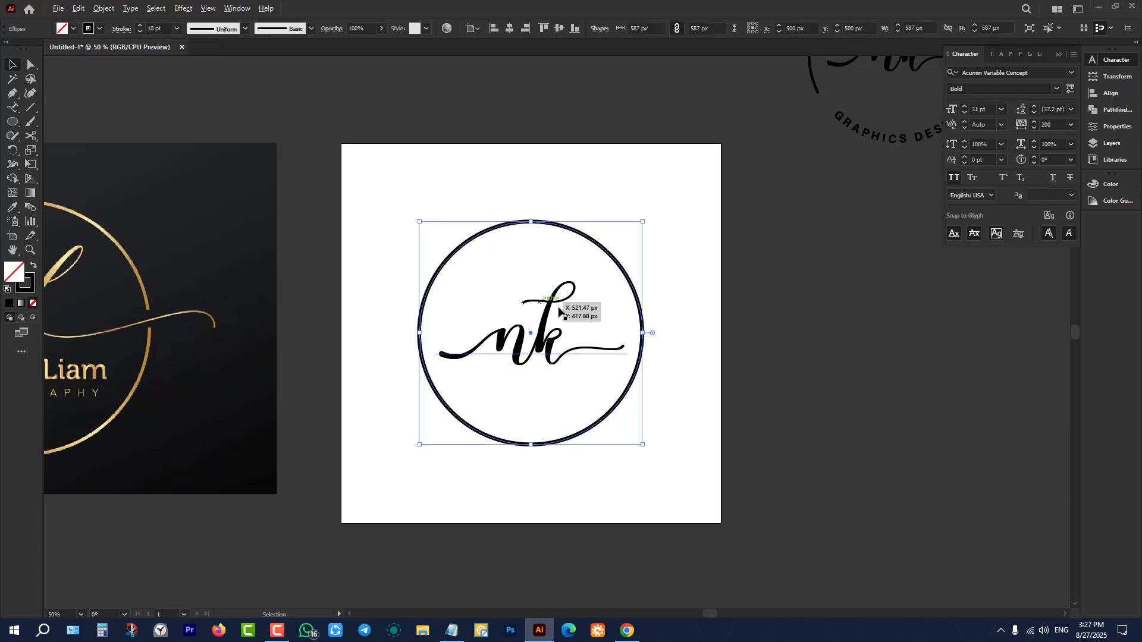
# - Shrink the circle proportionally about its centre to 394 px in diameter, deselect it and compare it with the gold reference logo
pyautogui.scroll(-2, 562, 309)
pyautogui.scroll(1, 220, 309)
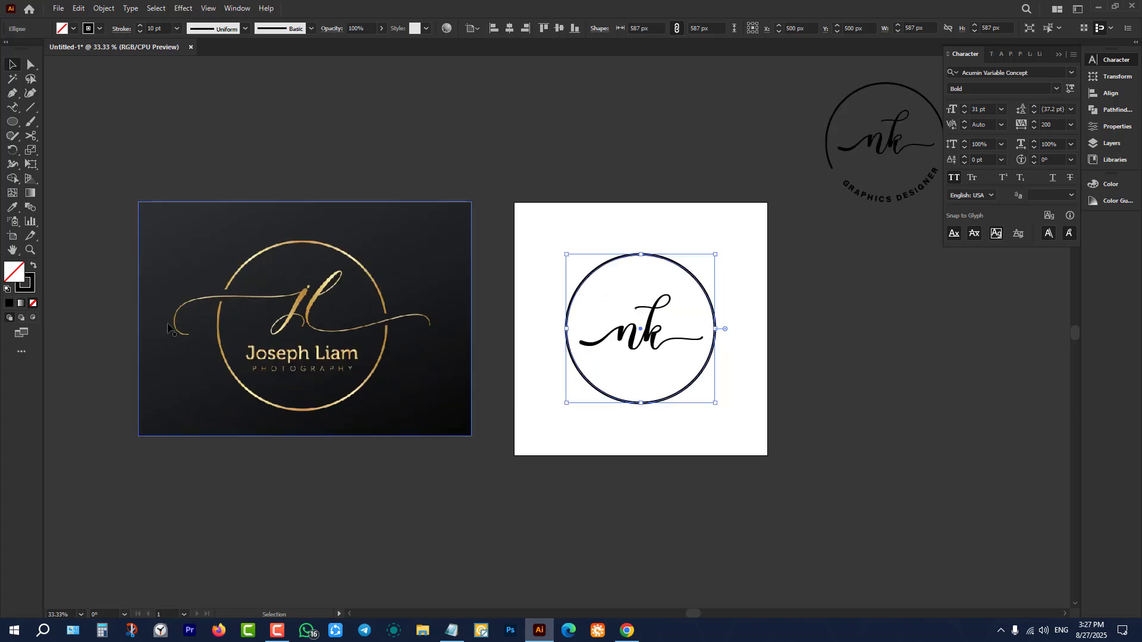
pyautogui.scroll(2, 728, 317)
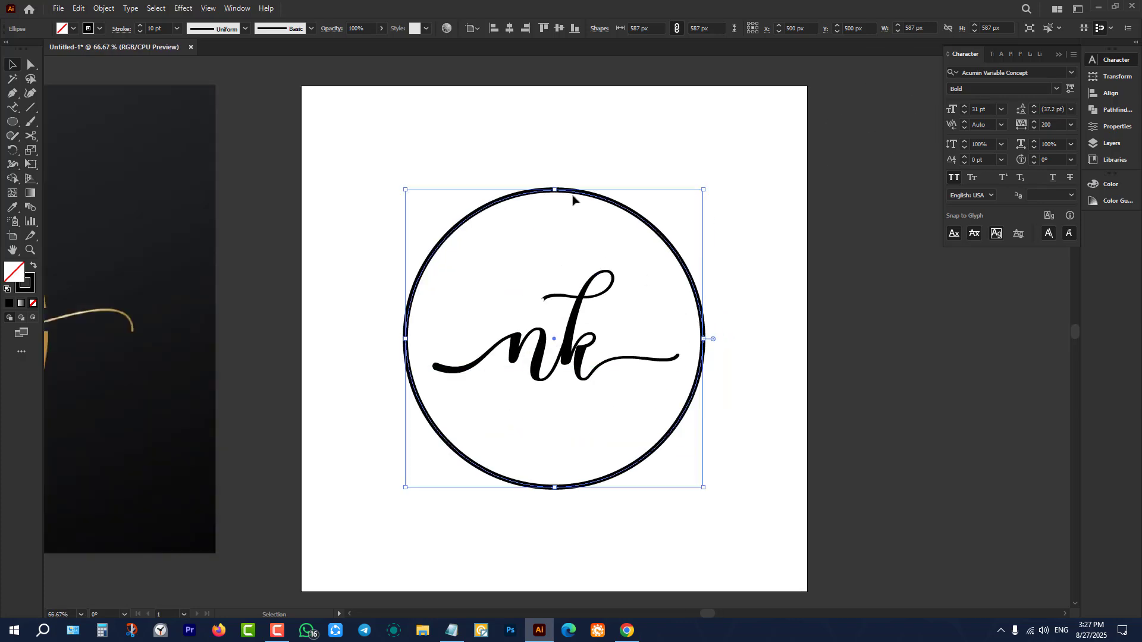
pyautogui.moveTo(554, 189); pyautogui.dragTo(562, 240)
pyautogui.click(365, 270)
pyautogui.scroll(-3, 365, 270)
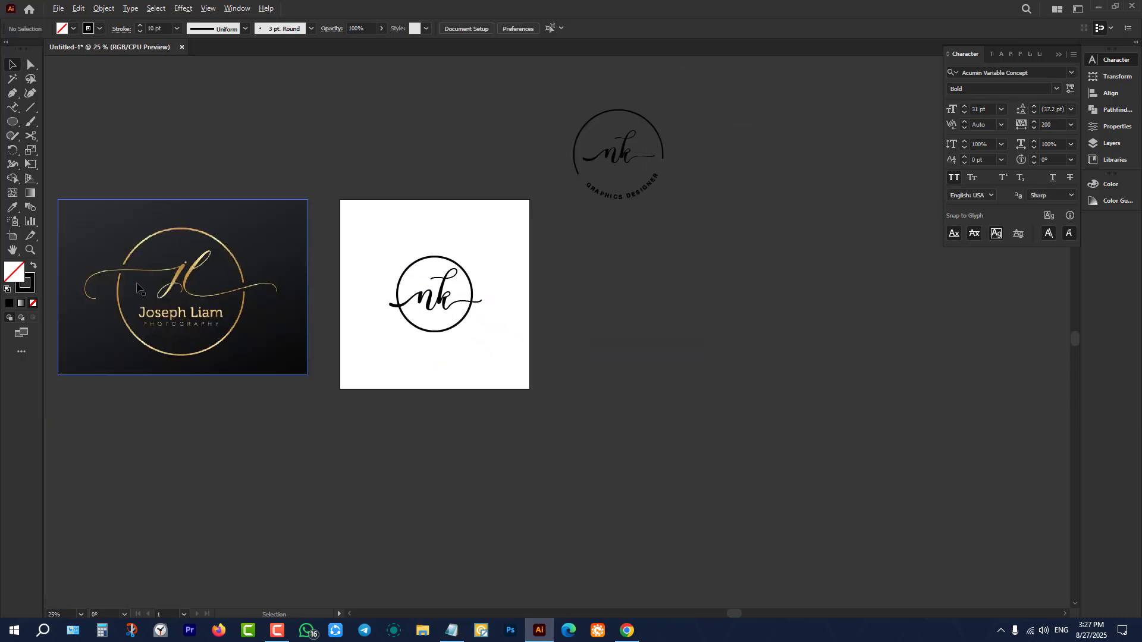
pyautogui.scroll(1, 101, 290)
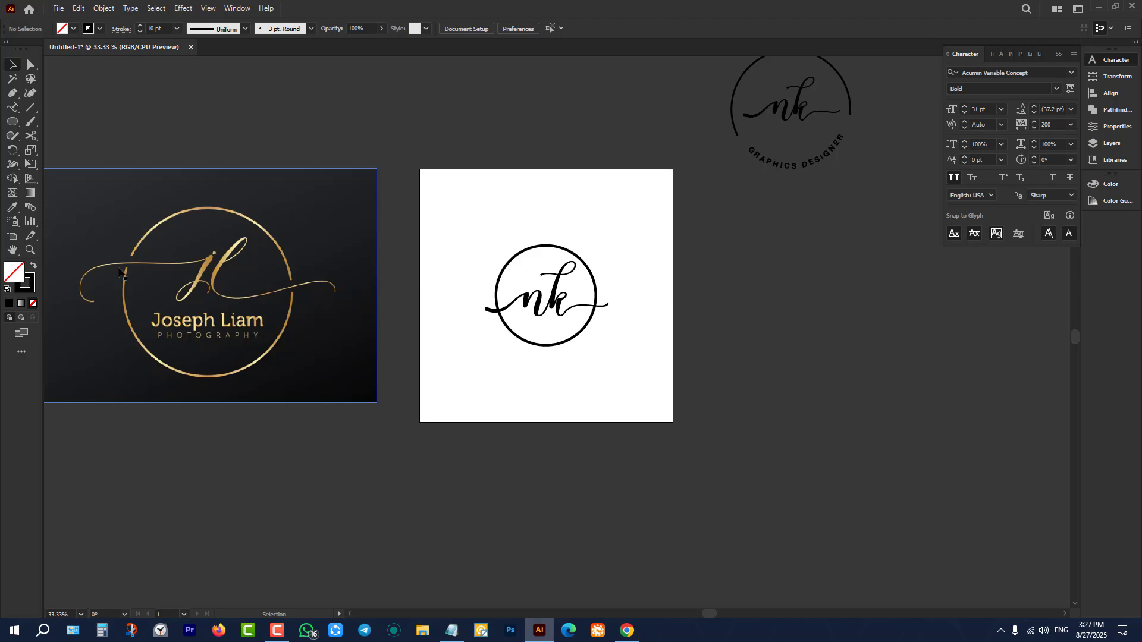
pyautogui.scroll(3, 529, 324)
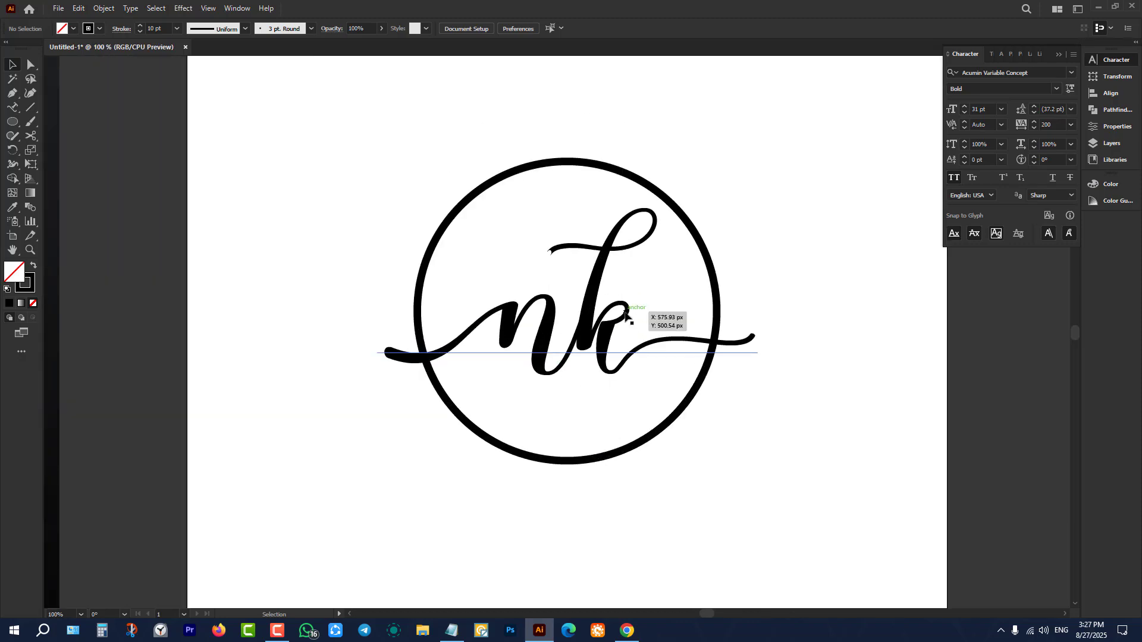
pyautogui.scroll(1, 444, 344)
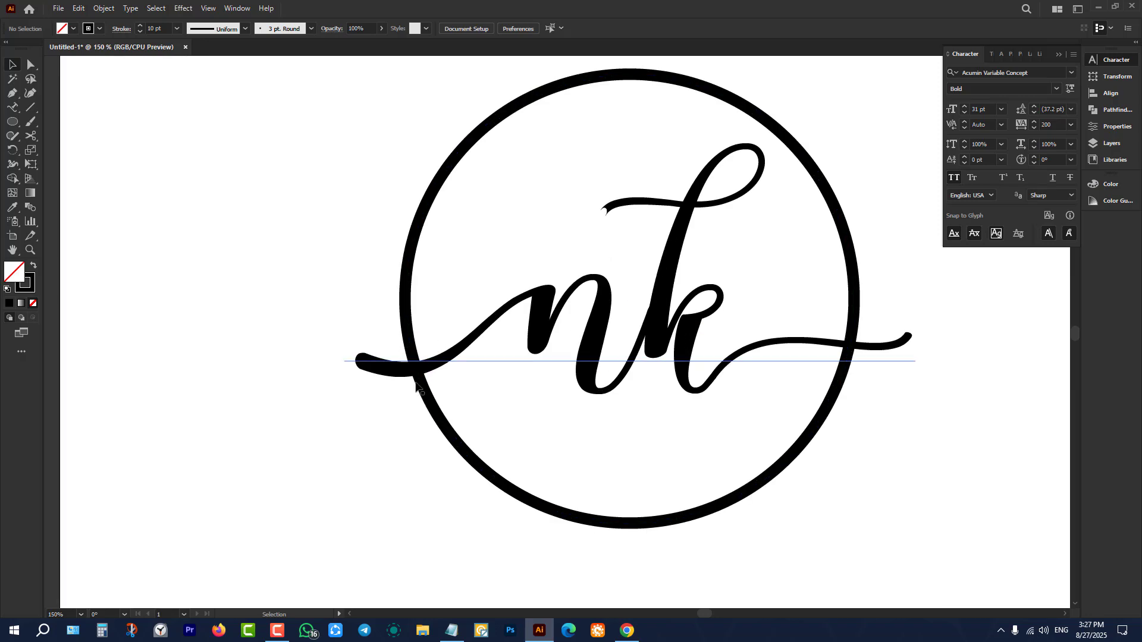
pyautogui.click(624, 392)
pyautogui.scroll(-2, 622, 381)
pyautogui.scroll(1, 619, 365)
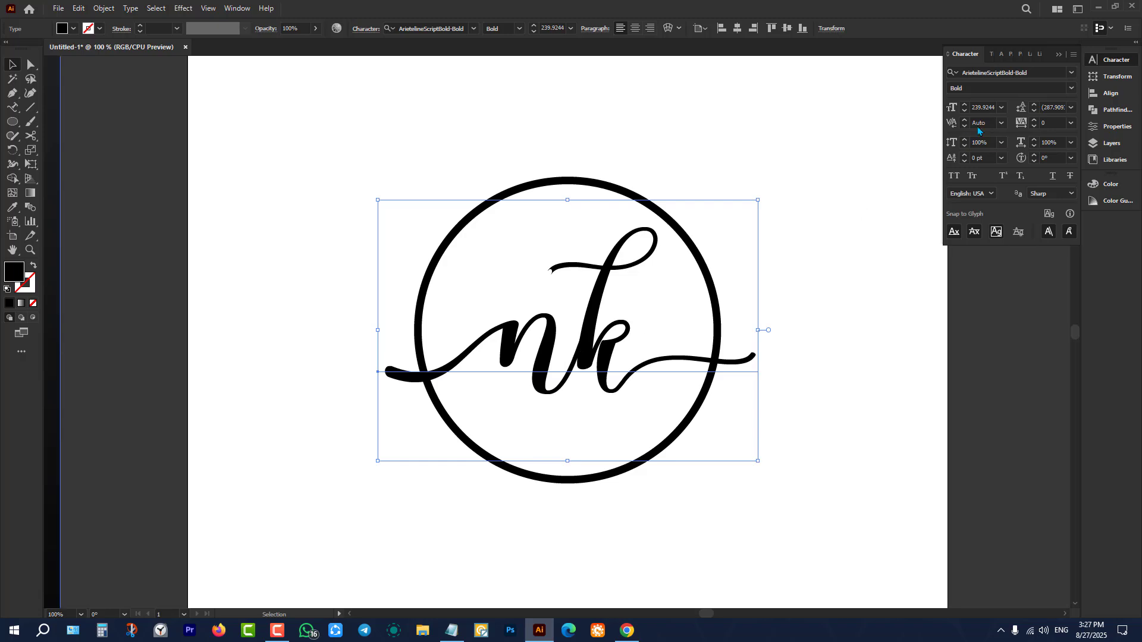
pyautogui.click(1072, 73)
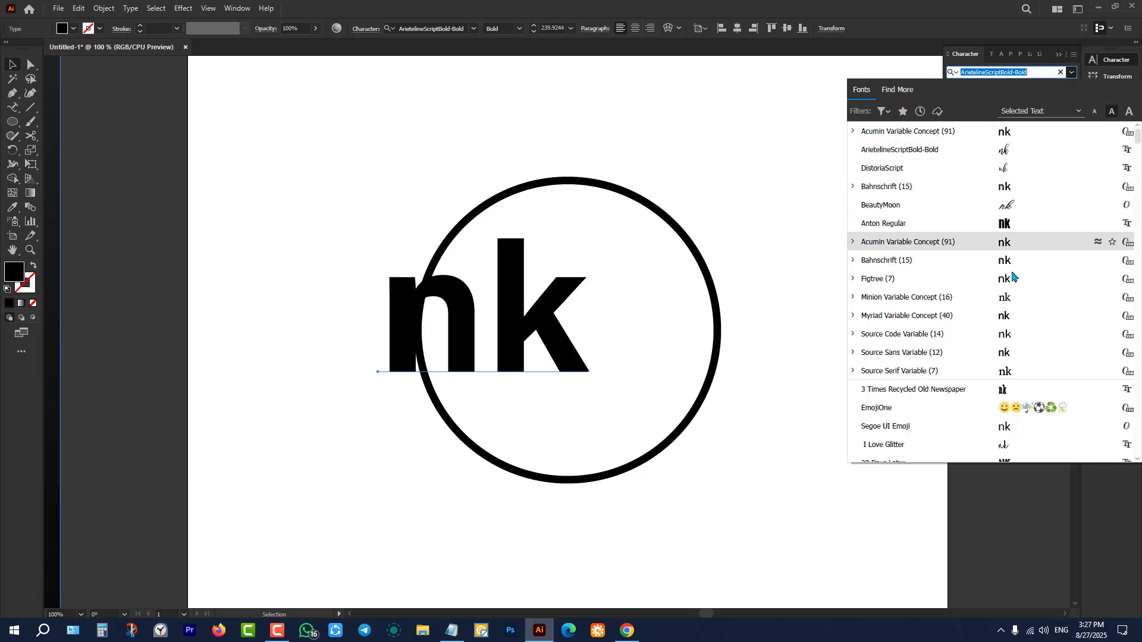
pyautogui.click(786, 169)
pyautogui.click(786, 169)
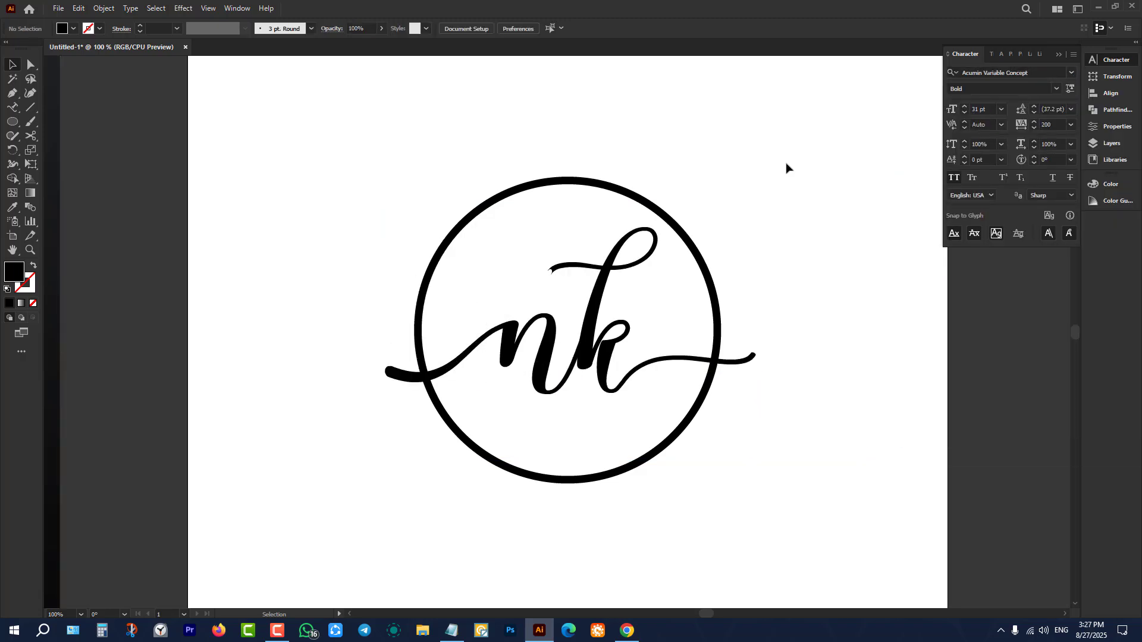
pyautogui.click(585, 346)
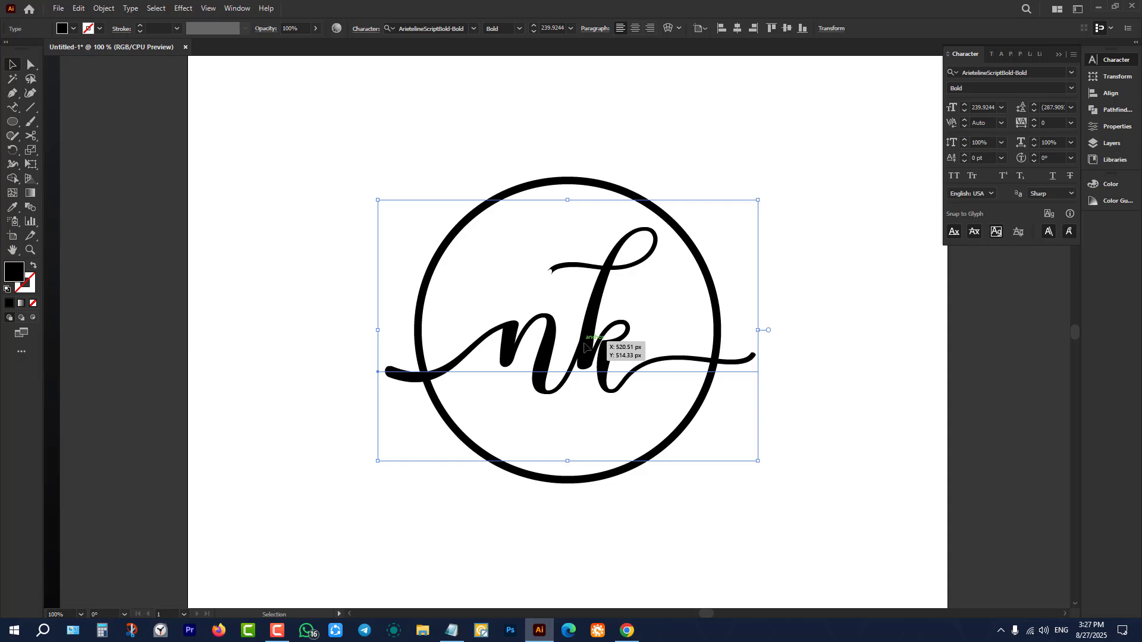
pyautogui.rightClick(585, 346)
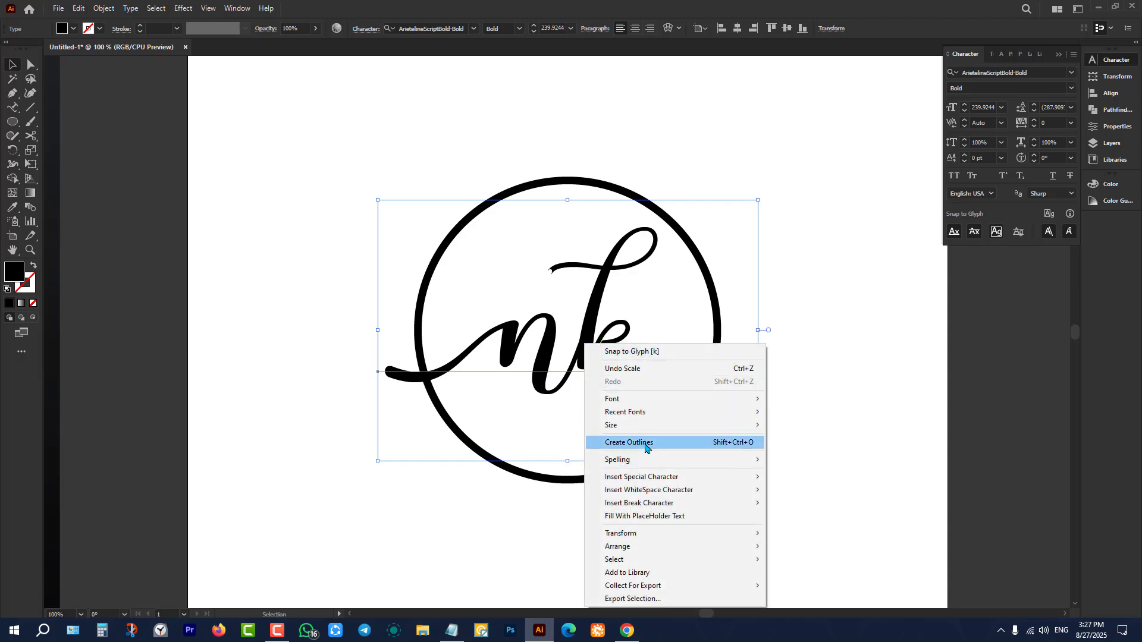
pyautogui.click(732, 291)
pyautogui.click(732, 291)
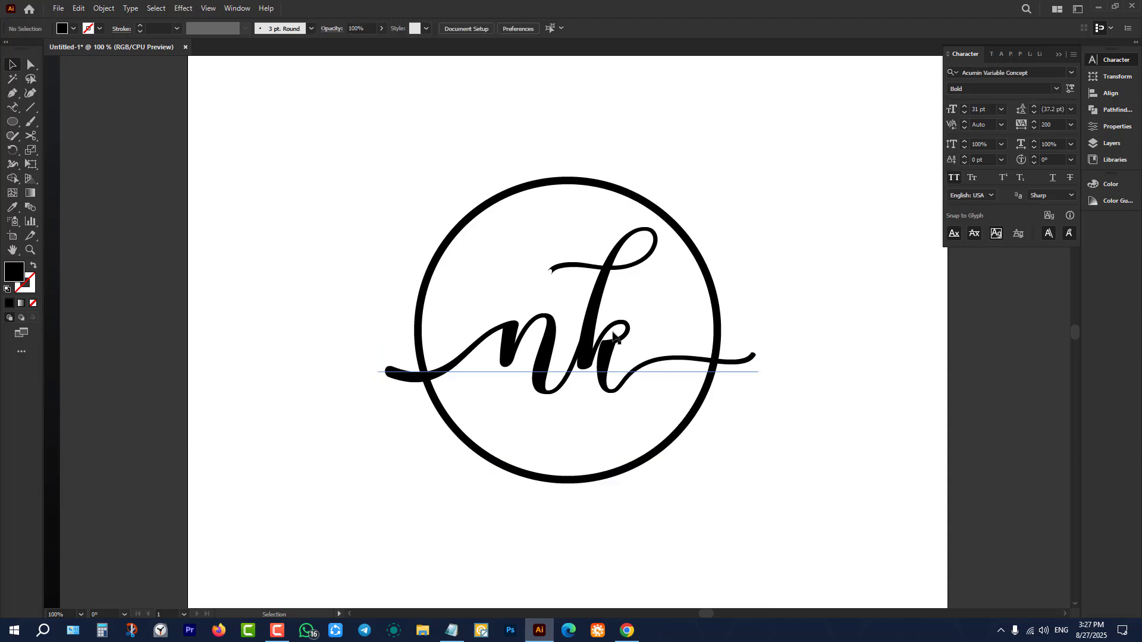
# - Convert the "nk" lettering inside the circle to outlines and deselect it
pyautogui.click(615, 335)
pyautogui.rightClick(614, 336)
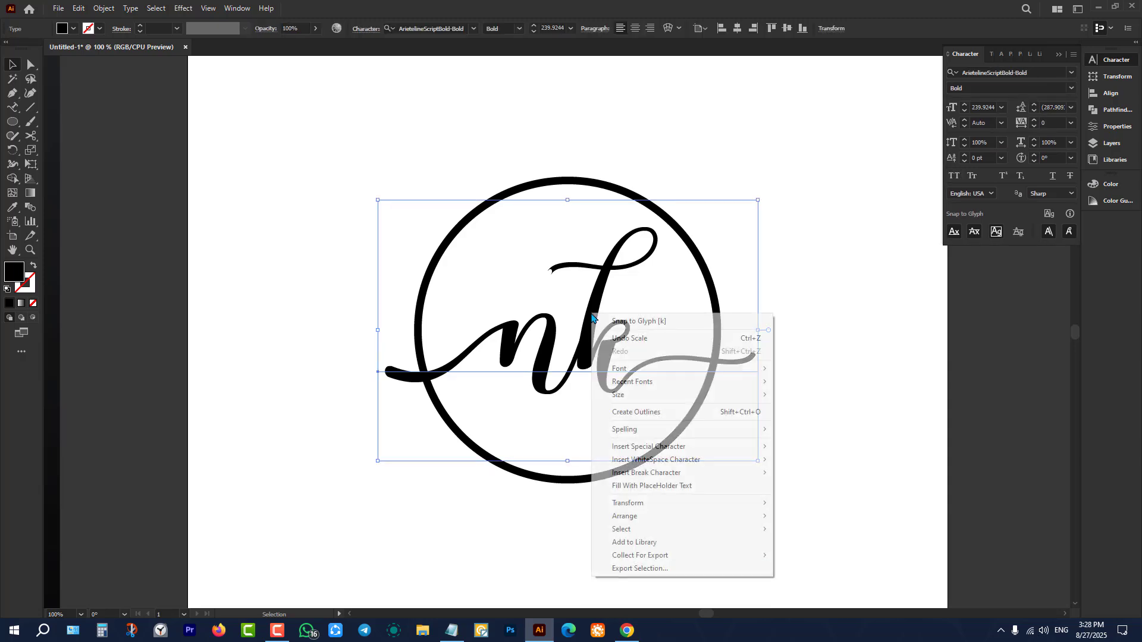
pyautogui.click(674, 416)
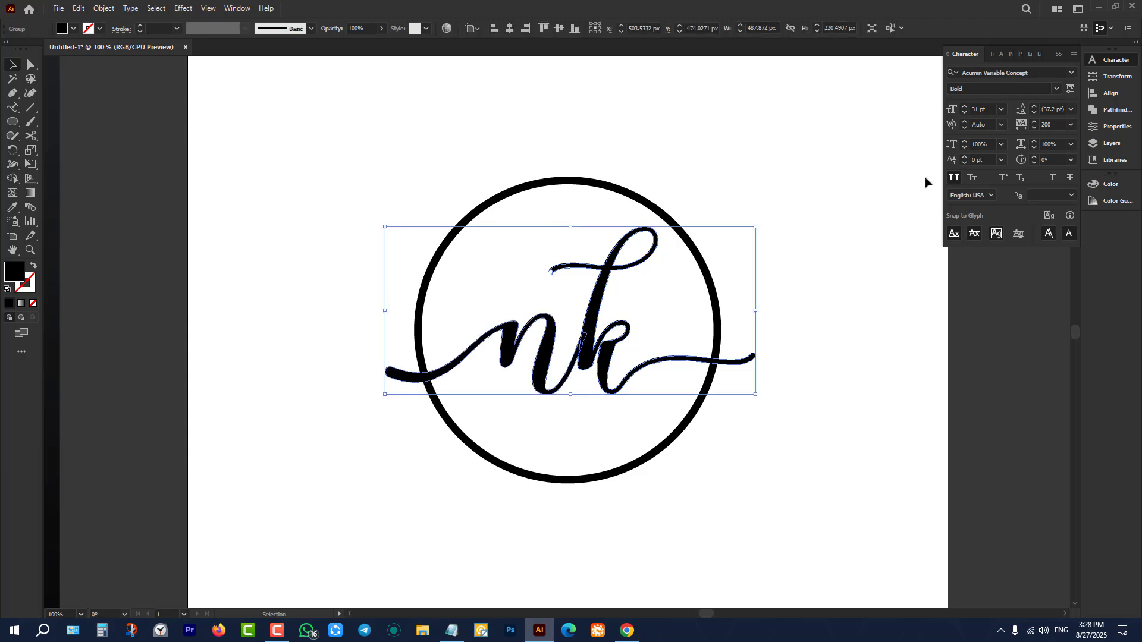
pyautogui.click(923, 396)
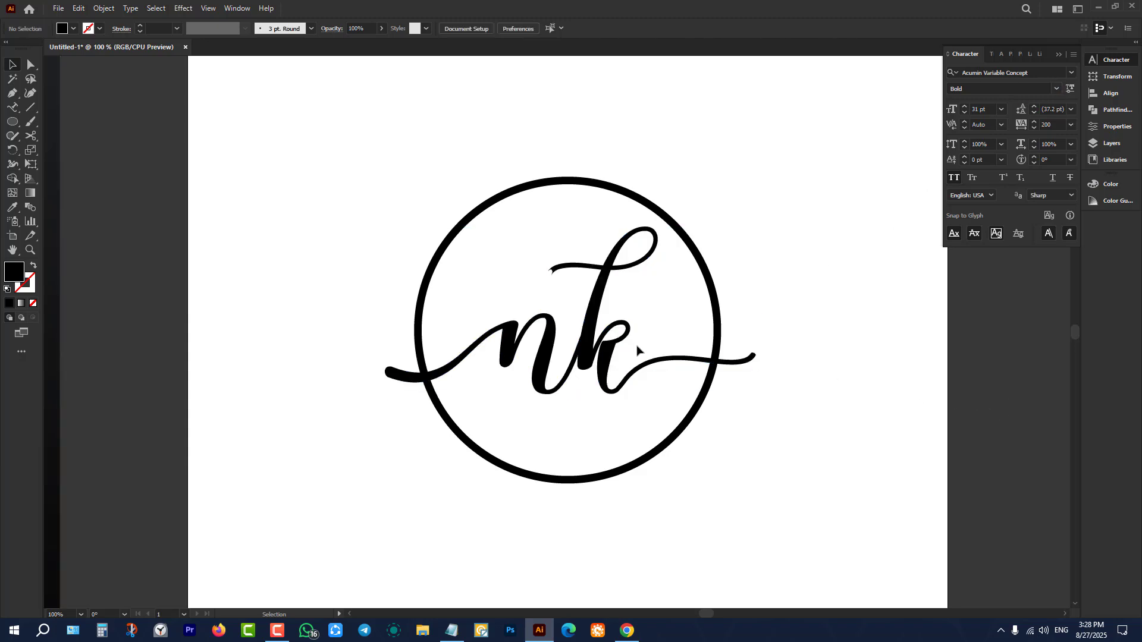
# - Try erasing parts of the outlined "nk" lettering with the Eraser tool and undo the erasing
pyautogui.click(627, 342)
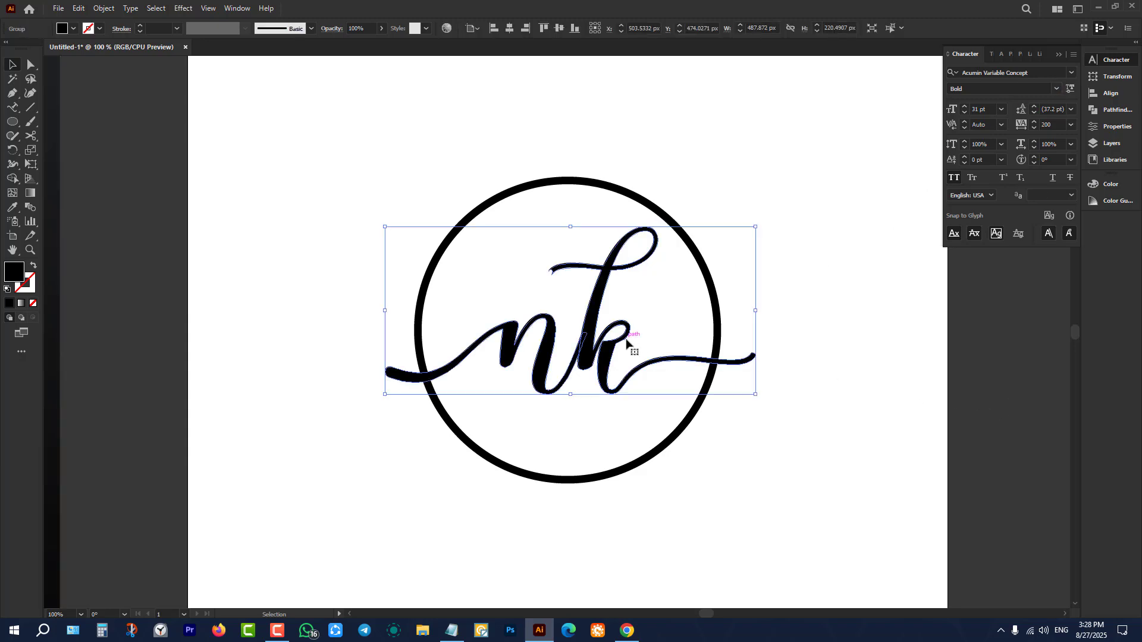
pyautogui.moveTo(32, 135); pyautogui.dragTo(65, 136)
pyautogui.moveTo(590, 262)
pyautogui.mouseDown()
pyautogui.moveTo(622, 404)
pyautogui.moveTo(567, 246)
pyautogui.moveTo(517, 357)
pyautogui.mouseUp()
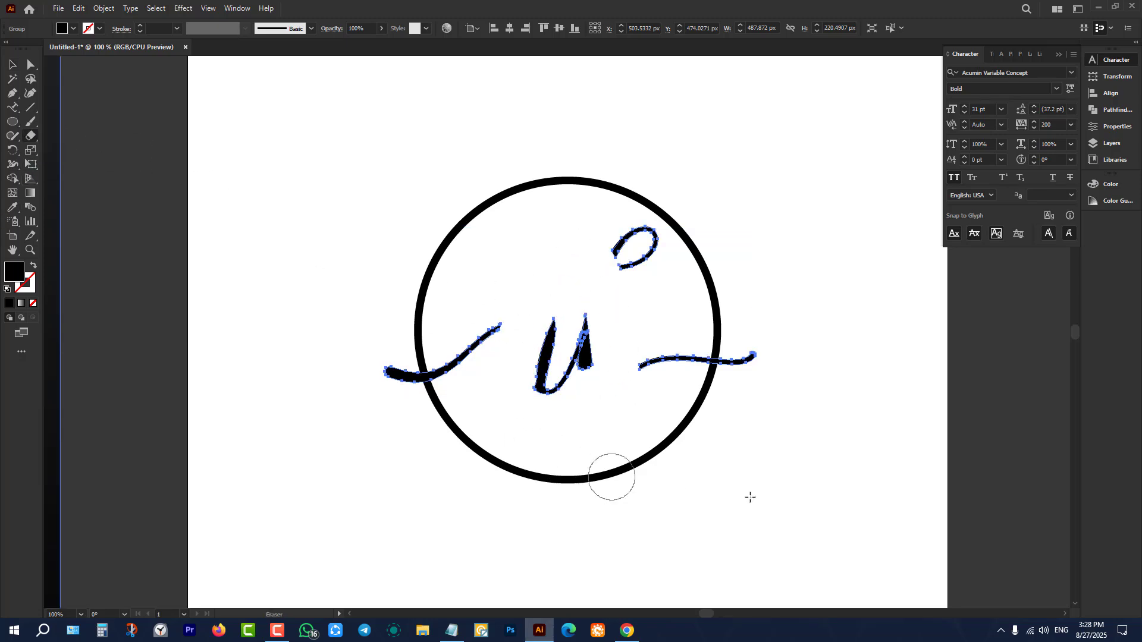
pyautogui.click(12, 66)
pyautogui.hotkey('ctrl', 'z')
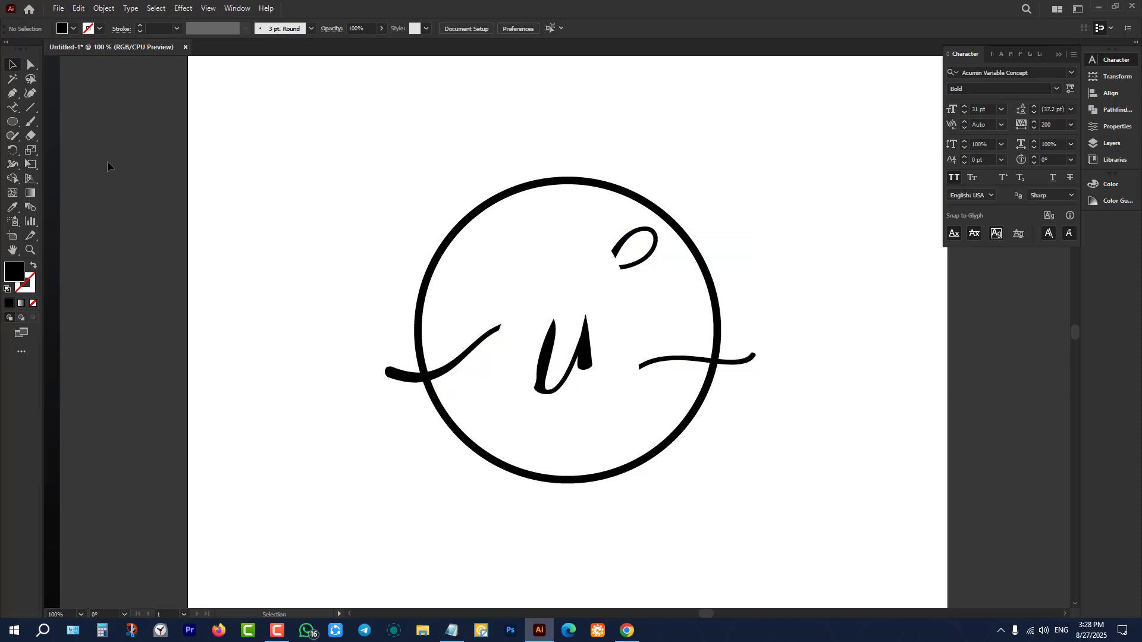
pyautogui.hotkey('ctrl', 'z')
pyautogui.hotkey('ctrl', 'z')
pyautogui.click(119, 156)
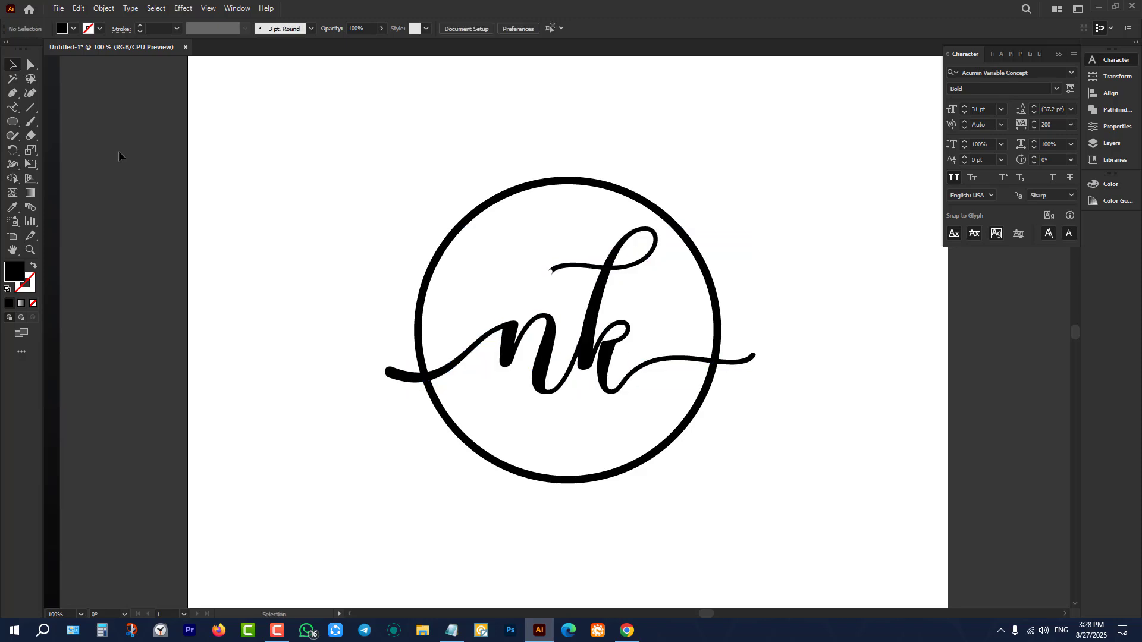
# - Try swapping the circle's fill and stroke and undo the swap
pyautogui.click(554, 183)
pyautogui.scroll(3, 554, 183)
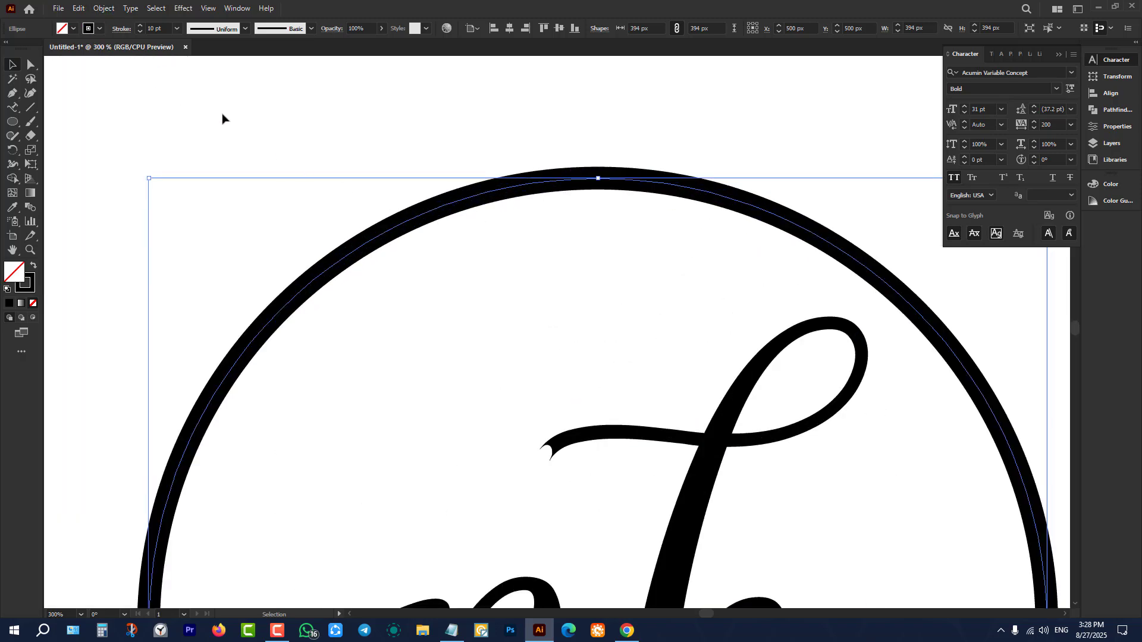
pyautogui.click(33, 267)
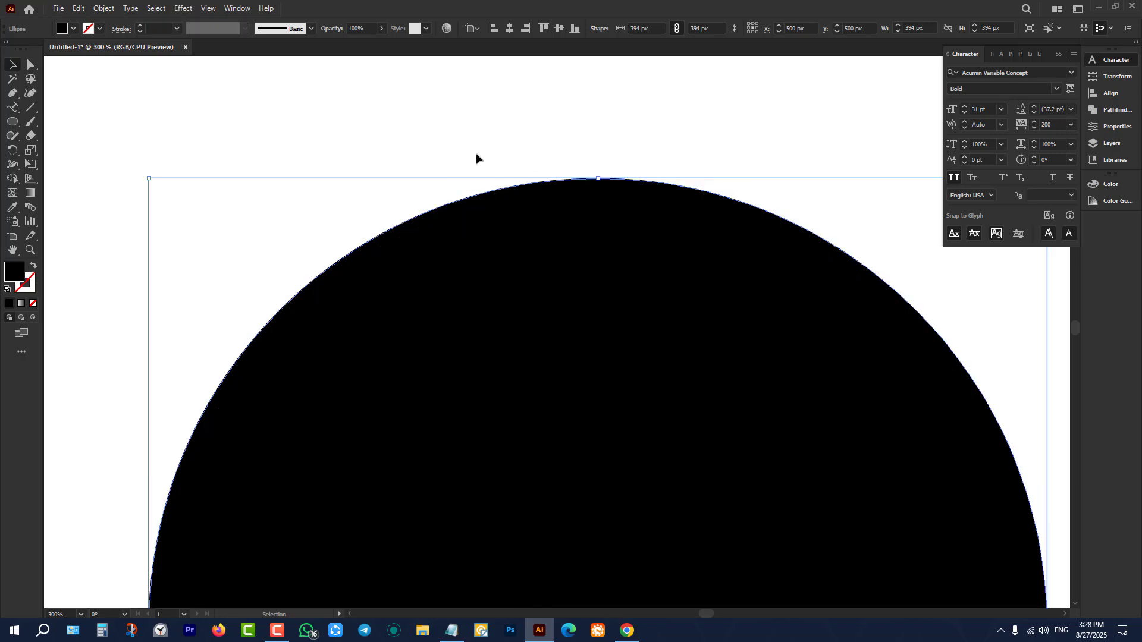
pyautogui.press('a')
pyautogui.hotkey('ctrl', 'z')
pyautogui.press('v')
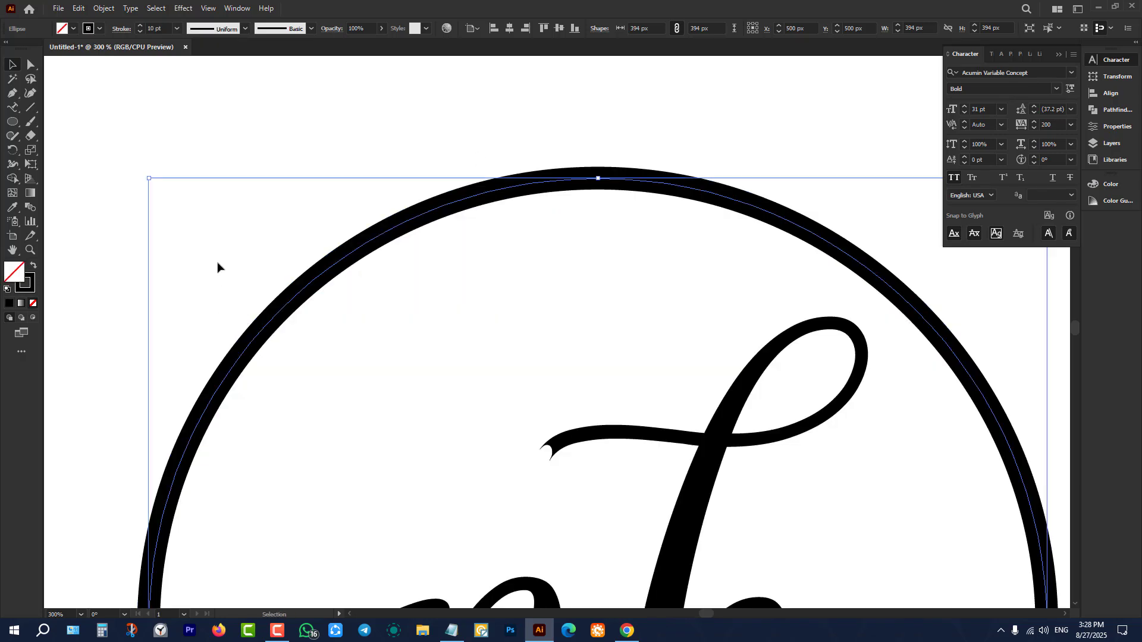
# - Expand the circle's stroke into a filled ring shape, check the result by selecting it, and deselect it
pyautogui.click(333, 277)
pyautogui.click(335, 262)
pyautogui.click(104, 8)
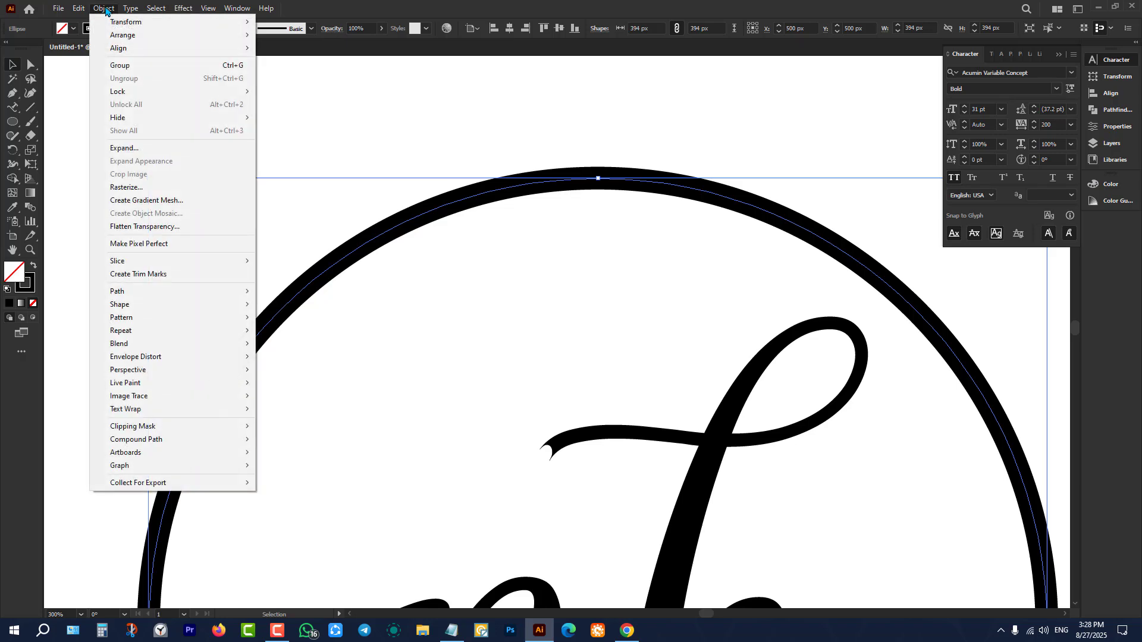
pyautogui.click(161, 147)
pyautogui.press('Return')
pyautogui.click(323, 240)
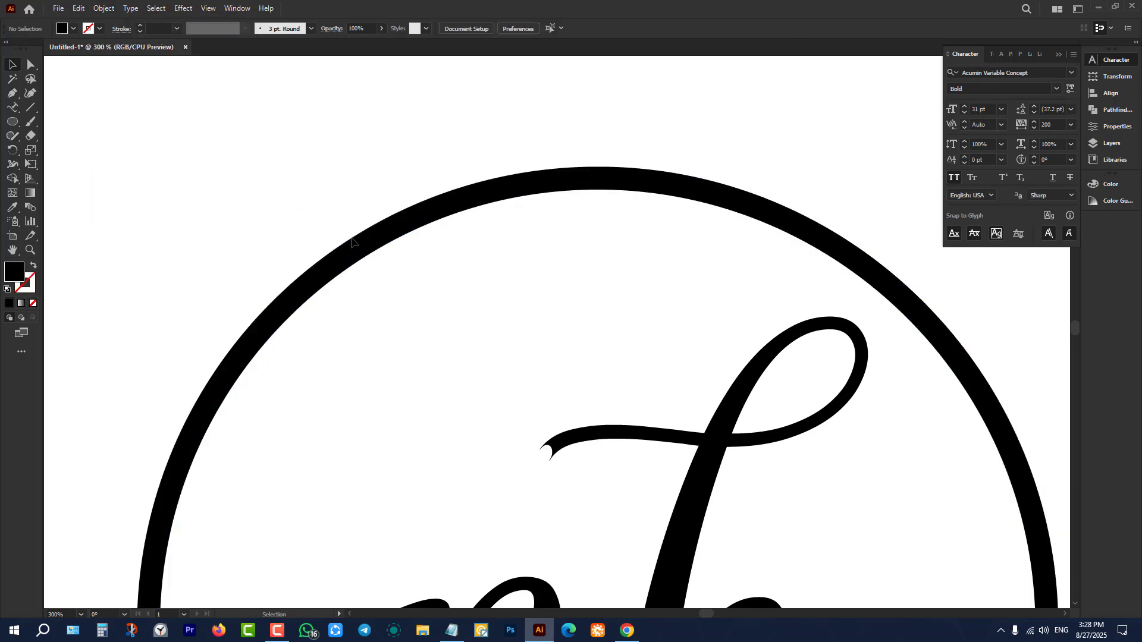
pyautogui.click(370, 245)
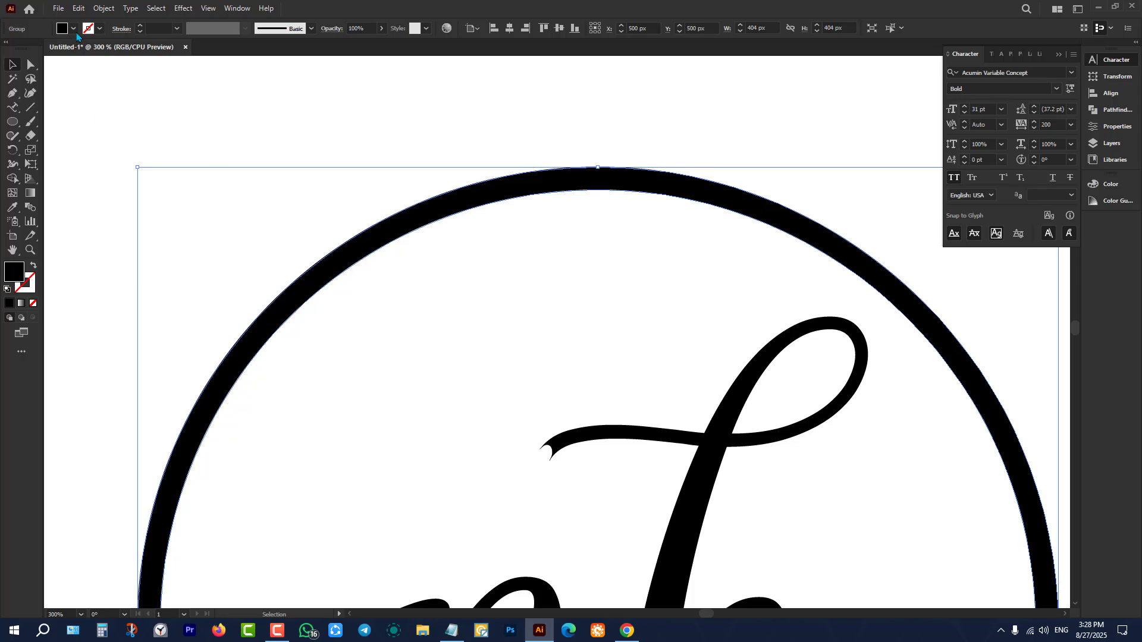
pyautogui.click(176, 178)
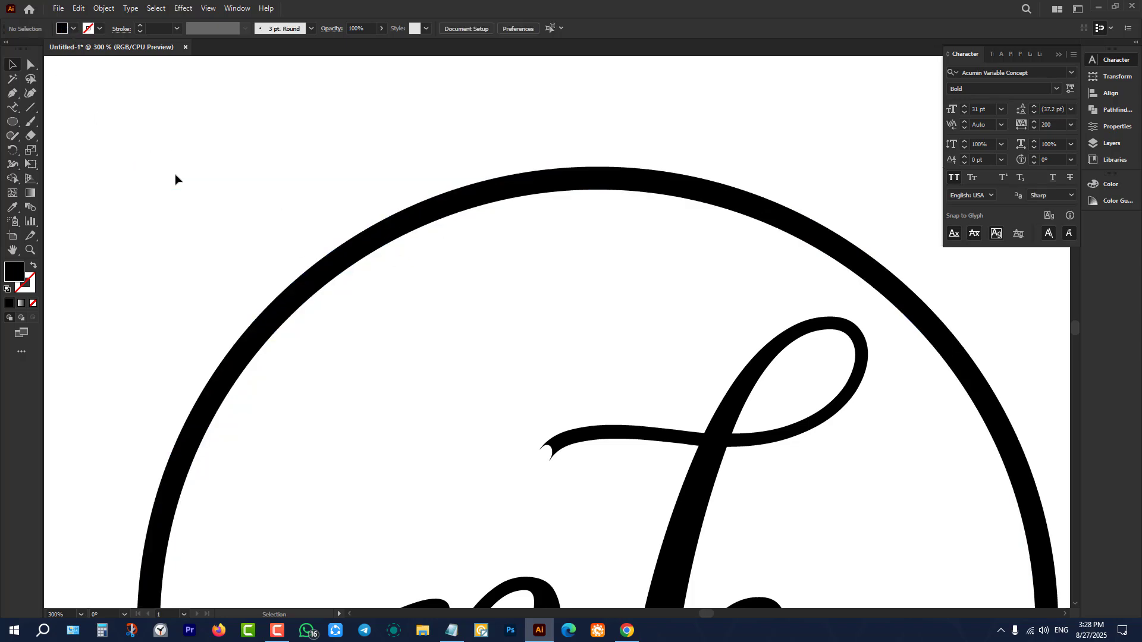
# - Apply an Offset Path of 8 px with miter joins to the outlined "nk" lettering
pyautogui.scroll(-4, 496, 326)
pyautogui.scroll(2, 513, 234)
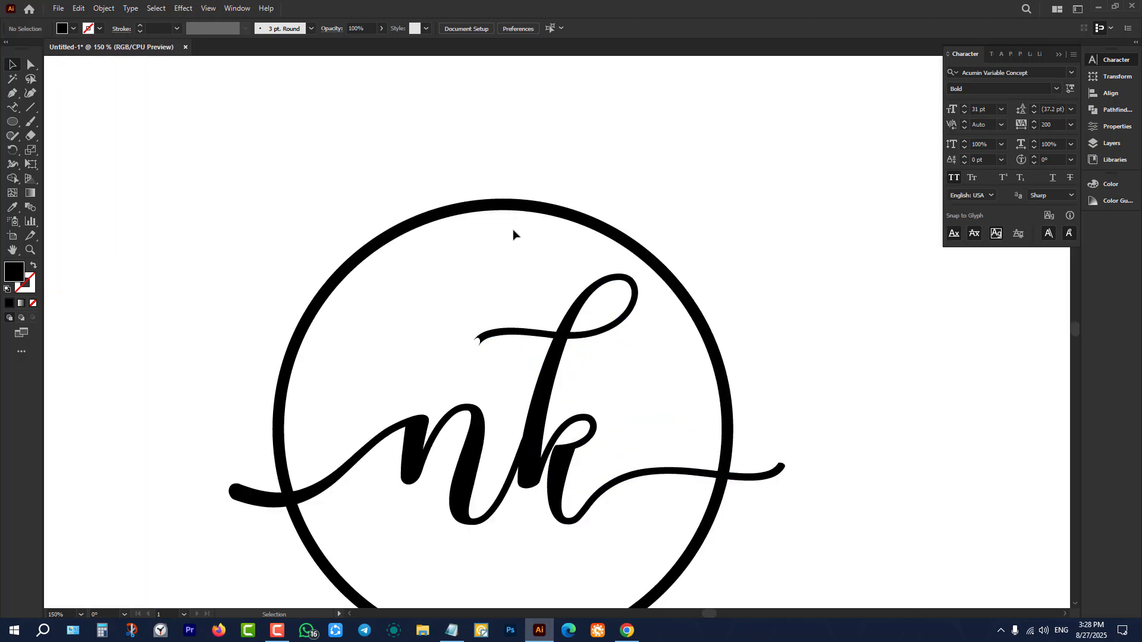
pyautogui.scroll(-2, 484, 208)
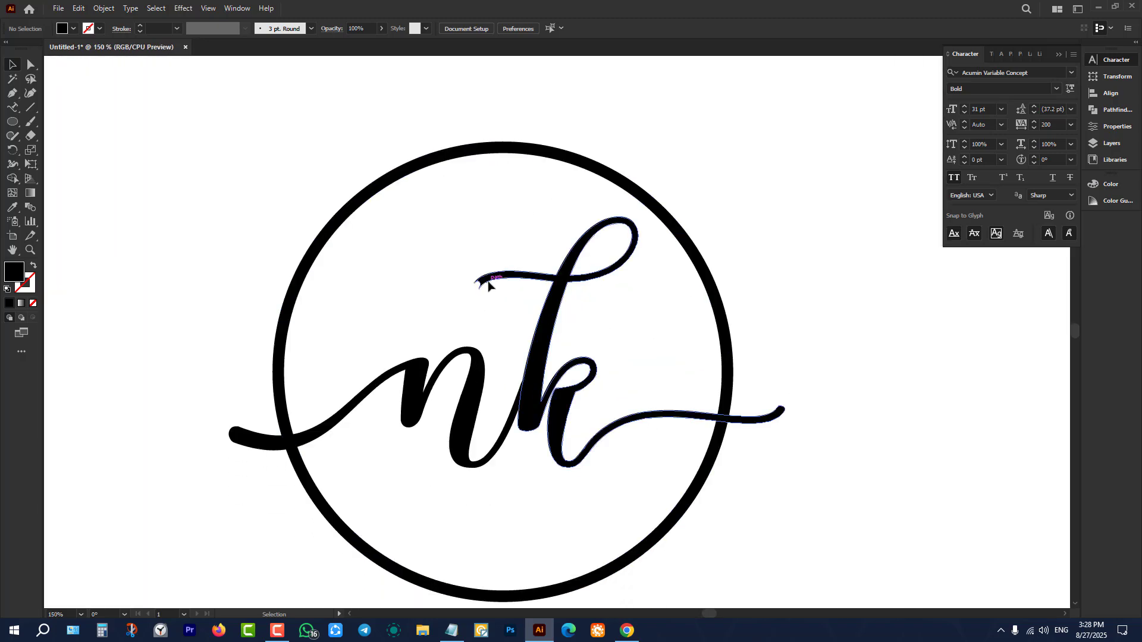
pyautogui.click(541, 347)
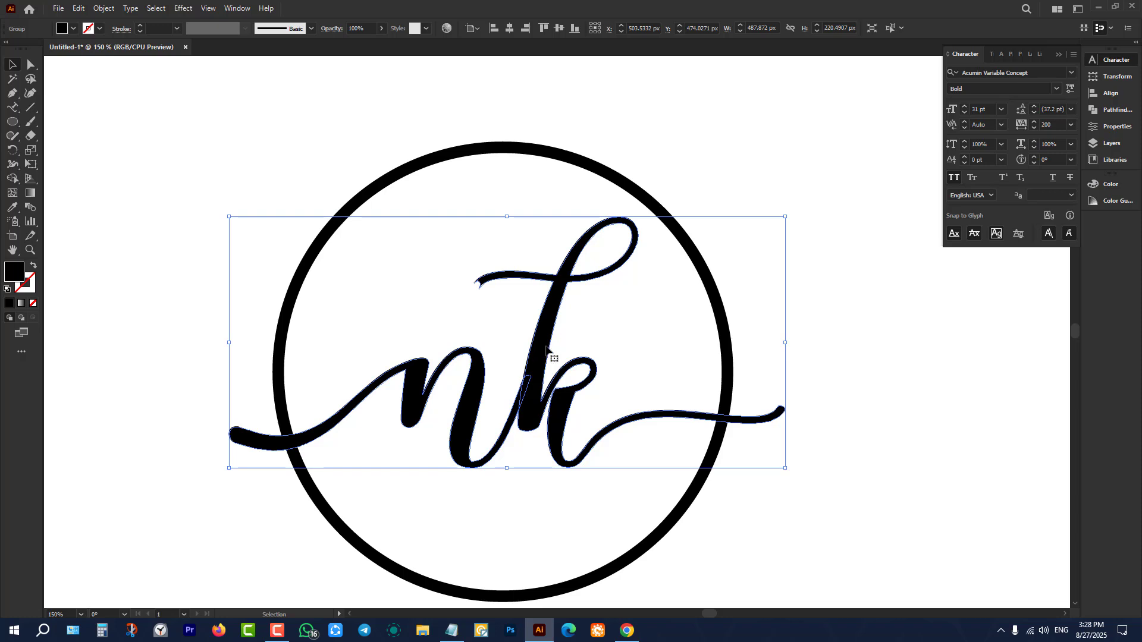
pyautogui.click(103, 9)
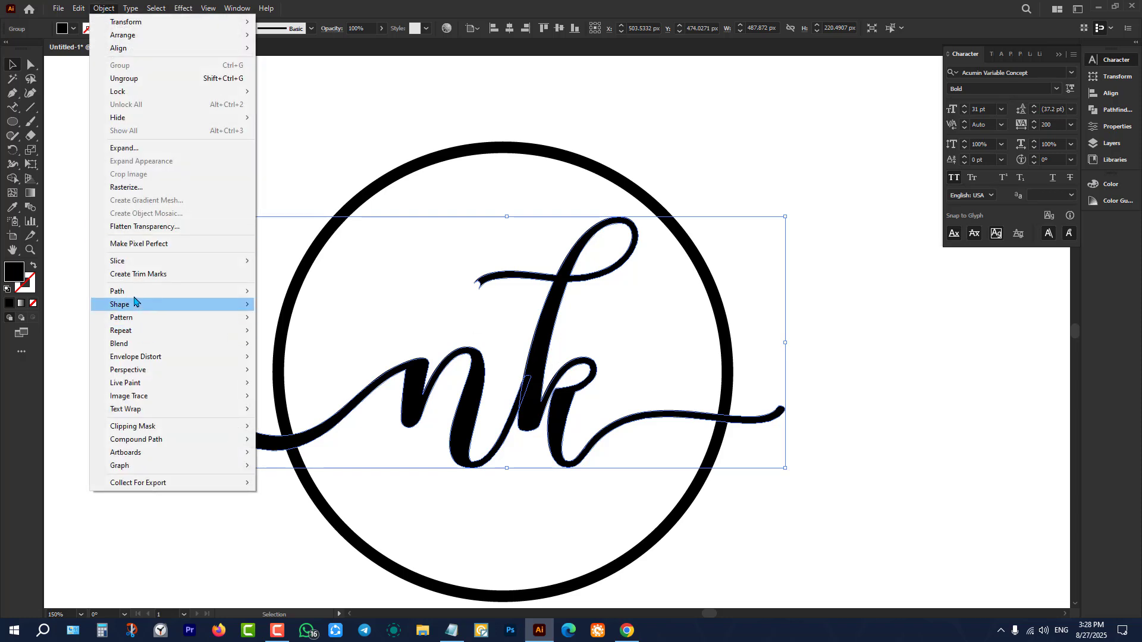
pyautogui.moveTo(133, 292)
pyautogui.click(303, 335)
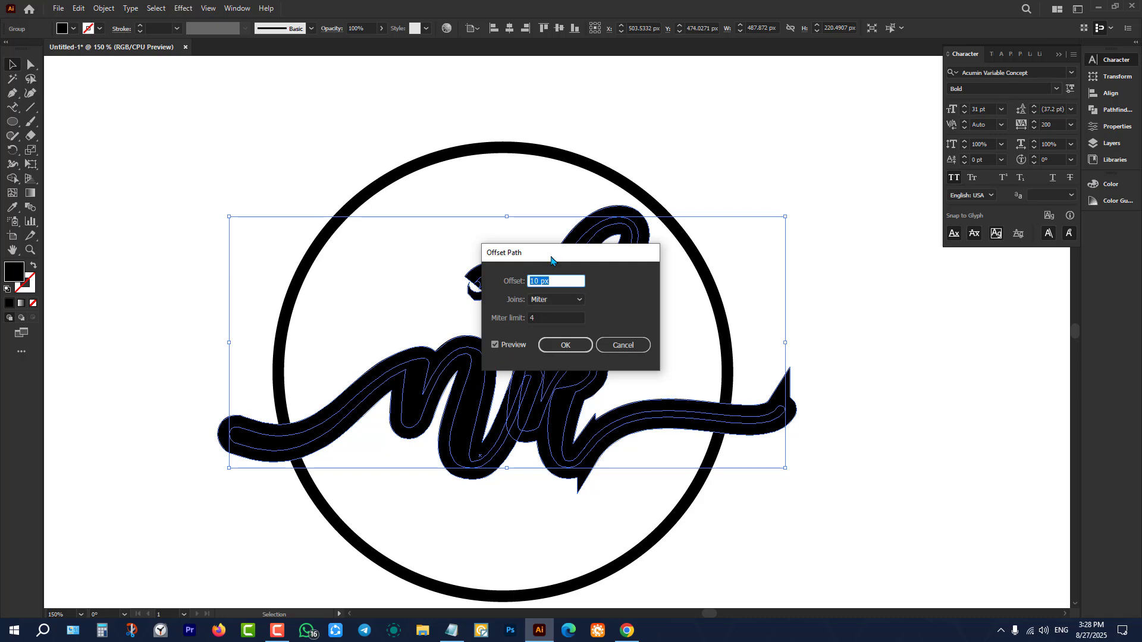
pyautogui.moveTo(553, 254); pyautogui.dragTo(773, 150)
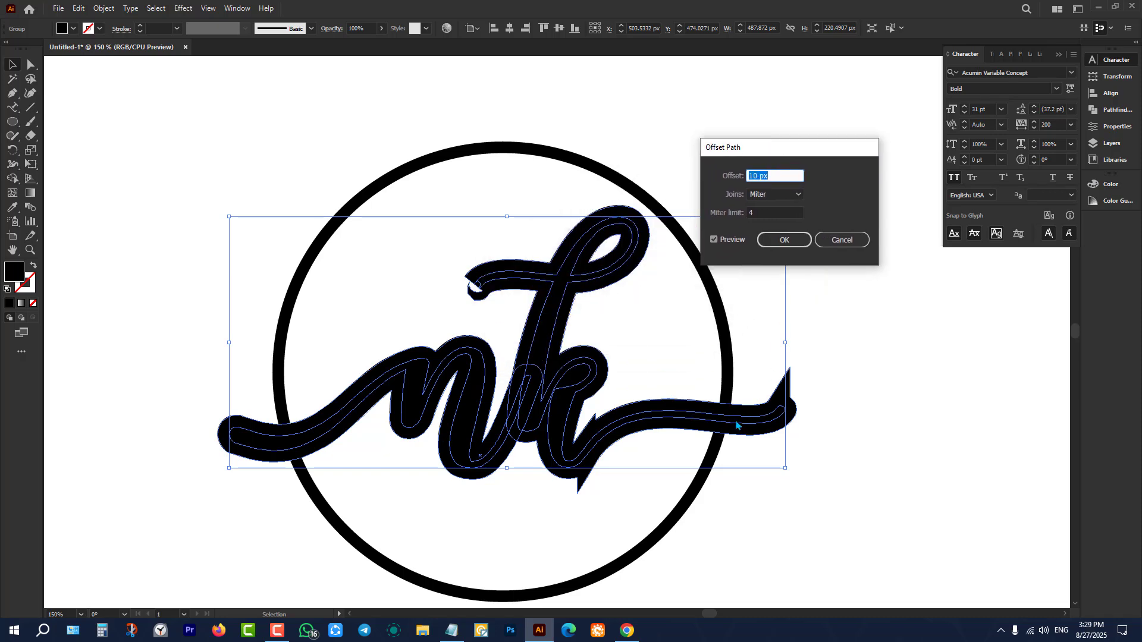
pyautogui.press('Up')
pyautogui.press('Up')
pyautogui.press('Up')
pyautogui.press('Up')
pyautogui.press('Up')
pyautogui.press('Up')
pyautogui.press('Up')
pyautogui.press('Up')
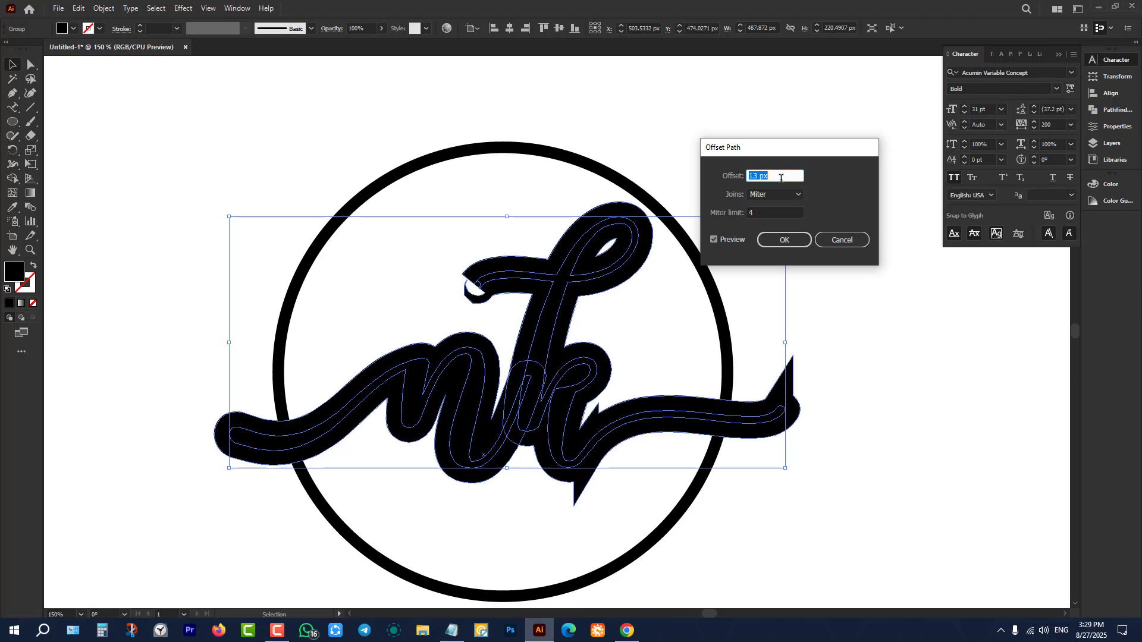
pyautogui.press('Down')
pyautogui.press('Down')
pyautogui.press('Down')
pyautogui.press('Down')
pyautogui.press('Down')
pyautogui.press('Down')
pyautogui.press('Down')
pyautogui.press('Down')
pyautogui.press('Down')
pyautogui.press('Down')
pyautogui.press('Down')
pyautogui.press('Down')
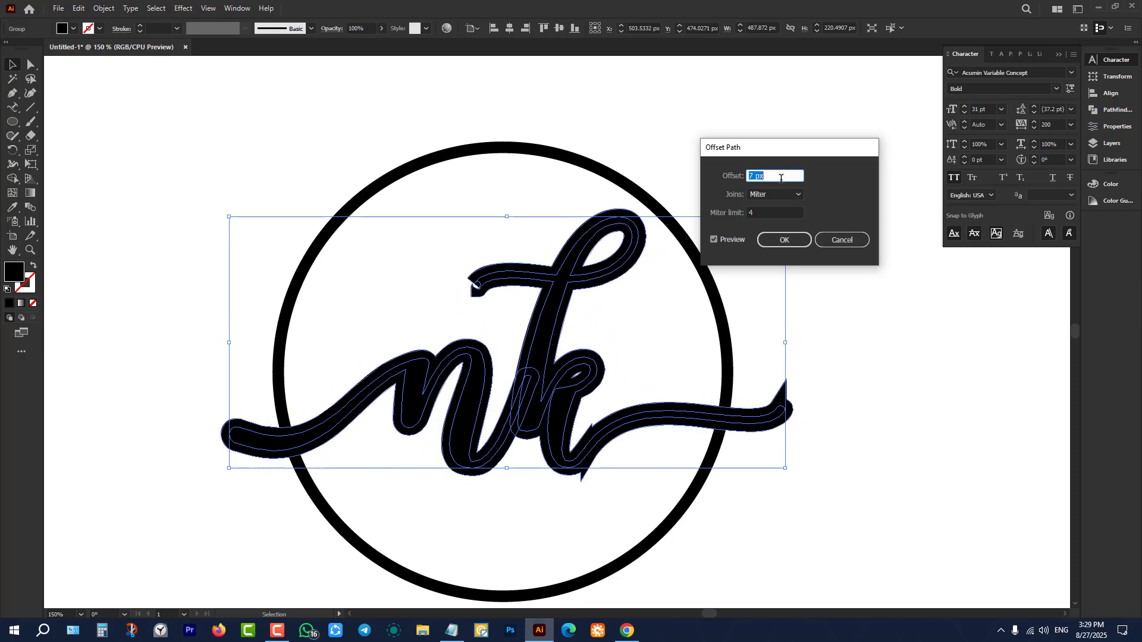
pyautogui.press('Down')
pyautogui.press('Down')
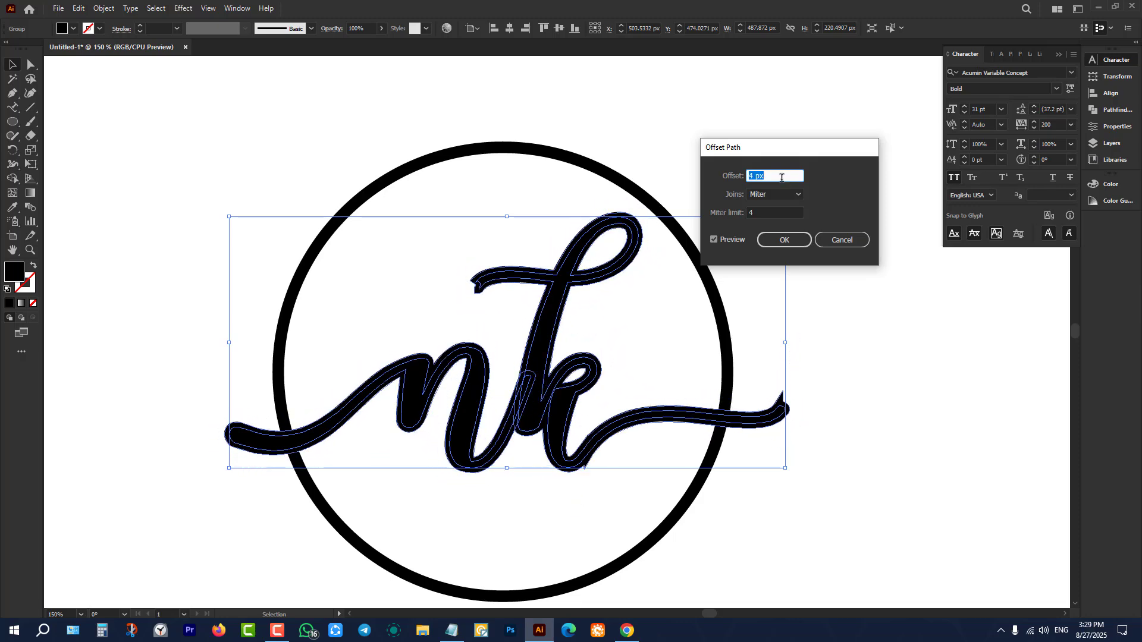
pyautogui.press('Up')
pyautogui.press('Up')
pyautogui.press('Up')
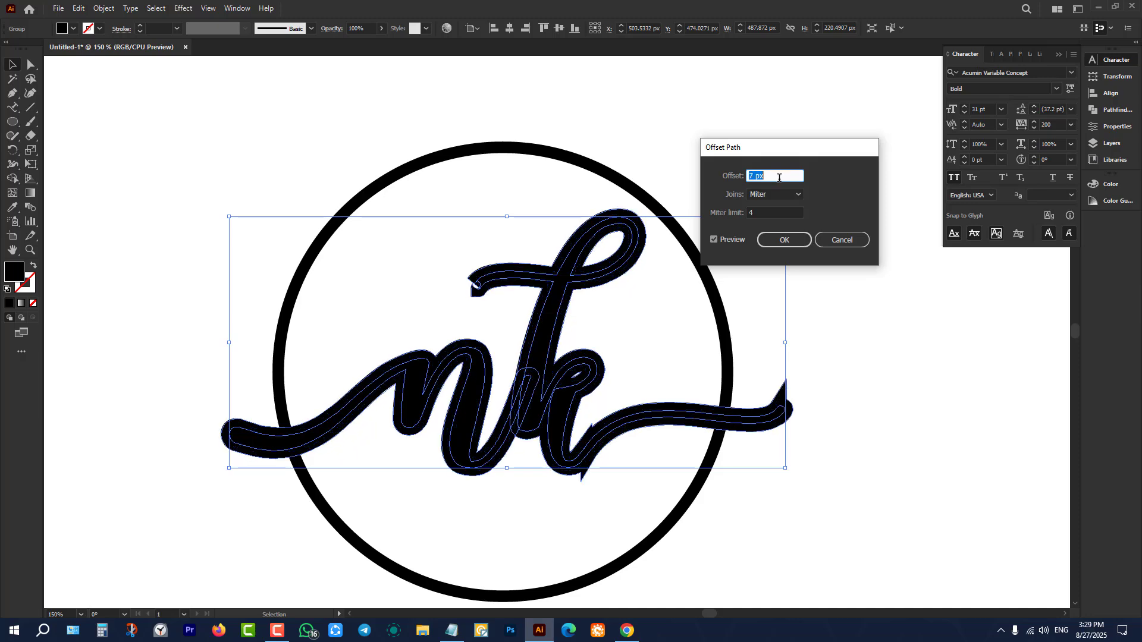
pyautogui.press('Up')
pyautogui.press('Up')
pyautogui.press('Up')
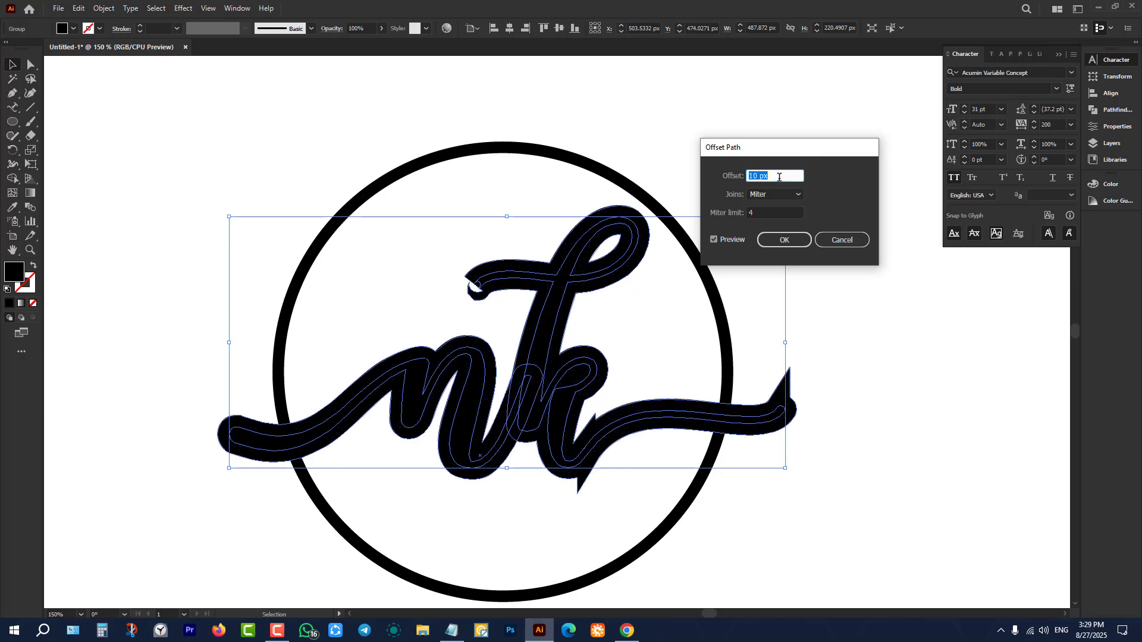
pyautogui.press('Down')
pyautogui.press('Down')
pyautogui.press('Down')
pyautogui.press('Down')
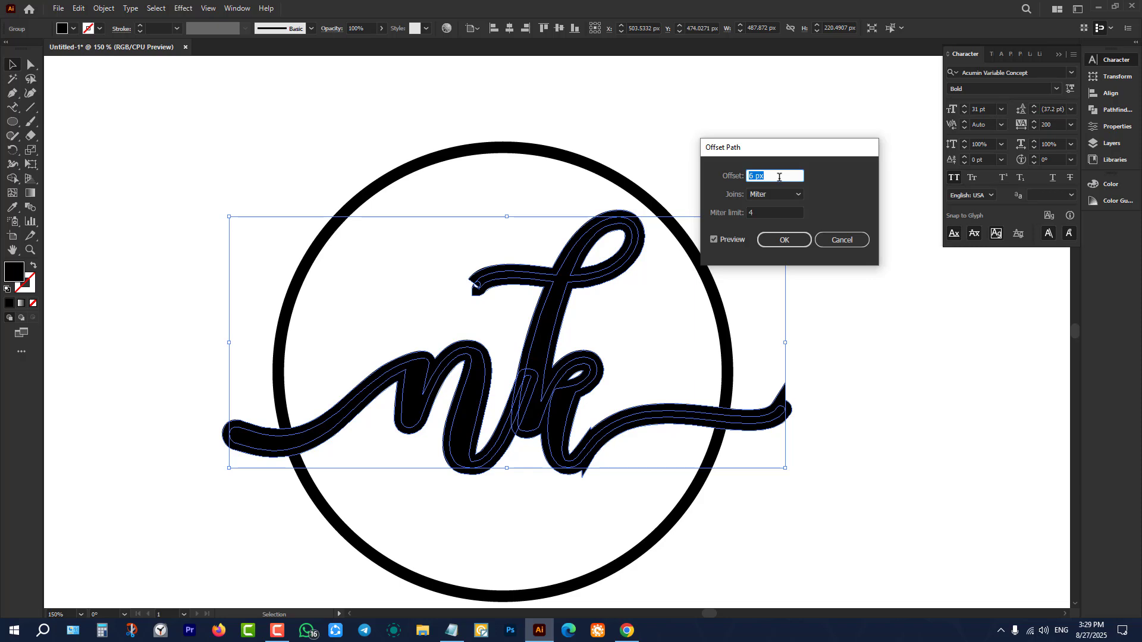
pyautogui.press('Up')
pyautogui.press('Up')
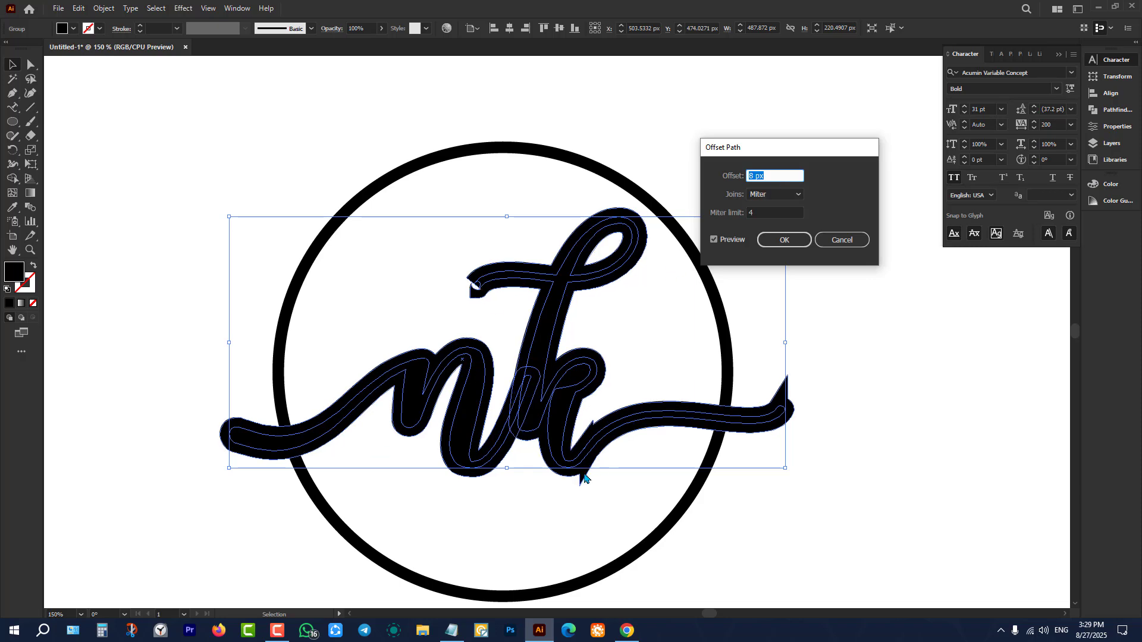
pyautogui.click(791, 240)
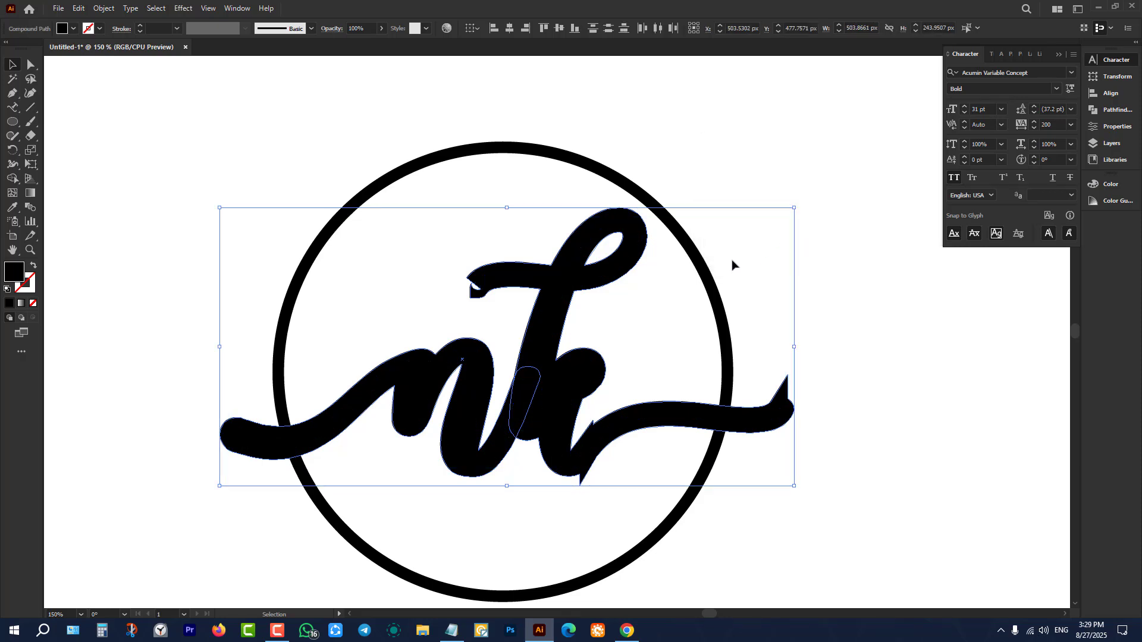
# - Cut gaps in the ring where the lettering's swashes cross it by removing the offset shapes and overlaps with Shape Builder, and deselect
pyautogui.keyDown('shift'); pyautogui.click(684, 238); pyautogui.keyUp('shift')
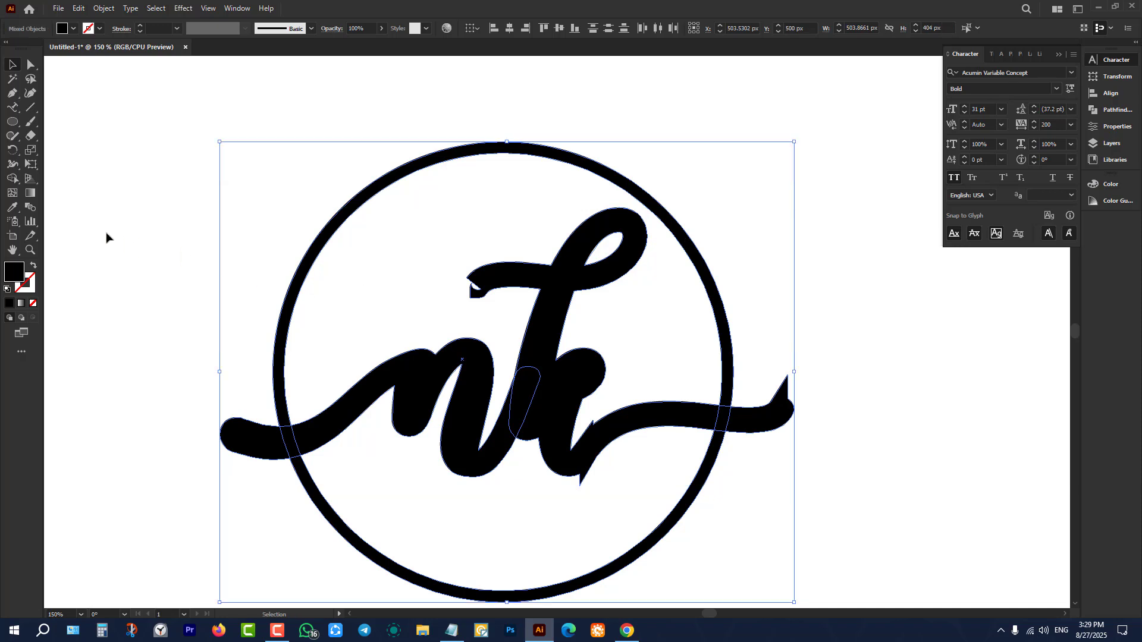
pyautogui.click(10, 184)
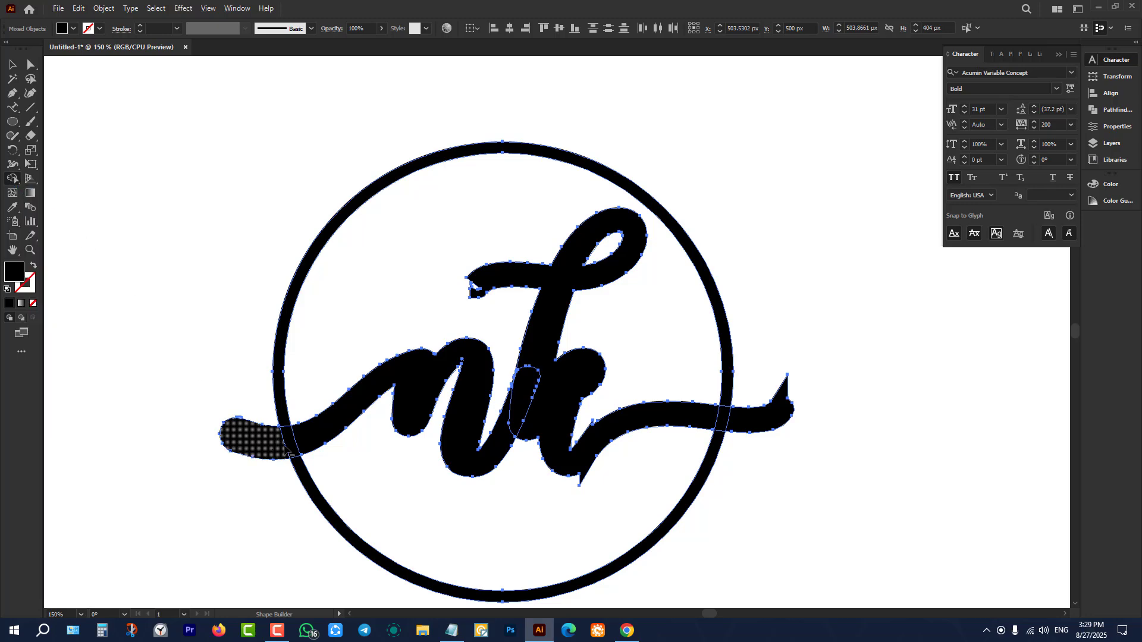
pyautogui.moveTo(288, 453)
pyautogui.mouseDown()
pyautogui.moveTo(379, 387)
pyautogui.moveTo(445, 371)
pyautogui.moveTo(519, 387)
pyautogui.moveTo(581, 381)
pyautogui.moveTo(579, 284)
pyautogui.moveTo(527, 277)
pyautogui.moveTo(570, 368)
pyautogui.moveTo(651, 433)
pyautogui.mouseUp()
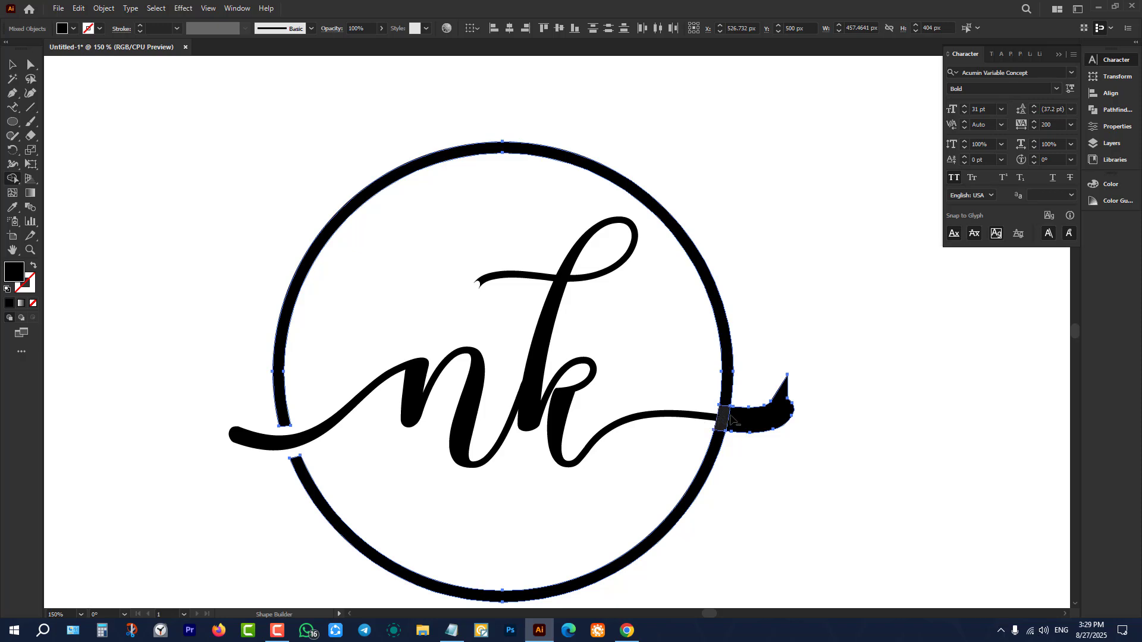
pyautogui.keyDown('alt'); pyautogui.click(755, 421); pyautogui.keyUp('alt')
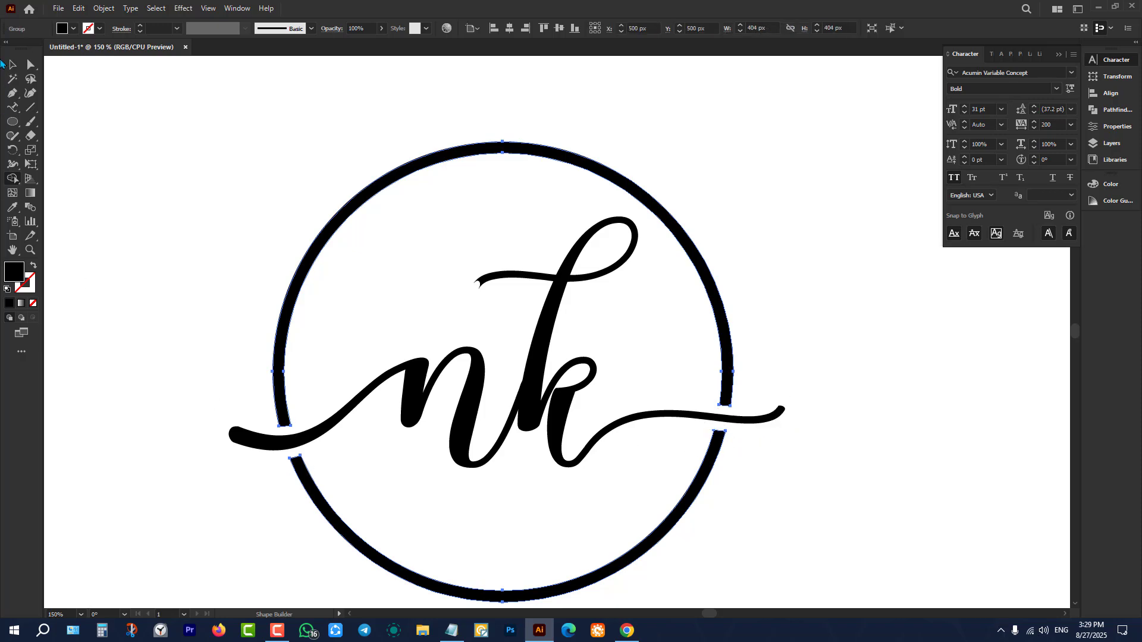
pyautogui.click(12, 64)
pyautogui.click(209, 301)
# - Try shifting the cut ring slightly at the gap around the "n" swash, undo the move and deselect
pyautogui.scroll(-2, 219, 302)
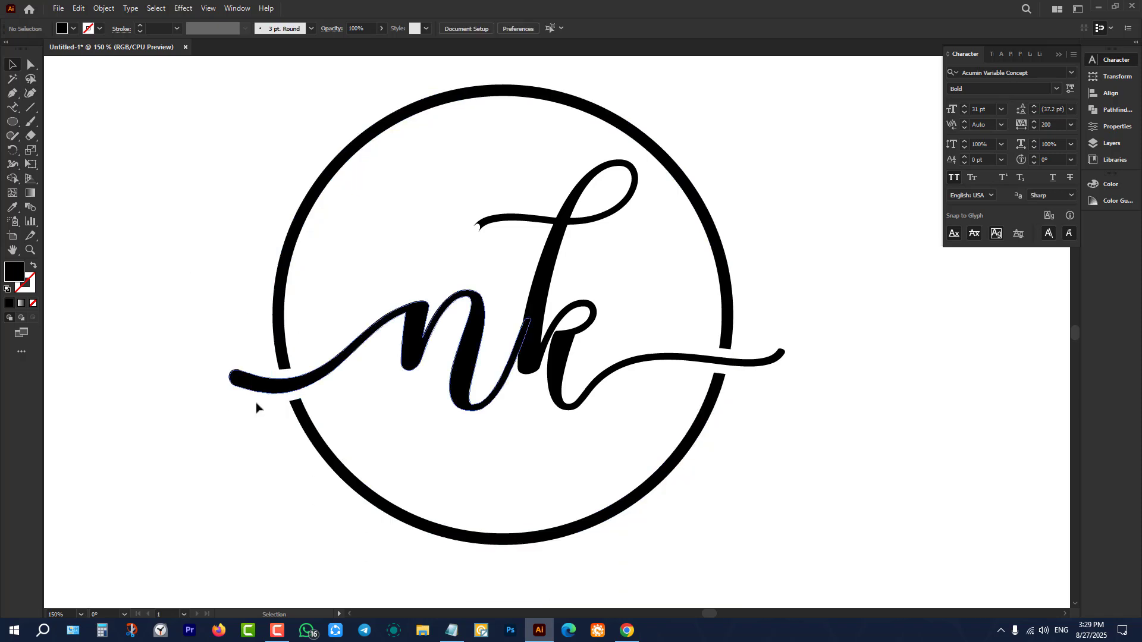
pyautogui.scroll(6, 255, 407)
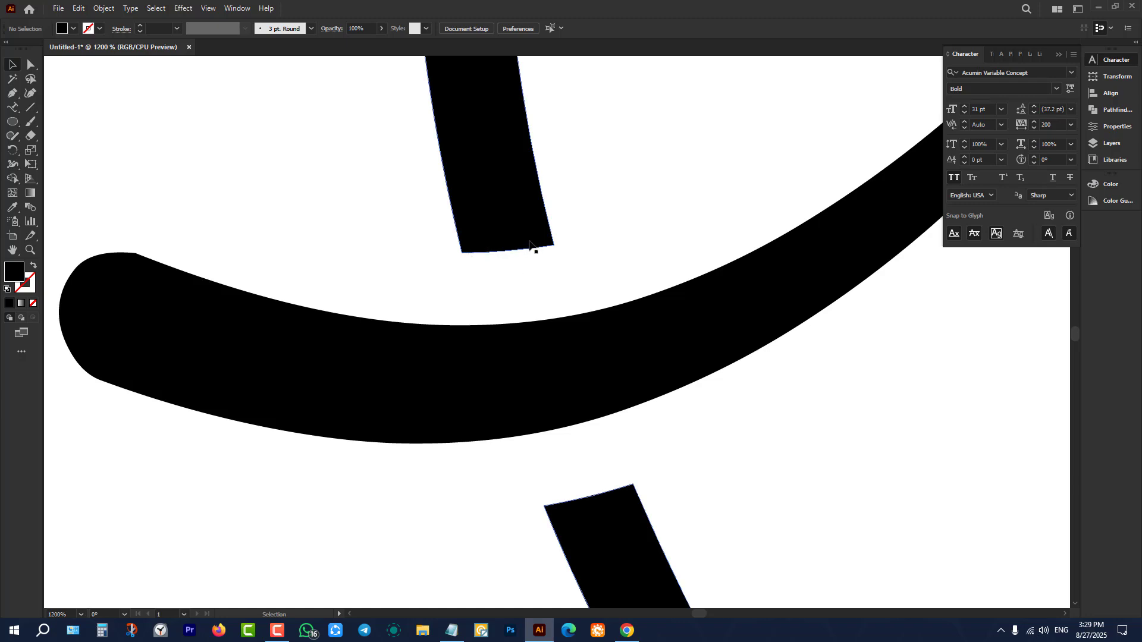
pyautogui.scroll(-3, 563, 373)
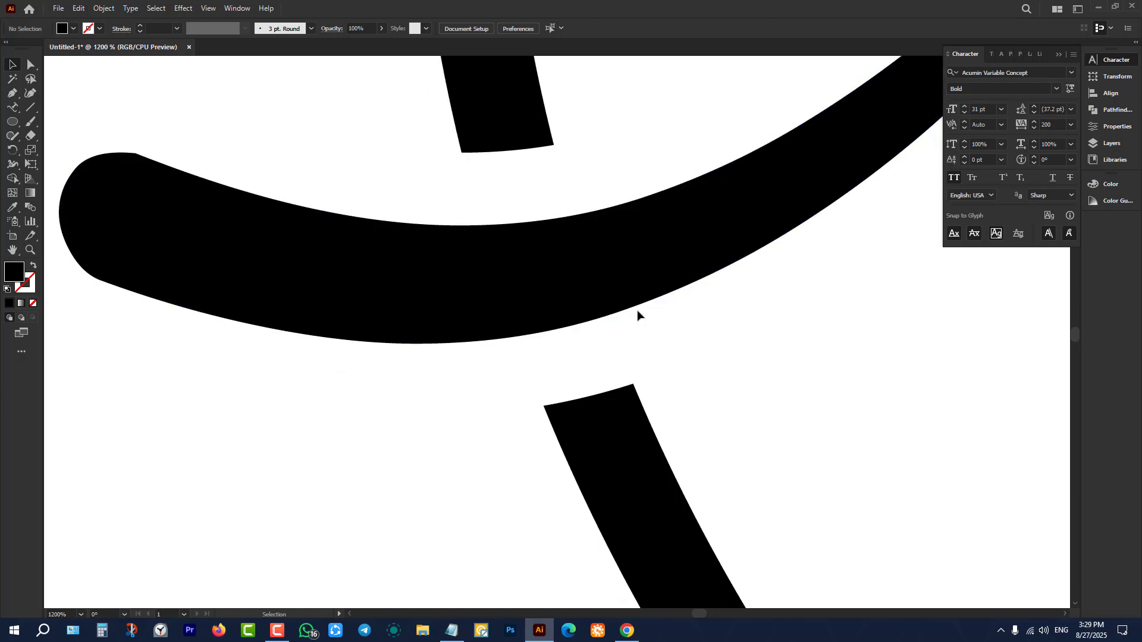
pyautogui.scroll(2, 564, 370)
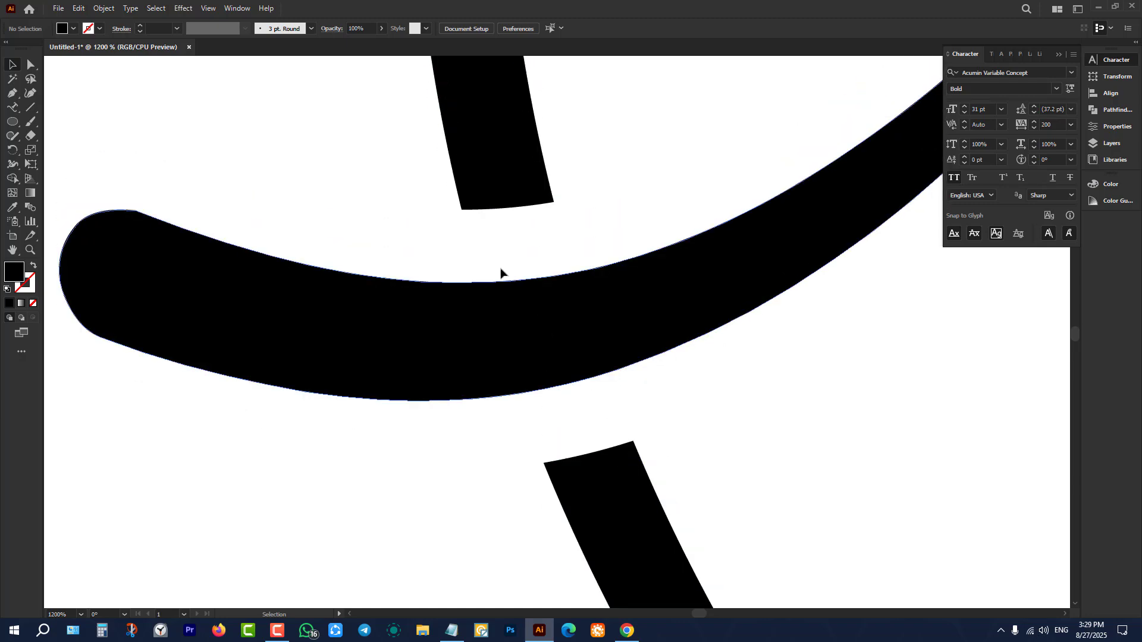
pyautogui.moveTo(489, 205); pyautogui.dragTo(508, 197)
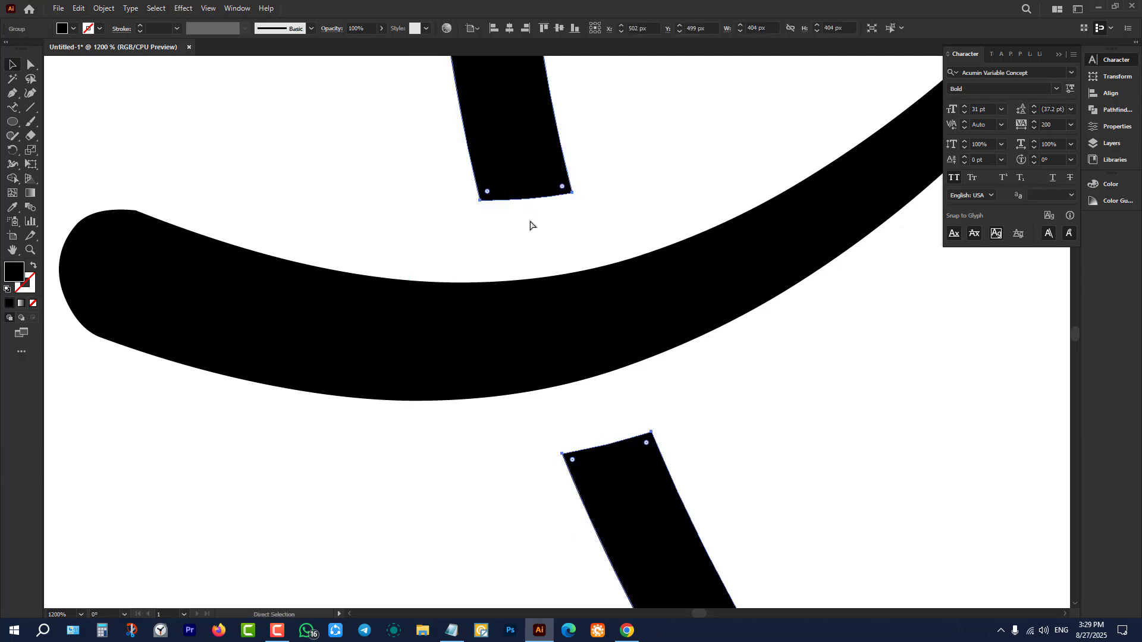
pyautogui.hotkey('ctrl', 'z')
pyautogui.click(564, 234)
# - Examine the gaps where both swashes cross the ring and compare the "nk" logo with the gold reference logo
pyautogui.scroll(-8, 410, 337)
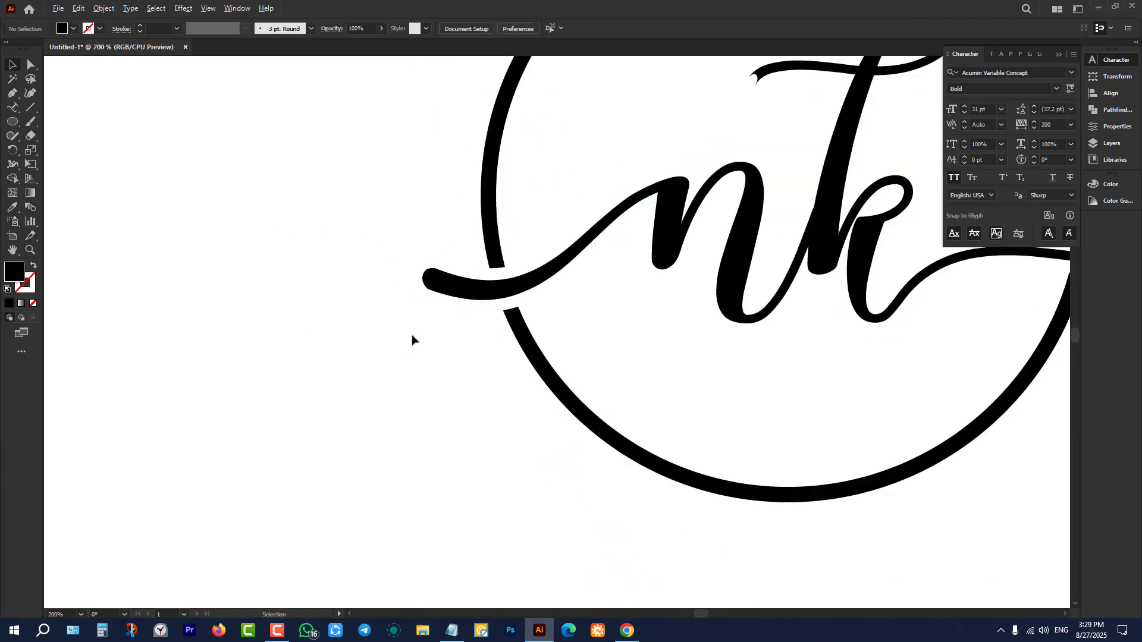
pyautogui.scroll(6, 788, 288)
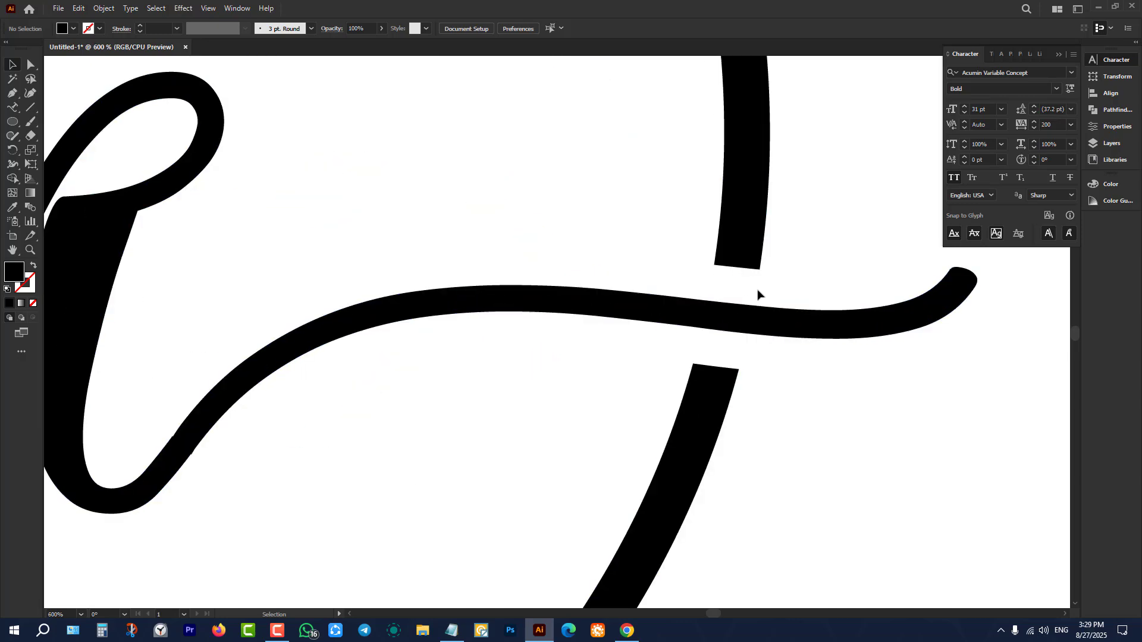
pyautogui.scroll(-4, 751, 277)
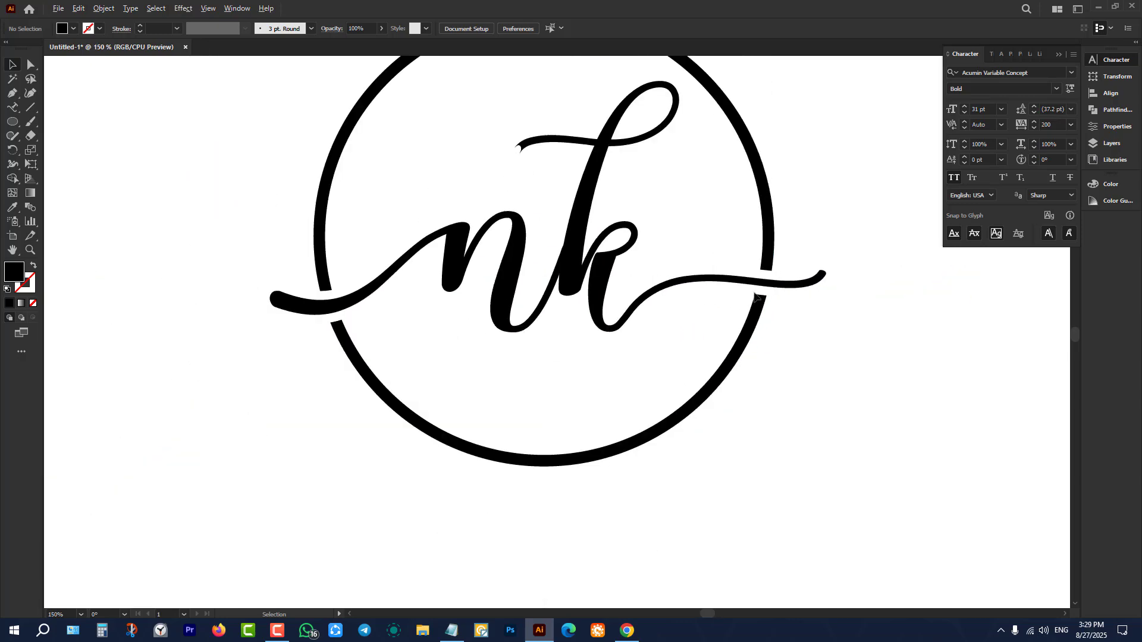
pyautogui.scroll(-2, 598, 364)
pyautogui.scroll(1, 711, 300)
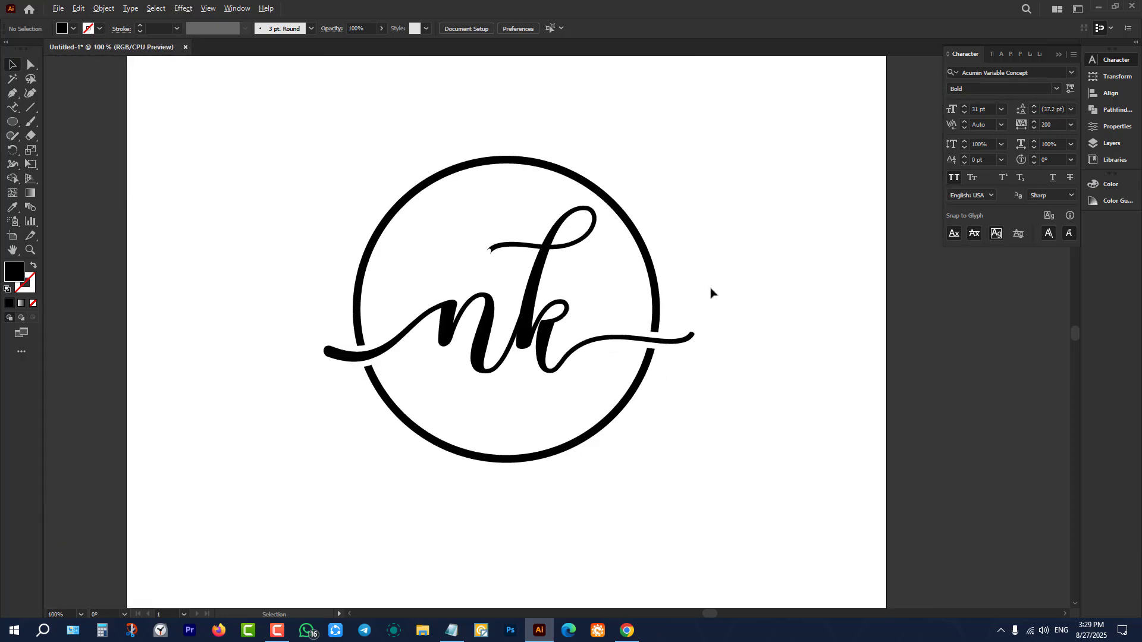
pyautogui.scroll(-3, 708, 291)
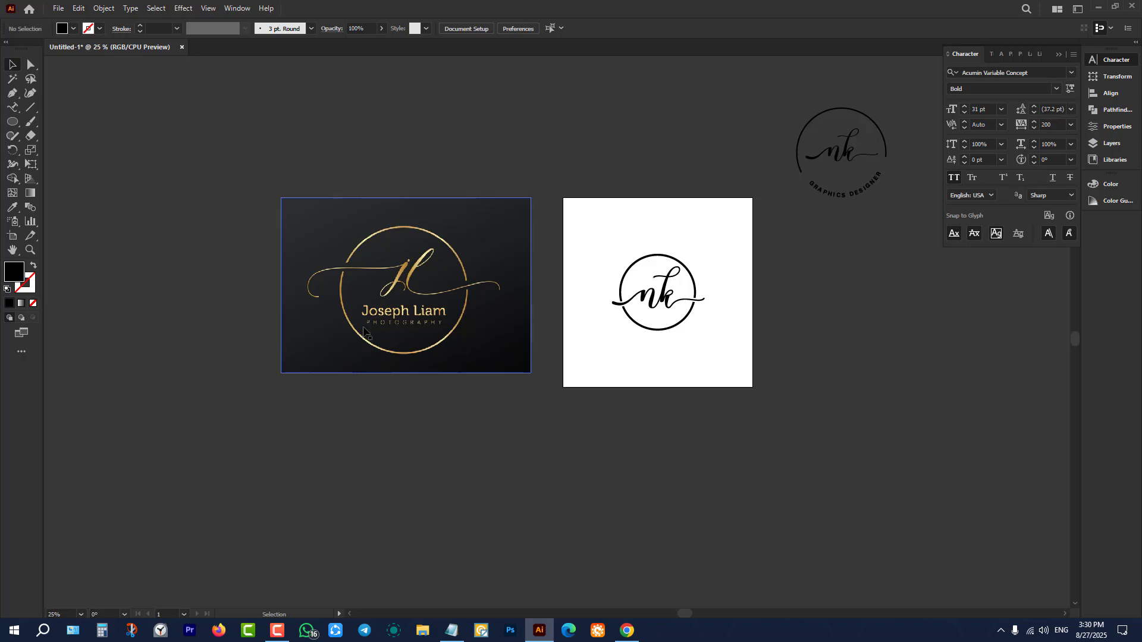
pyautogui.scroll(3, 397, 325)
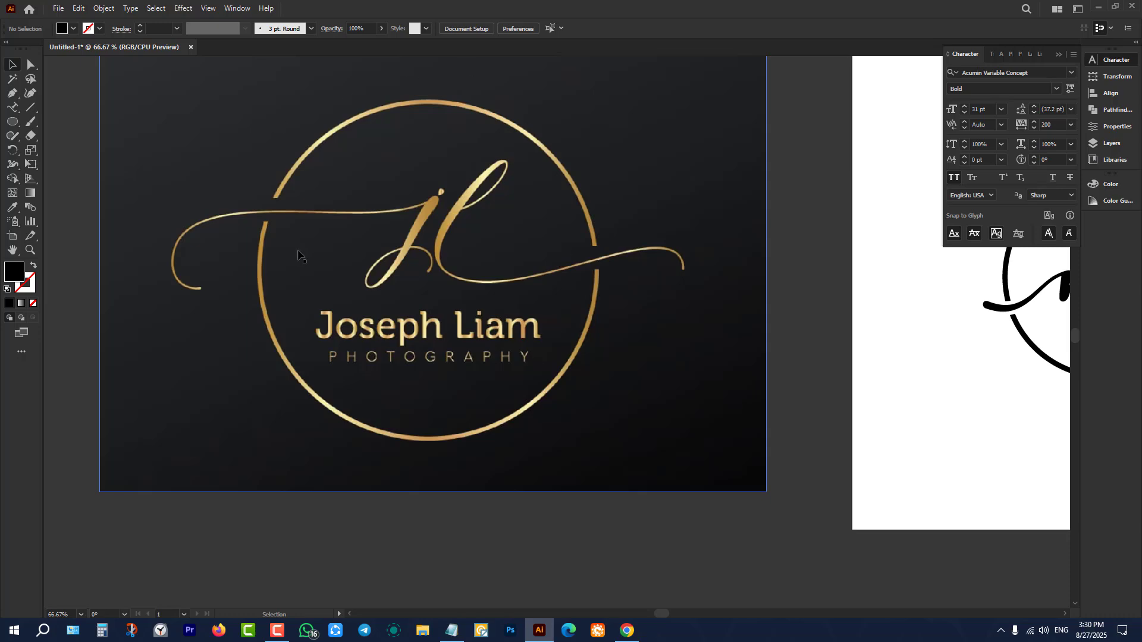
pyautogui.scroll(-4, 302, 261)
pyautogui.scroll(5, 546, 274)
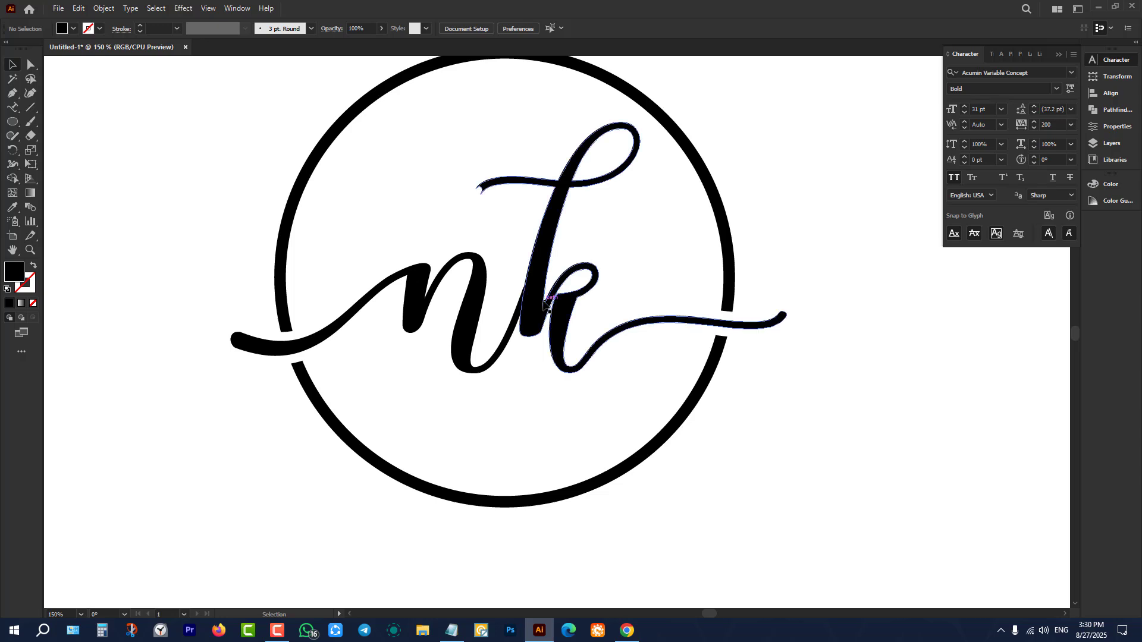
pyautogui.scroll(2, 458, 254)
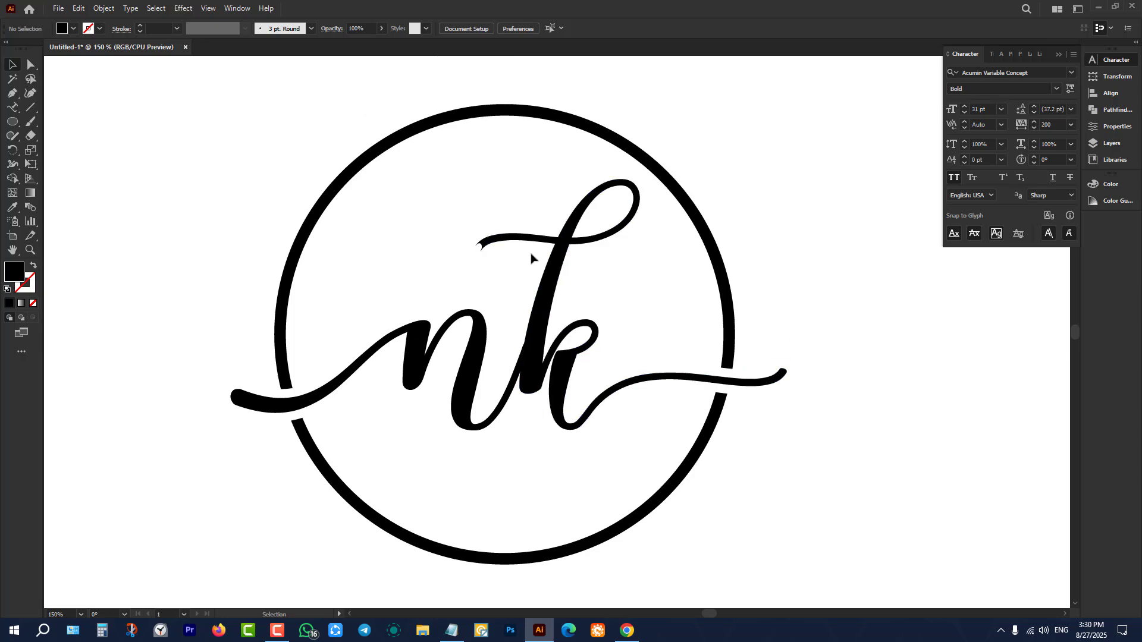
pyautogui.scroll(-5, 752, 237)
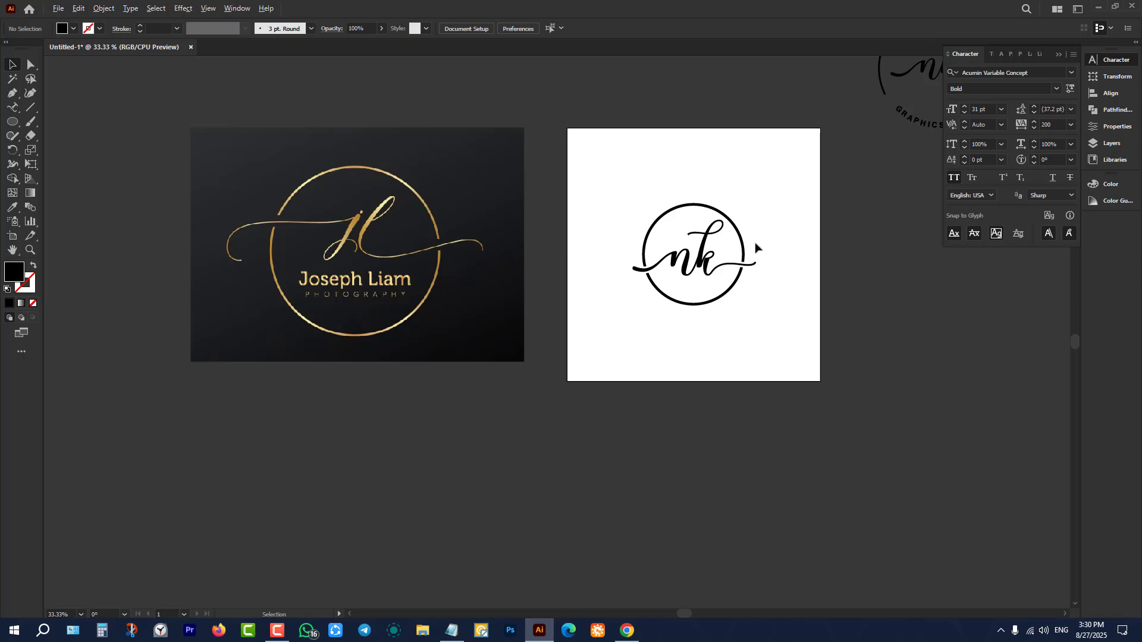
pyautogui.hotkey('ctrl', '1')
pyautogui.scroll(-3, 773, 247)
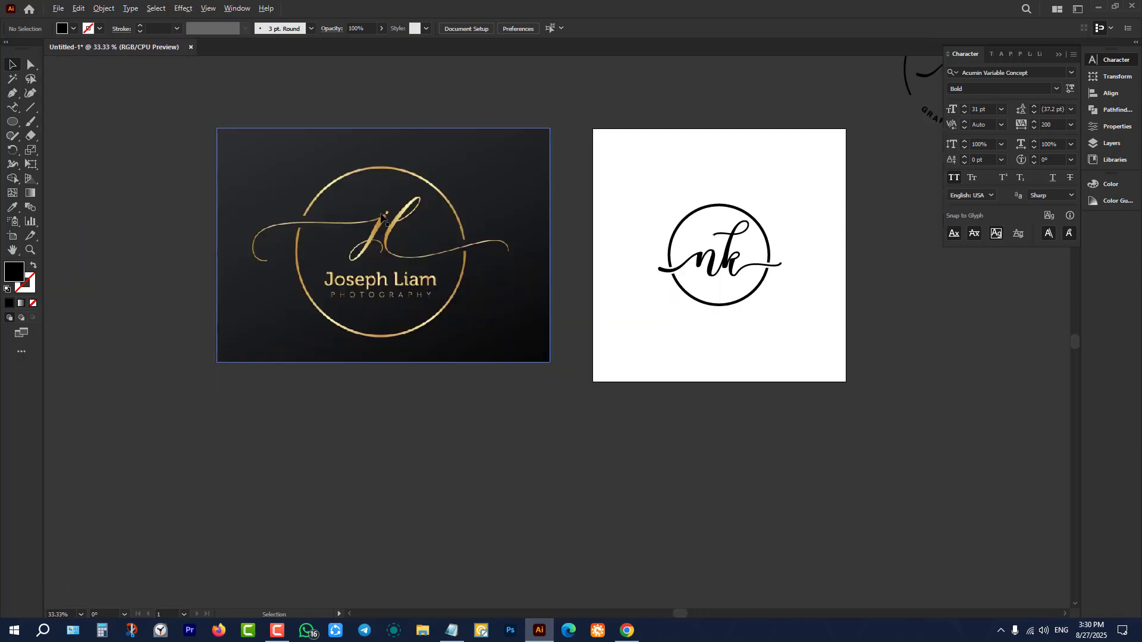
pyautogui.scroll(2, 356, 196)
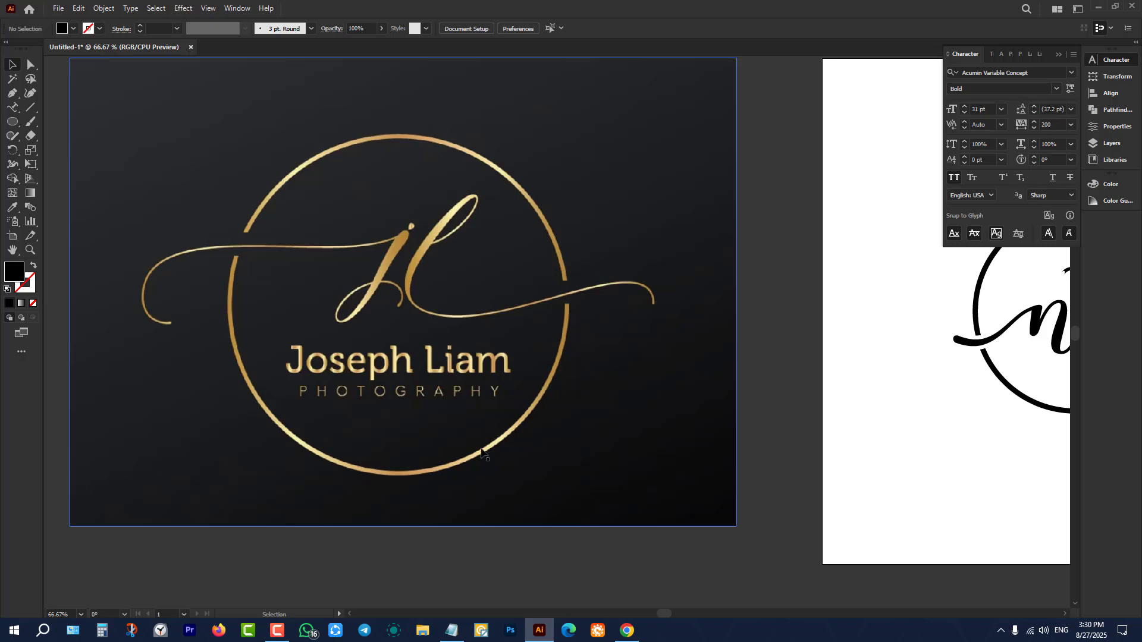
pyautogui.scroll(-3, 321, 330)
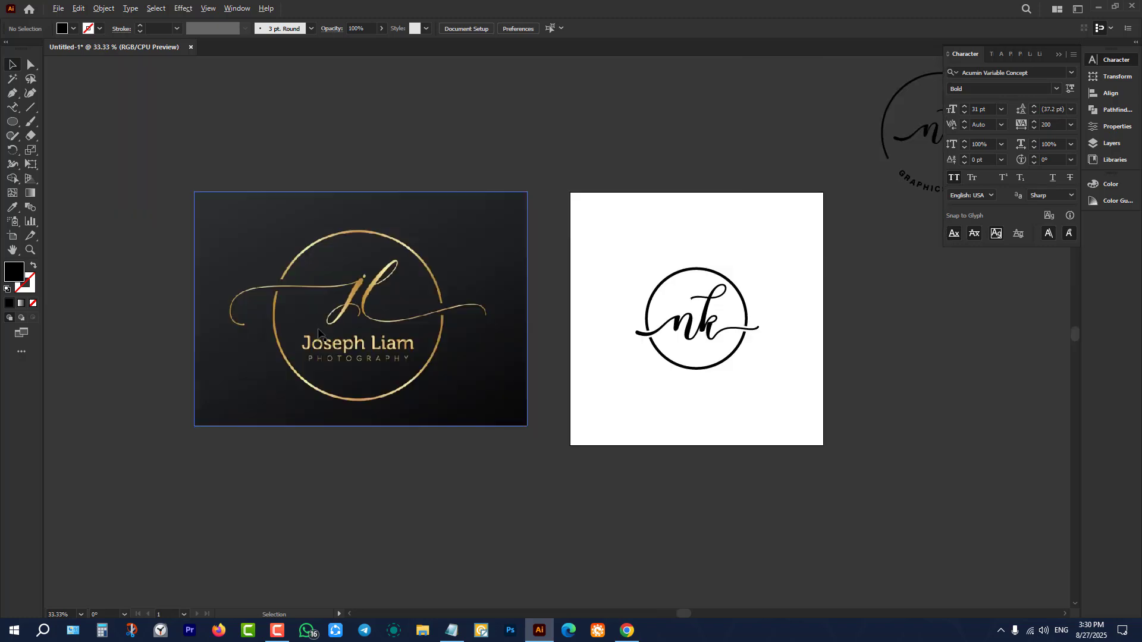
# - Select the "nk" lettering with its ring and apply a white-to-black linear gradient to the ring with the Gradient tool
pyautogui.scroll(3, 573, 356)
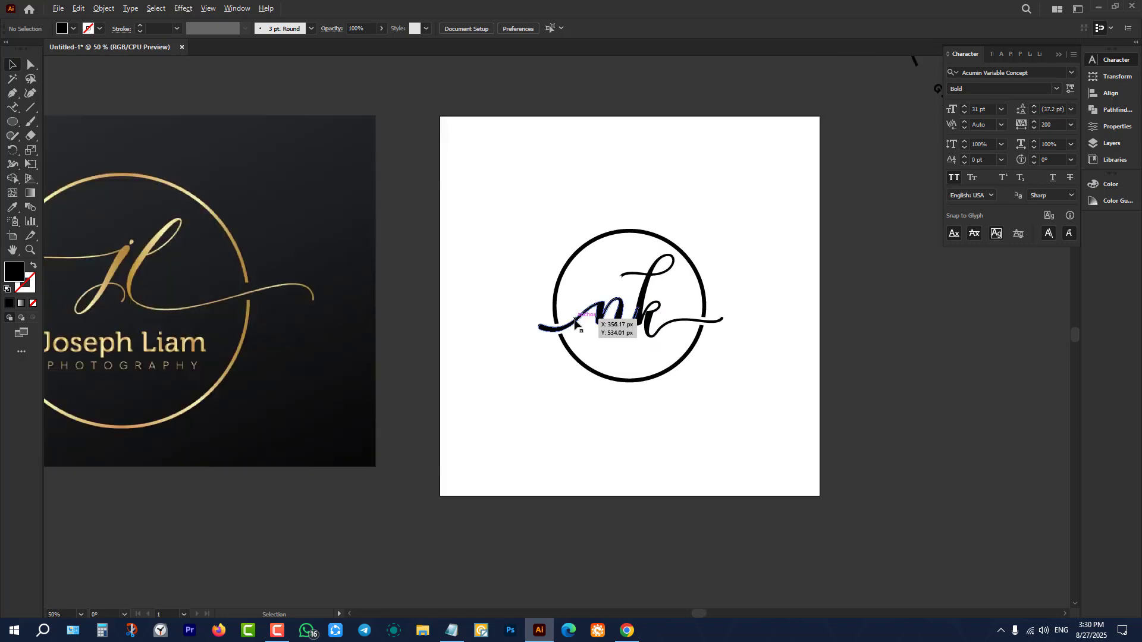
pyautogui.moveTo(723, 232); pyautogui.dragTo(458, 395)
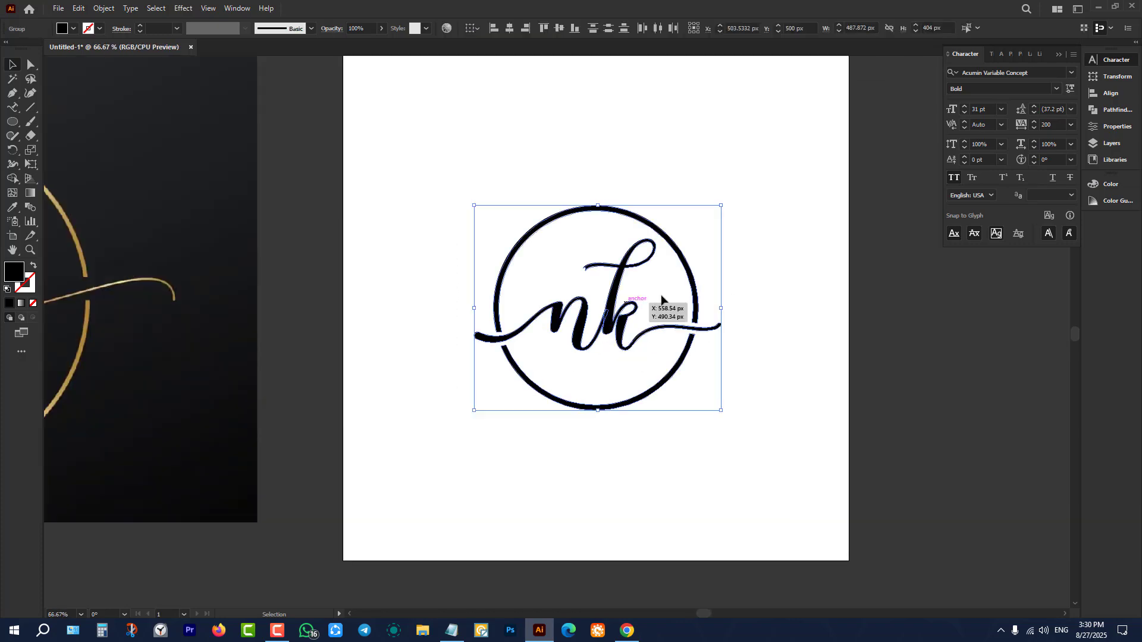
pyautogui.scroll(-1, 752, 301)
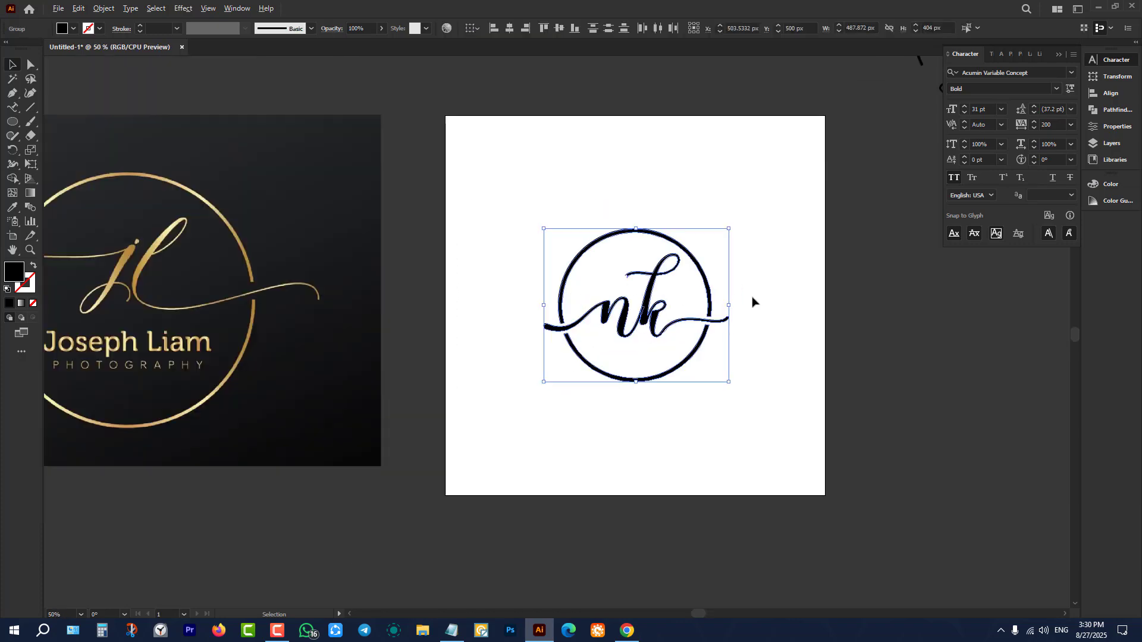
pyautogui.click(31, 196)
pyautogui.scroll(-1, 727, 306)
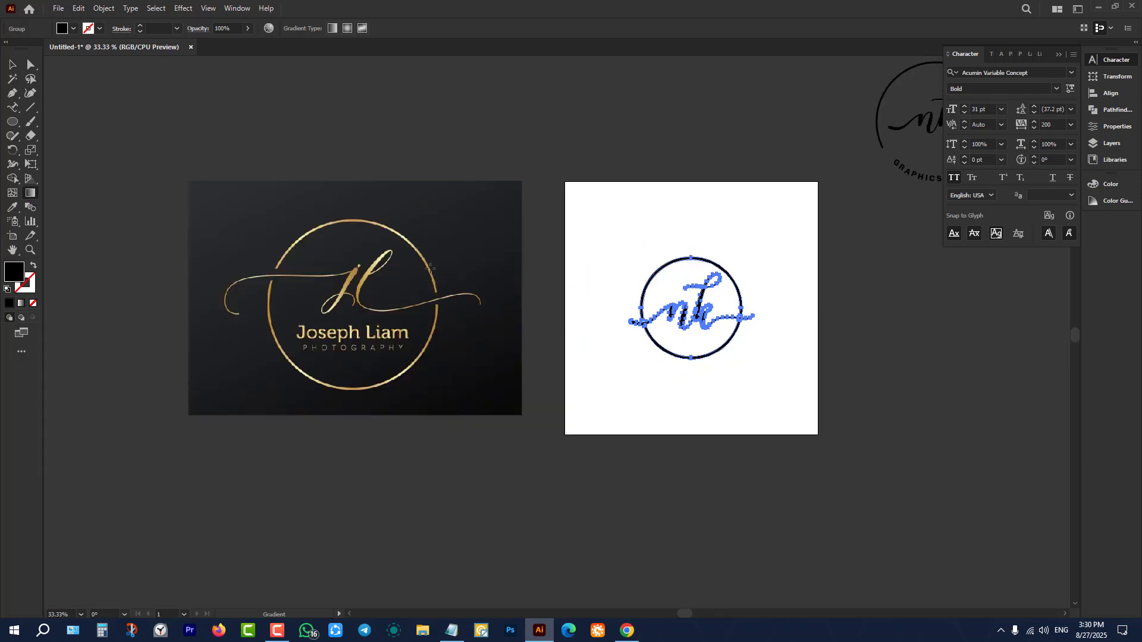
pyautogui.scroll(1, 400, 266)
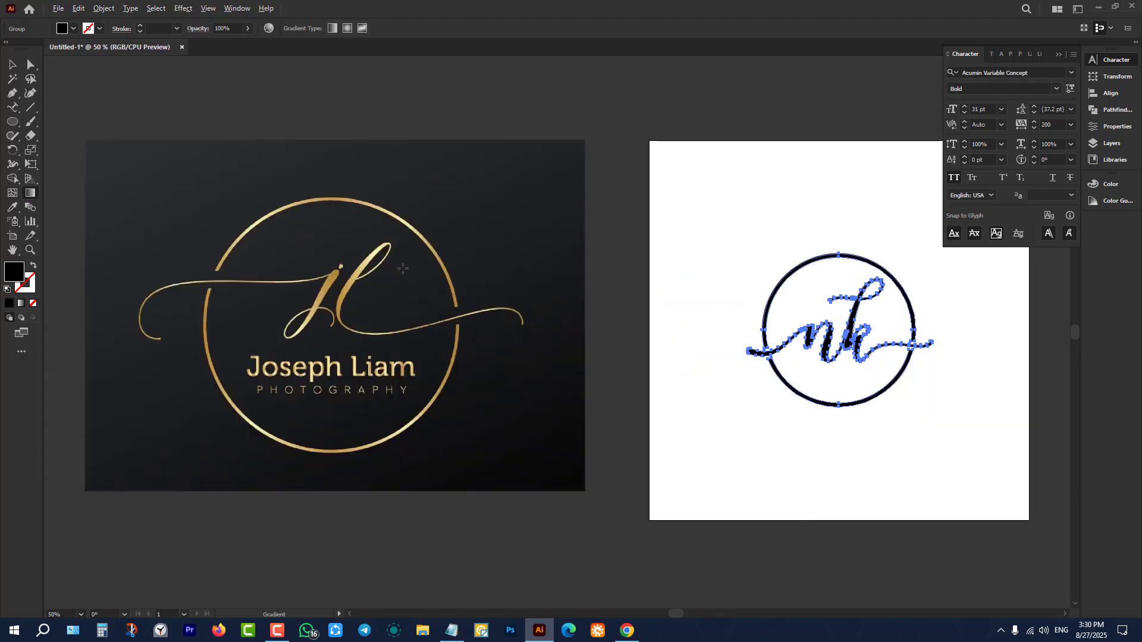
pyautogui.click(773, 300)
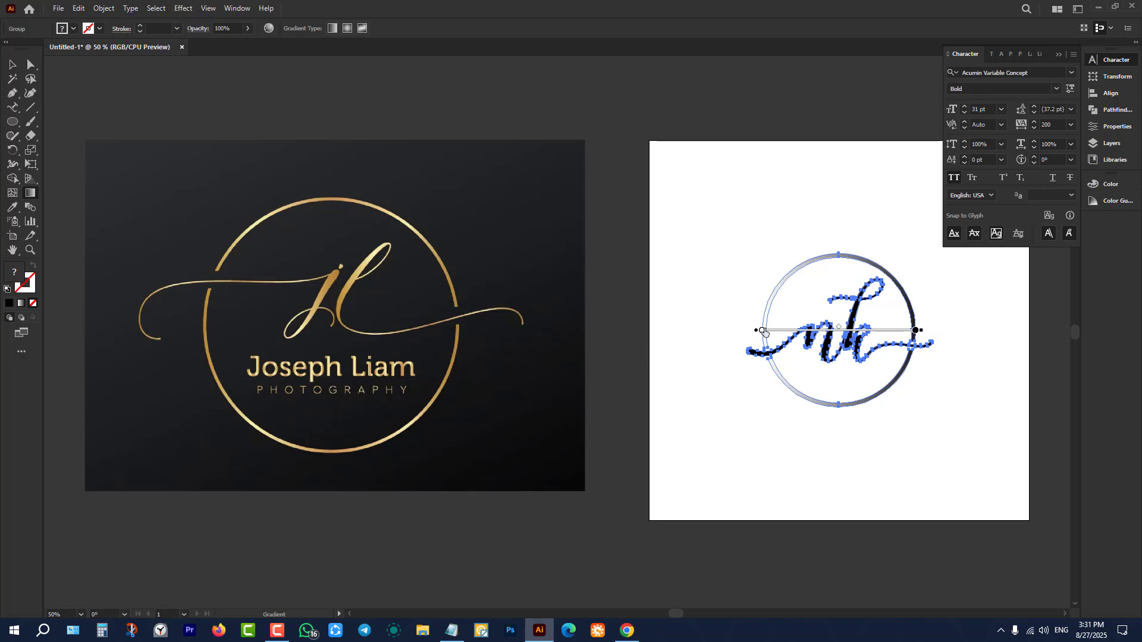
pyautogui.click(763, 332)
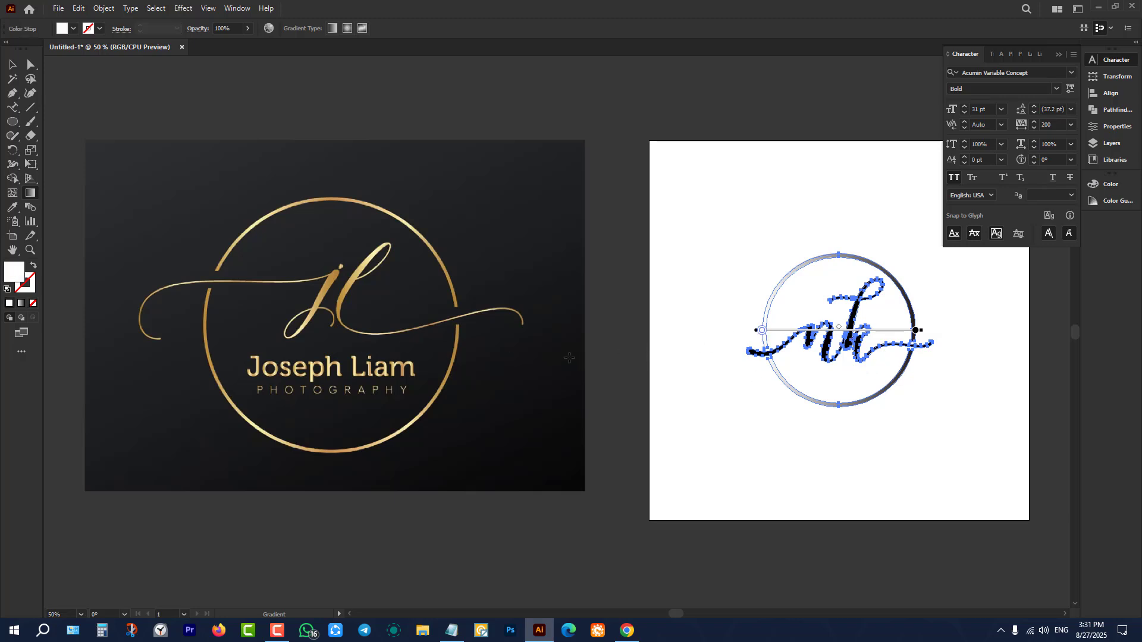
pyautogui.doubleClick(762, 331)
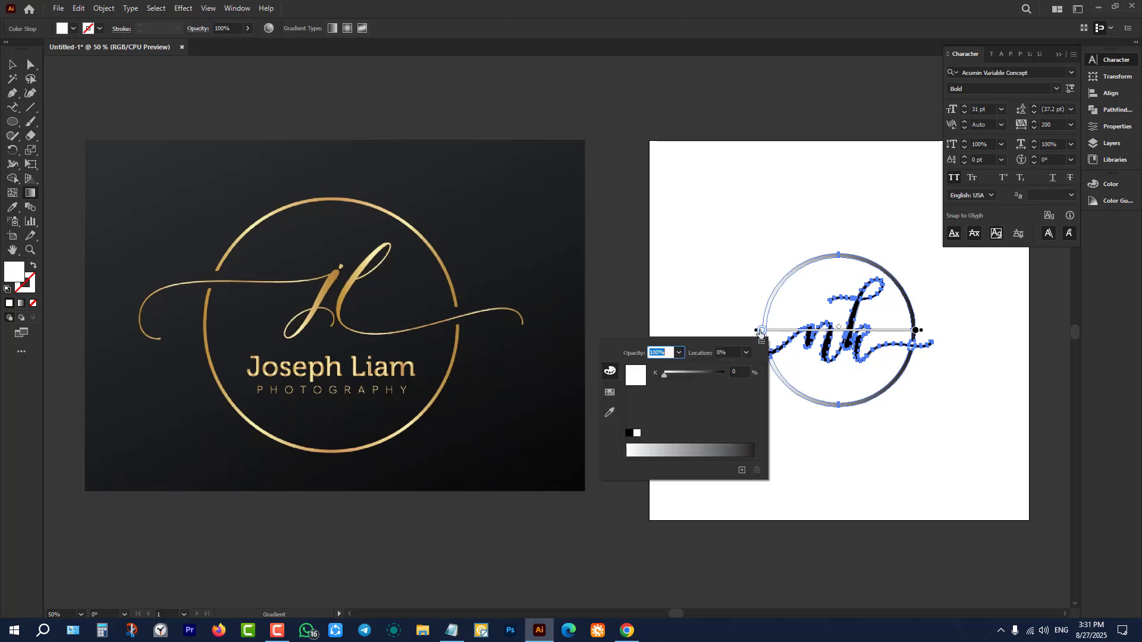
pyautogui.click(611, 415)
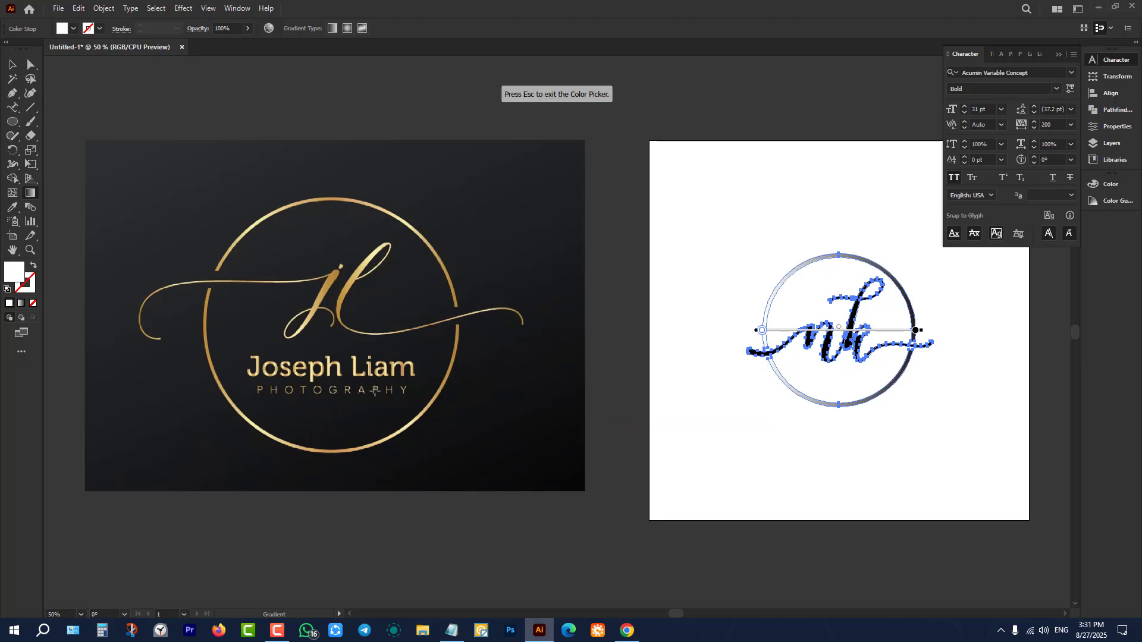
pyautogui.press('Escape')
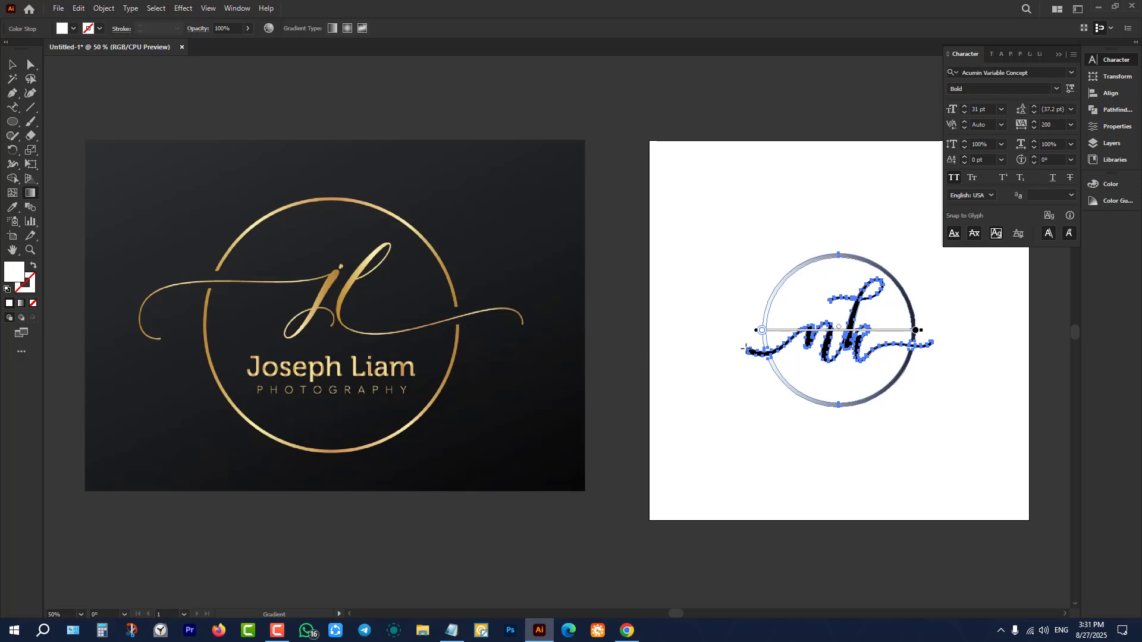
pyautogui.doubleClick(762, 331)
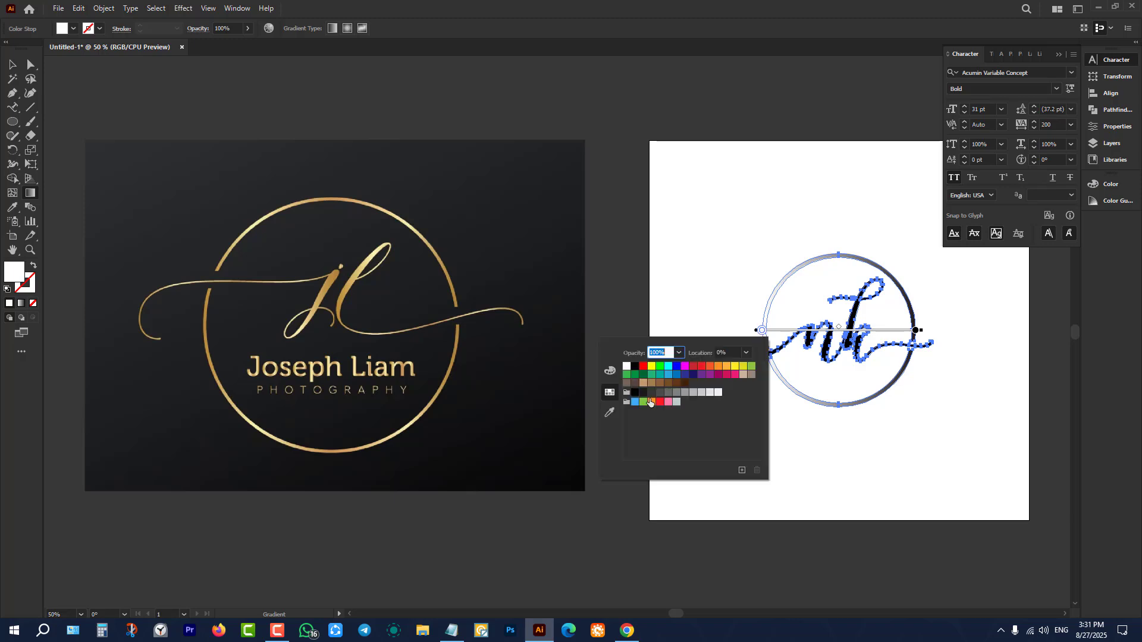
pyautogui.click(609, 413)
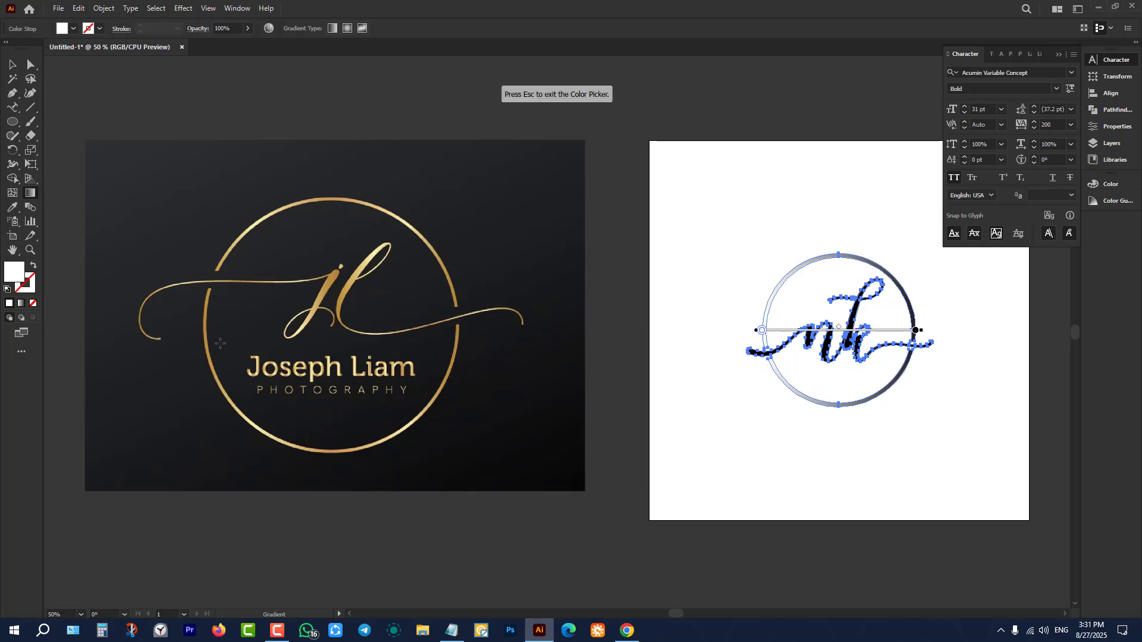
pyautogui.doubleClick(762, 332)
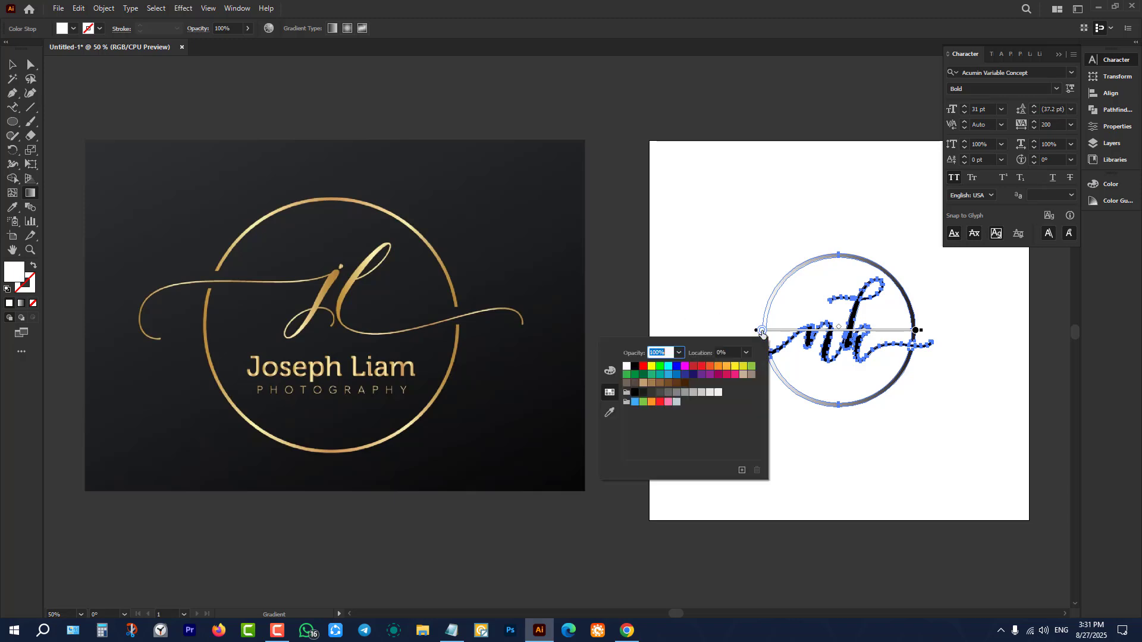
pyautogui.click(613, 418)
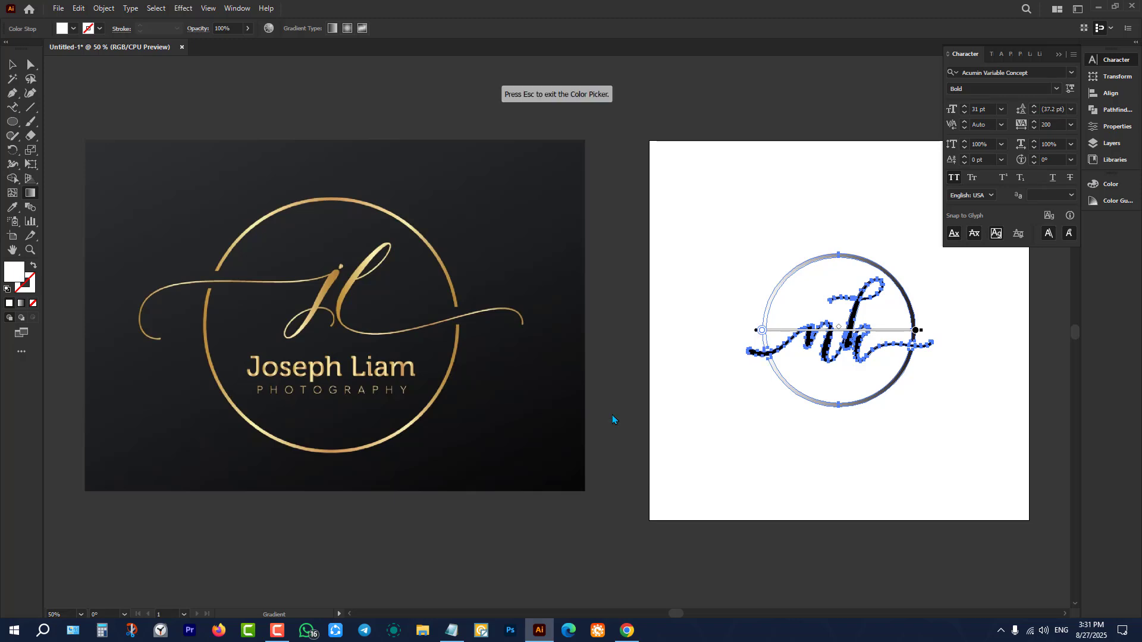
pyautogui.click(654, 341)
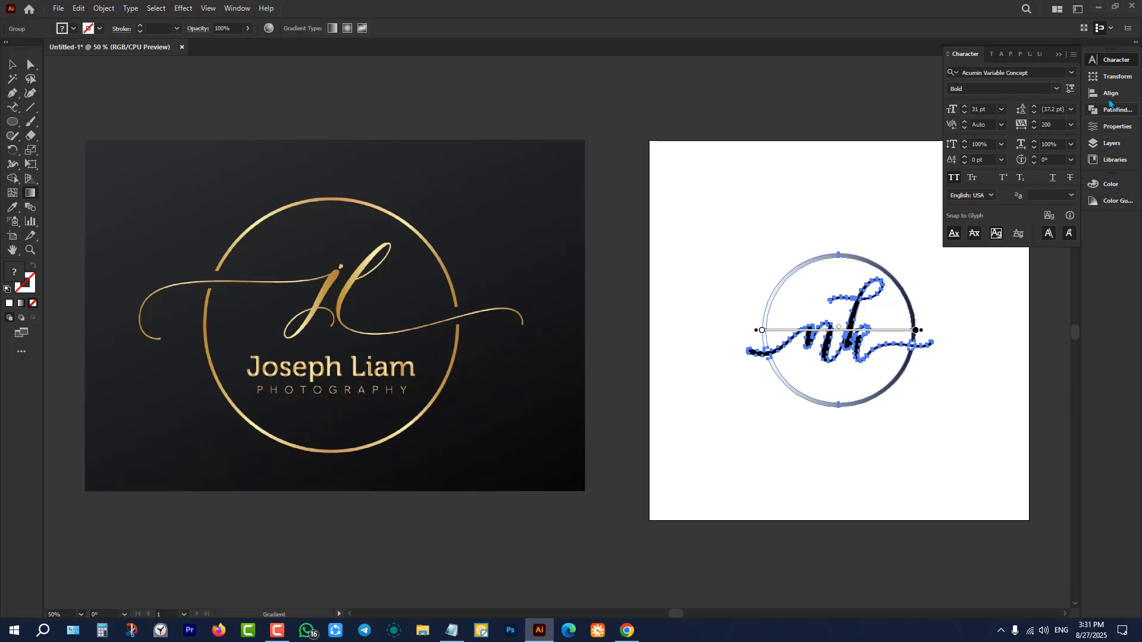
# - Apply the linear gradient to the whole logo and set its start stop to the dark gold sampled from the reference ring
pyautogui.click(238, 8)
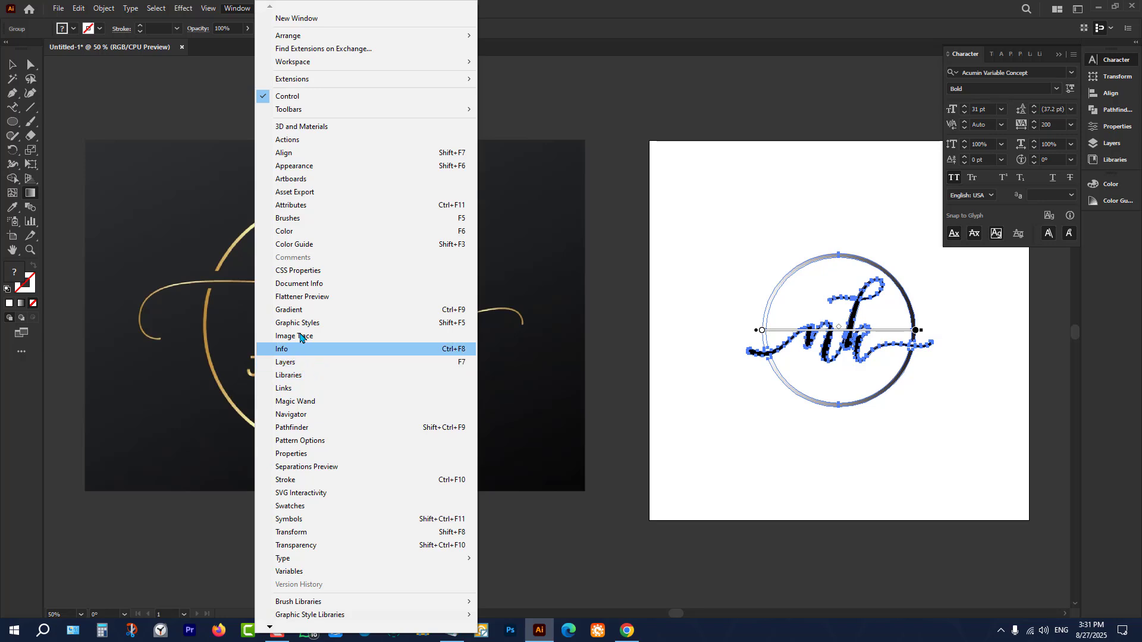
pyautogui.click(296, 310)
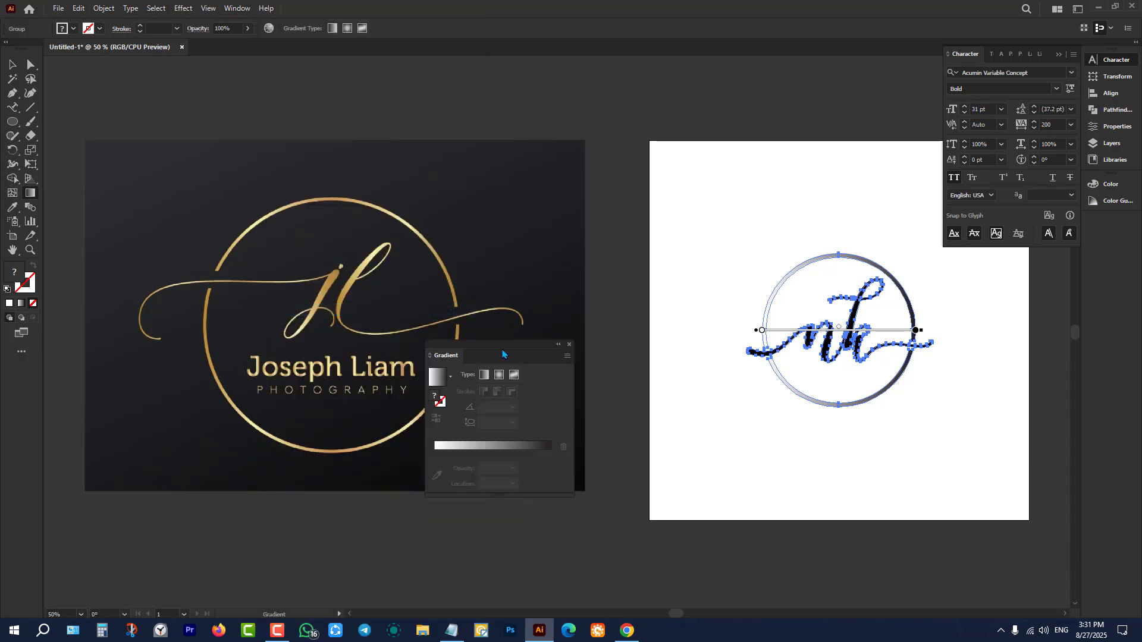
pyautogui.moveTo(503, 355); pyautogui.dragTo(611, 192)
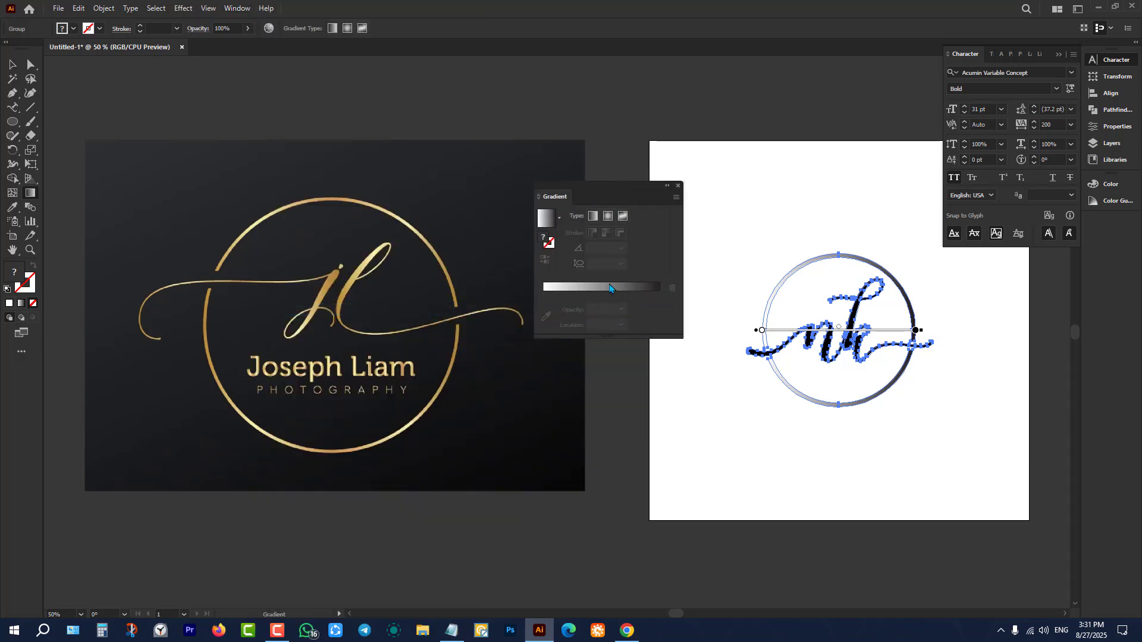
pyautogui.click(610, 289)
pyautogui.click(543, 295)
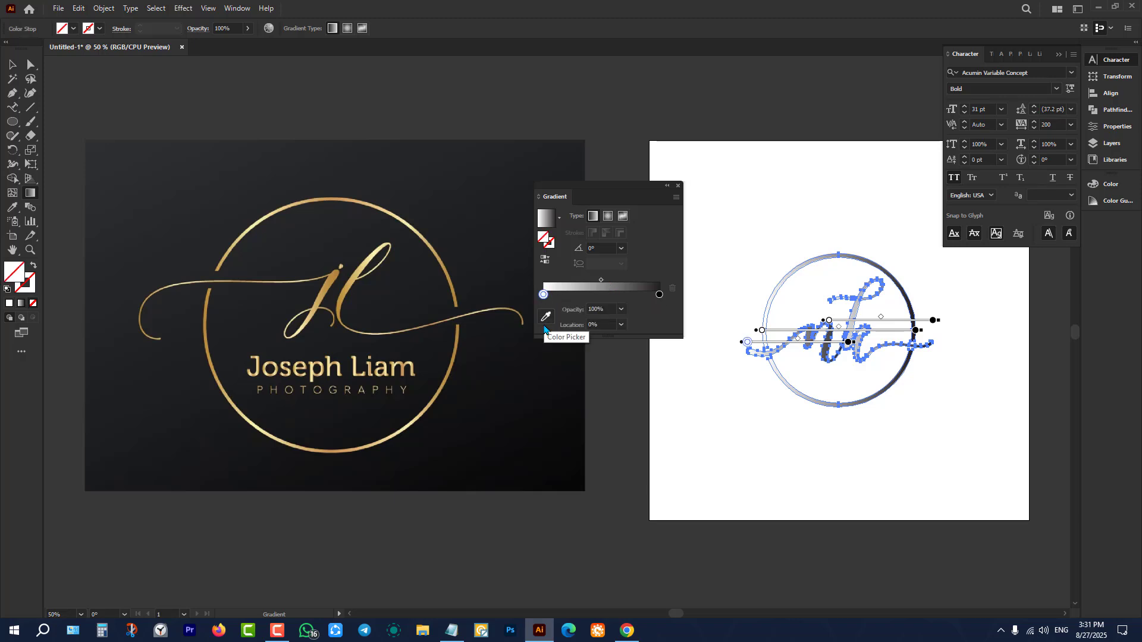
pyautogui.click(547, 316)
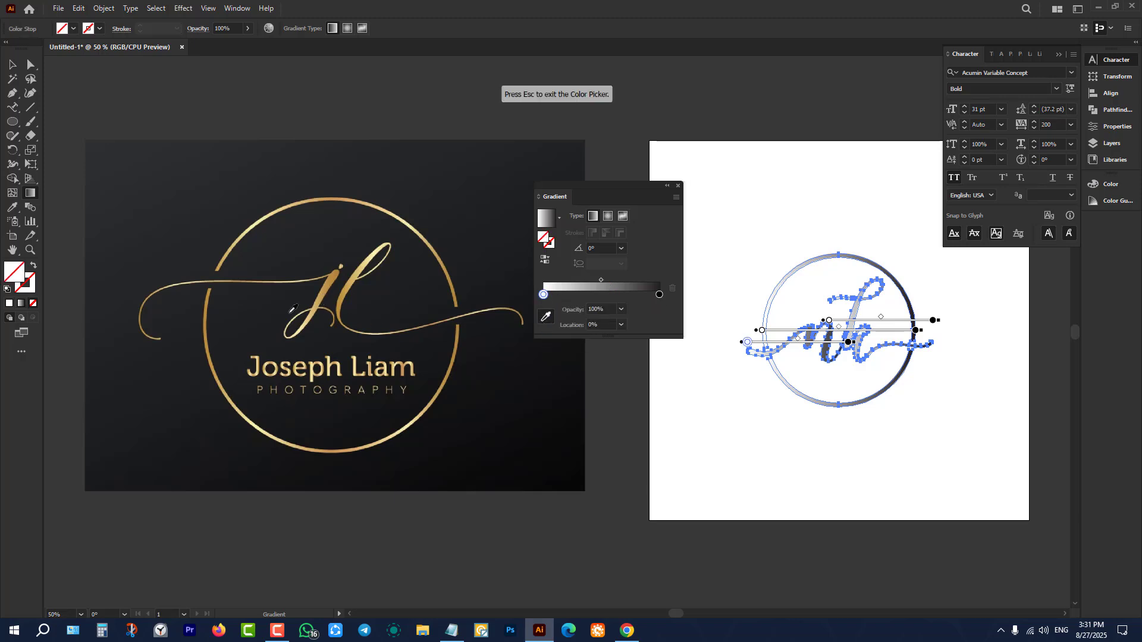
pyautogui.click(209, 307)
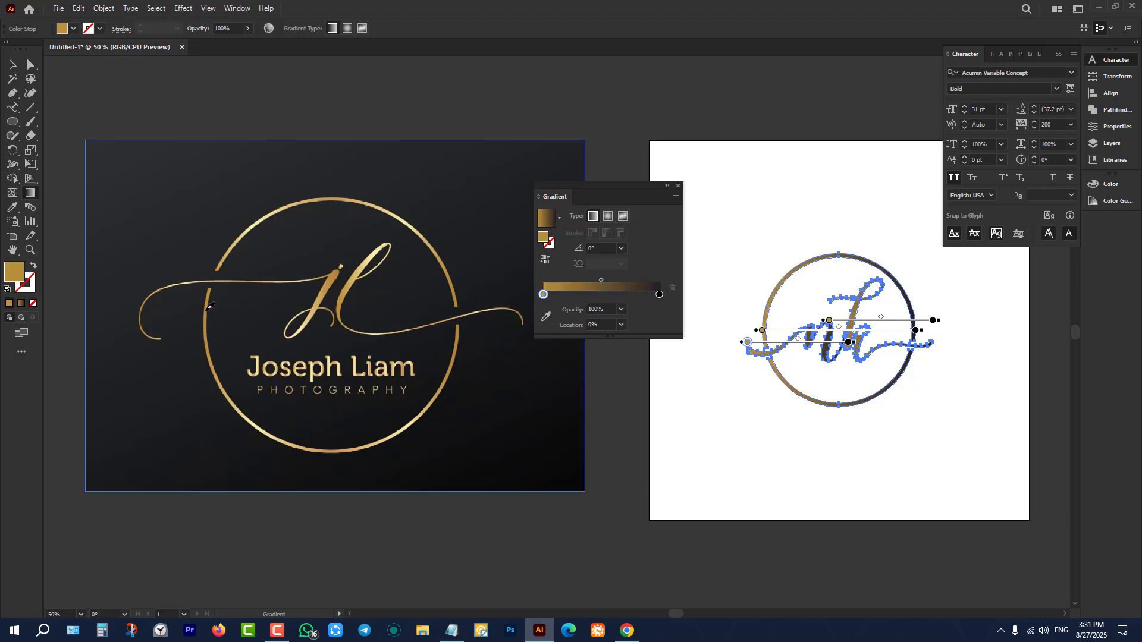
# - Set the gradient's end stop to the light gold sampled from the loop of the reference logo's "l"
pyautogui.click(659, 297)
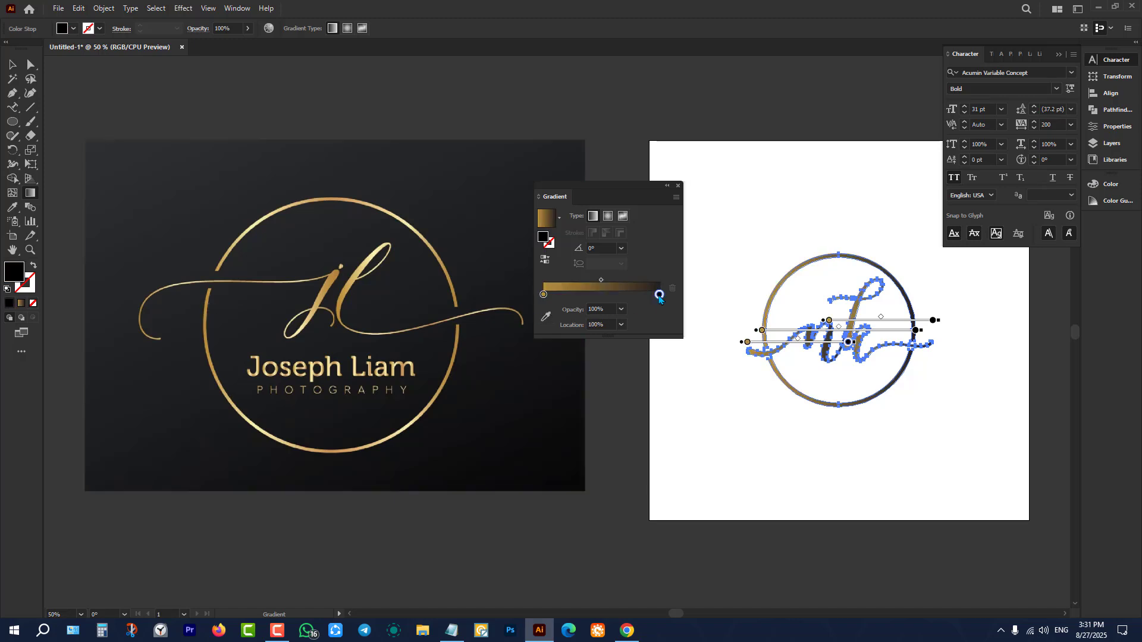
pyautogui.click(546, 317)
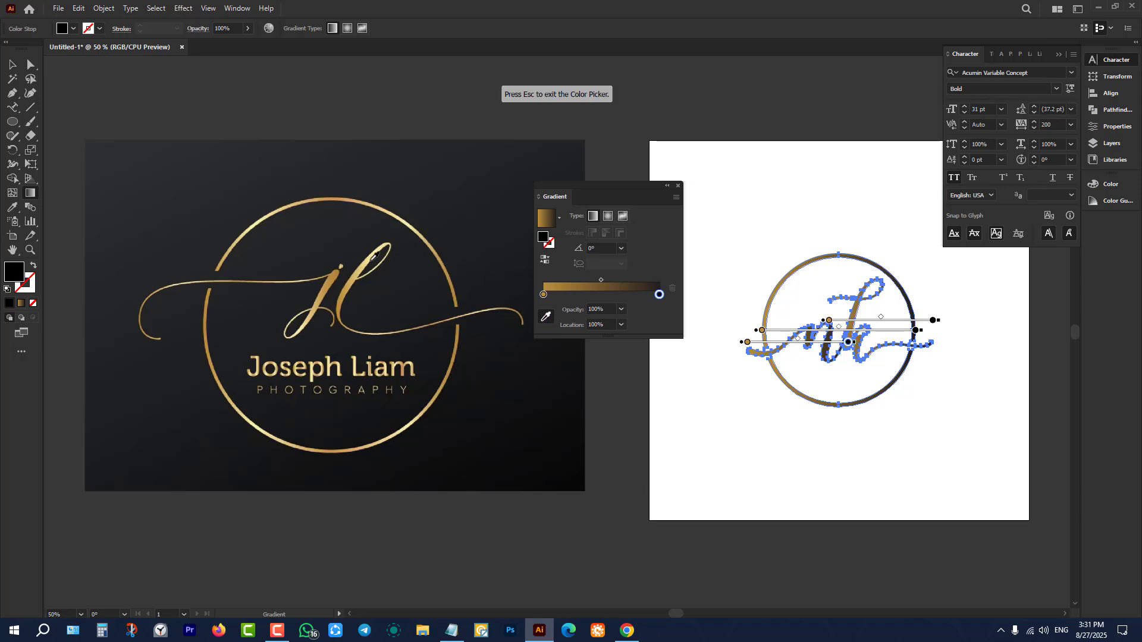
pyautogui.click(366, 262)
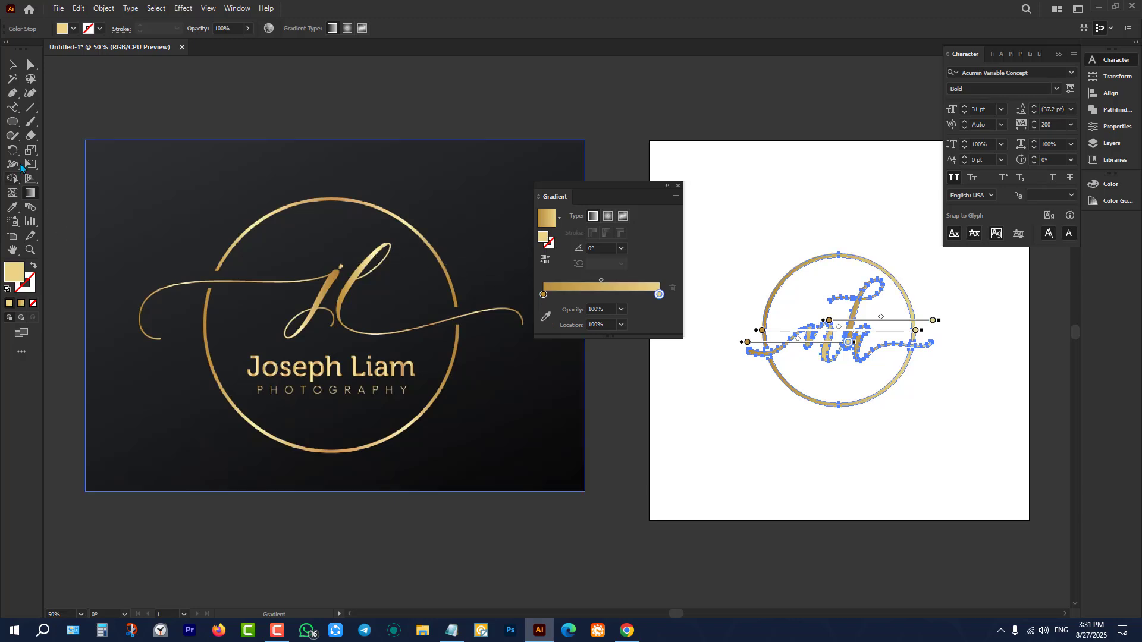
# - Add a middle gradient stop at about 51.5% with the dark gold sampled from the reference logo's "j", and deselect the logo
pyautogui.click(603, 294)
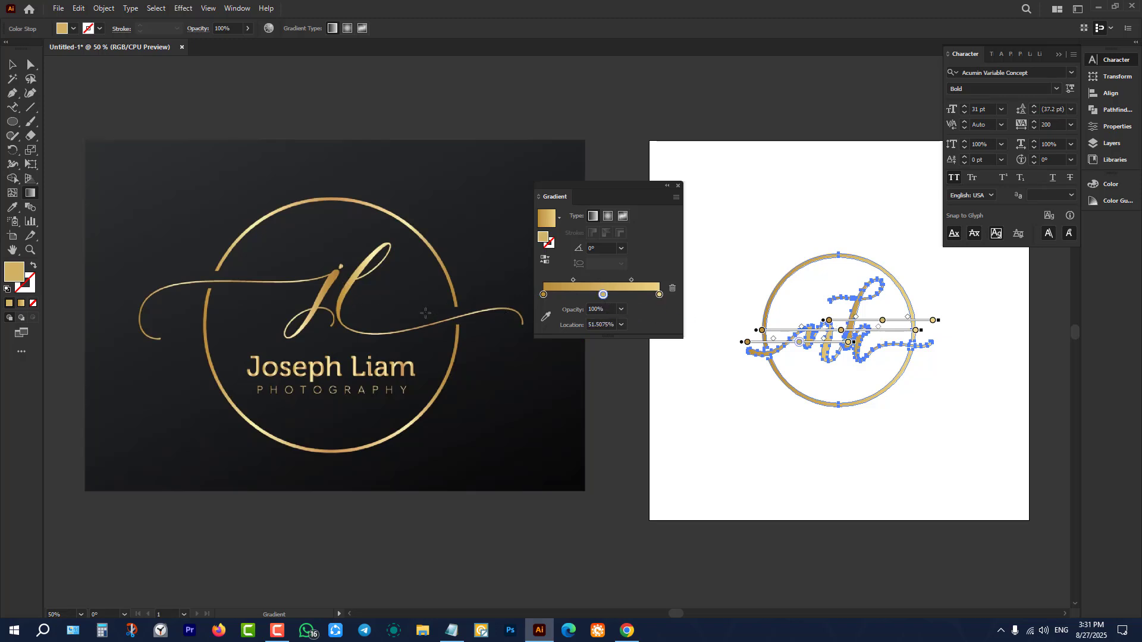
pyautogui.click(546, 317)
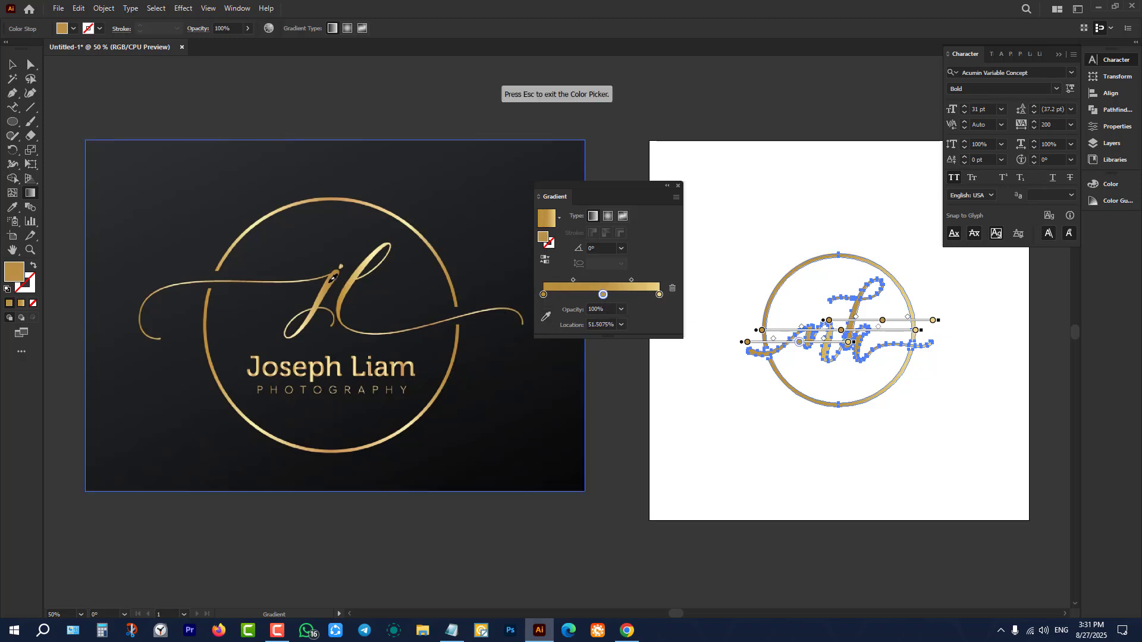
pyautogui.click(13, 64)
pyautogui.click(350, 102)
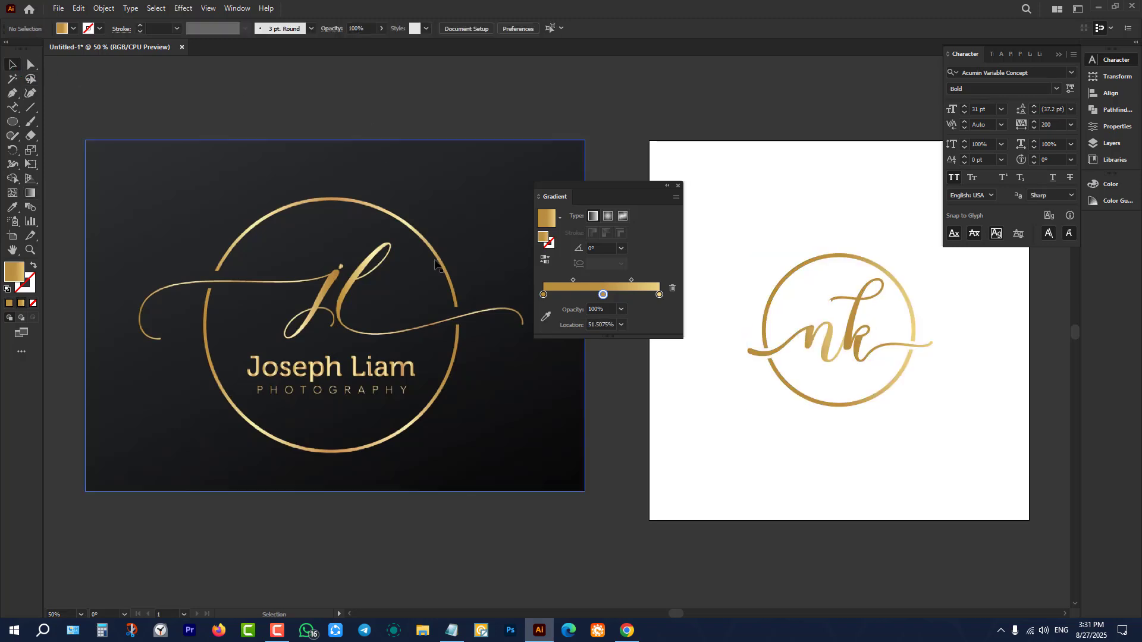
# - Draw a square of about 1010 px covering the artboard and fill it with black
pyautogui.hscroll(3, 457, 355)
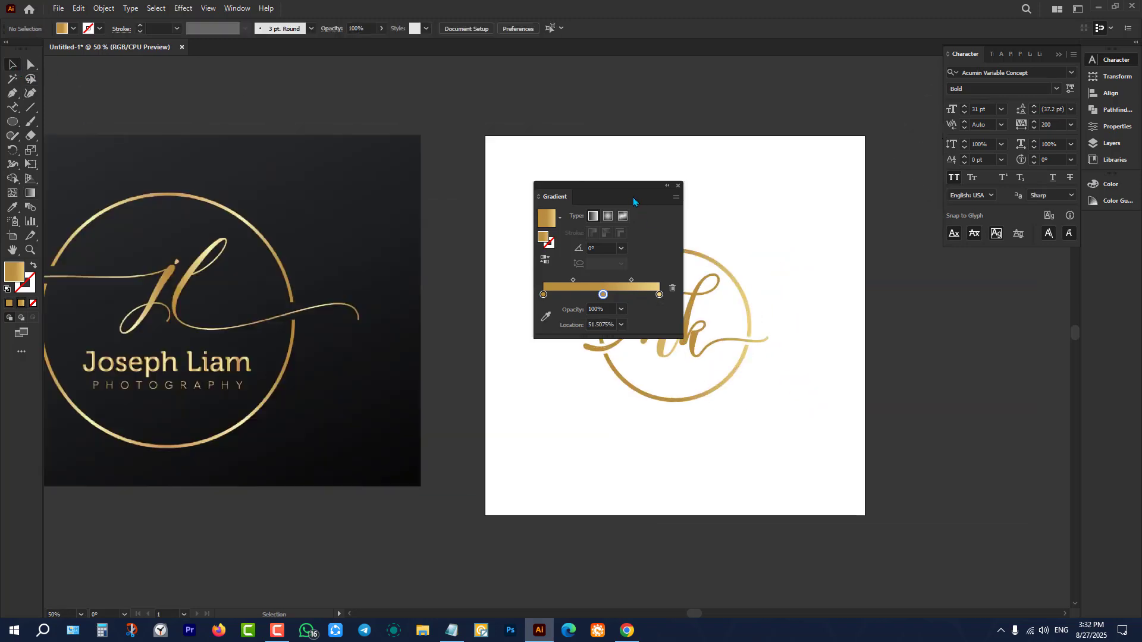
pyautogui.moveTo(634, 202); pyautogui.dragTo(376, 216)
pyautogui.moveTo(13, 123); pyautogui.dragTo(69, 122)
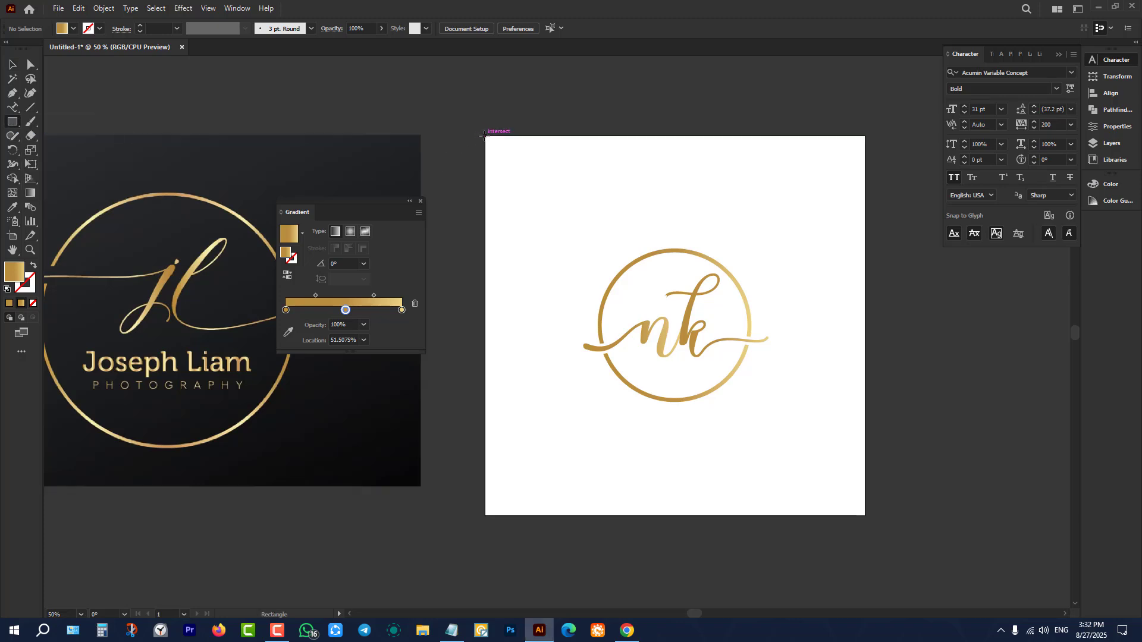
pyautogui.moveTo(484, 136)
pyautogui.mouseDown()
pyautogui.moveTo(602, 263)
pyautogui.moveTo(869, 507)
pyautogui.mouseUp()
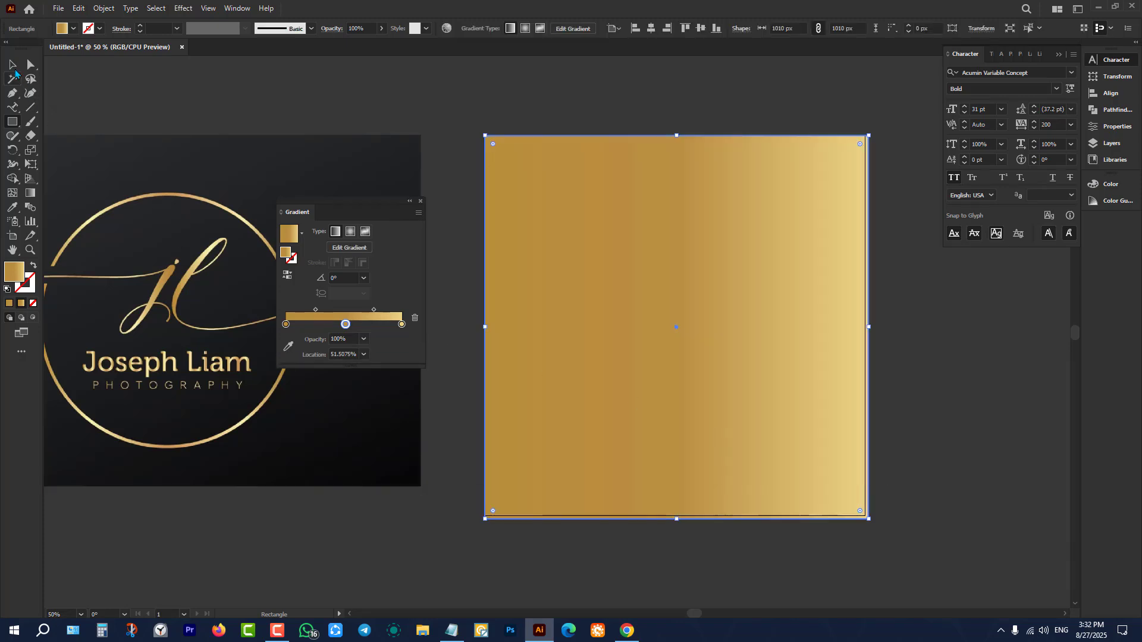
pyautogui.click(73, 29)
pyautogui.click(33, 48)
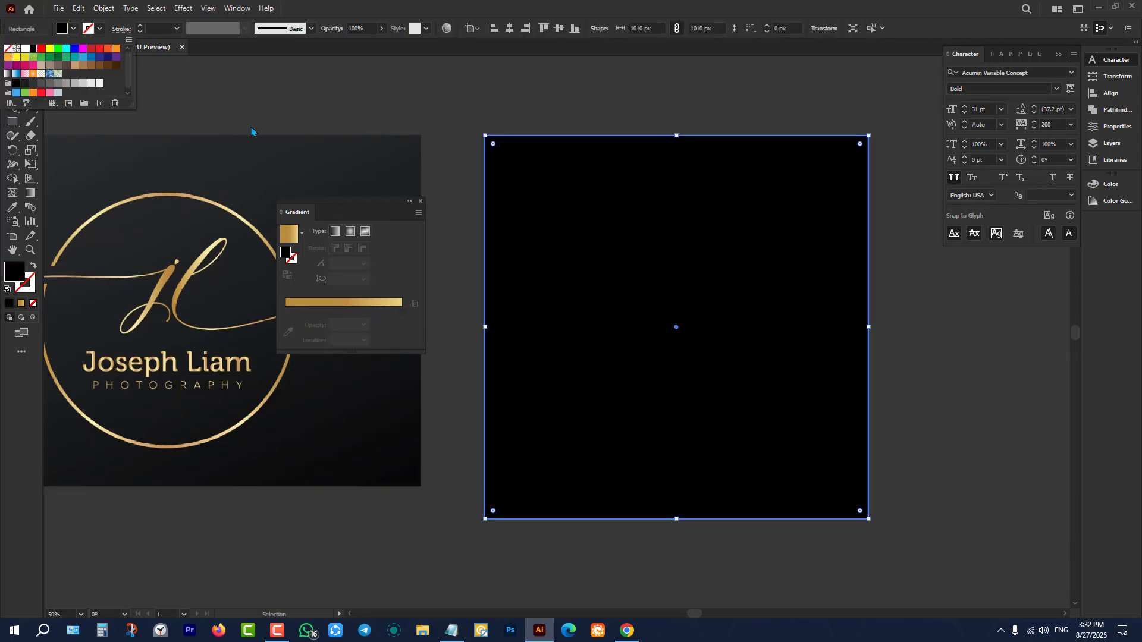
pyautogui.click(172, 99)
# - Send the black square behind the gold logo, center it horizontally and vertically on the artboard, and deselect
pyautogui.press('ctrl')
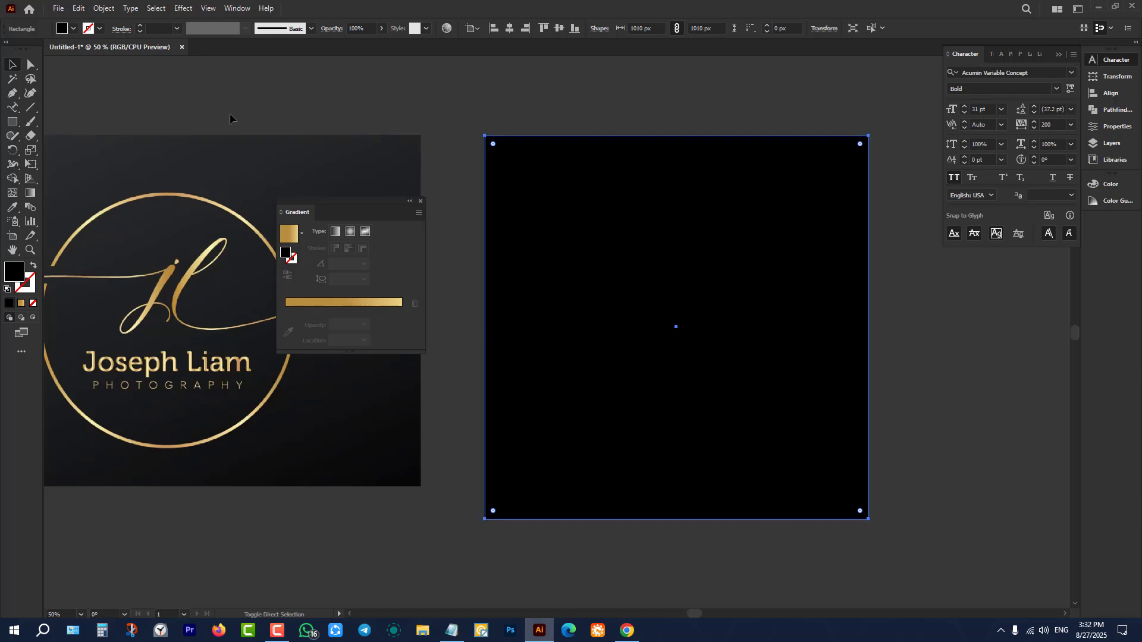
pyautogui.hotkey('ctrl', 'shift', '[')
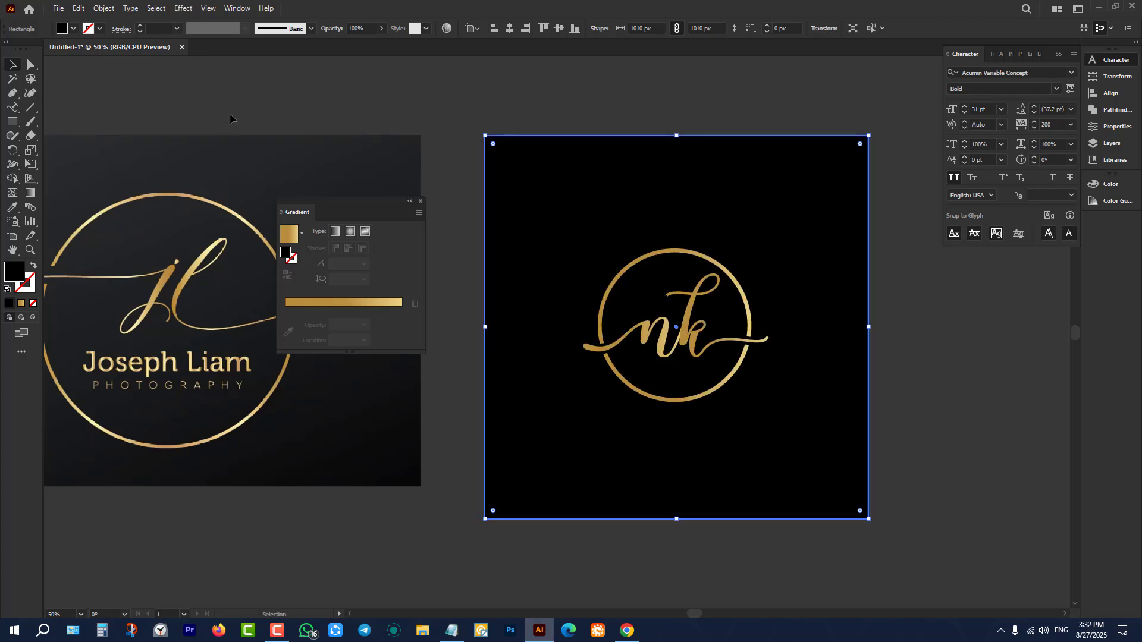
pyautogui.click(511, 28)
pyautogui.click(559, 28)
pyautogui.click(584, 75)
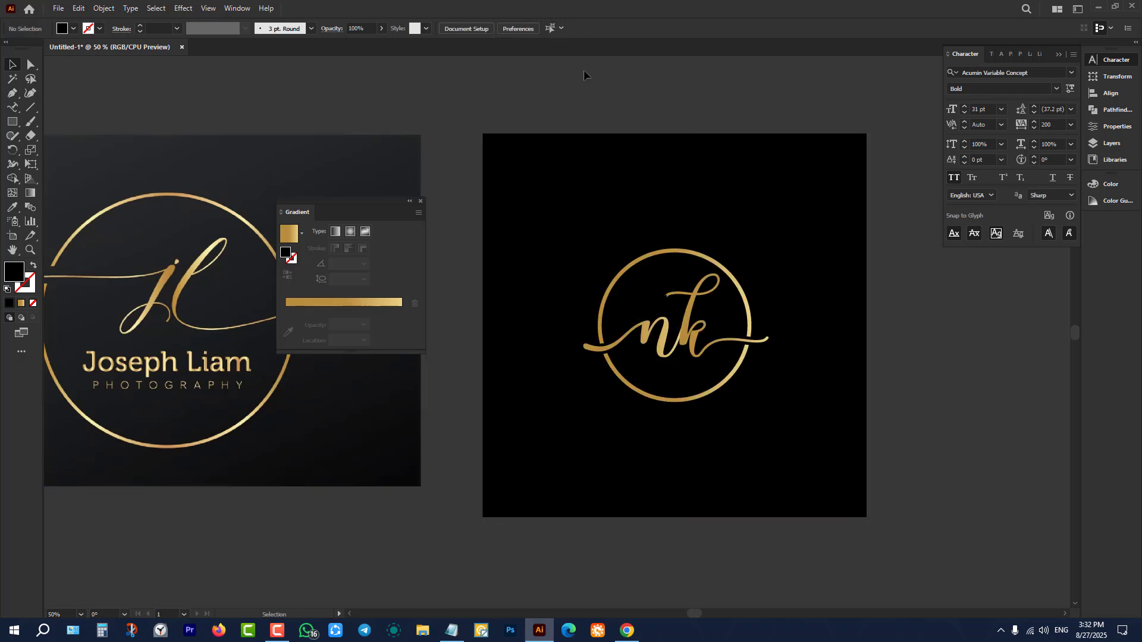
pyautogui.hotkey('ctrl', '1')
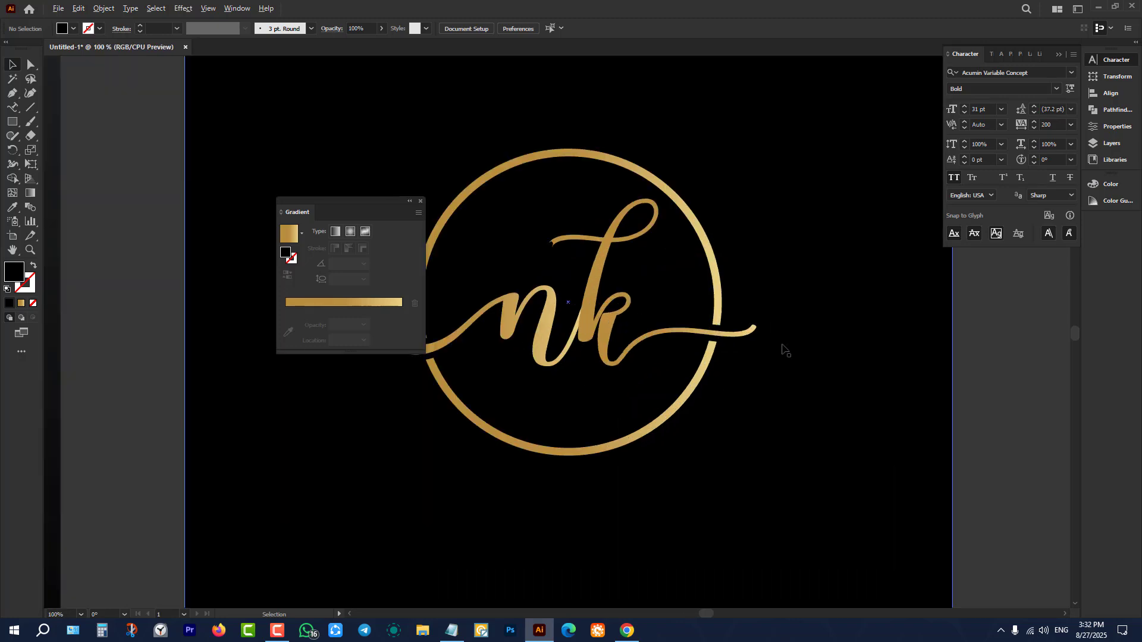
pyautogui.scroll(-3, 785, 351)
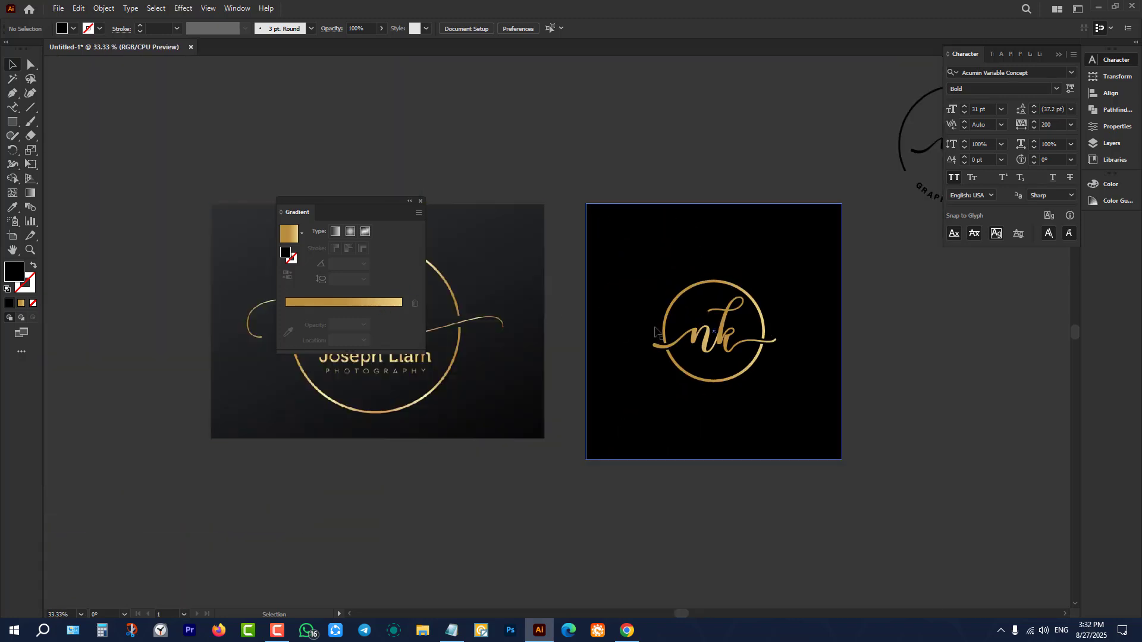
pyautogui.click(717, 332)
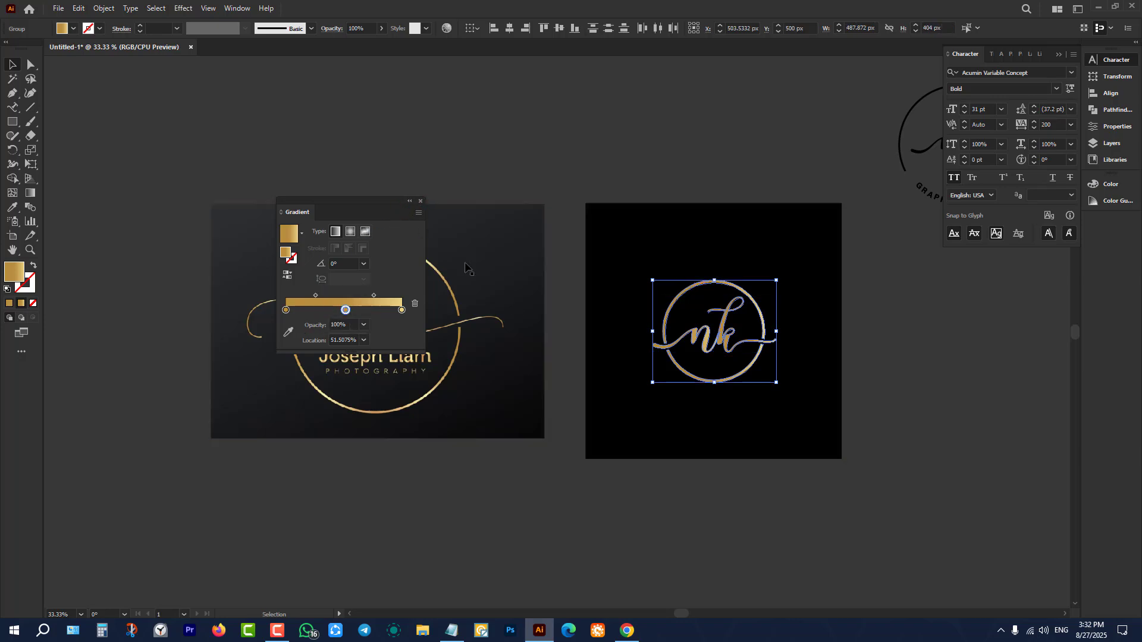
pyautogui.click(281, 119)
pyautogui.scroll(2, 853, 374)
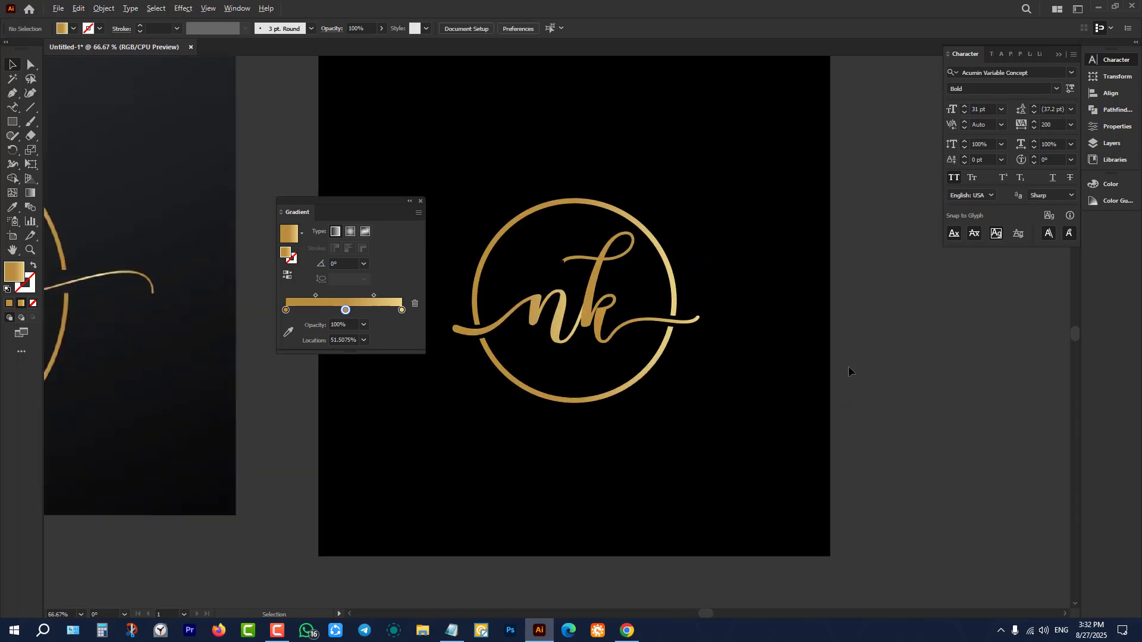
# - Switch to Chrome and open the Freepik website in a new tab
pyautogui.click(627, 630)
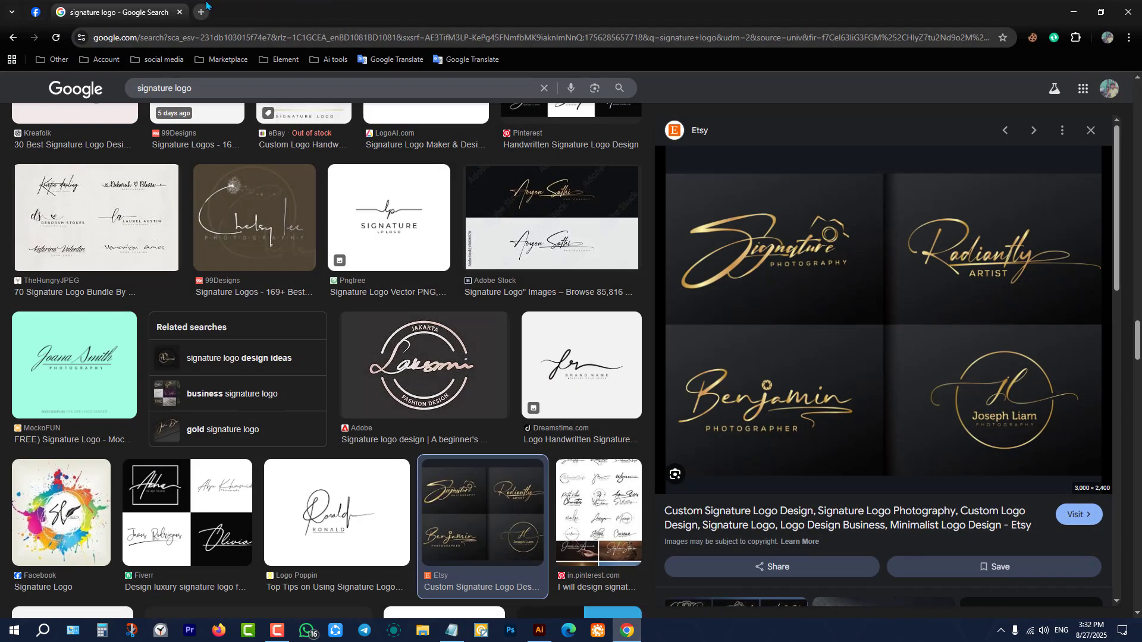
pyautogui.hotkey('ctrl', 't')
pyautogui.click(466, 245)
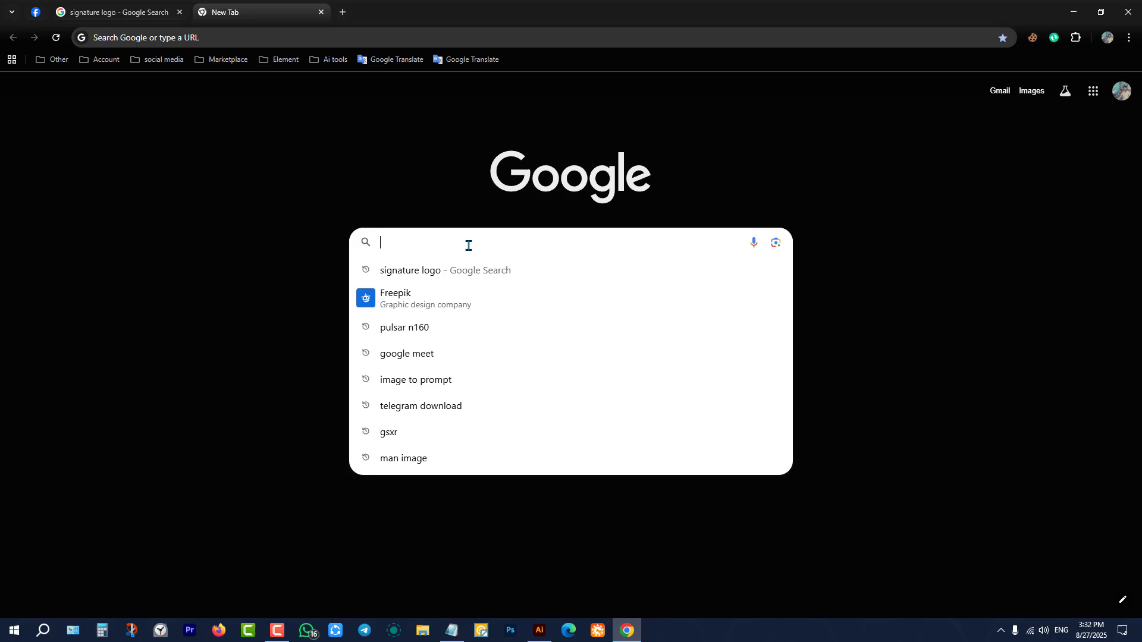
pyautogui.click(452, 298)
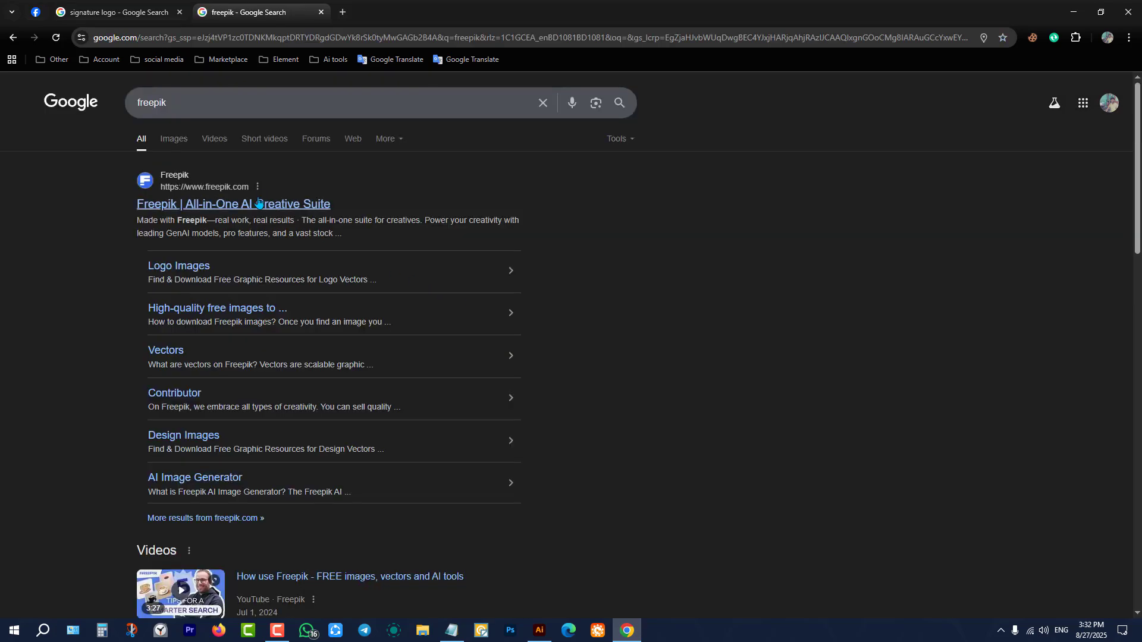
pyautogui.click(261, 203)
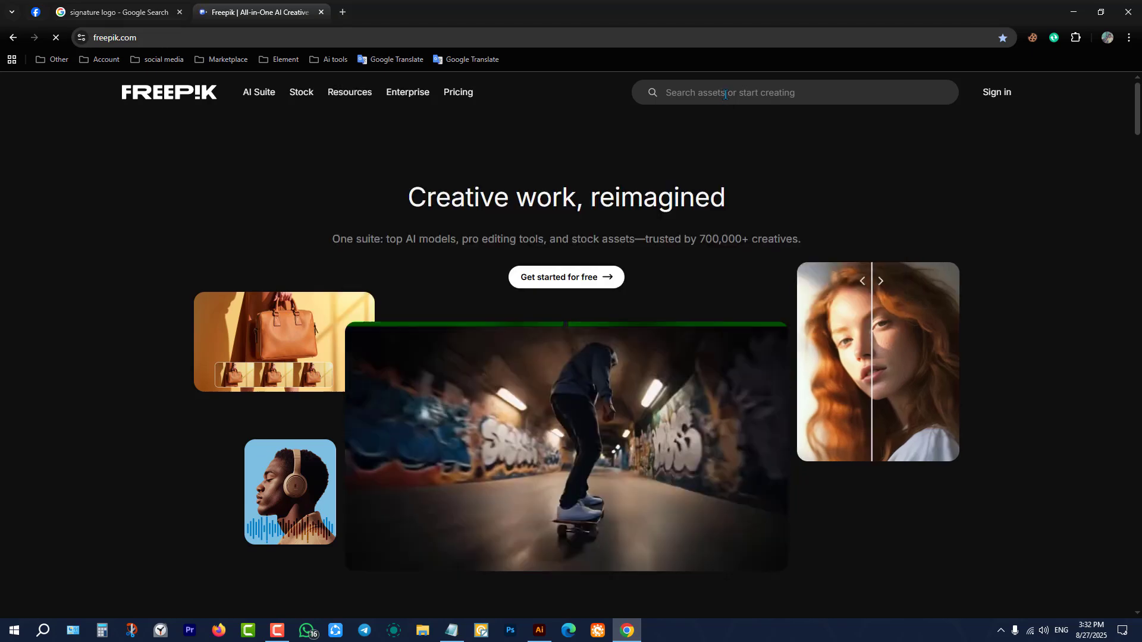
# - Search Freepik for "golden gredient"
pyautogui.click(725, 93)
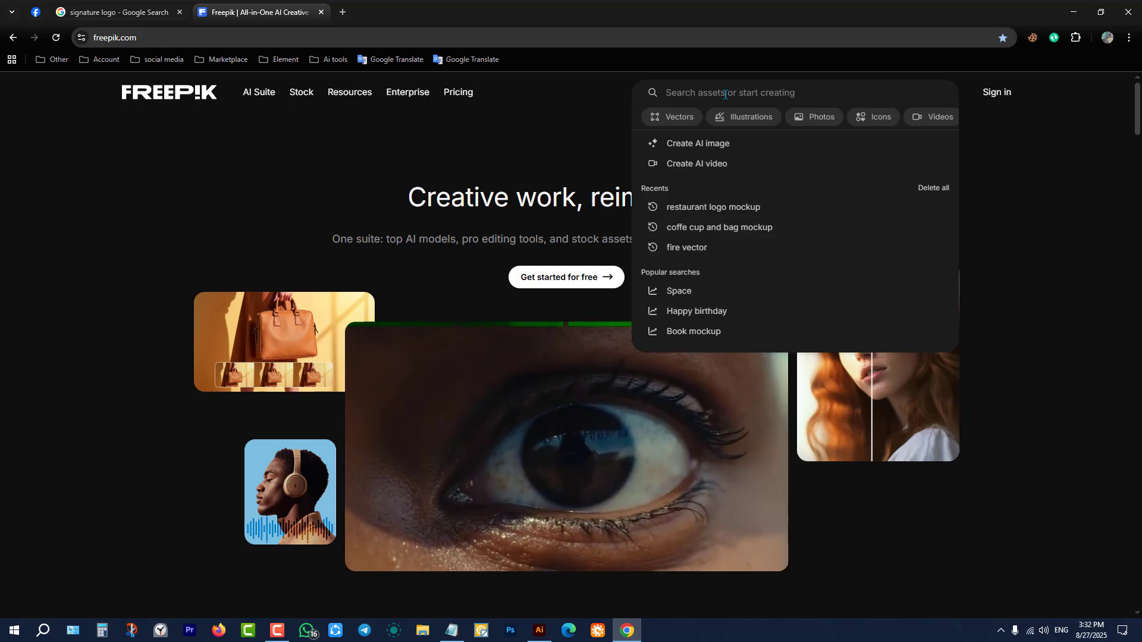
pyautogui.write('go')
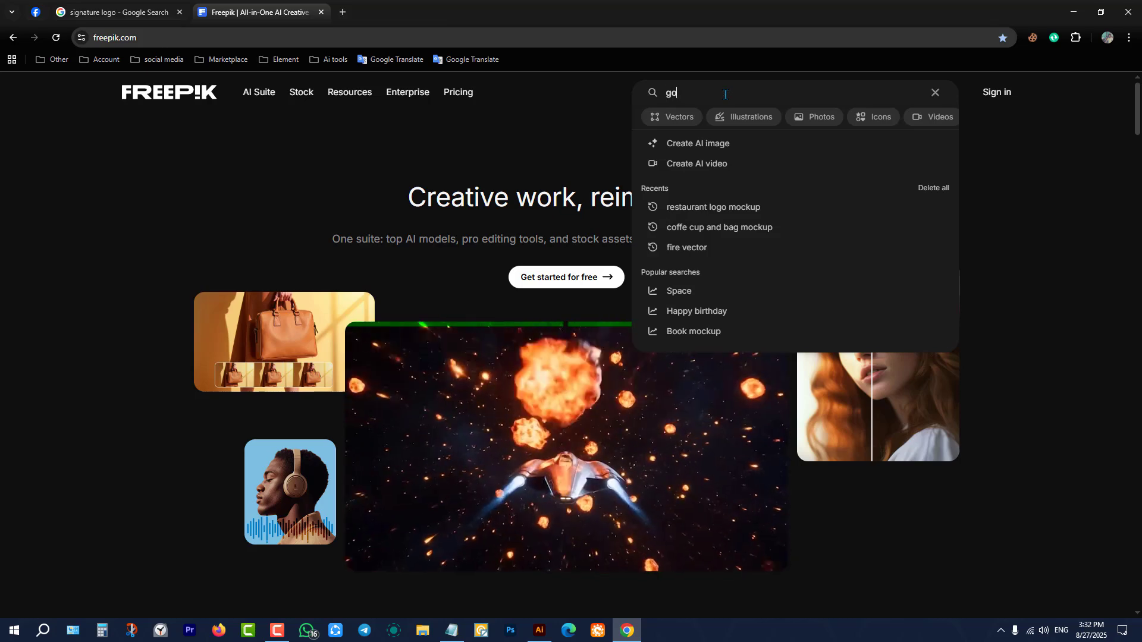
pyautogui.write('lden gre')
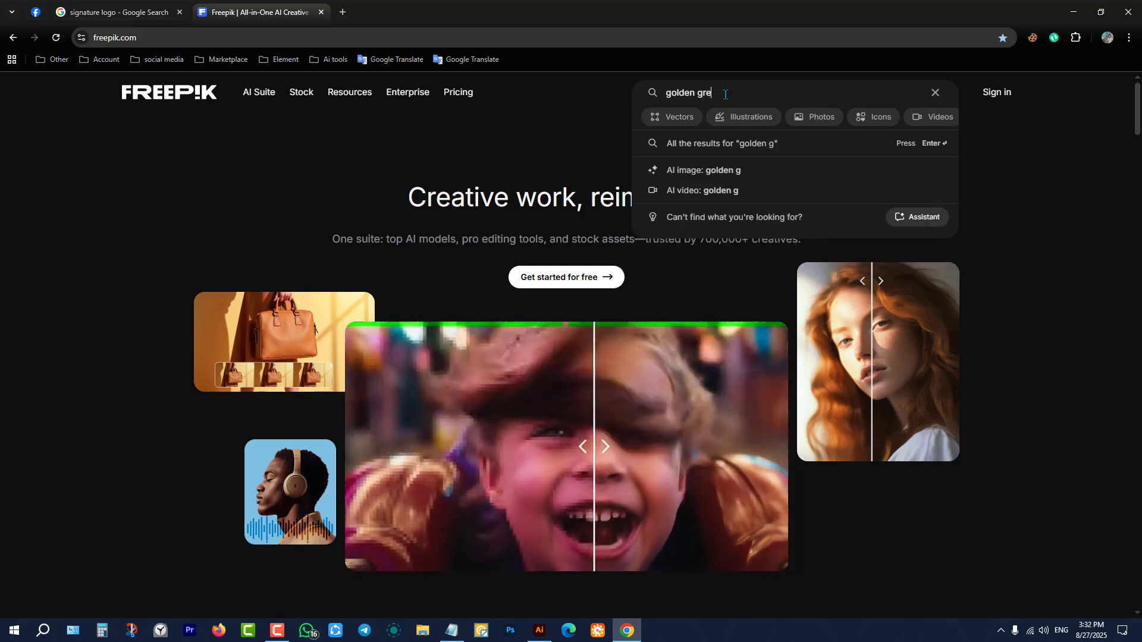
pyautogui.write('di')
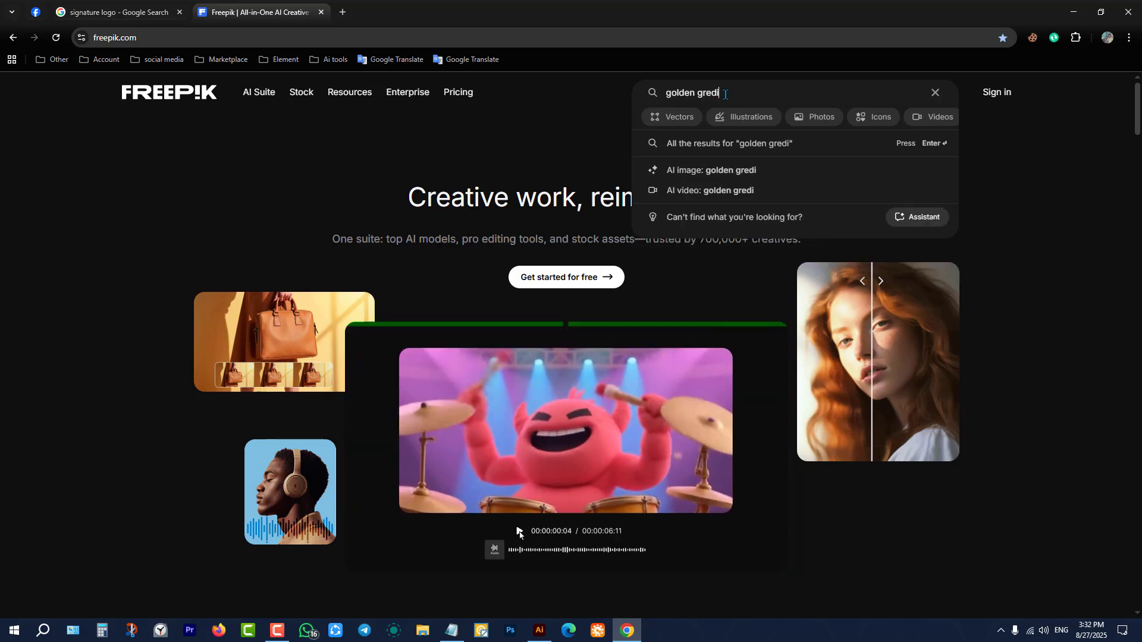
pyautogui.write('en')
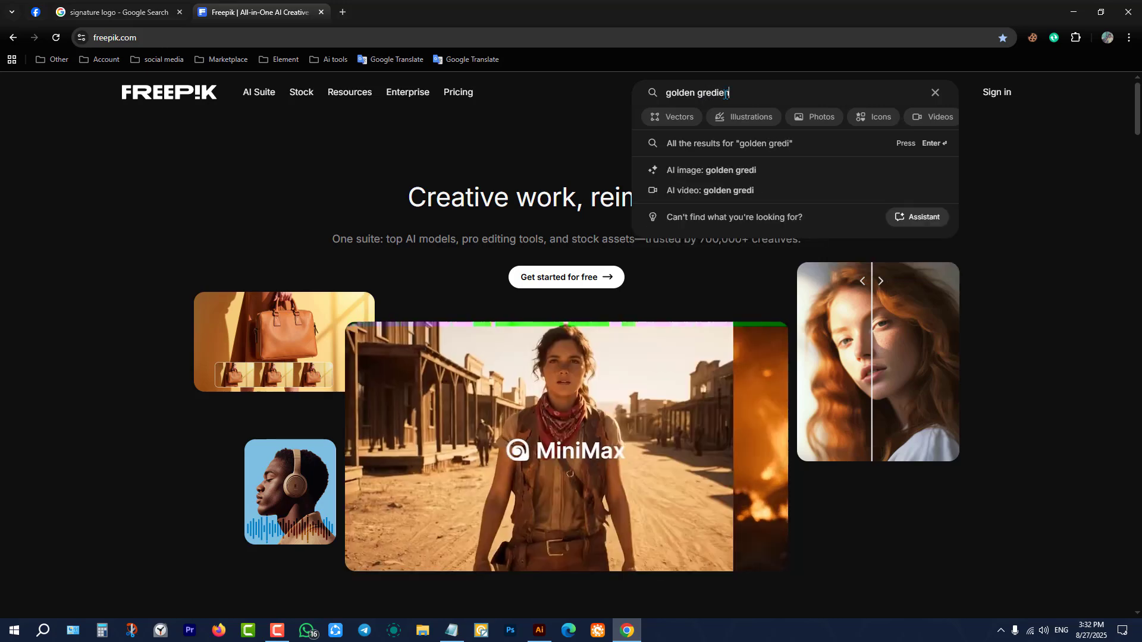
pyautogui.write('t')
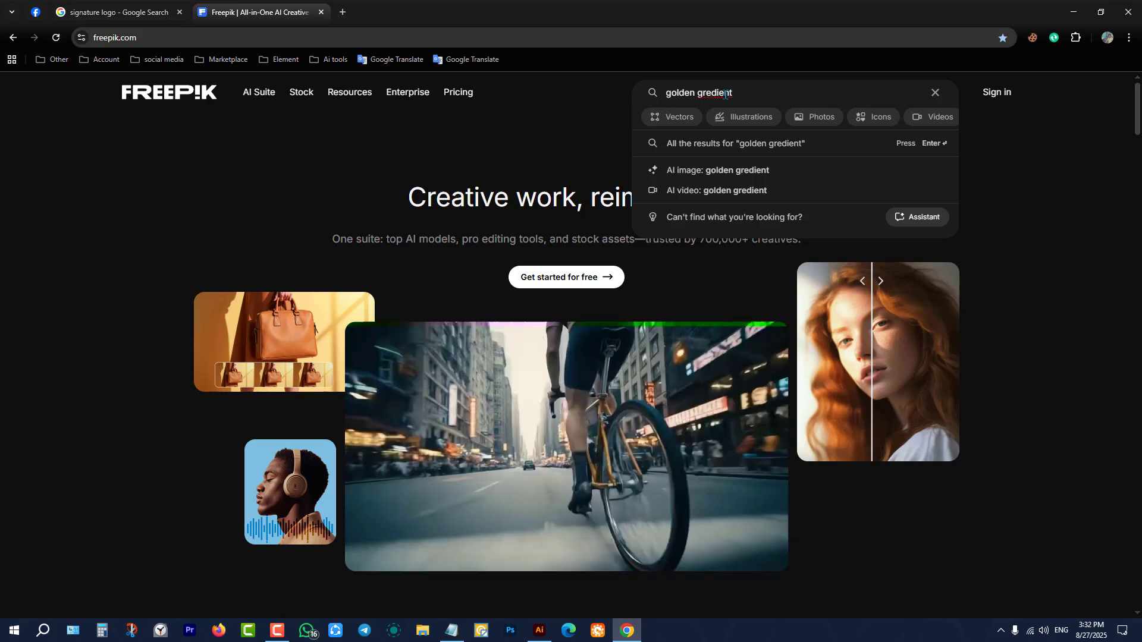
pyautogui.press('Return')
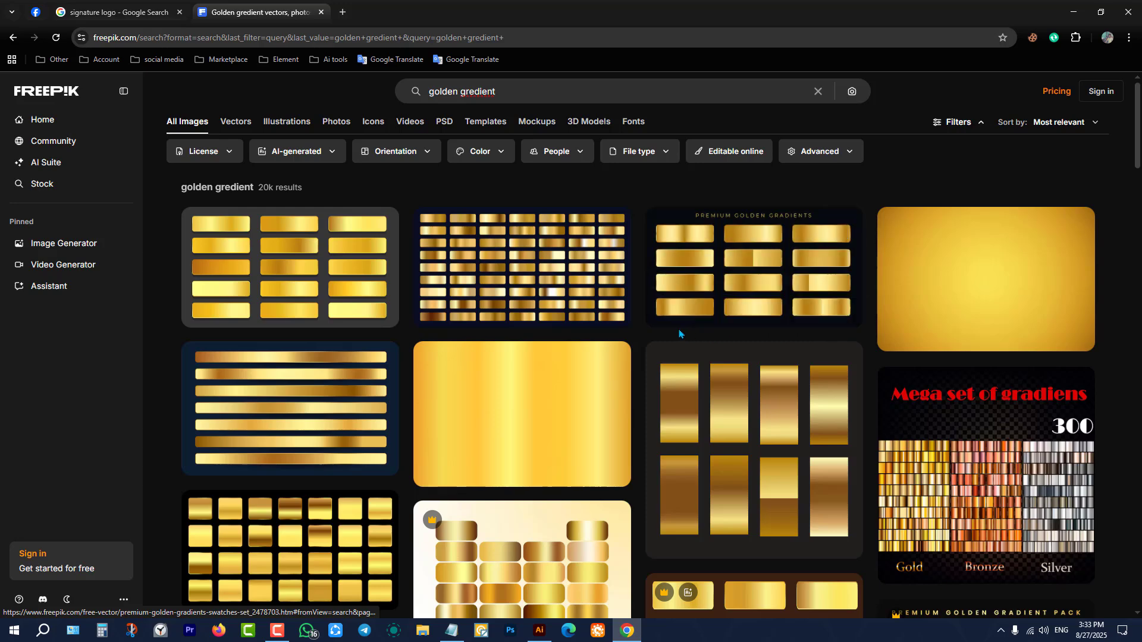
# - Download the first result's yellow-gold metallic gradient set and open 26151.eps from its zip archive in Illustrator
pyautogui.click(379, 232)
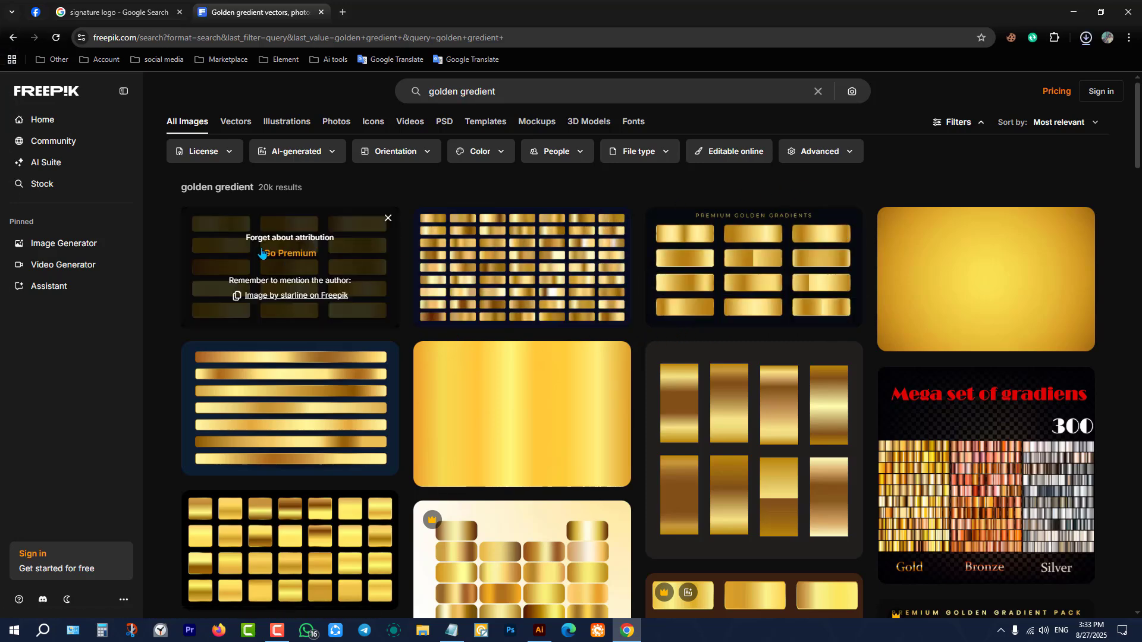
pyautogui.click(957, 93)
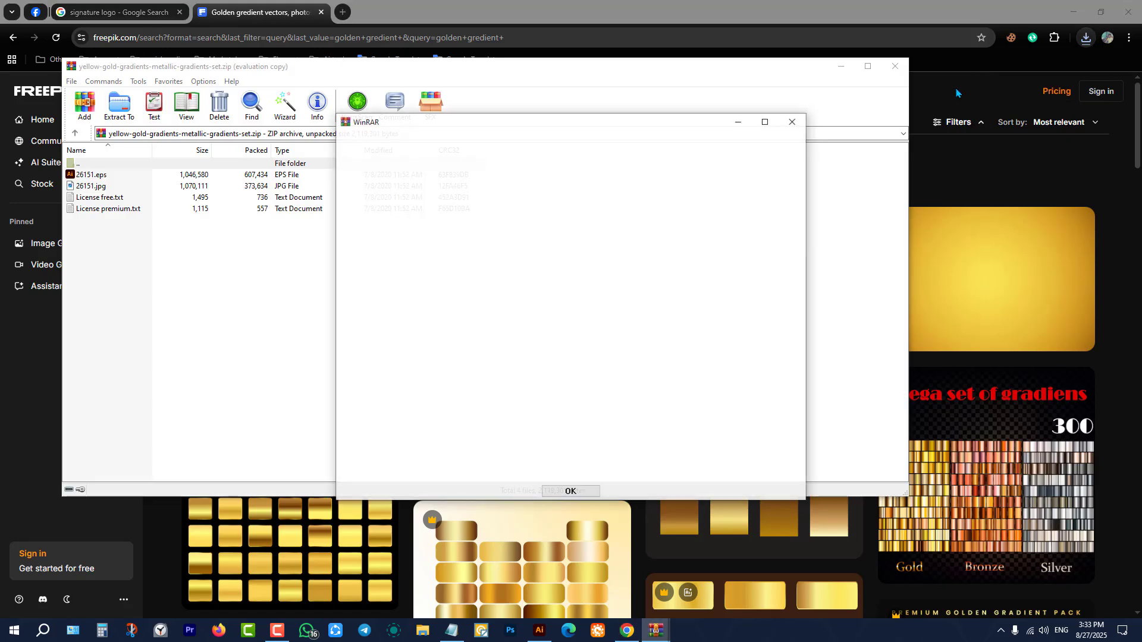
pyautogui.click(792, 122)
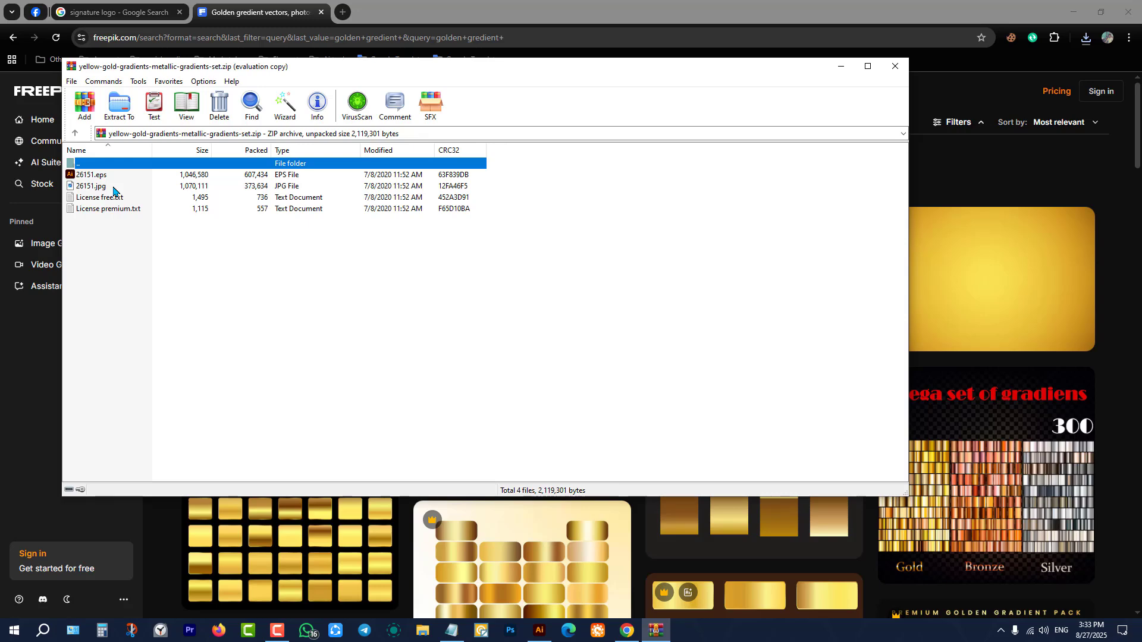
pyautogui.doubleClick(86, 176)
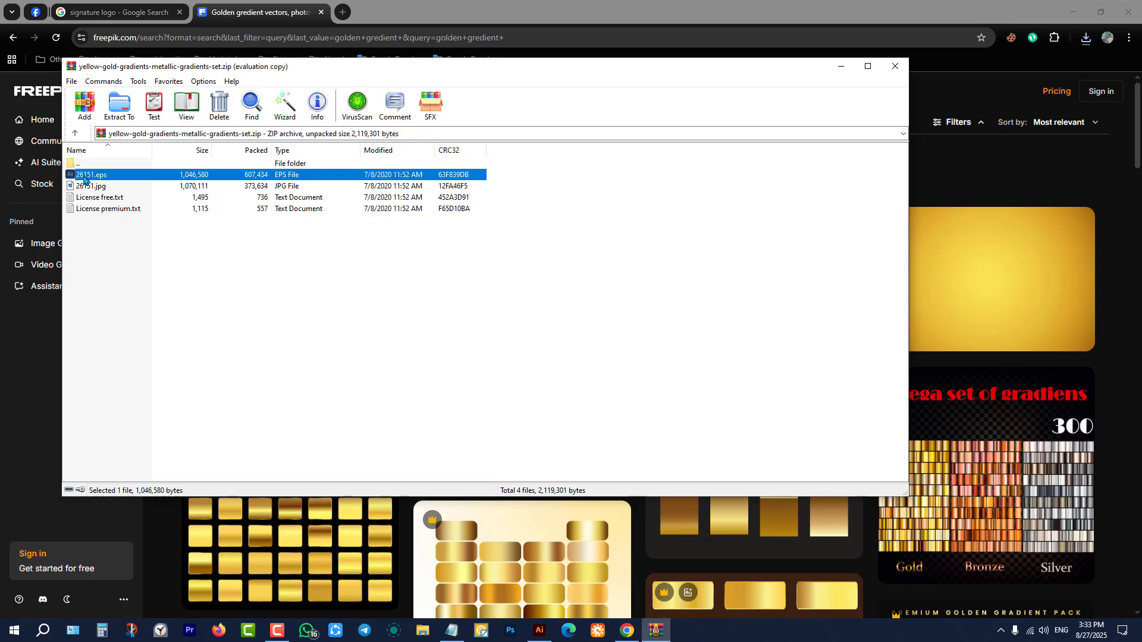
pyautogui.click(421, 201)
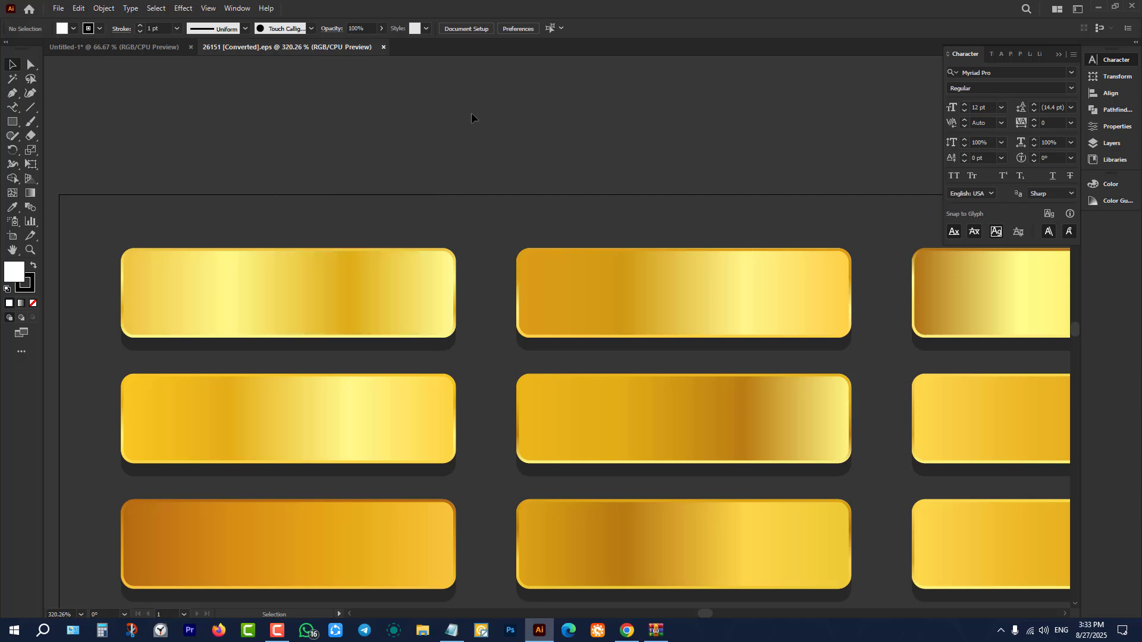
# - Bring the set of gold gradient swatches from 26151.eps into the logo document, beside the black square, and deselect it
pyautogui.hotkey('ctrl', '1')
pyautogui.moveTo(569, 224); pyautogui.dragTo(639, 249)
pyautogui.scroll(-3, 366, 262)
pyautogui.scroll(2, 570, 273)
pyautogui.click(568, 269)
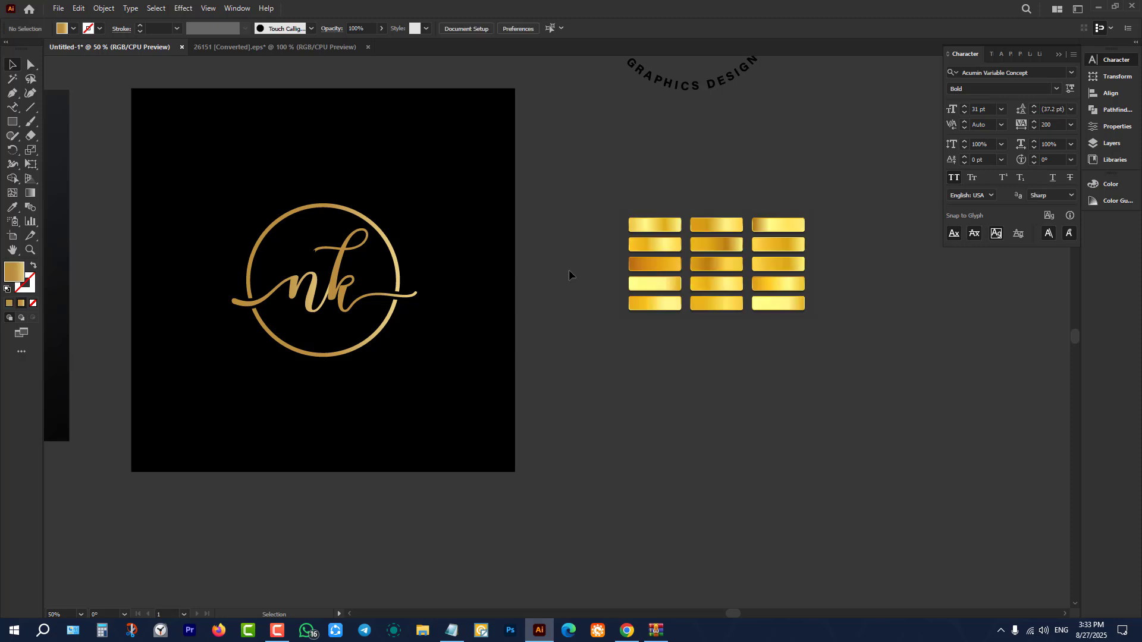
# - Group the nk lettering with the circle and apply the gradient sampled from the first swatch in the first row
pyautogui.click(337, 278)
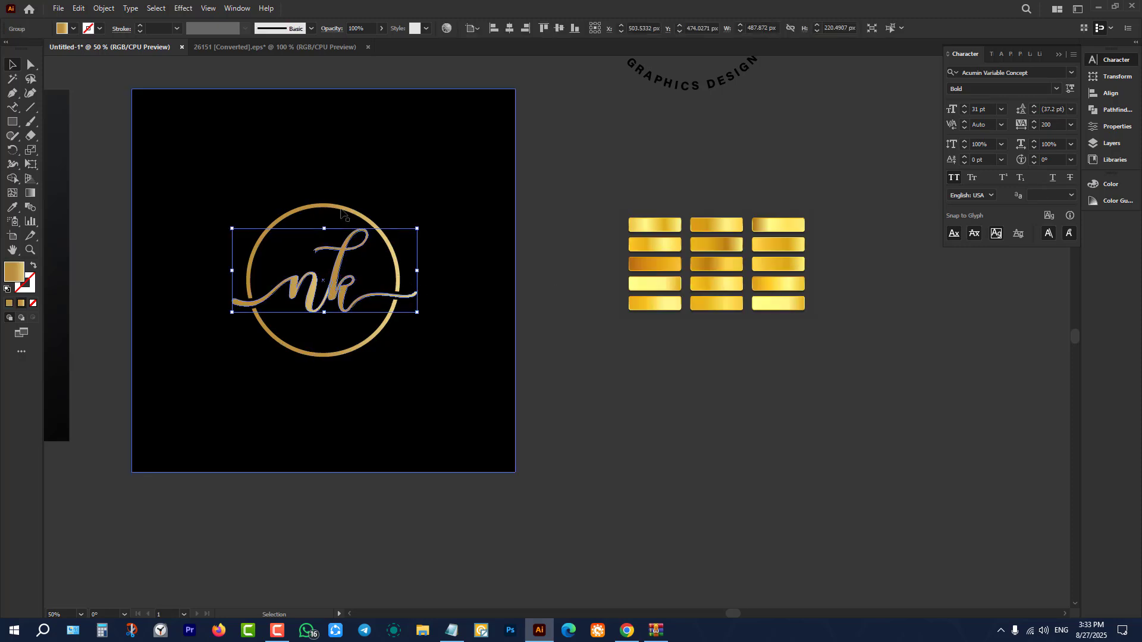
pyautogui.hotkey('ctrl', 'g')
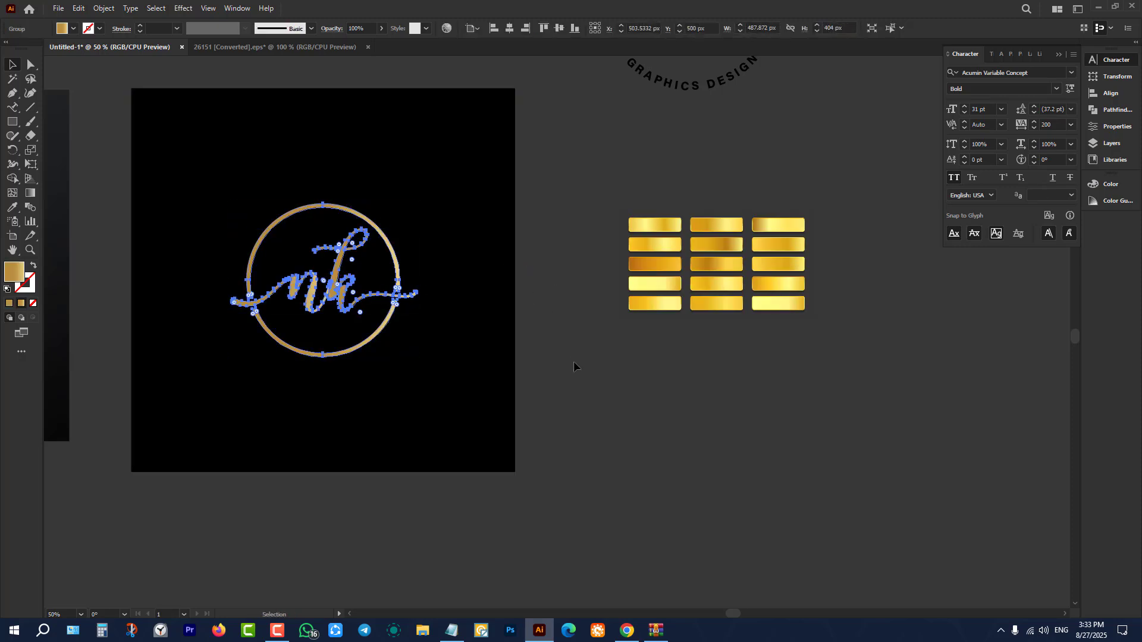
pyautogui.press('i')
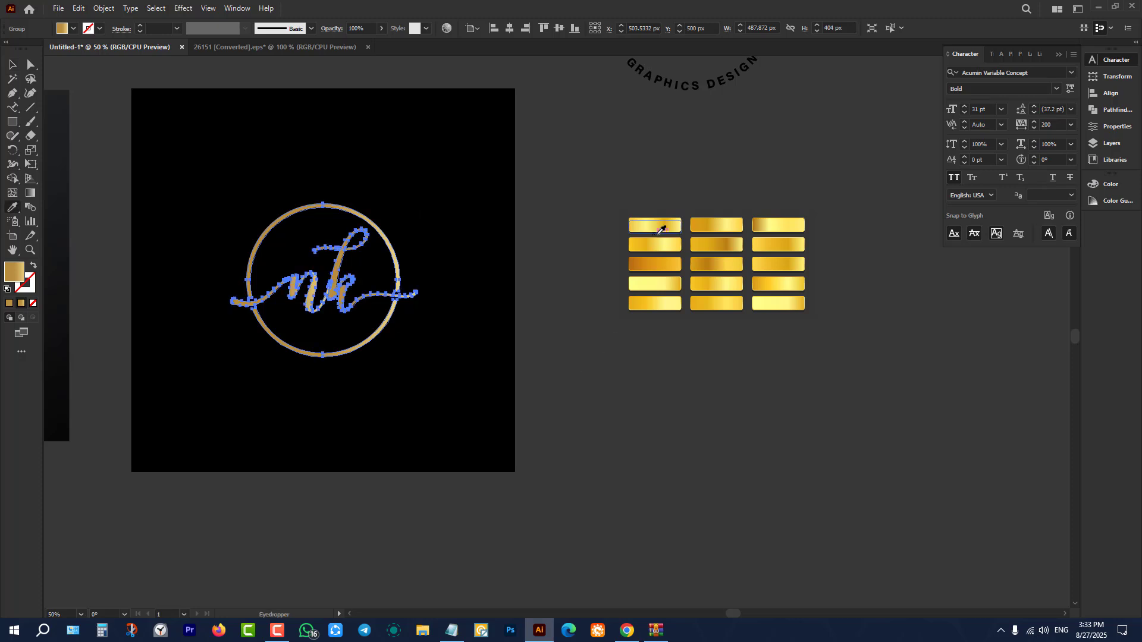
pyautogui.click(664, 222)
pyautogui.click(665, 223)
pyautogui.press('v')
pyautogui.click(80, 155)
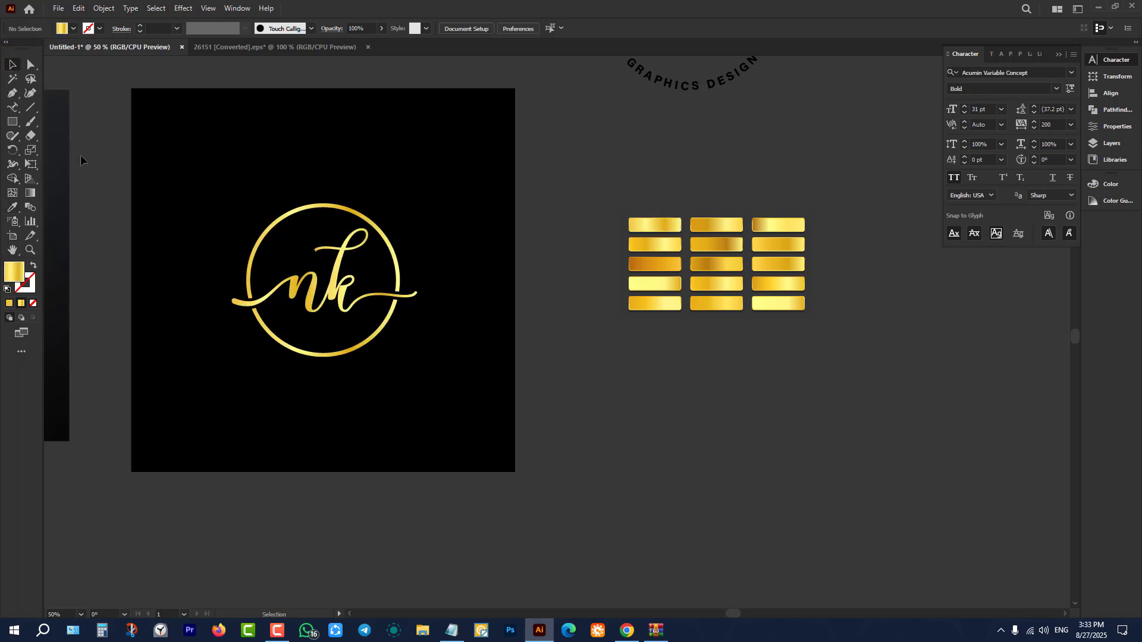
# - Move the gold swatch set closer to the black square and deselect it
pyautogui.scroll(1, 498, 195)
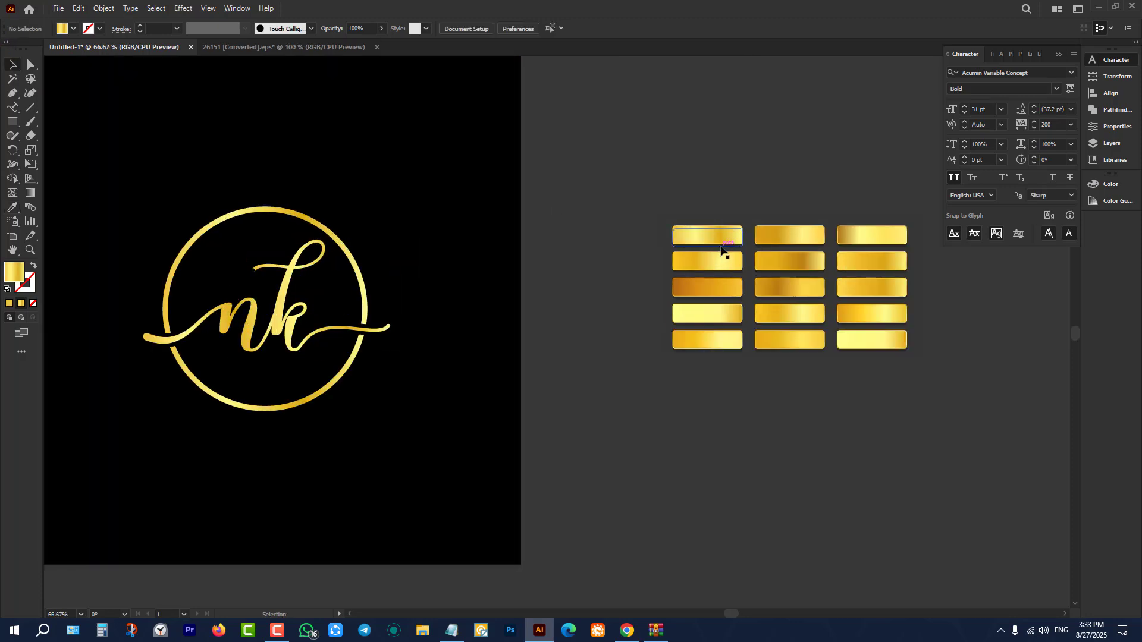
pyautogui.moveTo(722, 248); pyautogui.dragTo(601, 283)
pyautogui.click(611, 194)
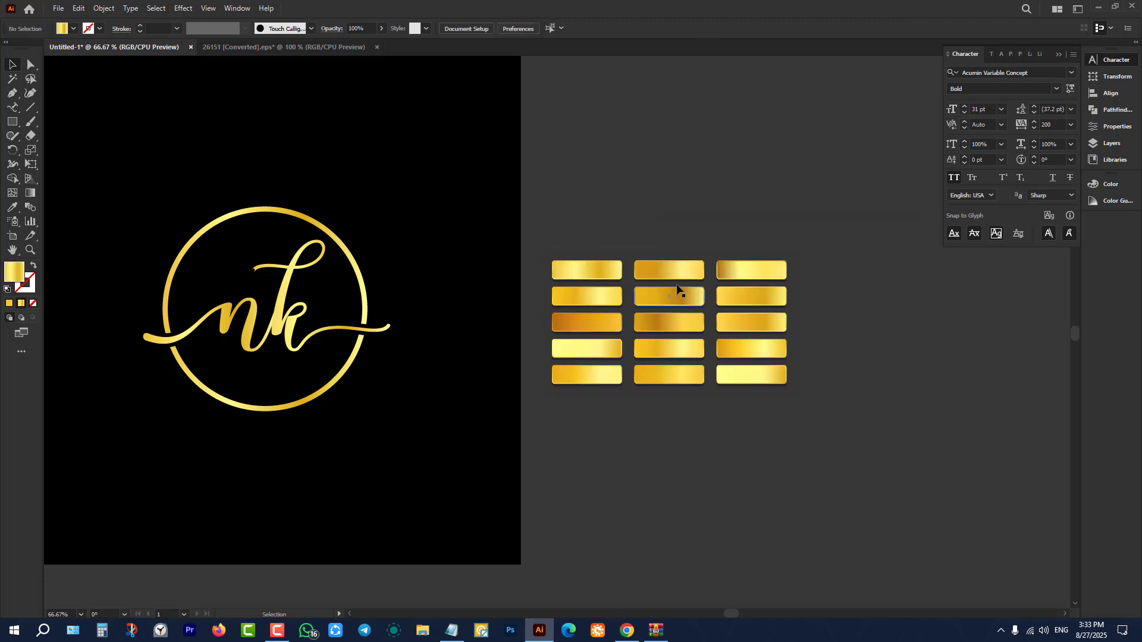
# - Recolor the nk logo with the gradient sampled from the second swatch in the first row
pyautogui.click(273, 280)
pyautogui.press('i')
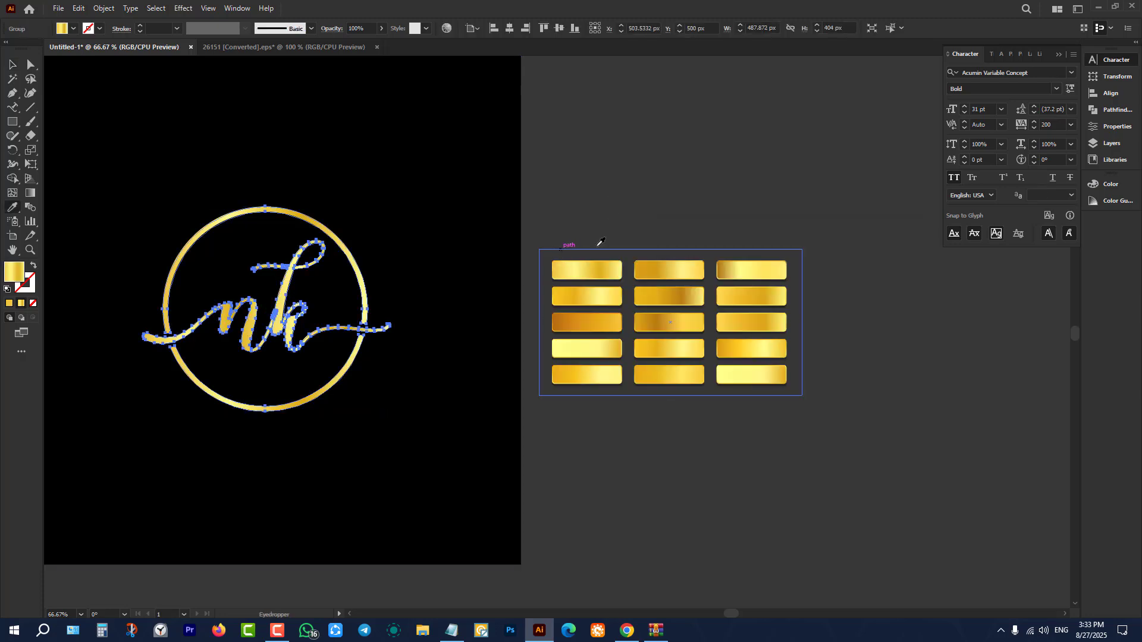
pyautogui.click(662, 266)
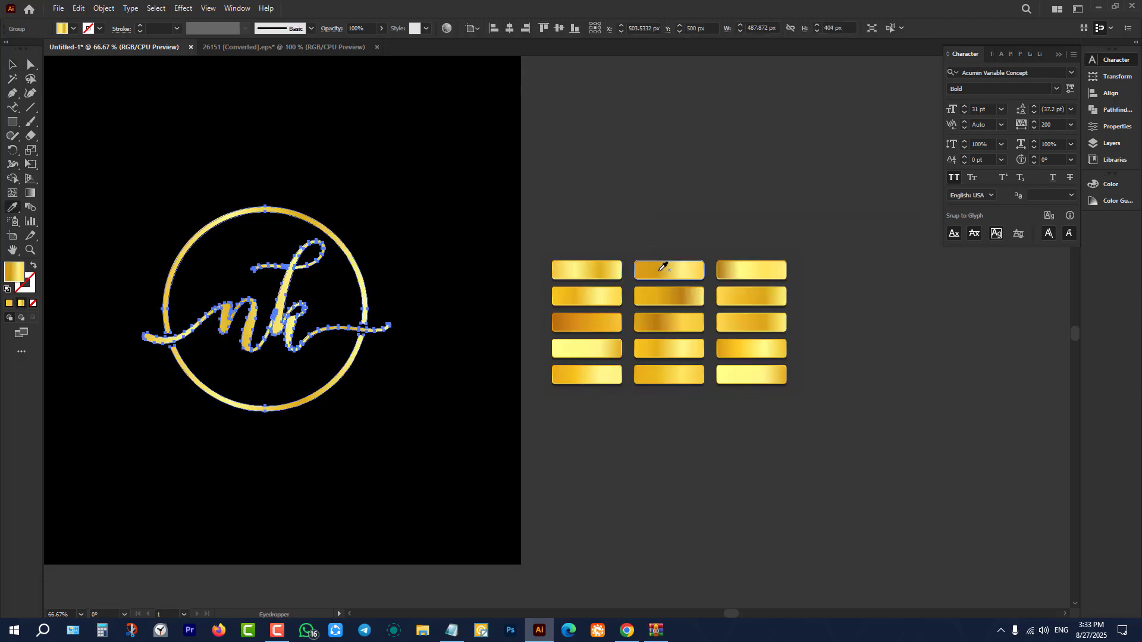
pyautogui.press('v')
pyautogui.click(643, 178)
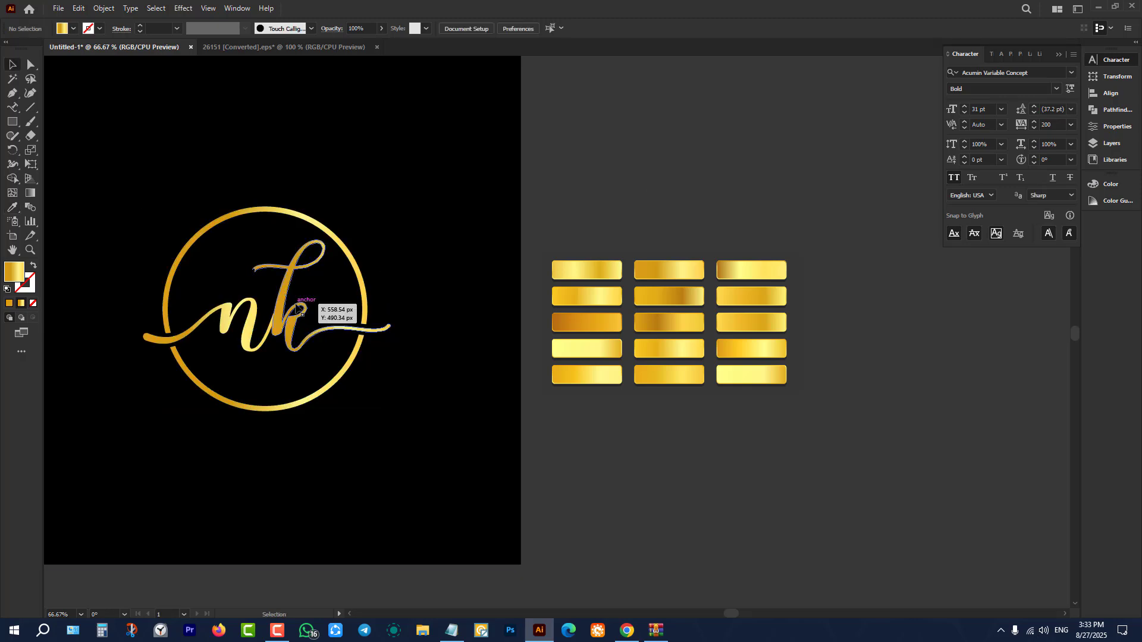
# - Recolor the nk logo with the gradient sampled from the third swatch in the first row
pyautogui.click(315, 244)
pyautogui.press('i')
pyautogui.click(767, 267)
pyautogui.click(766, 268)
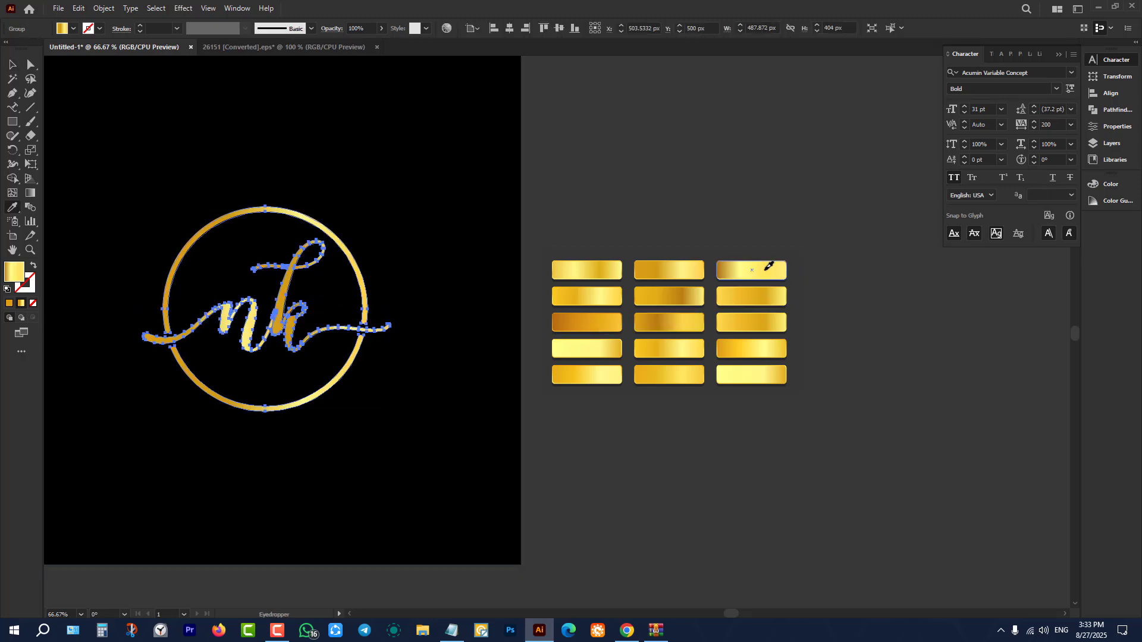
pyautogui.press('v')
pyautogui.click(676, 179)
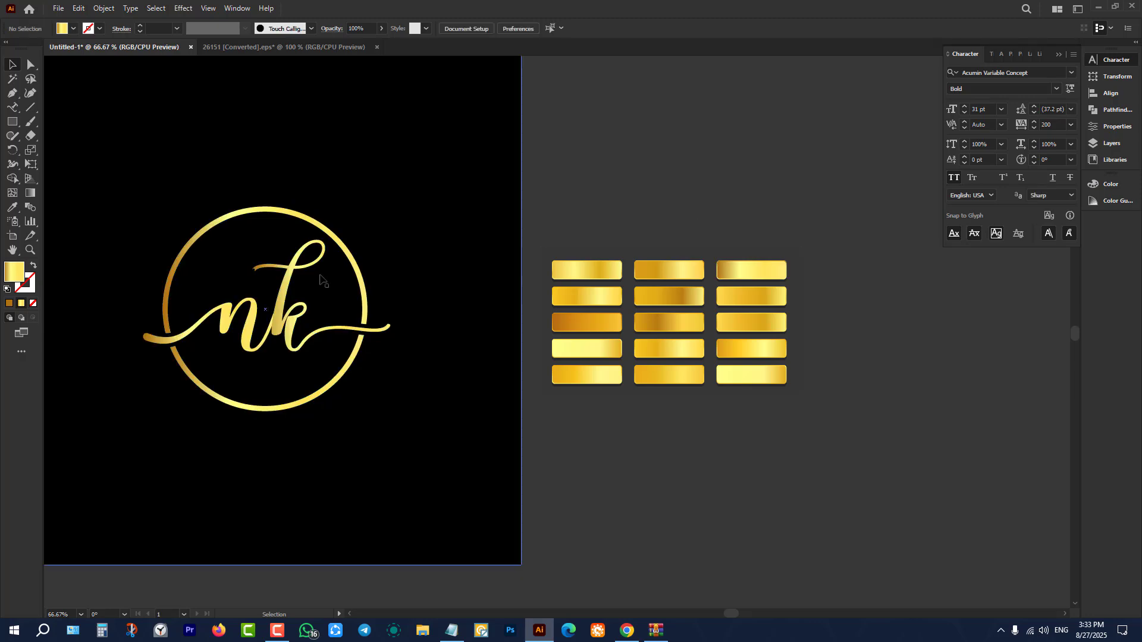
# - Apply the dark orange-gold gradient of the first swatch in the third row to the nk logo, and deselect it
pyautogui.click(298, 283)
pyautogui.press('i')
pyautogui.click(594, 322)
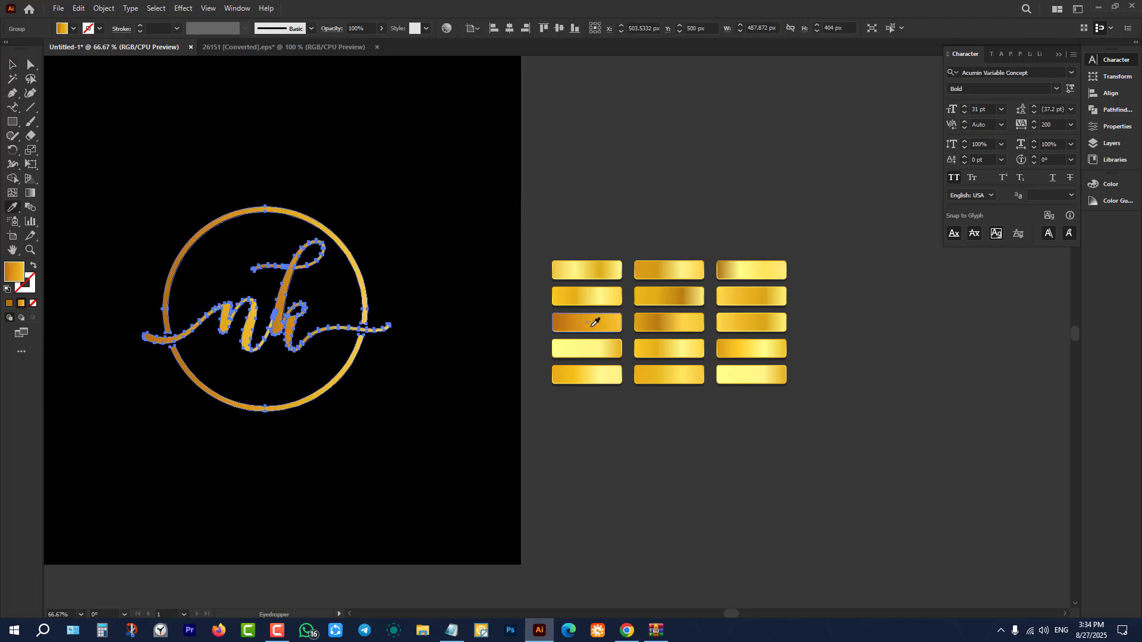
pyautogui.press('v')
pyautogui.click(616, 190)
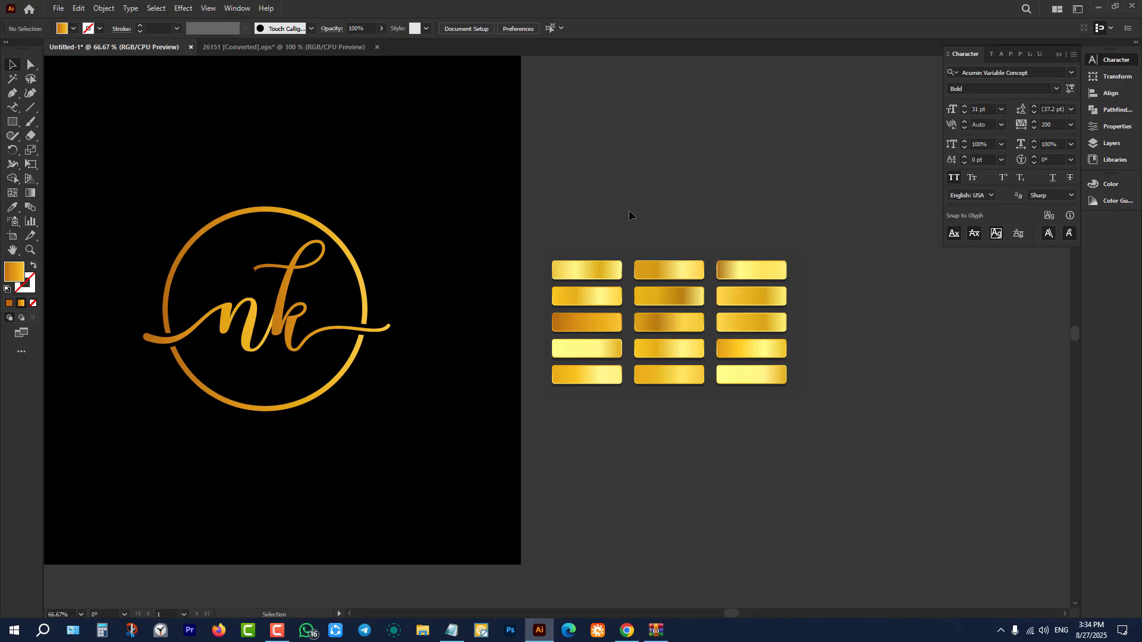
# - Switch back to Chrome and browse the other golden gradient sets in the Freepik results
pyautogui.click(629, 631)
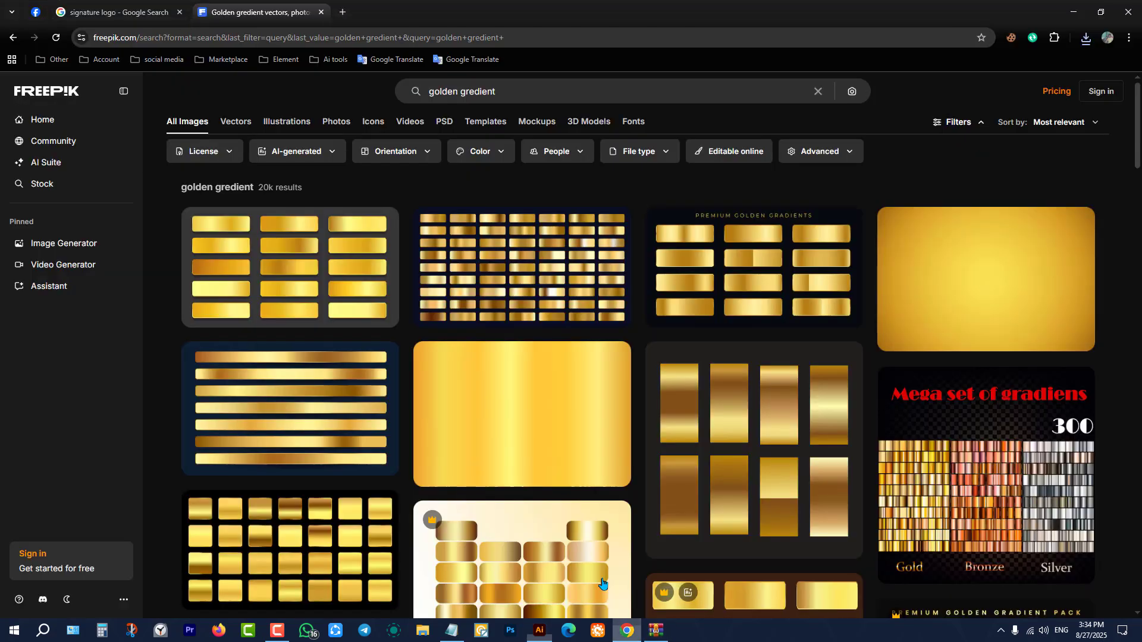
pyautogui.scroll(-5, 702, 300)
pyautogui.scroll(-10, 589, 328)
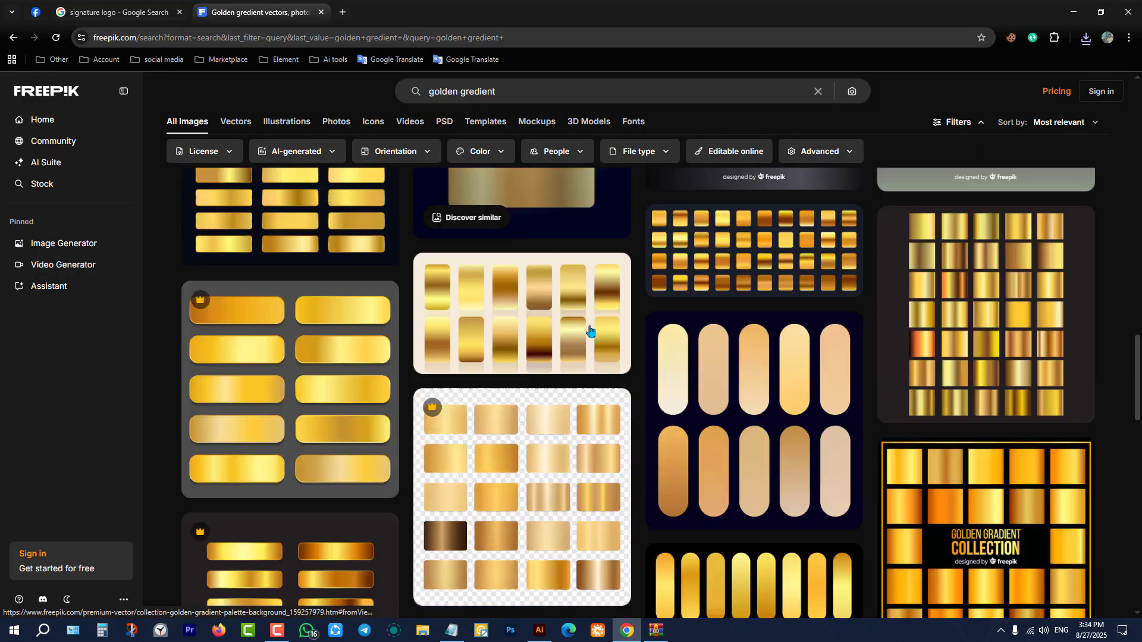
# - Return to the search term heading above the golden gradient results in Freepik and switch back to Illustrator
pyautogui.scroll(5, 594, 321)
pyautogui.scroll(10, 600, 314)
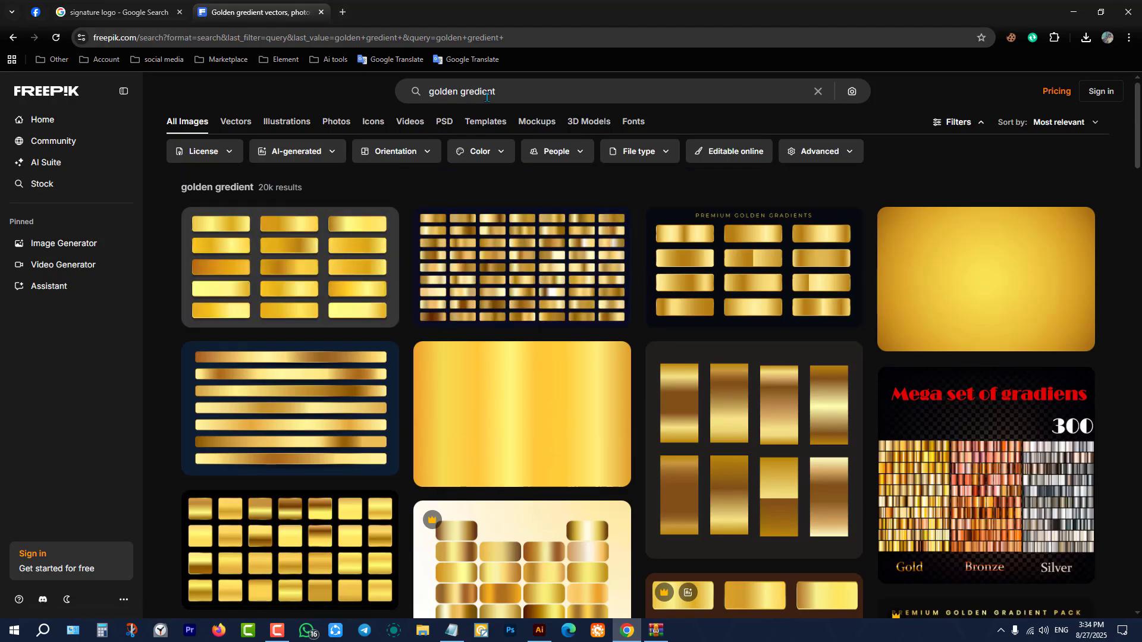
pyautogui.tripleClick(270, 188)
pyautogui.click(384, 202)
pyautogui.click(1074, 12)
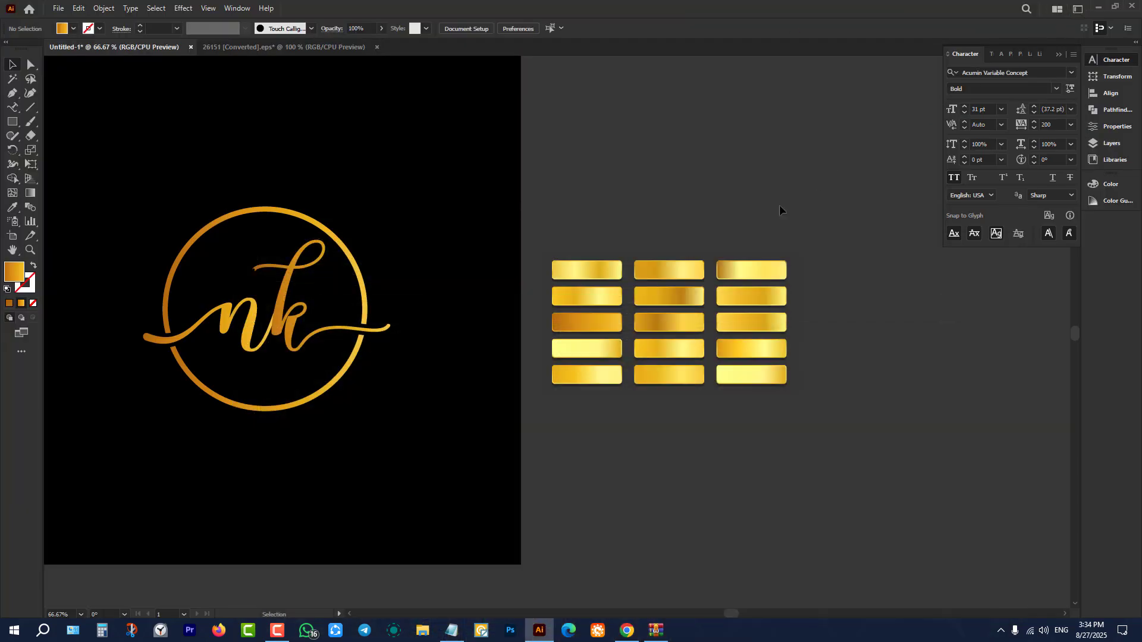
# - Delete the gold gradient swatch set beside the artboard and the black background square behind the nk logo
pyautogui.scroll(-5, 747, 207)
pyautogui.scroll(3, 676, 288)
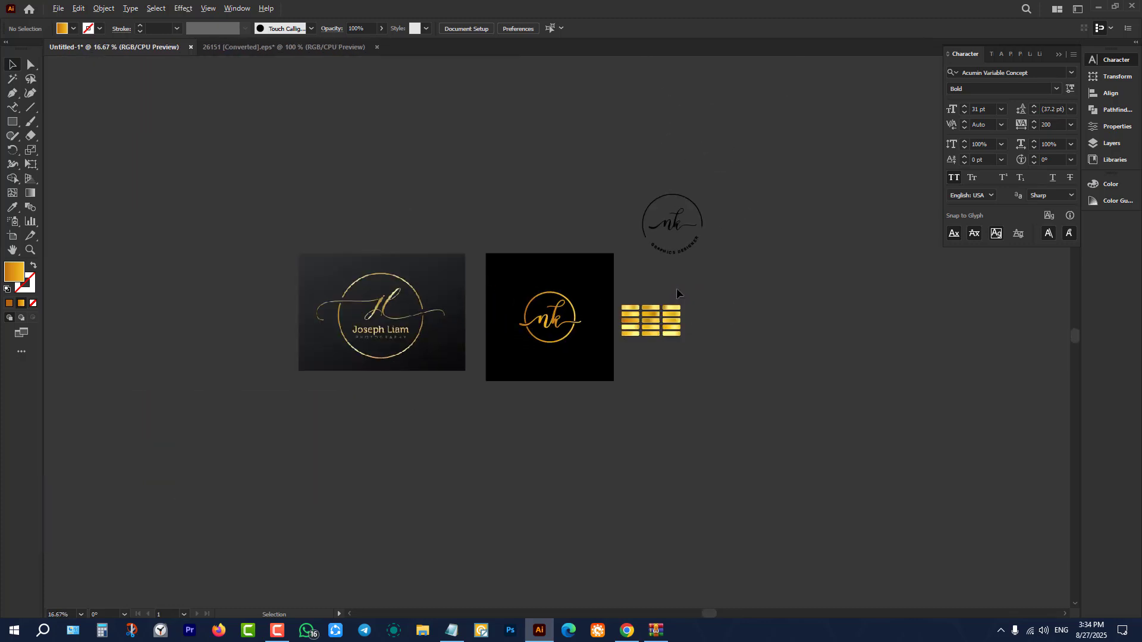
pyautogui.scroll(1, 364, 311)
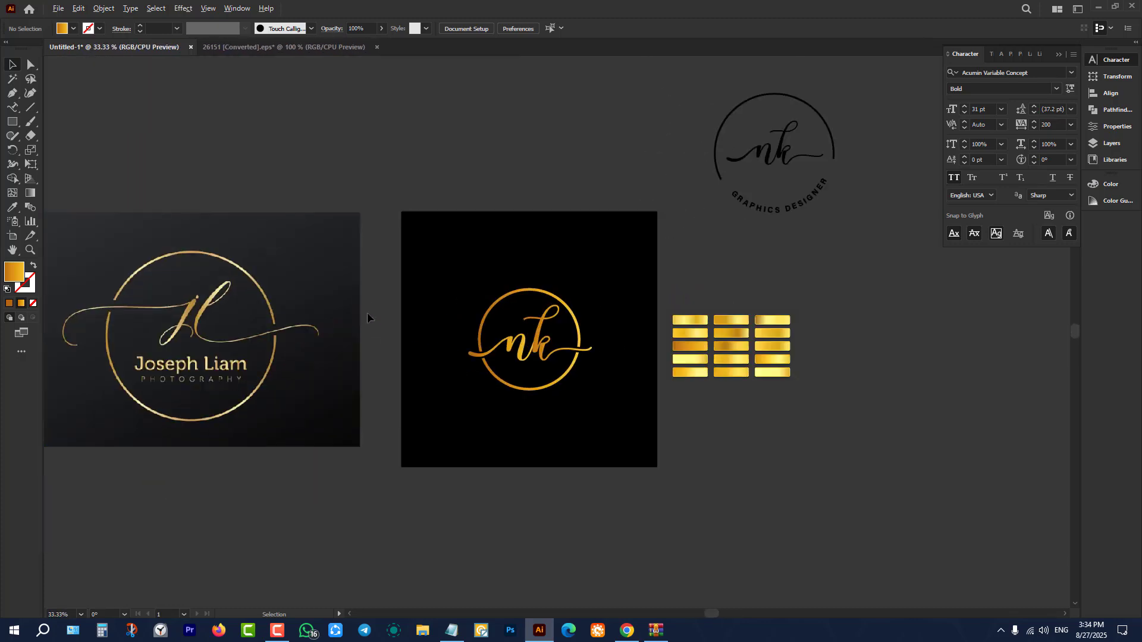
pyautogui.click(766, 334)
pyautogui.press('Delete')
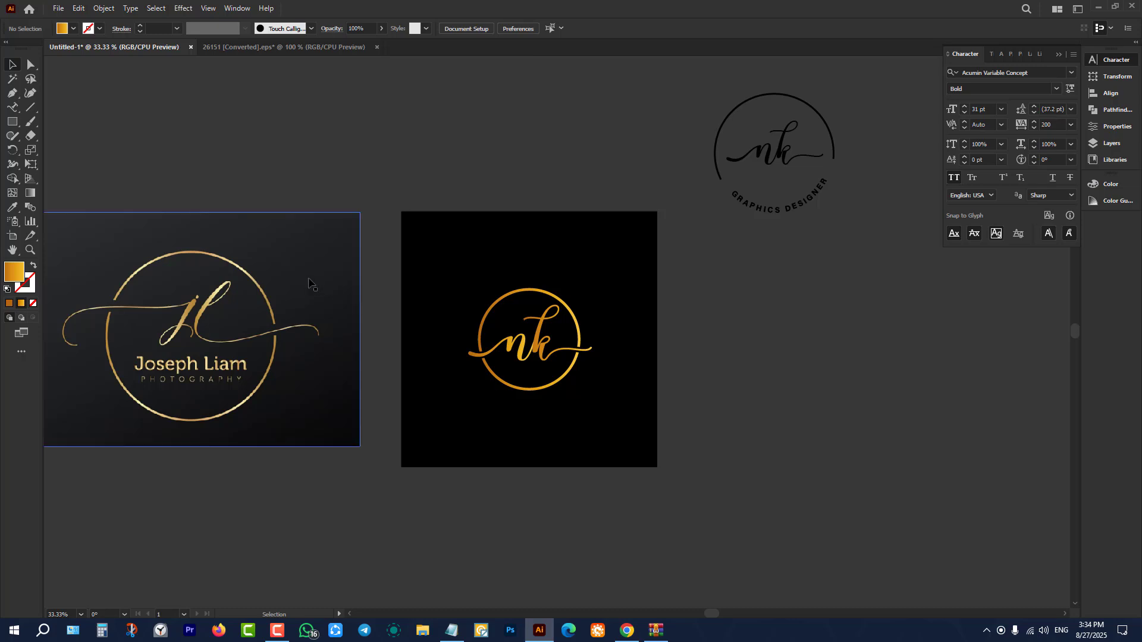
pyautogui.scroll(-3, 346, 386)
pyautogui.click(465, 232)
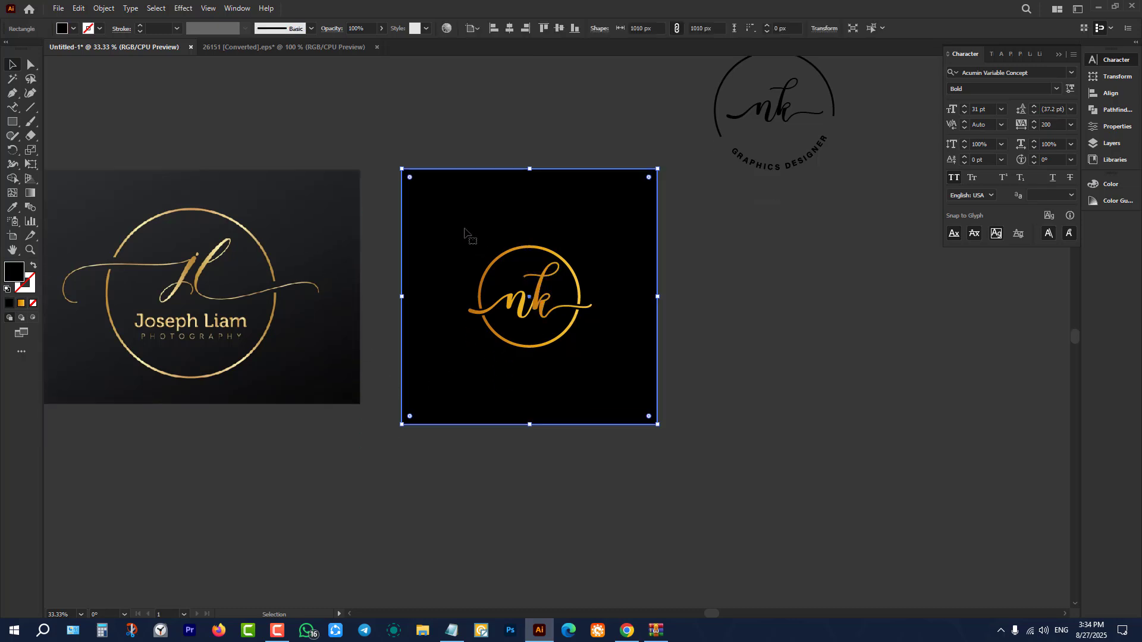
pyautogui.press('Delete')
# - Recolor the circled nk logo solid black and deselect it
pyautogui.moveTo(429, 200); pyautogui.dragTo(637, 398)
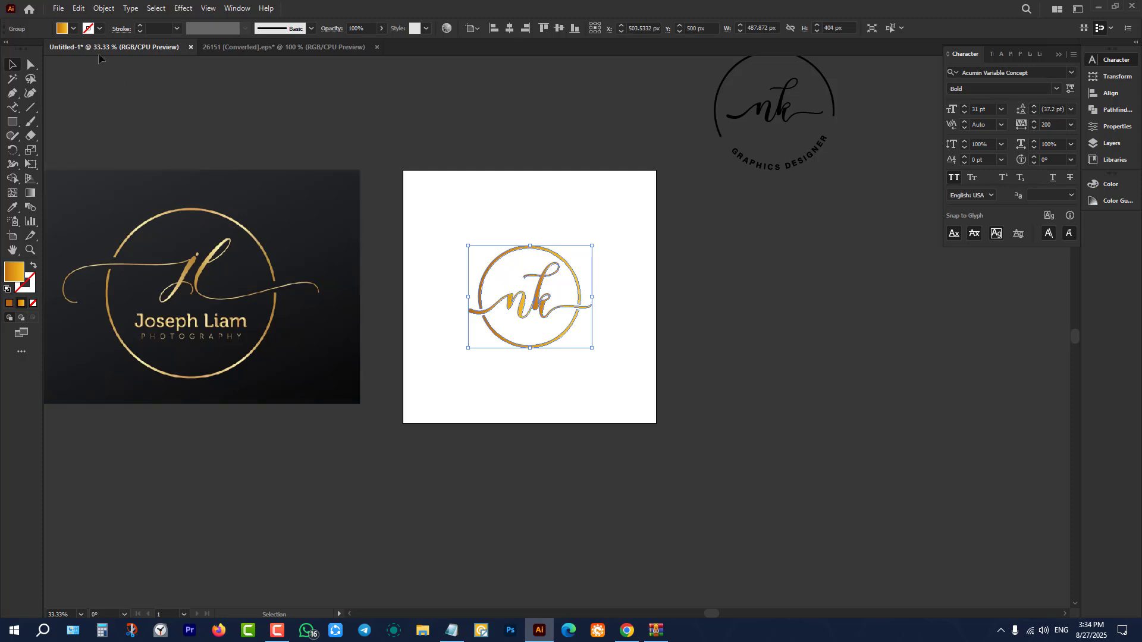
pyautogui.click(73, 28)
pyautogui.click(39, 55)
pyautogui.click(290, 108)
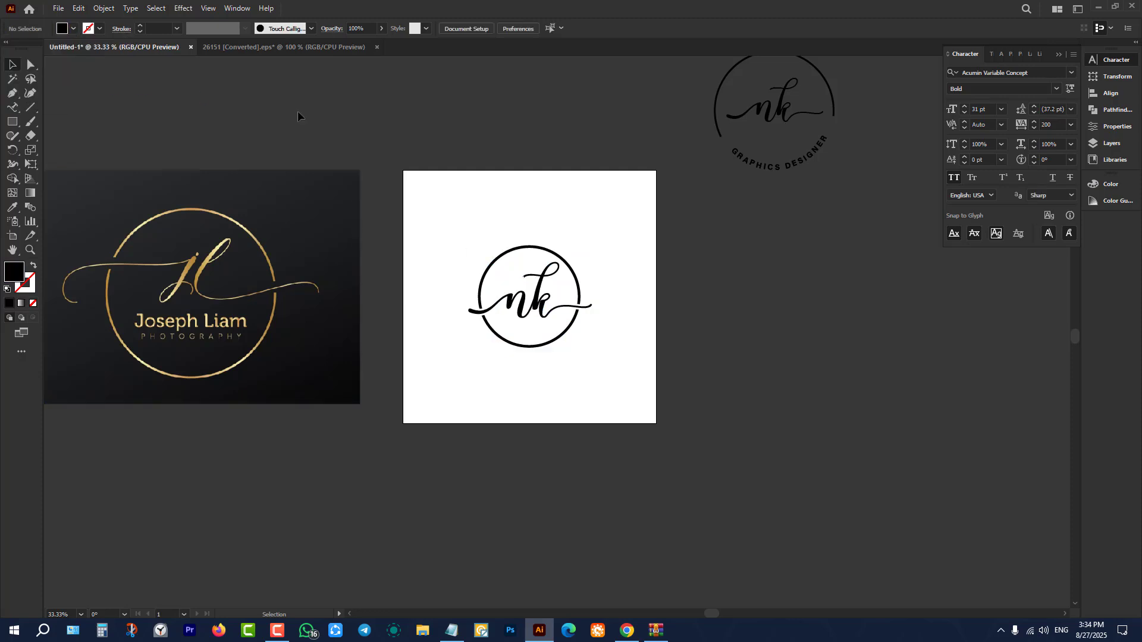
# - Delete the black circled nk logo from the artboard
pyautogui.hotkey('ctrl', '=')
pyautogui.hotkey('ctrl', '=')
pyautogui.scroll(2, 719, 252)
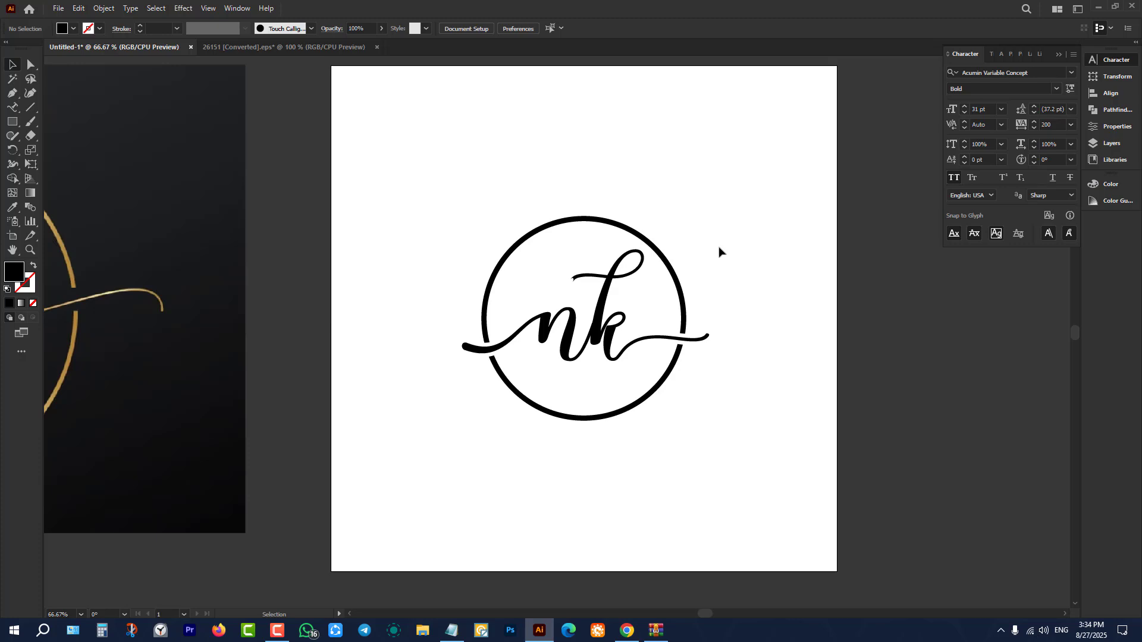
pyautogui.scroll(1, 719, 252)
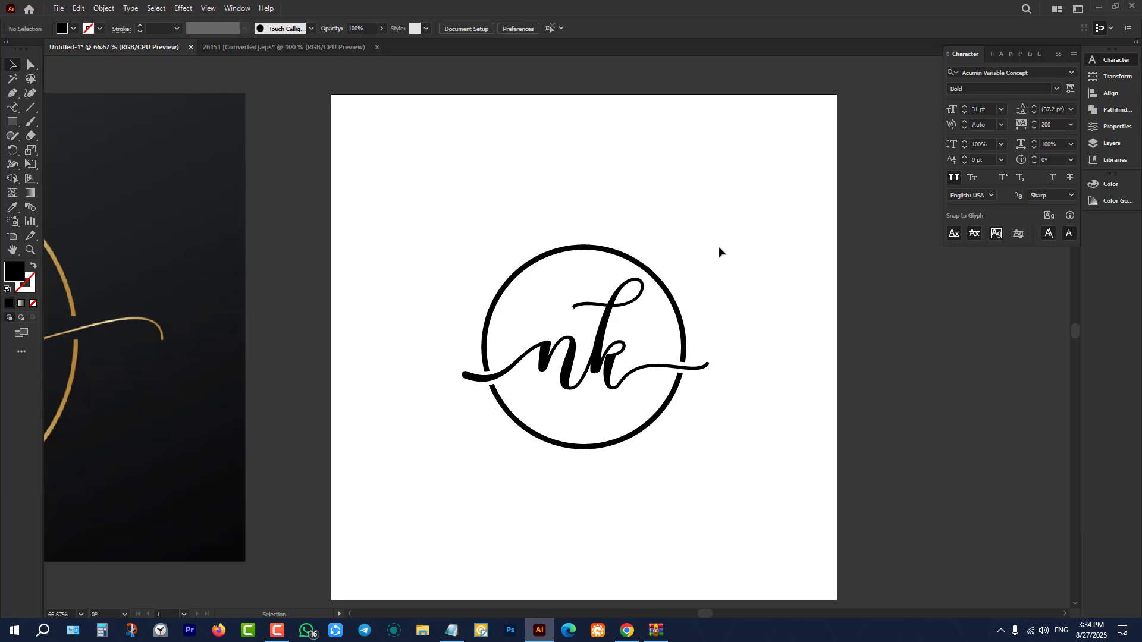
pyautogui.click(619, 256)
pyautogui.press('Delete')
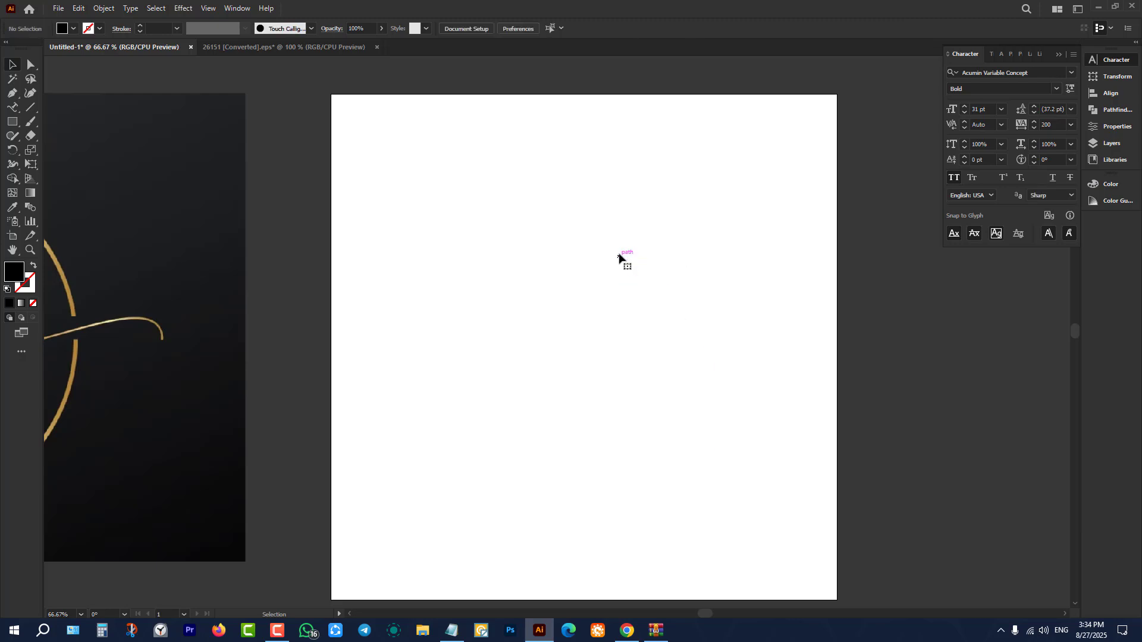
# - Bring the live nk script text onto the empty artboard and center it horizontally and vertically
pyautogui.scroll(-3, 528, 329)
pyautogui.moveTo(736, 197); pyautogui.dragTo(546, 346)
pyautogui.scroll(3, 546, 346)
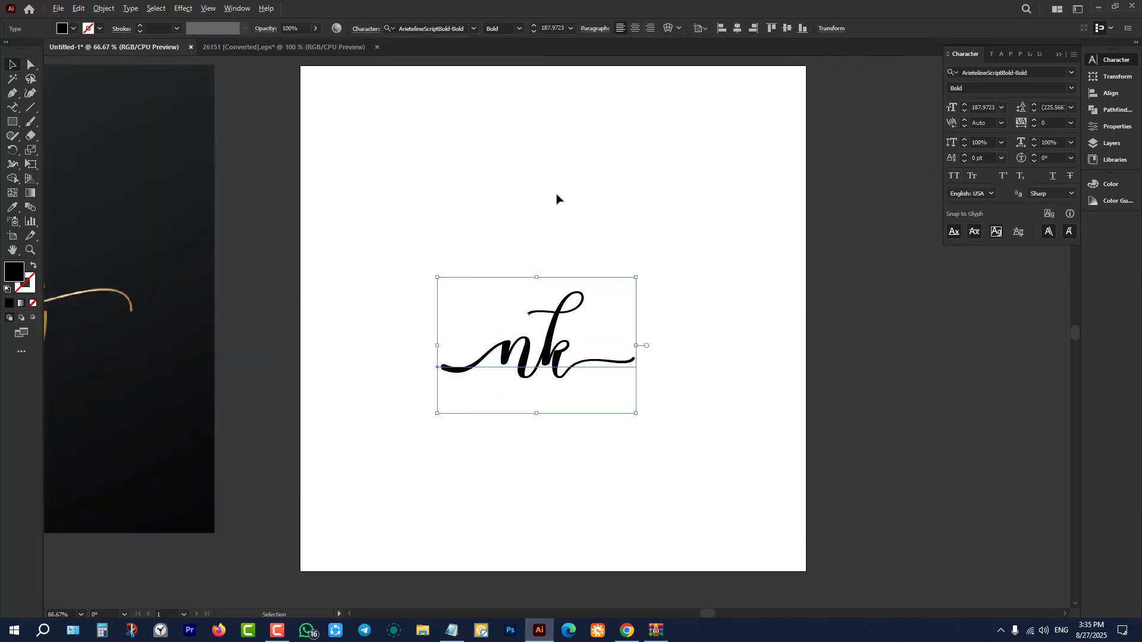
pyautogui.click(738, 28)
pyautogui.click(772, 29)
pyautogui.click(788, 28)
pyautogui.click(591, 357)
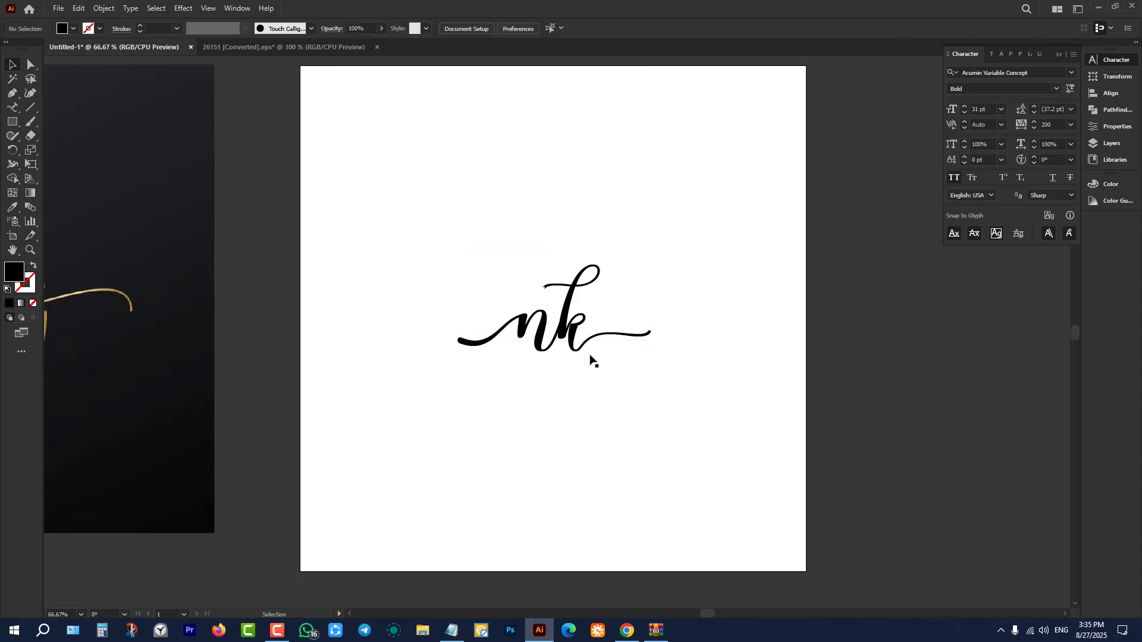
# - Expand the nk script text into vector shapes and deselect it
pyautogui.click(576, 339)
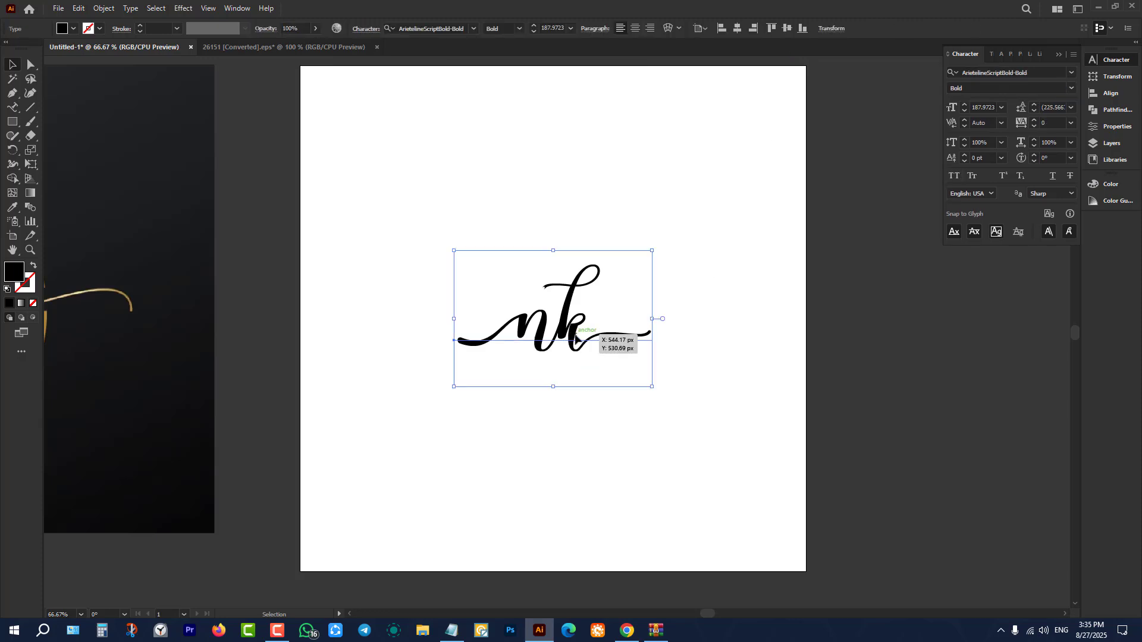
pyautogui.click(104, 8)
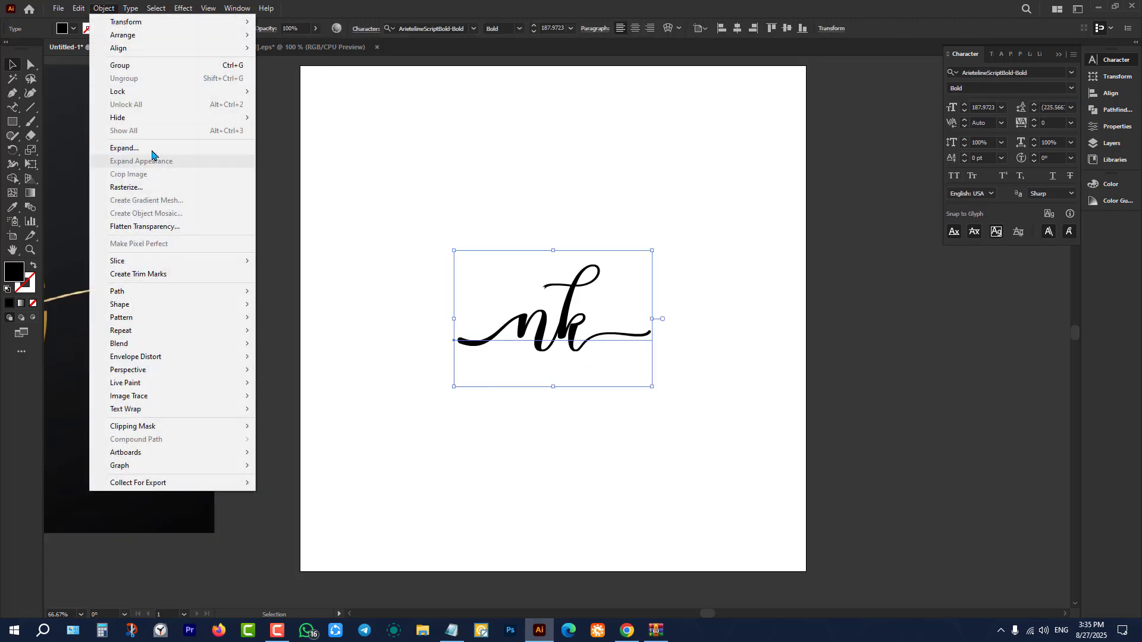
pyautogui.click(151, 149)
pyautogui.click(559, 388)
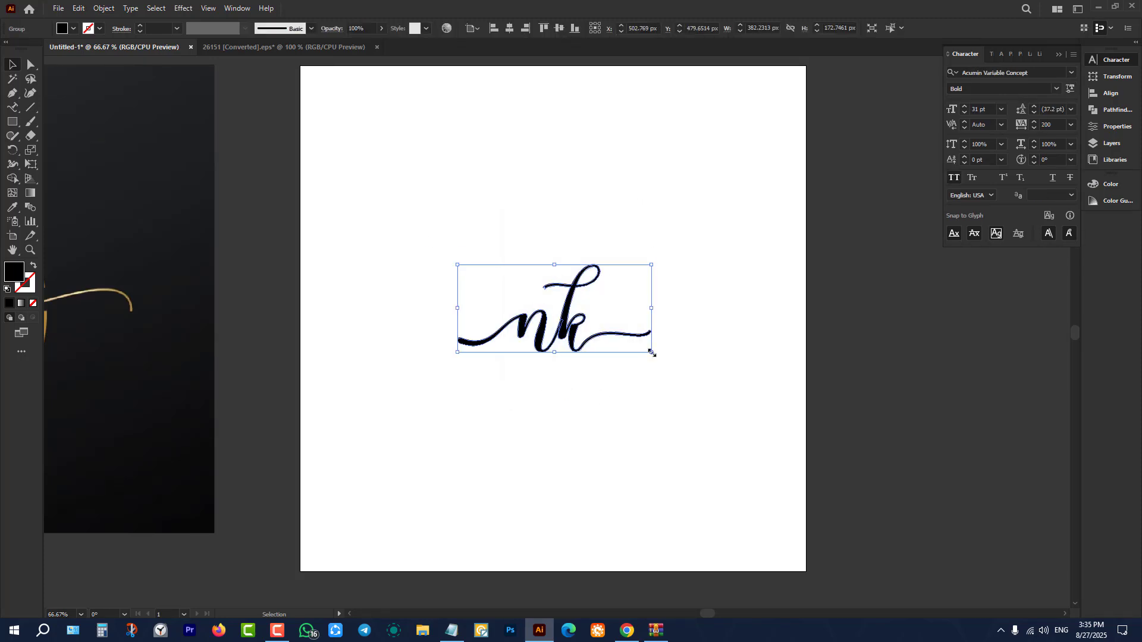
pyautogui.moveTo(658, 262); pyautogui.dragTo(446, 413)
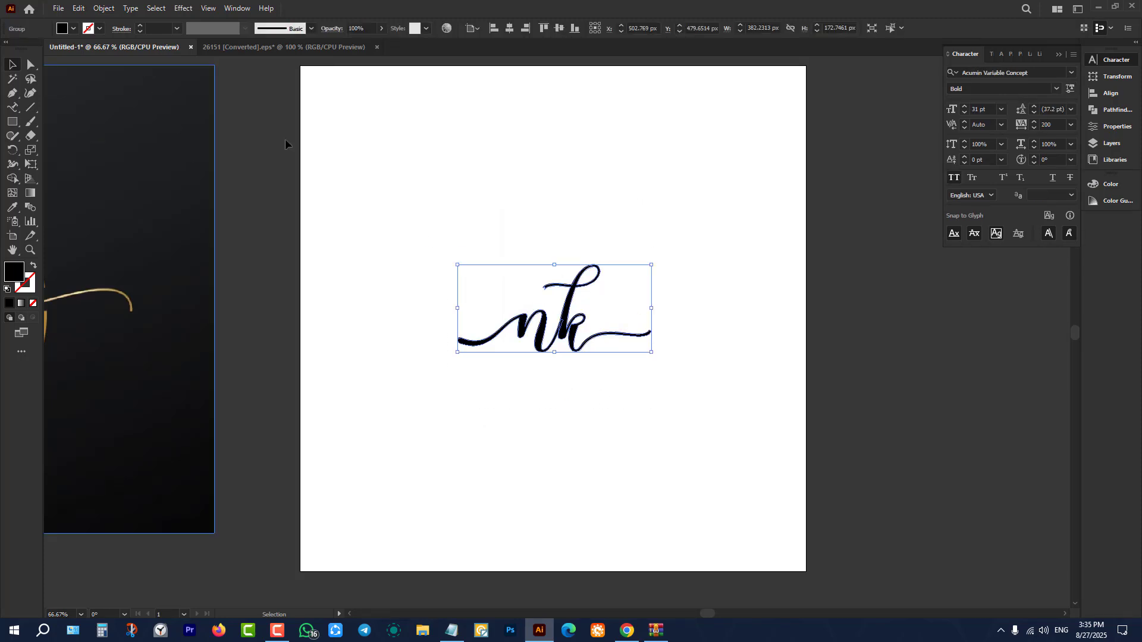
pyautogui.click(309, 167)
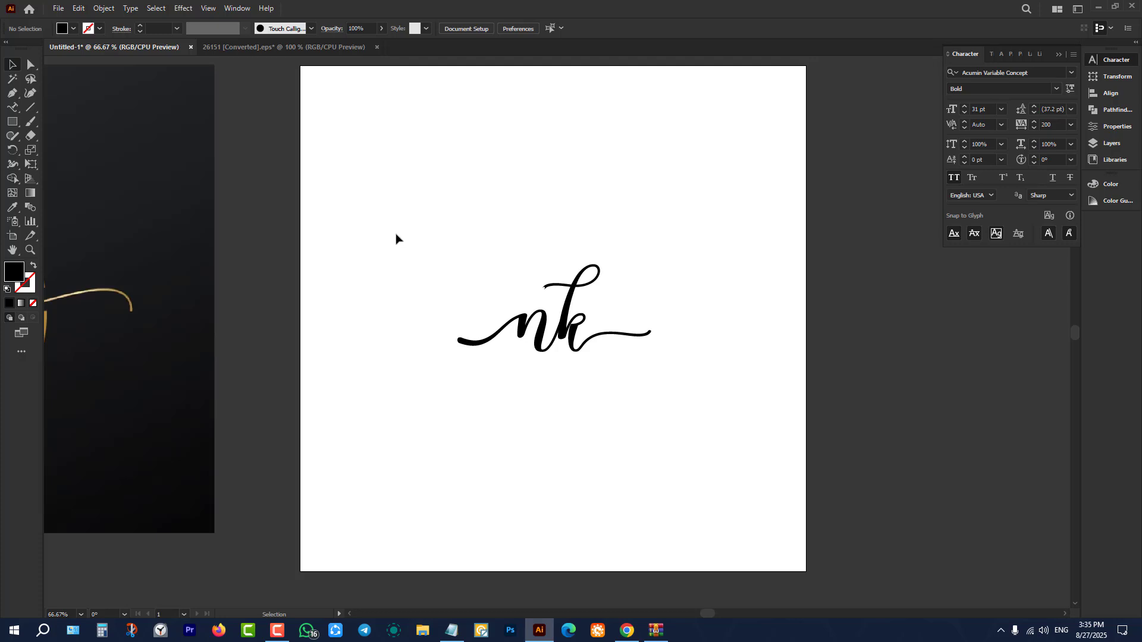
# - Draw a circle about 317 px in diameter over the nk lettering, with a black stroke and no fill
pyautogui.moveTo(11, 122); pyautogui.dragTo(47, 150)
pyautogui.moveTo(480, 215)
pyautogui.mouseDown()
pyautogui.moveTo(541, 274)
pyautogui.moveTo(657, 348)
pyautogui.moveTo(640, 345)
pyautogui.mouseUp()
pyautogui.click(12, 64)
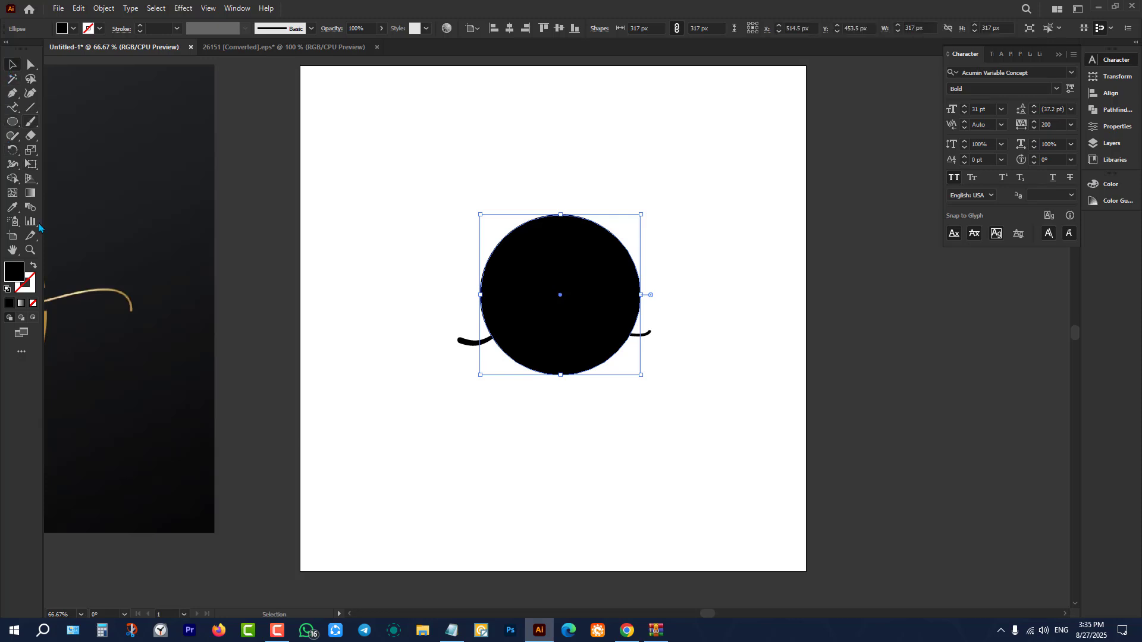
pyautogui.click(33, 266)
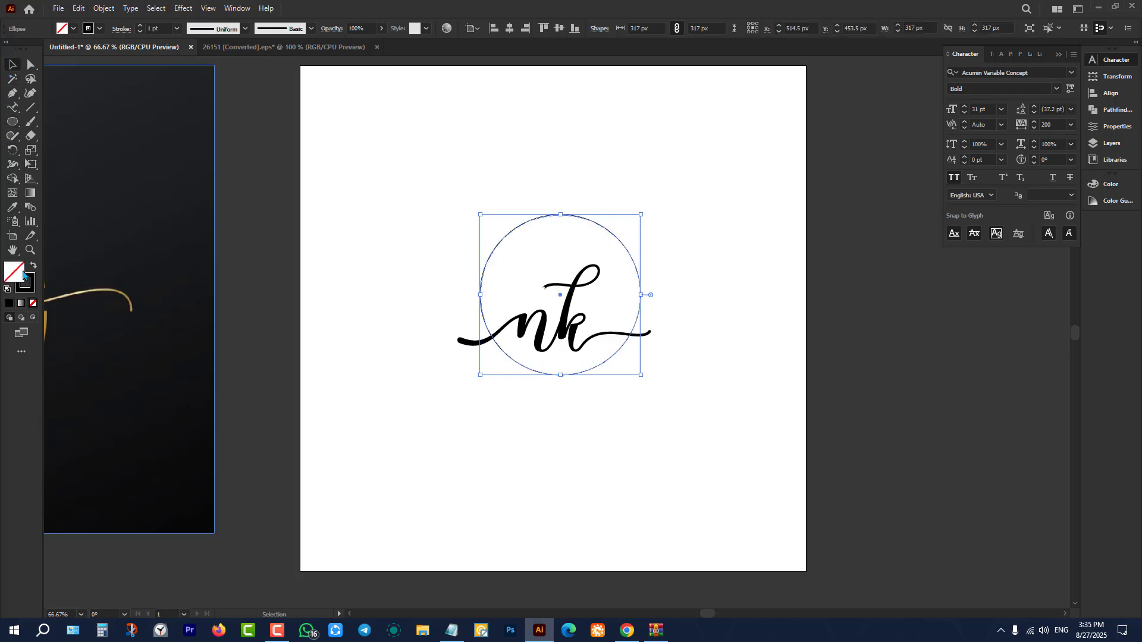
# - Center the circle horizontally and vertically on the artboard and deselect it
pyautogui.click(510, 28)
pyautogui.click(558, 29)
pyautogui.click(579, 138)
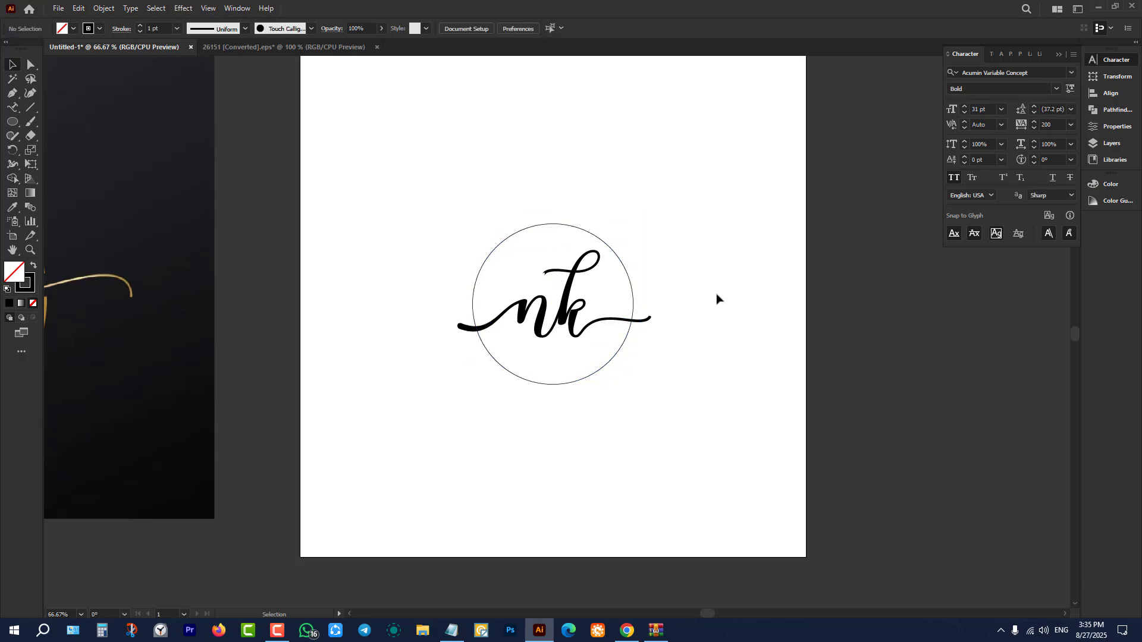
# - Set the circle's stroke weight to 7 pt
pyautogui.scroll(5, 647, 221)
pyautogui.click(592, 226)
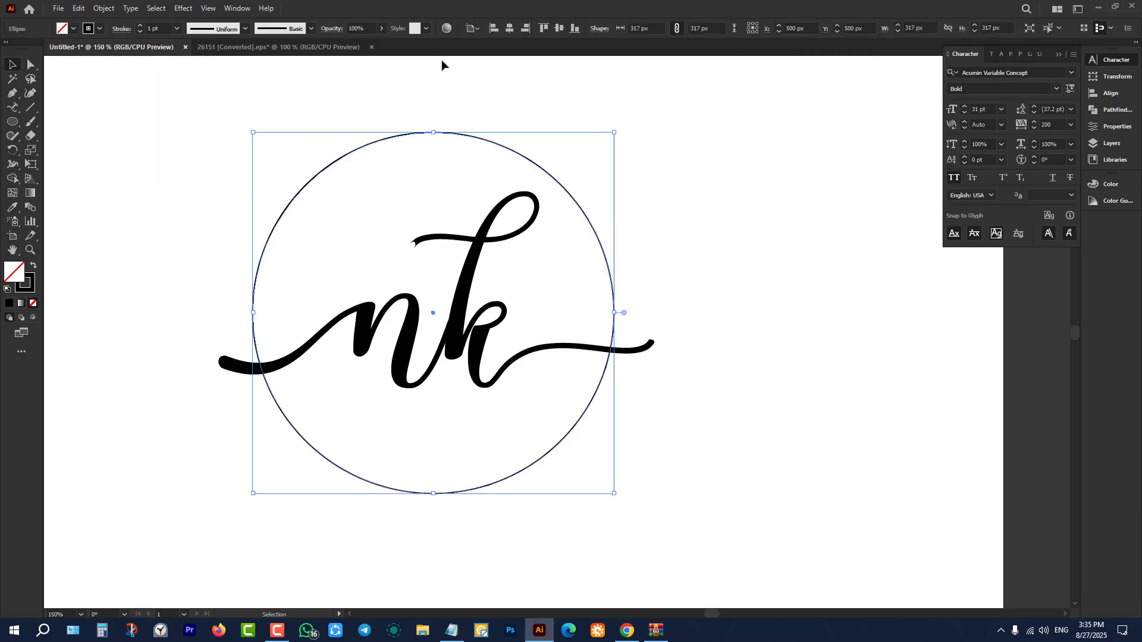
pyautogui.click(159, 27)
pyautogui.press('Up')
pyautogui.press('Up')
pyautogui.press('Up')
pyautogui.press('Up')
pyautogui.press('Up')
pyautogui.press('Up')
pyautogui.press('Up')
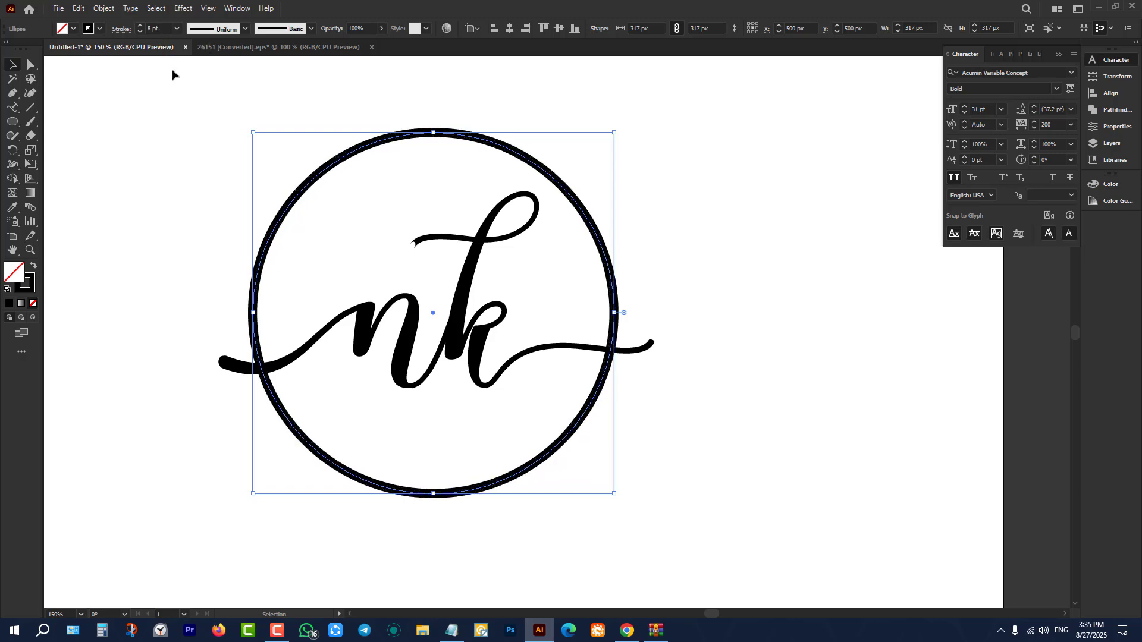
pyautogui.press('Down')
pyautogui.click(172, 168)
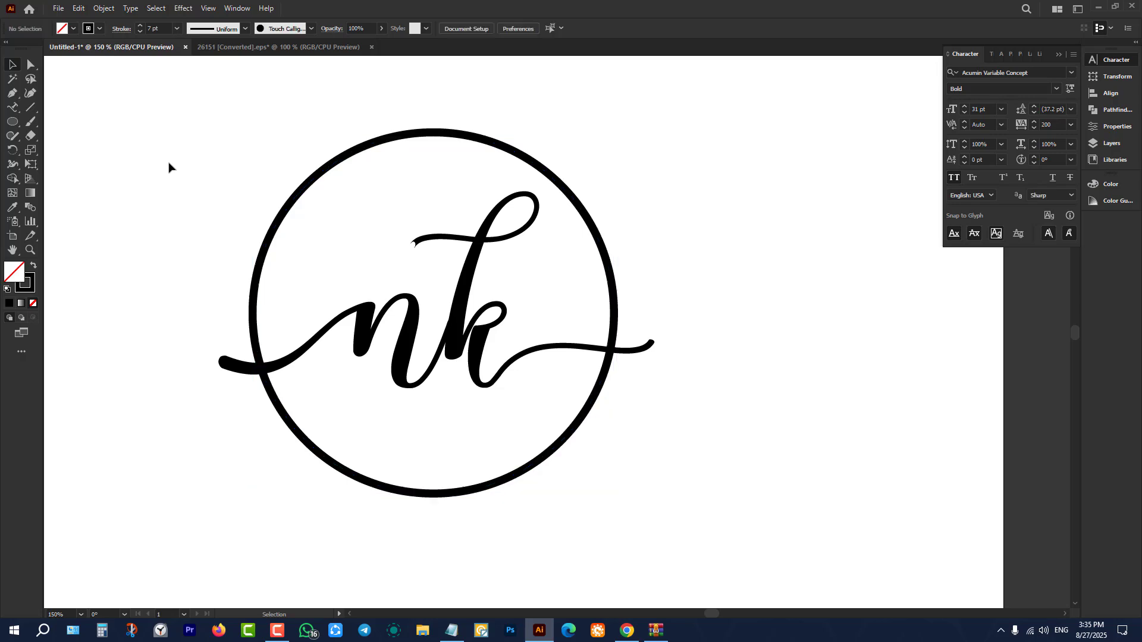
# - Expand the circle's fill and stroke so that the ring becomes a filled shape
pyautogui.scroll(1, 172, 168)
pyautogui.moveTo(222, 147); pyautogui.dragTo(345, 222)
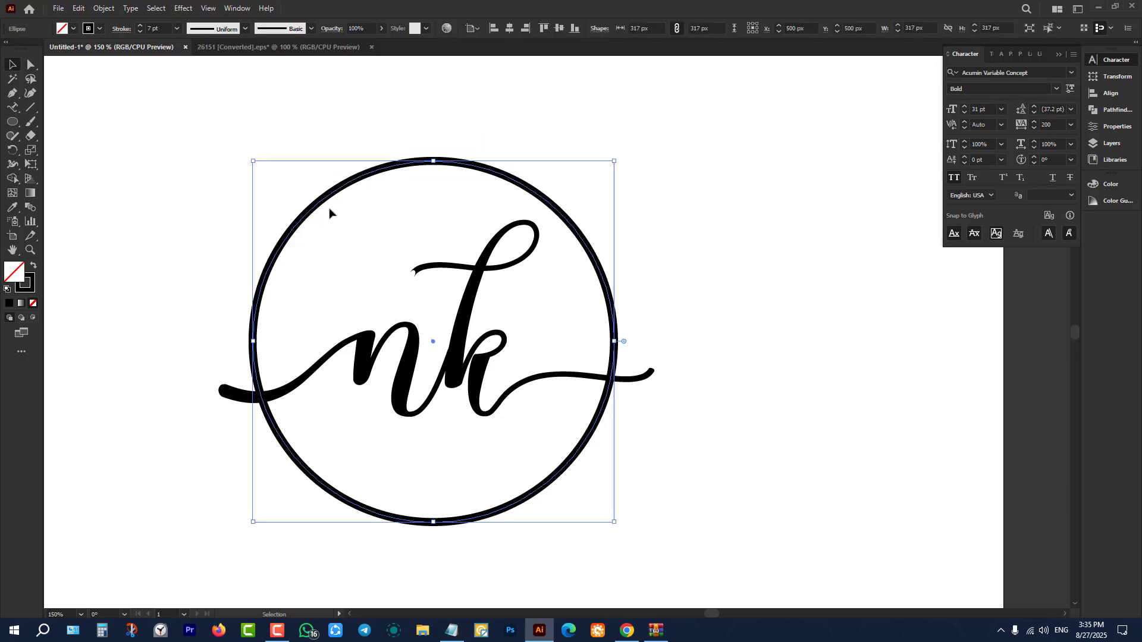
pyautogui.click(360, 241)
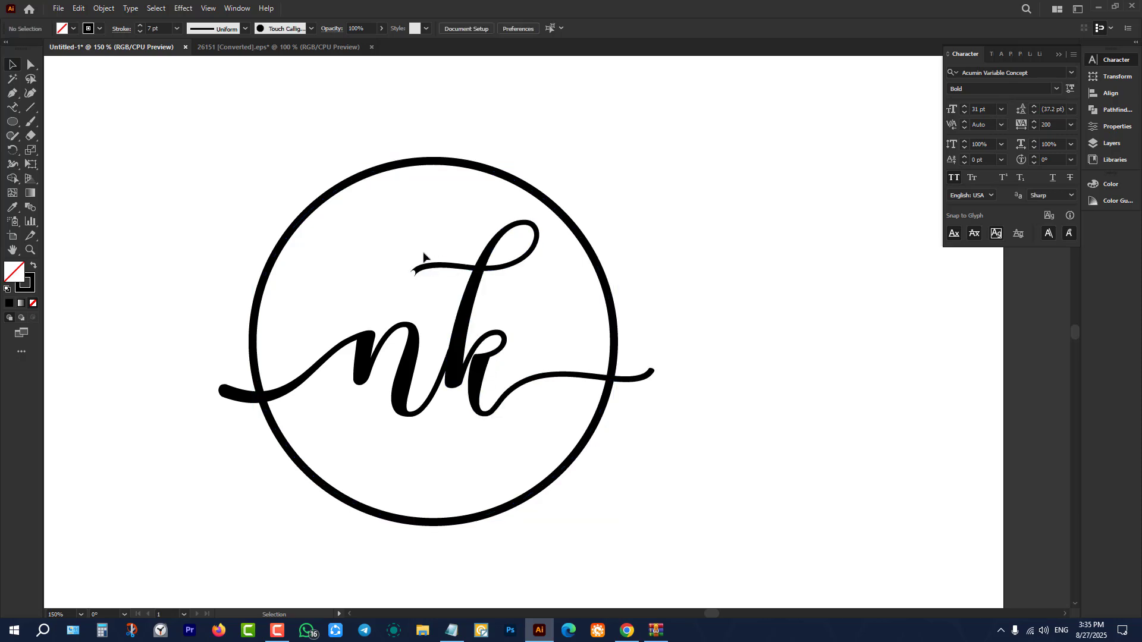
pyautogui.moveTo(321, 142); pyautogui.dragTo(417, 285)
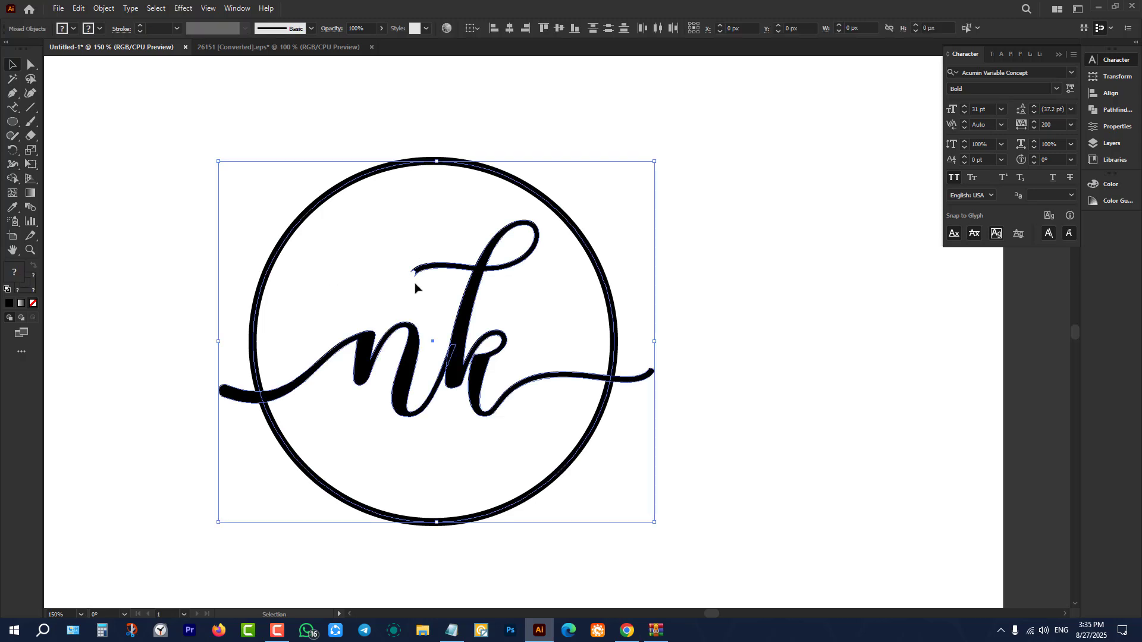
pyautogui.click(361, 231)
pyautogui.moveTo(296, 143); pyautogui.dragTo(356, 238)
pyautogui.click(104, 8)
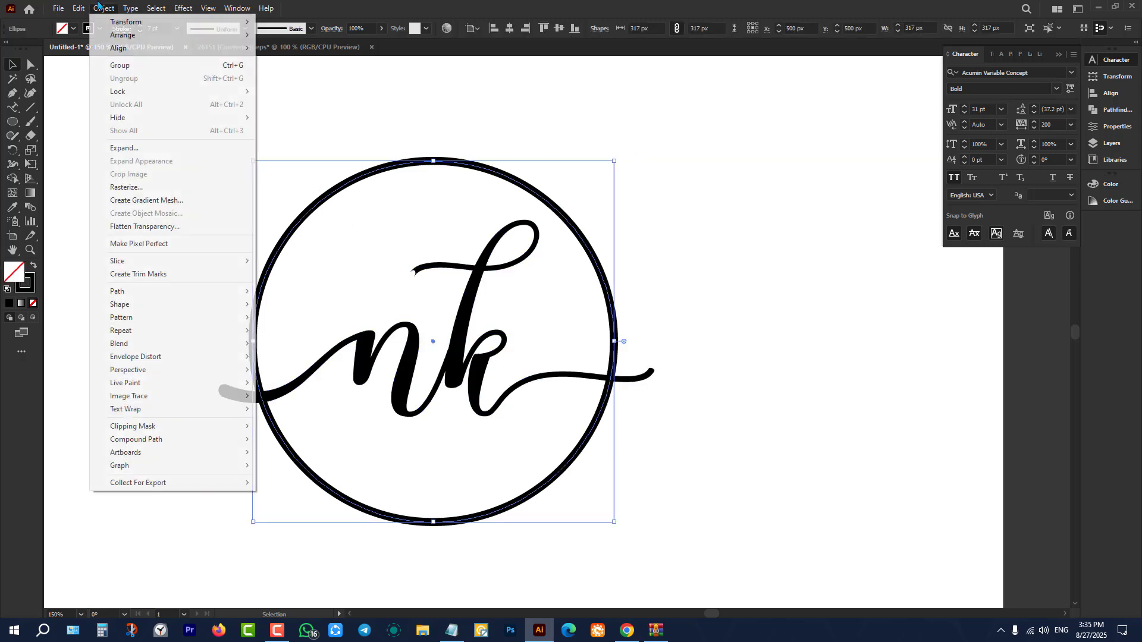
pyautogui.click(136, 148)
pyautogui.click(554, 382)
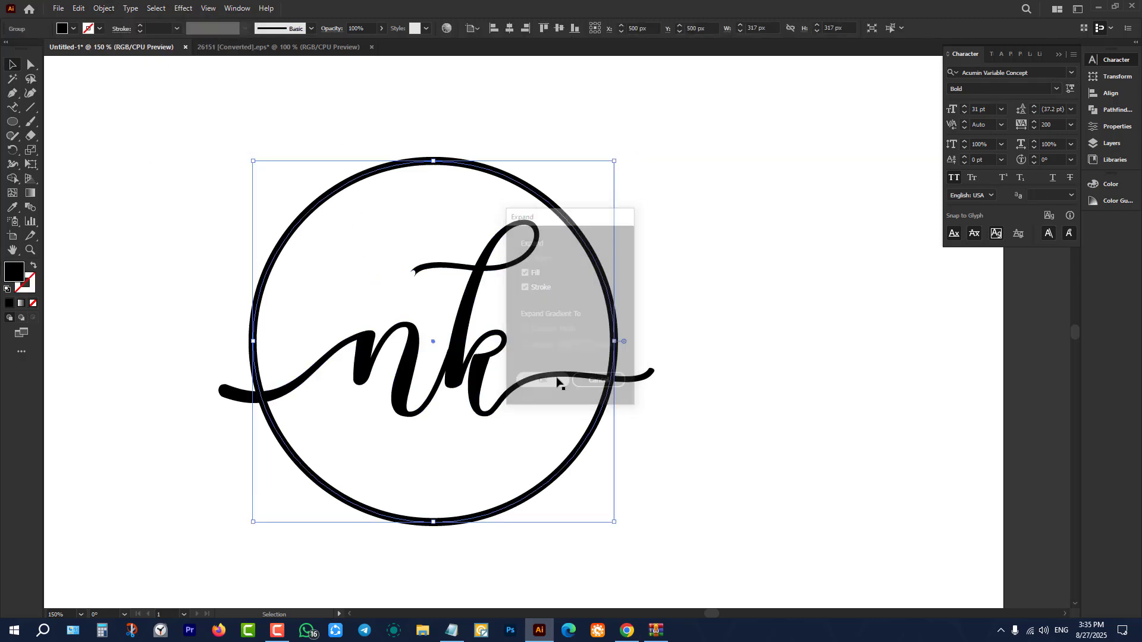
pyautogui.click(734, 283)
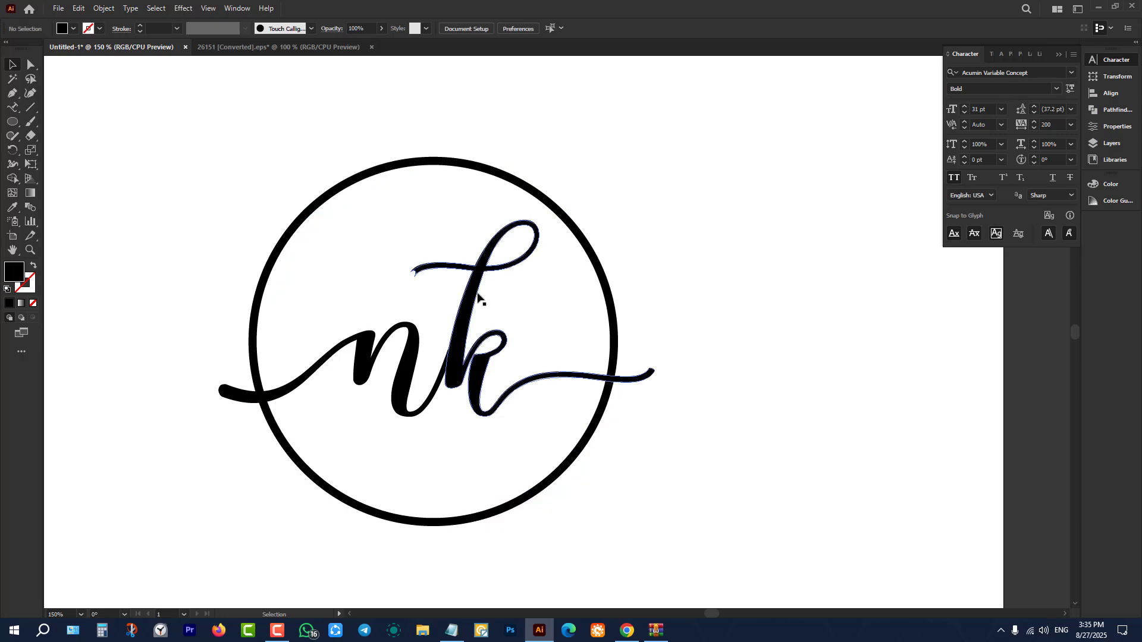
pyautogui.click(477, 296)
pyautogui.click(104, 8)
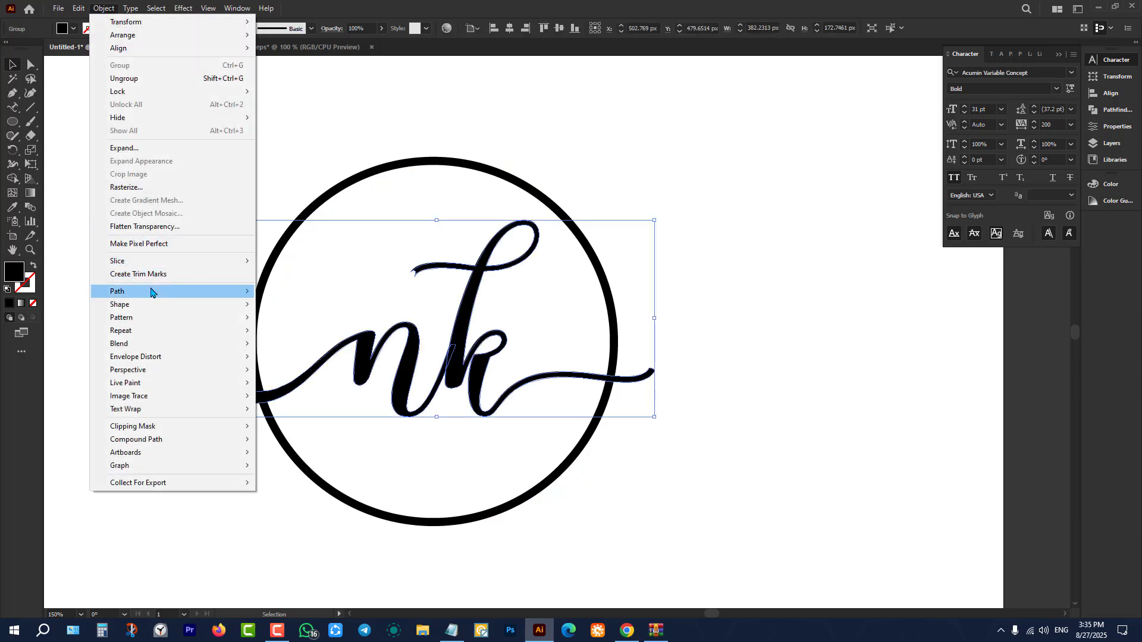
pyautogui.moveTo(150, 291)
pyautogui.click(291, 331)
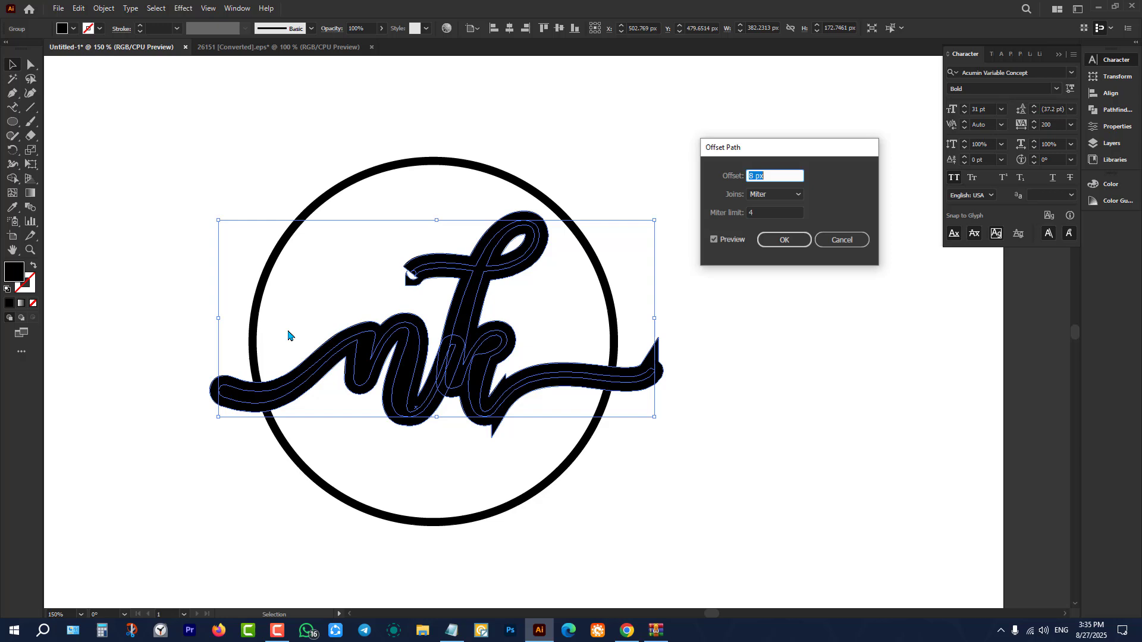
pyautogui.click(826, 240)
pyautogui.click(770, 250)
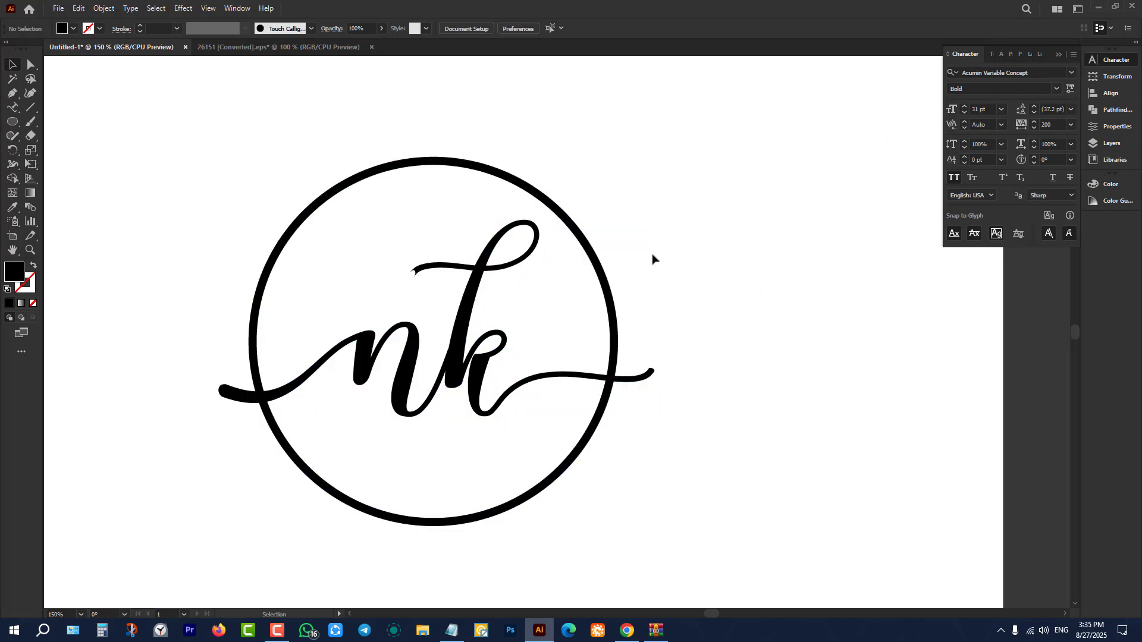
pyautogui.scroll(-1, 706, 205)
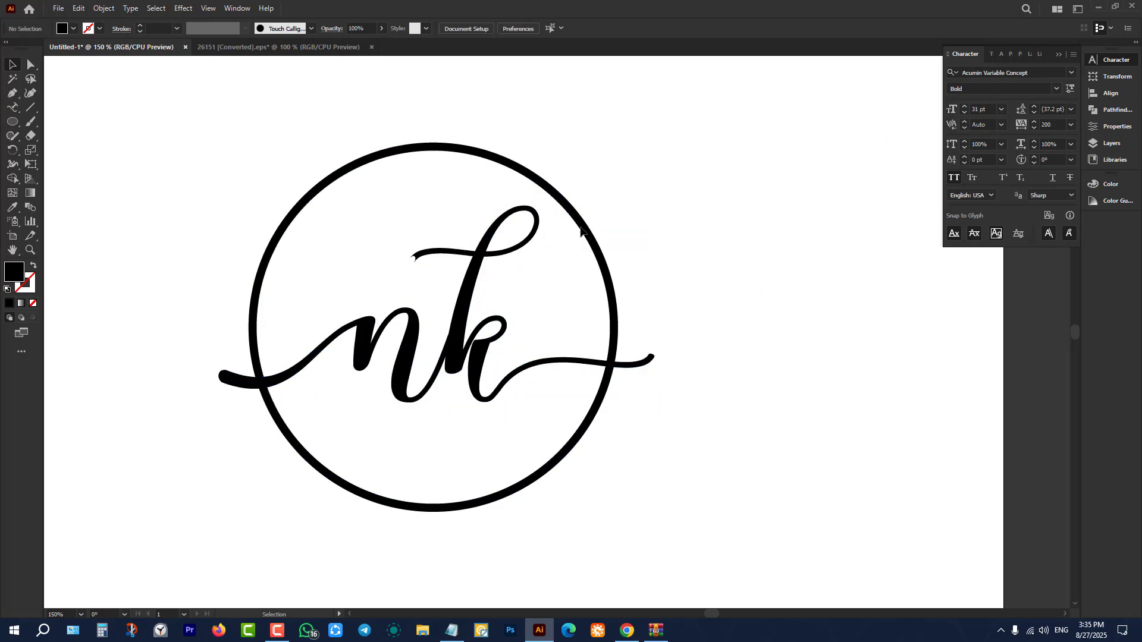
pyautogui.moveTo(613, 207); pyautogui.dragTo(333, 370)
pyautogui.click(162, 179)
pyautogui.click(461, 300)
pyautogui.click(469, 192)
pyautogui.scroll(-2, 476, 322)
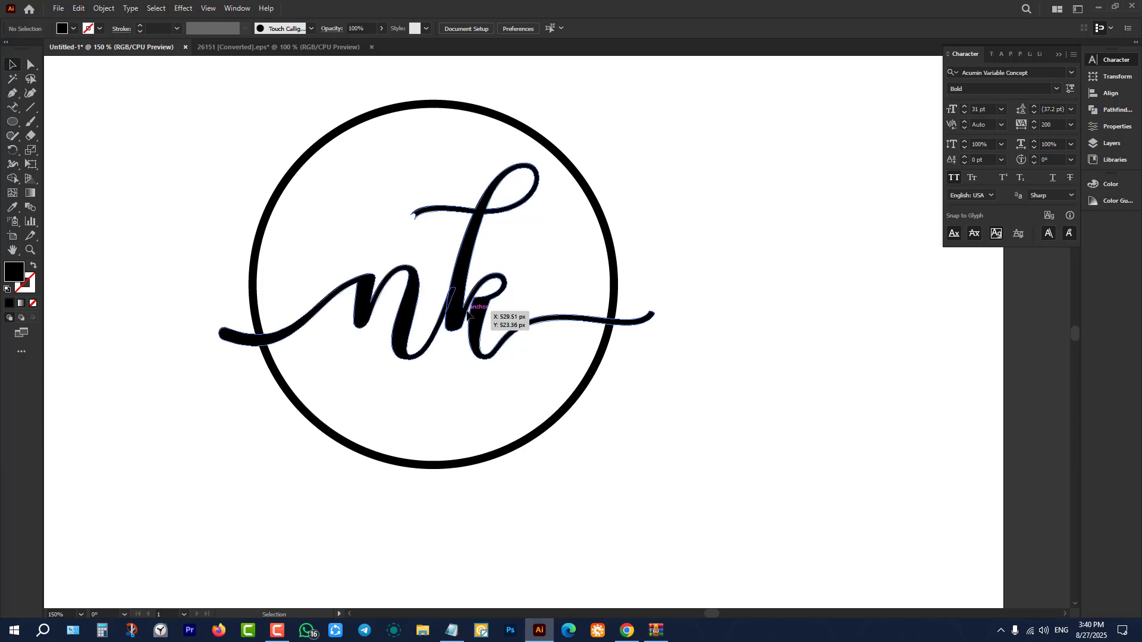
# - Delete the old nk lettering inside the ring and add new point text reading NK in its place
pyautogui.click(466, 316)
pyautogui.press('Delete')
pyautogui.click(12, 108)
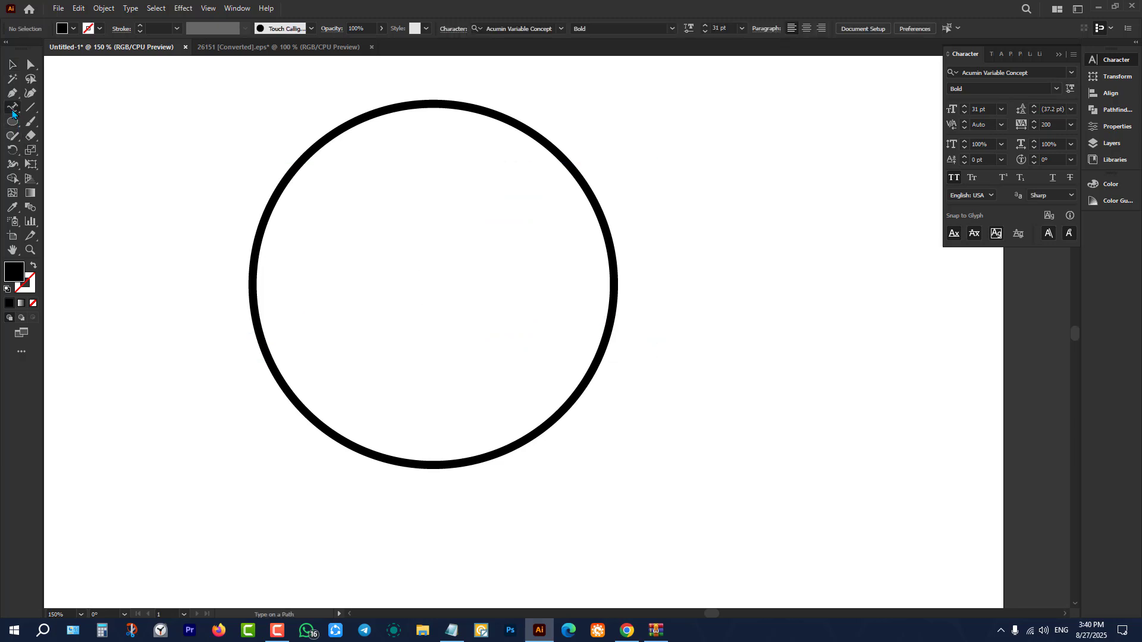
pyautogui.click(9, 116)
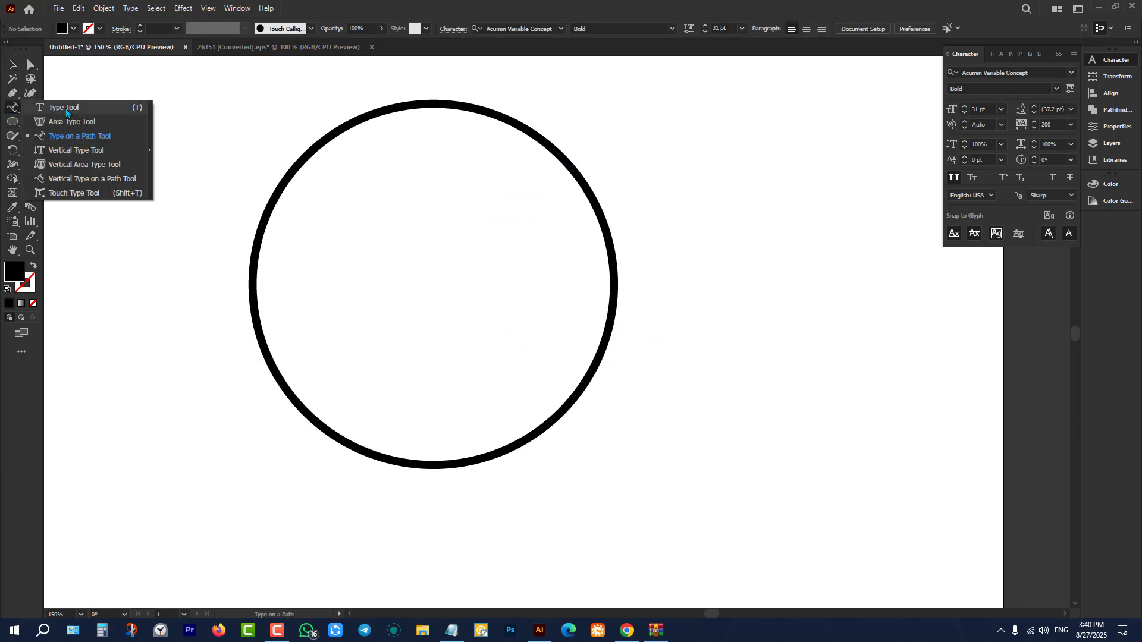
pyautogui.click(119, 105)
pyautogui.click(374, 263)
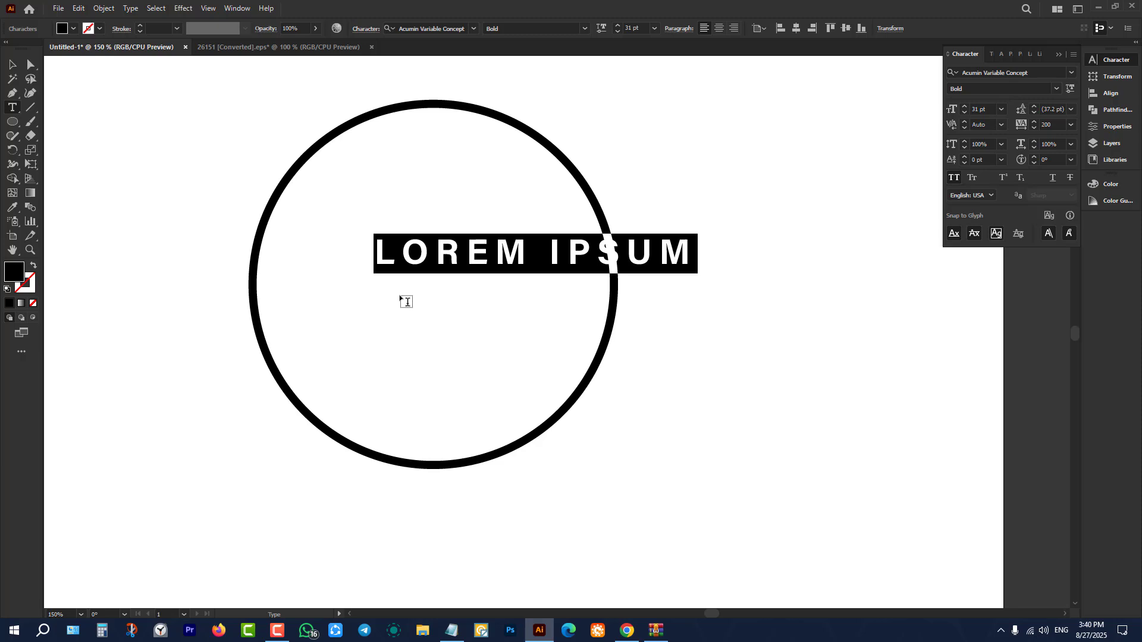
pyautogui.write('N')
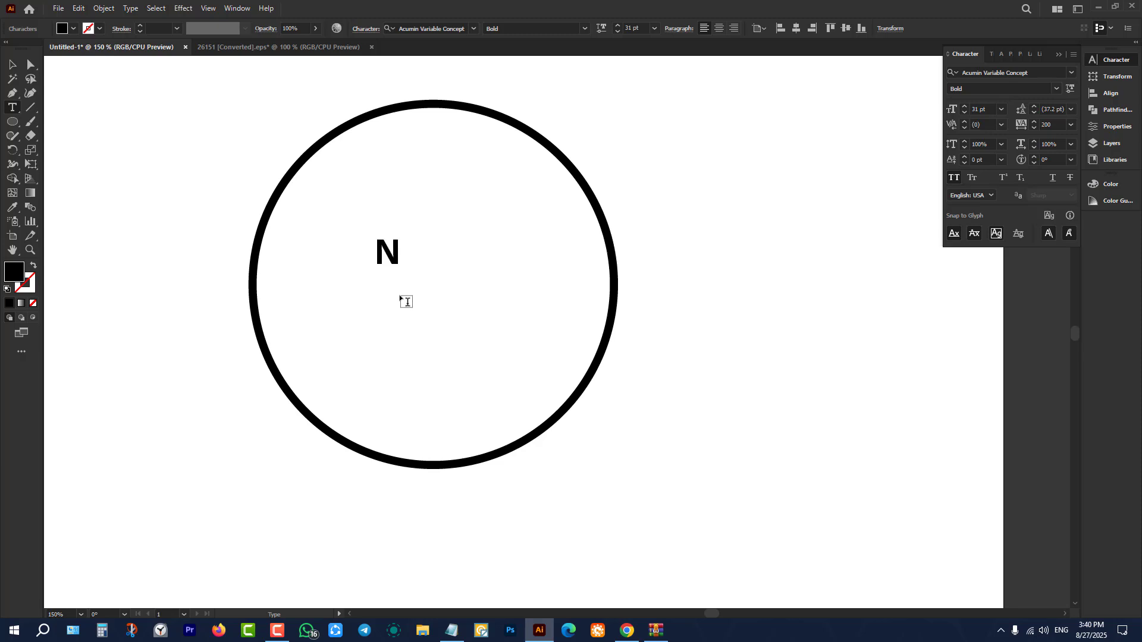
pyautogui.write('K')
pyautogui.press('Escape')
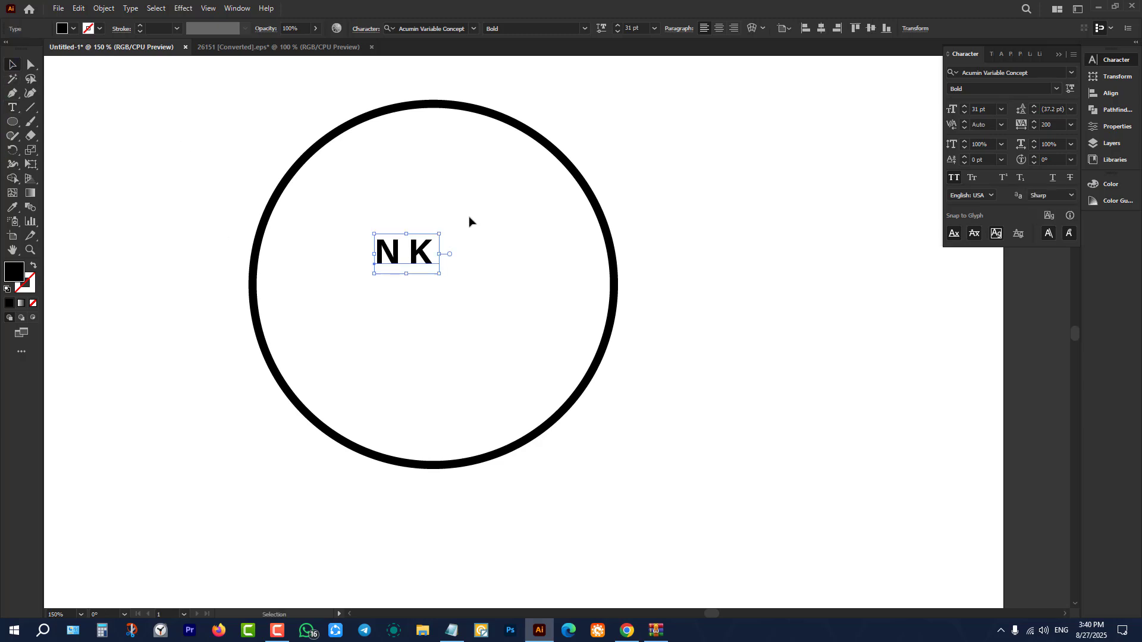
# - Turn off All Caps for the nk text and set its font to DistoriaScript
pyautogui.click(957, 181)
pyautogui.click(777, 252)
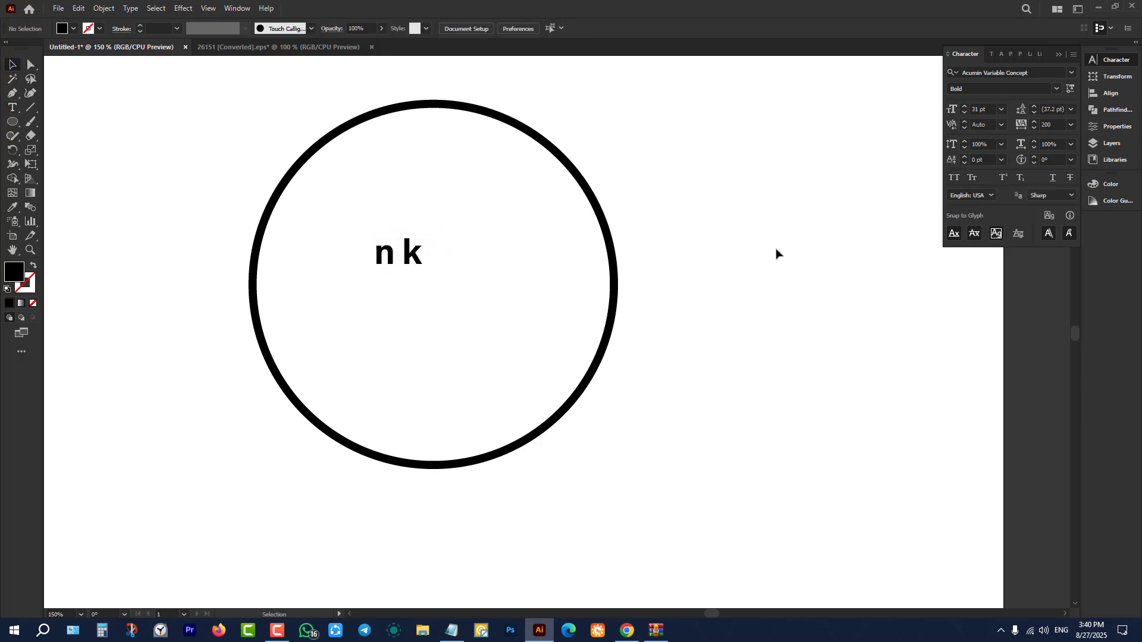
pyautogui.click(403, 262)
pyautogui.click(1071, 72)
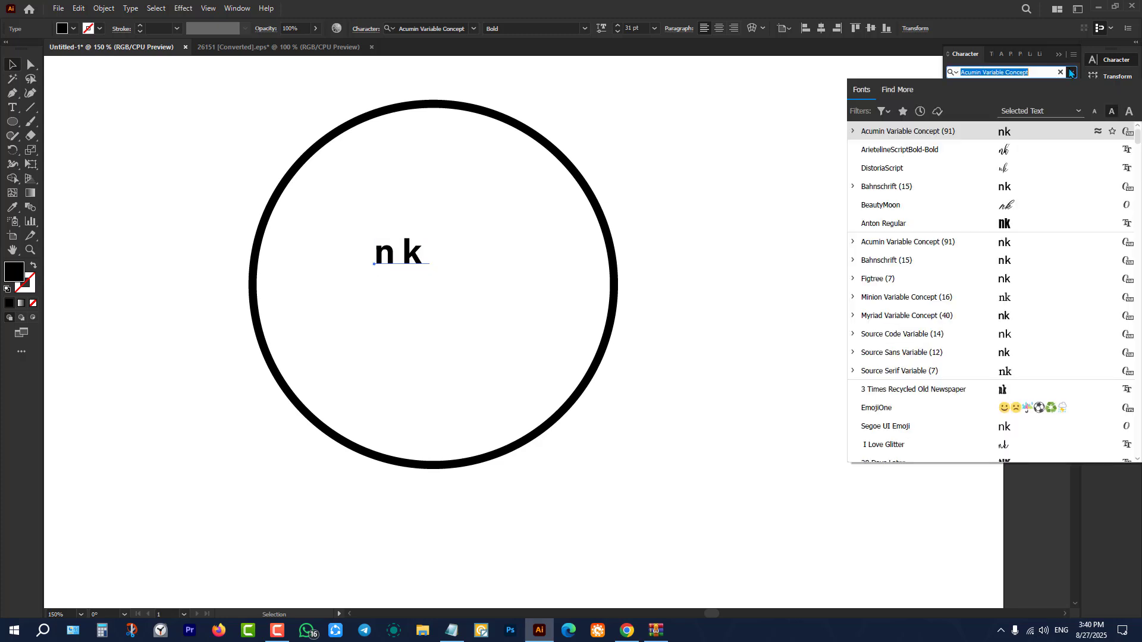
pyautogui.click(987, 168)
pyautogui.click(787, 331)
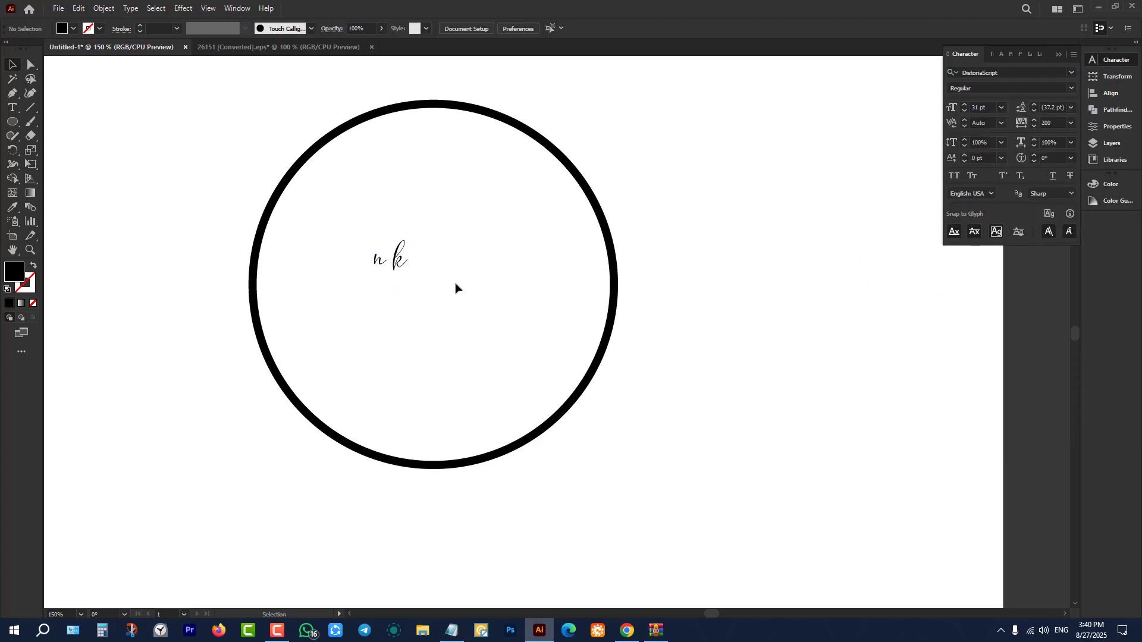
# - Scale the nk text up to about 90 pt and position it in the middle of the ring
pyautogui.click(400, 265)
pyautogui.moveTo(410, 290); pyautogui.dragTo(490, 402)
pyautogui.moveTo(437, 337); pyautogui.dragTo(441, 318)
pyautogui.click(170, 298)
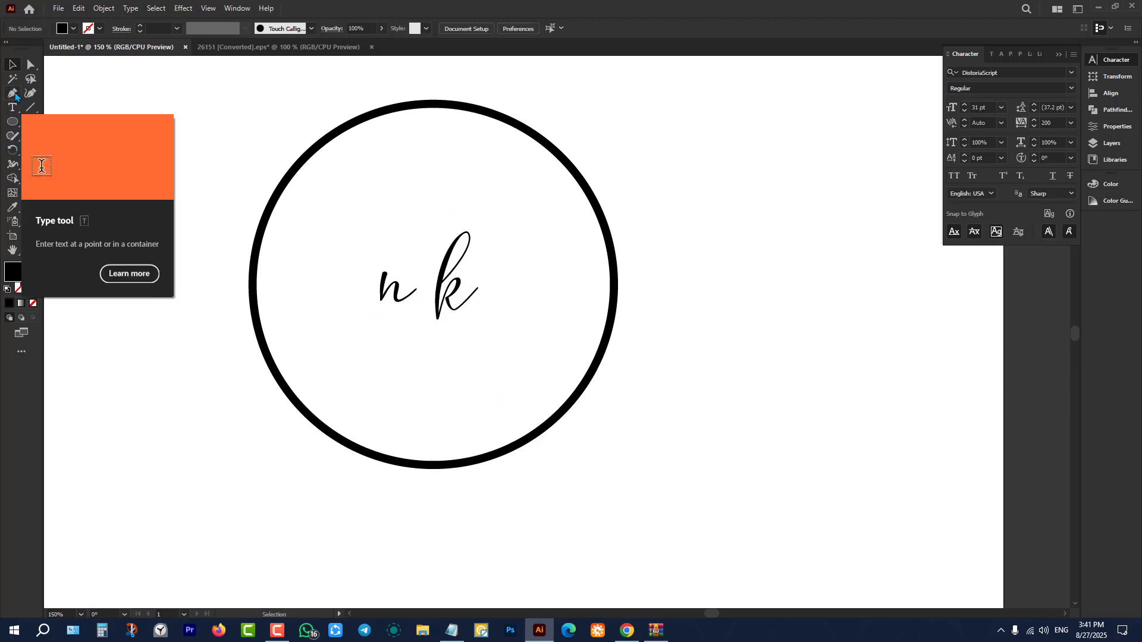
# - Sketch two Pencil swashes crossing the ring: about 183 px wide from the n leftward, about 216 px wide from the k's tail rightward
pyautogui.click(19, 137)
pyautogui.click(62, 150)
pyautogui.scroll(1, 264, 278)
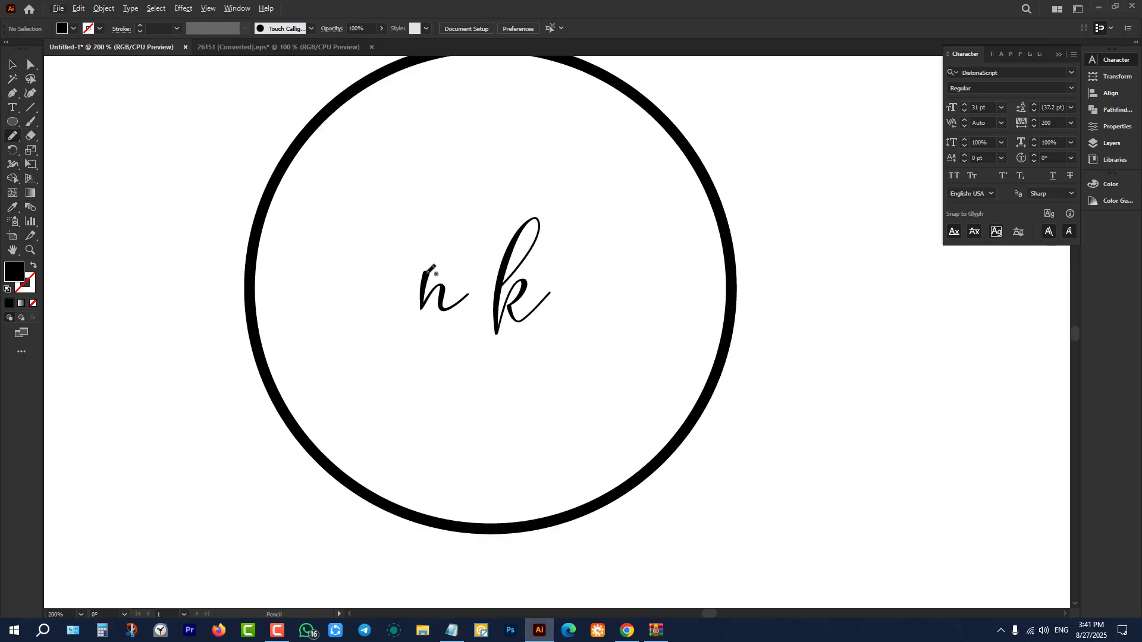
pyautogui.moveTo(428, 275)
pyautogui.mouseDown()
pyautogui.moveTo(414, 251)
pyautogui.moveTo(268, 242)
pyautogui.moveTo(148, 264)
pyautogui.mouseUp()
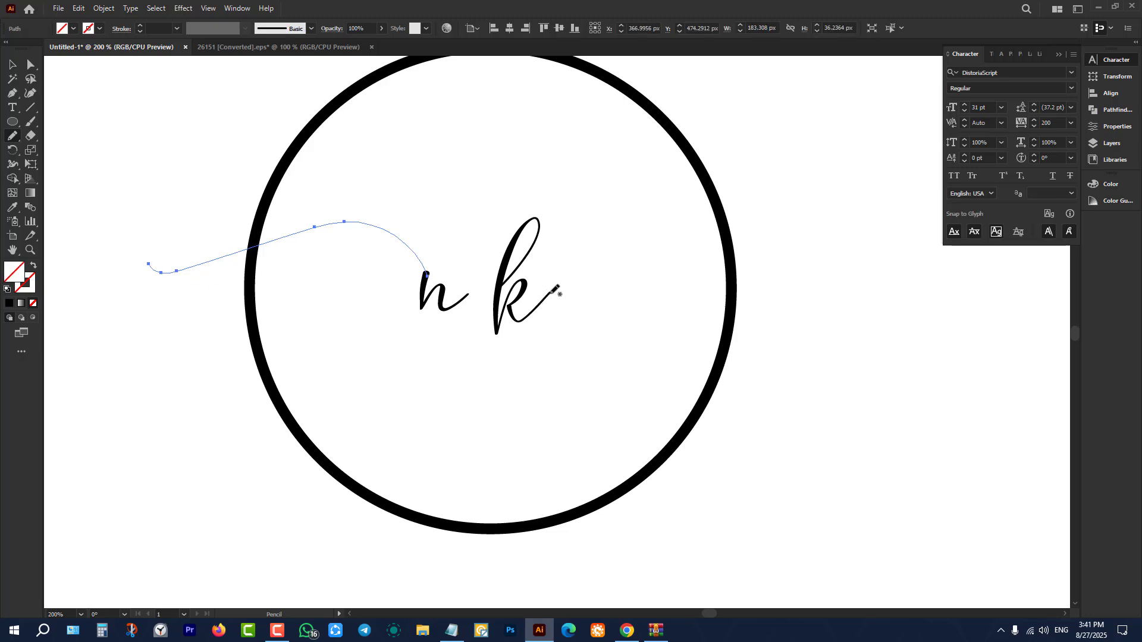
pyautogui.moveTo(550, 293)
pyautogui.mouseDown()
pyautogui.moveTo(833, 251)
pyautogui.moveTo(876, 290)
pyautogui.mouseUp()
# - Give both swash paths a black stroke with a weight of 5 pt
pyautogui.click(12, 64)
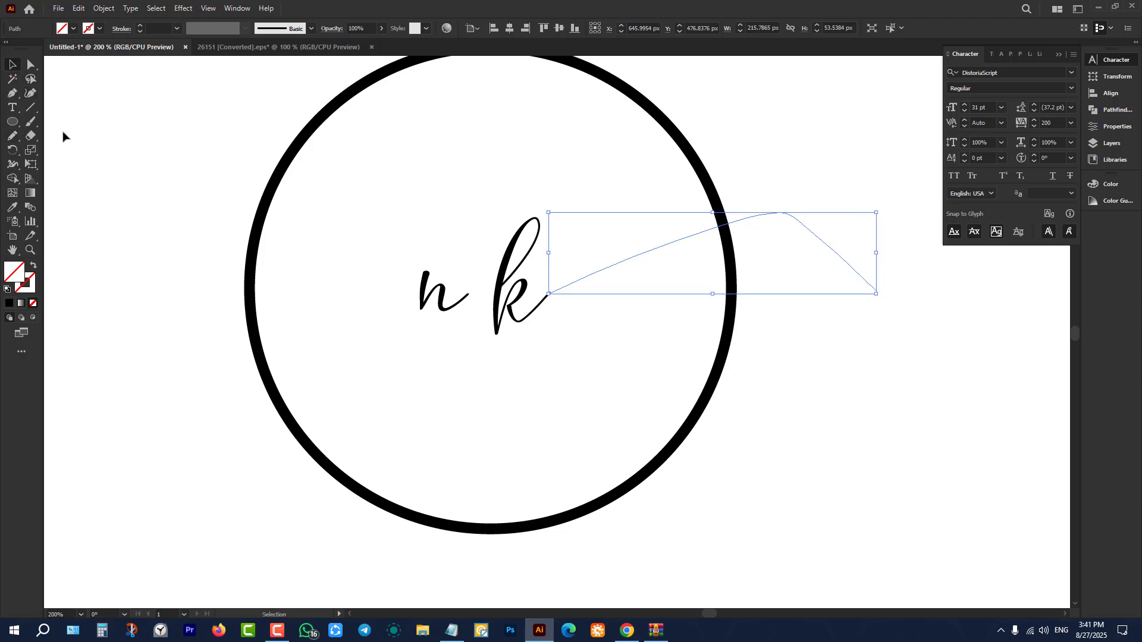
pyautogui.moveTo(133, 235); pyautogui.dragTo(196, 405)
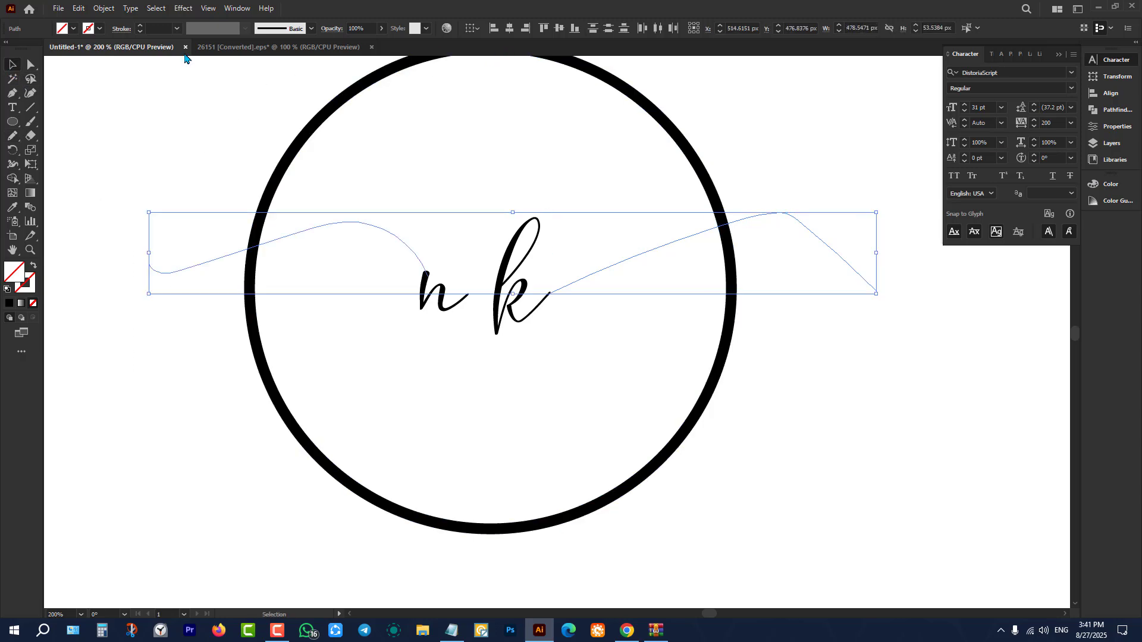
pyautogui.click(158, 28)
pyautogui.write('0.5')
pyautogui.press('Return')
pyautogui.write('5')
pyautogui.press('Return')
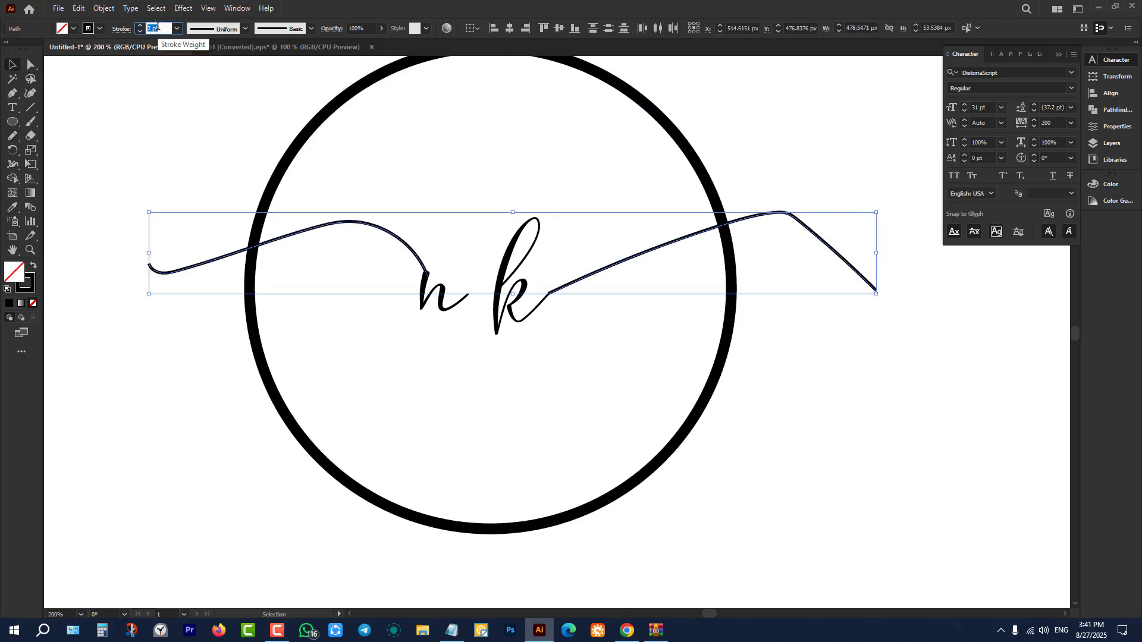
pyautogui.click(173, 182)
pyautogui.scroll(1, 565, 360)
pyautogui.scroll(-4, 818, 341)
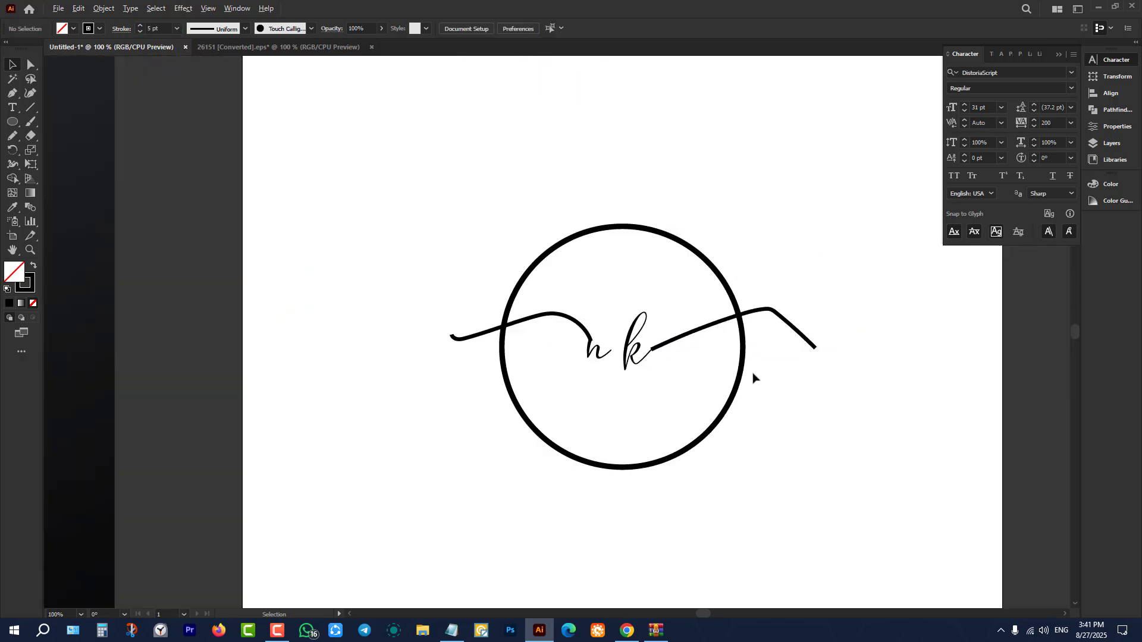
pyautogui.scroll(2, 752, 377)
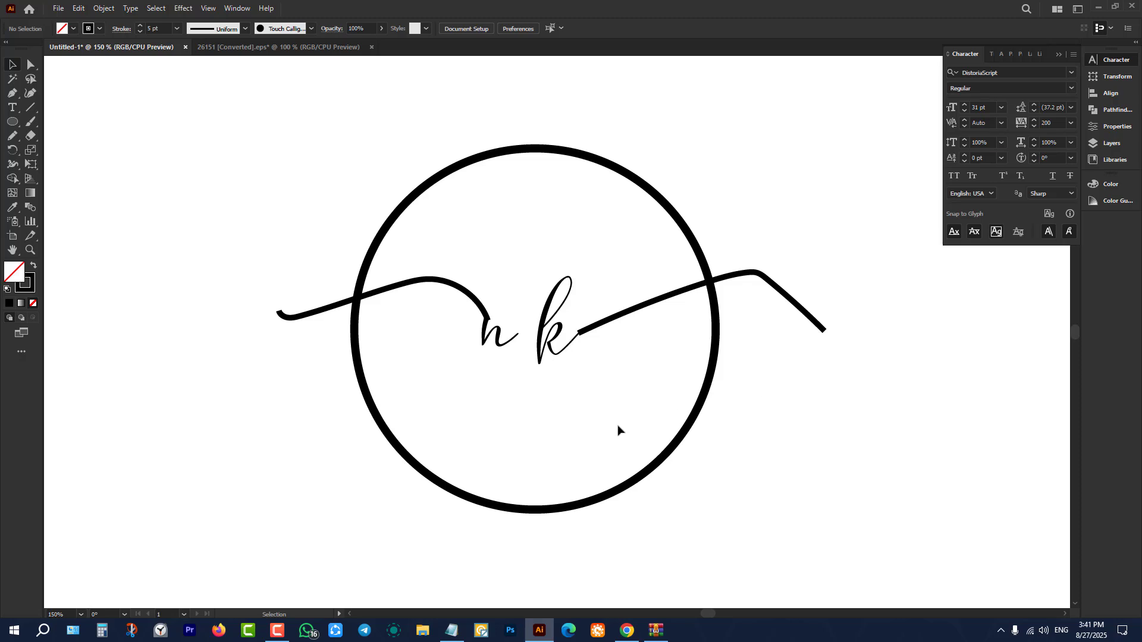
# - Convert the nk text inside the ring to outlines and deselect it
pyautogui.moveTo(618, 425); pyautogui.dragTo(519, 326)
pyautogui.click(548, 397)
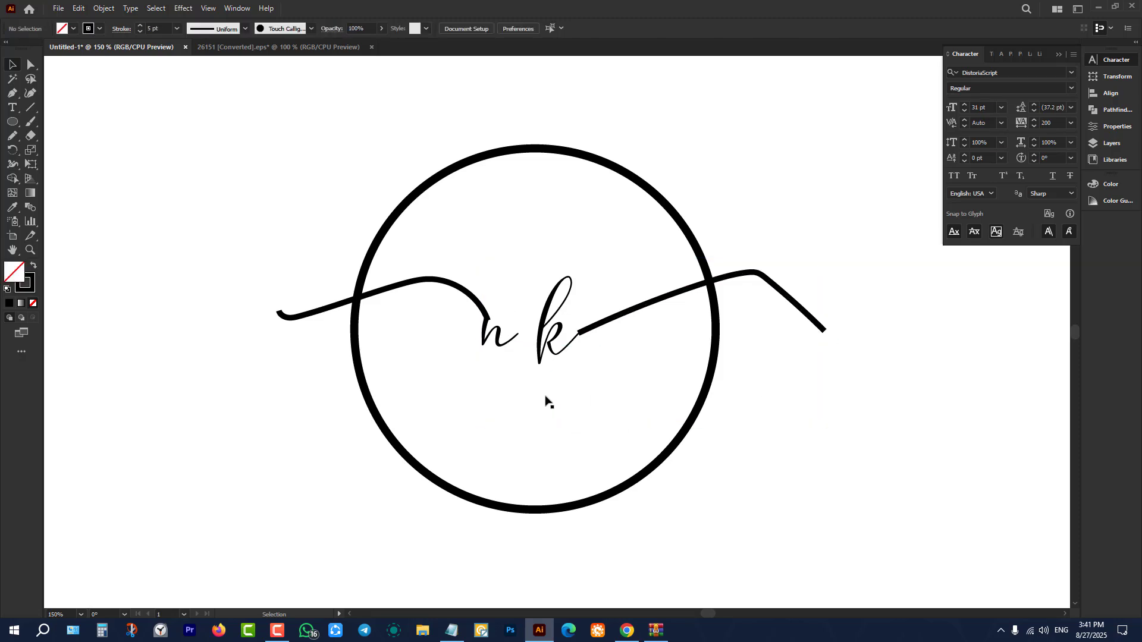
pyautogui.click(533, 349)
pyautogui.rightClick(528, 347)
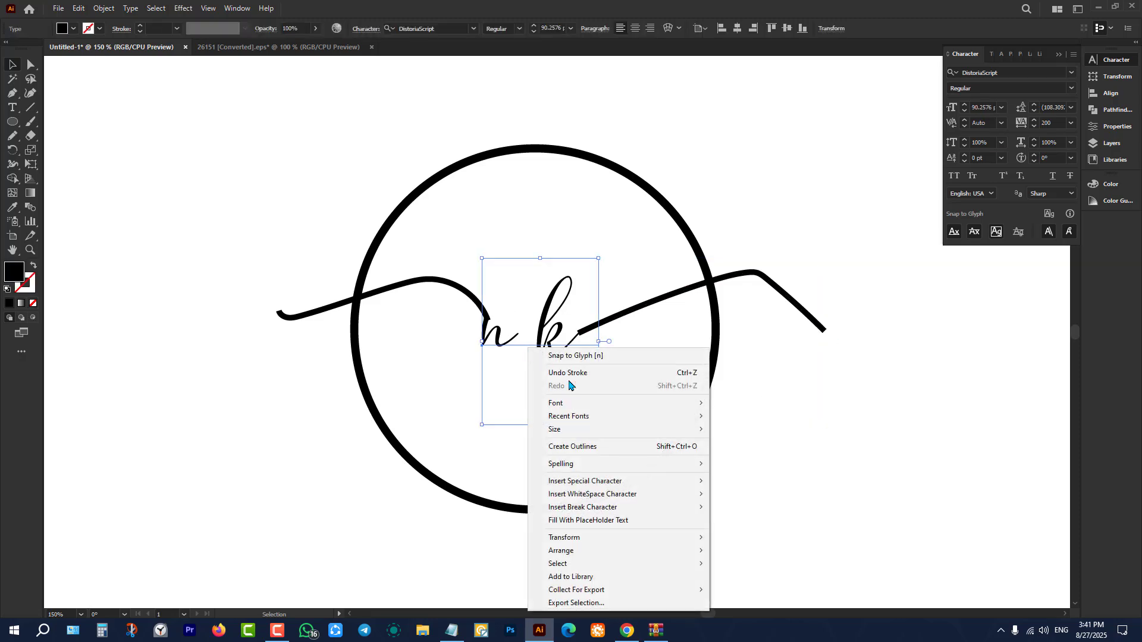
pyautogui.click(597, 447)
pyautogui.click(448, 344)
# - Expand both swash strokes into filled shapes and deselect them
pyautogui.click(428, 283)
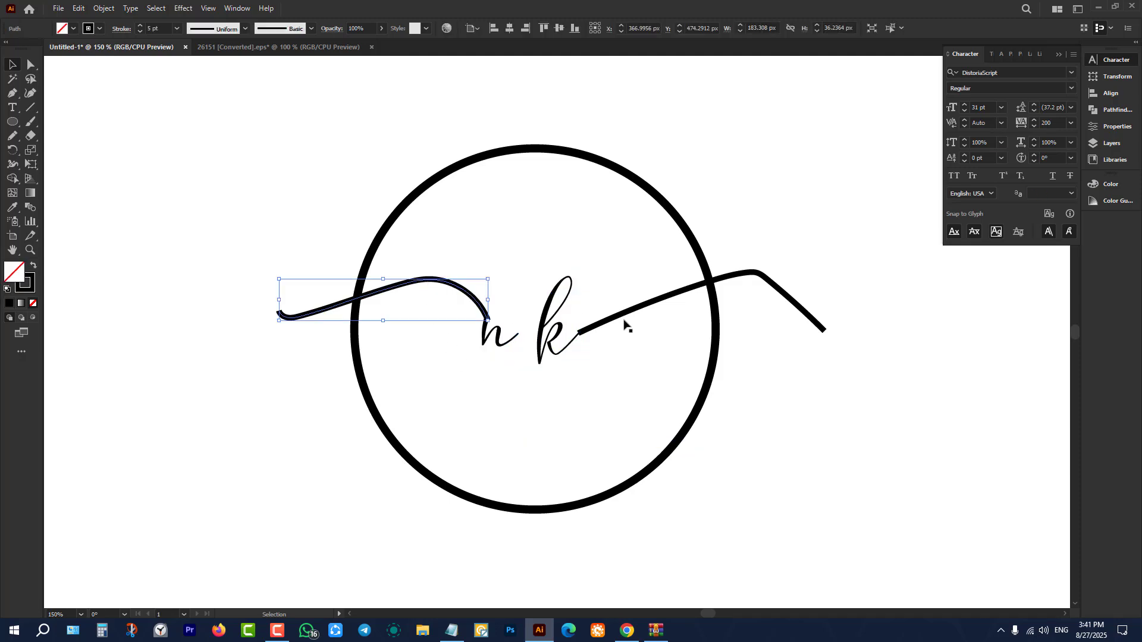
pyautogui.keyDown('shift'); pyautogui.click(667, 301); pyautogui.keyUp('shift')
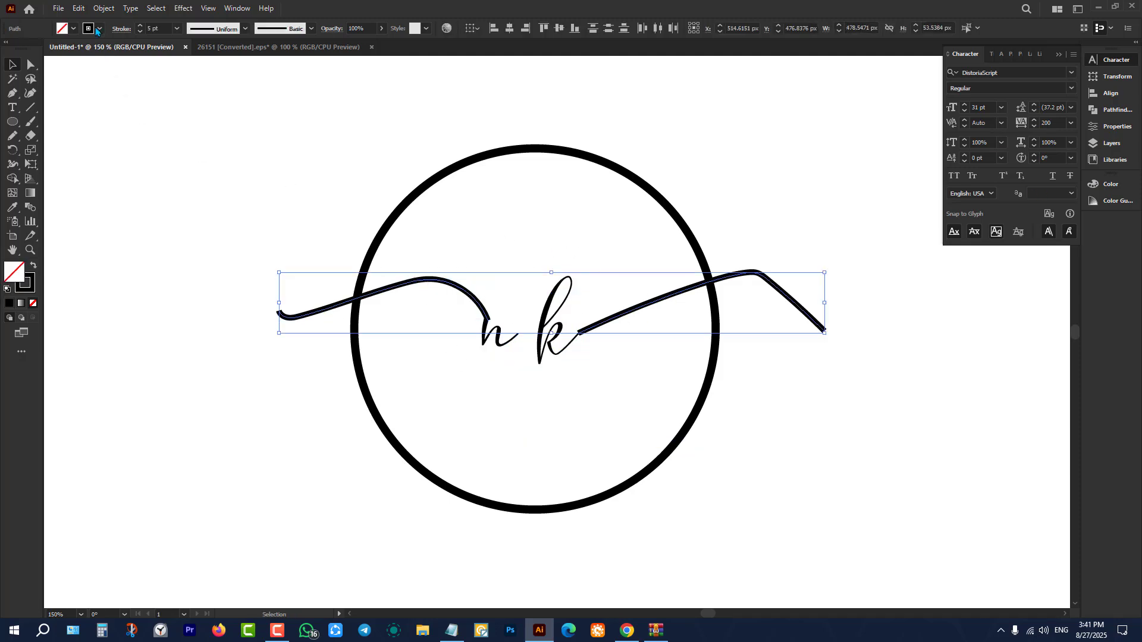
pyautogui.click(104, 8)
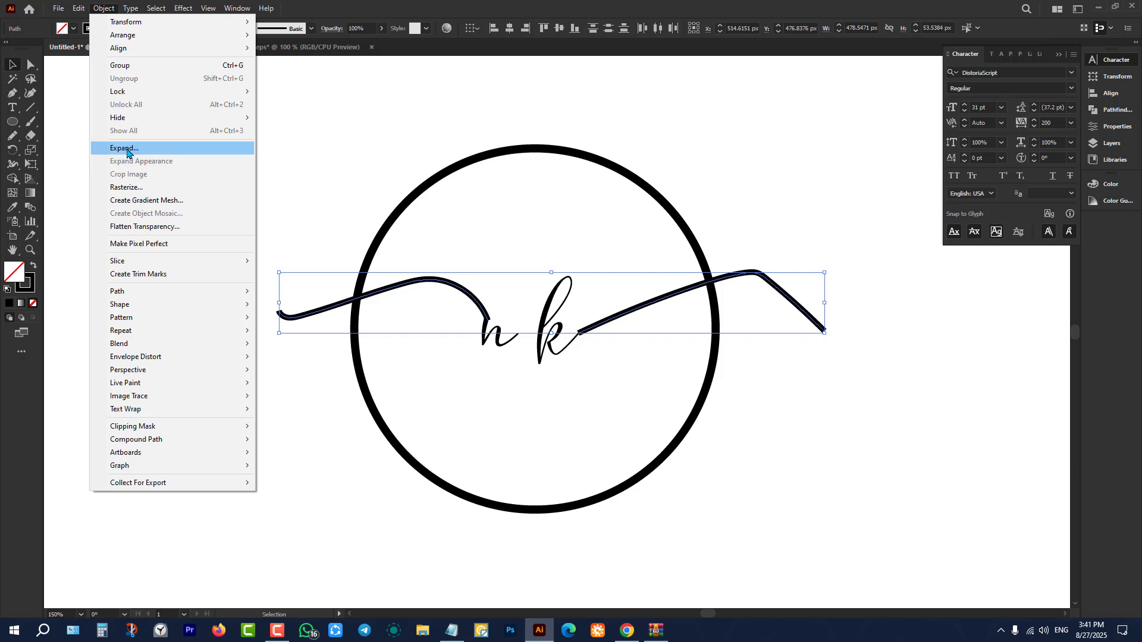
pyautogui.click(123, 148)
pyautogui.click(543, 383)
pyautogui.click(536, 416)
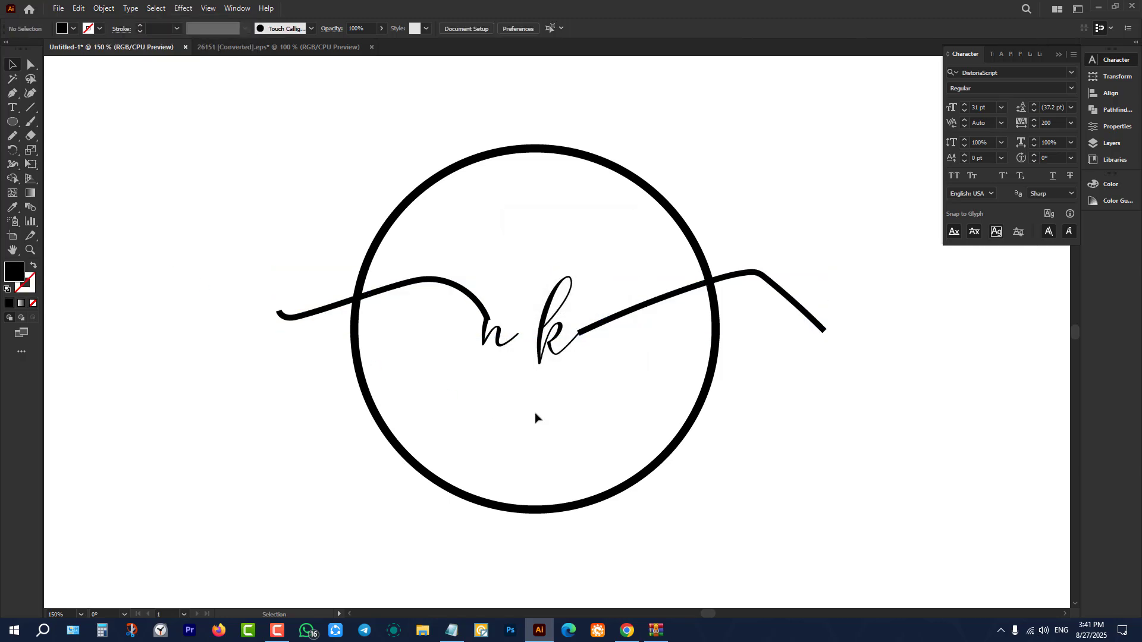
# - Group the outlined nk letters with both expanded swashes, leaving the ring separate
pyautogui.scroll(1, 576, 449)
pyautogui.scroll(2, 591, 396)
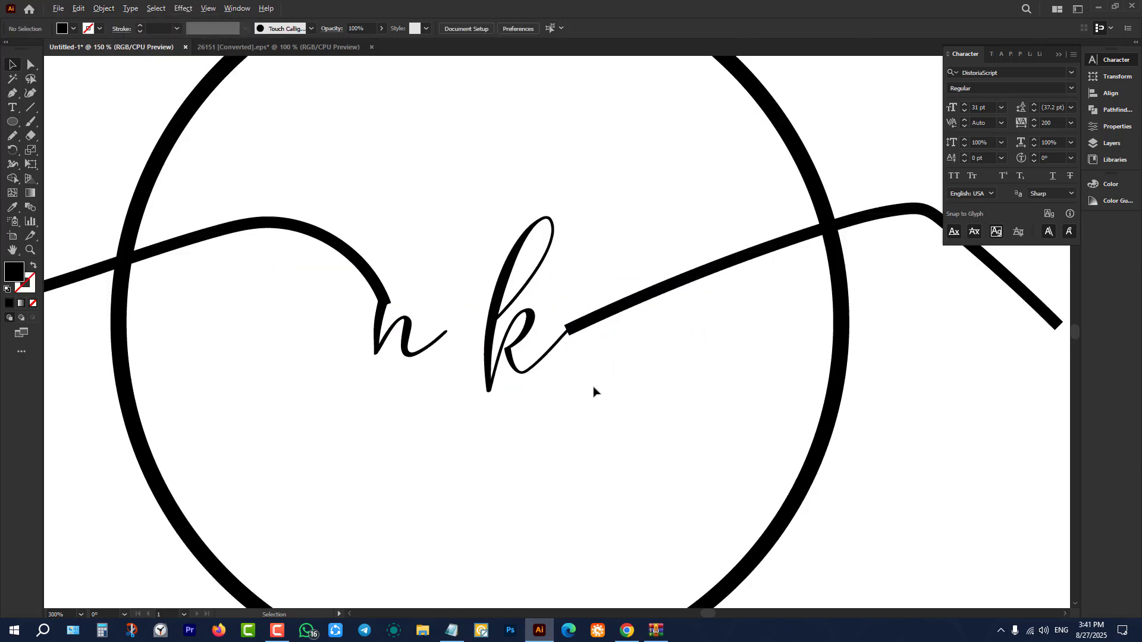
pyautogui.scroll(-2, 594, 389)
pyautogui.moveTo(625, 411); pyautogui.dragTo(603, 440)
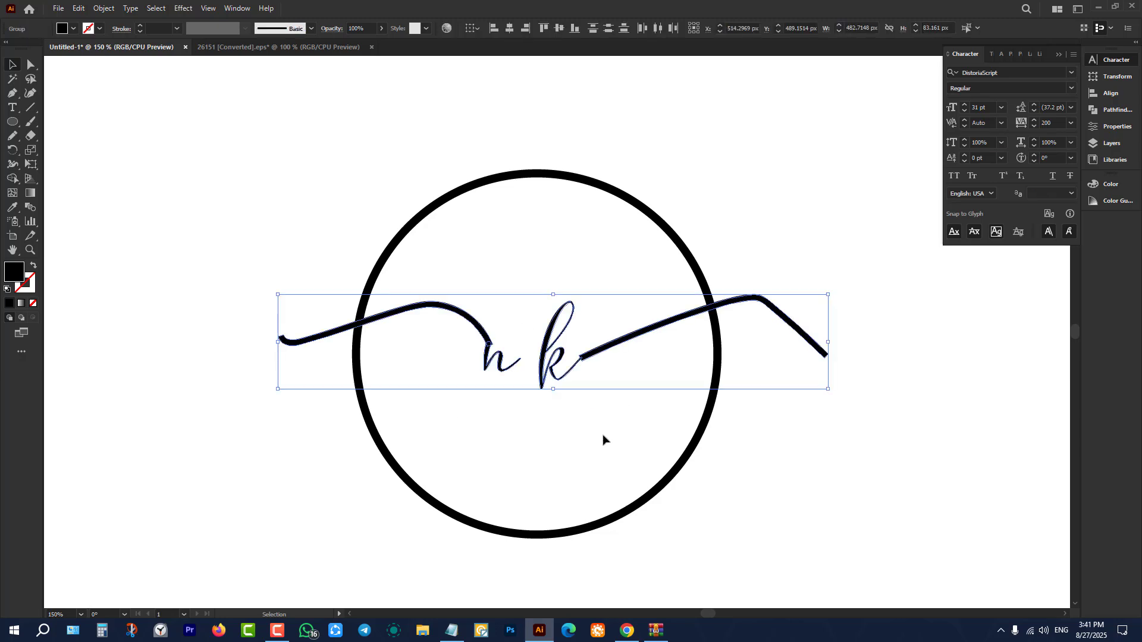
pyautogui.click(604, 440)
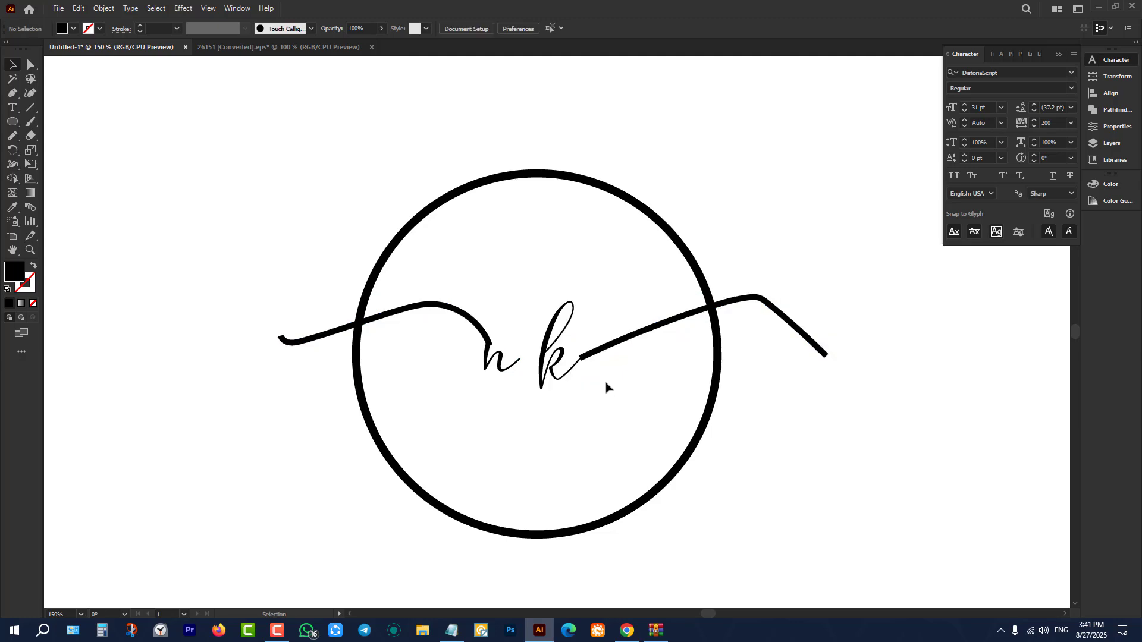
pyautogui.scroll(1, 601, 351)
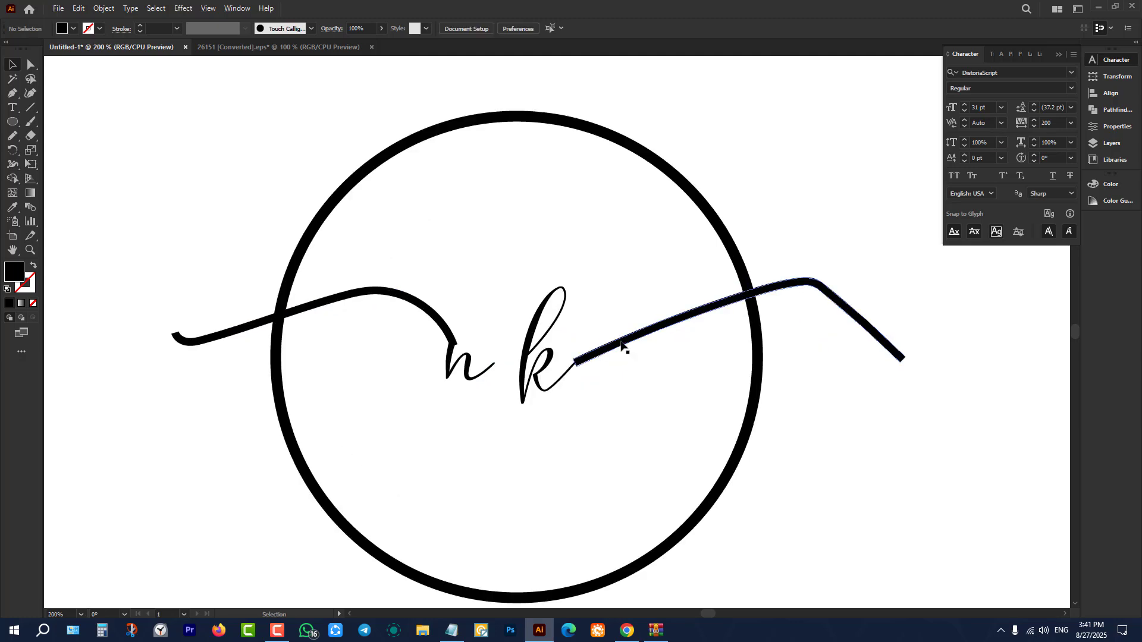
pyautogui.click(561, 128)
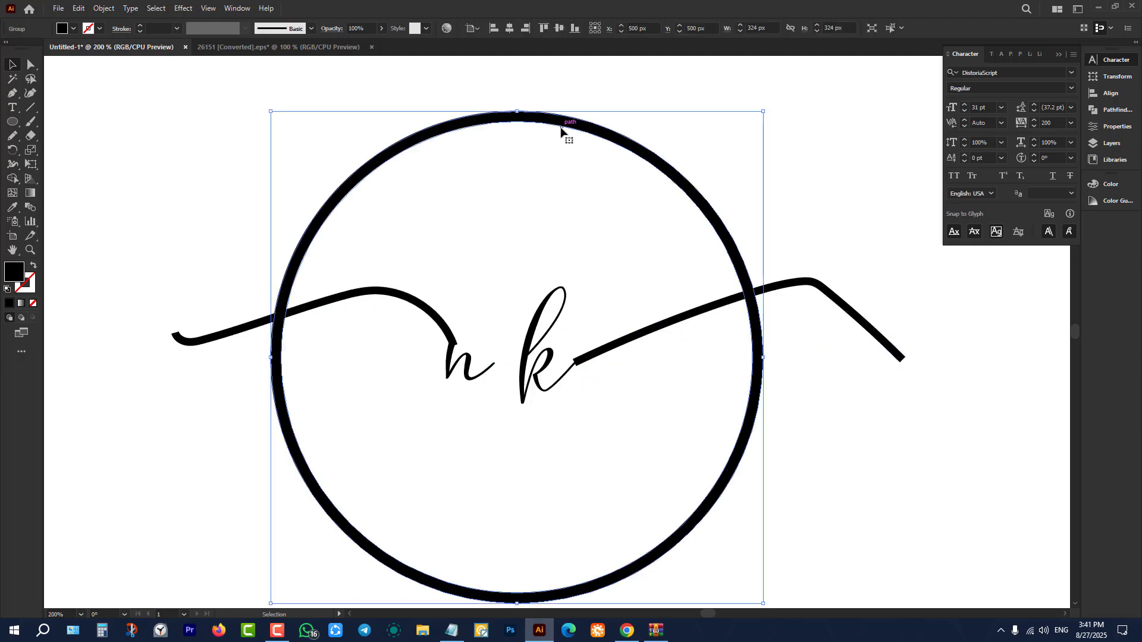
pyautogui.click(502, 182)
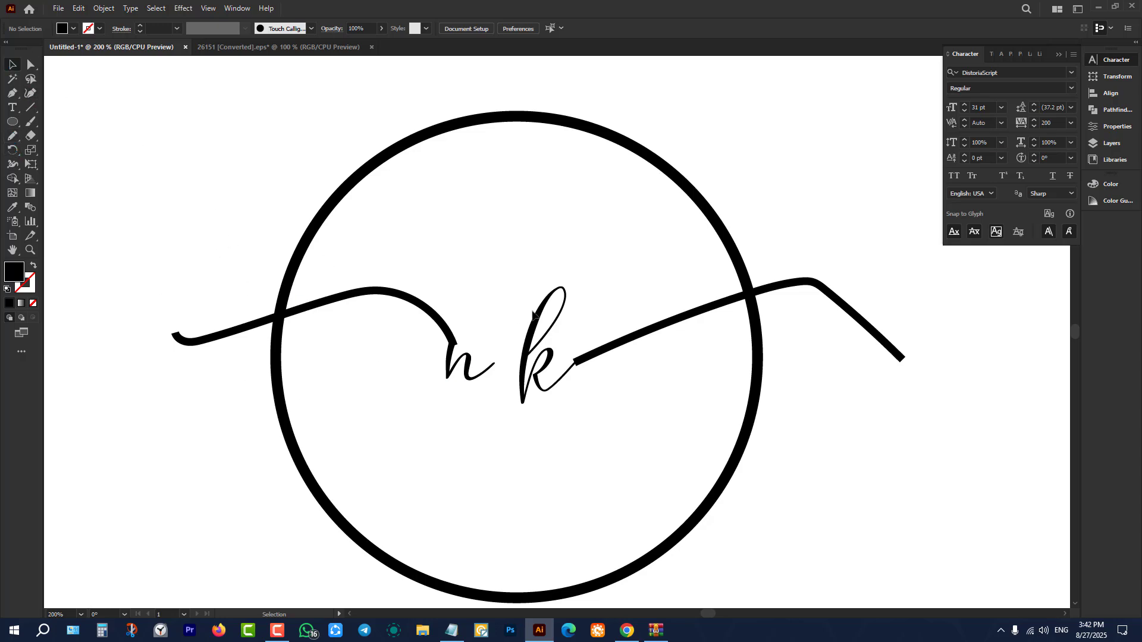
pyautogui.click(540, 323)
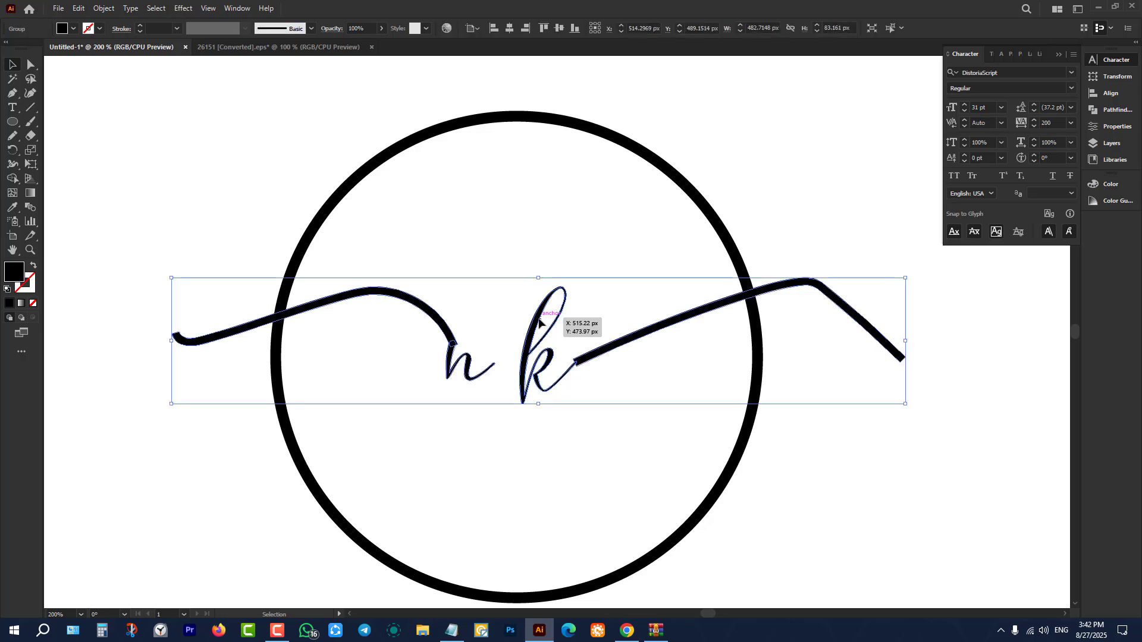
pyautogui.click(512, 283)
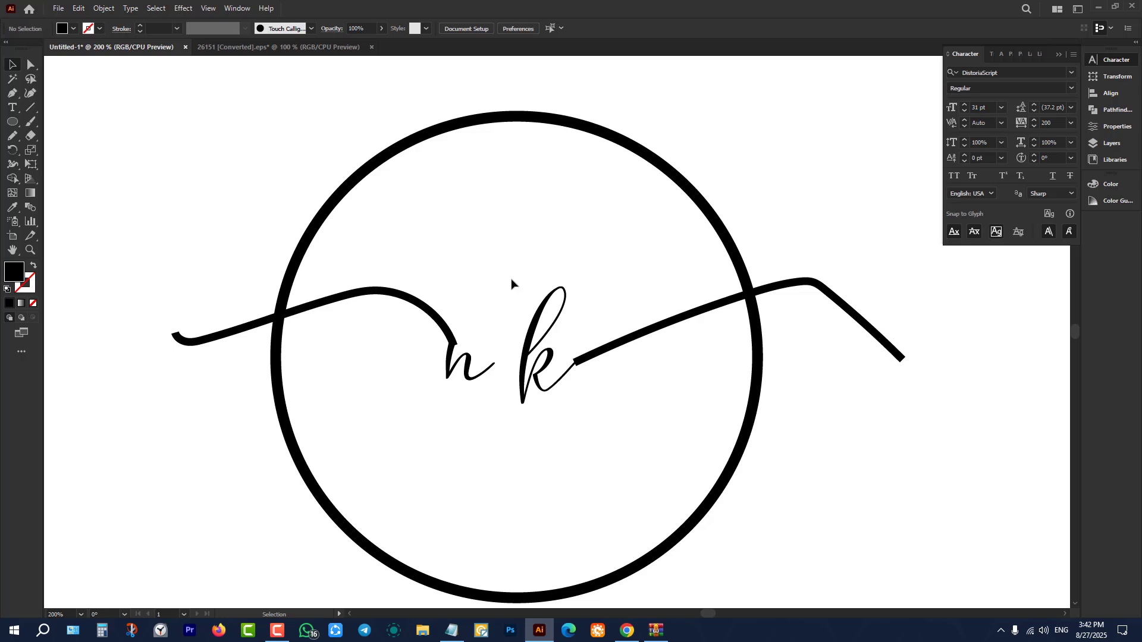
pyautogui.click(13, 139)
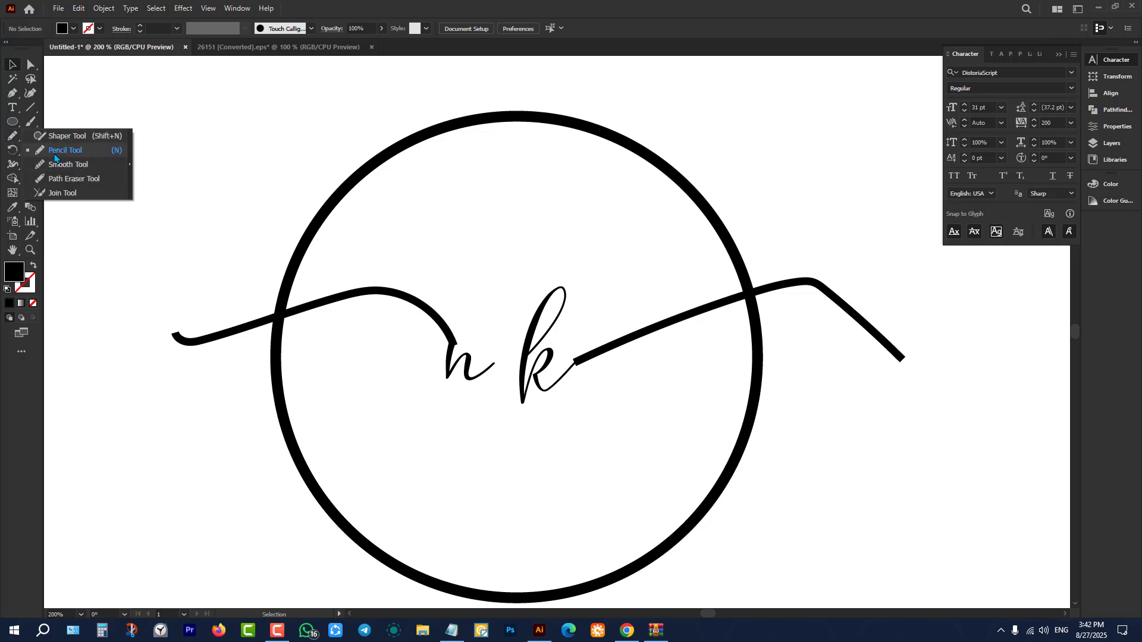
pyautogui.click(54, 154)
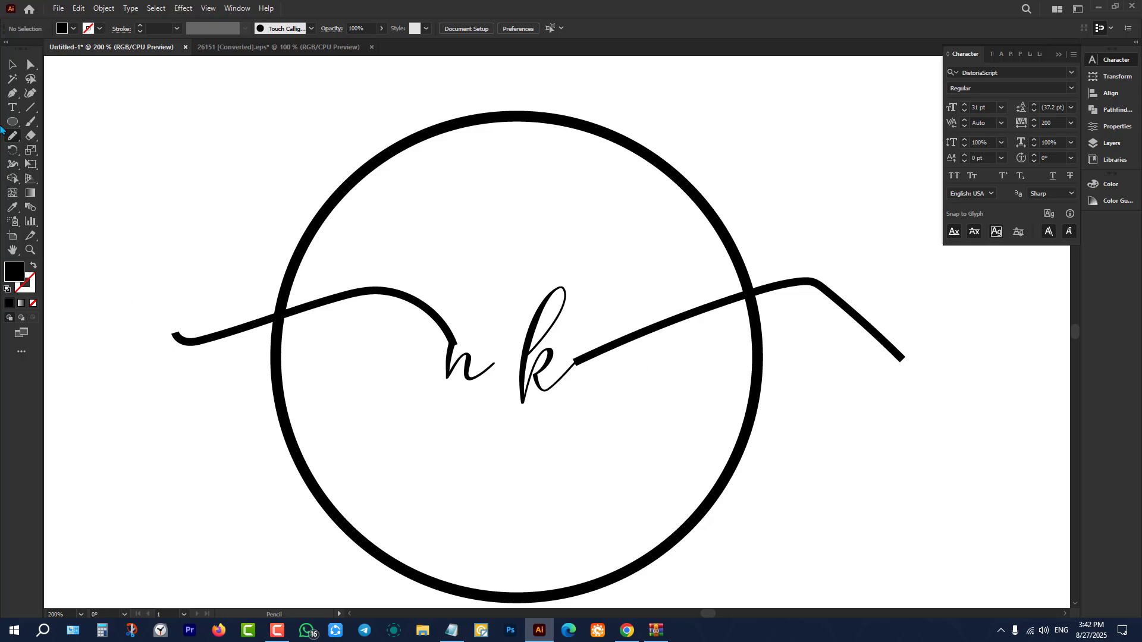
pyautogui.click(11, 63)
pyautogui.click(422, 311)
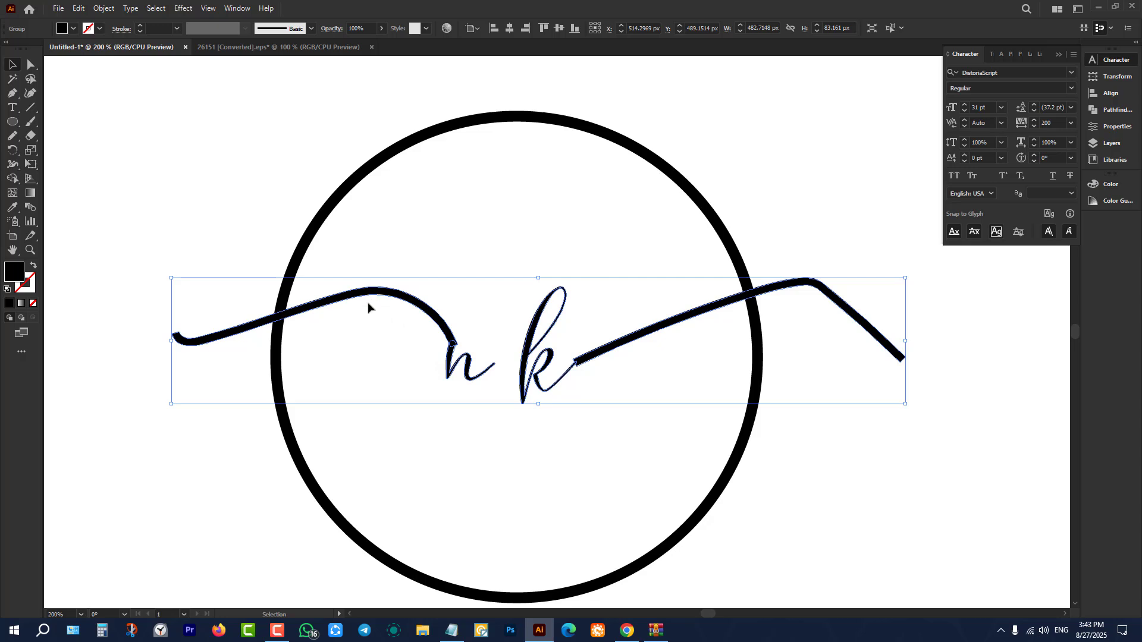
pyautogui.moveTo(634, 437); pyautogui.dragTo(439, 270)
pyautogui.click(419, 219)
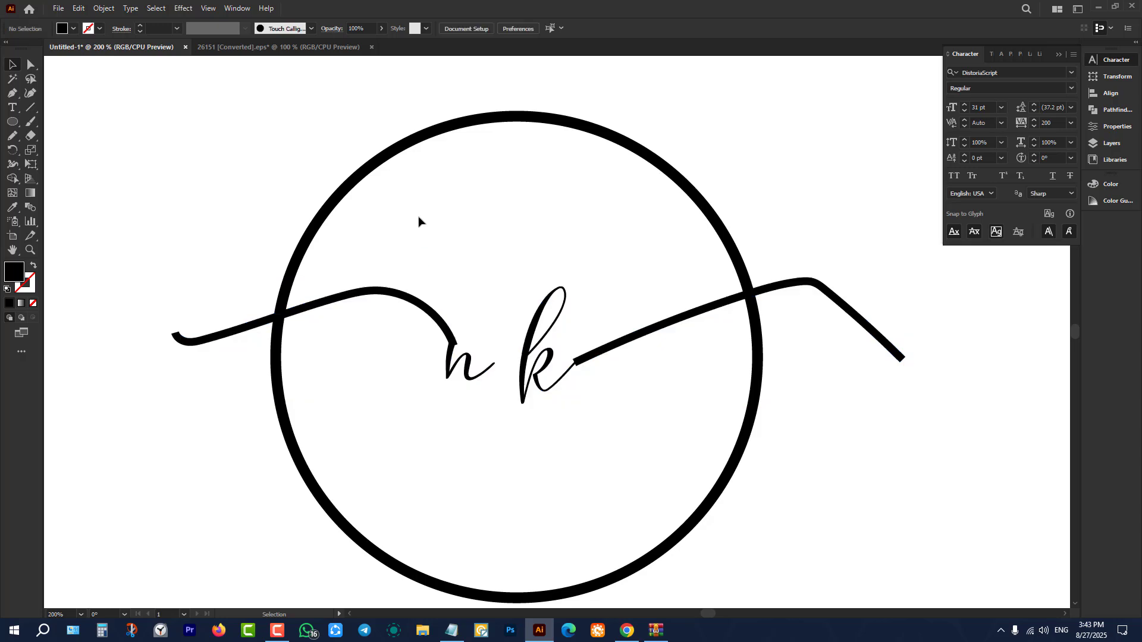
pyautogui.click(407, 292)
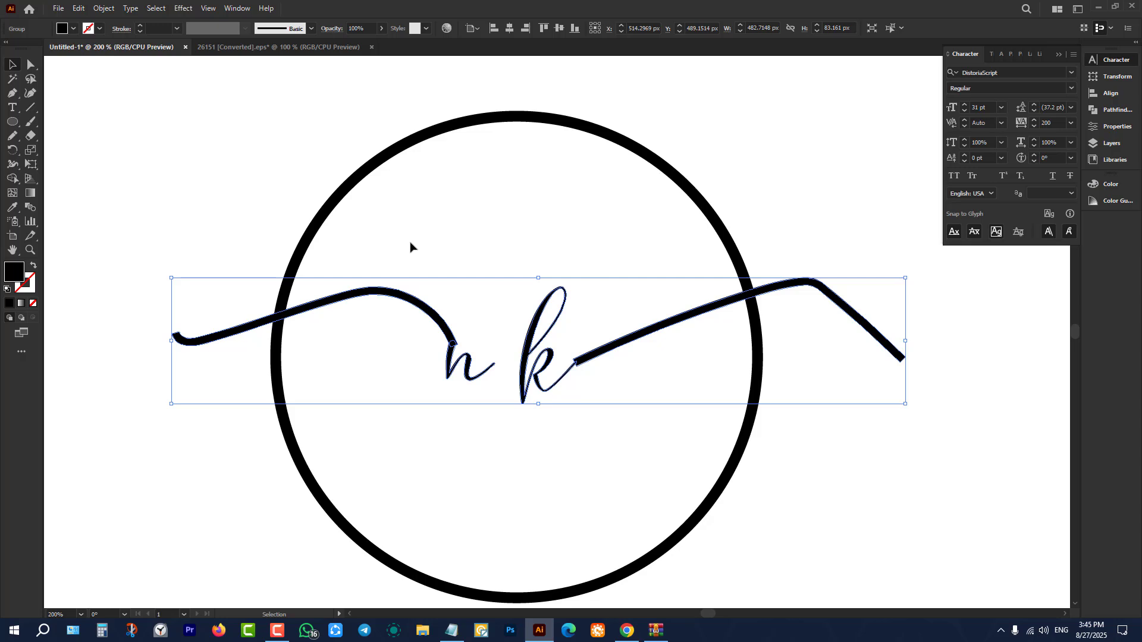
pyautogui.click(410, 247)
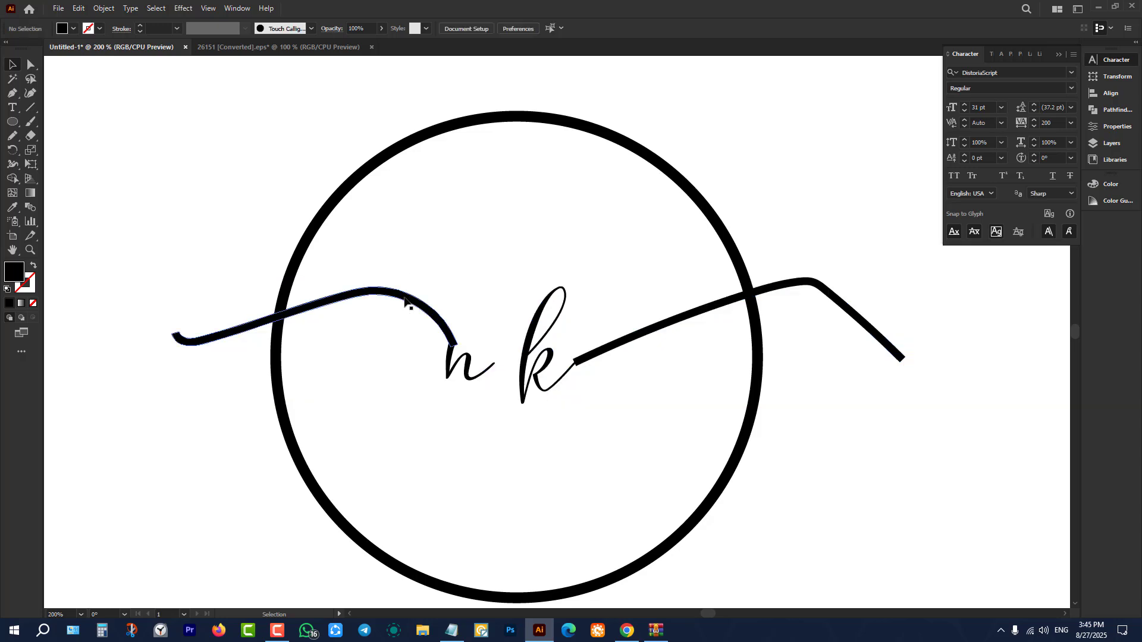
pyautogui.click(405, 300)
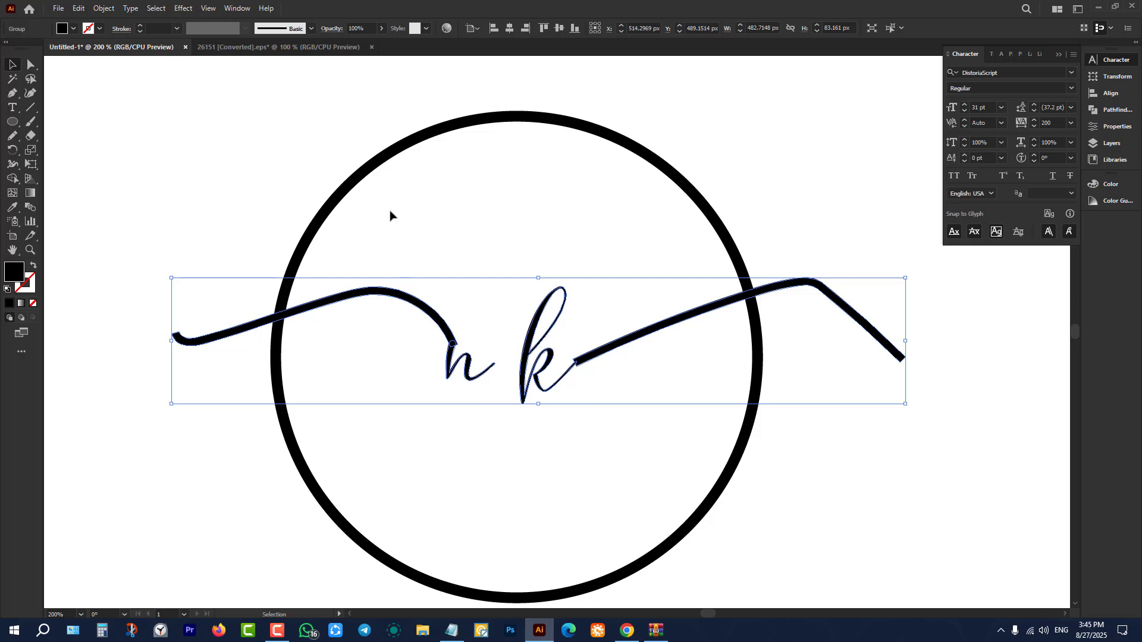
pyautogui.moveTo(390, 214); pyautogui.dragTo(453, 296)
pyautogui.moveTo(408, 232); pyautogui.dragTo(453, 298)
pyautogui.click(454, 298)
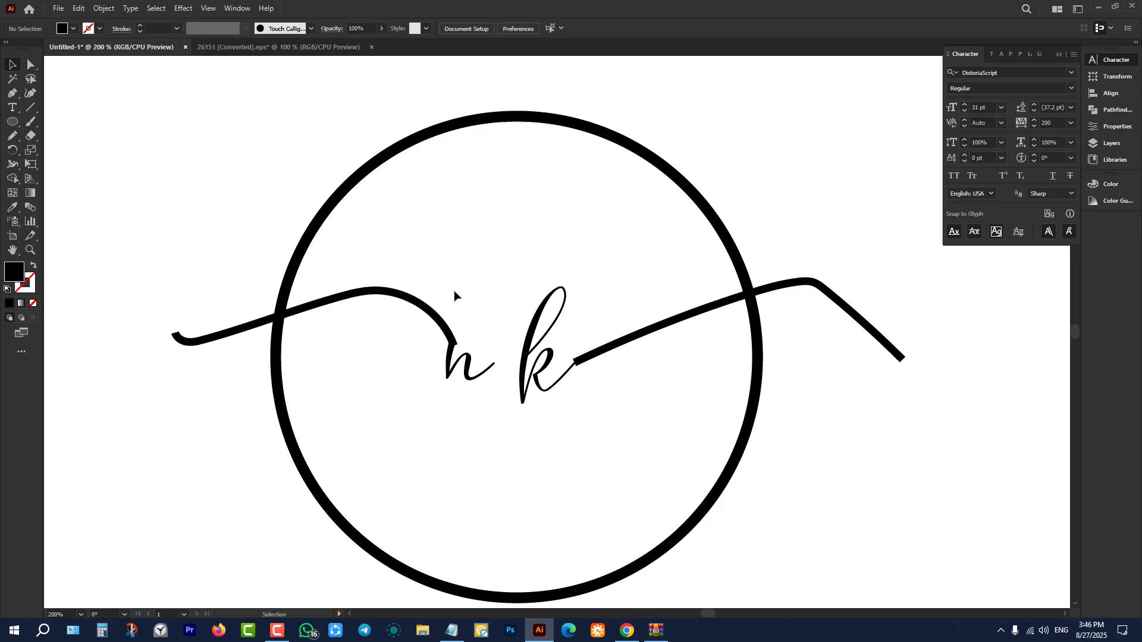
# - Apply Offset Path to the grouped nk letters and swashes with a 7 px offset and miter joins
pyautogui.click(415, 301)
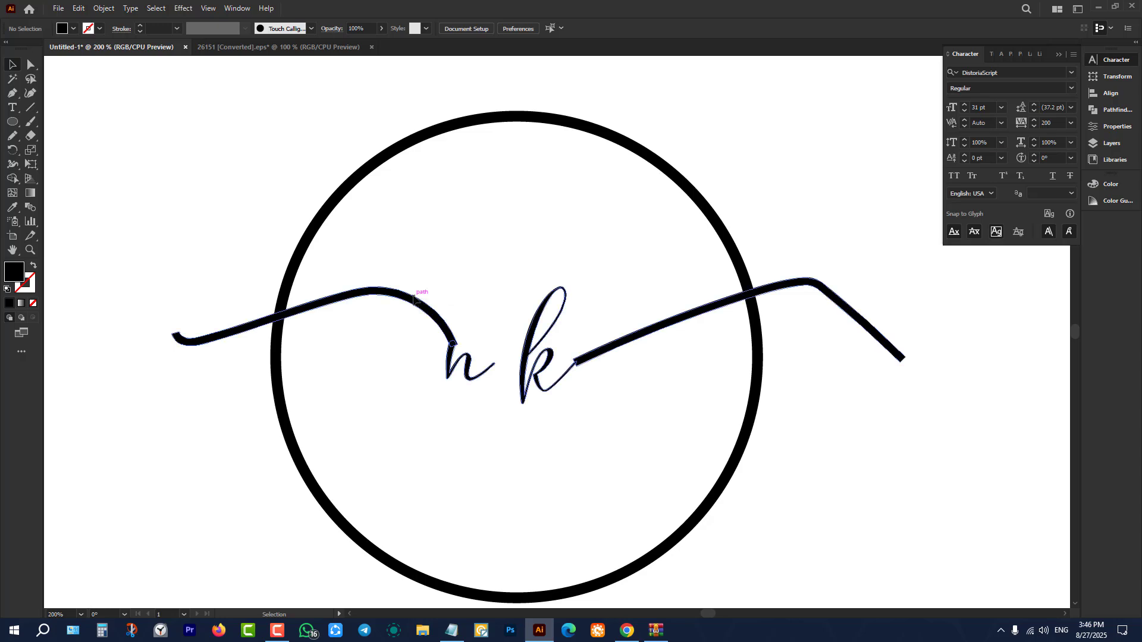
pyautogui.click(104, 8)
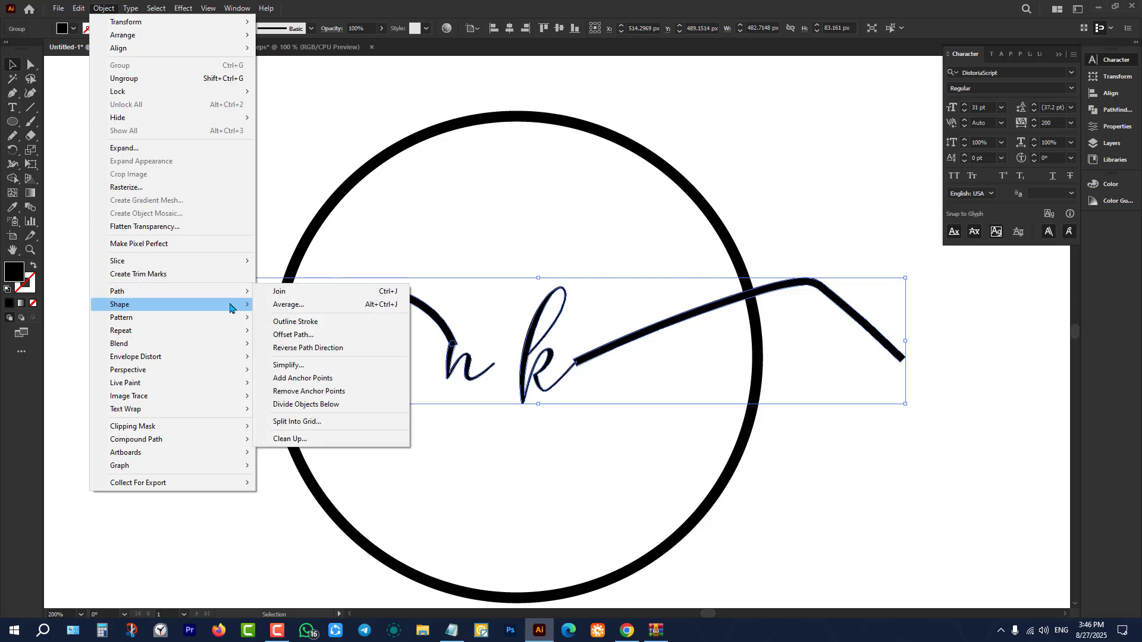
pyautogui.click(324, 337)
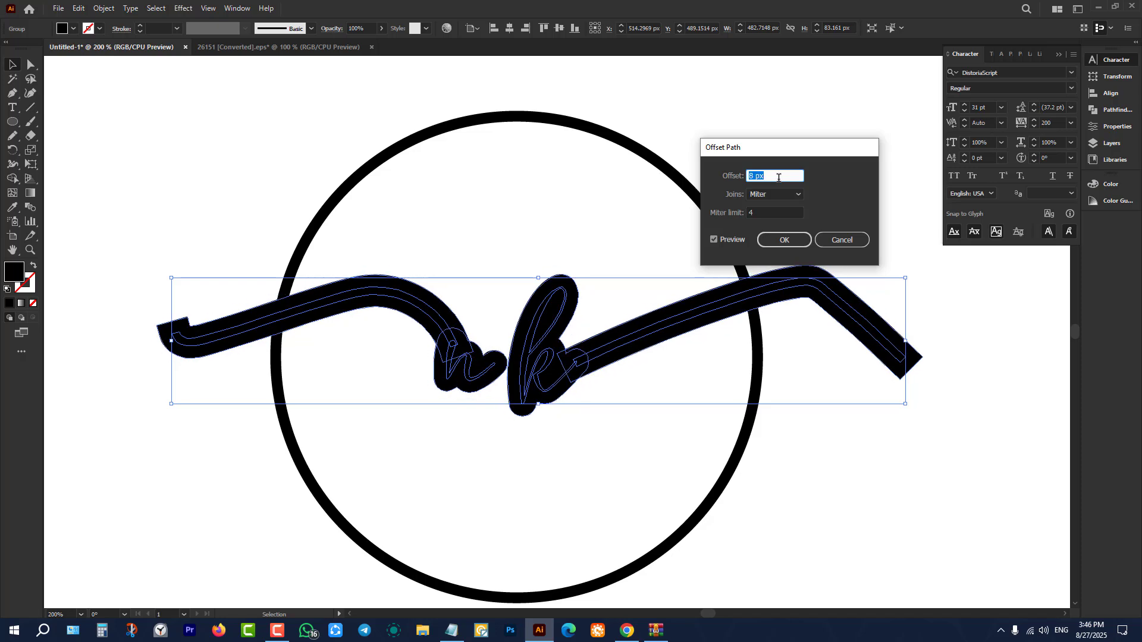
pyautogui.press('Down')
pyautogui.press('Down')
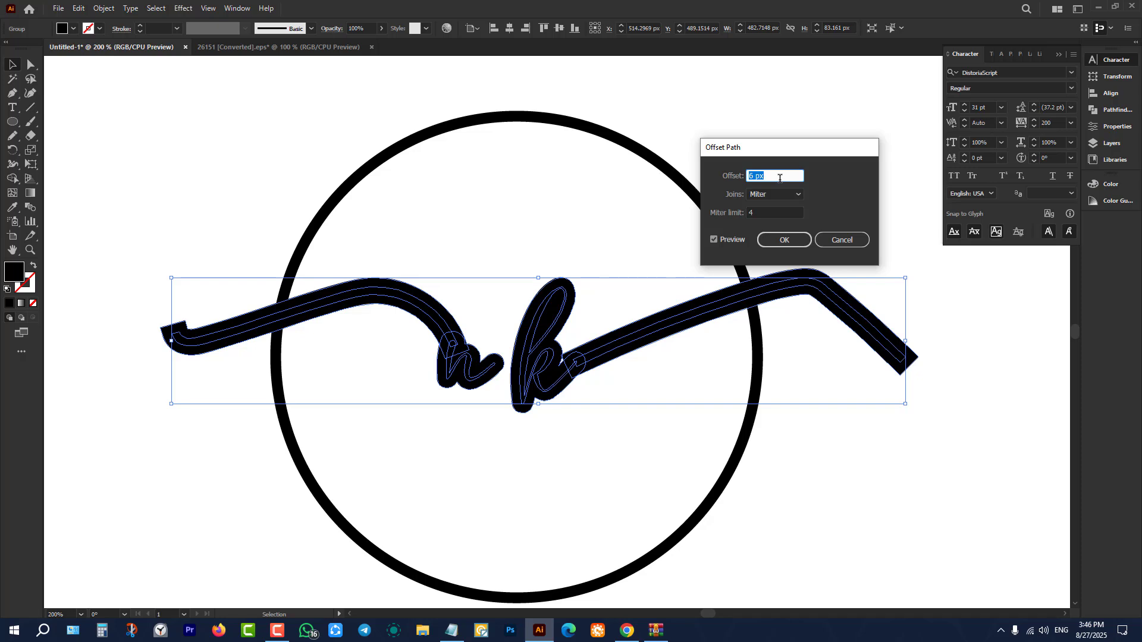
pyautogui.press('Up')
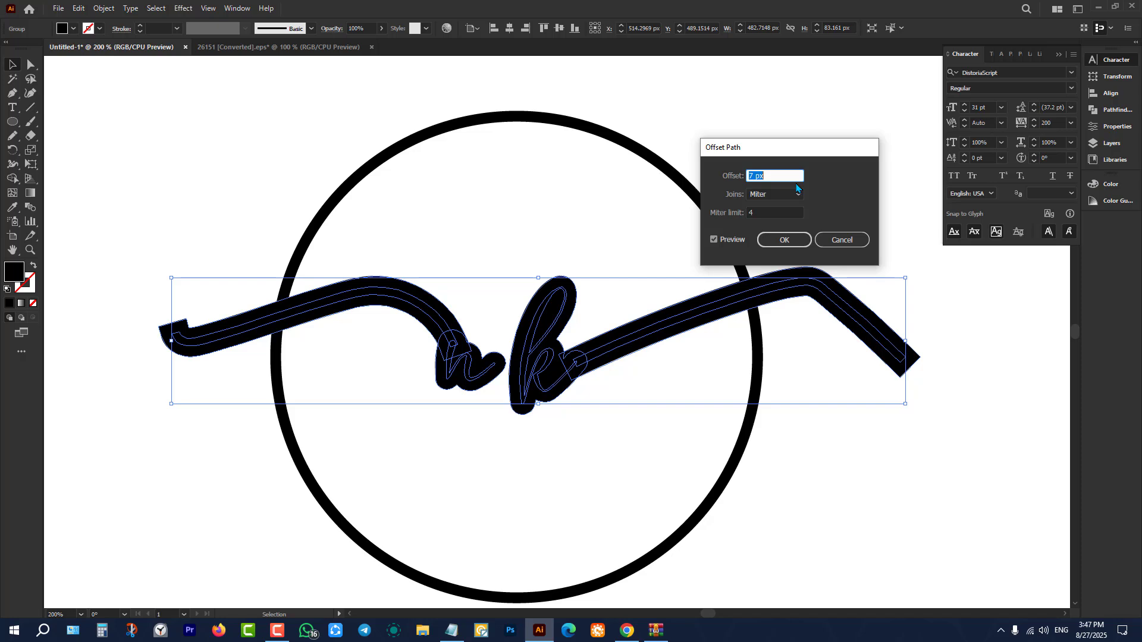
pyautogui.press('Down')
pyautogui.press('Down')
pyautogui.press('Down')
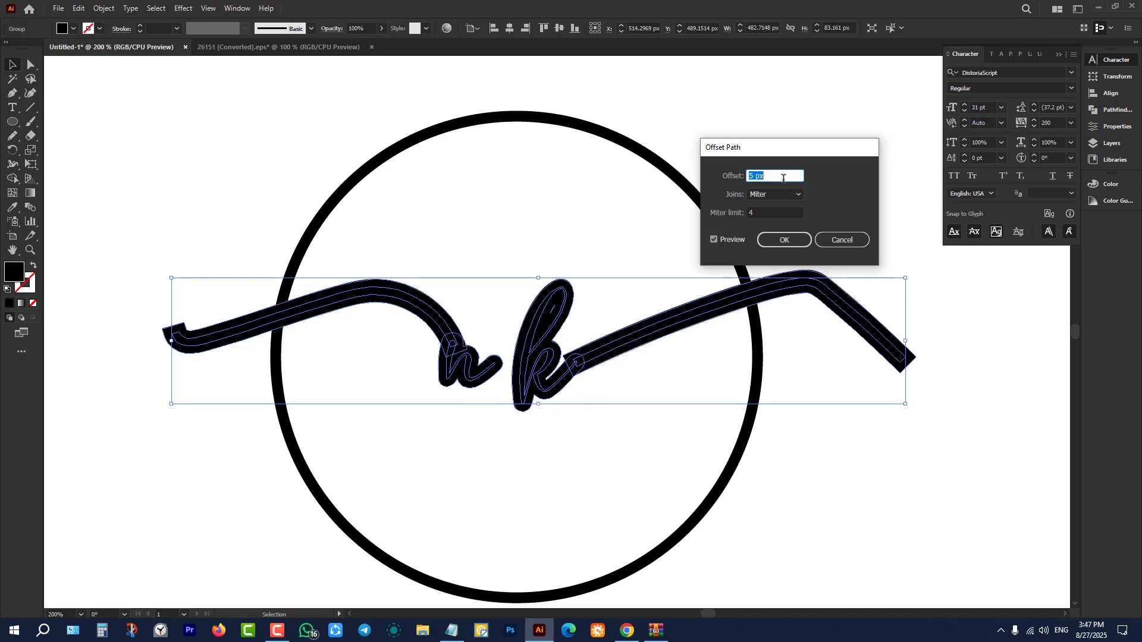
pyautogui.press('Up')
pyautogui.press('Up')
pyautogui.press('Up')
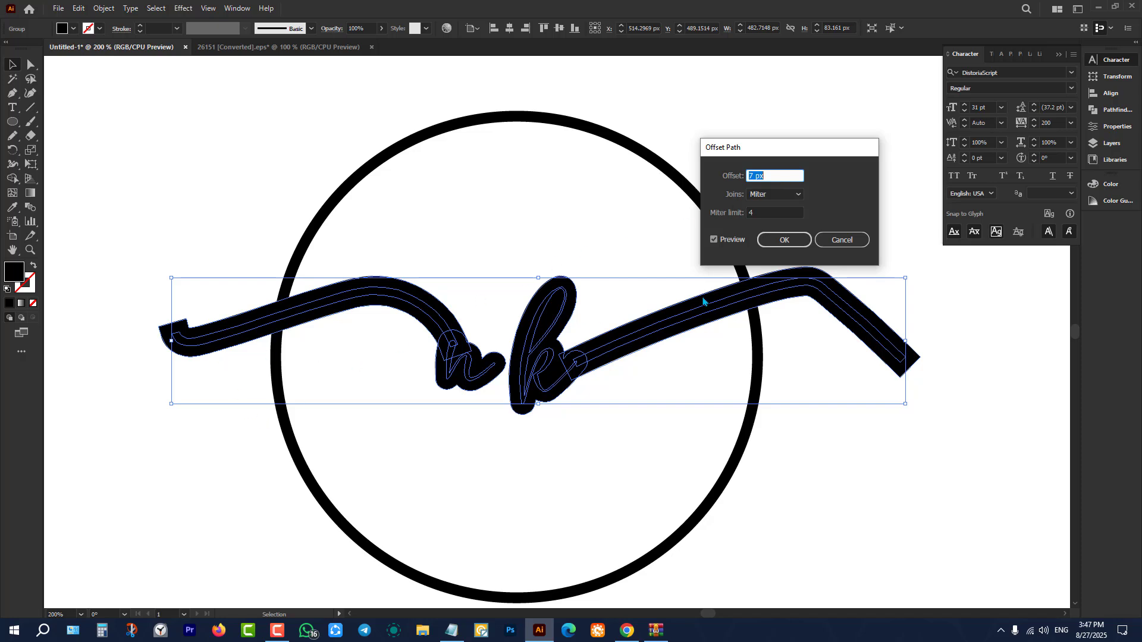
pyautogui.click(785, 240)
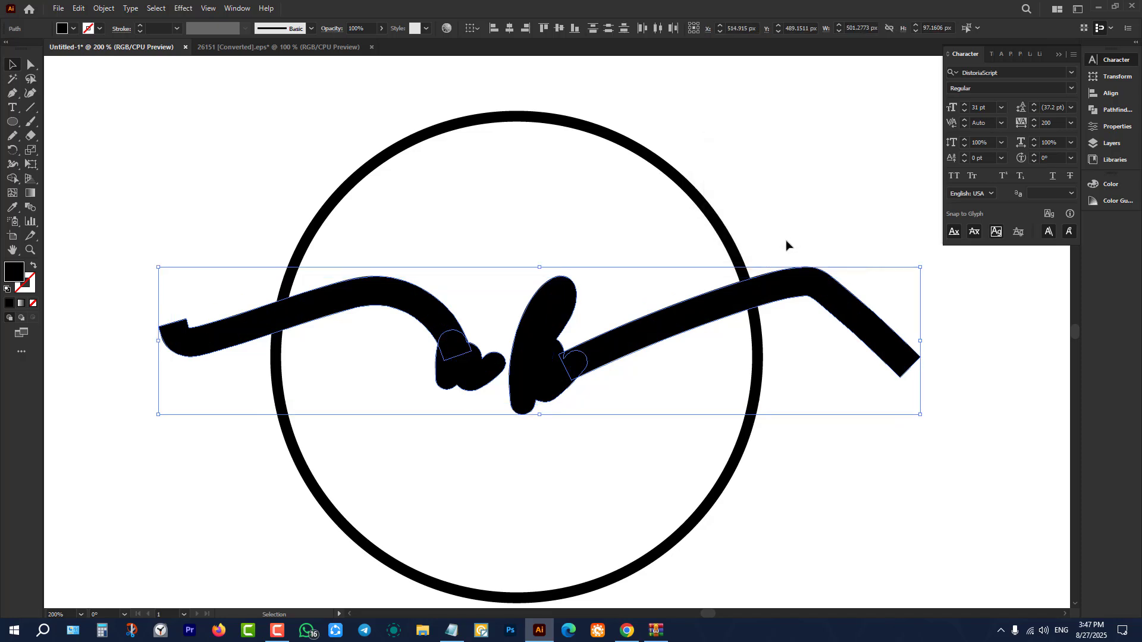
# - Add the expanded ring to the selection of offset letter and swash shapes
pyautogui.keyDown('shift'); pyautogui.click(384, 153); pyautogui.keyUp('shift')
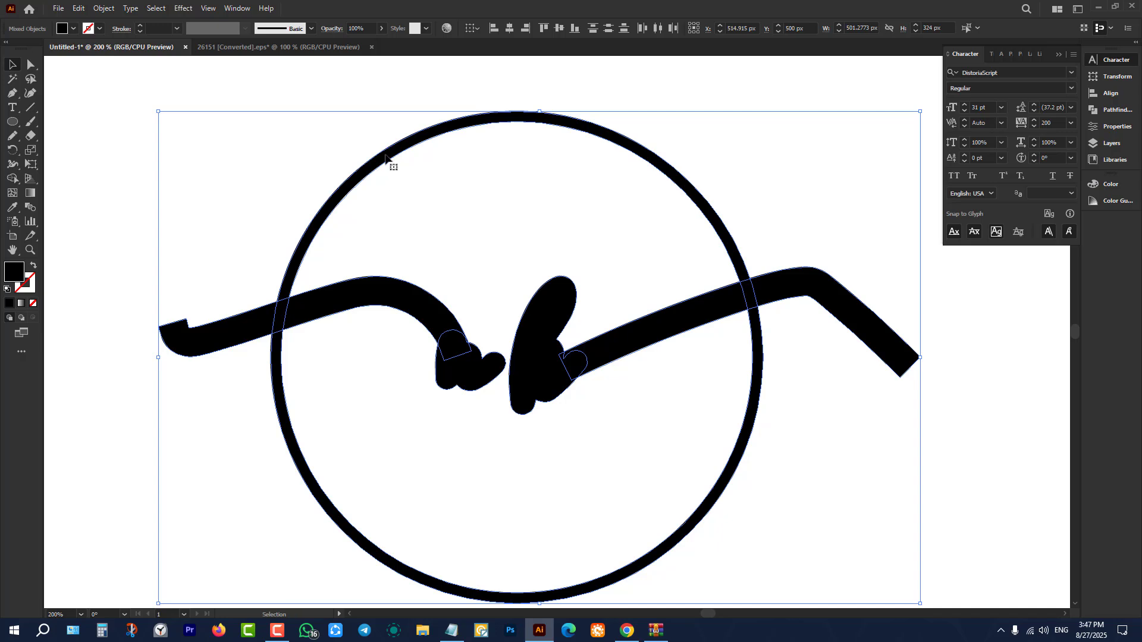
# - Remove the offset shapes around both swashes with the Shape Builder tool, cutting gaps in the circle where the strokes cross it
pyautogui.click(12, 178)
pyautogui.keyDown('alt'); pyautogui.click(220, 309); pyautogui.keyUp('alt')
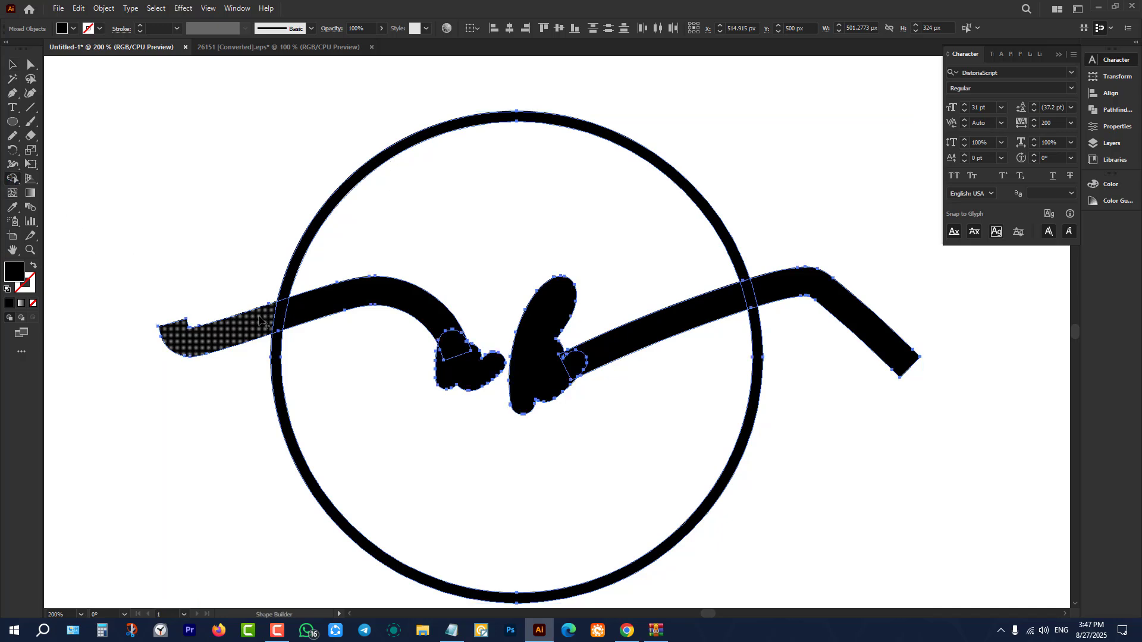
pyautogui.keyDown('alt'); pyautogui.click(327, 316); pyautogui.keyUp('alt')
pyautogui.moveTo(405, 332)
pyautogui.mouseDown()
pyautogui.moveTo(476, 366)
pyautogui.moveTo(571, 368)
pyautogui.moveTo(613, 327)
pyautogui.moveTo(719, 303)
pyautogui.mouseUp()
pyautogui.keyDown('alt'); pyautogui.click(844, 285); pyautogui.keyUp('alt')
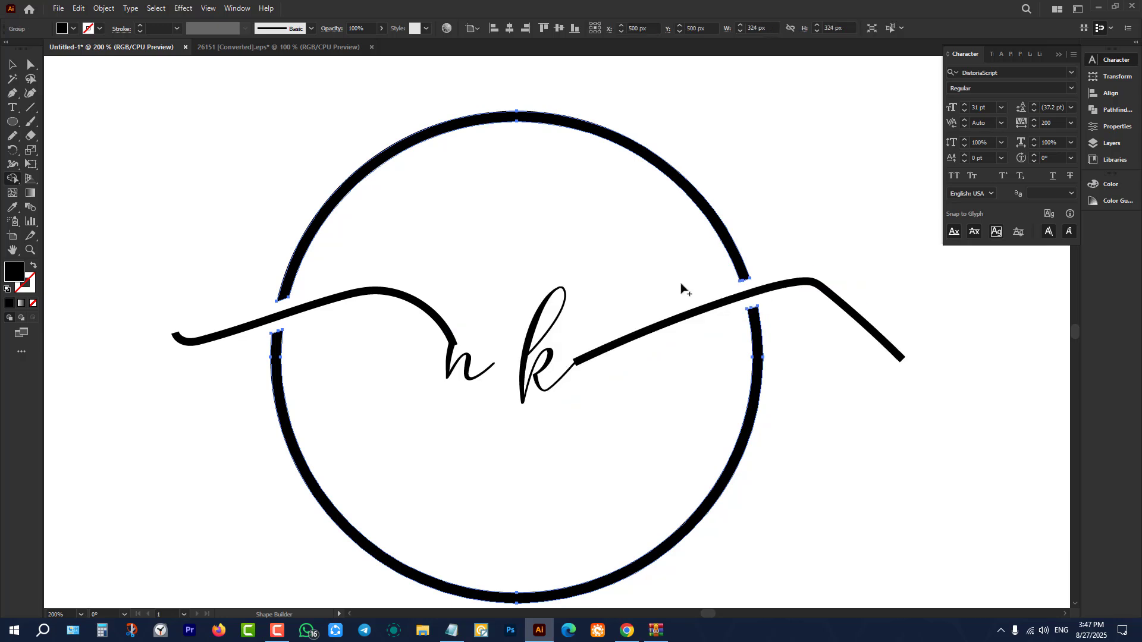
pyautogui.click(13, 65)
pyautogui.click(171, 134)
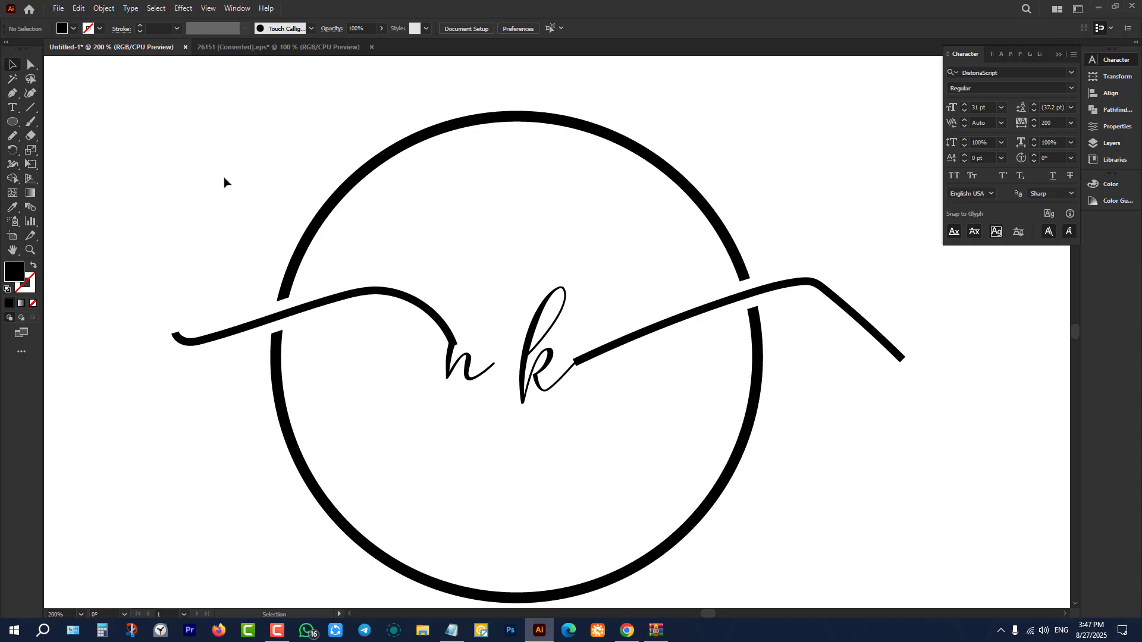
pyautogui.scroll(-1, 509, 220)
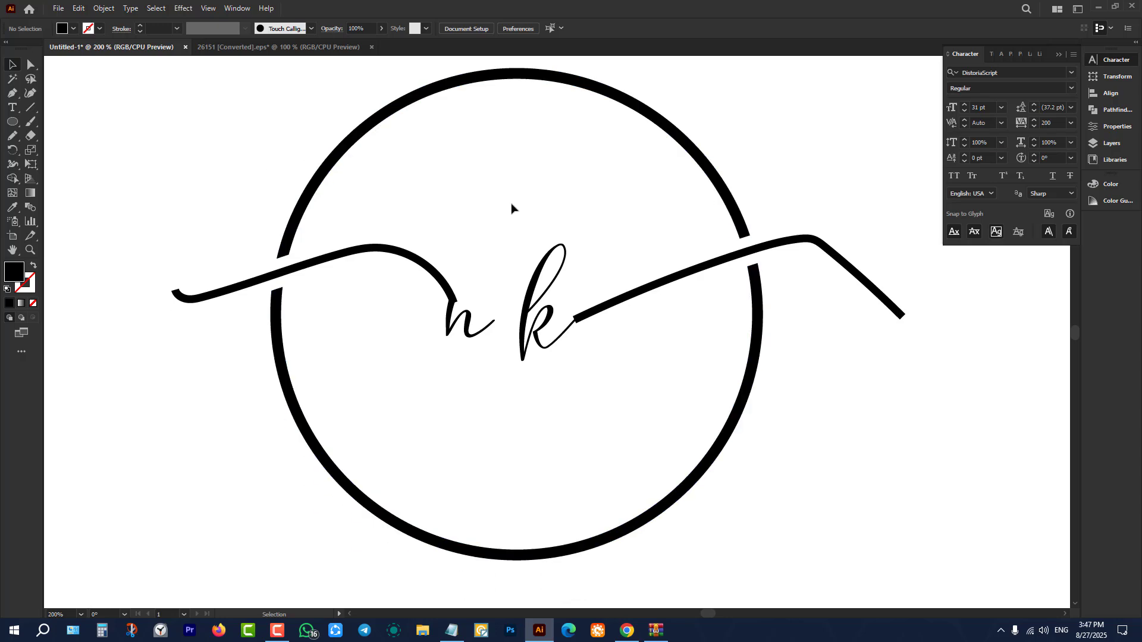
# - Move the complete nk circle logo off the artboard to the empty canvas on its right
pyautogui.scroll(-4, 512, 207)
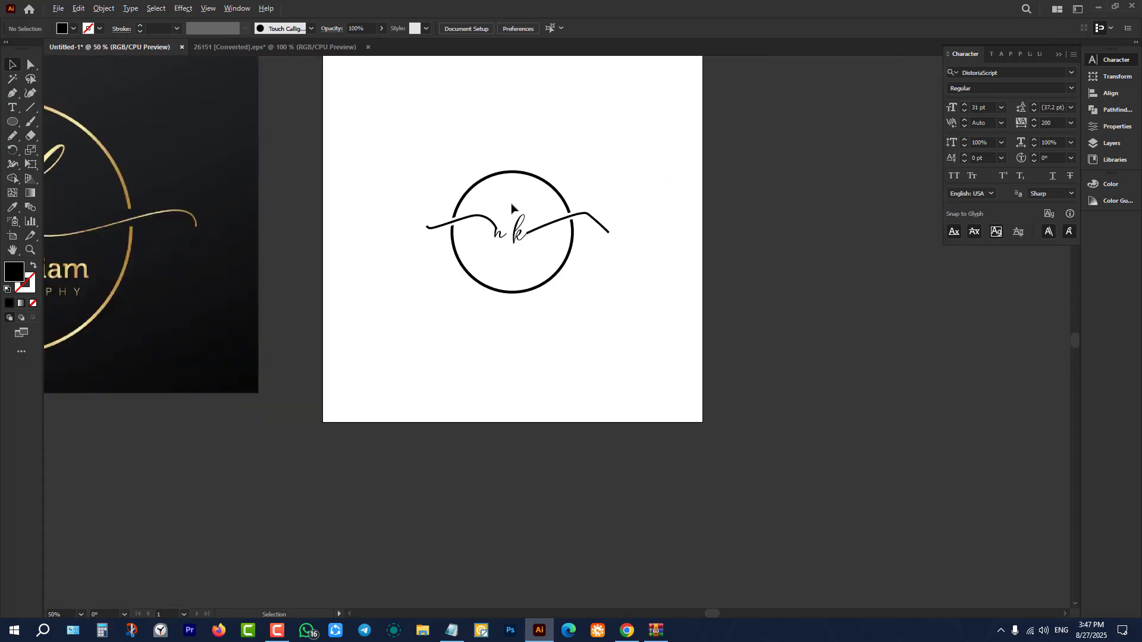
pyautogui.moveTo(441, 106); pyautogui.dragTo(703, 337)
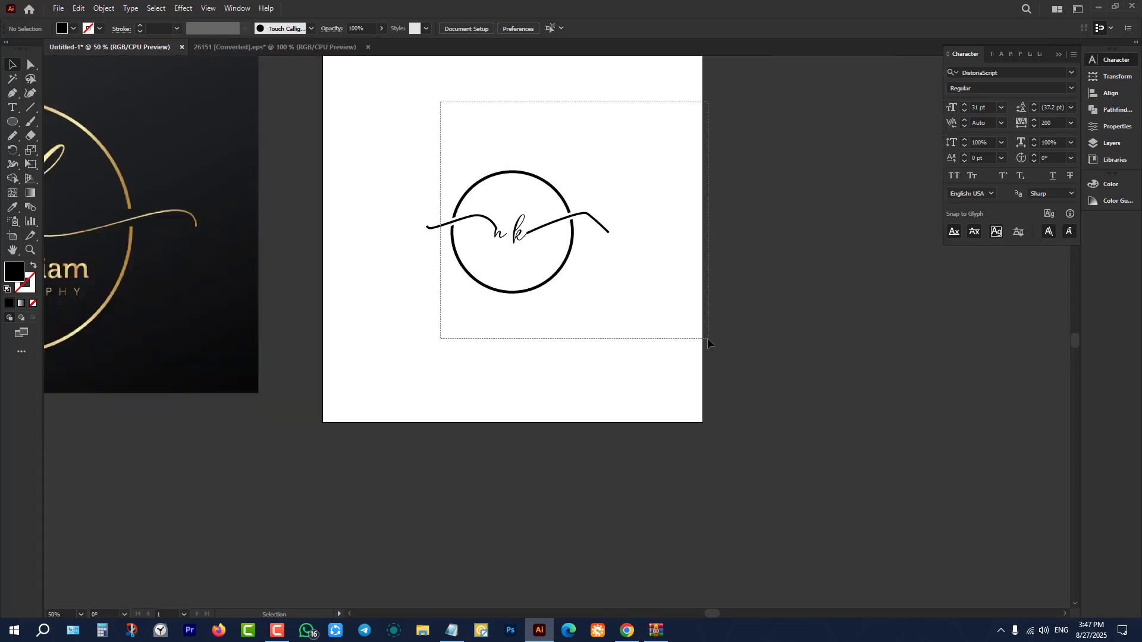
pyautogui.scroll(1, 627, 272)
pyautogui.moveTo(589, 256); pyautogui.dragTo(877, 257)
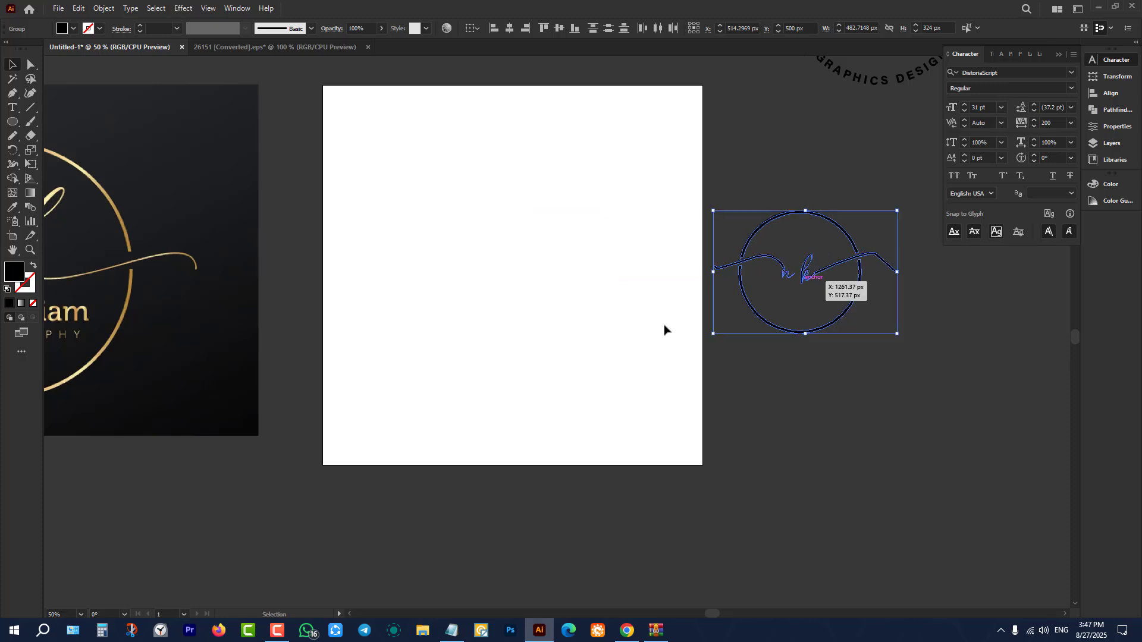
pyautogui.click(534, 249)
# - Draw a solid black five-pointed star about 264 px wide and 251 px high on the empty artboard
pyautogui.scroll(1, 524, 193)
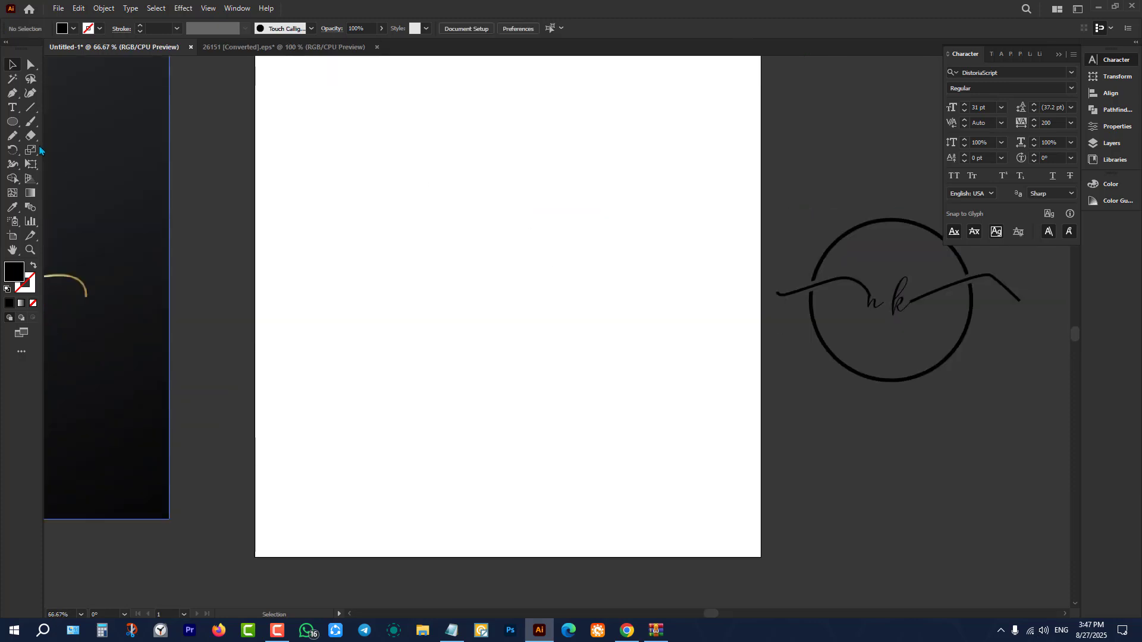
pyautogui.rightClick(12, 121)
pyautogui.click(63, 179)
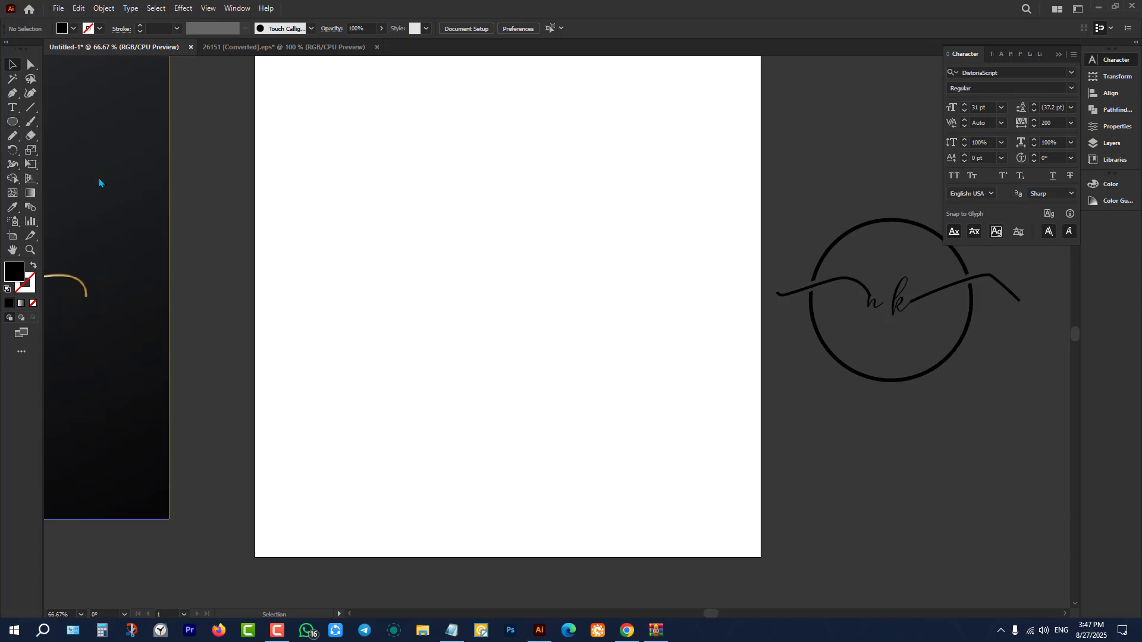
pyautogui.scroll(1, 498, 240)
pyautogui.moveTo(462, 250); pyautogui.dragTo(541, 322)
pyautogui.press('v')
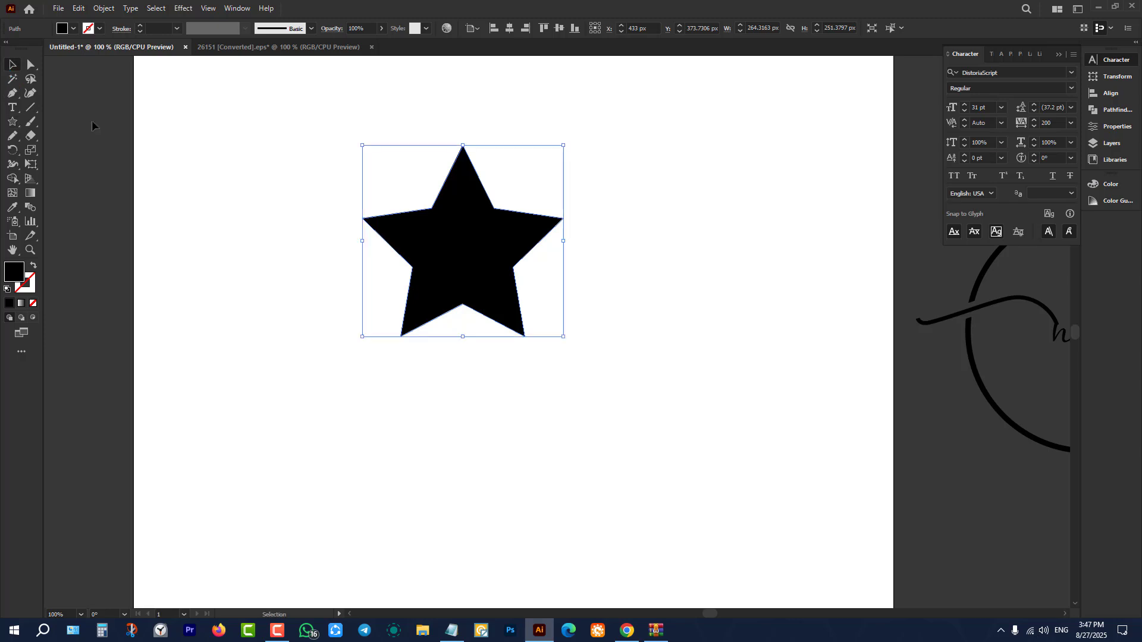
pyautogui.click(250, 232)
# - Start an Offset Path on the star and set the offset to 18 px with the preview on
pyautogui.scroll(1, 250, 233)
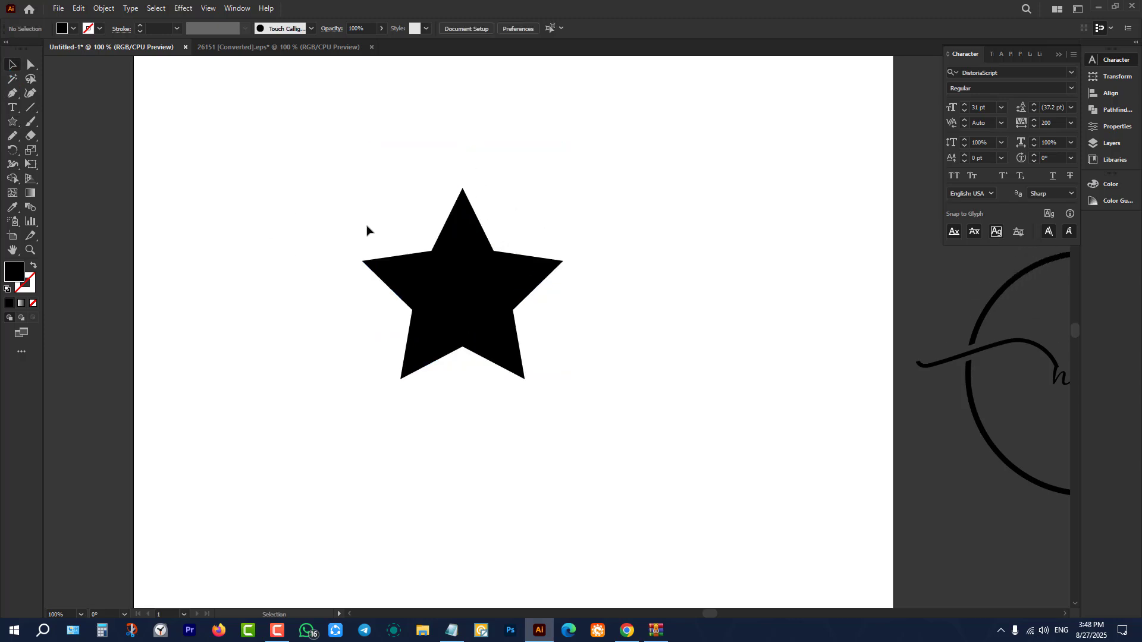
pyautogui.scroll(1, 448, 260)
pyautogui.click(450, 261)
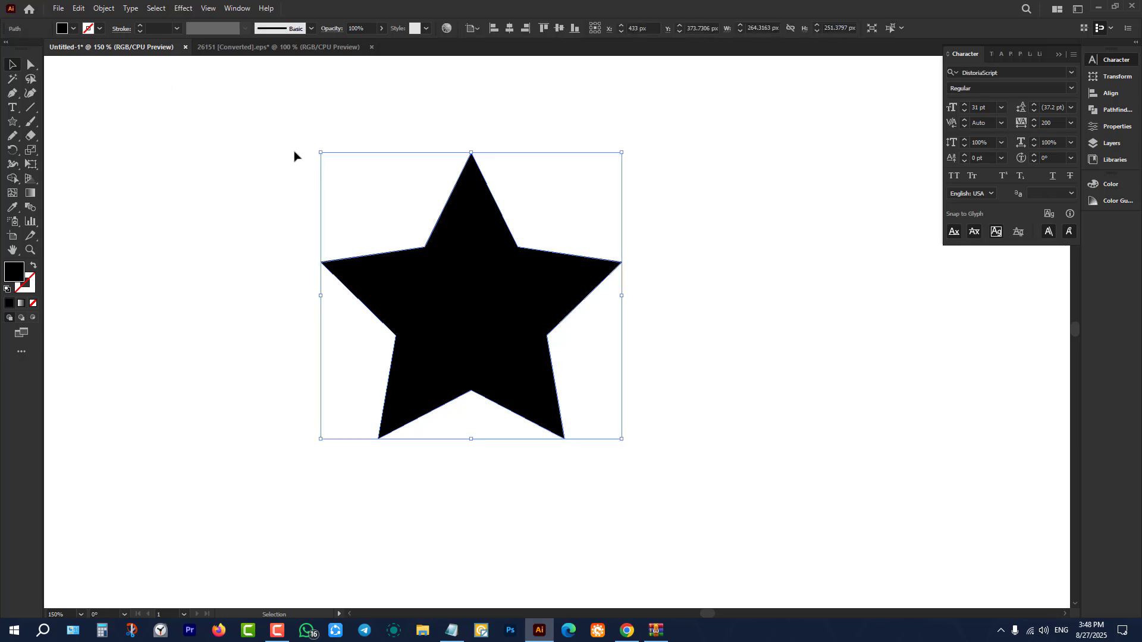
pyautogui.click(104, 8)
pyautogui.moveTo(173, 290)
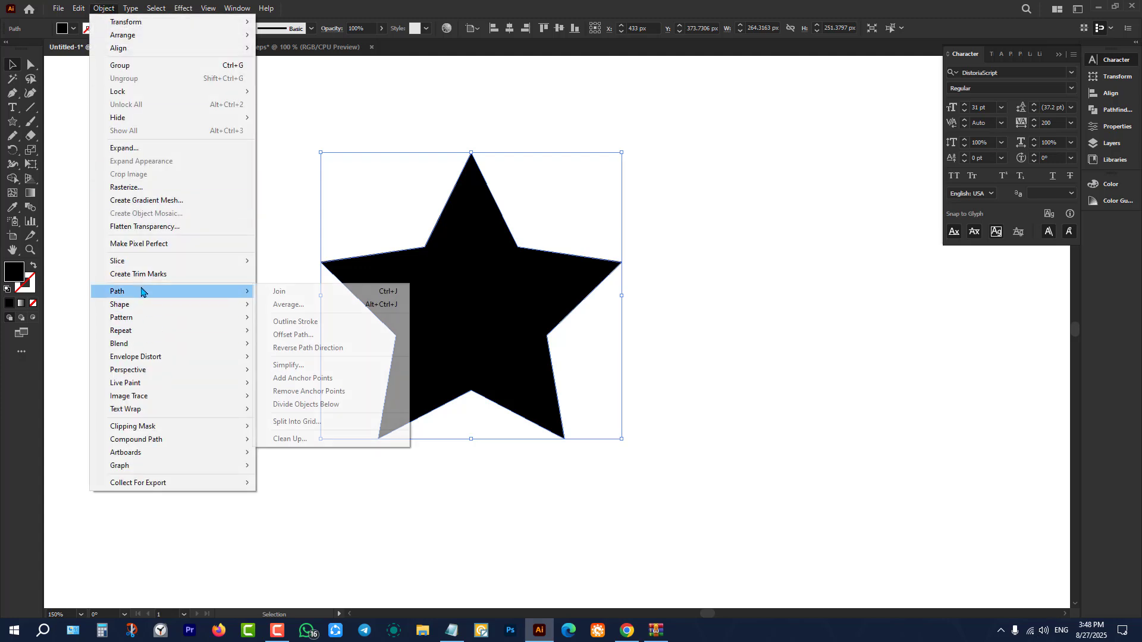
pyautogui.click(333, 335)
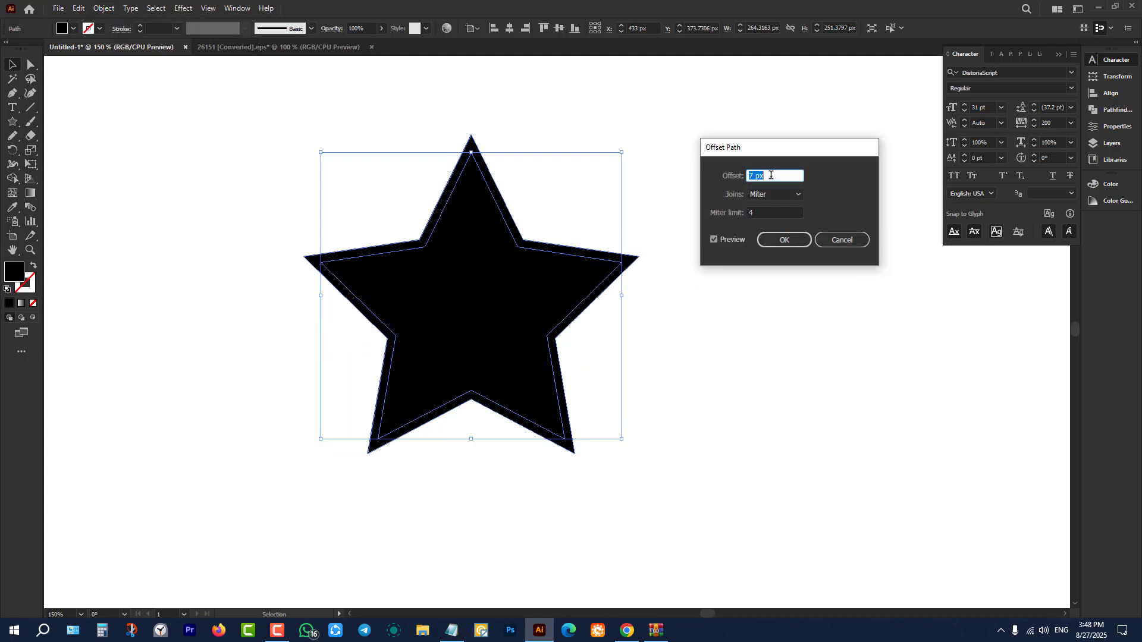
pyautogui.scroll(8, 773, 174)
pyautogui.scroll(4, 773, 174)
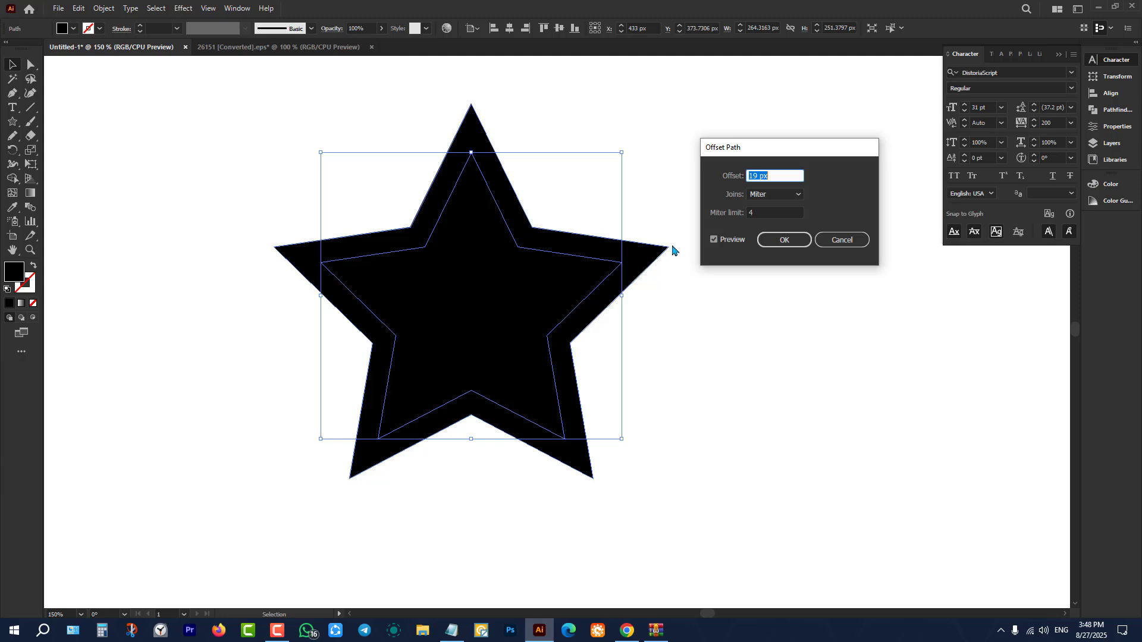
pyautogui.scroll(1, 787, 172)
pyautogui.scroll(-2, 787, 171)
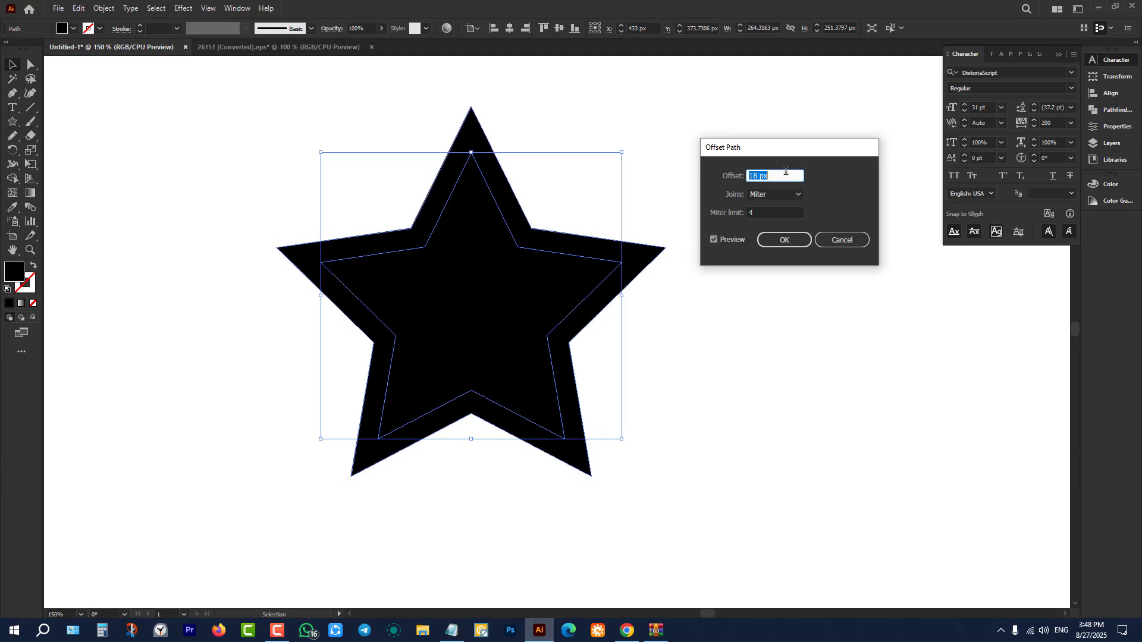
# - Preview the Round and Bevel joins on the star's offset, and apply the offset with Miter joins
pyautogui.click(784, 194)
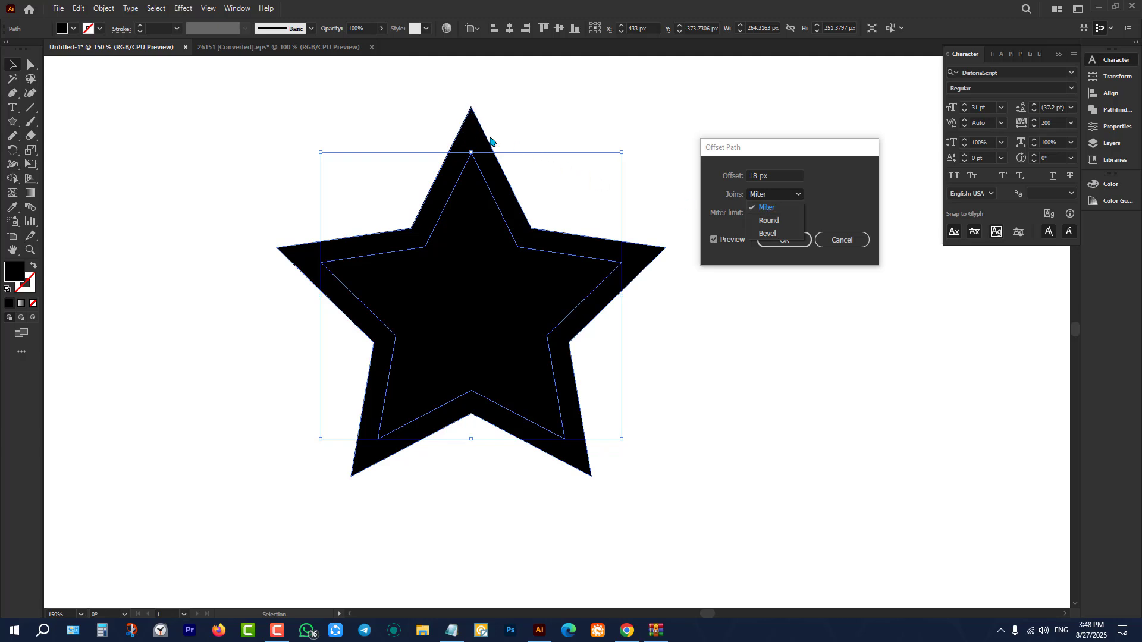
pyautogui.click(786, 225)
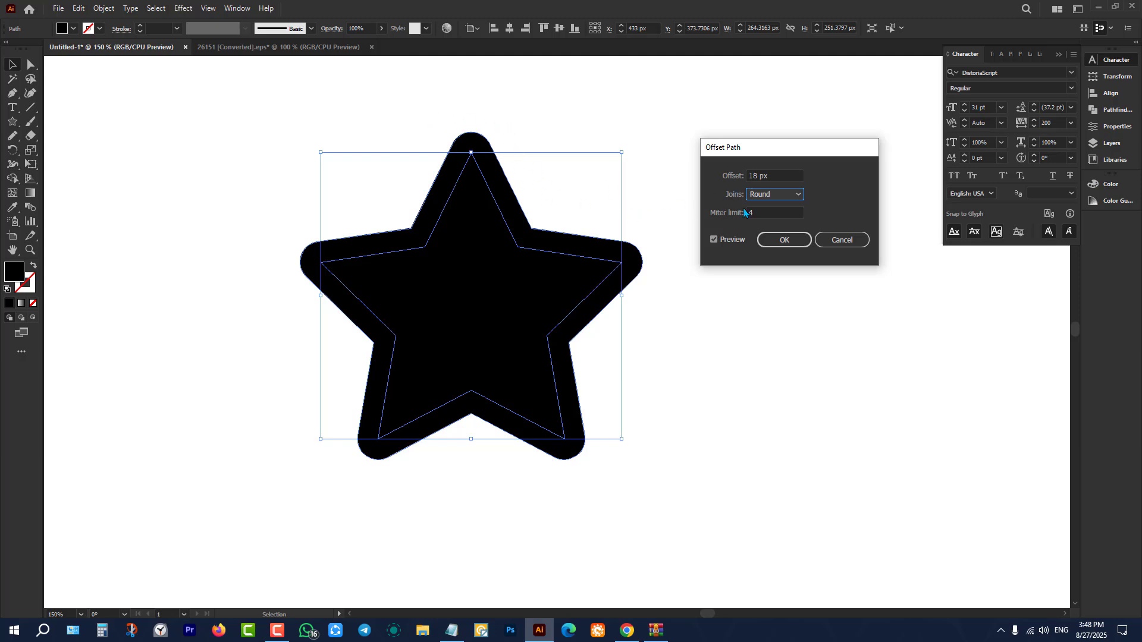
pyautogui.click(789, 195)
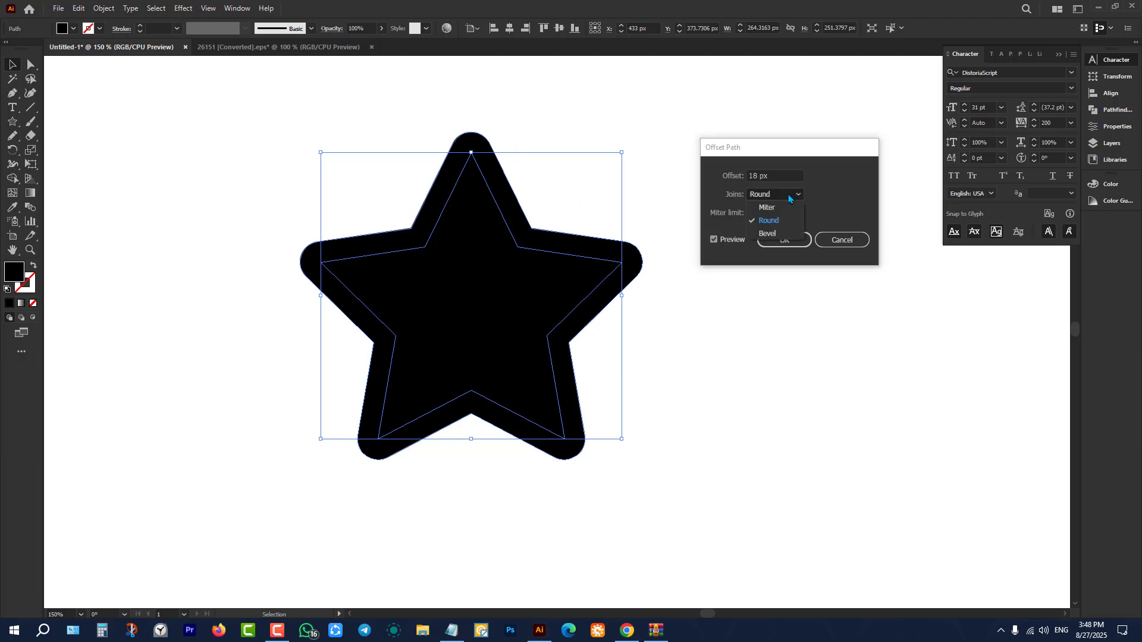
pyautogui.click(773, 235)
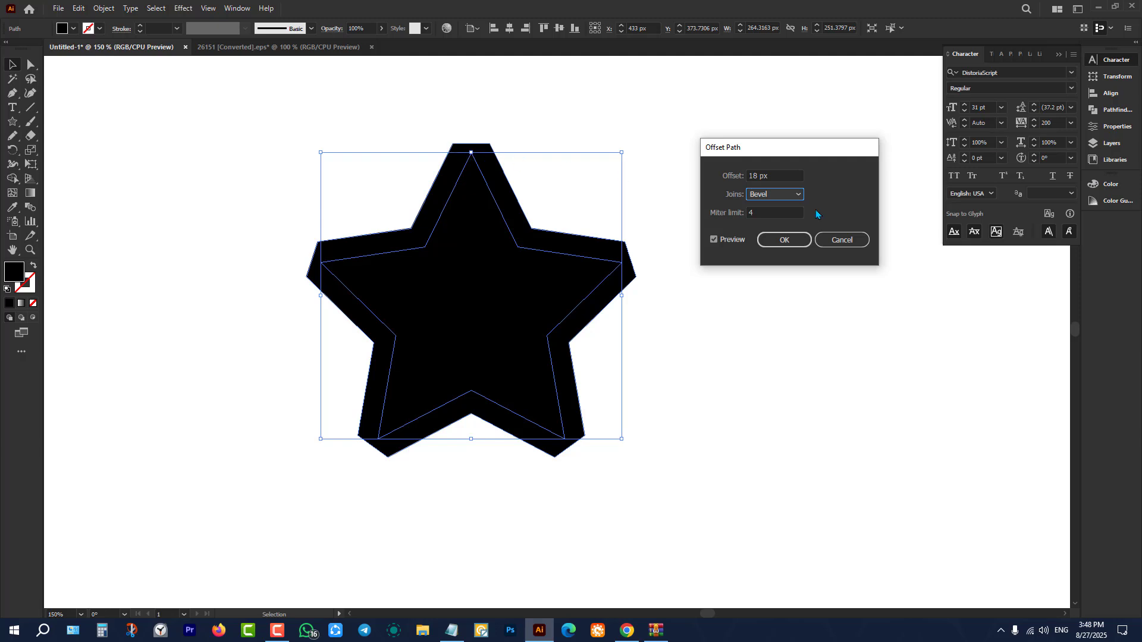
pyautogui.click(774, 194)
pyautogui.click(774, 204)
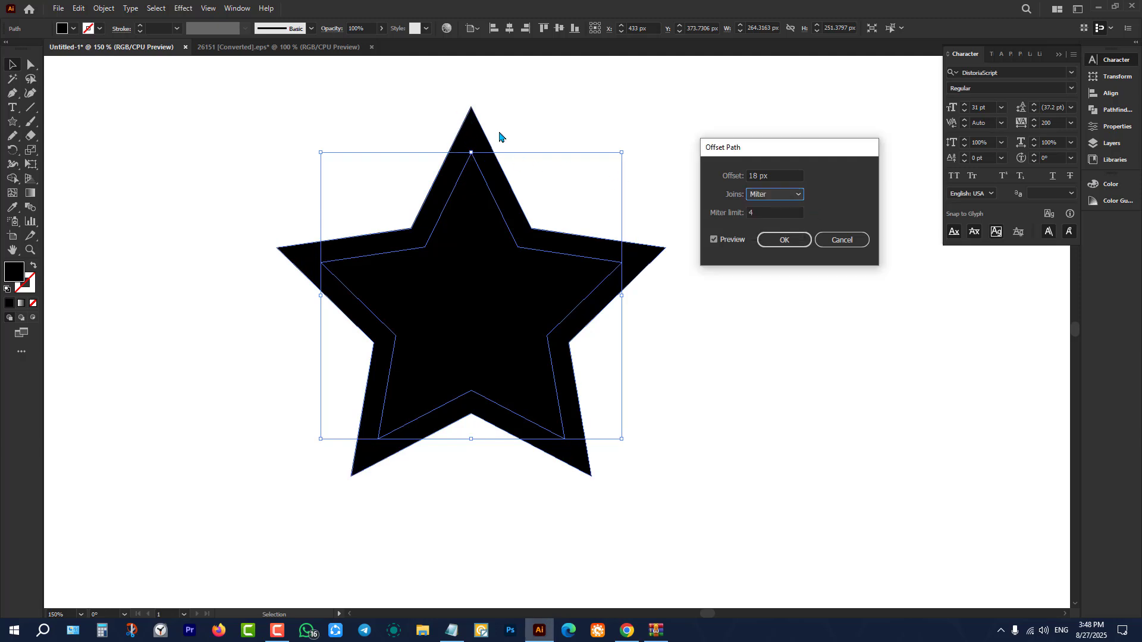
pyautogui.click(785, 240)
pyautogui.click(784, 245)
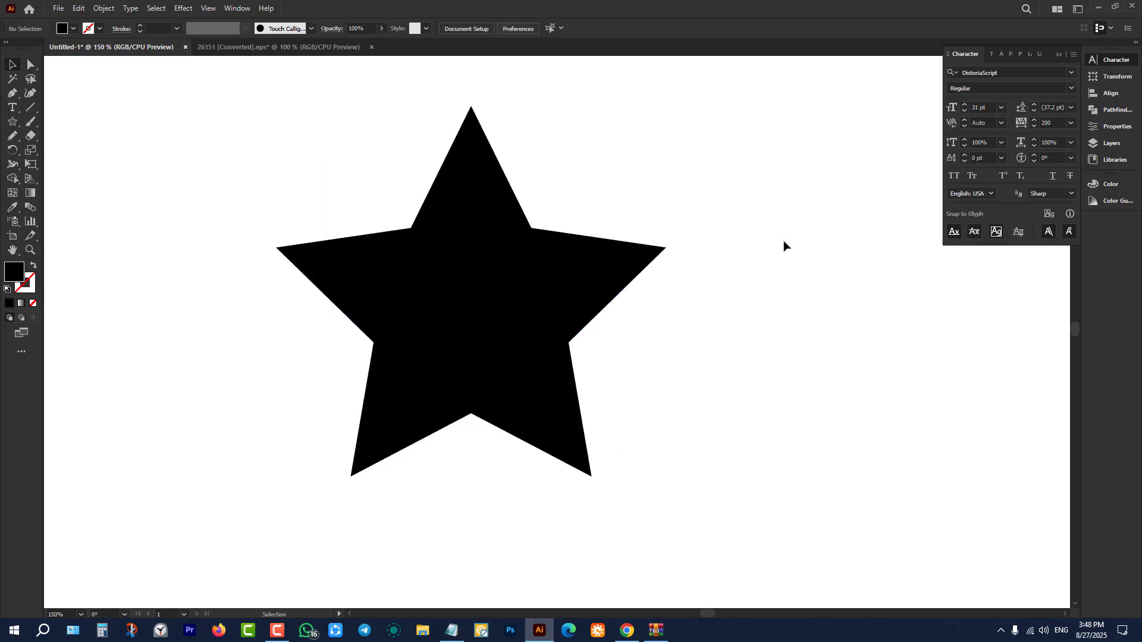
# - Separate the two stars by moving the larger offset star to the right and the original star down to the left
pyautogui.click(605, 273)
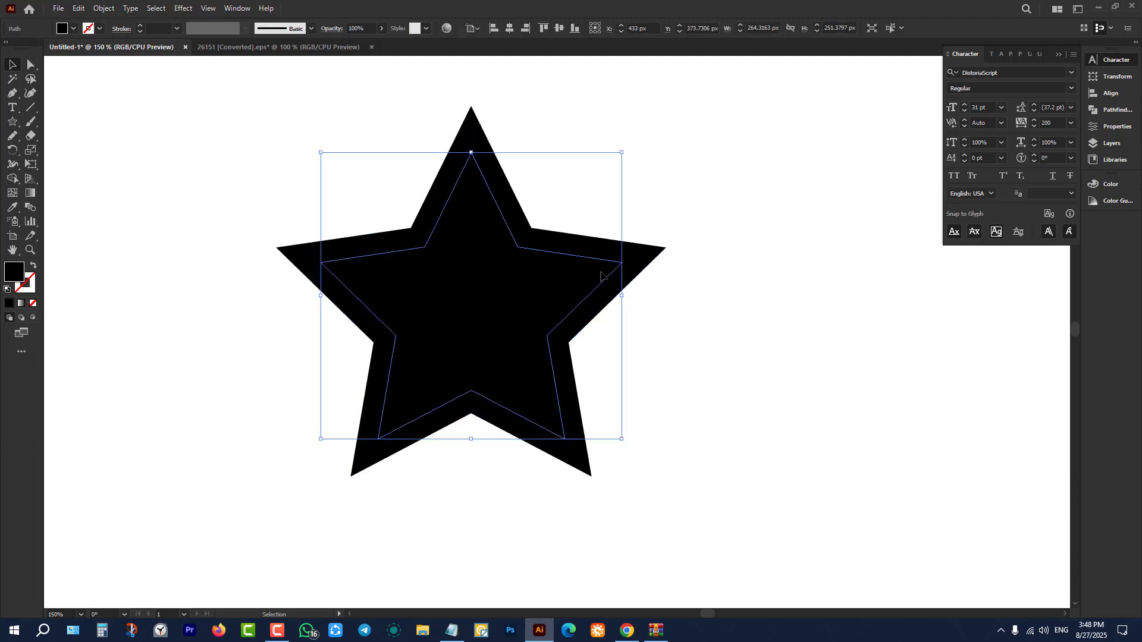
pyautogui.click(730, 238)
pyautogui.moveTo(635, 265); pyautogui.dragTo(865, 274)
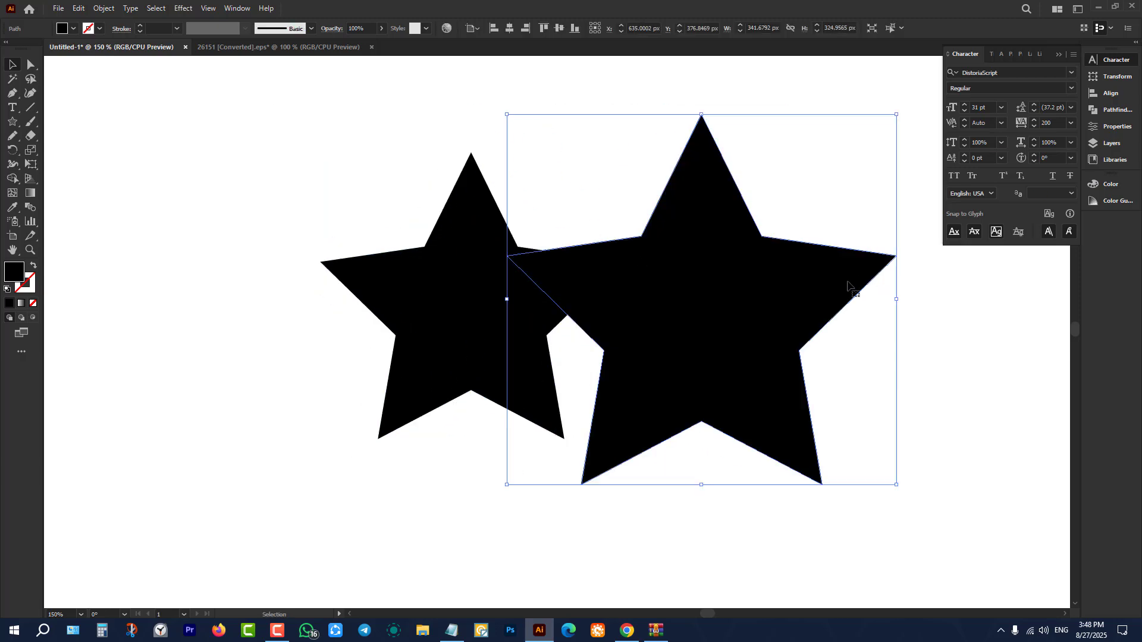
pyautogui.click(476, 237)
pyautogui.click(716, 276)
pyautogui.click(587, 191)
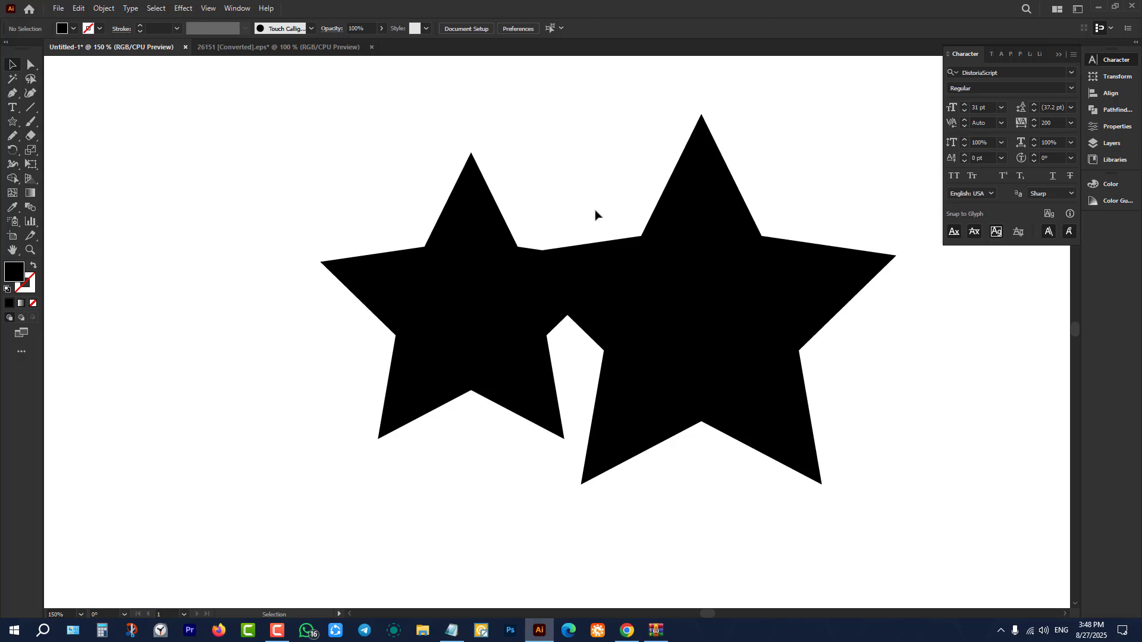
pyautogui.moveTo(657, 146); pyautogui.dragTo(695, 169)
pyautogui.hotkey('ctrl', '0')
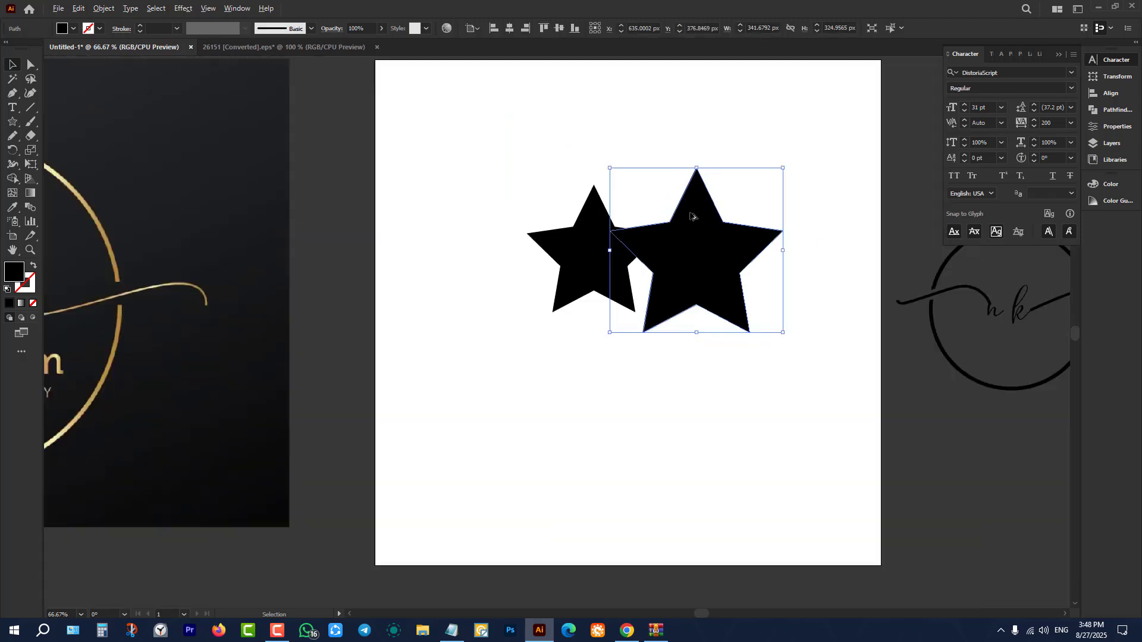
pyautogui.click(526, 296)
pyautogui.moveTo(562, 268); pyautogui.dragTo(524, 308)
pyautogui.press('a')
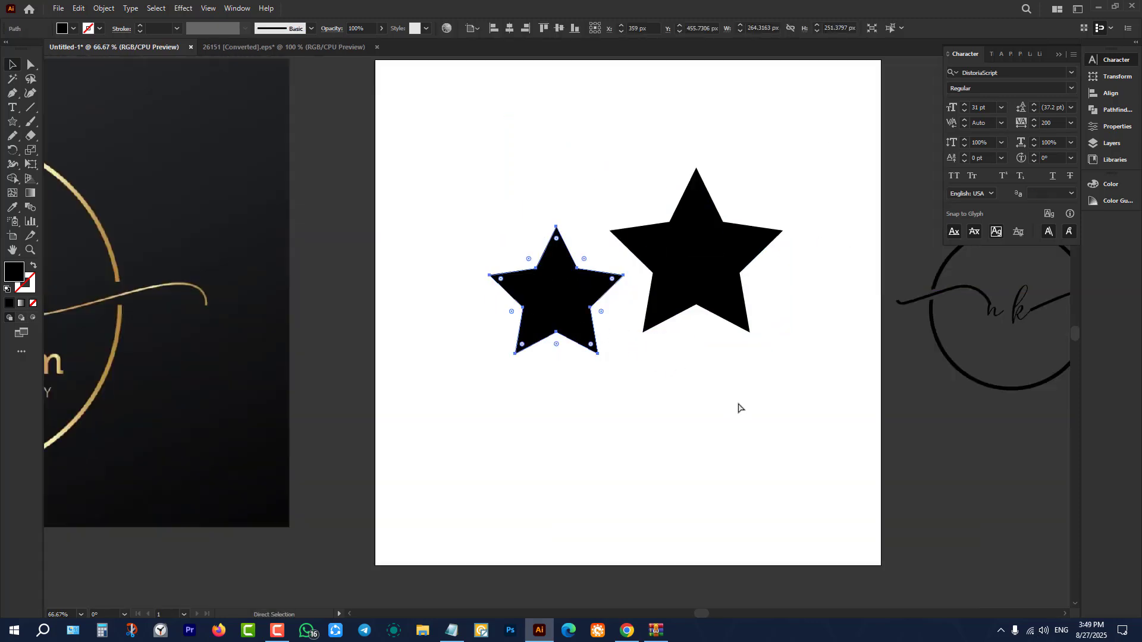
# - Copy the smaller star and scale the copy about its centre to about 384 px wide around the original
pyautogui.press('v')
pyautogui.hotkey('ctrl', 'c')
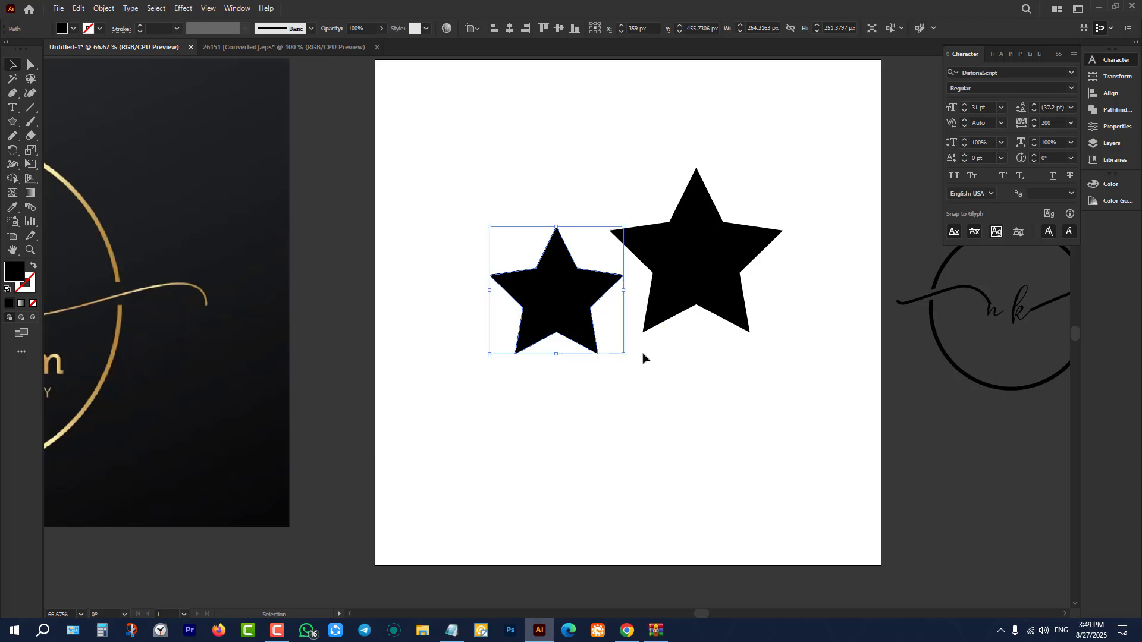
pyautogui.click(678, 400)
pyautogui.hotkey('ctrl', 'v')
pyautogui.press('a')
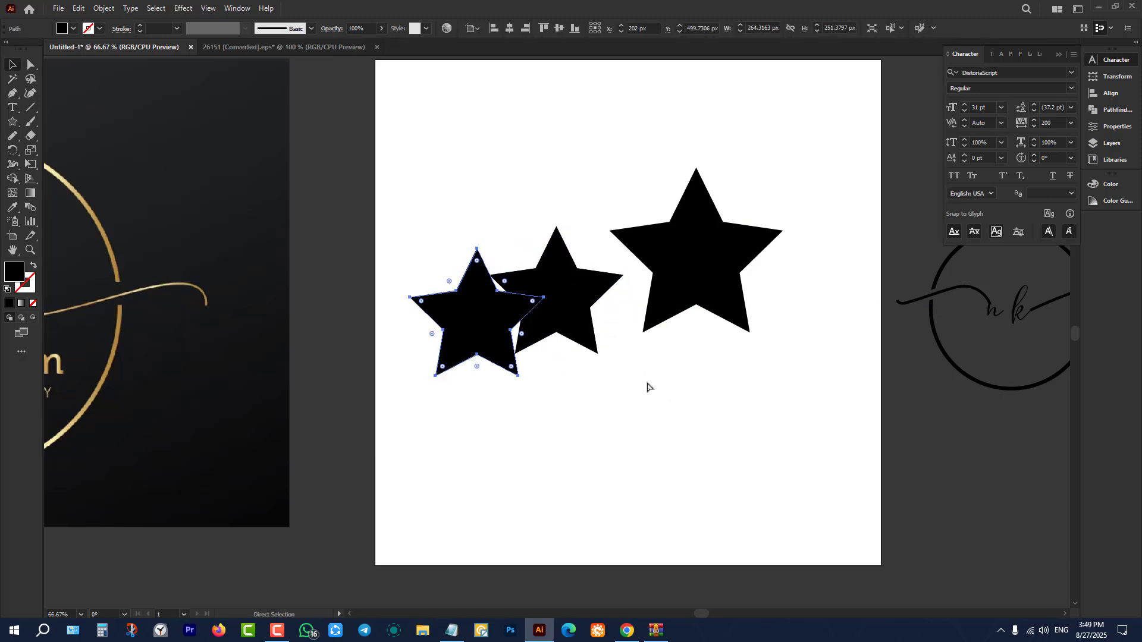
pyautogui.hotkey('ctrl', 'z')
pyautogui.press('v')
pyautogui.moveTo(626, 296); pyautogui.dragTo(654, 310)
pyautogui.click(721, 393)
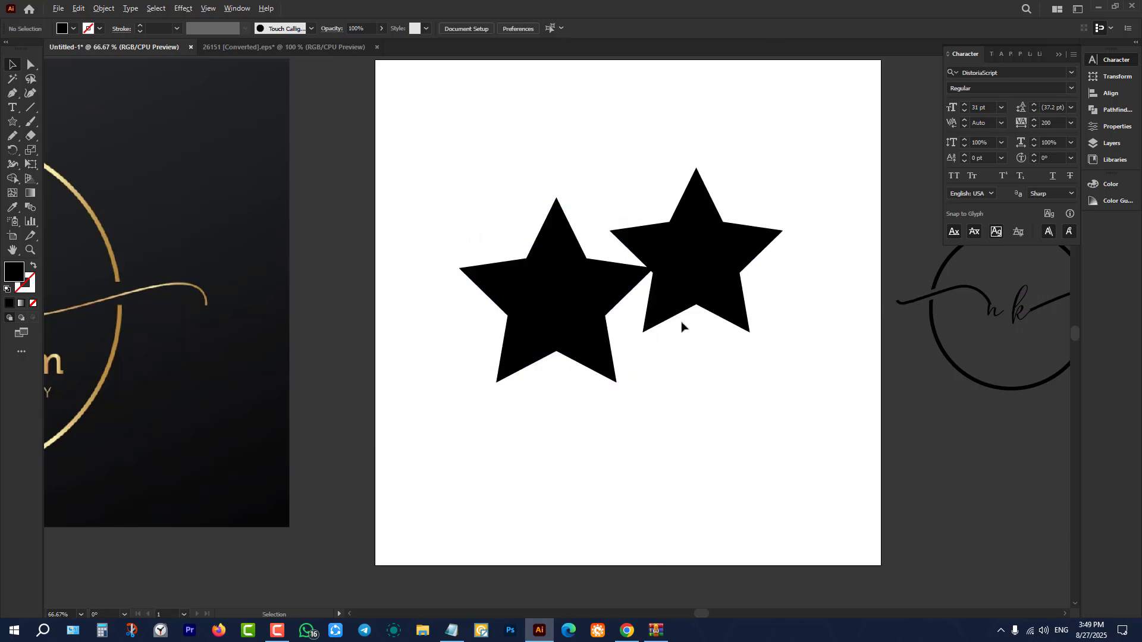
# - Compare the scaled star's spacing with its original, and delete all the stars from the artboard
pyautogui.scroll(1, 680, 324)
pyautogui.click(498, 223)
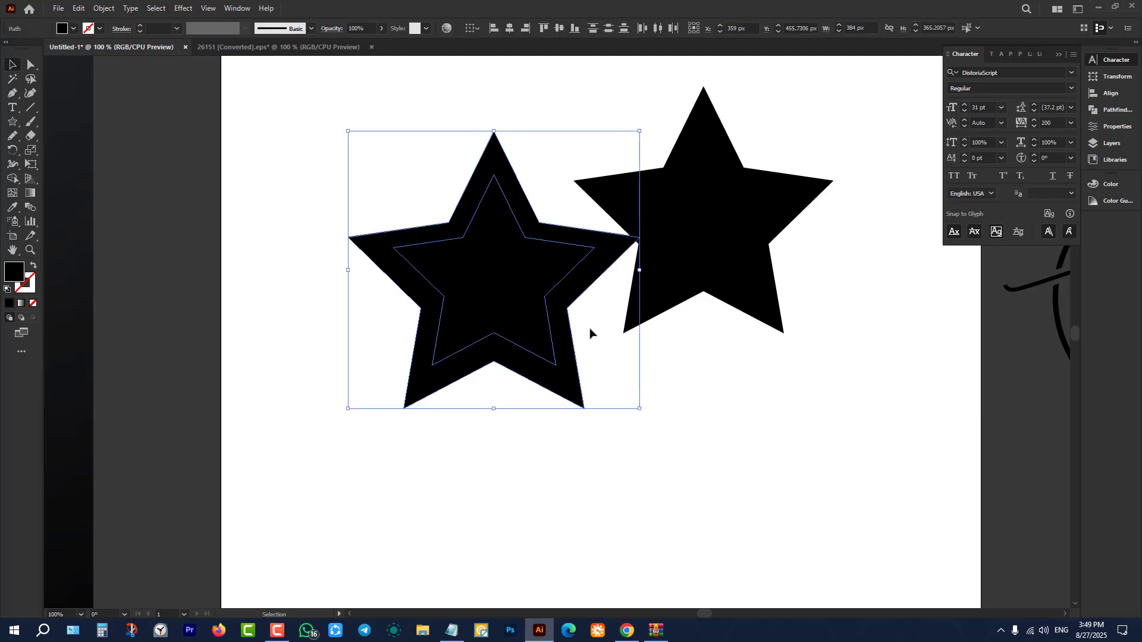
pyautogui.scroll(2, 562, 210)
pyautogui.scroll(-2, 564, 211)
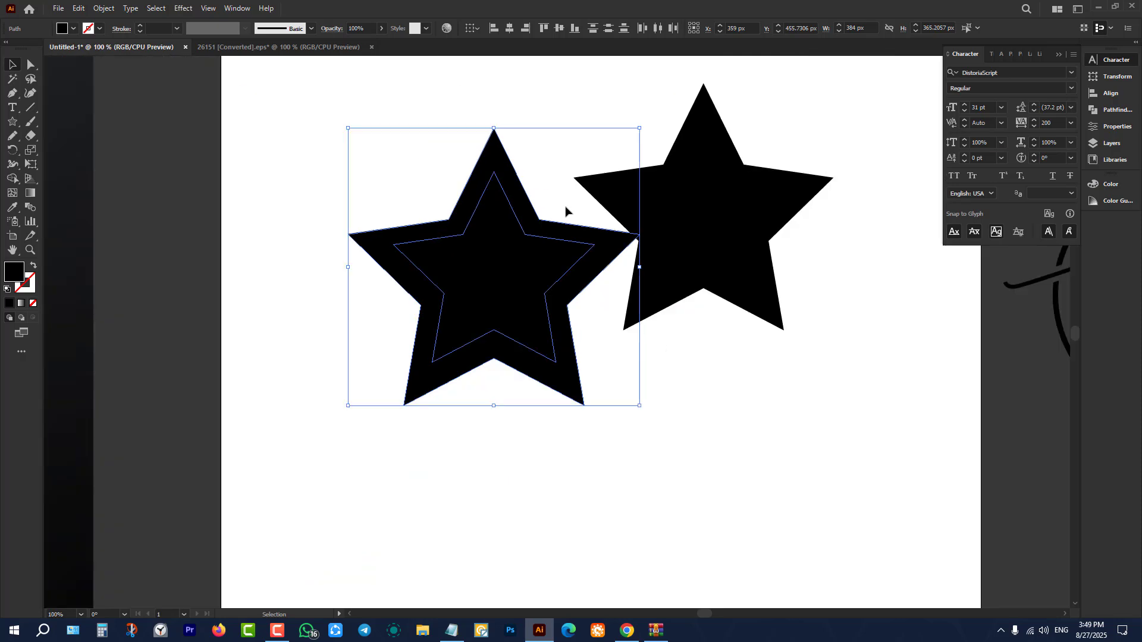
pyautogui.scroll(-3, 568, 208)
pyautogui.moveTo(407, 201); pyautogui.dragTo(562, 394)
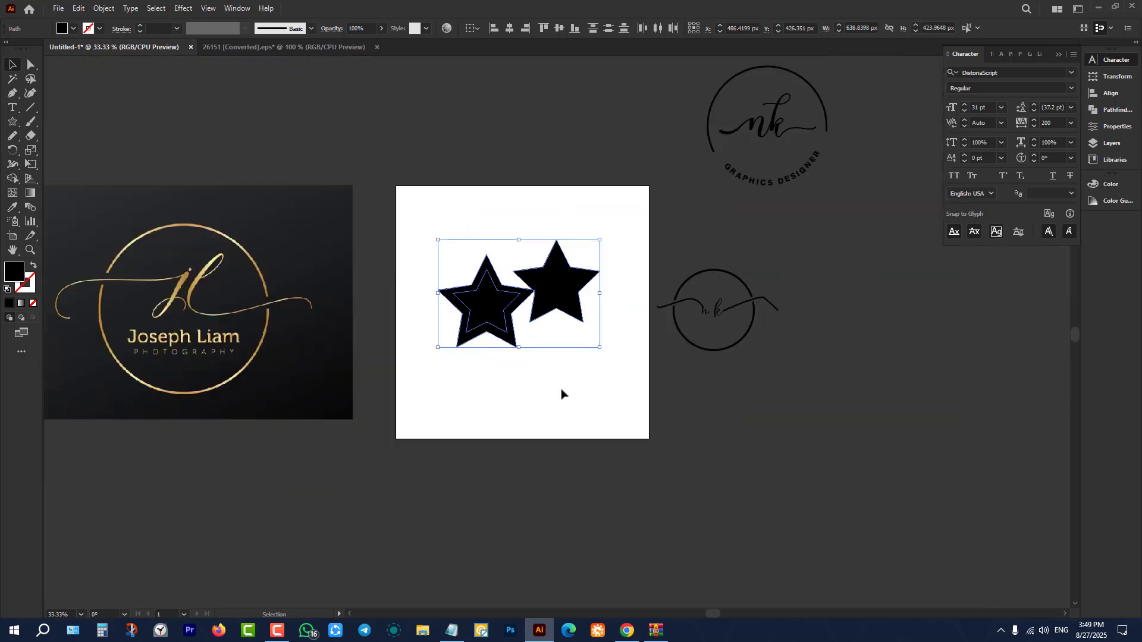
pyautogui.press('Delete')
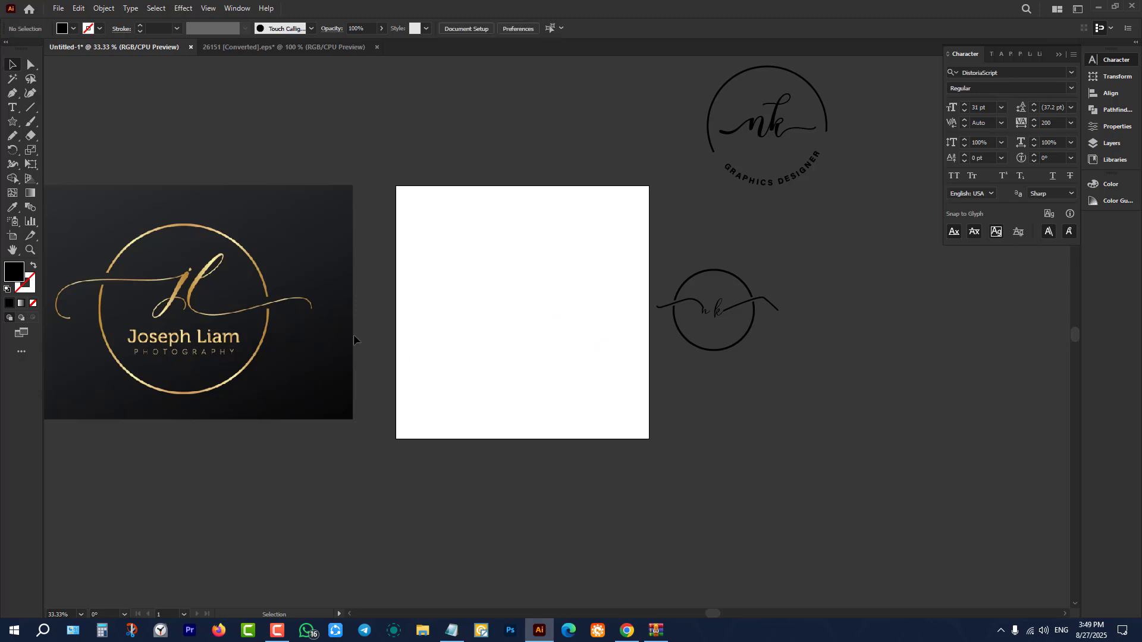
pyautogui.scroll(1, 190, 287)
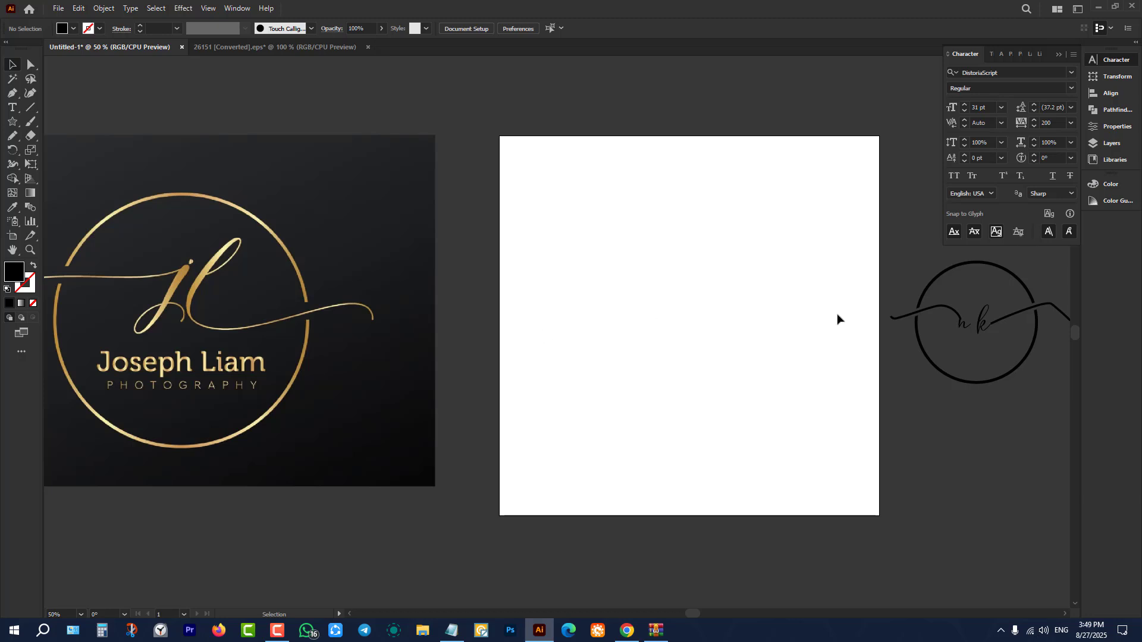
# - Draw a rectangle about 256 × 91 px on the white artboard
pyautogui.scroll(2, 873, 306)
pyautogui.scroll(-2, 485, 309)
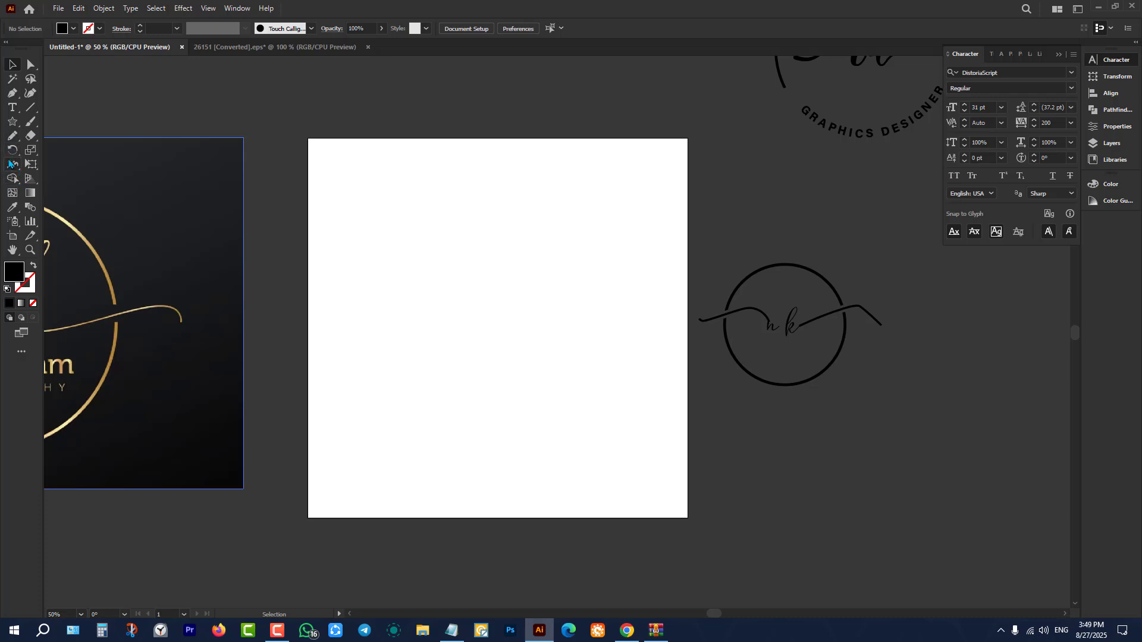
pyautogui.click(14, 123)
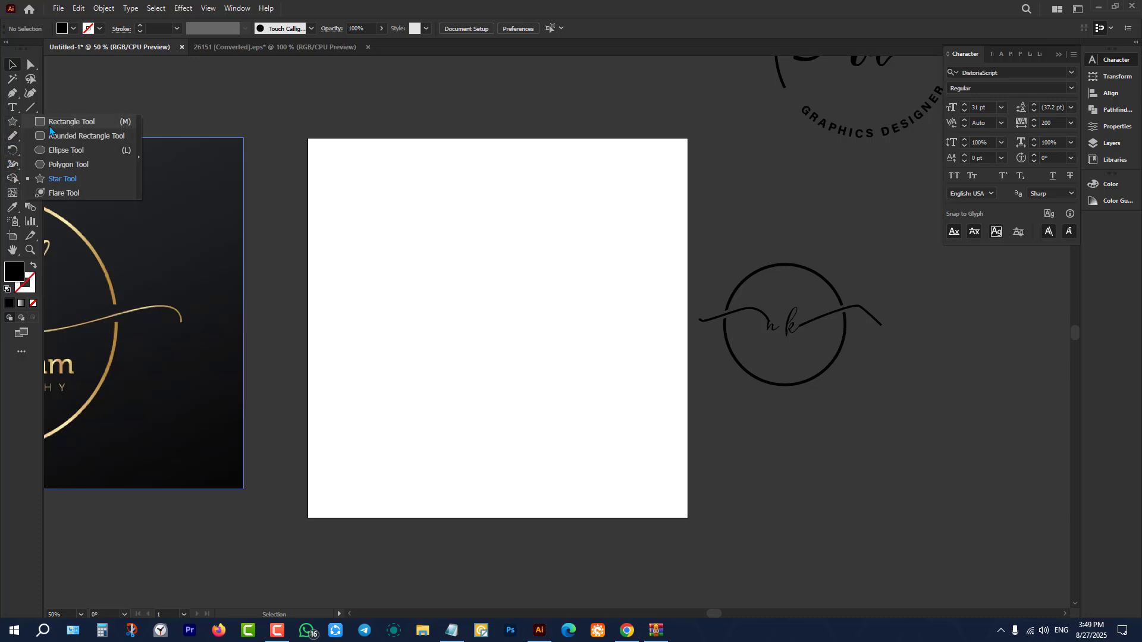
pyautogui.click(71, 122)
pyautogui.scroll(1, 469, 304)
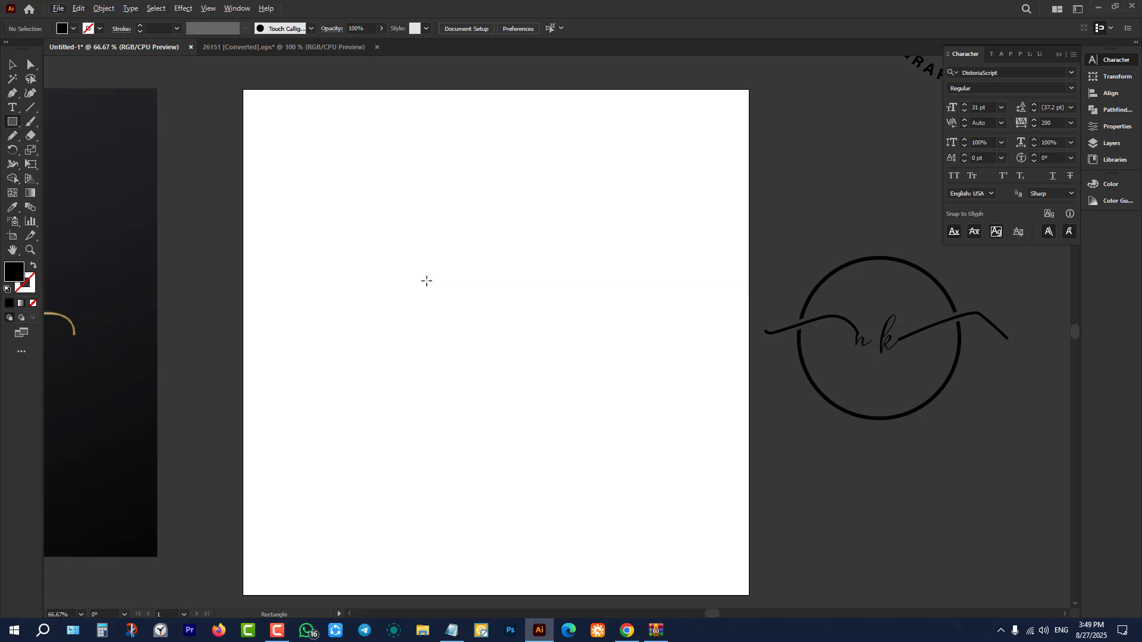
pyautogui.moveTo(426, 281); pyautogui.dragTo(556, 326)
pyautogui.press('v')
pyautogui.hotkey('ctrl', '=')
pyautogui.hotkey('ctrl', '=')
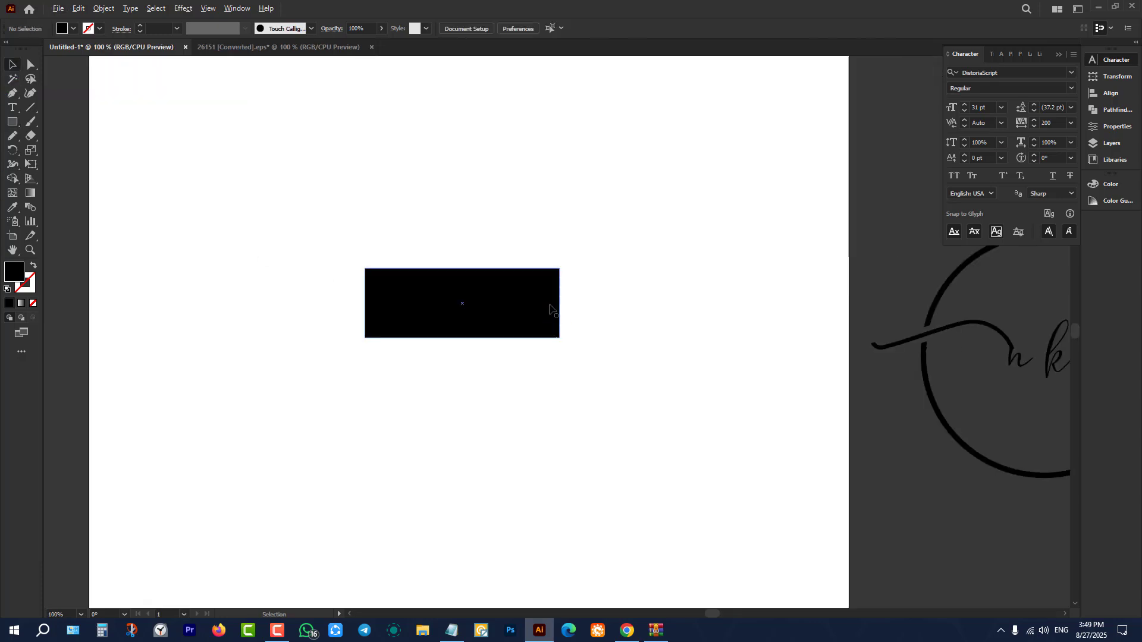
# - Try a cyan fill on the rectangle and settle on a dark red fill
pyautogui.click(71, 28)
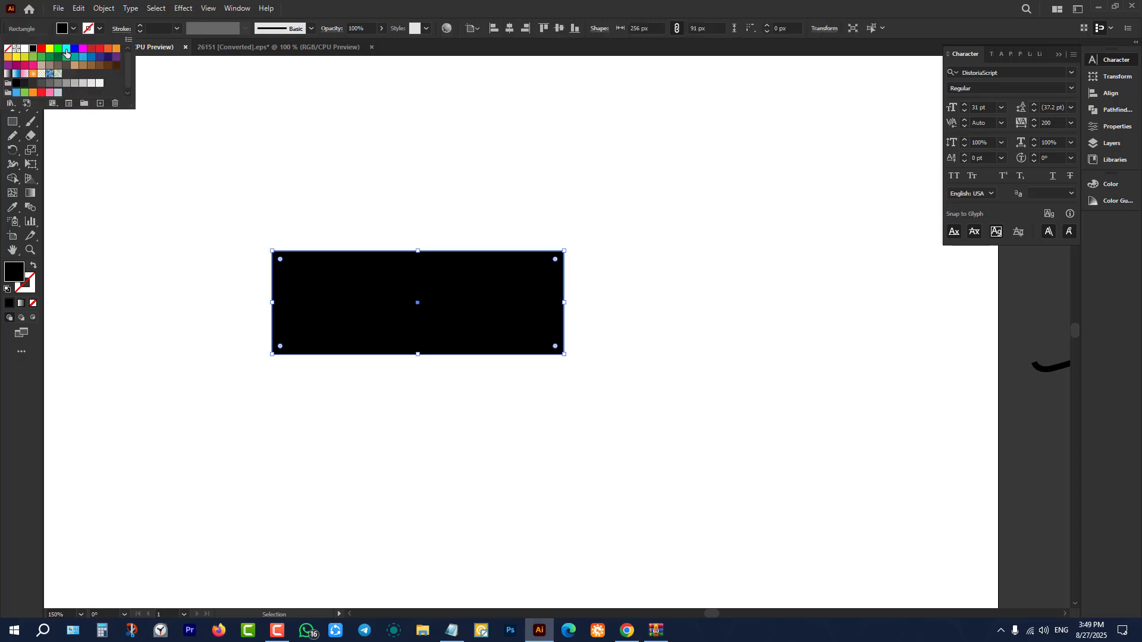
pyautogui.click(66, 52)
pyautogui.click(73, 28)
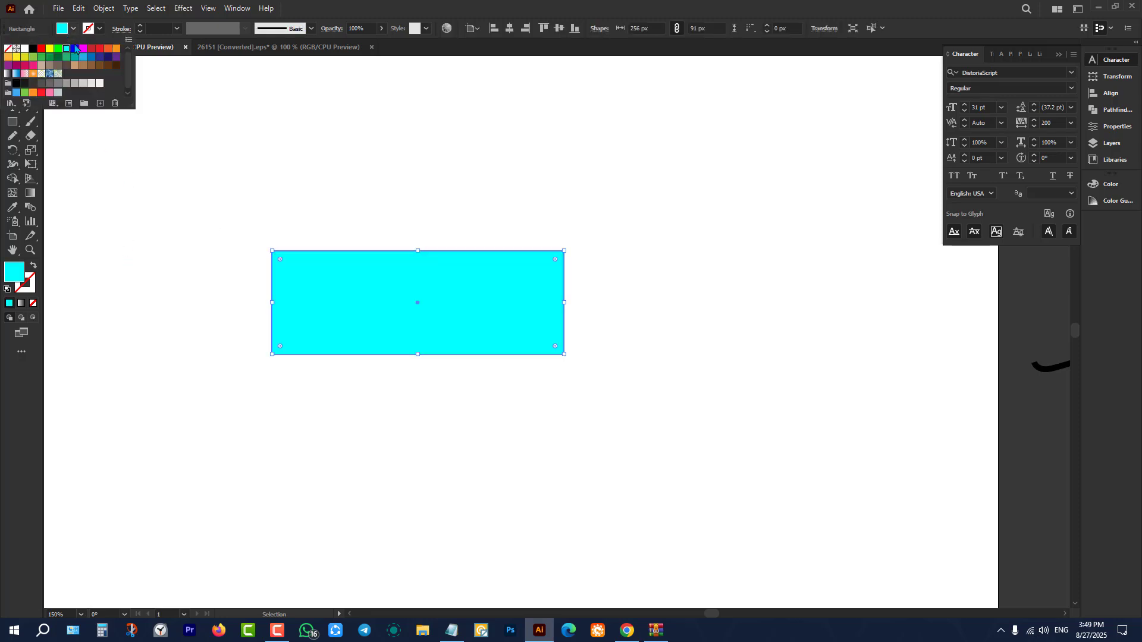
pyautogui.click(86, 50)
pyautogui.click(158, 286)
pyautogui.click(276, 300)
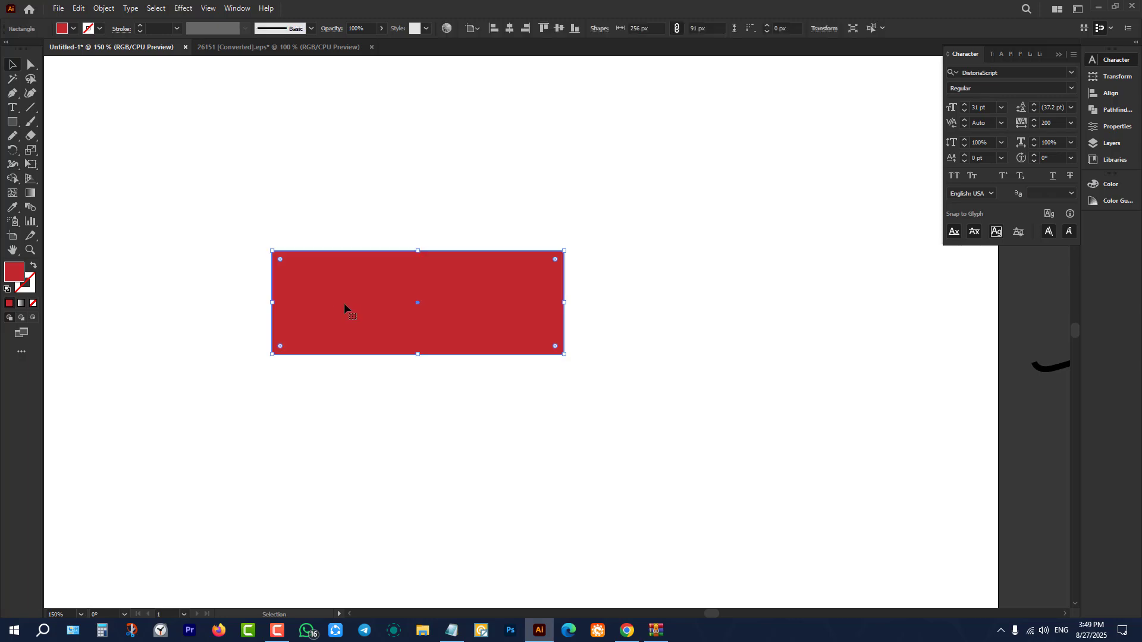
# - Copy the red rectangle in place and scale the copy proportionally about its centre to about 448 × 159 px
pyautogui.press('a')
pyautogui.press('v')
pyautogui.press('a')
pyautogui.press('v')
pyautogui.moveTo(566, 302); pyautogui.dragTo(673, 346)
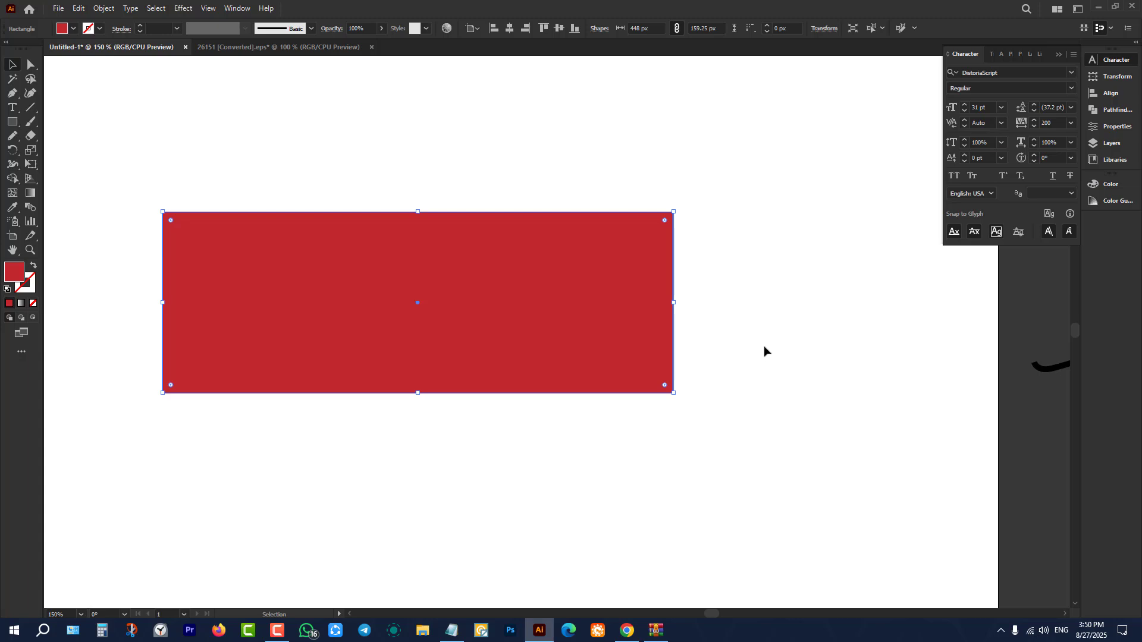
pyautogui.click(767, 350)
# - Send the larger rectangle behind the smaller one and fill it with orange
pyautogui.moveTo(459, 201); pyautogui.dragTo(434, 415)
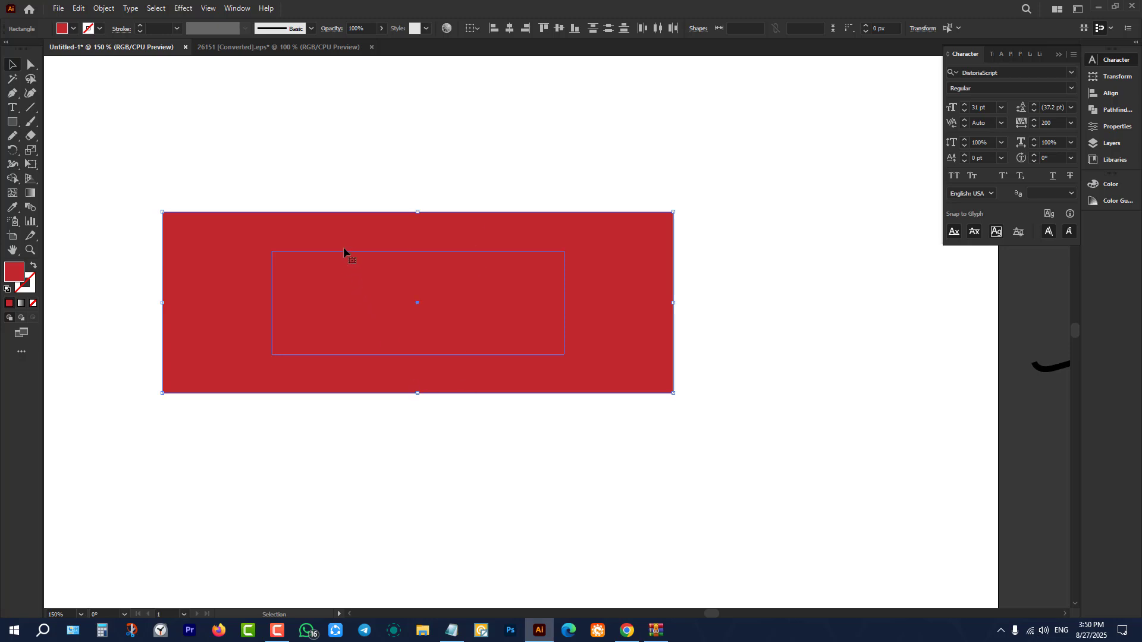
pyautogui.click(244, 192)
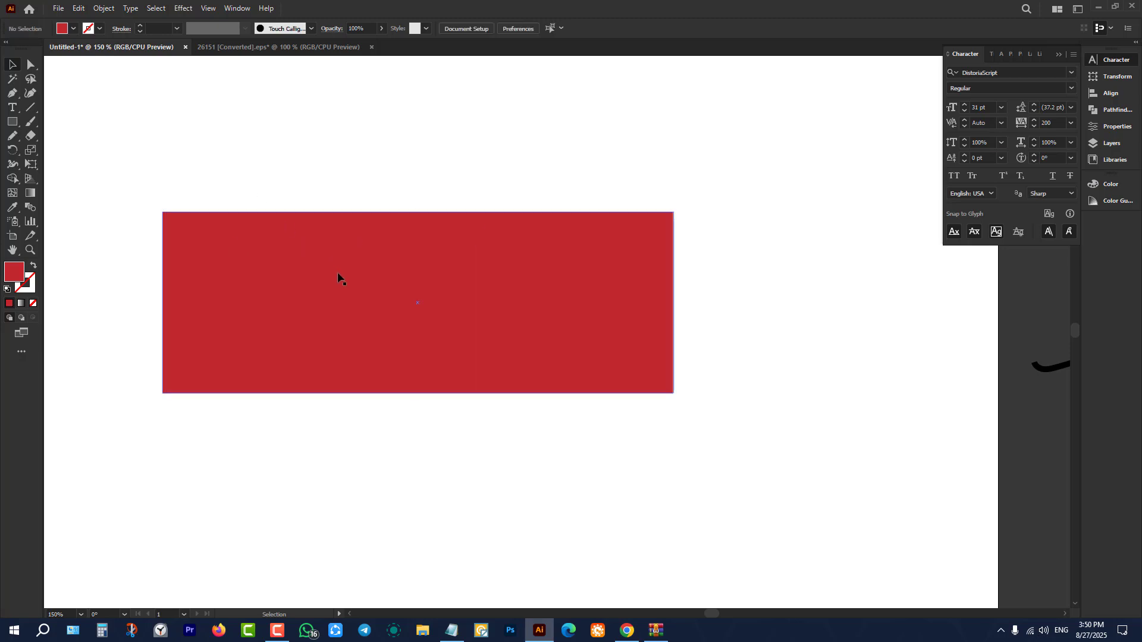
pyautogui.click(337, 272)
pyautogui.moveTo(377, 166); pyautogui.dragTo(458, 378)
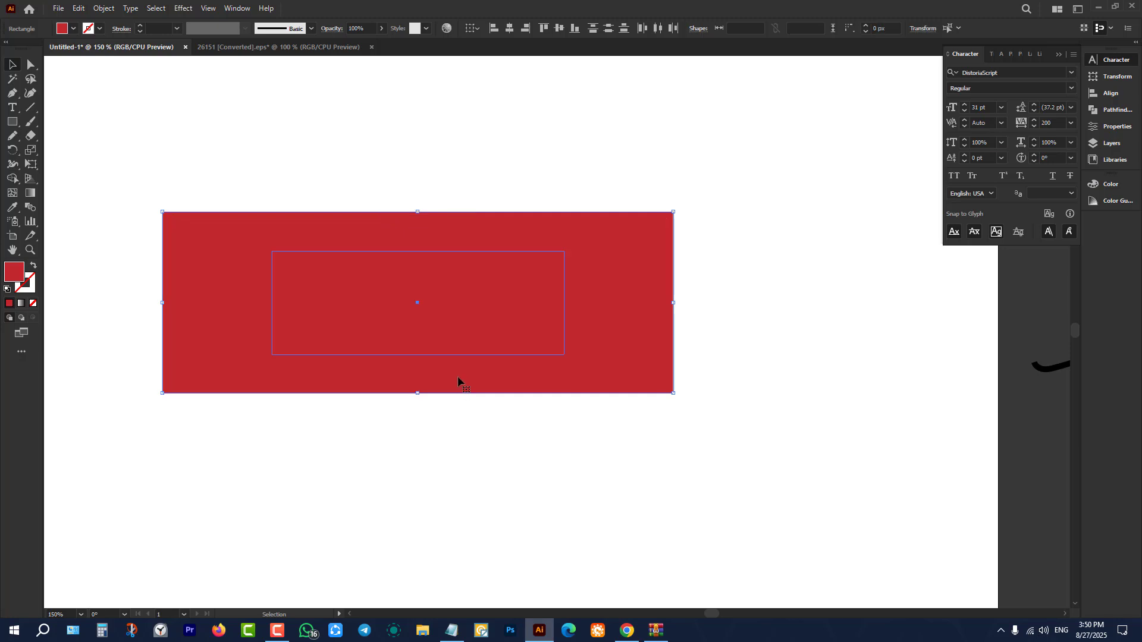
pyautogui.click(535, 531)
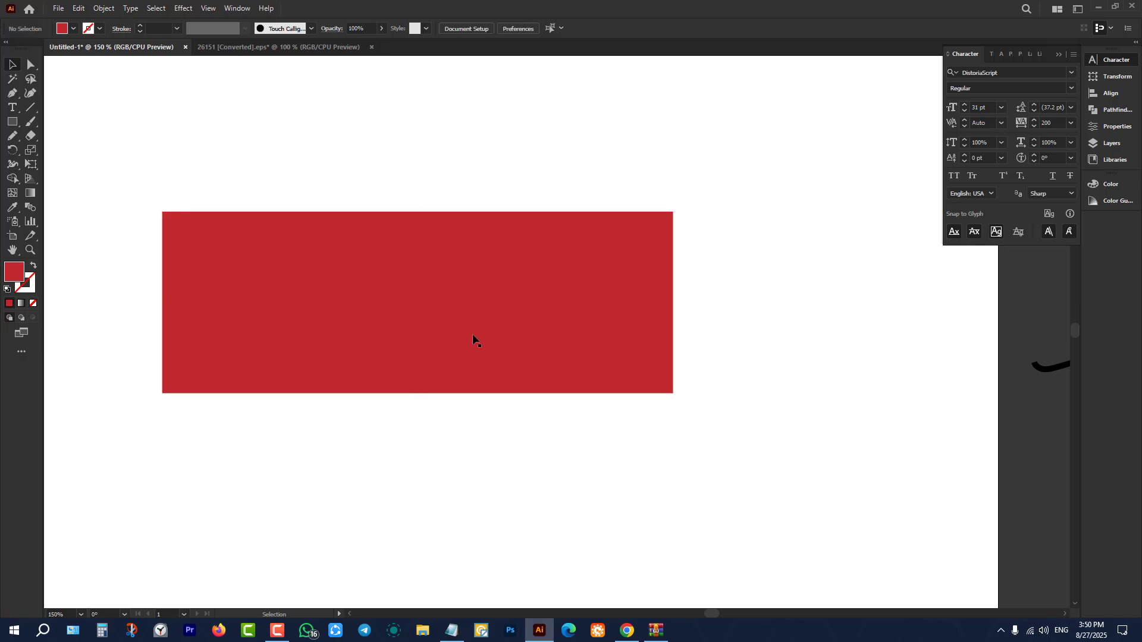
pyautogui.click(543, 262)
pyautogui.press('ctrl')
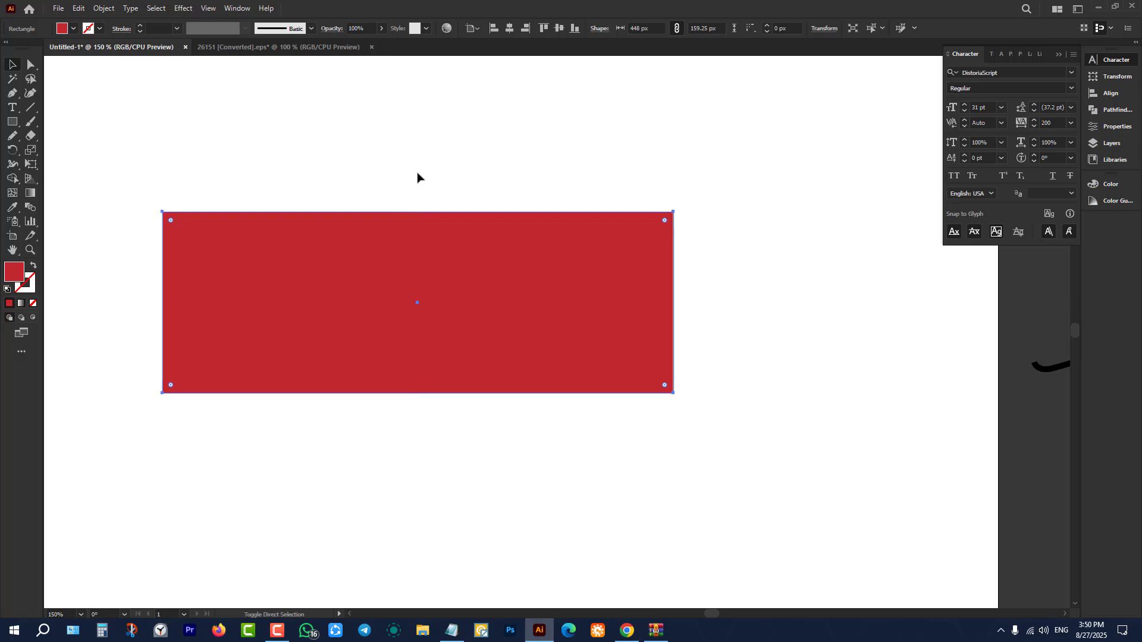
pyautogui.click(73, 28)
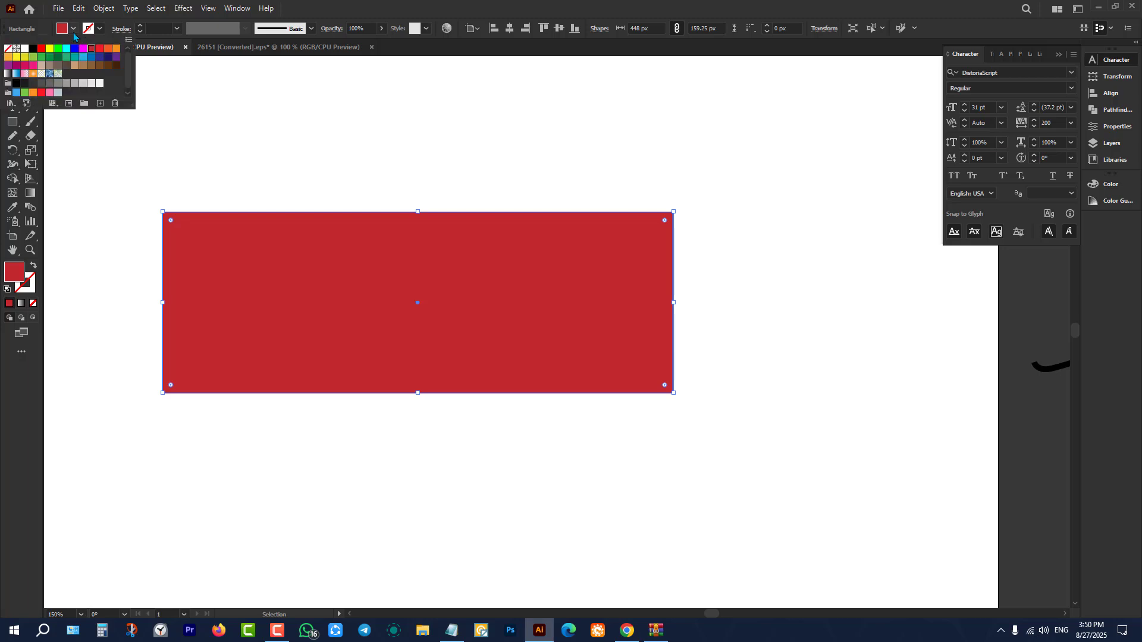
pyautogui.click(116, 55)
pyautogui.click(240, 112)
pyautogui.click(240, 111)
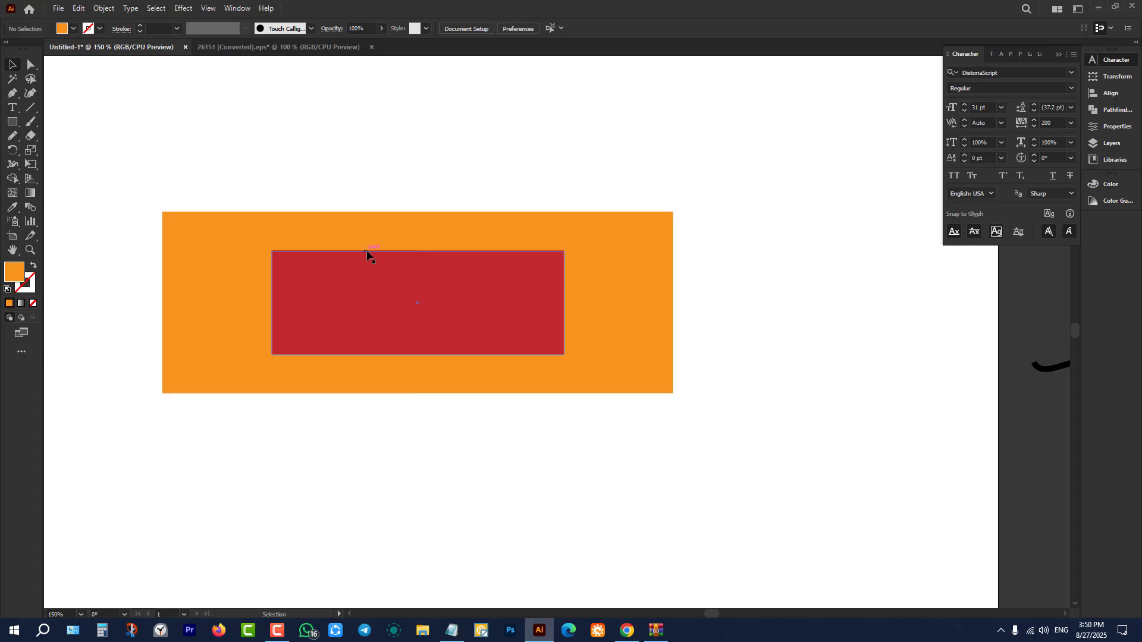
# - Offset the inner red rectangle's path by 34 px with Miter joins, matching the orange rectangle's height
pyautogui.click(464, 310)
pyautogui.click(105, 9)
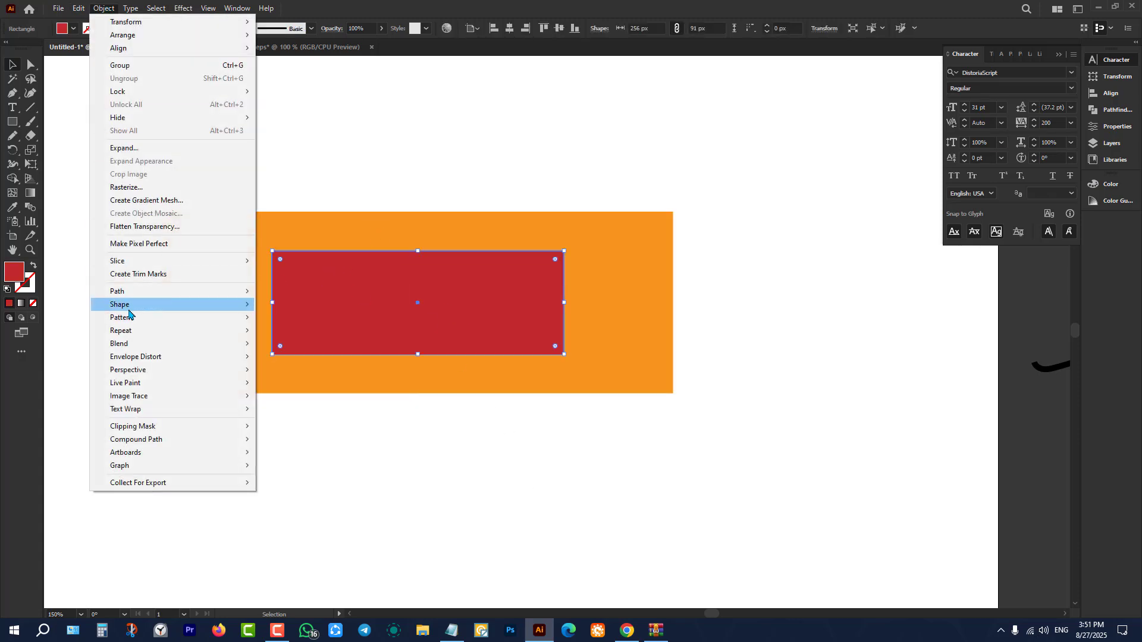
pyautogui.moveTo(145, 291)
pyautogui.click(306, 340)
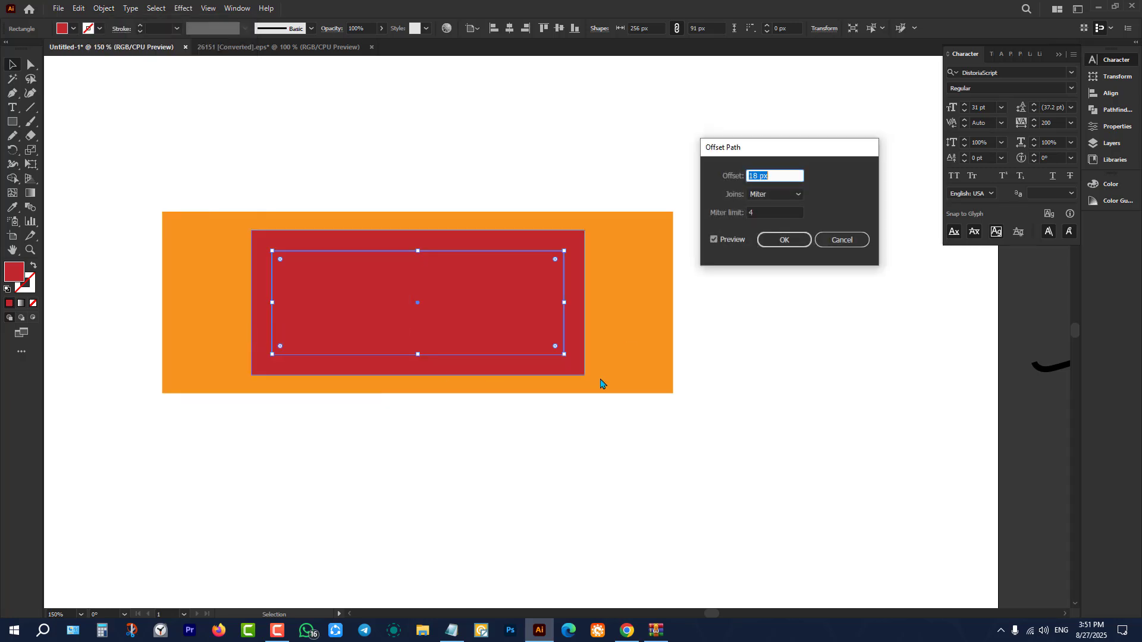
pyautogui.press('Up')
pyautogui.press('Up')
pyautogui.press('Up')
pyautogui.press('Up')
pyautogui.press('Up')
pyautogui.press('Up')
pyautogui.press('Up')
pyautogui.press('Up')
pyautogui.press('Up')
pyautogui.press('Up')
pyautogui.press('Up')
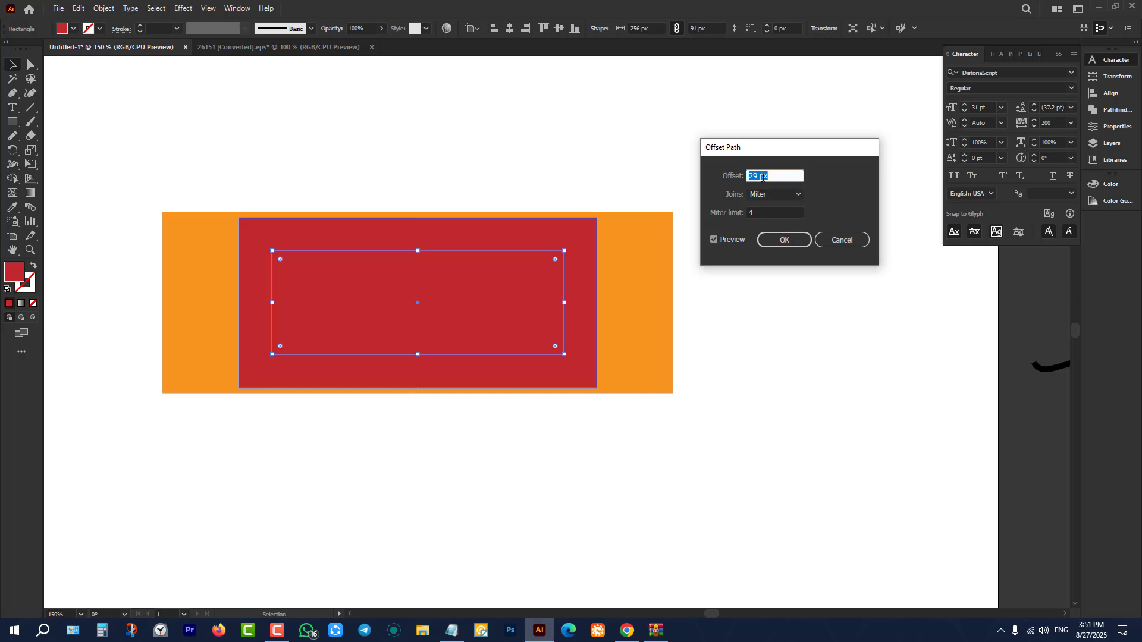
pyautogui.press('Up')
pyautogui.press('Up')
pyautogui.press('Up')
pyautogui.press('Up')
pyautogui.press('Up')
pyautogui.press('Up')
pyautogui.press('Up')
pyautogui.press('Down')
pyautogui.press('Down')
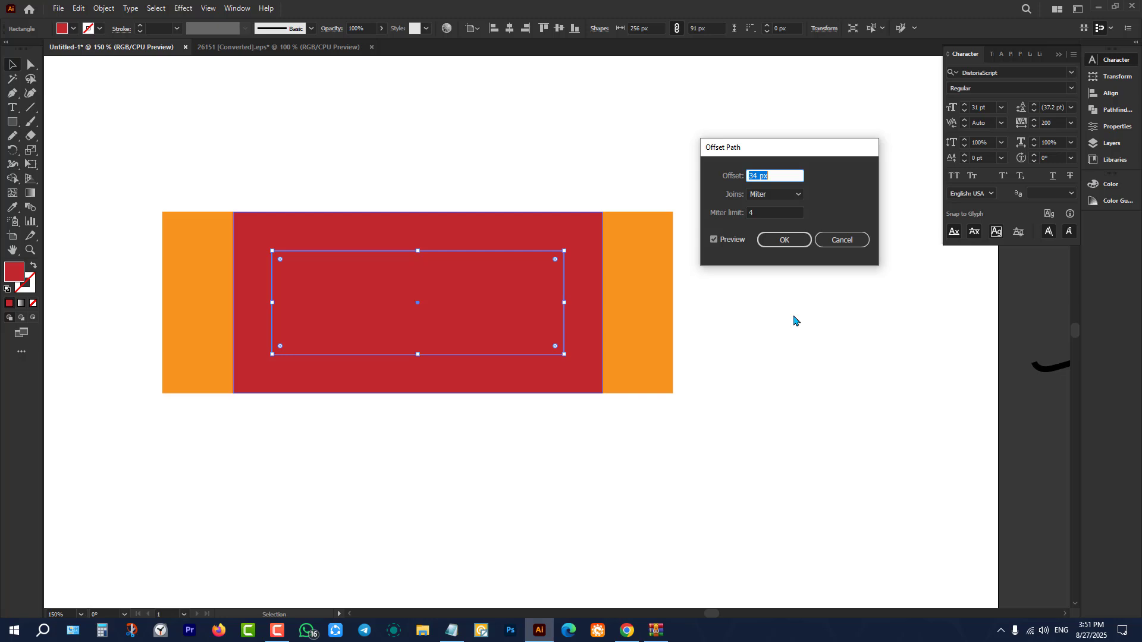
pyautogui.click(786, 241)
pyautogui.click(784, 301)
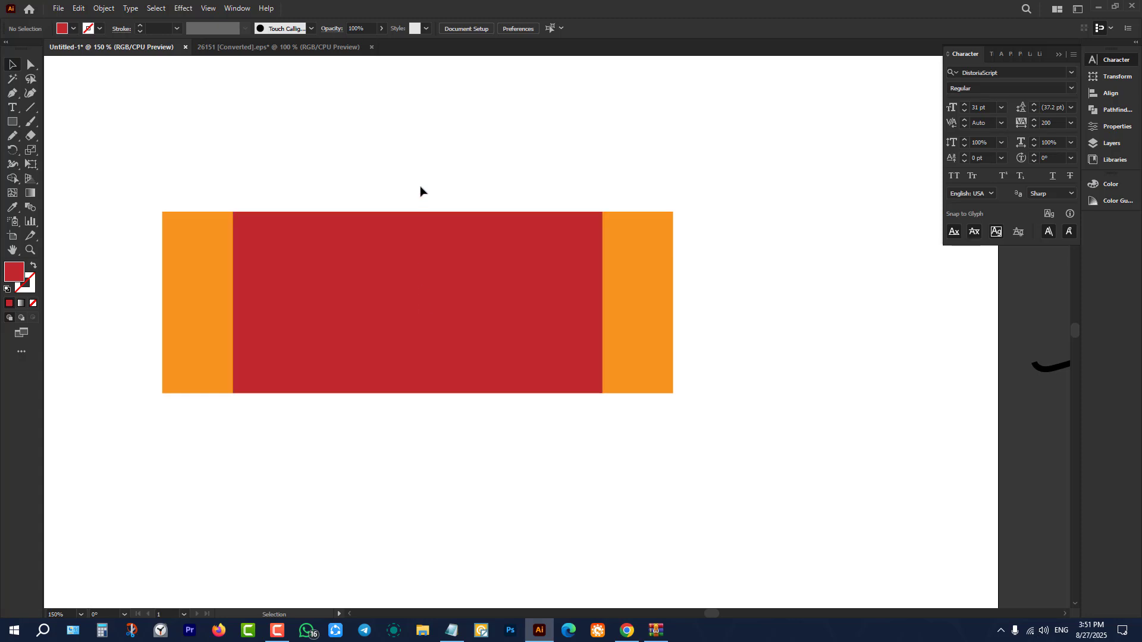
# - Compare the offset rectangle's spacing with the scaled one's, and delete all the rectangles from the artboard
pyautogui.click(433, 262)
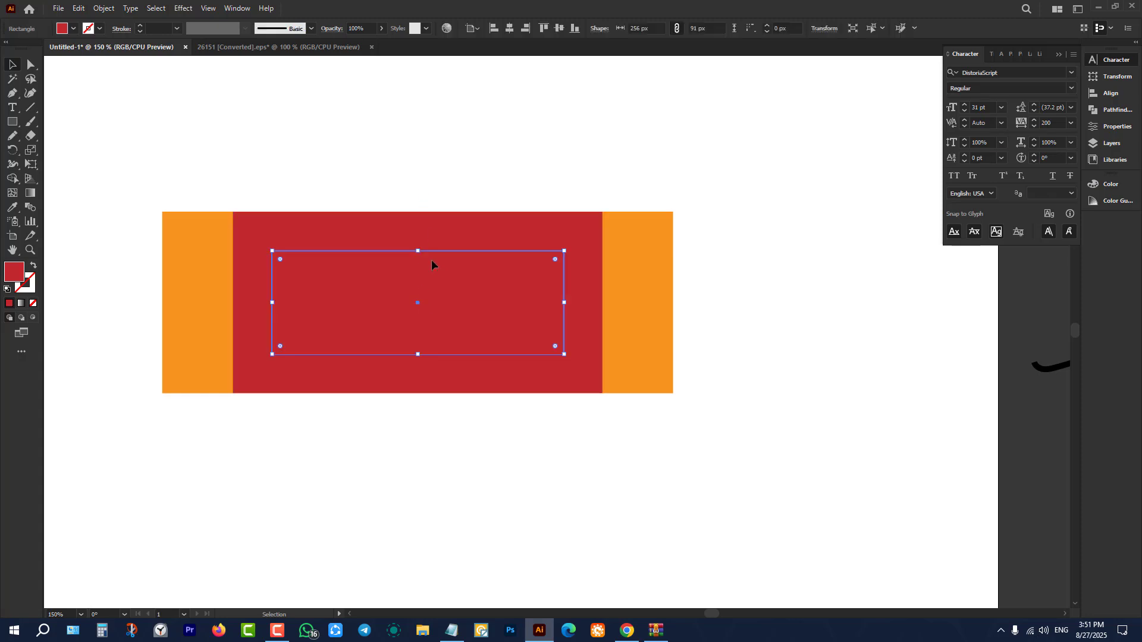
pyautogui.keyDown('shift'); pyautogui.click(572, 237); pyautogui.keyUp('shift')
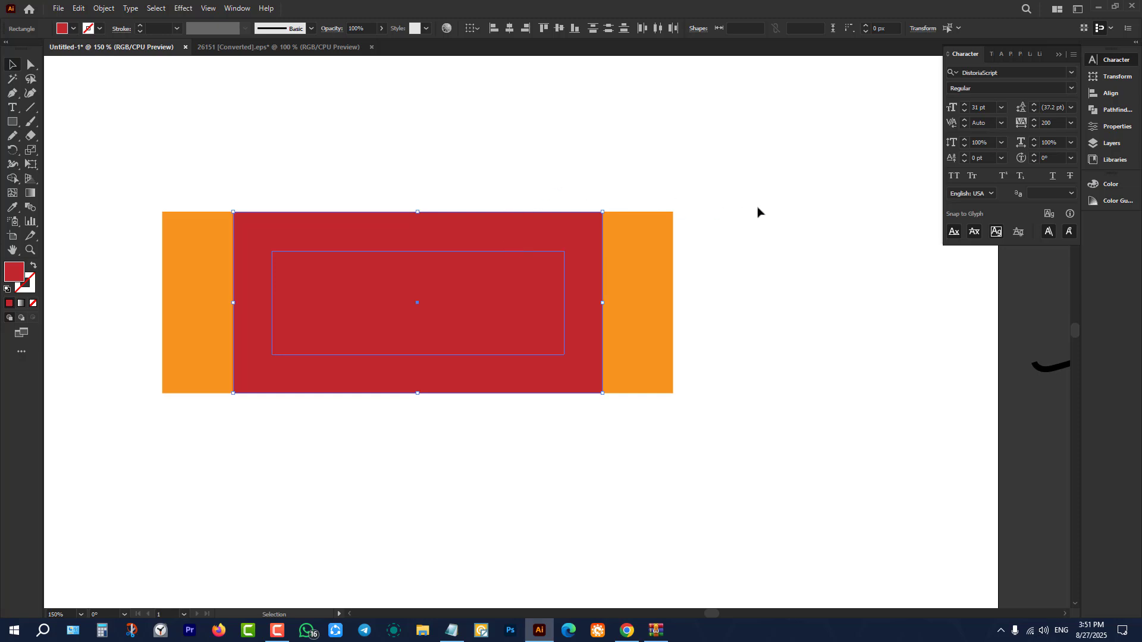
pyautogui.moveTo(746, 168); pyautogui.dragTo(391, 474)
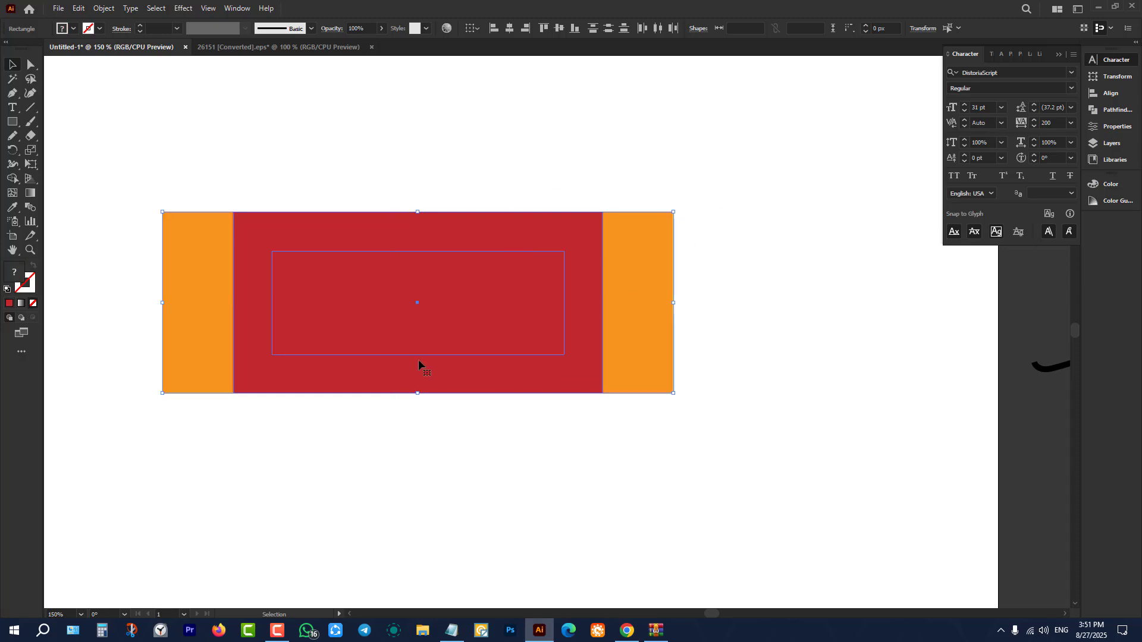
pyautogui.scroll(-3, 665, 380)
pyautogui.moveTo(699, 312); pyautogui.dragTo(587, 416)
pyautogui.press('Delete')
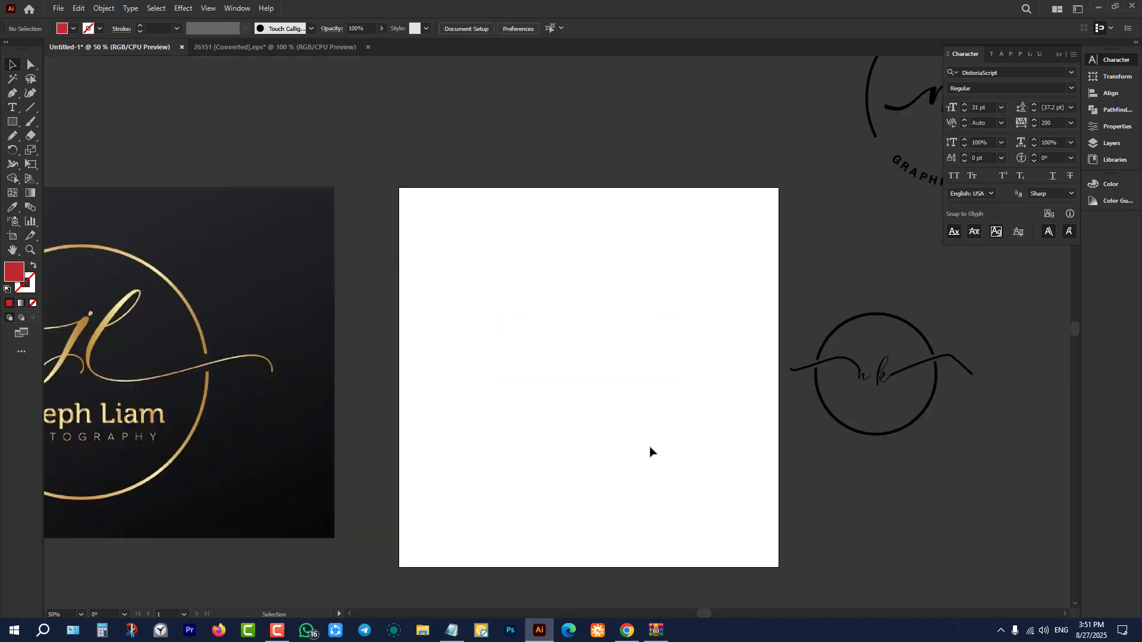
# - Delete the nk circle logo beside the artboard
pyautogui.moveTo(645, 346); pyautogui.dragTo(925, 474)
pyautogui.press('Delete')
pyautogui.scroll(-2, 613, 322)
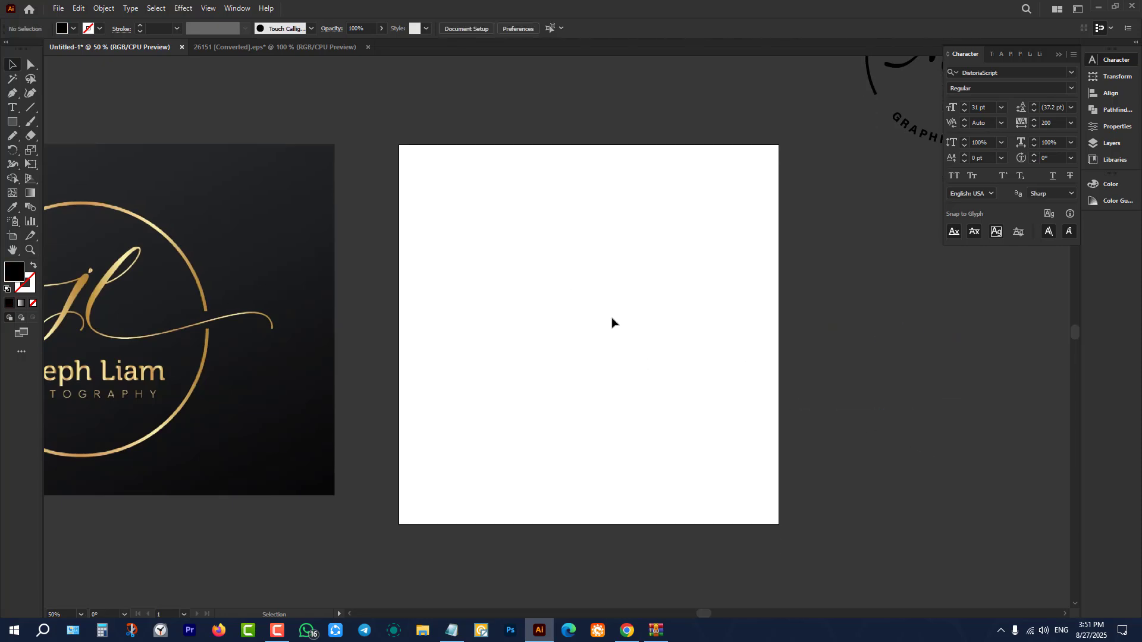
# - Close the window of the yellow-gold-gradients-metallic-gradients-set.zip archive
pyautogui.click(656, 630)
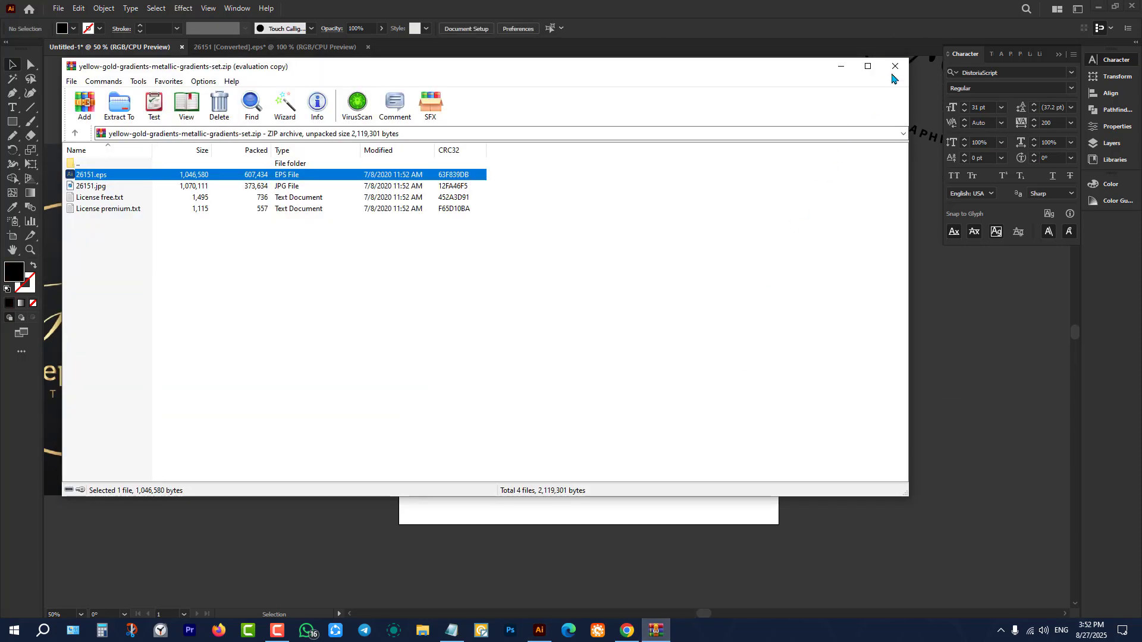
pyautogui.click(895, 64)
# - Switch to Chrome and look through the Google image results for signature logo as design references
pyautogui.click(627, 630)
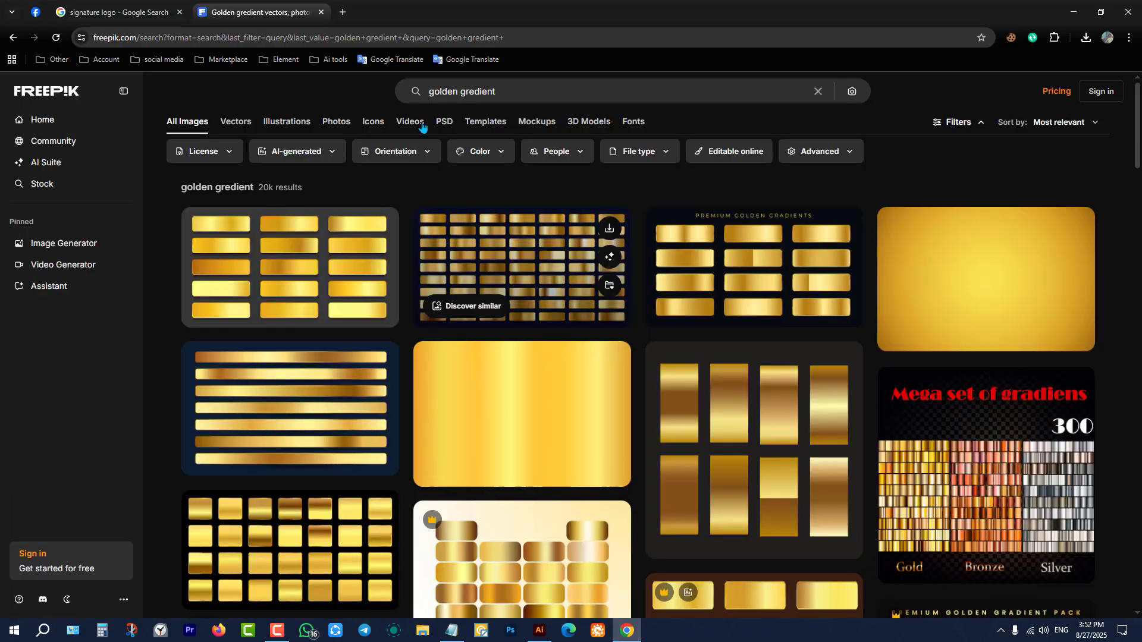
pyautogui.click(119, 12)
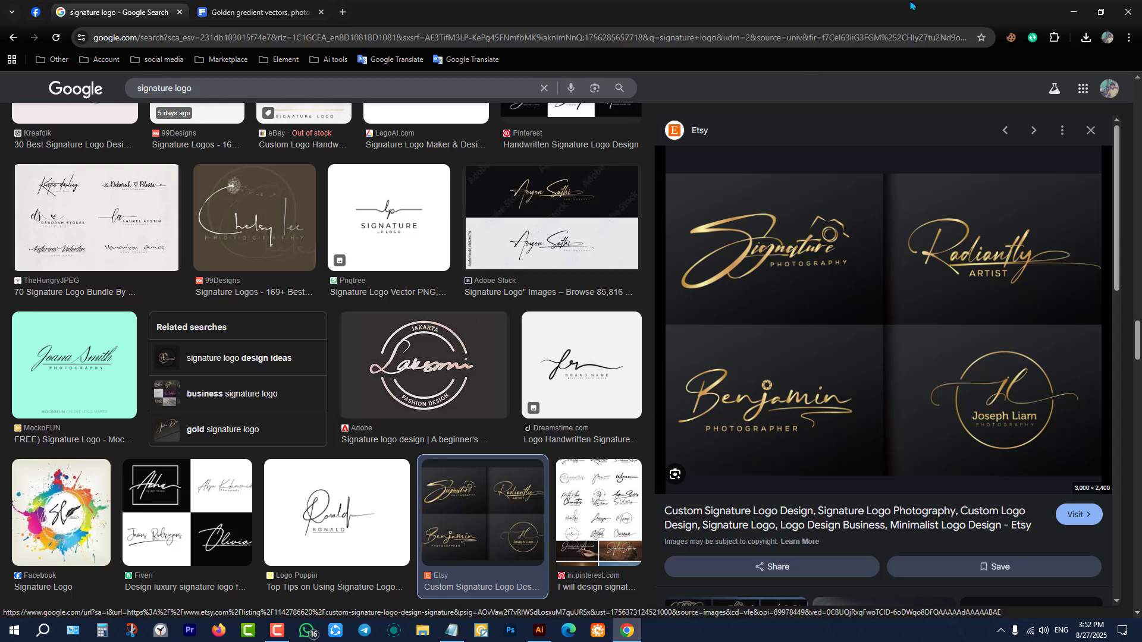
pyautogui.click(1074, 12)
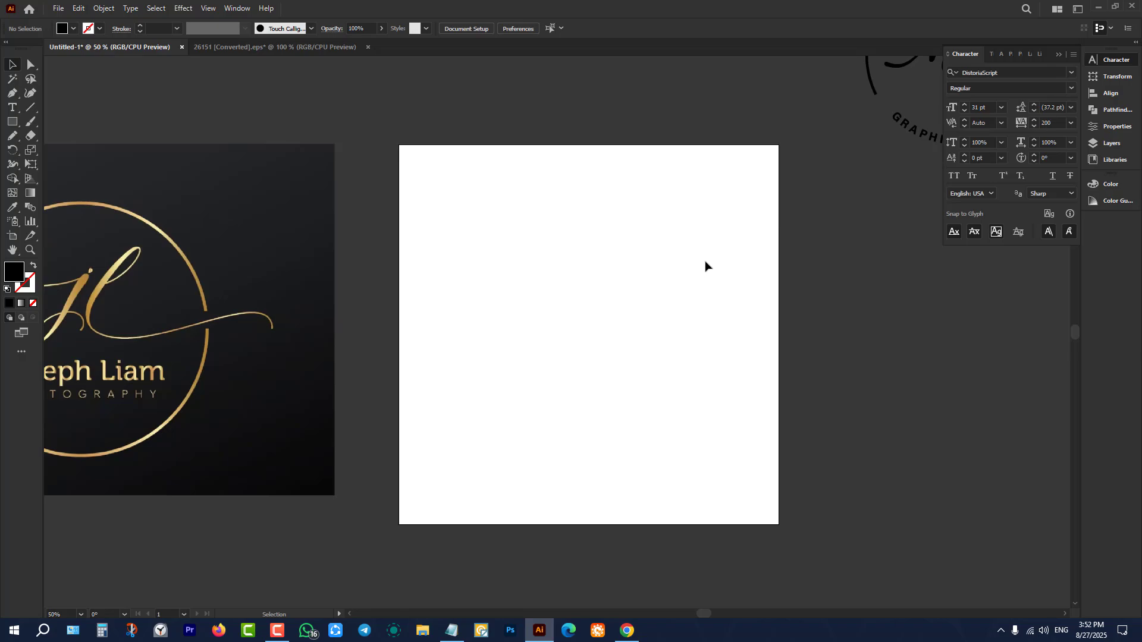
pyautogui.click(627, 631)
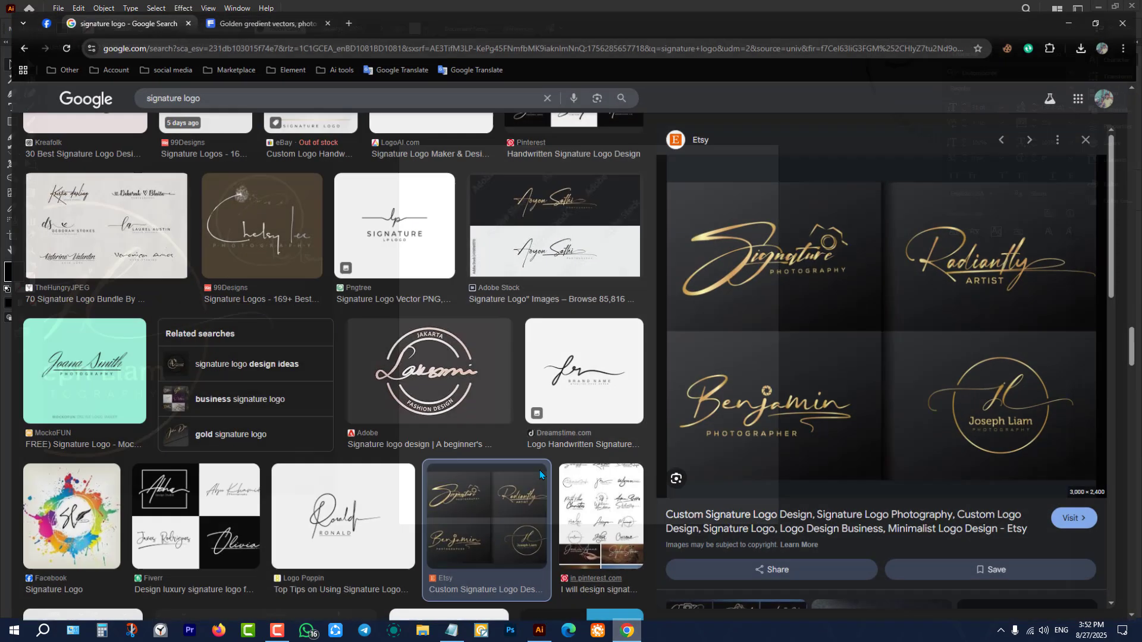
pyautogui.scroll(-5, 471, 305)
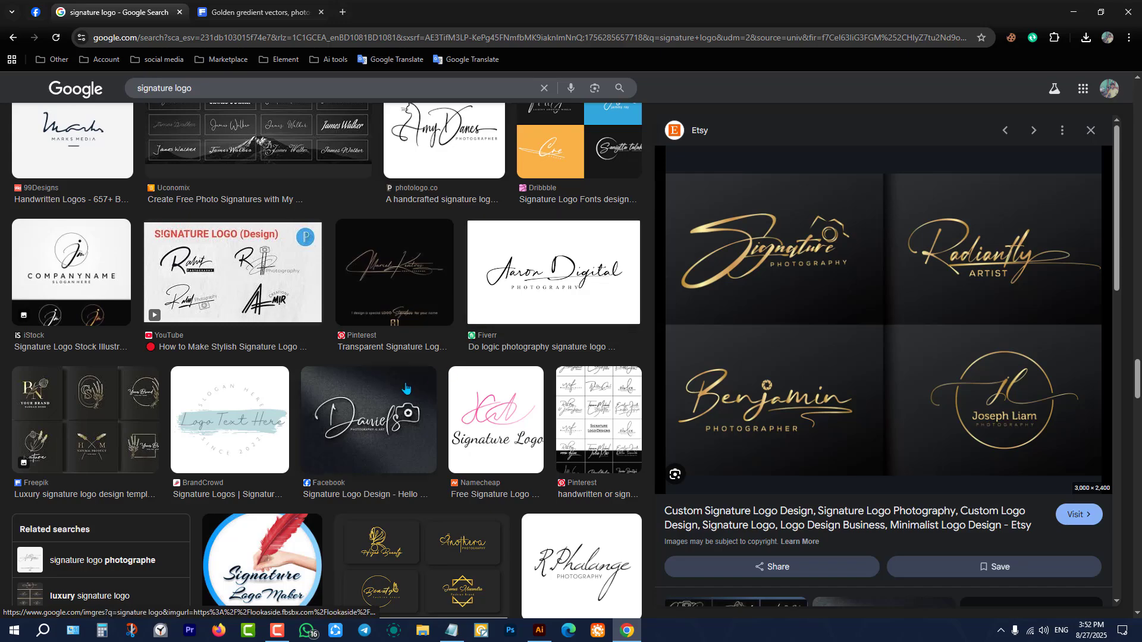
pyautogui.scroll(-5, 498, 418)
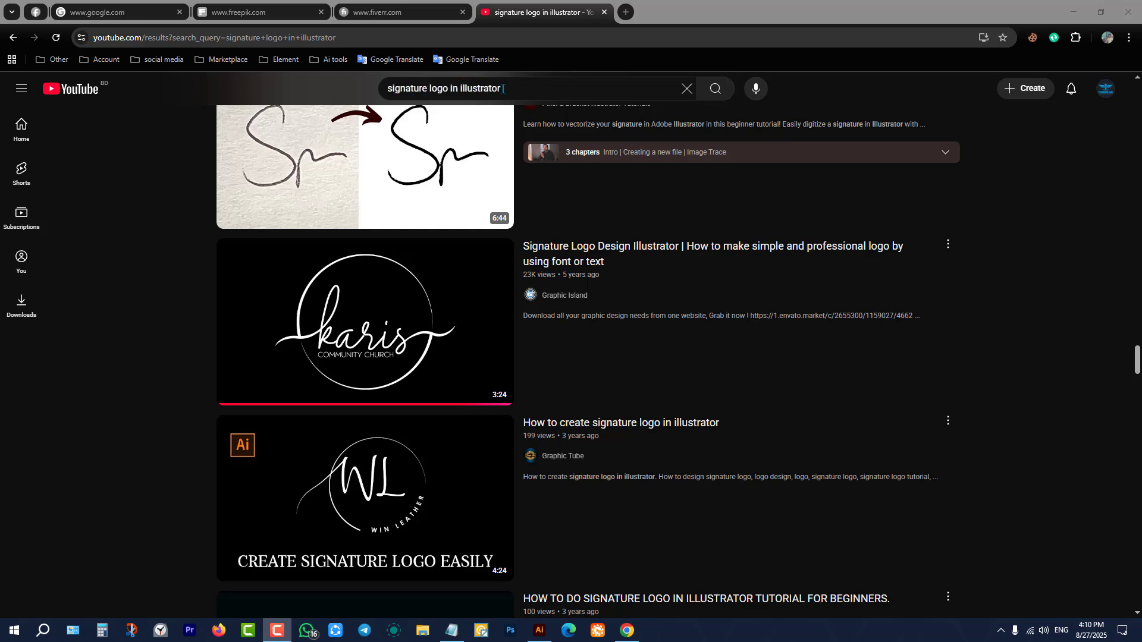
# - Look through the YouTube results for signature logo in illustrator to find example designs
pyautogui.scroll(3, 701, 470)
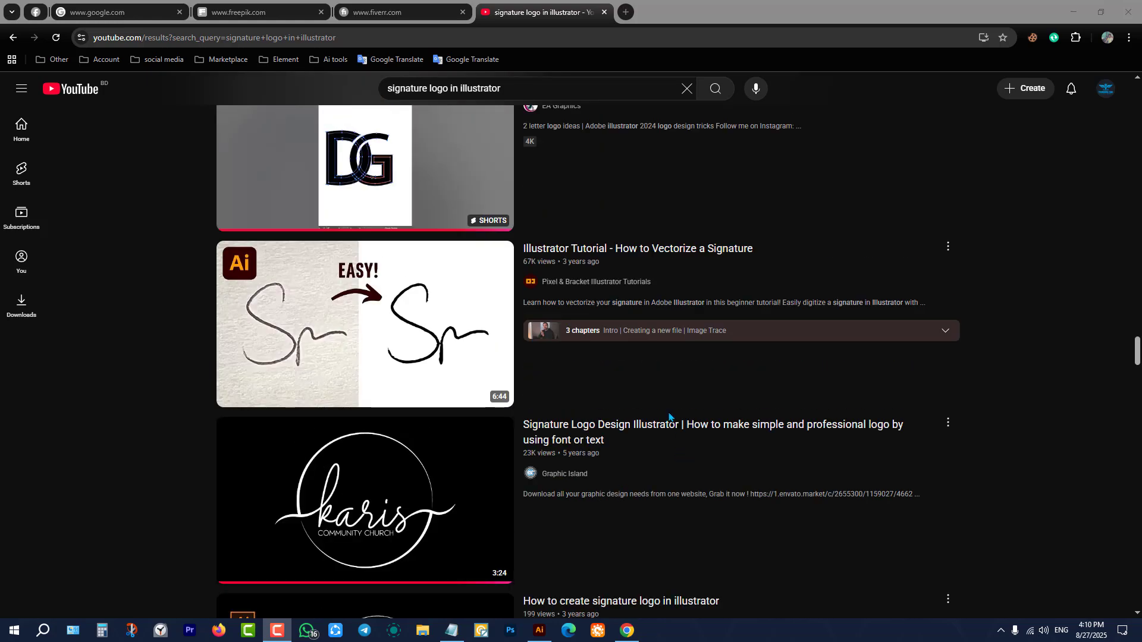
pyautogui.scroll(-5, 595, 393)
pyautogui.scroll(-7, 593, 369)
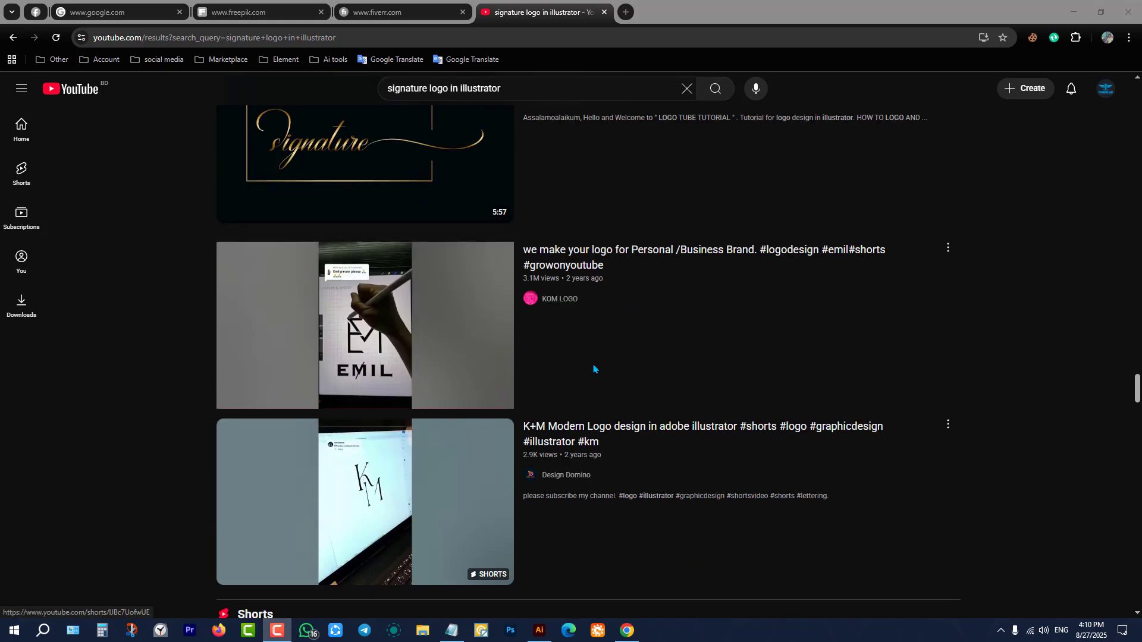
pyautogui.scroll(-9, 593, 368)
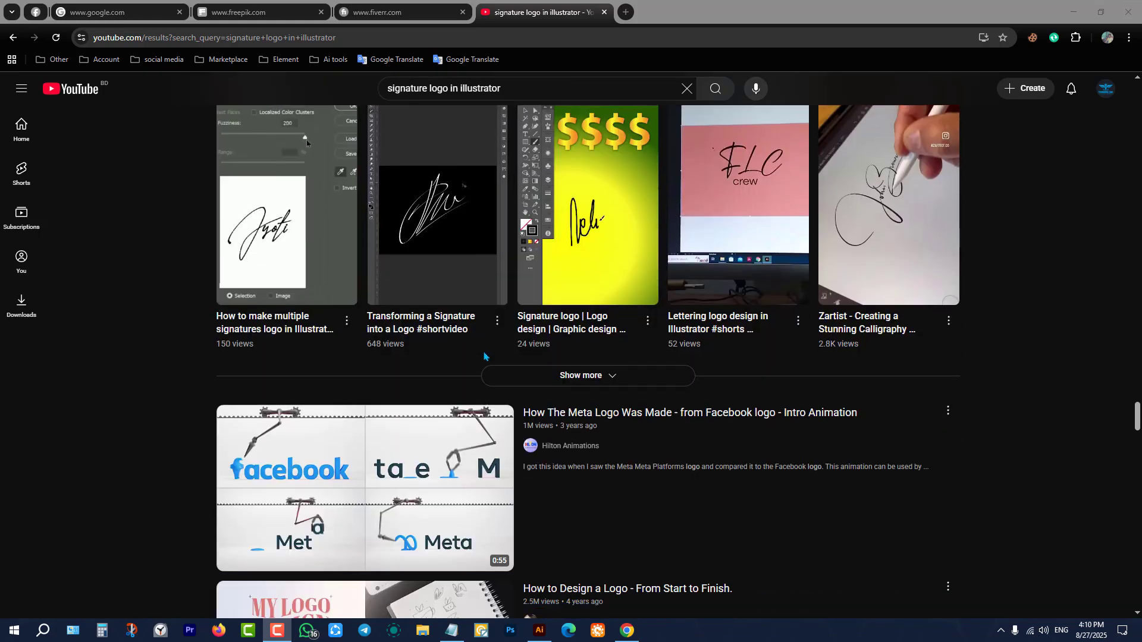
# - Browse back and forth through the YouTube results, comparing thumbnails of circle-framed signature logos such as karis, WL and lds
pyautogui.scroll(-3, 484, 357)
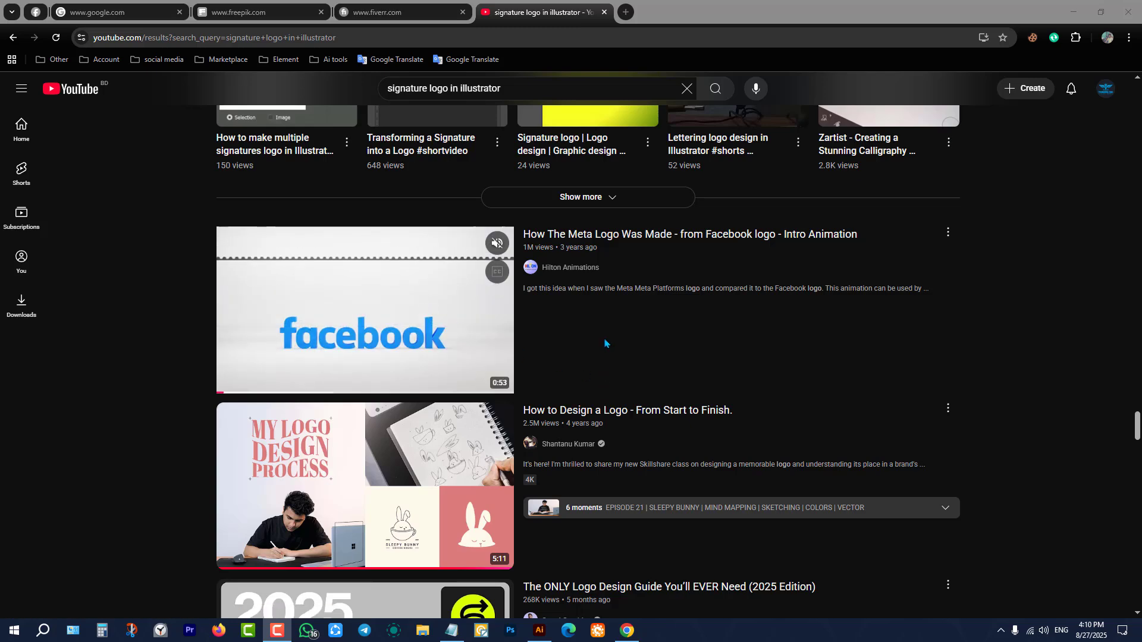
pyautogui.scroll(10, 605, 343)
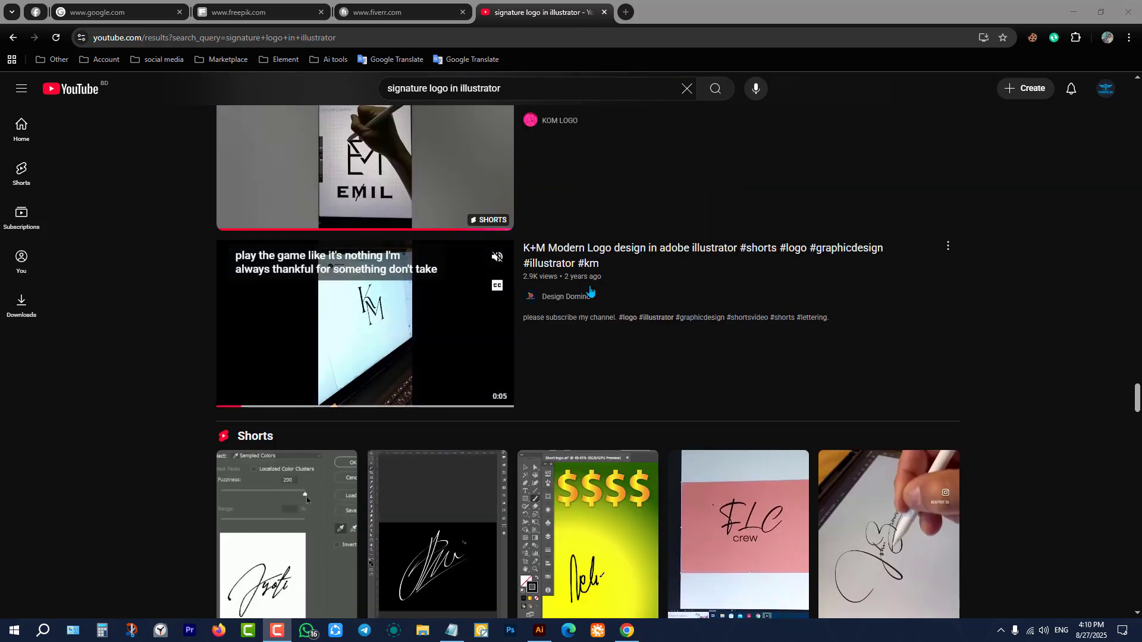
pyautogui.scroll(6, 590, 292)
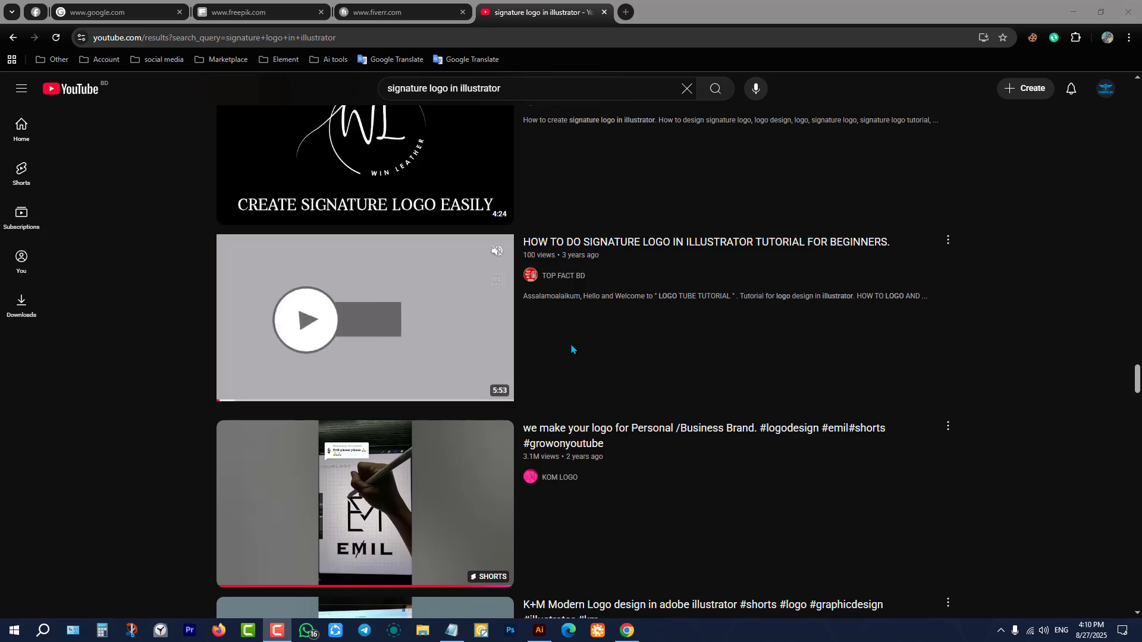
pyautogui.scroll(3, 572, 349)
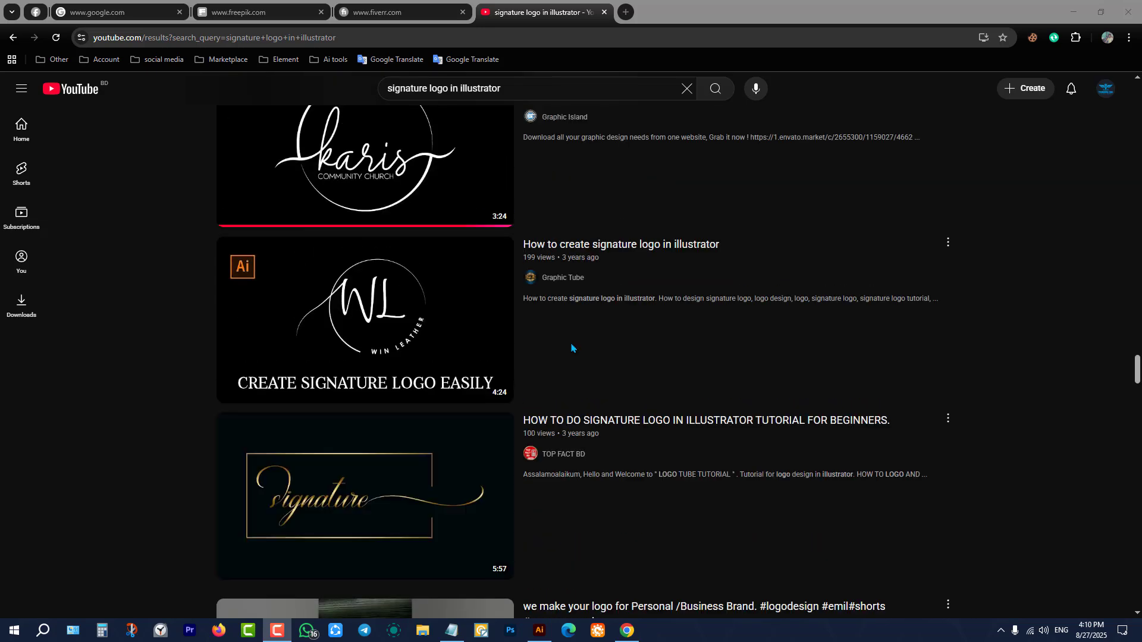
pyautogui.scroll(3, 572, 350)
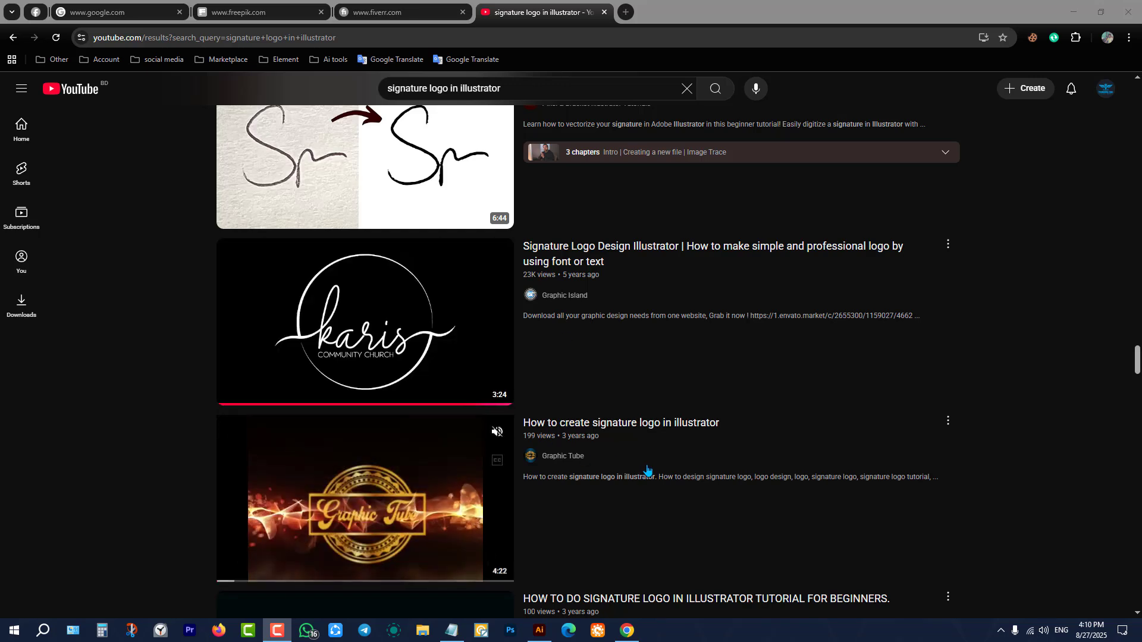
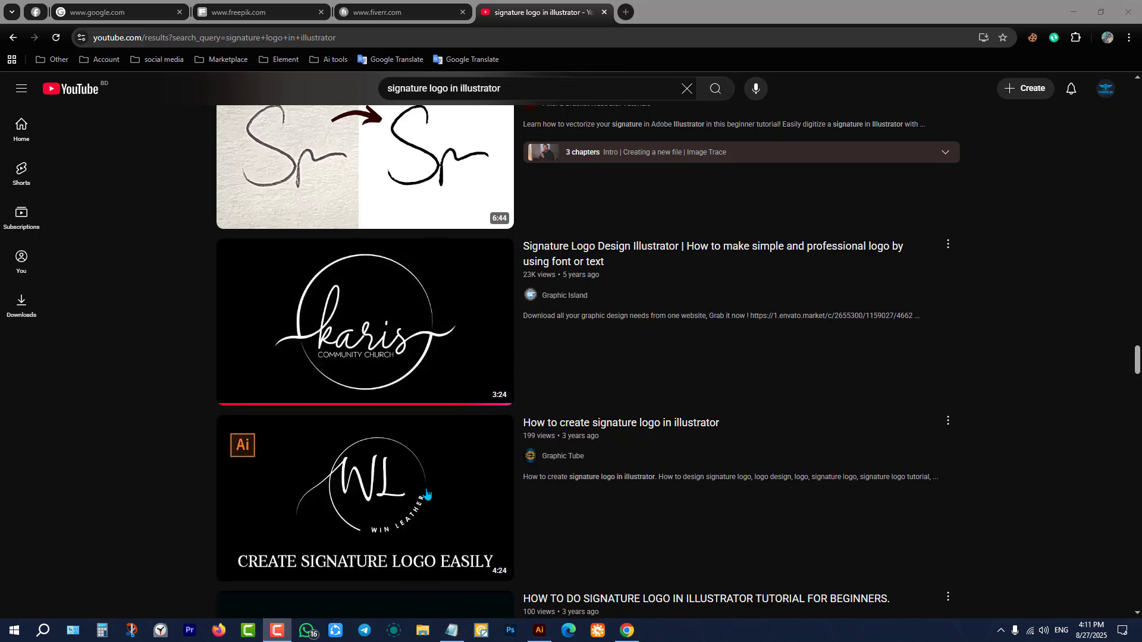
pyautogui.scroll(20, 660, 461)
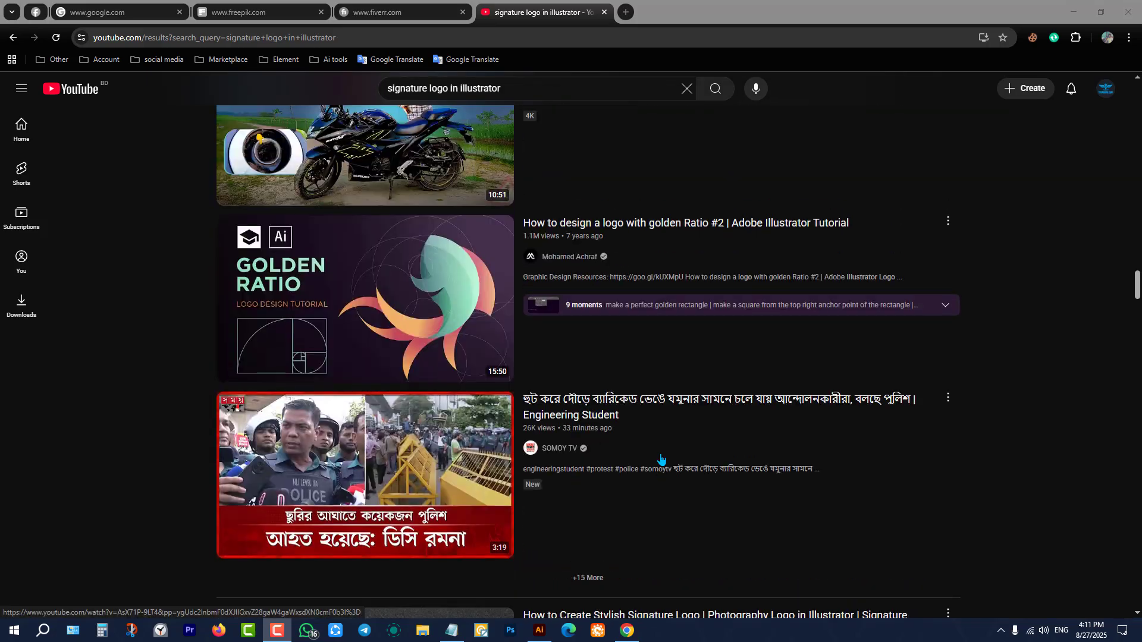
pyautogui.scroll(10, 654, 452)
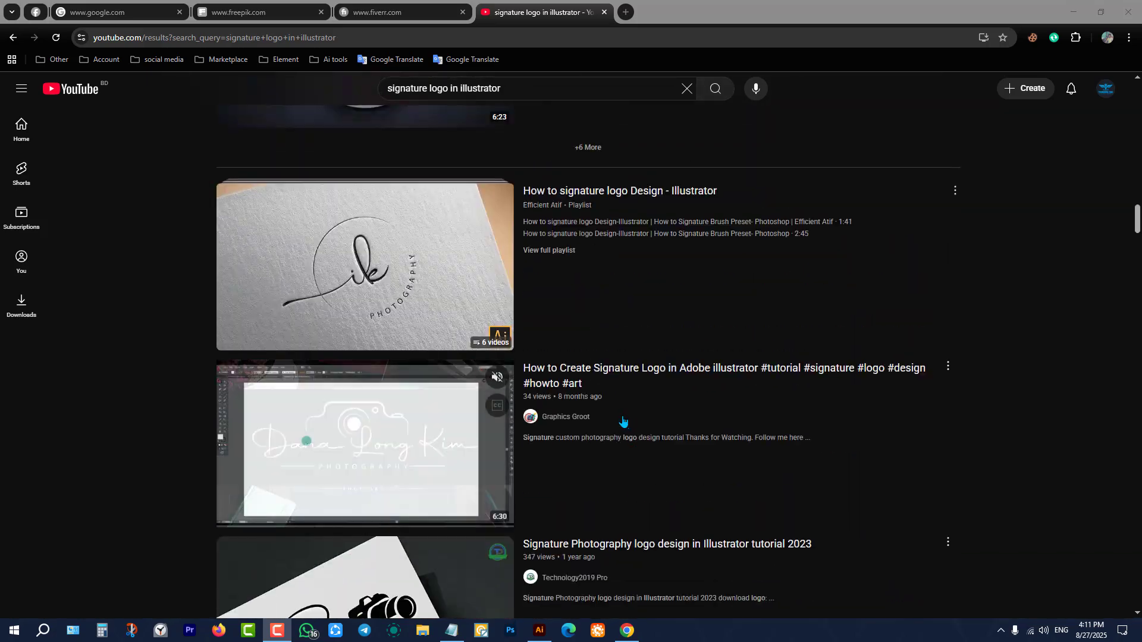
pyautogui.scroll(10, 488, 357)
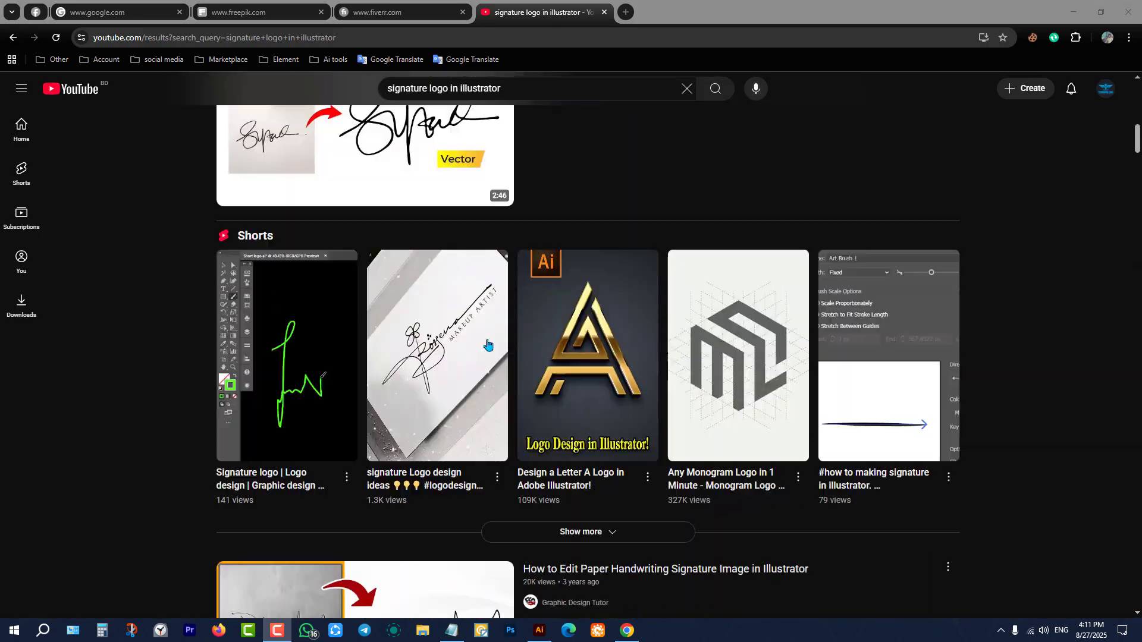
pyautogui.scroll(1, 488, 345)
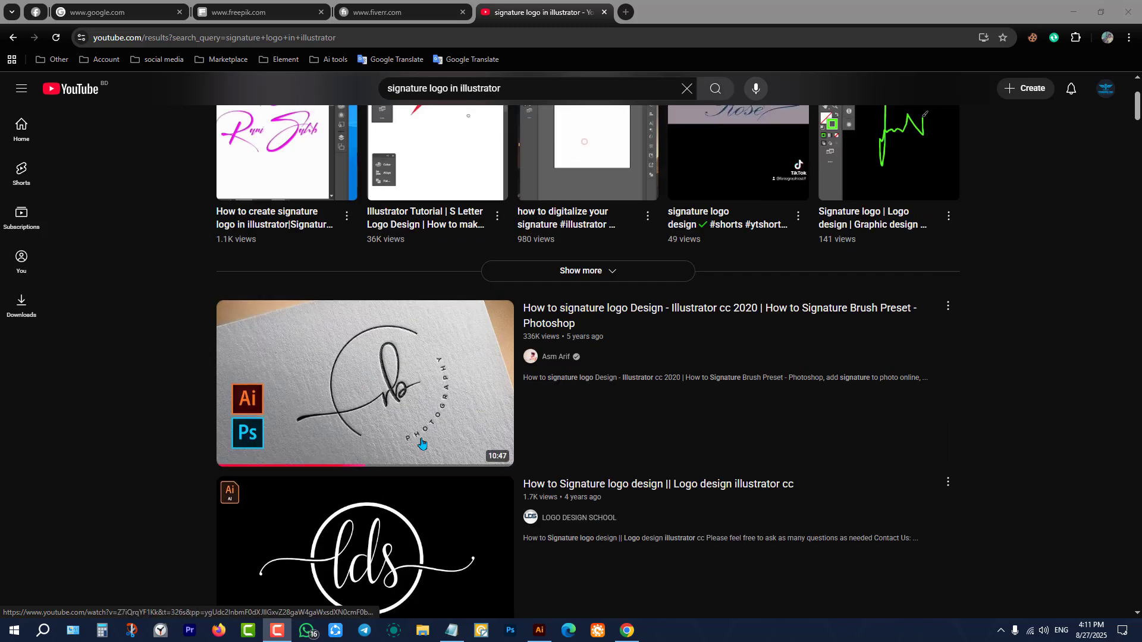
pyautogui.scroll(-3, 636, 395)
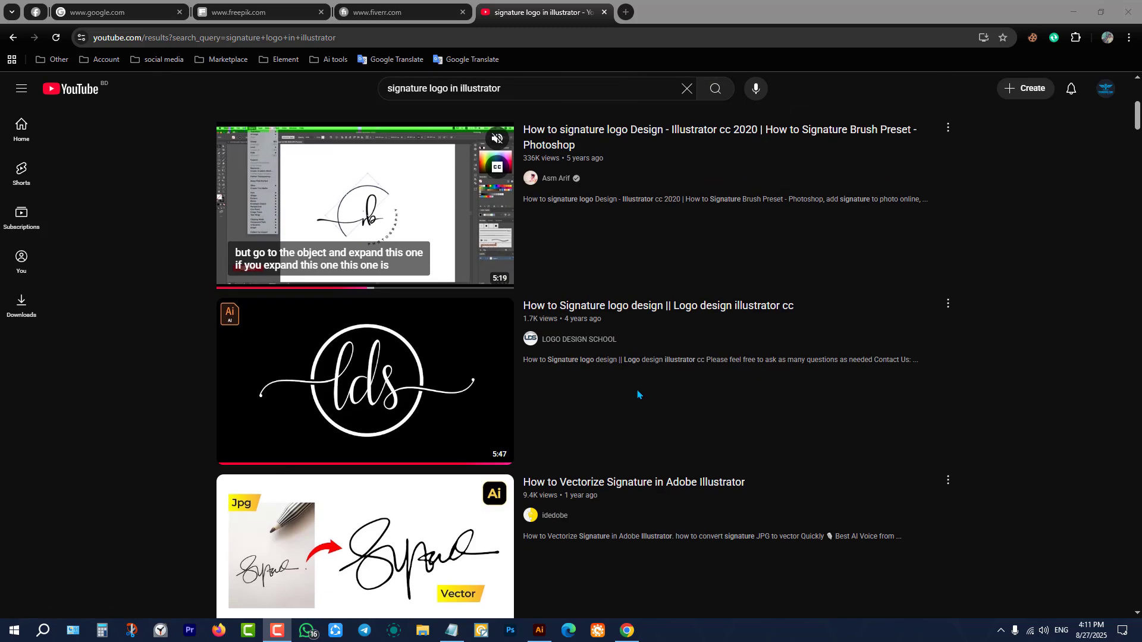
pyautogui.scroll(-3, 632, 378)
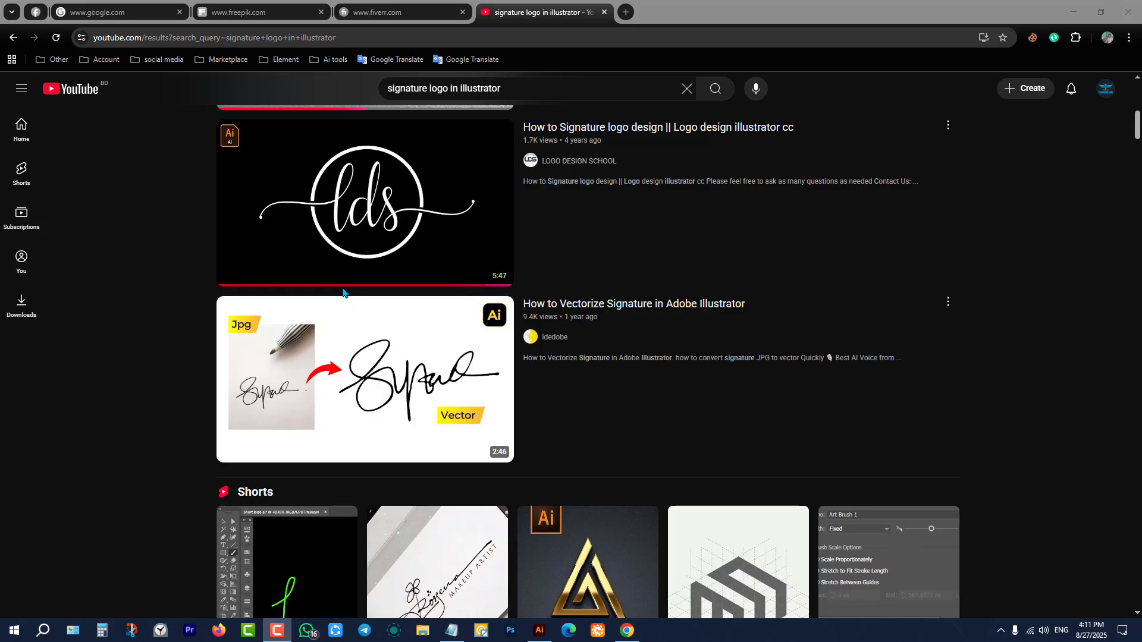
pyautogui.scroll(-20, 357, 248)
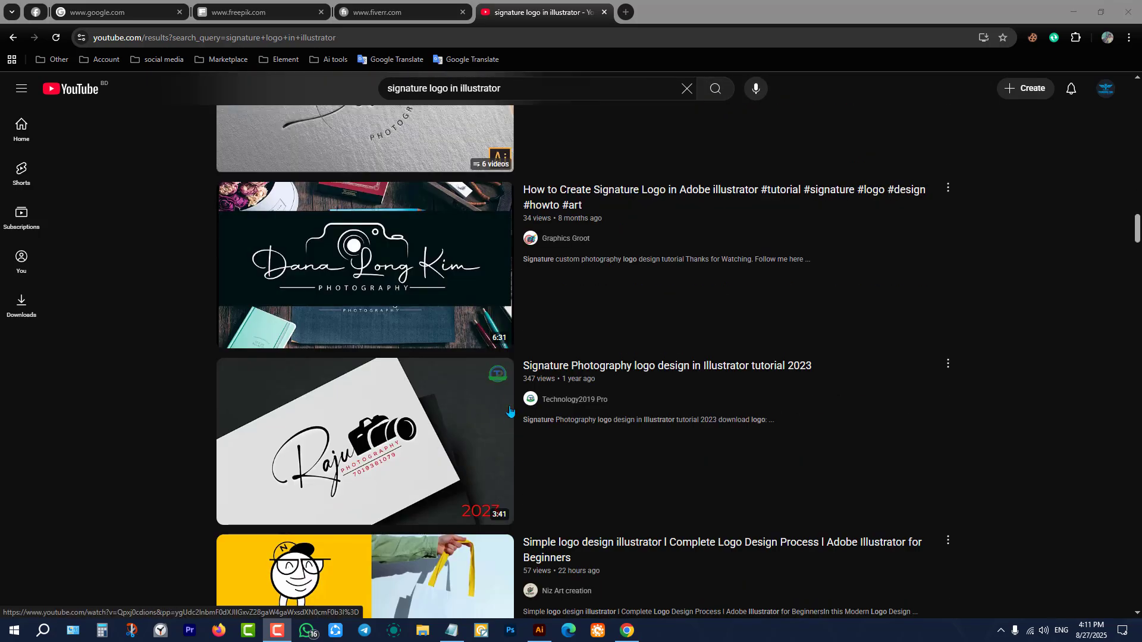
pyautogui.scroll(-15, 512, 399)
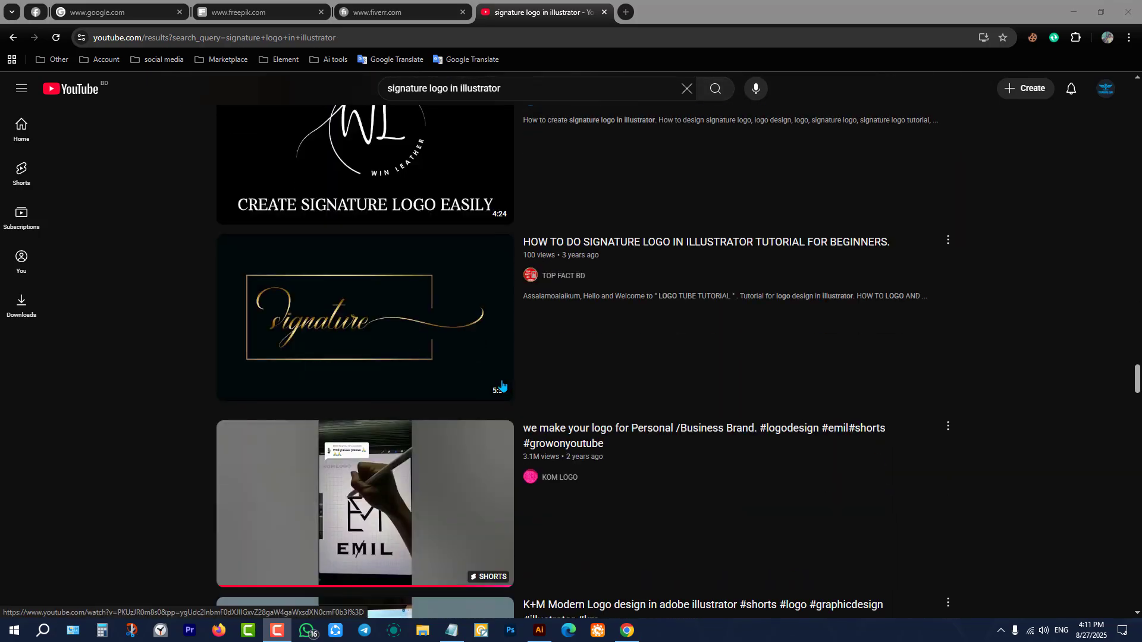
pyautogui.scroll(6, 499, 423)
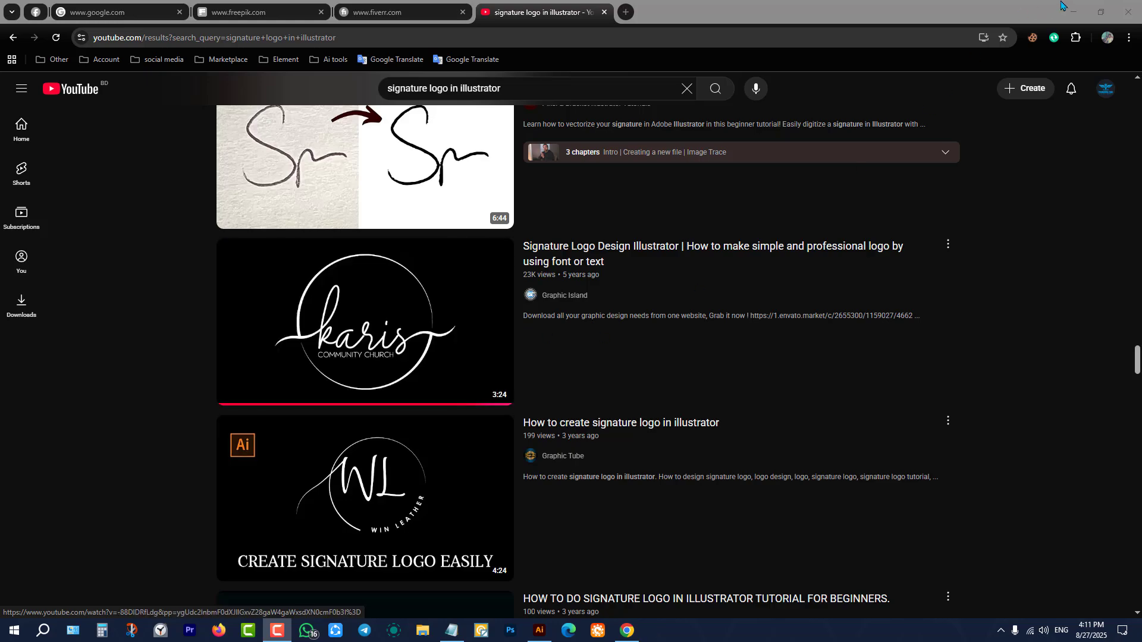
# - Switch to Illustrator, copy the nk lettering from the Graphics Designer logo onto the blank artboard, and center it horizontally and vertically
pyautogui.click(1077, 7)
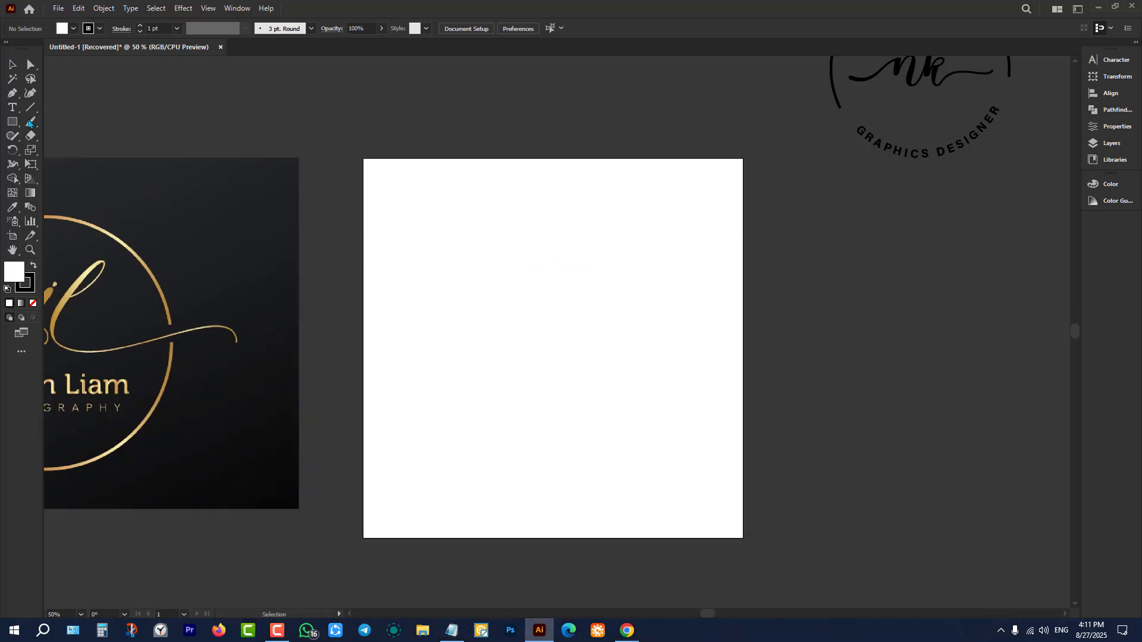
pyautogui.hotkey('ctrl', '-')
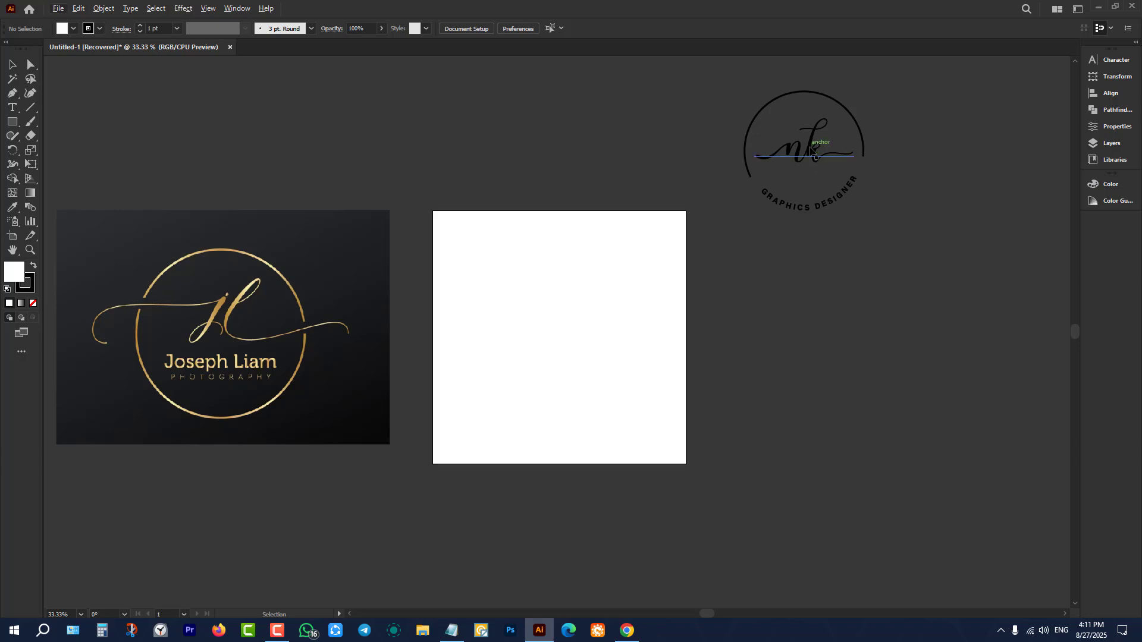
pyautogui.moveTo(804, 181); pyautogui.dragTo(546, 418)
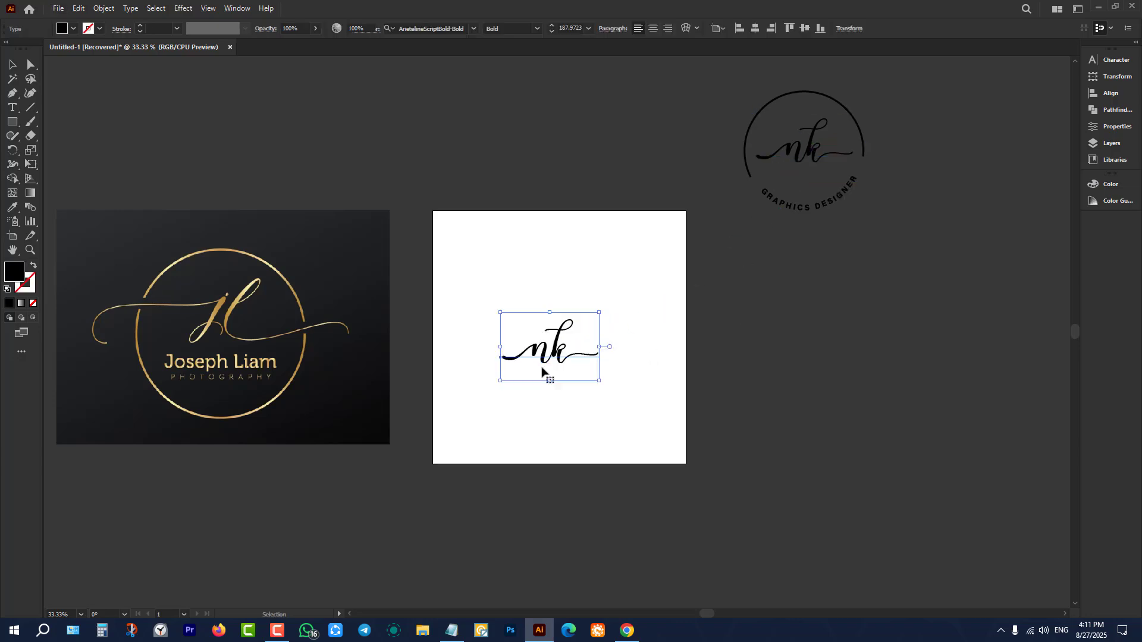
pyautogui.click(756, 28)
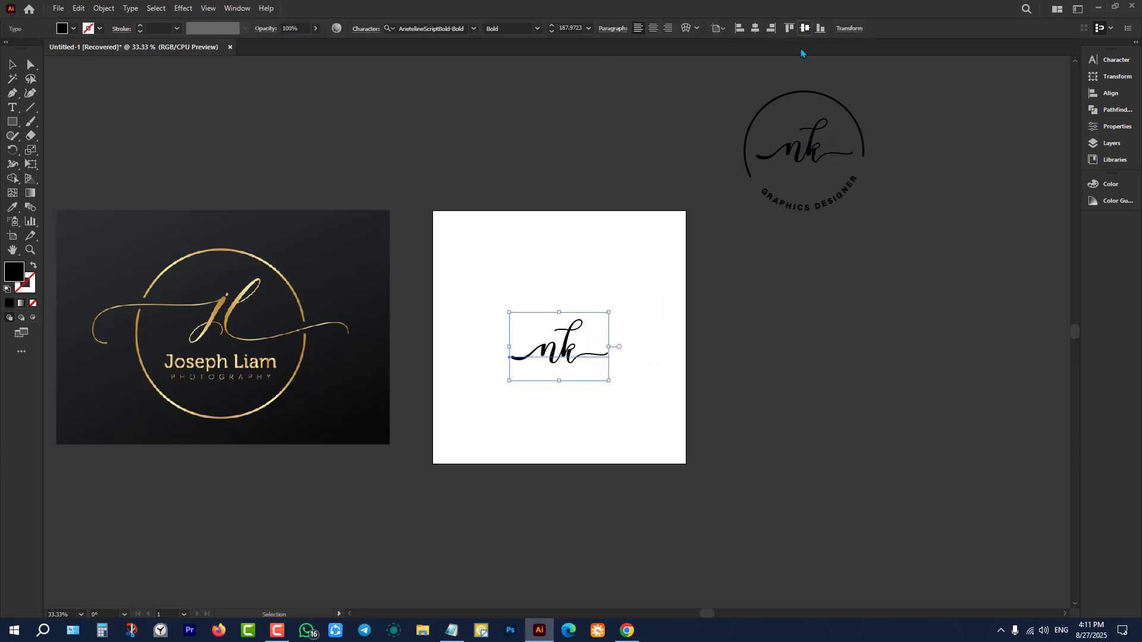
pyautogui.click(804, 27)
pyautogui.click(694, 383)
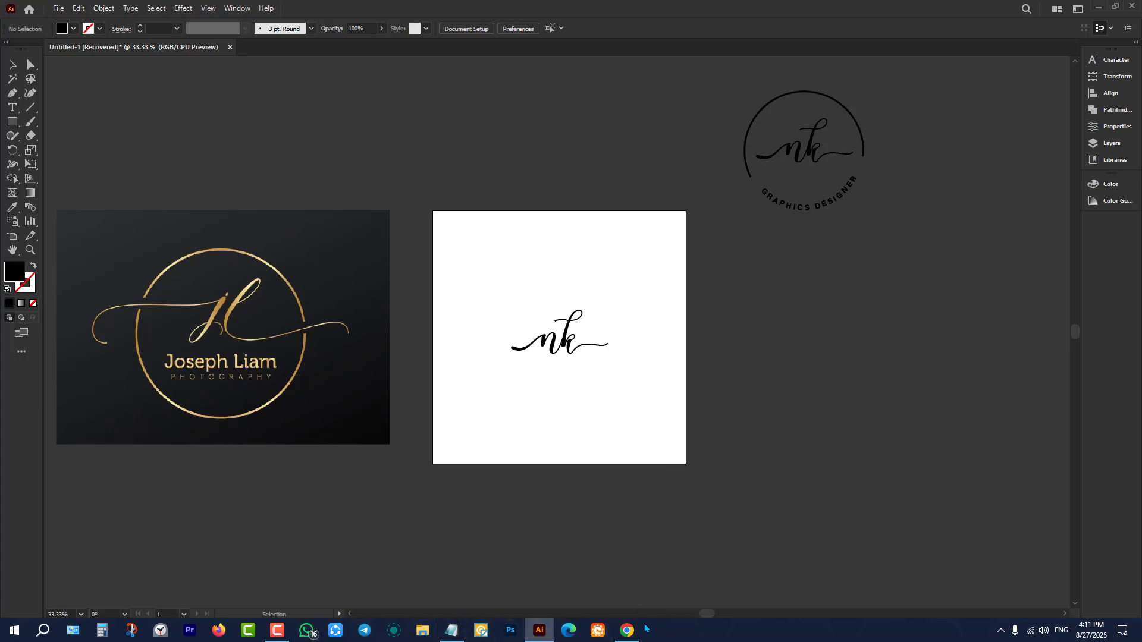
# - Recheck the karis and WL references in Chrome, return to Illustrator, convert the nk text to outlines, and recenter it on the artboard
pyautogui.click(626, 630)
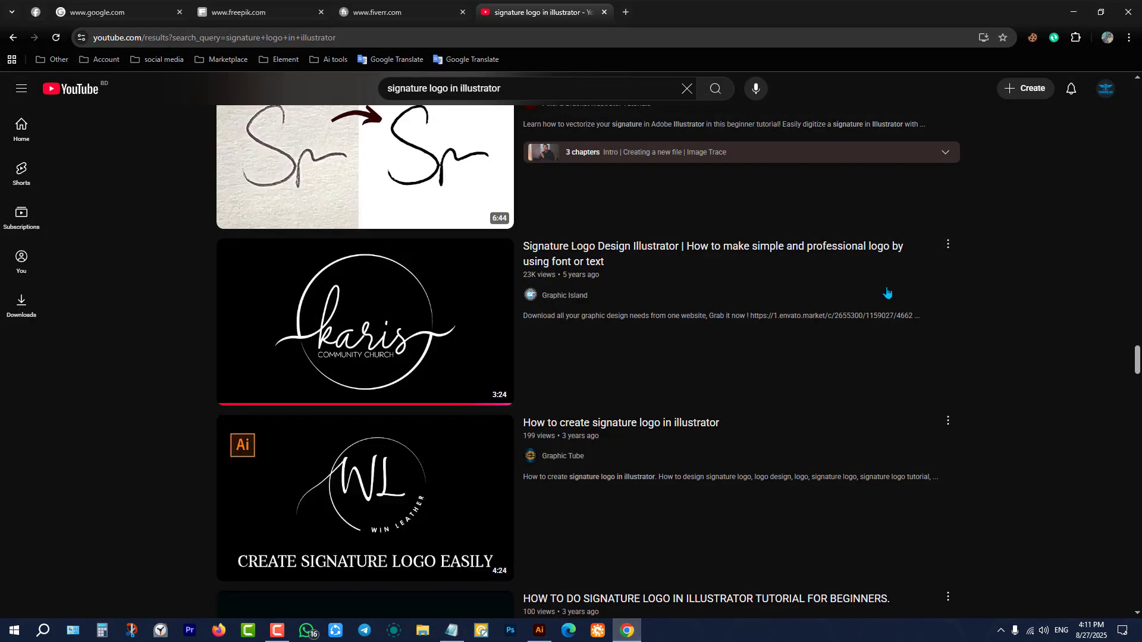
pyautogui.click(1072, 12)
pyautogui.scroll(5, 591, 323)
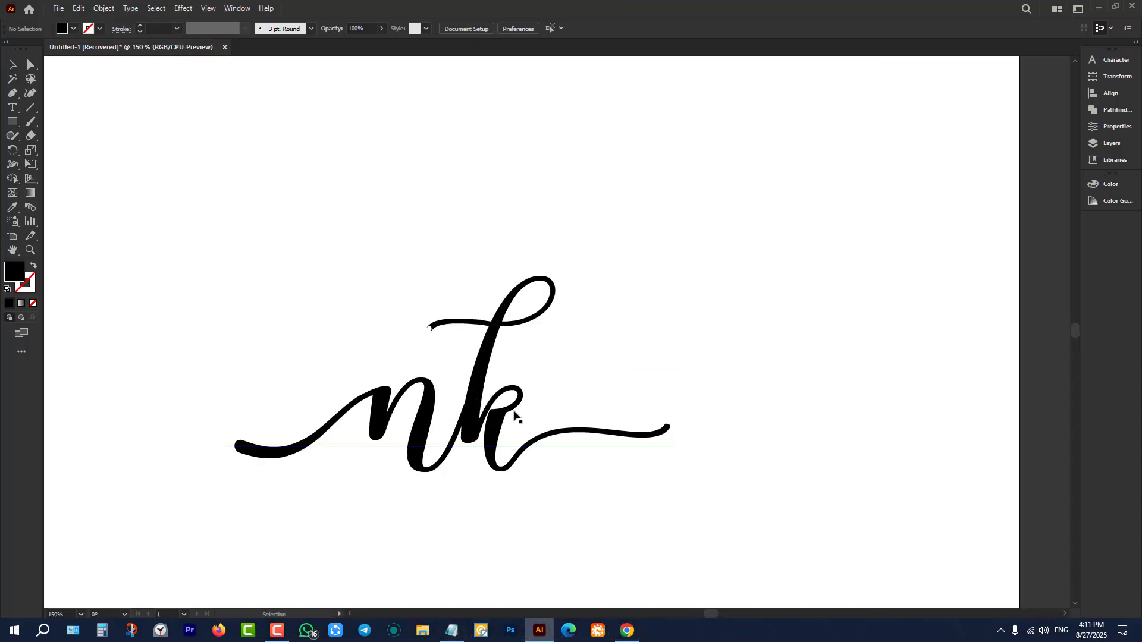
pyautogui.click(515, 415)
pyautogui.scroll(-3, 589, 303)
pyautogui.rightClick(587, 300)
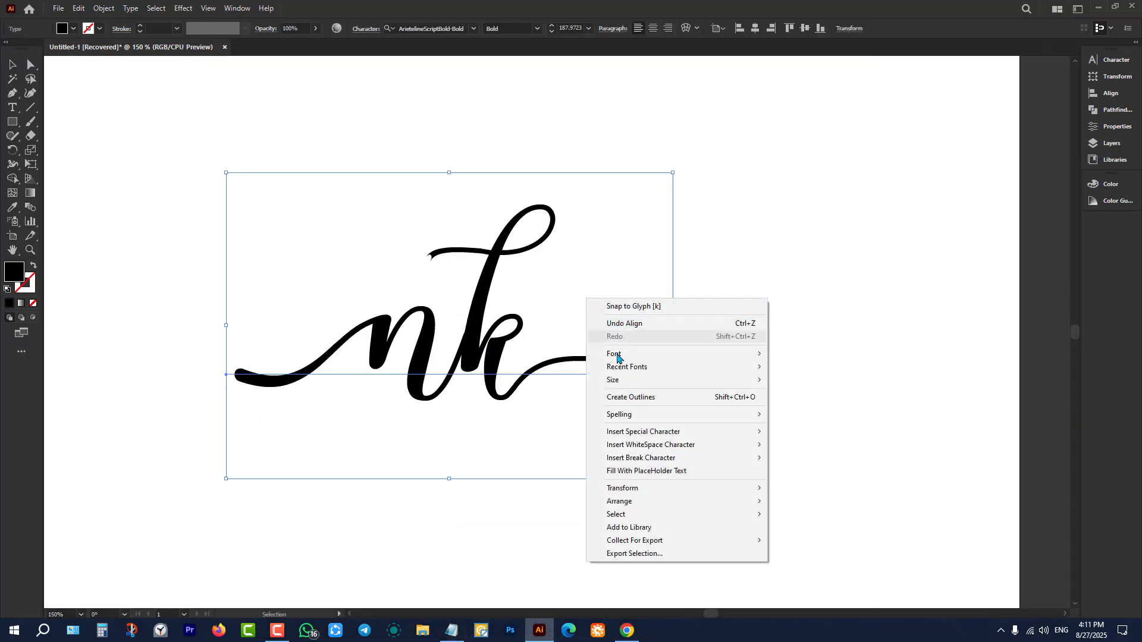
pyautogui.click(652, 397)
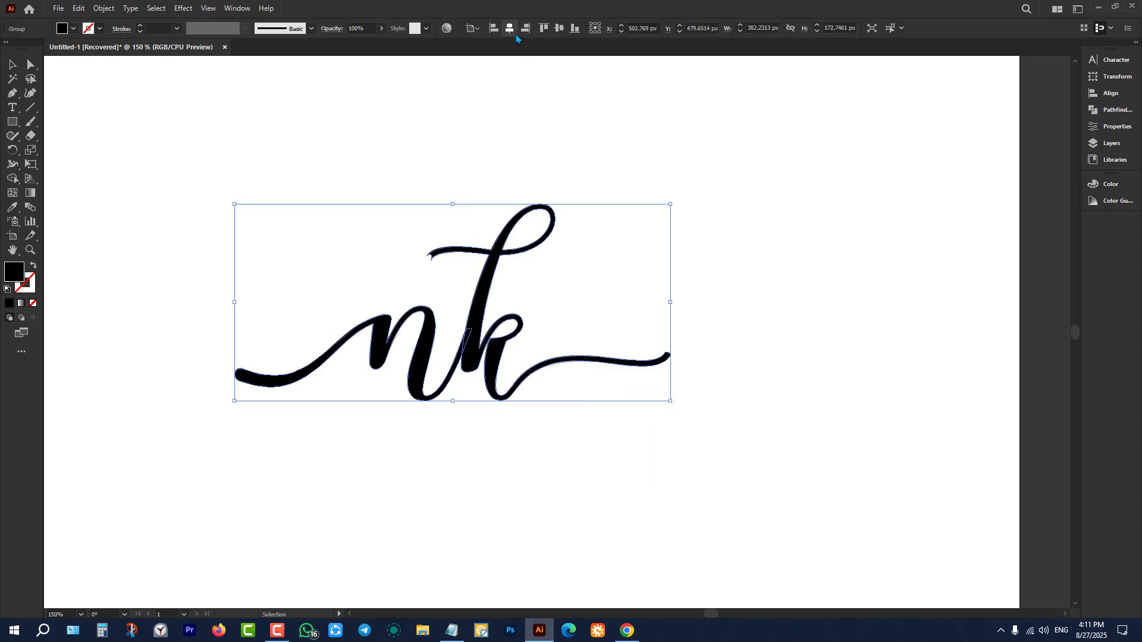
pyautogui.scroll(1, 563, 56)
pyautogui.click(530, 140)
# - Draw a circle about 316 px in diameter around the nk lettering and swap its fill and stroke to leave a black outline
pyautogui.scroll(-2, 530, 140)
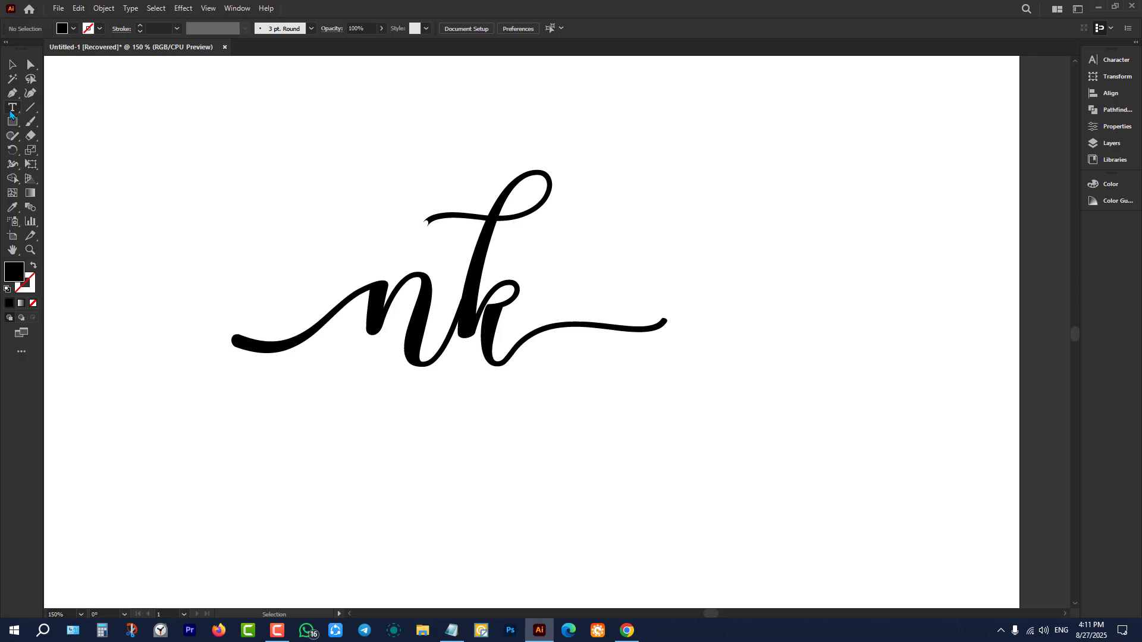
pyautogui.moveTo(12, 121); pyautogui.dragTo(77, 148)
pyautogui.moveTo(282, 130); pyautogui.dragTo(642, 419)
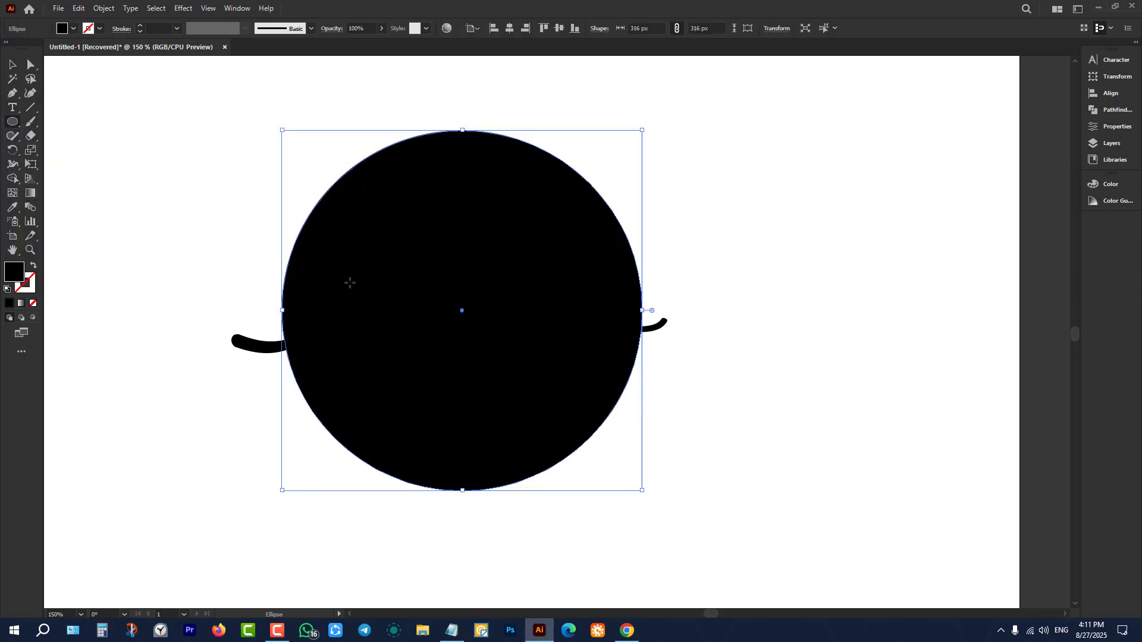
pyautogui.press('v')
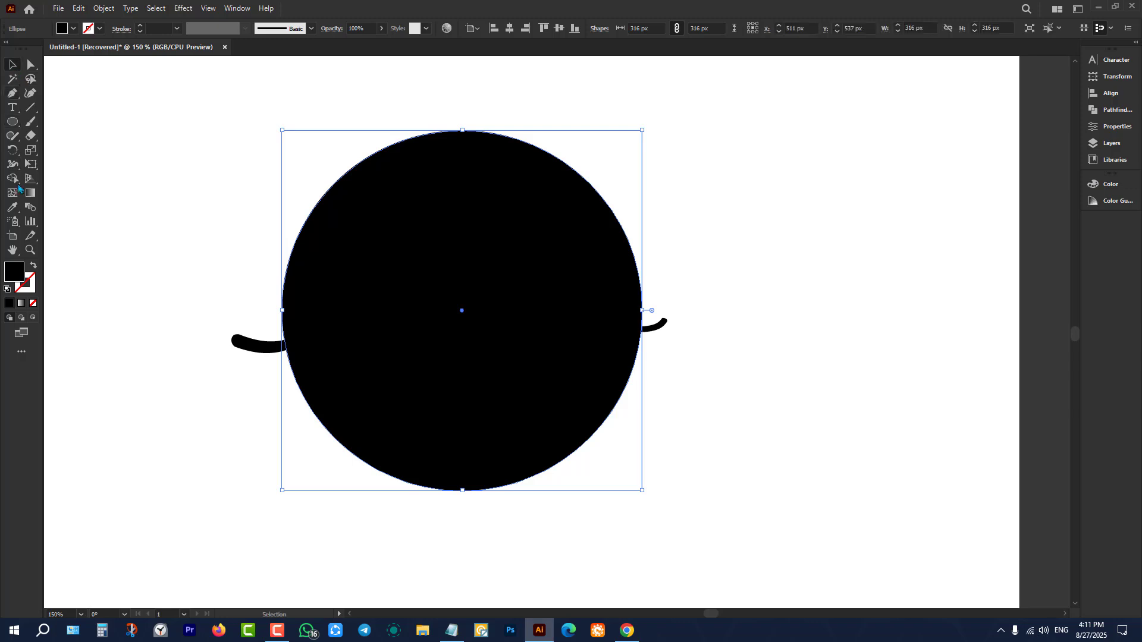
pyautogui.click(32, 268)
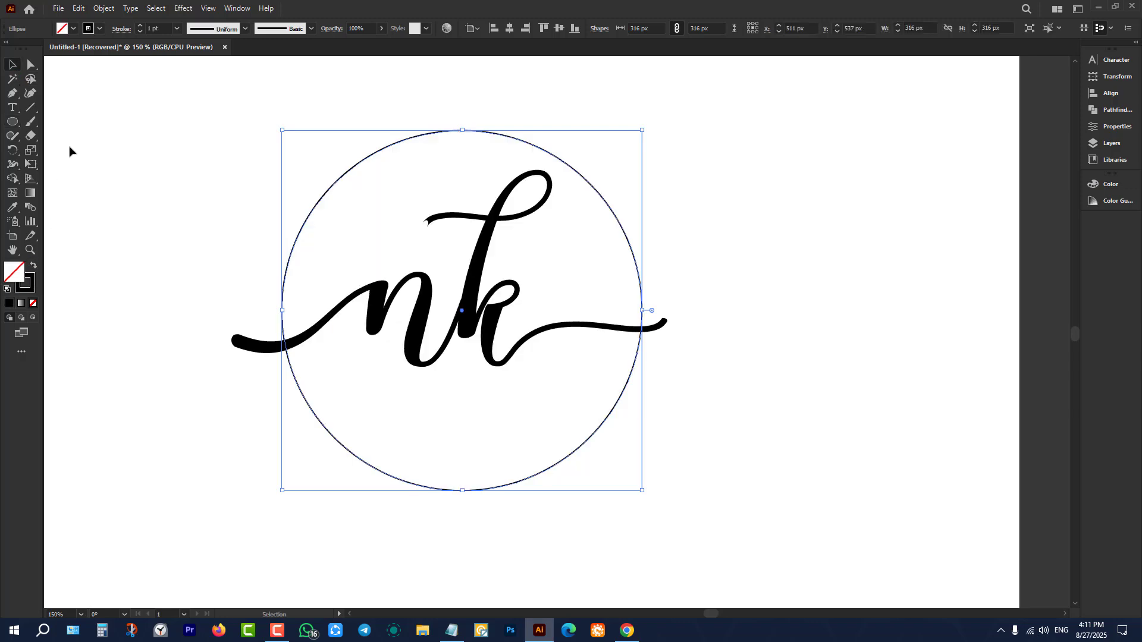
# - Set the circle's stroke weight to 8 pt
pyautogui.click(140, 28)
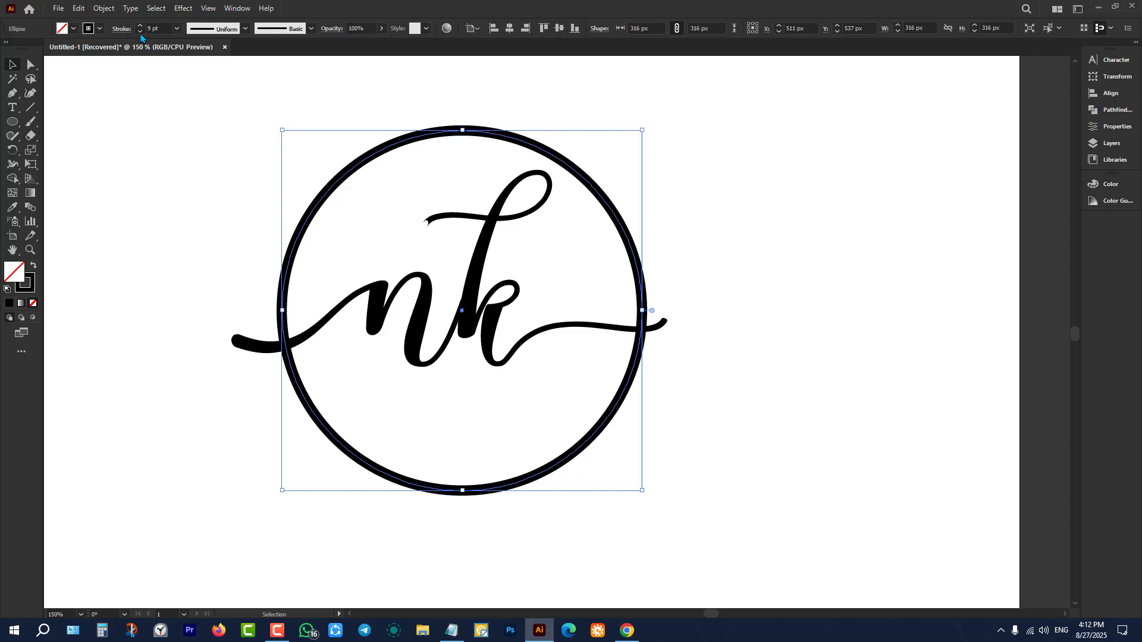
pyautogui.tripleClick(140, 32)
pyautogui.click(140, 25)
pyautogui.click(140, 26)
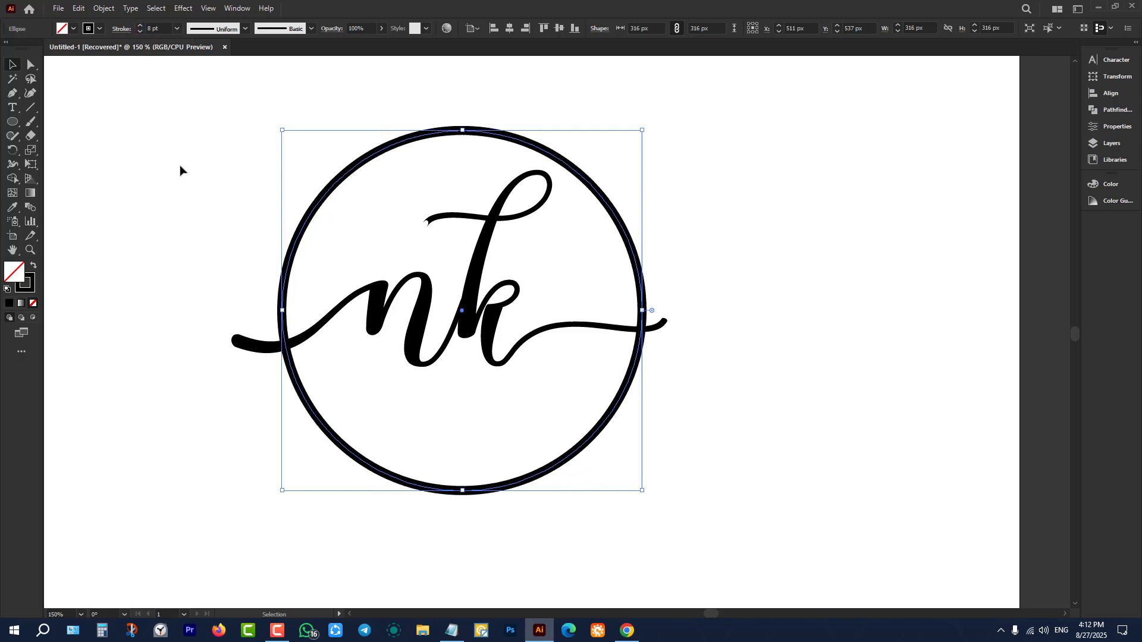
pyautogui.click(178, 169)
# - Move the circle around the nk lettering to about X 506 px, Y 533 px, with both tails crossing its outline
pyautogui.scroll(2, 232, 238)
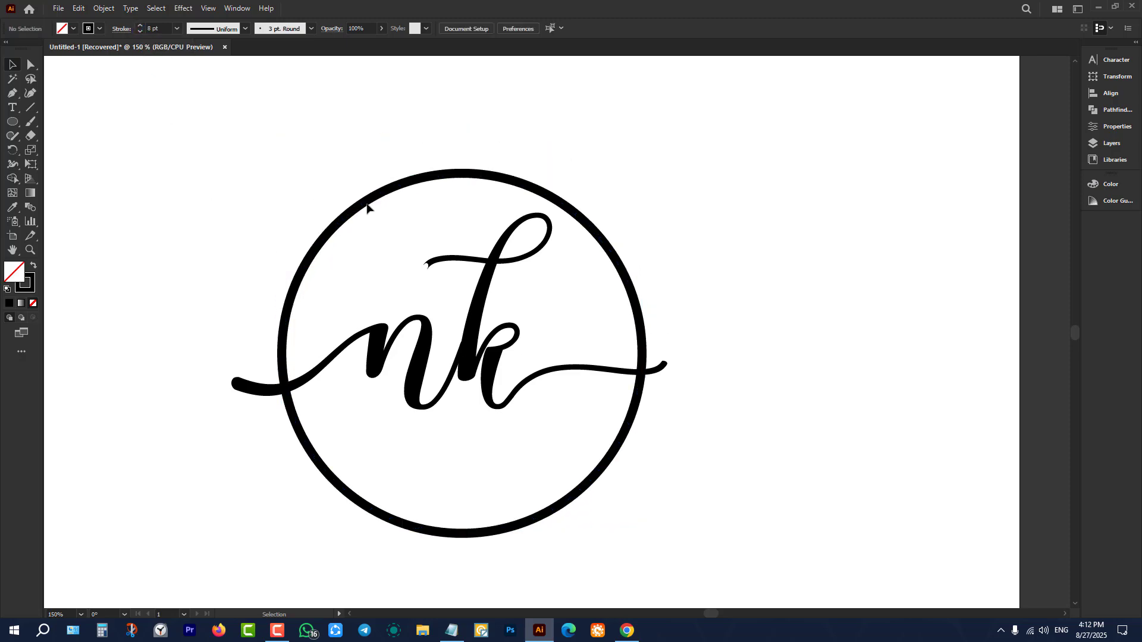
pyautogui.moveTo(368, 199); pyautogui.dragTo(370, 181)
pyautogui.click(677, 211)
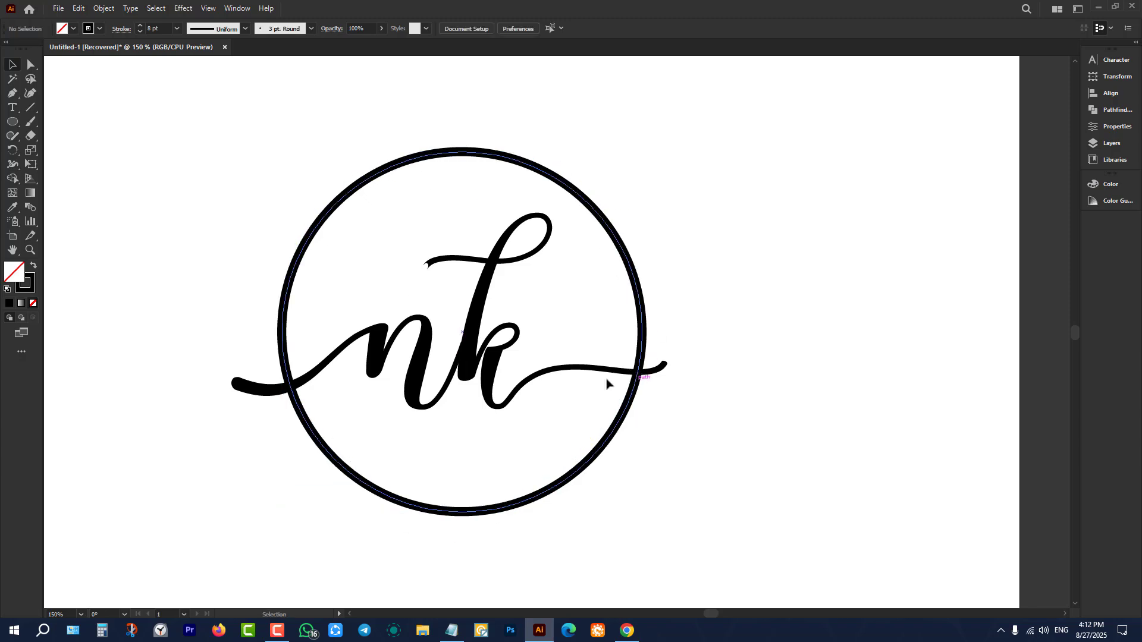
pyautogui.moveTo(466, 159); pyautogui.dragTo(594, 264)
pyautogui.click(647, 390)
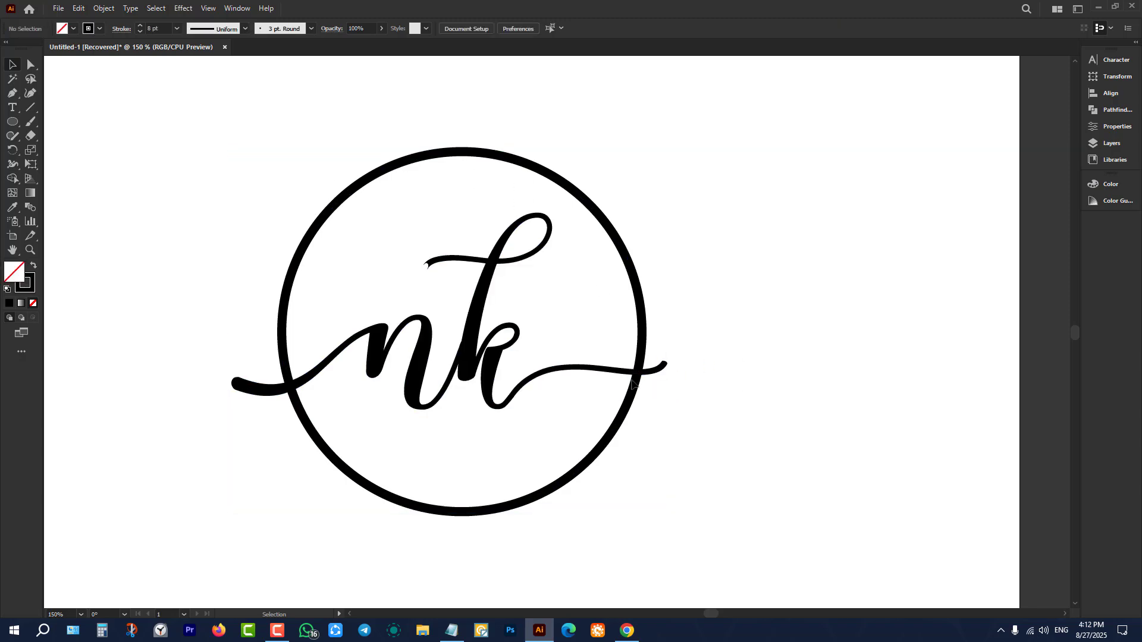
pyautogui.moveTo(413, 170); pyautogui.dragTo(411, 177)
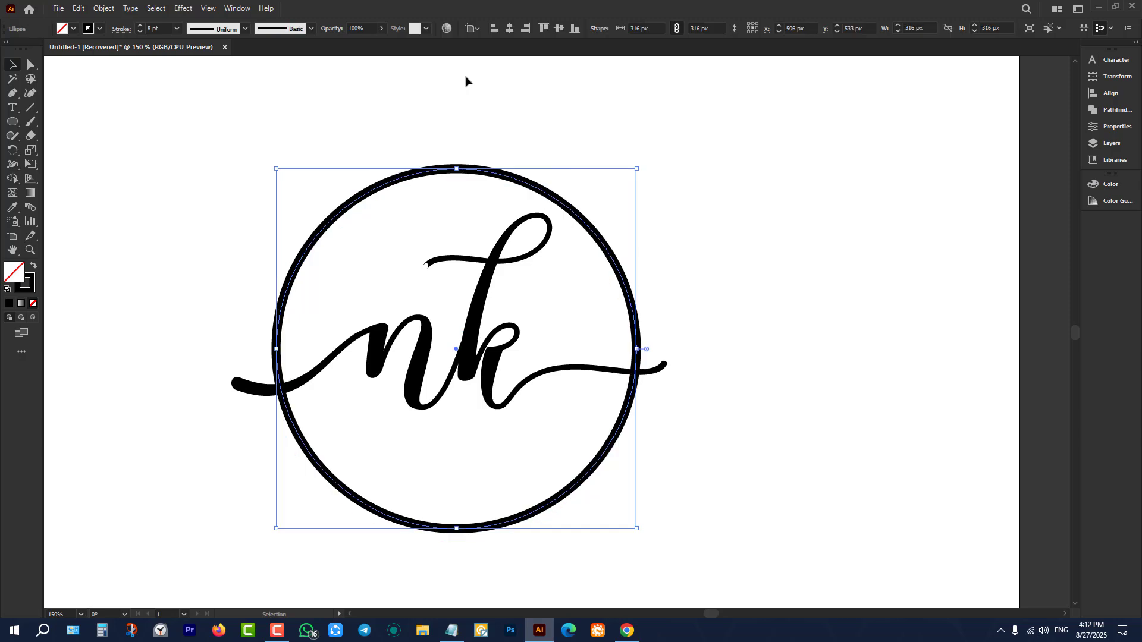
pyautogui.click(488, 138)
pyautogui.scroll(-2, 244, 229)
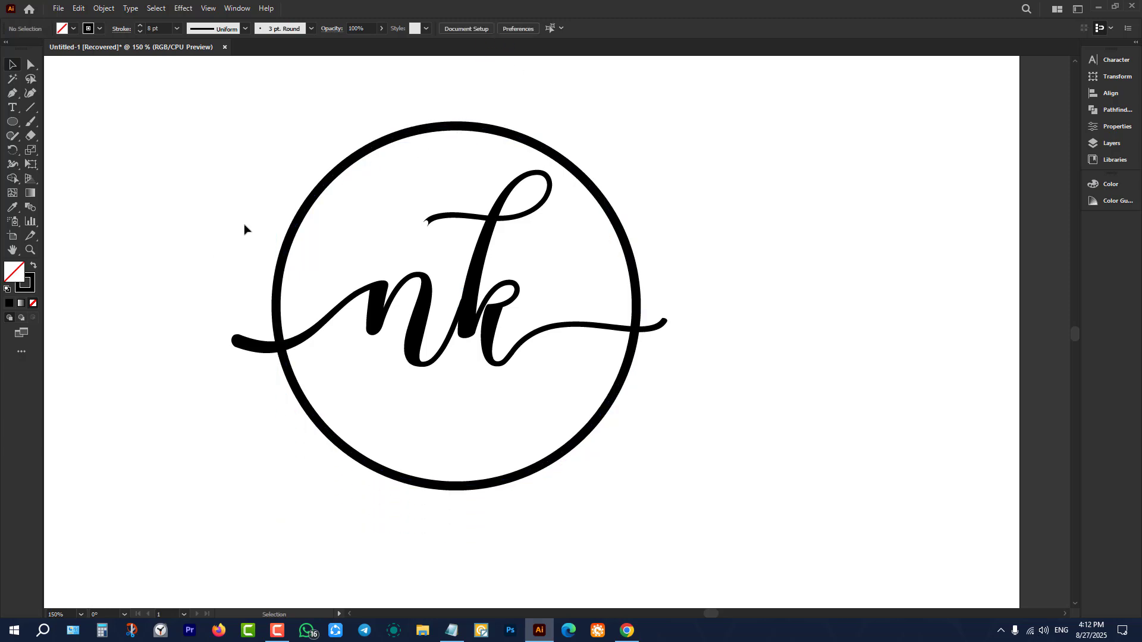
# - Split the circle with the Scissors tool at the two points where the nk tails cross its outline
pyautogui.scroll(1, 339, 195)
pyautogui.click(36, 138)
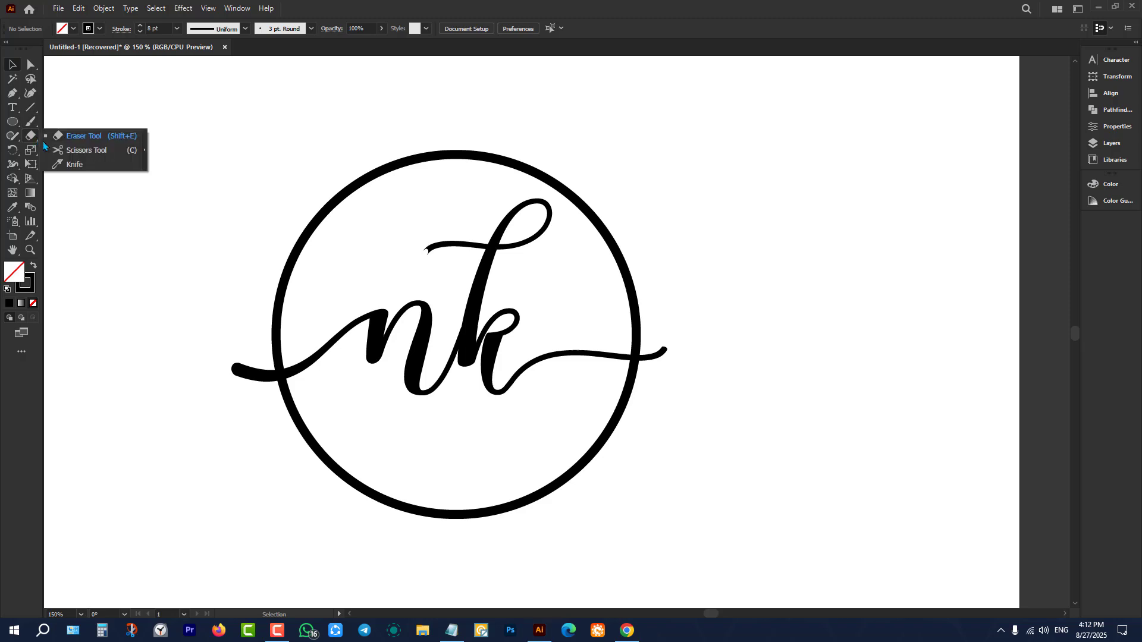
pyautogui.click(89, 150)
pyautogui.scroll(6, 245, 402)
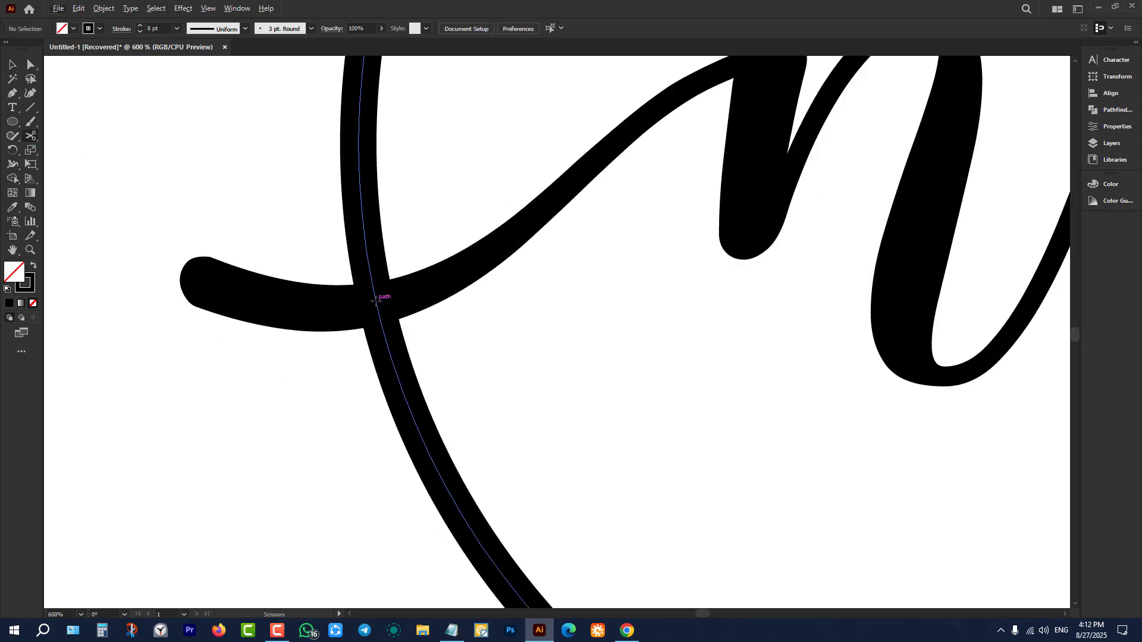
pyautogui.click(375, 301)
pyautogui.scroll(-6, 311, 333)
pyautogui.scroll(6, 663, 365)
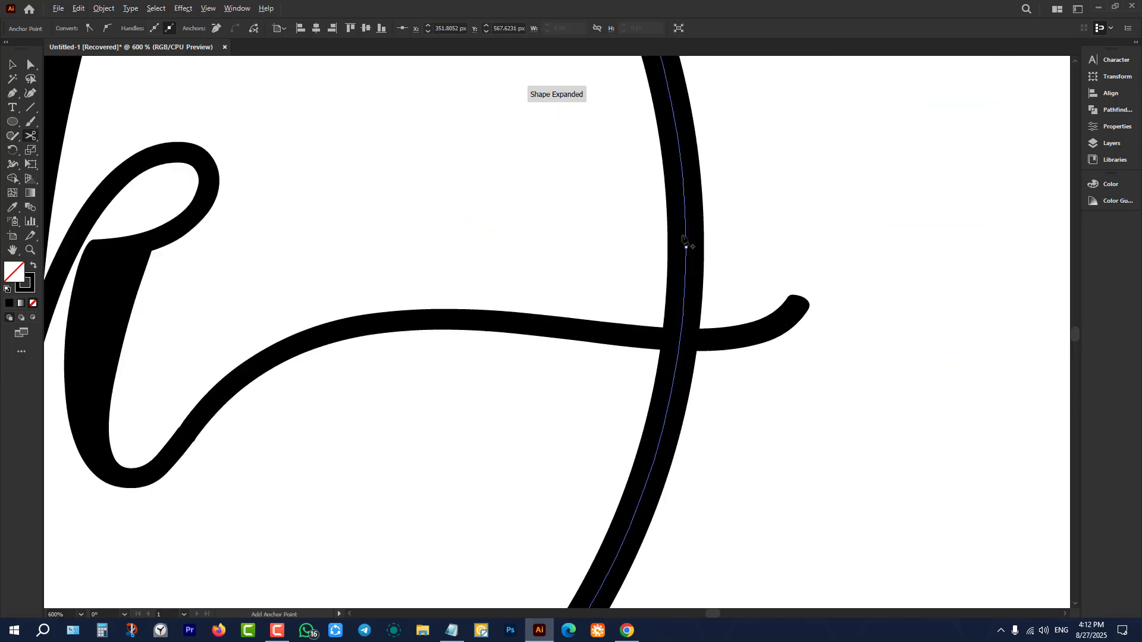
pyautogui.scroll(5, 693, 321)
pyautogui.click(645, 355)
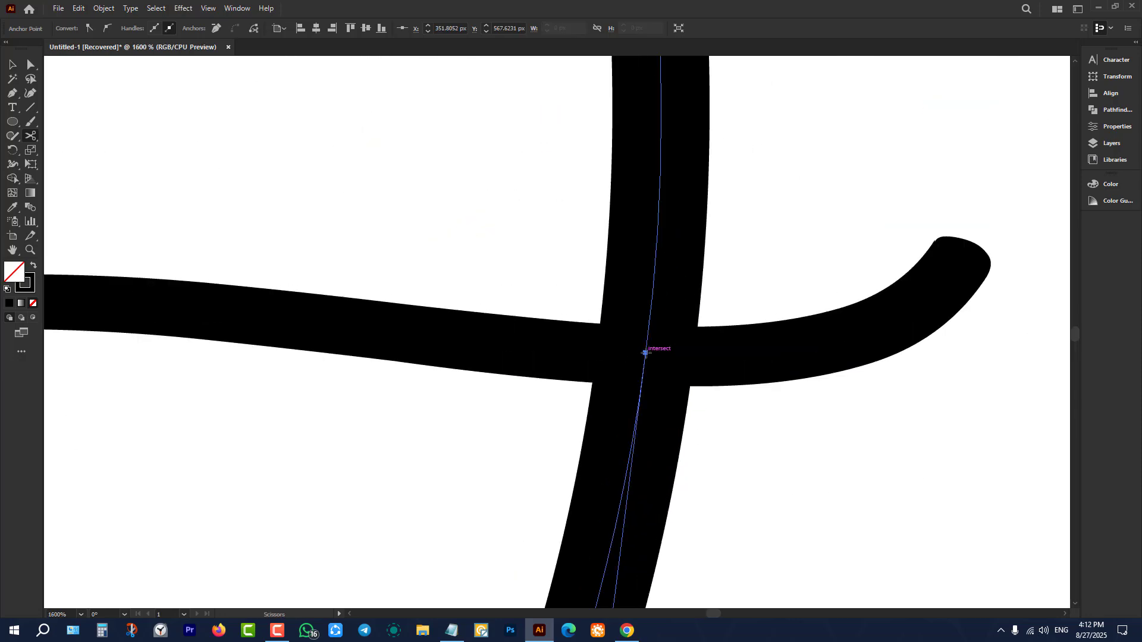
pyautogui.scroll(-11, 650, 351)
# - Apply the thick-to-thin wedge variable width profile to the circle's upper arc
pyautogui.click(11, 64)
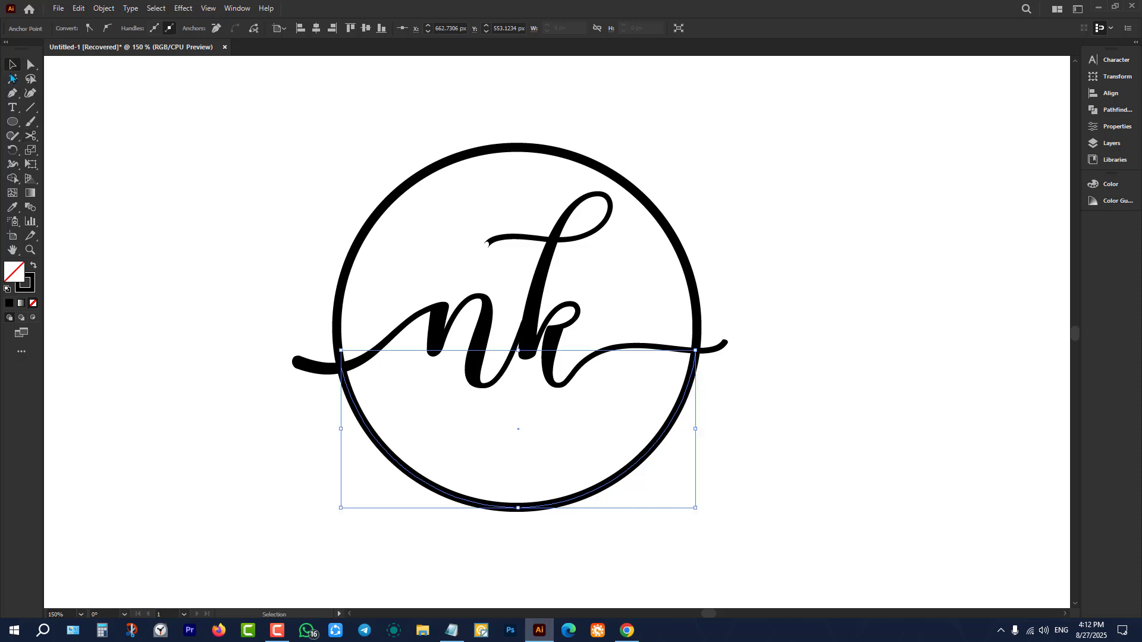
pyautogui.click(239, 212)
pyautogui.click(417, 181)
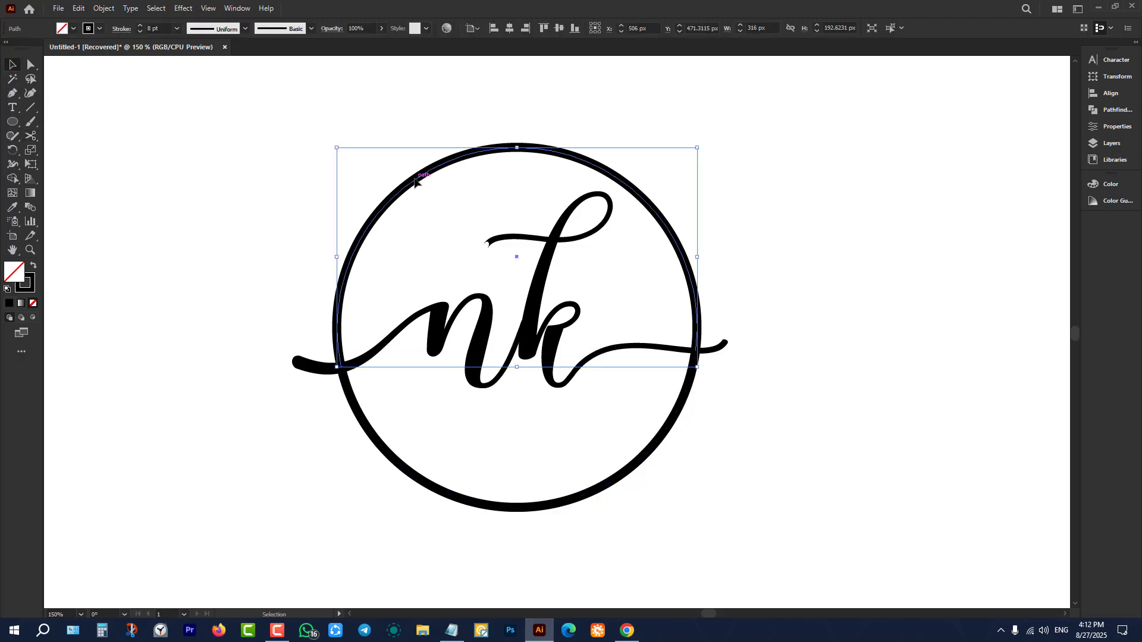
pyautogui.click(311, 29)
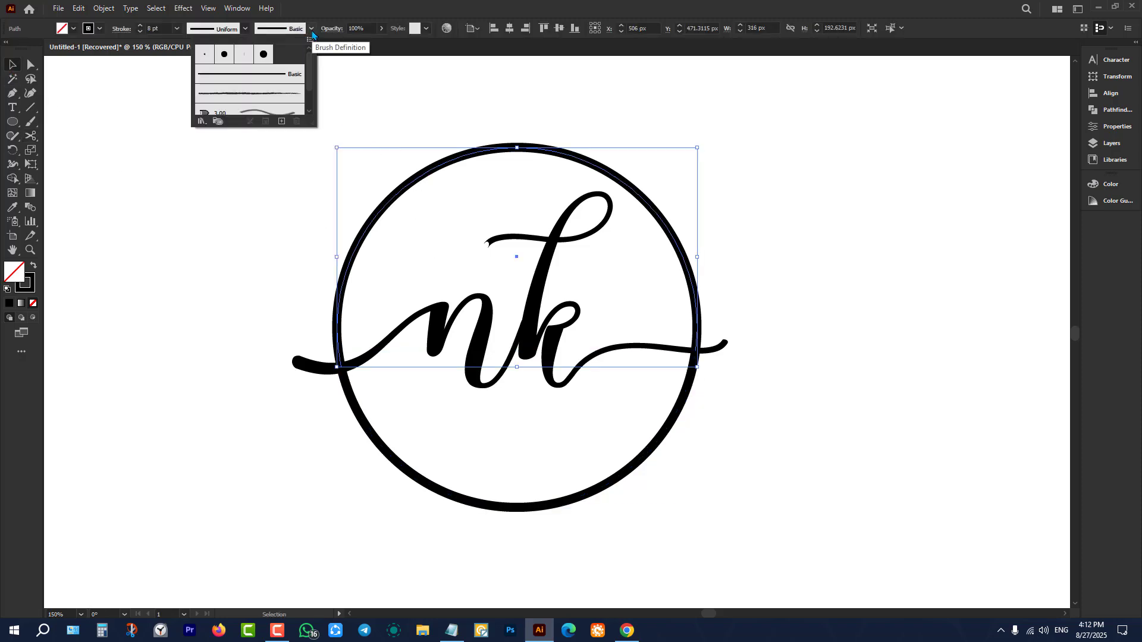
pyautogui.click(248, 29)
pyautogui.click(249, 28)
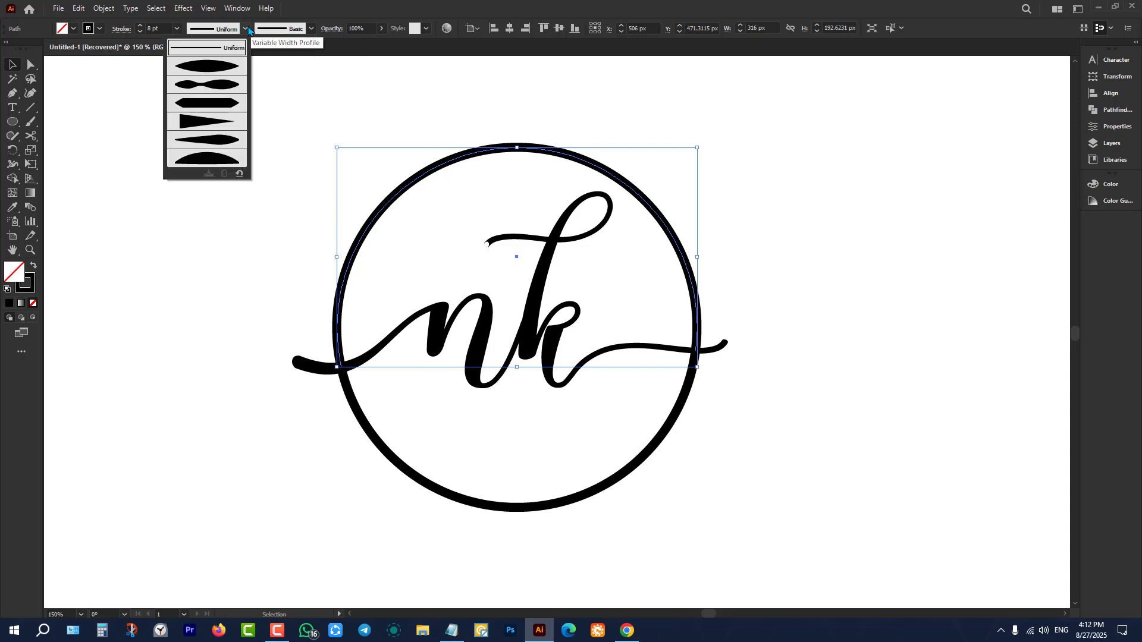
pyautogui.click(193, 124)
pyautogui.click(192, 124)
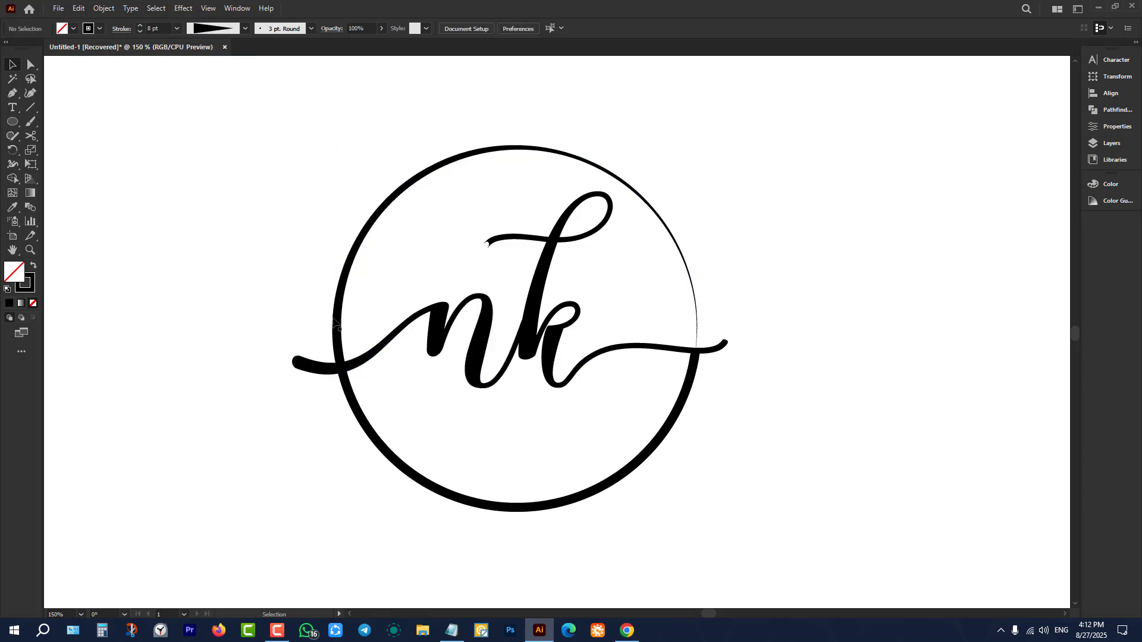
# - Give the circle's lower arc the same wedge-shaped variable width profile
pyautogui.click(692, 388)
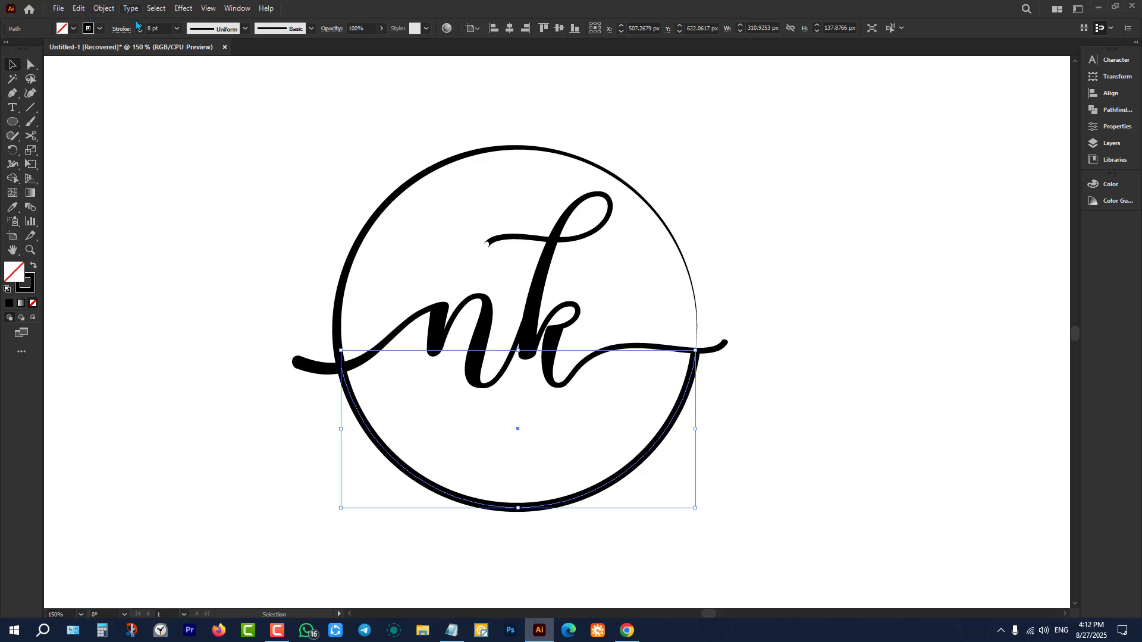
pyautogui.click(245, 29)
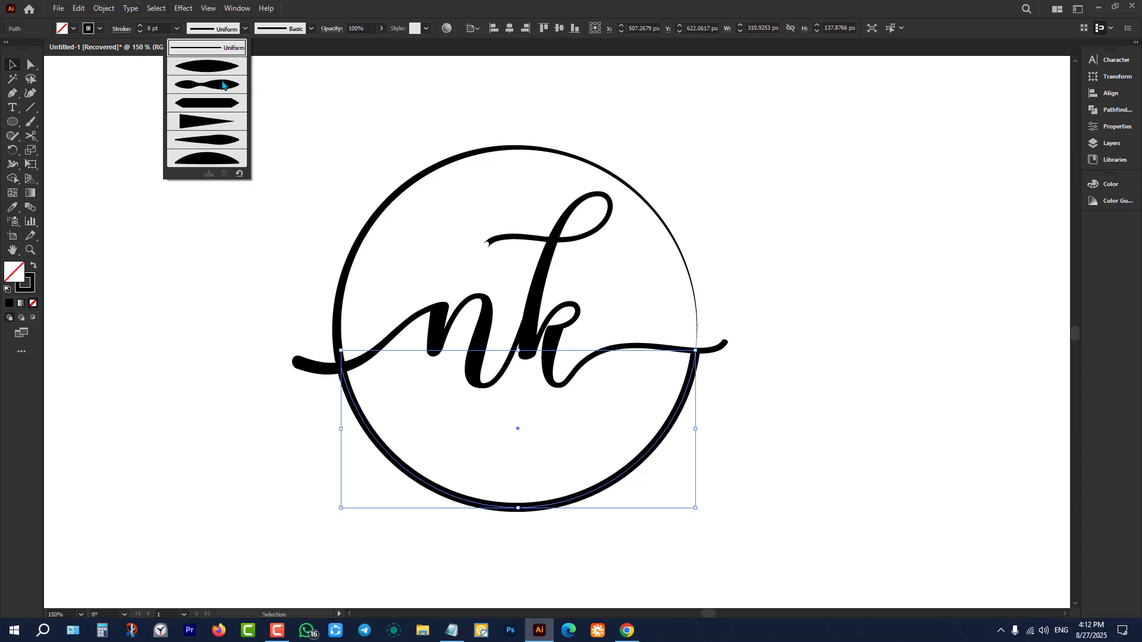
pyautogui.click(214, 121)
pyautogui.click(207, 285)
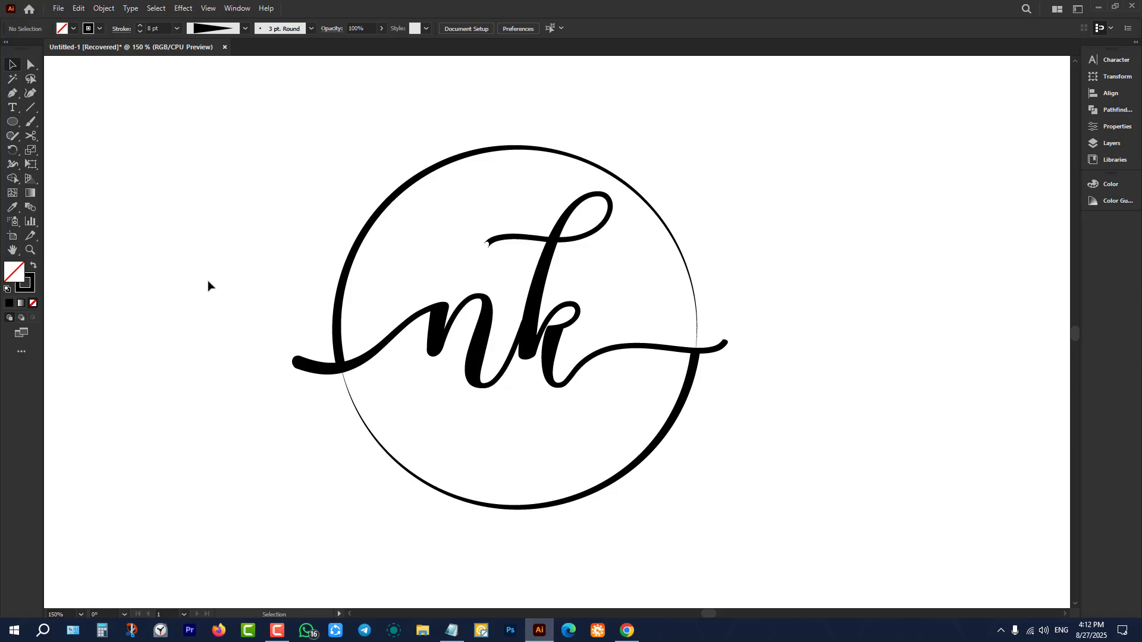
# - Recheck the karis reference in Chrome, return to Illustrator, and add the text "graphics designer" below the nk lettering inside the circle
pyautogui.click(627, 631)
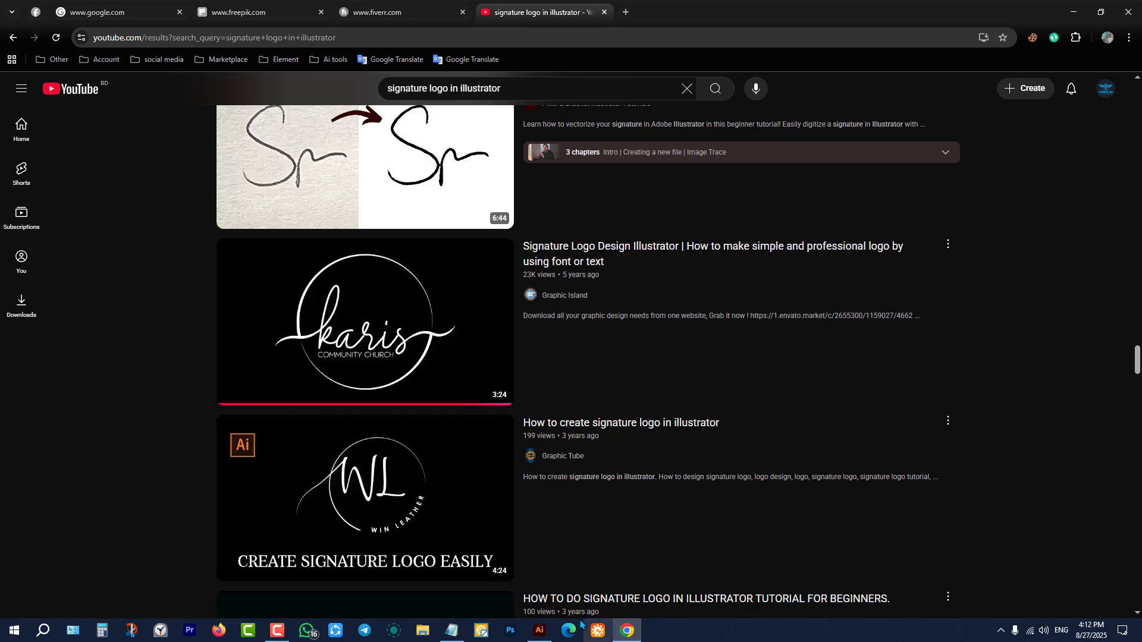
pyautogui.click(539, 631)
pyautogui.scroll(-3, 513, 326)
pyautogui.scroll(2, 513, 326)
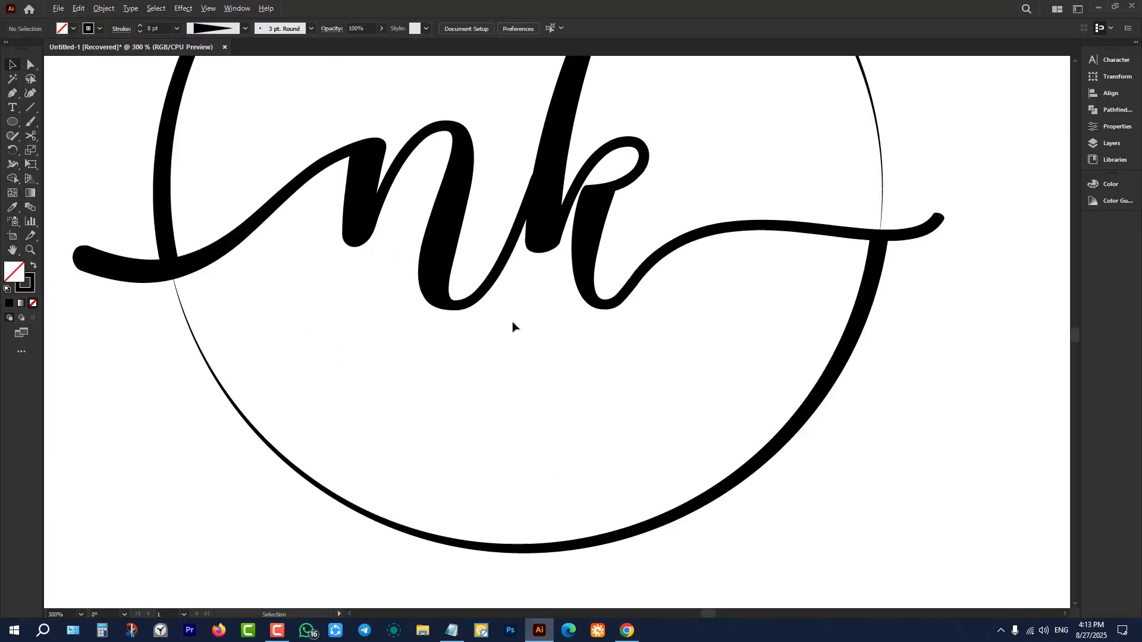
pyautogui.click(11, 107)
pyautogui.scroll(-2, 474, 383)
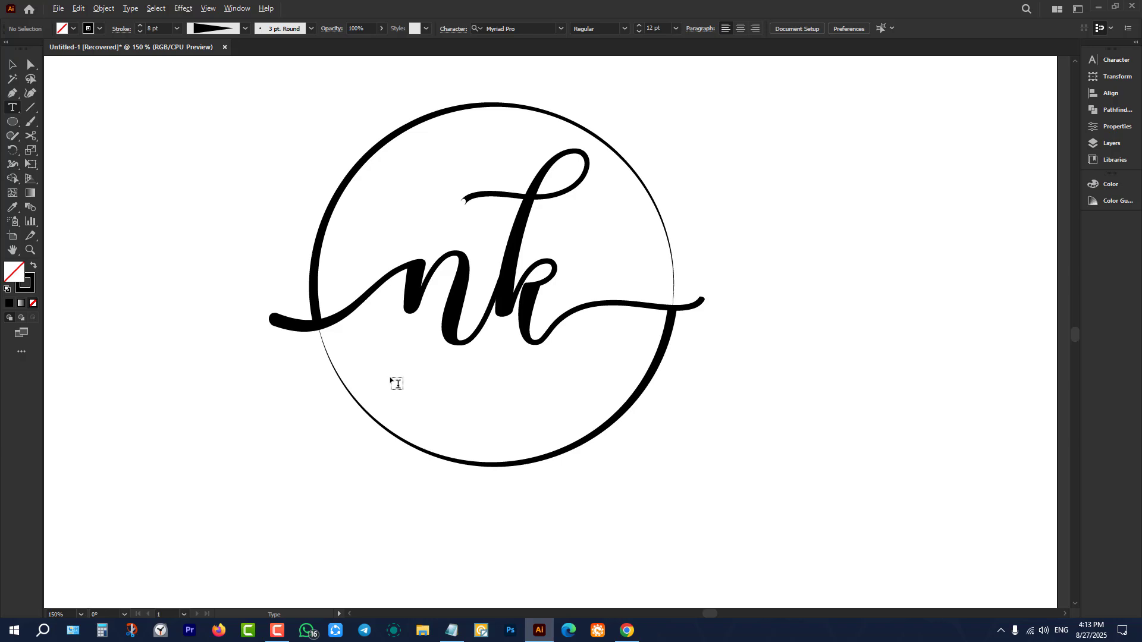
pyautogui.scroll(1, 396, 383)
pyautogui.click(391, 380)
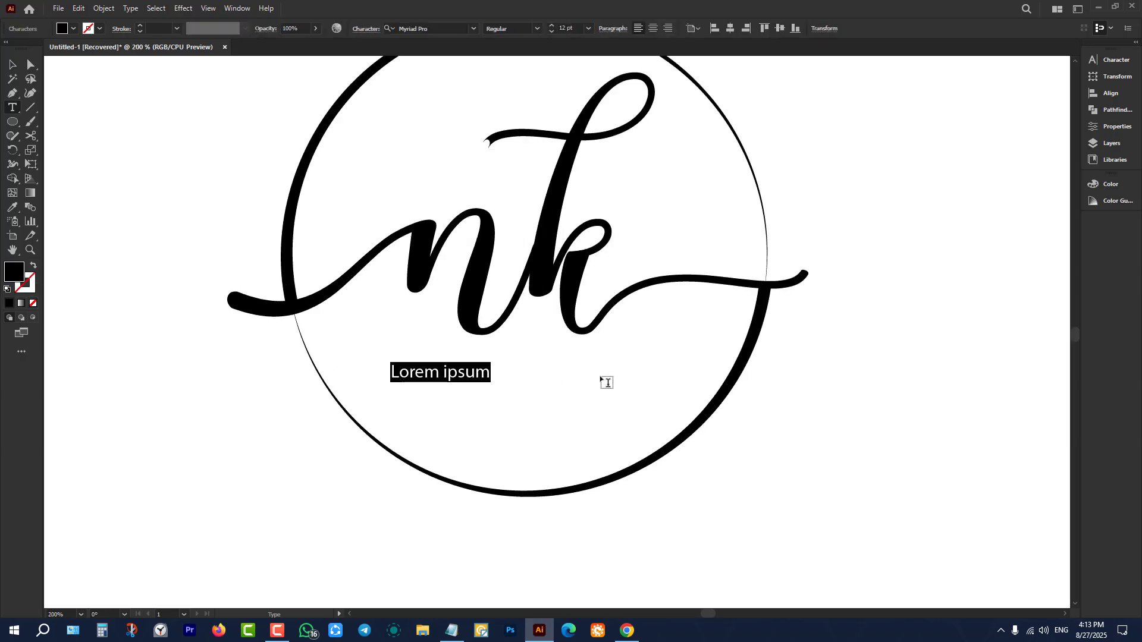
pyautogui.write('grap')
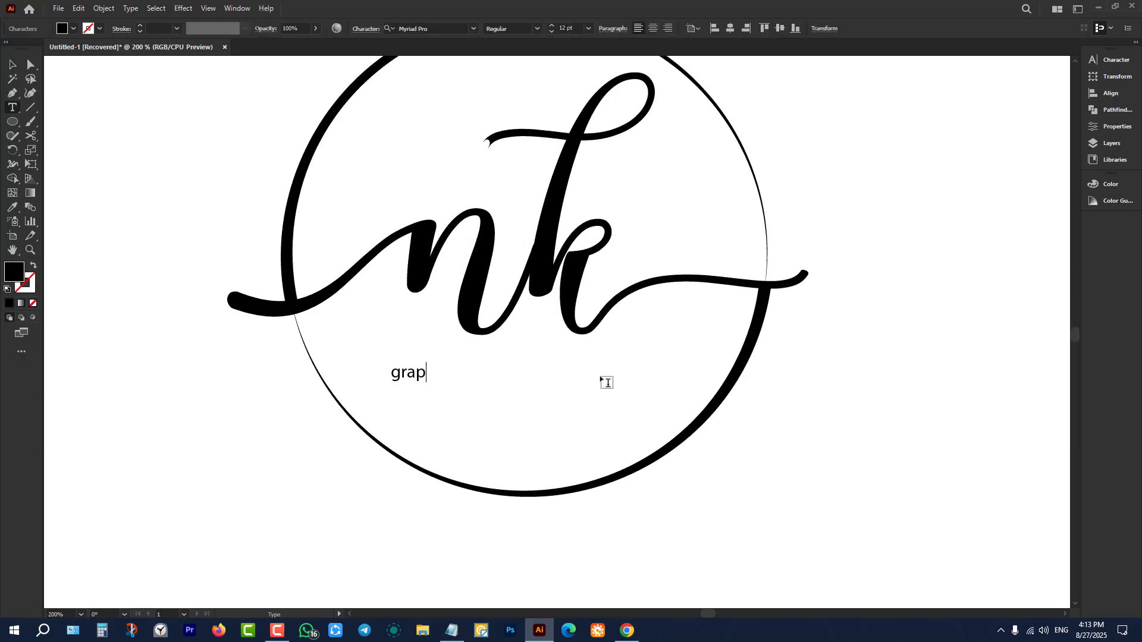
pyautogui.write('hics designer')
pyautogui.press('Escape')
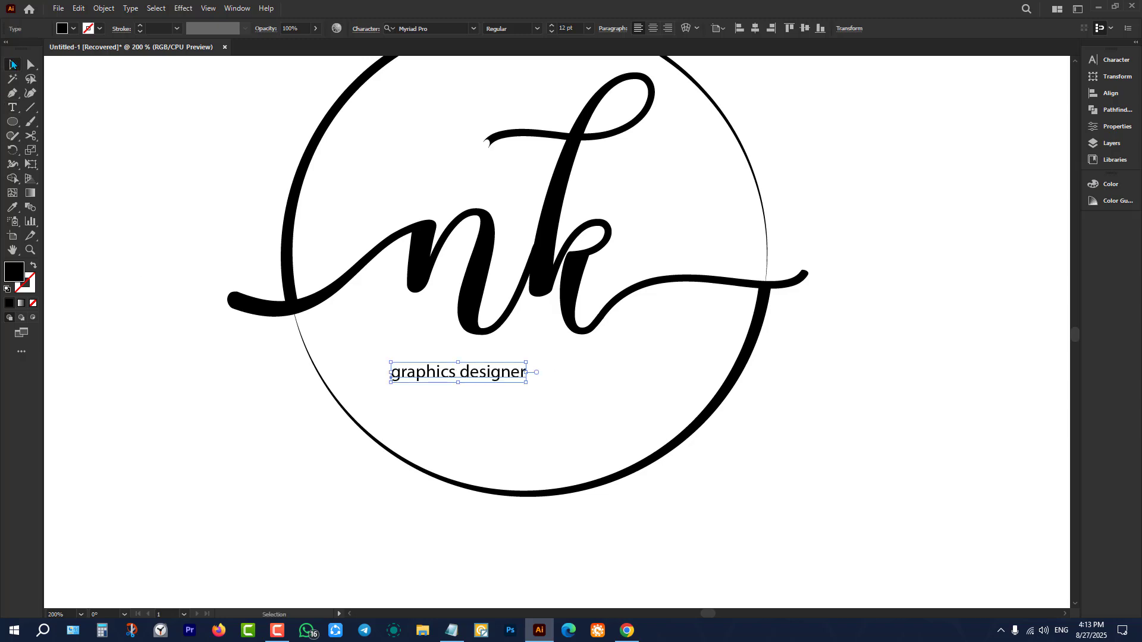
# - Set the tagline in All Caps, enlarge it to about 14.5 pt, and set its tracking to 200
pyautogui.click(1116, 62)
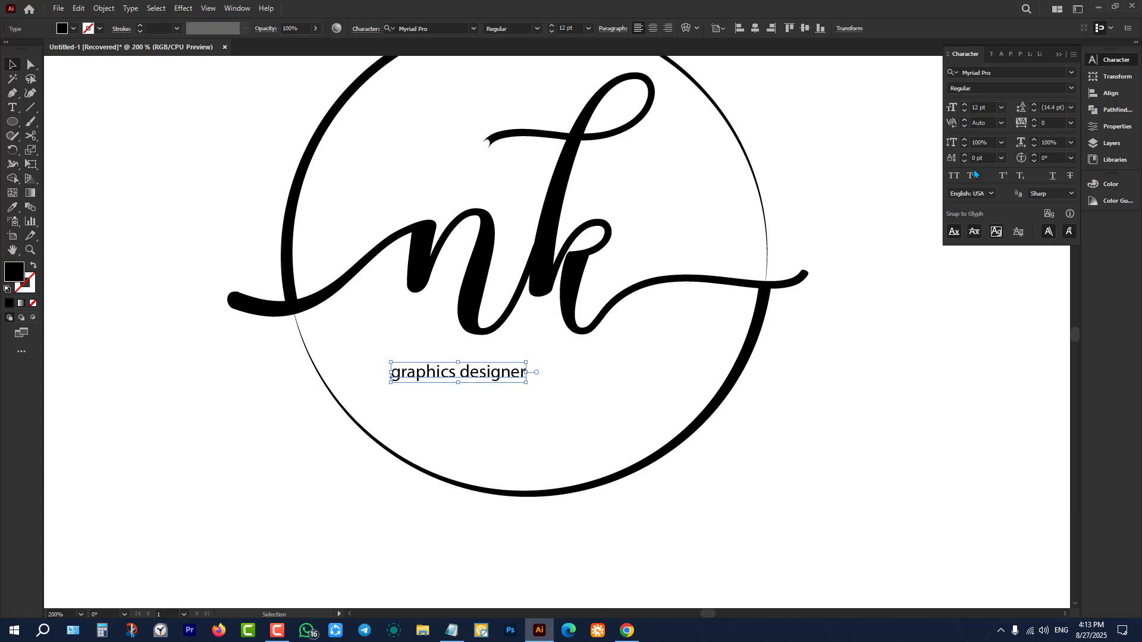
pyautogui.click(954, 176)
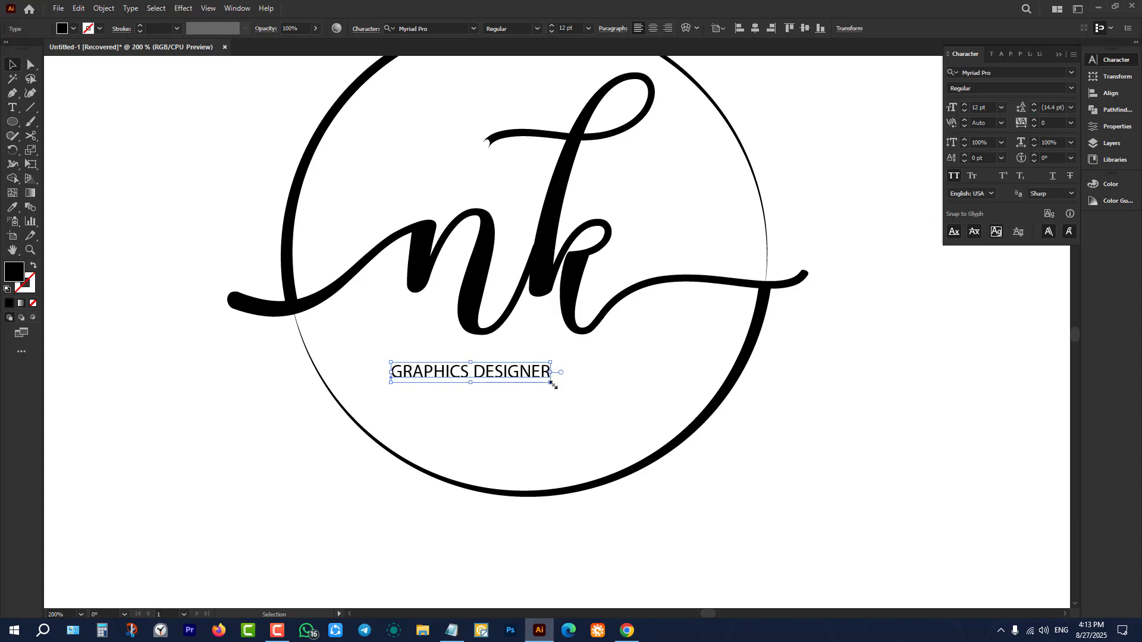
pyautogui.moveTo(552, 383); pyautogui.dragTo(619, 408)
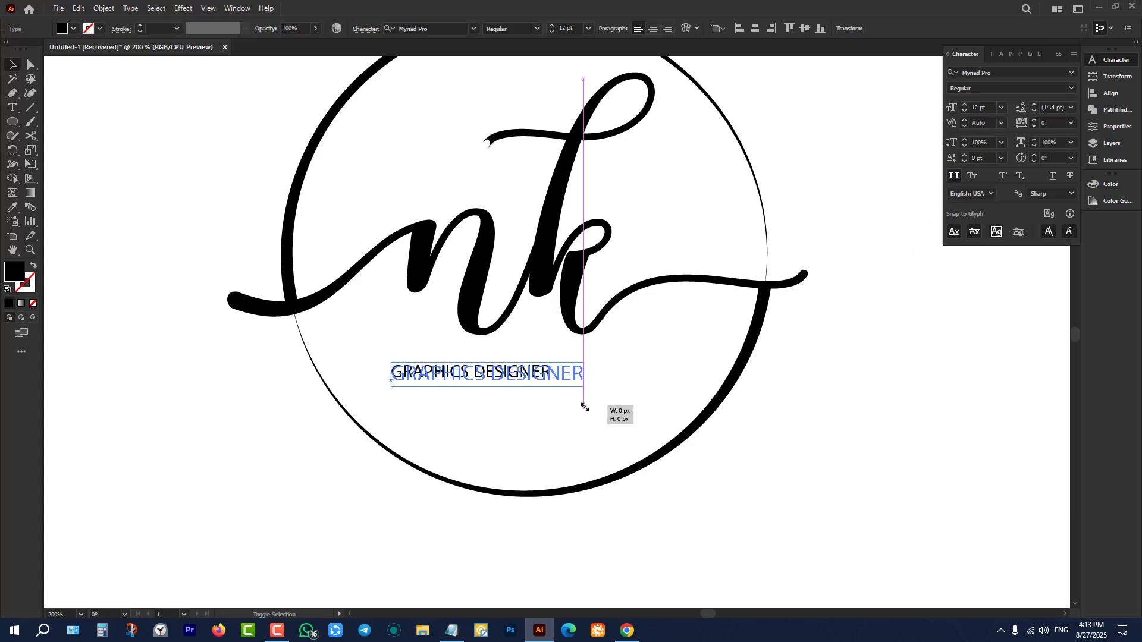
pyautogui.click(1071, 123)
pyautogui.click(1086, 311)
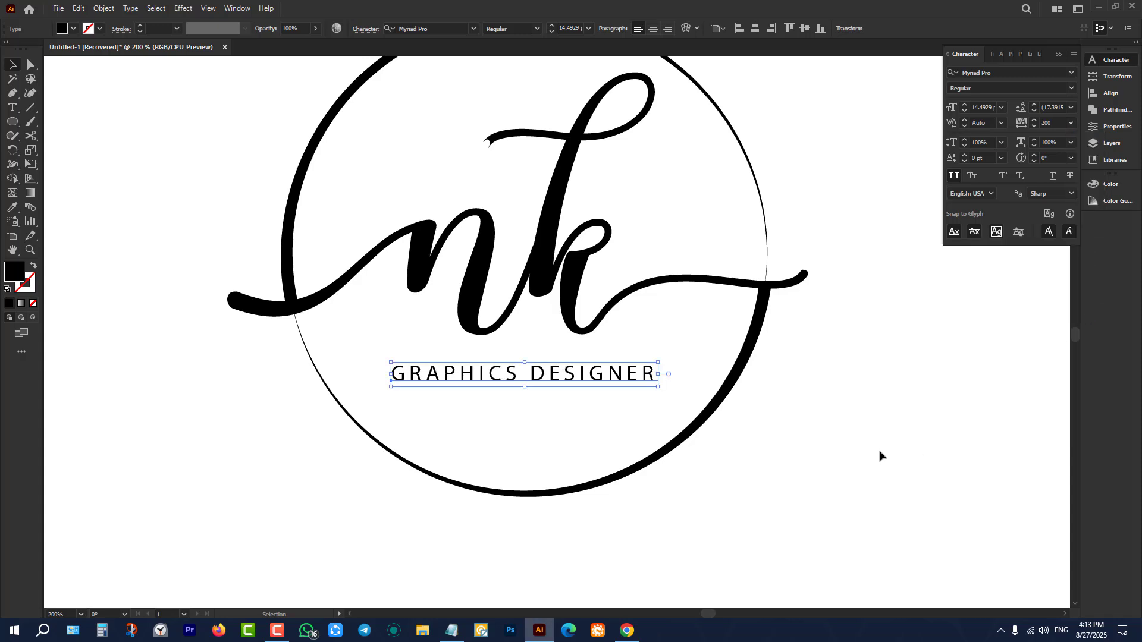
pyautogui.click(879, 456)
# - Move the GRAPHICS DESIGNER tagline closer beneath the nk lettering and center it horizontally
pyautogui.moveTo(599, 375); pyautogui.dragTo(599, 360)
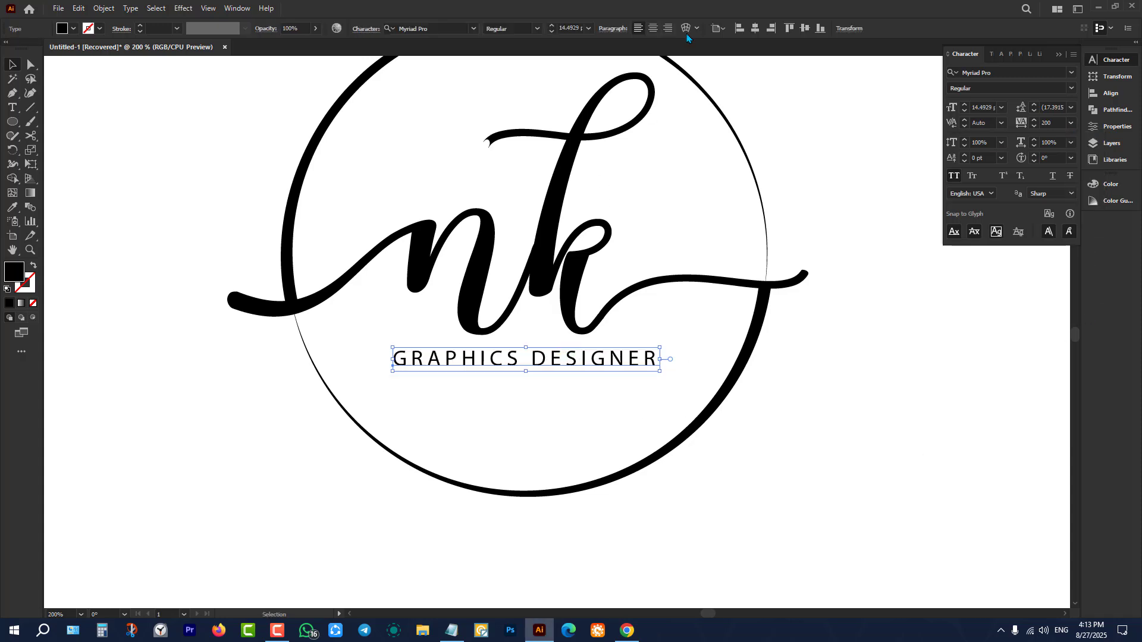
pyautogui.click(753, 29)
pyautogui.click(798, 156)
pyautogui.scroll(-4, 637, 443)
pyautogui.scroll(3, 708, 440)
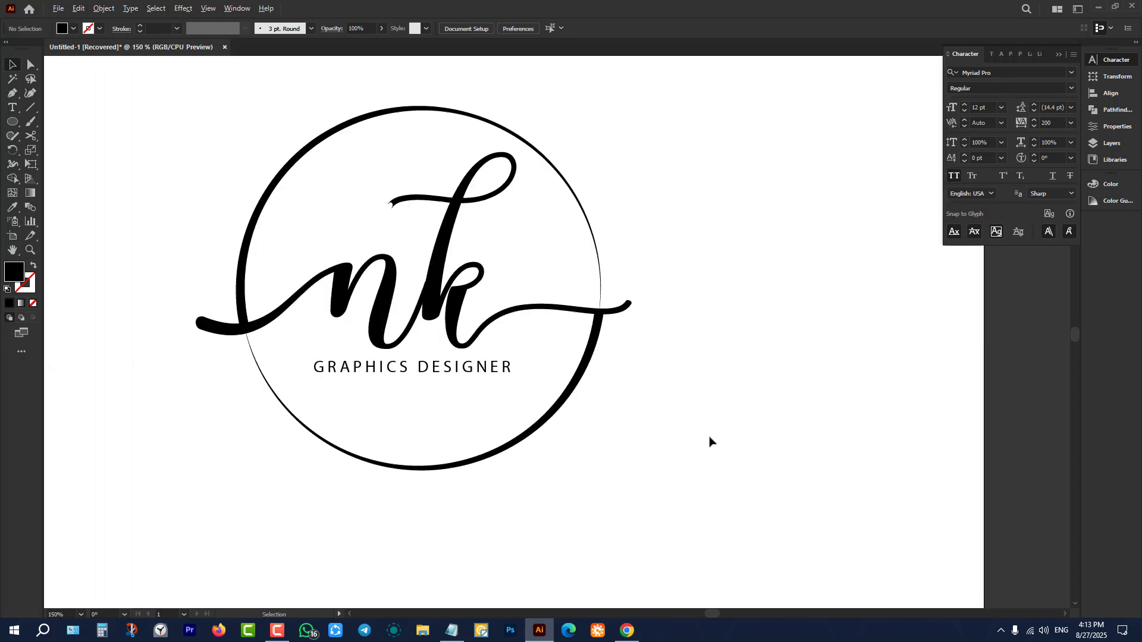
pyautogui.scroll(2, 701, 393)
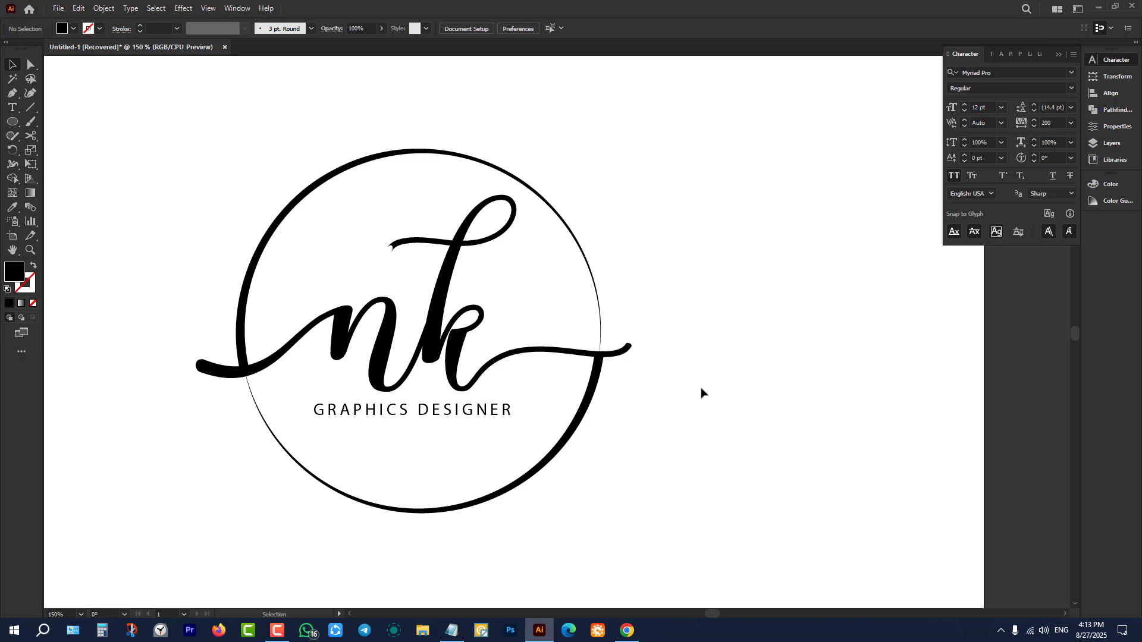
# - Place the editable nk text from the earlier circle logo above the artboard, clear of its circle and tagline
pyautogui.scroll(-2, 562, 344)
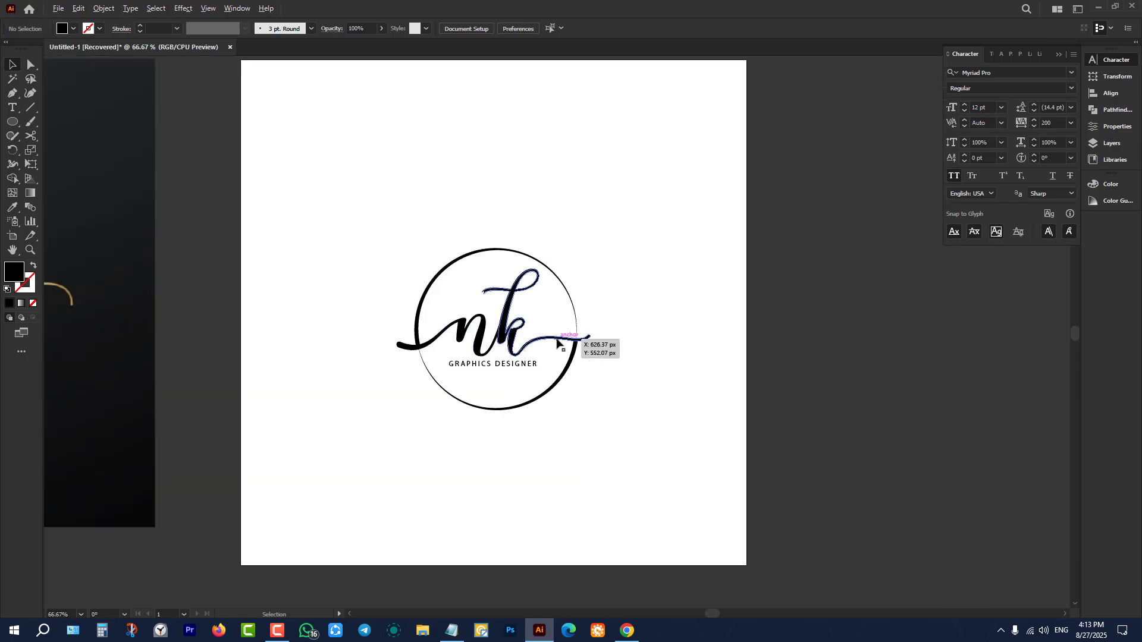
pyautogui.scroll(-1, 351, 362)
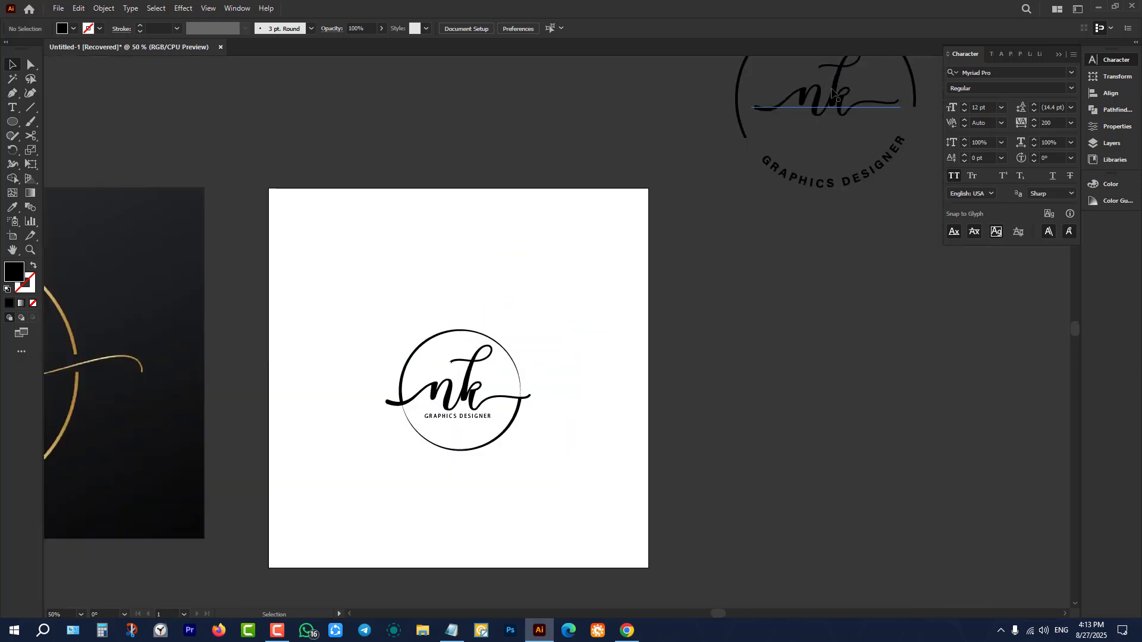
pyautogui.click(833, 92)
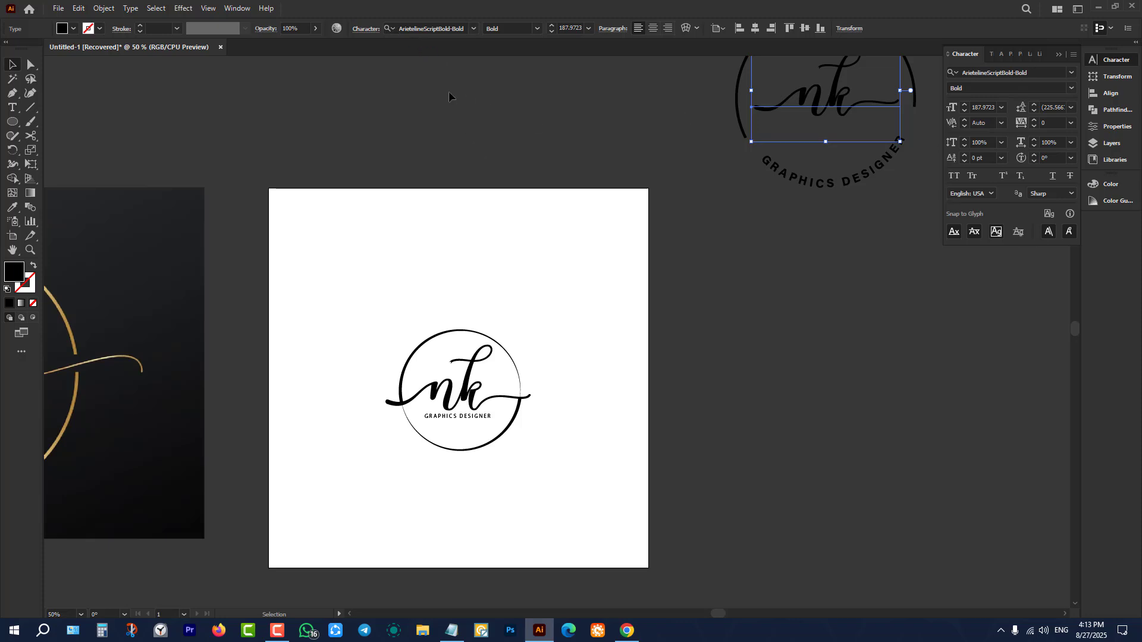
pyautogui.scroll(3, 738, 297)
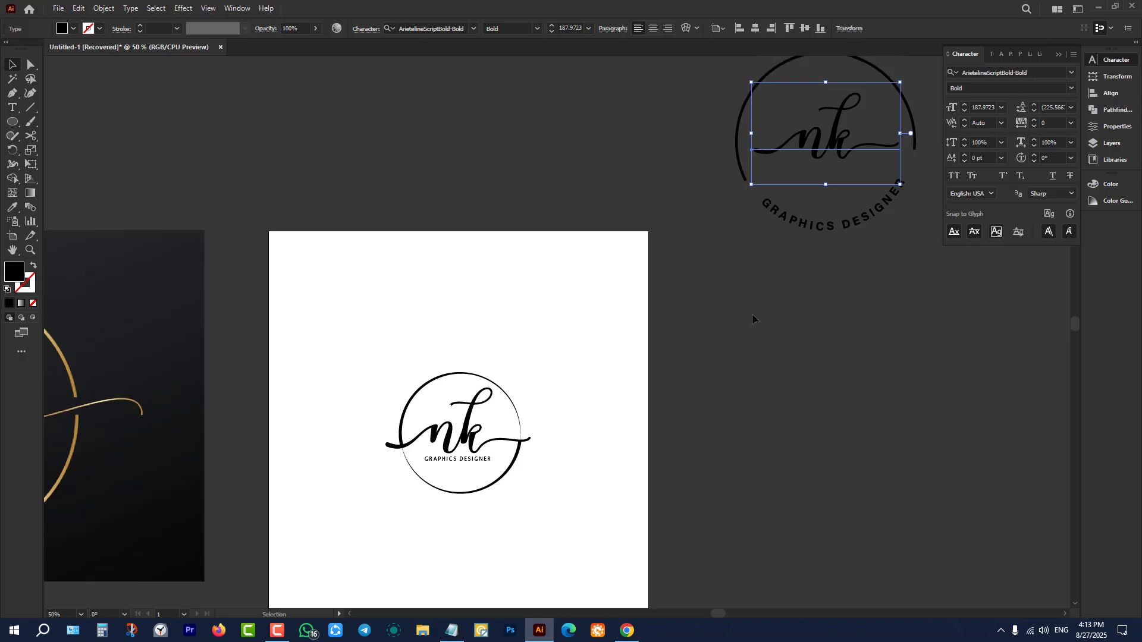
pyautogui.moveTo(786, 229); pyautogui.dragTo(403, 259)
pyautogui.scroll(3, 497, 273)
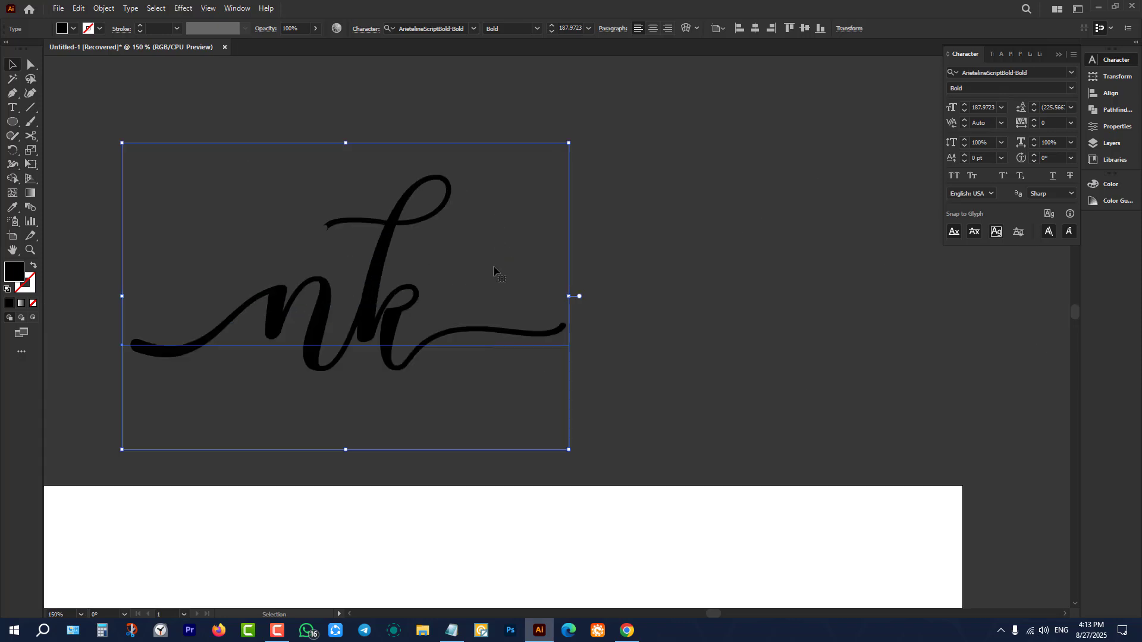
pyautogui.scroll(1, 480, 251)
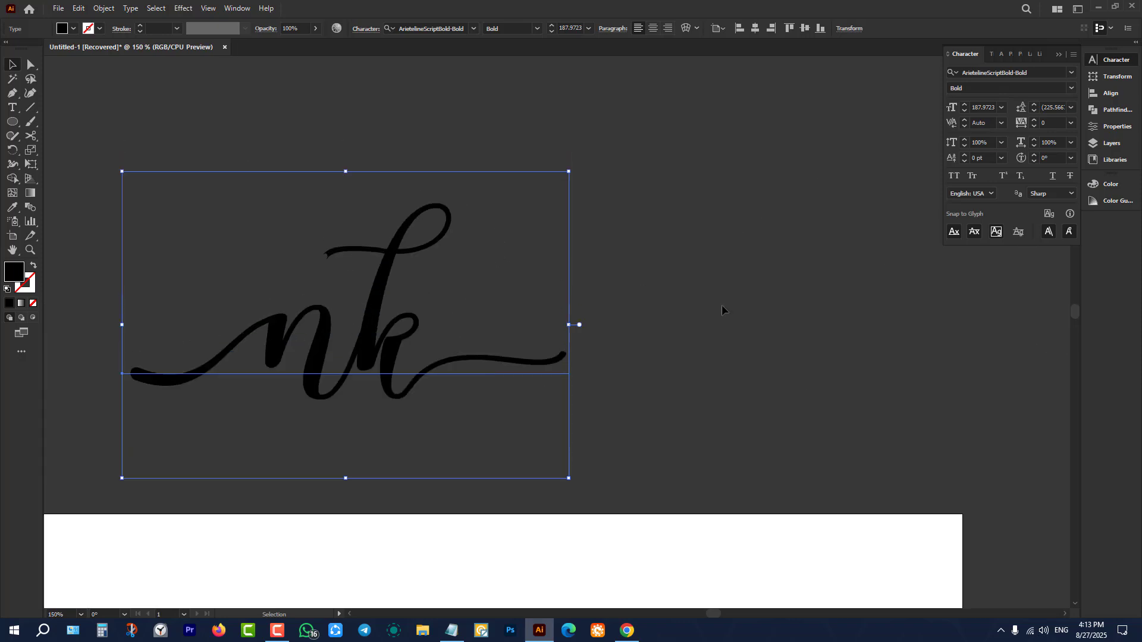
# - Change the font of the nk text above the artboard to Arturo Trial
pyautogui.click(437, 302)
pyautogui.click(429, 305)
pyautogui.click(1071, 72)
pyautogui.click(993, 256)
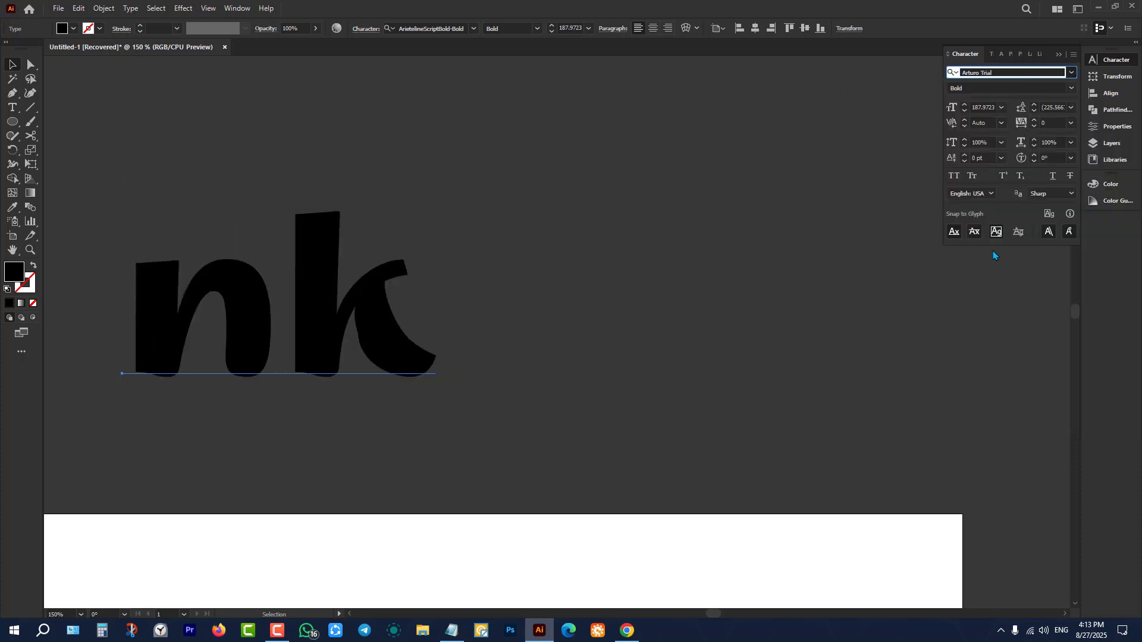
pyautogui.click(743, 355)
# - Set the font of the nk text above the artboard to ArietelineScriptBold-Bold
pyautogui.click(377, 311)
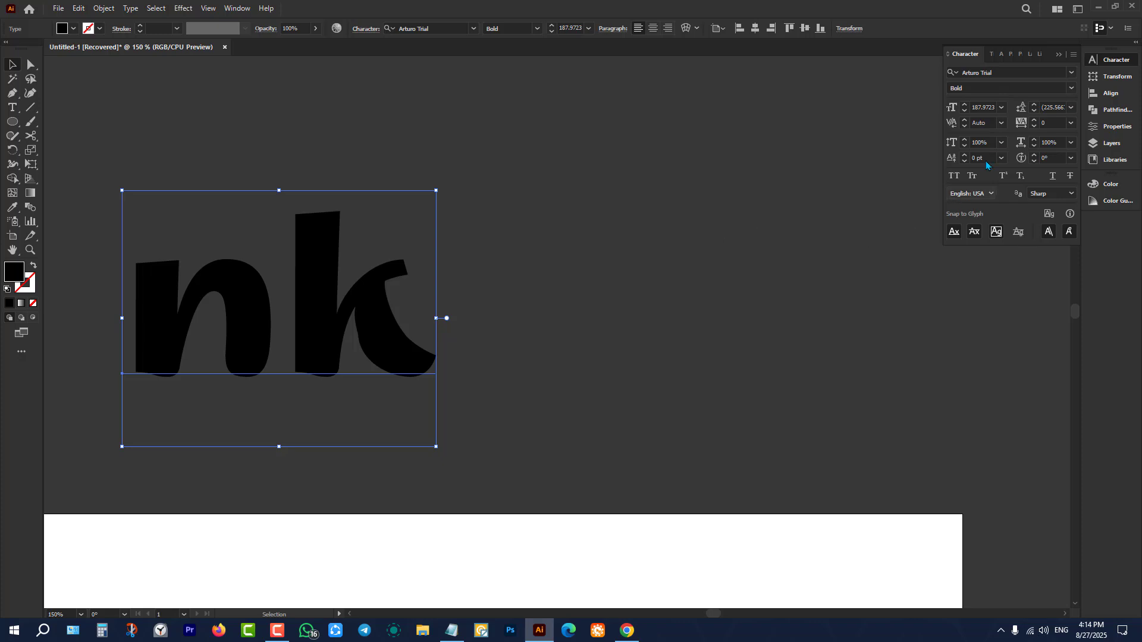
pyautogui.click(1036, 70)
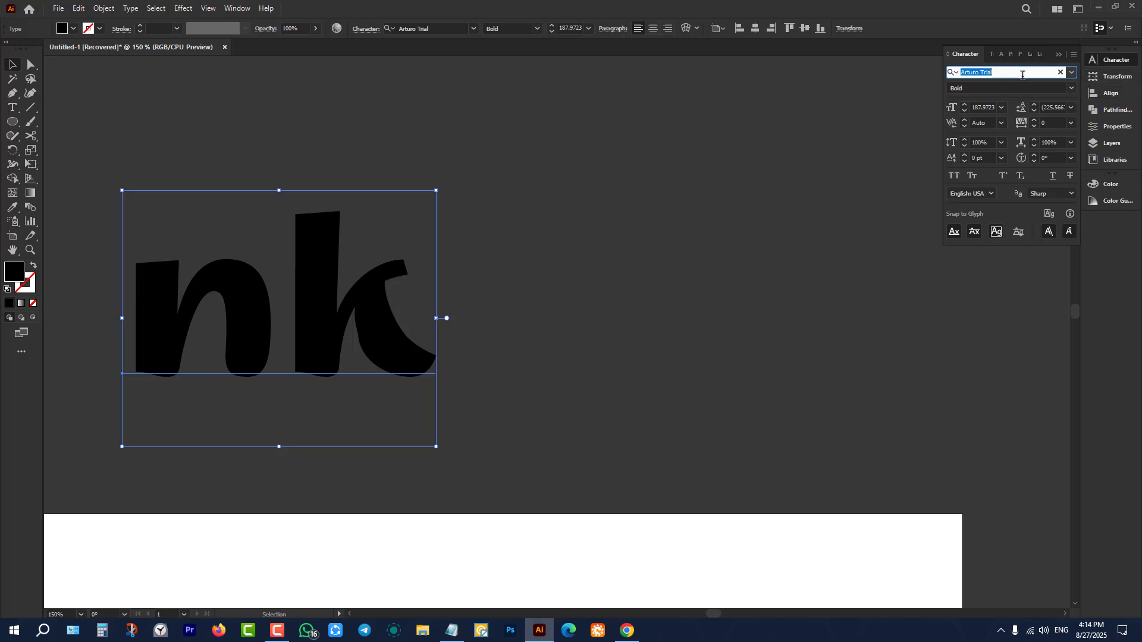
pyautogui.press('BackSpace')
pyautogui.write('ari')
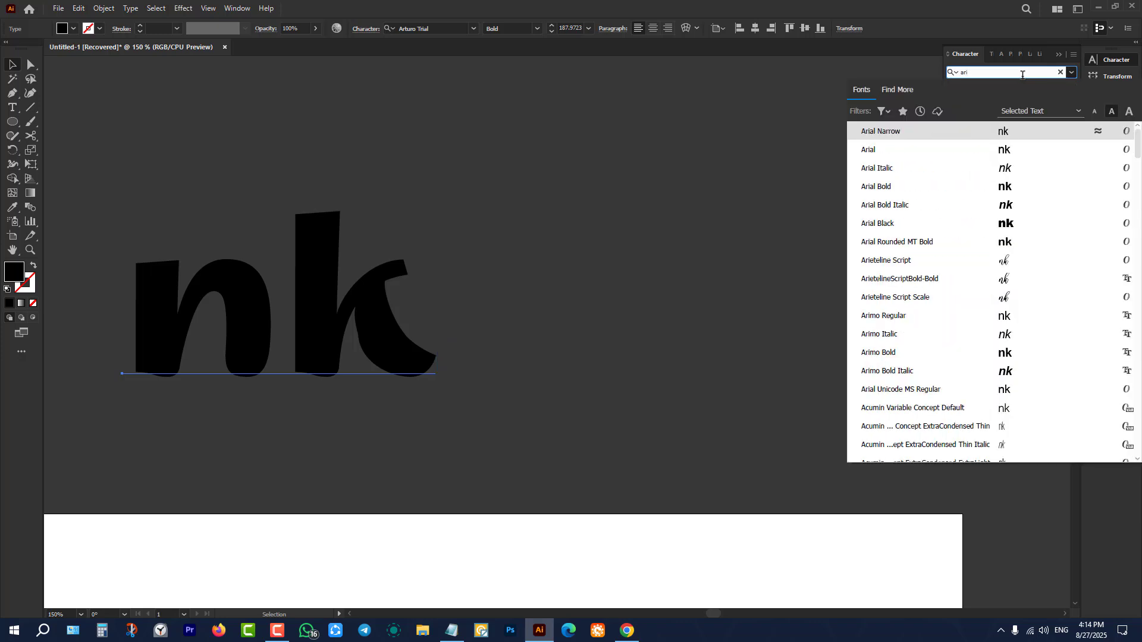
pyautogui.write('e')
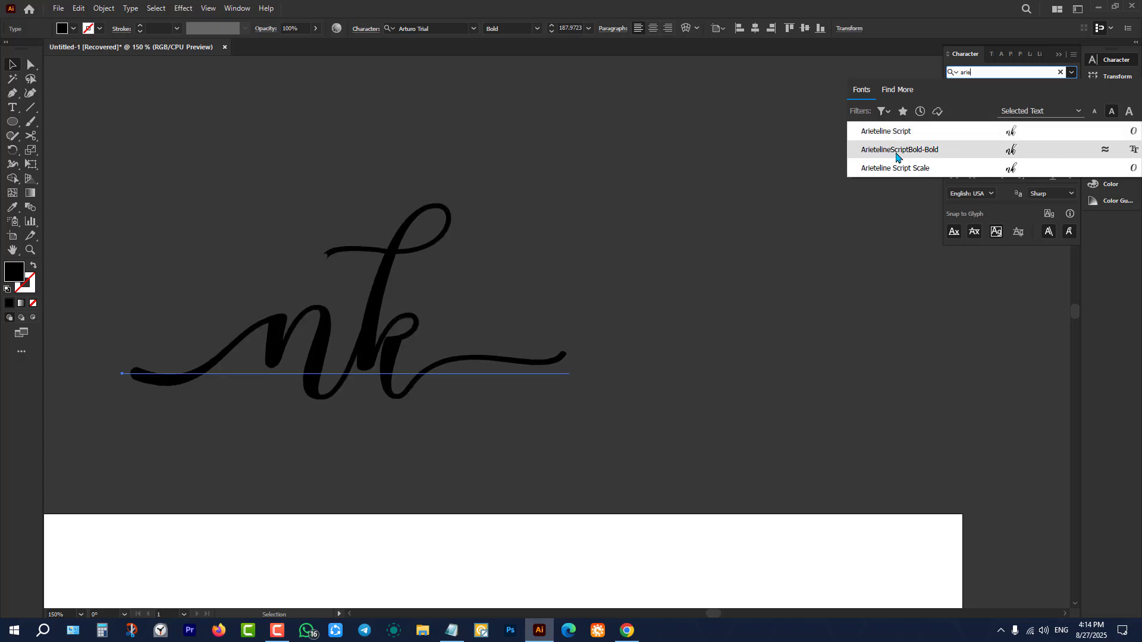
pyautogui.click(897, 155)
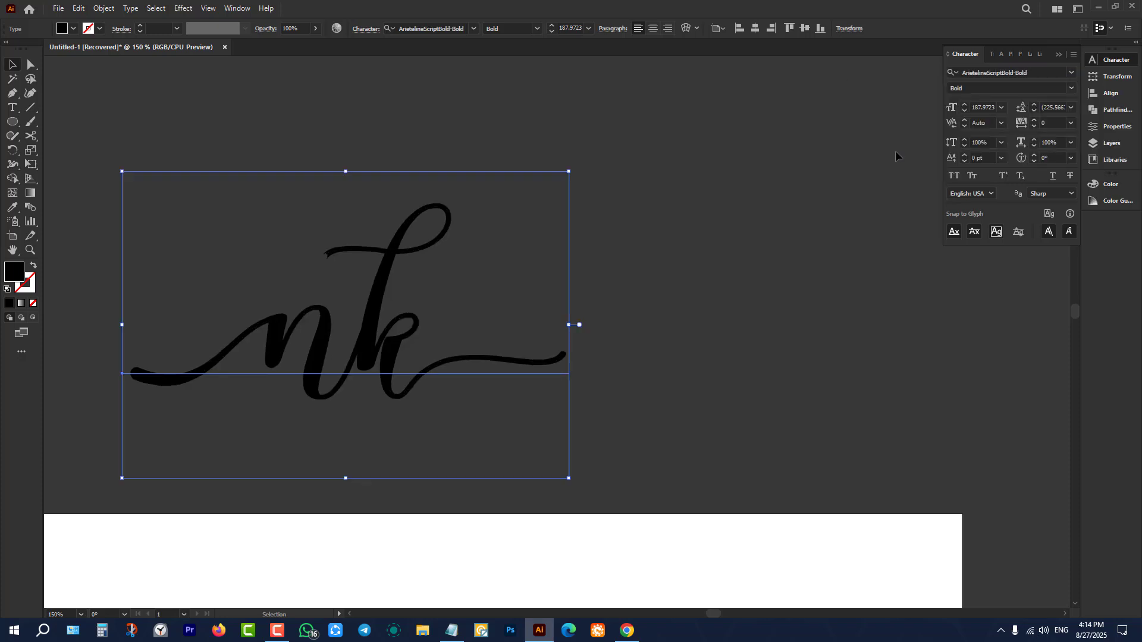
# - Examine the script nk text above the artboard and the finished nk circle logo with its GRAPHICS DESIGNER tagline
pyautogui.click(807, 218)
pyautogui.click(387, 376)
pyautogui.scroll(-1, 731, 247)
pyautogui.scroll(1, 732, 247)
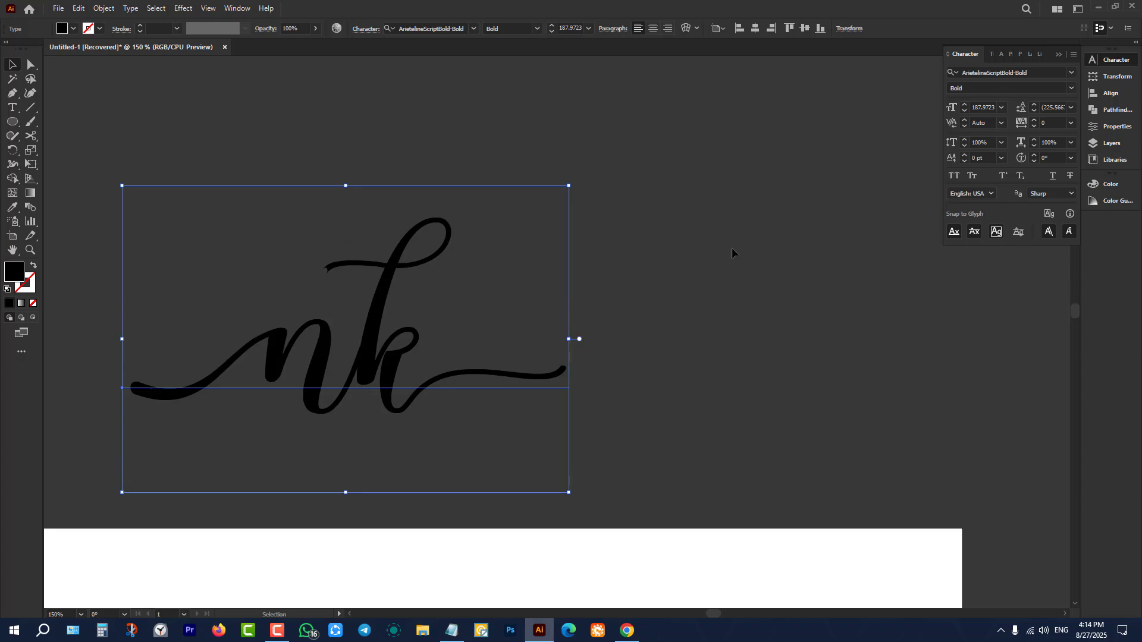
pyautogui.scroll(-2, 738, 246)
pyautogui.scroll(-3, 767, 250)
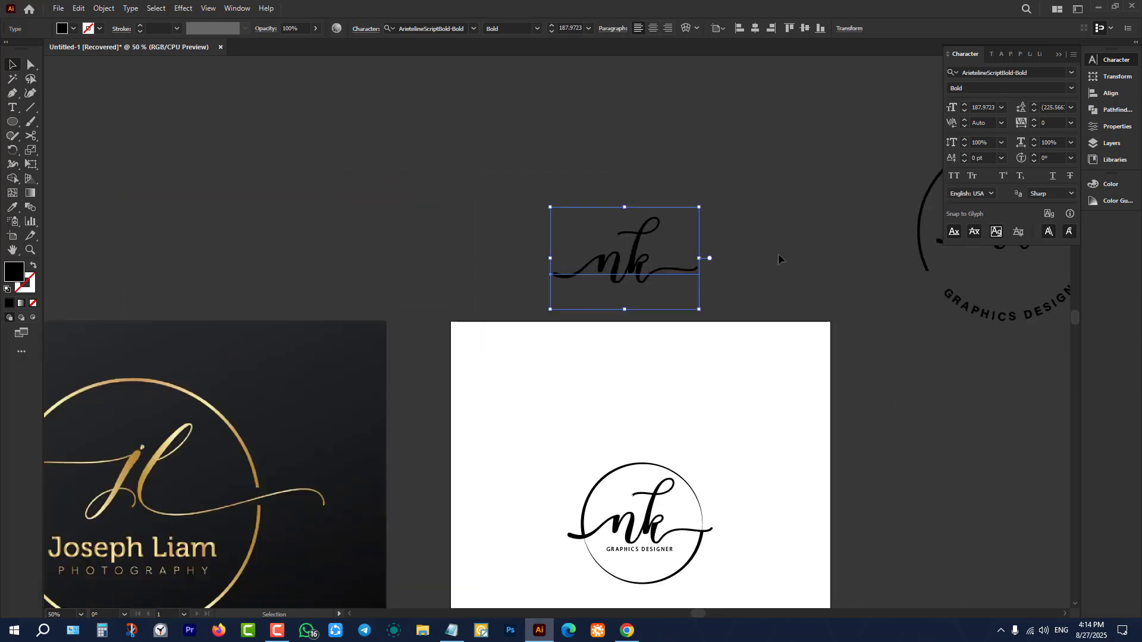
pyautogui.scroll(2, 774, 381)
pyautogui.scroll(1, 653, 342)
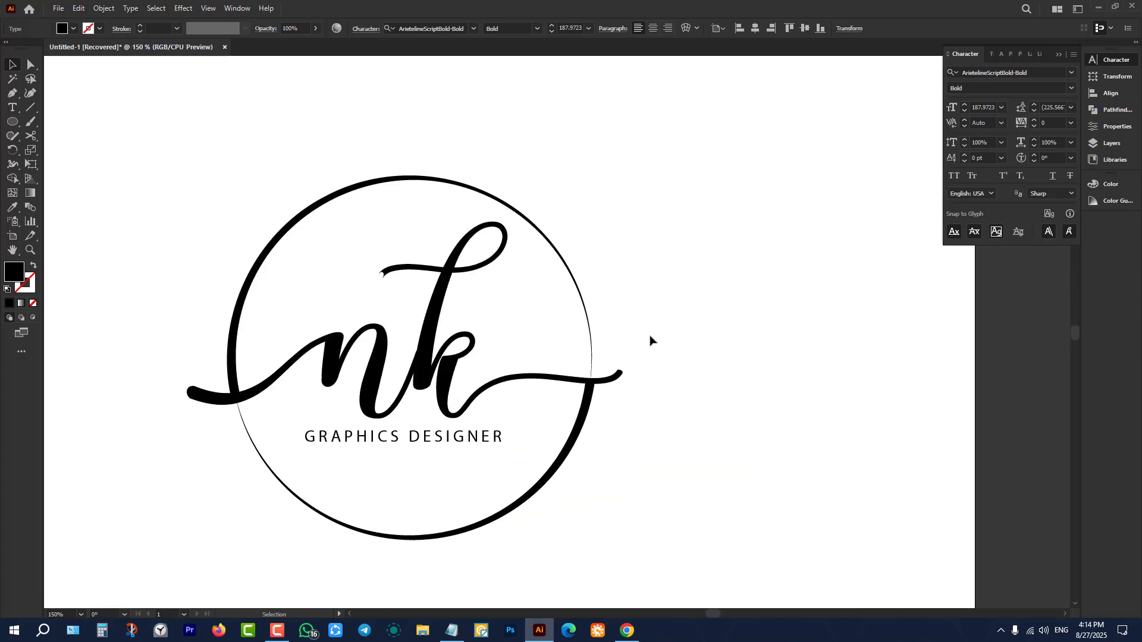
pyautogui.click(650, 340)
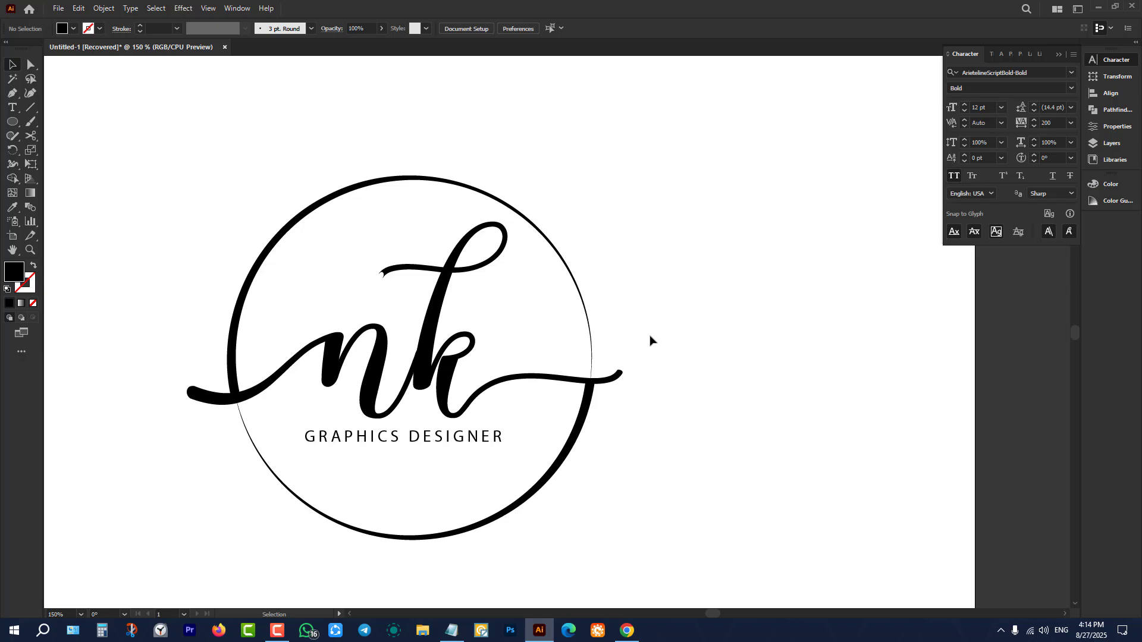
pyautogui.scroll(-1, 619, 327)
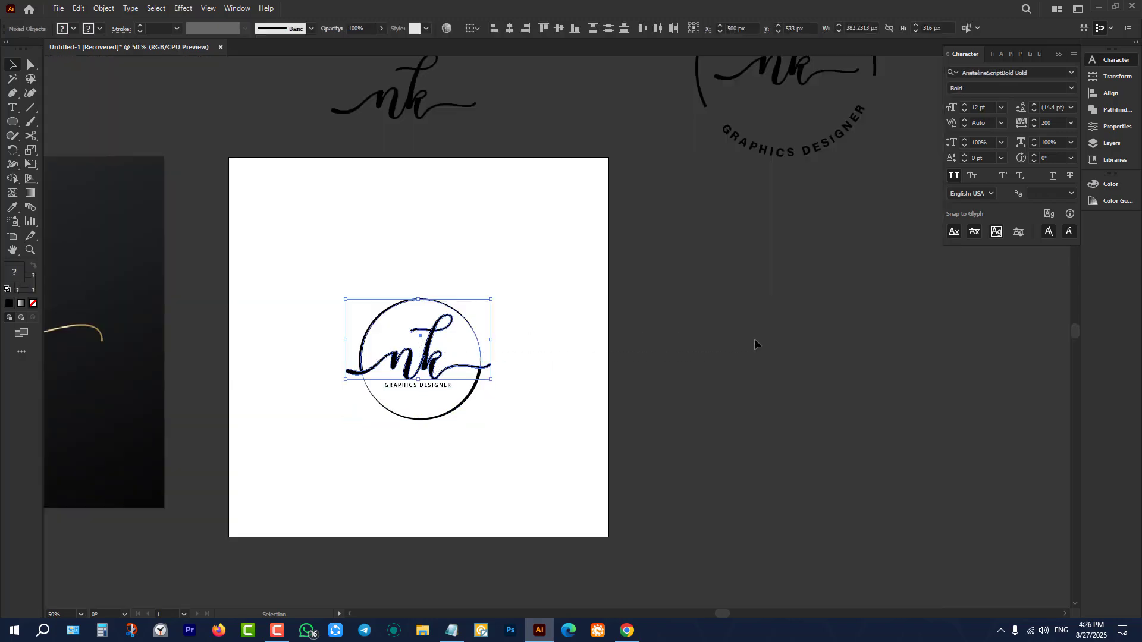
# - Move the complete nk circle logo with its tagline off the artboard, below the earlier circle logo
pyautogui.click(477, 309)
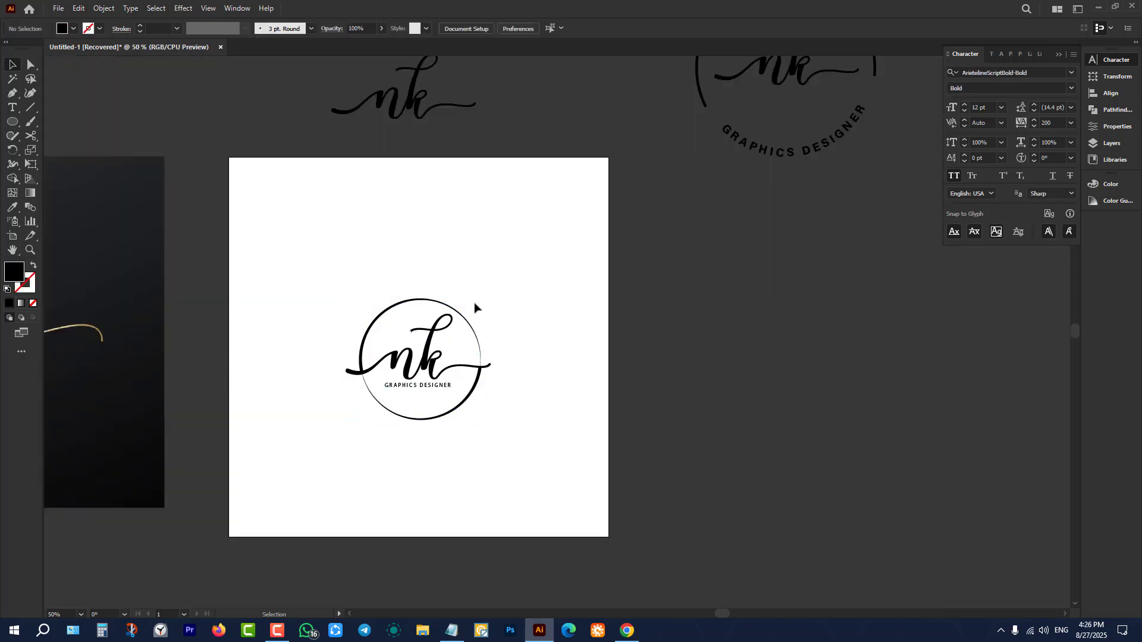
pyautogui.moveTo(341, 278); pyautogui.dragTo(566, 477)
pyautogui.moveTo(429, 363); pyautogui.dragTo(775, 313)
pyautogui.click(620, 430)
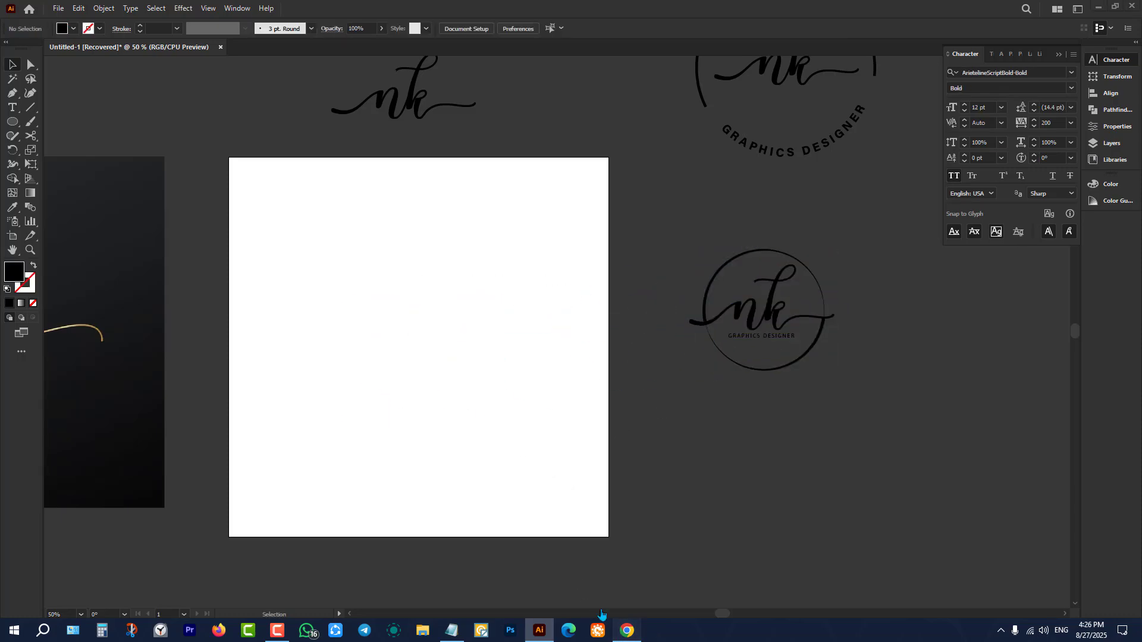
# - Switch to Chrome and browse the YouTube results for "signature logo in illustrator" for further logo references
pyautogui.click(627, 630)
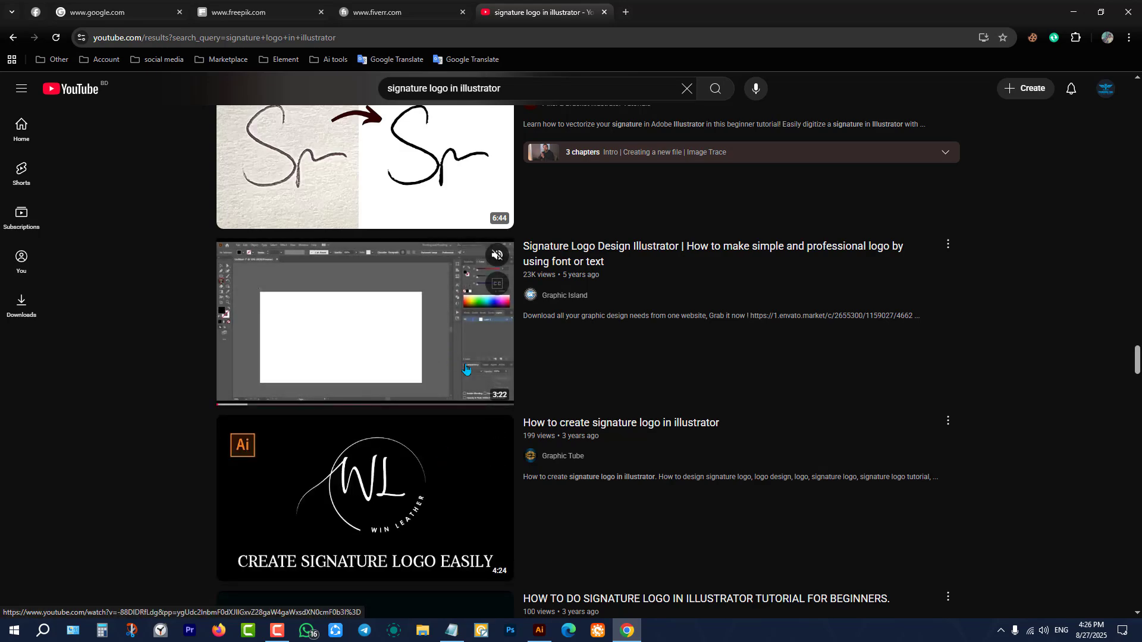
pyautogui.scroll(-6, 608, 447)
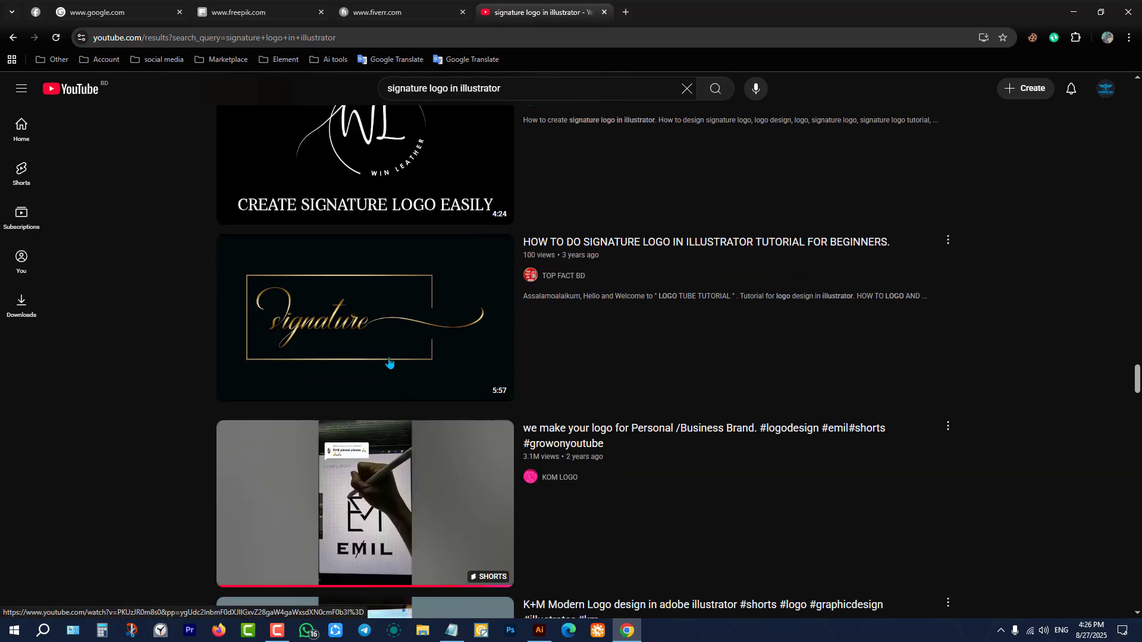
pyautogui.moveTo(354, 466)
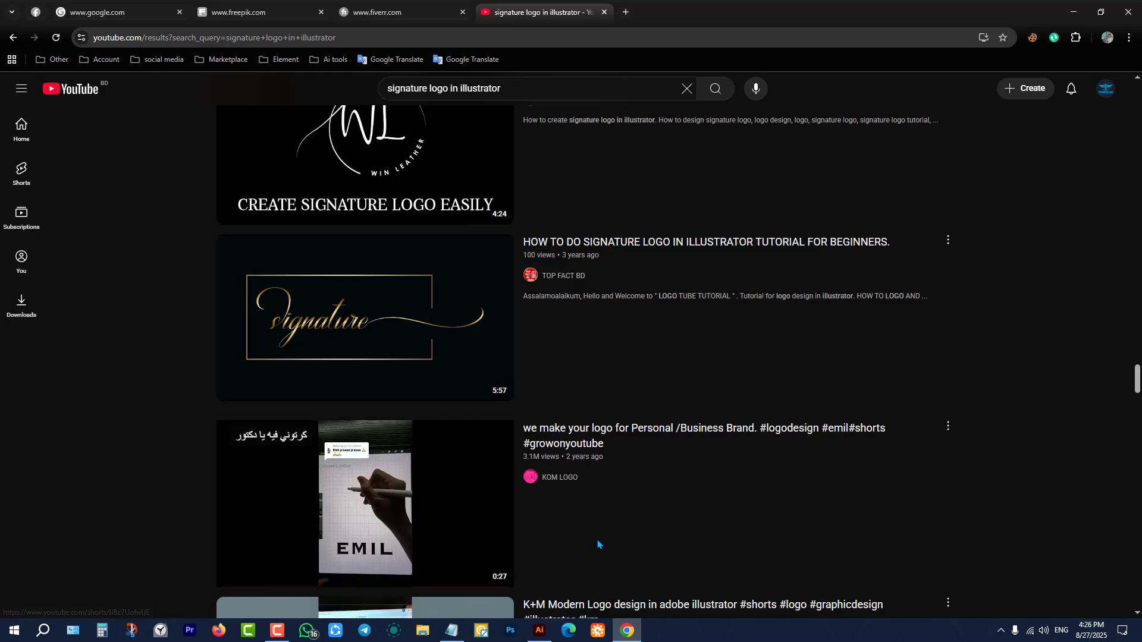
pyautogui.scroll(-8, 673, 436)
pyautogui.scroll(-9, 673, 436)
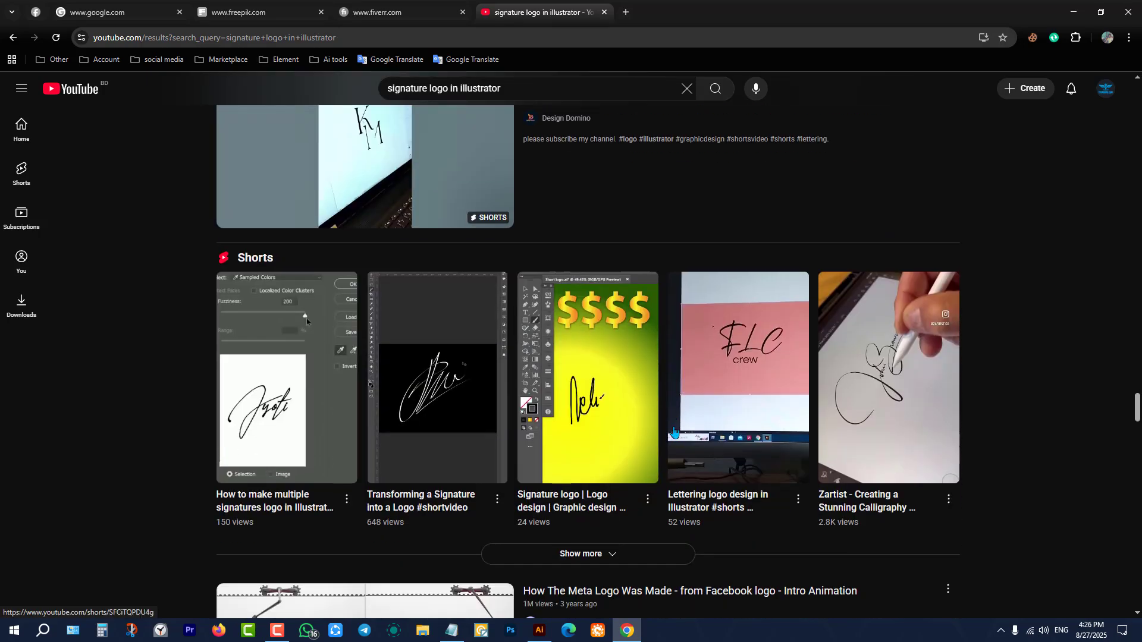
pyautogui.scroll(-6, 651, 453)
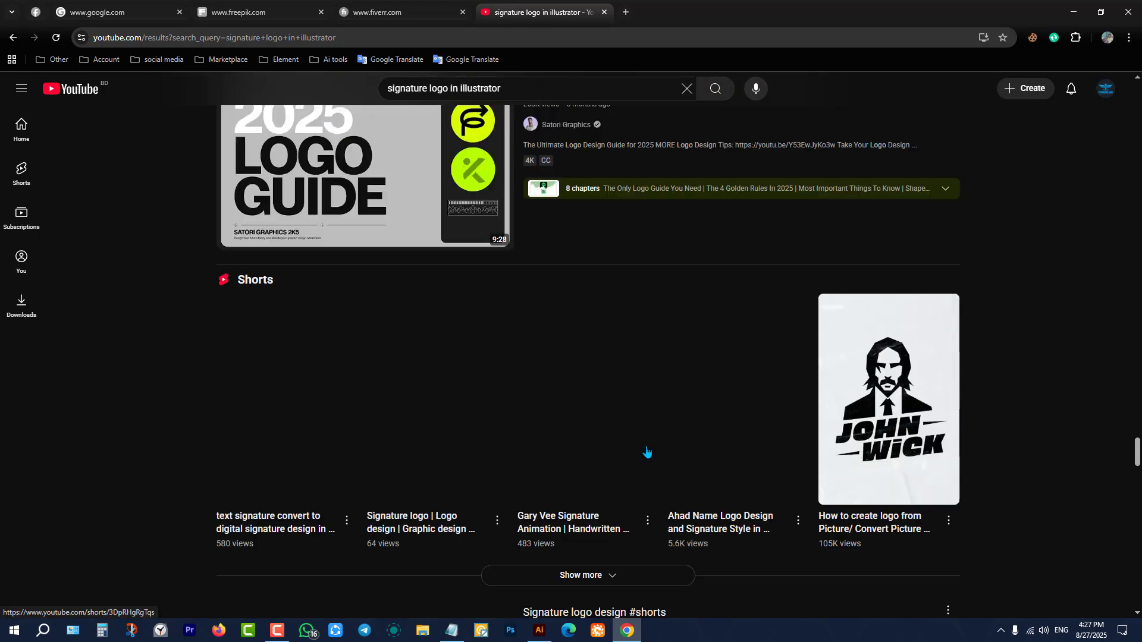
pyautogui.scroll(8, 648, 451)
pyautogui.scroll(-11, 643, 449)
pyautogui.scroll(-6, 643, 448)
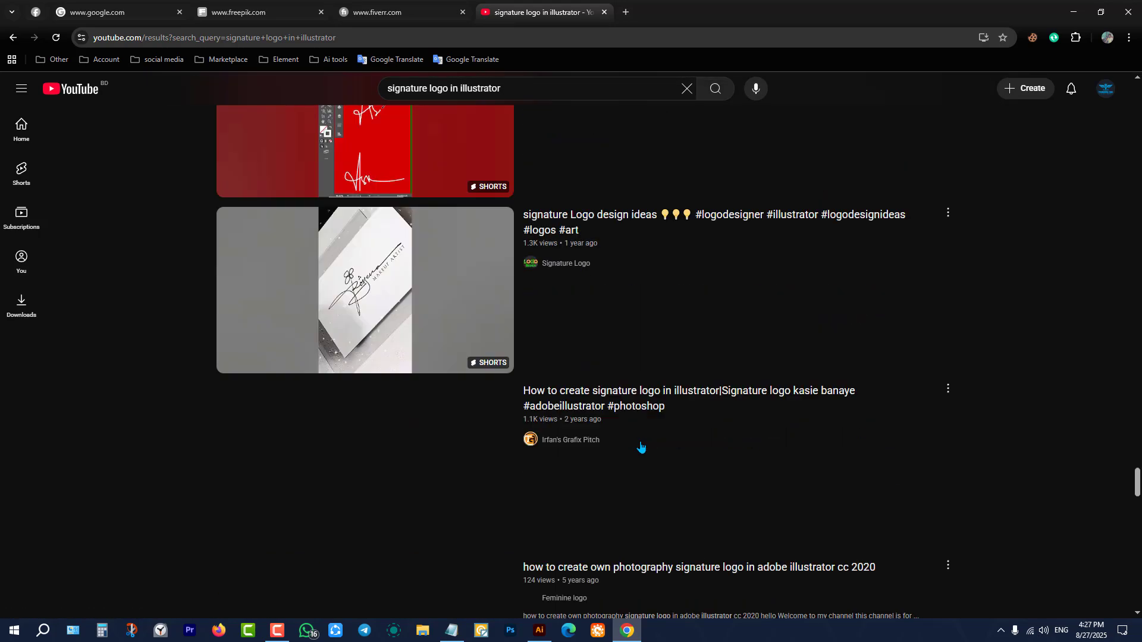
pyautogui.scroll(-11, 623, 396)
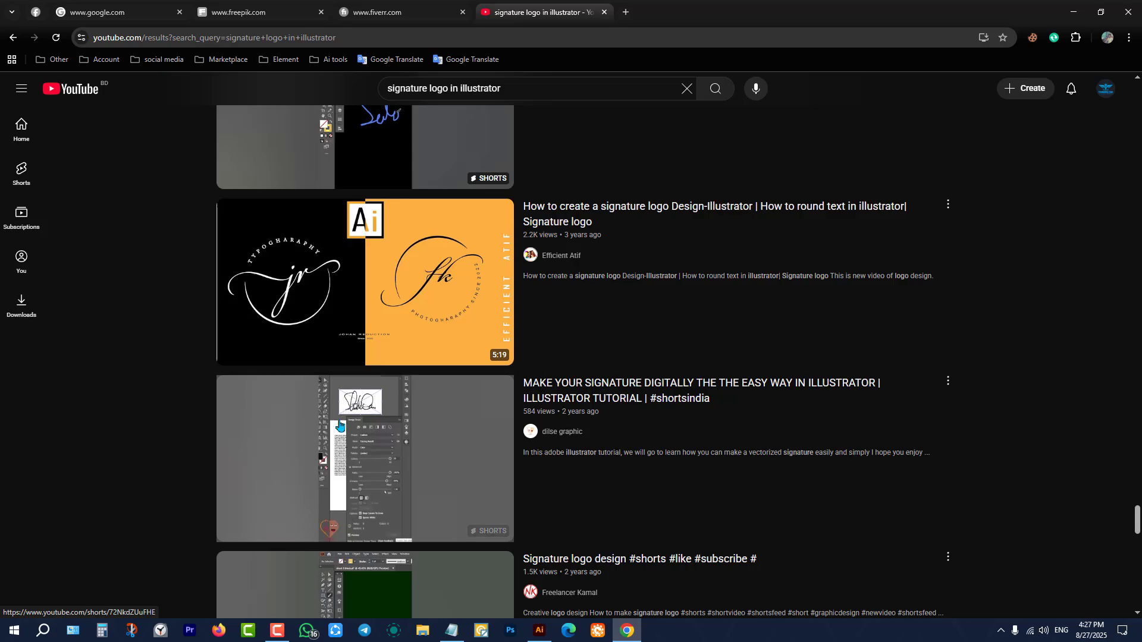
pyautogui.scroll(-6, 339, 426)
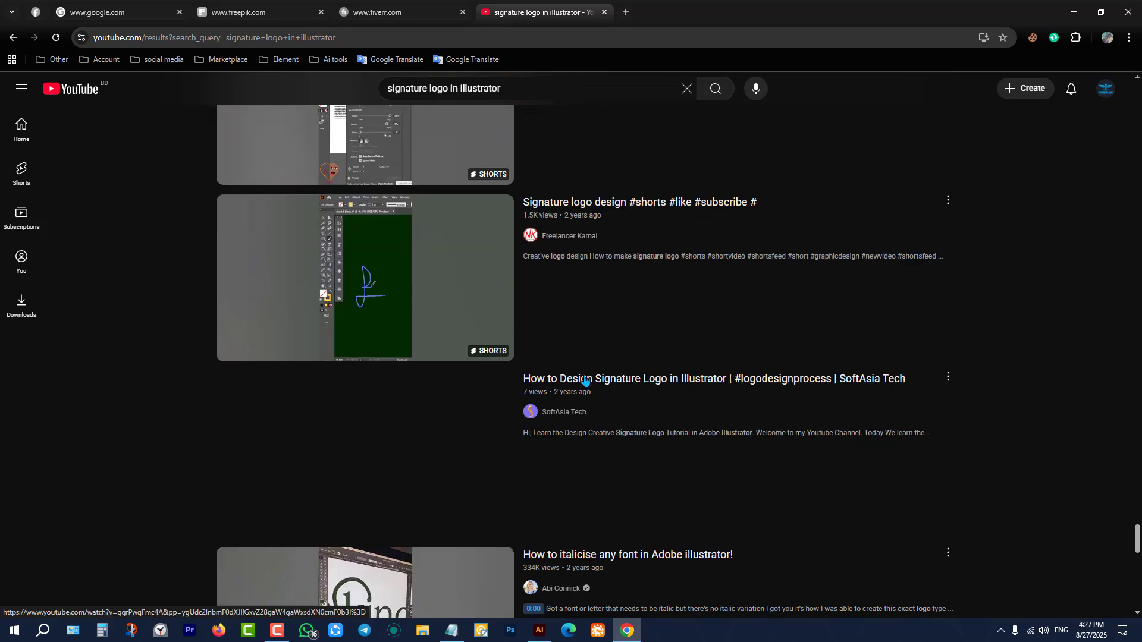
pyautogui.scroll(-6, 586, 381)
pyautogui.scroll(3, 585, 378)
pyautogui.scroll(-9, 580, 377)
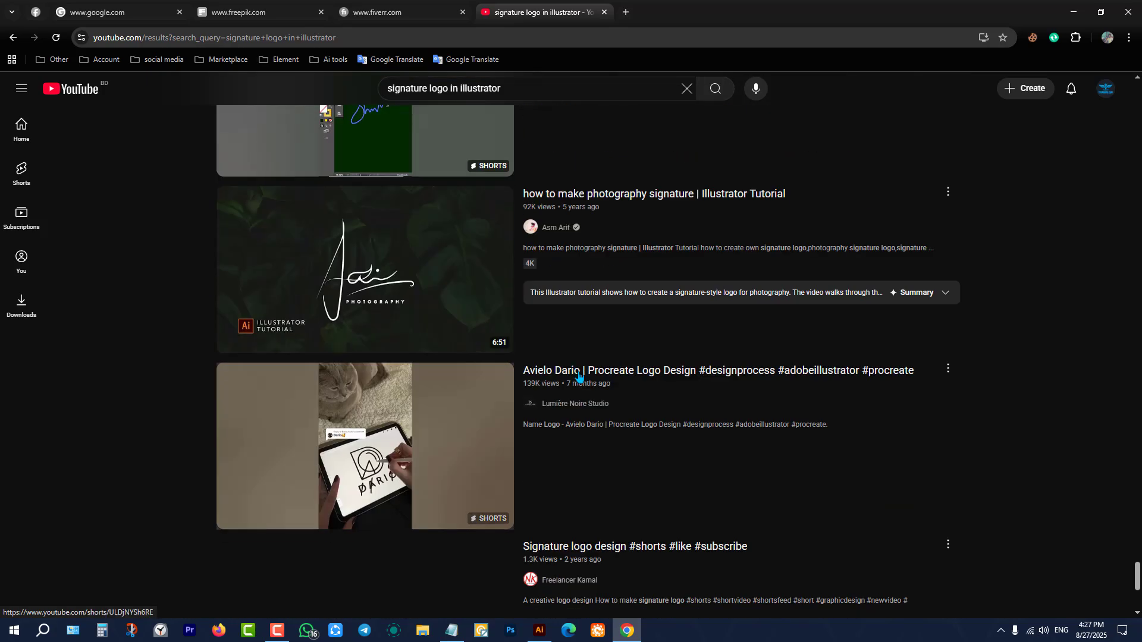
pyautogui.scroll(-5, 578, 376)
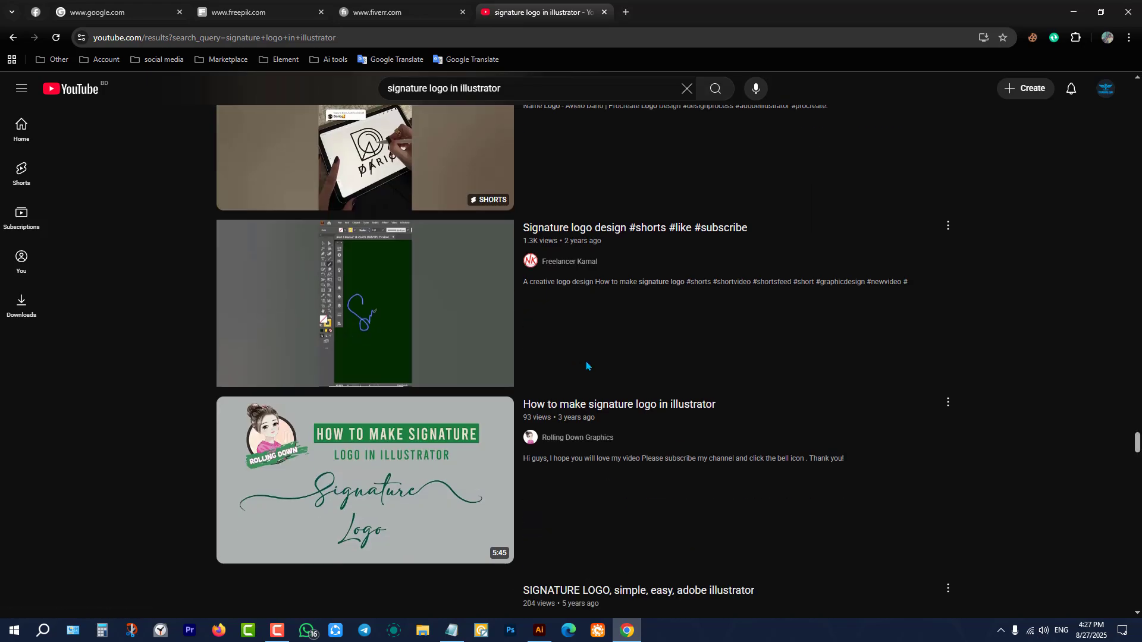
pyautogui.scroll(20, 586, 365)
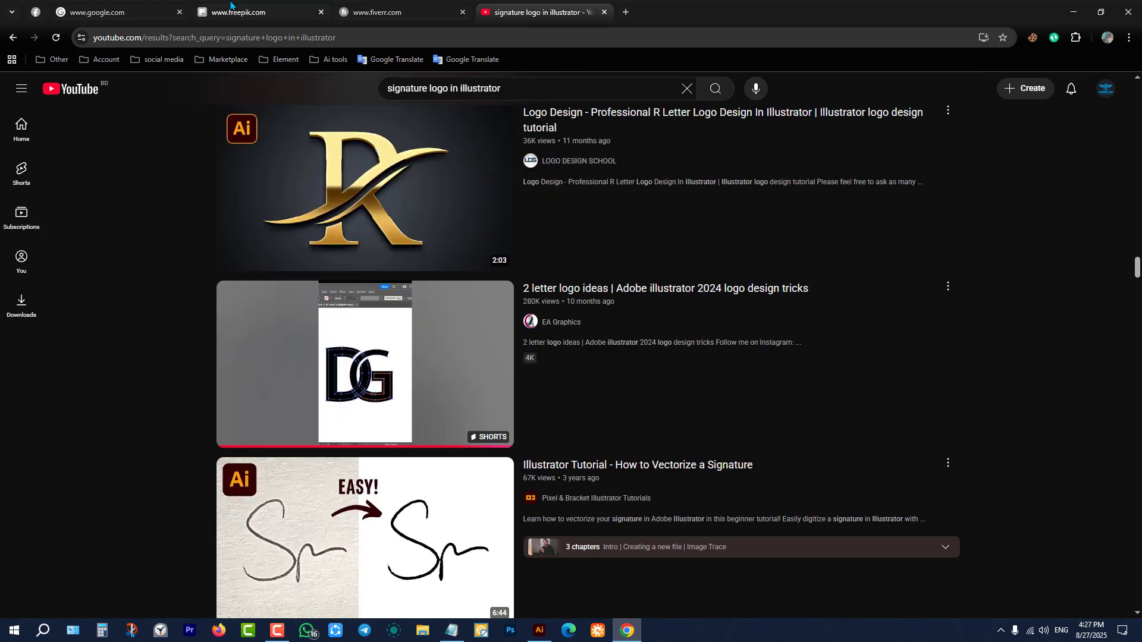
# - Check the other open browser pages and browse the Google image results for "signature logo"
pyautogui.click(346, 5)
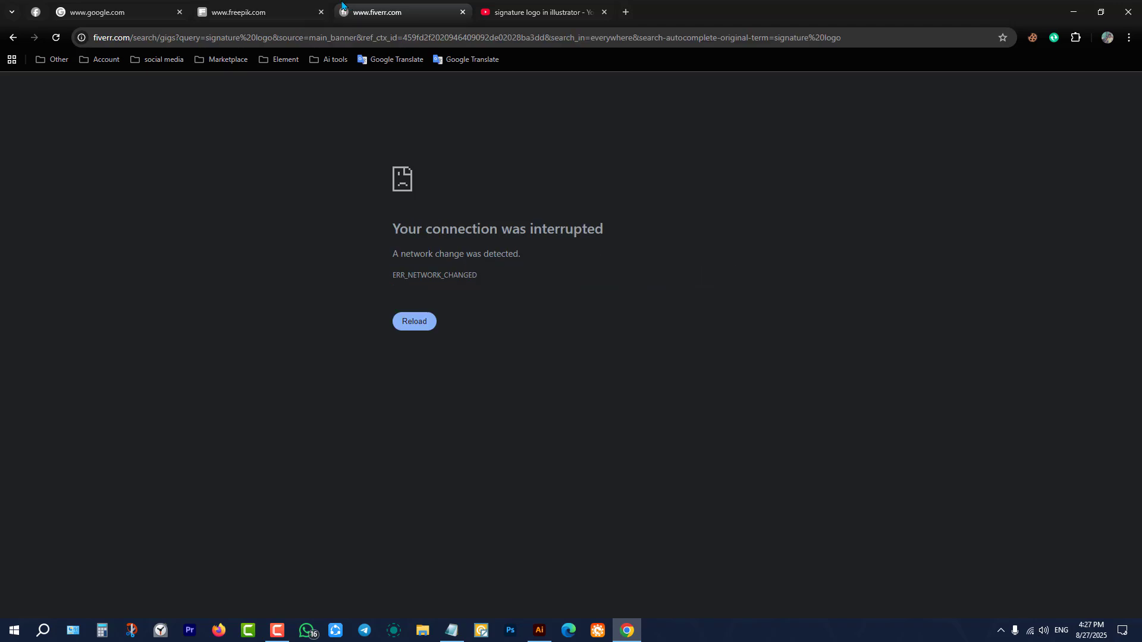
pyautogui.click(94, 5)
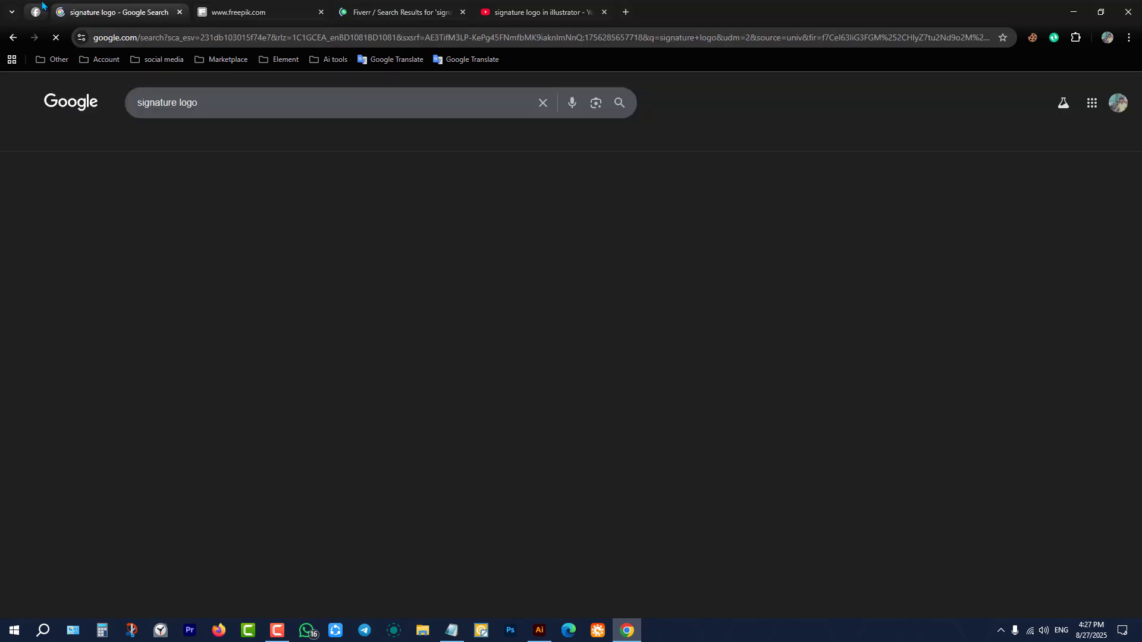
pyautogui.click(36, 11)
pyautogui.click(571, 11)
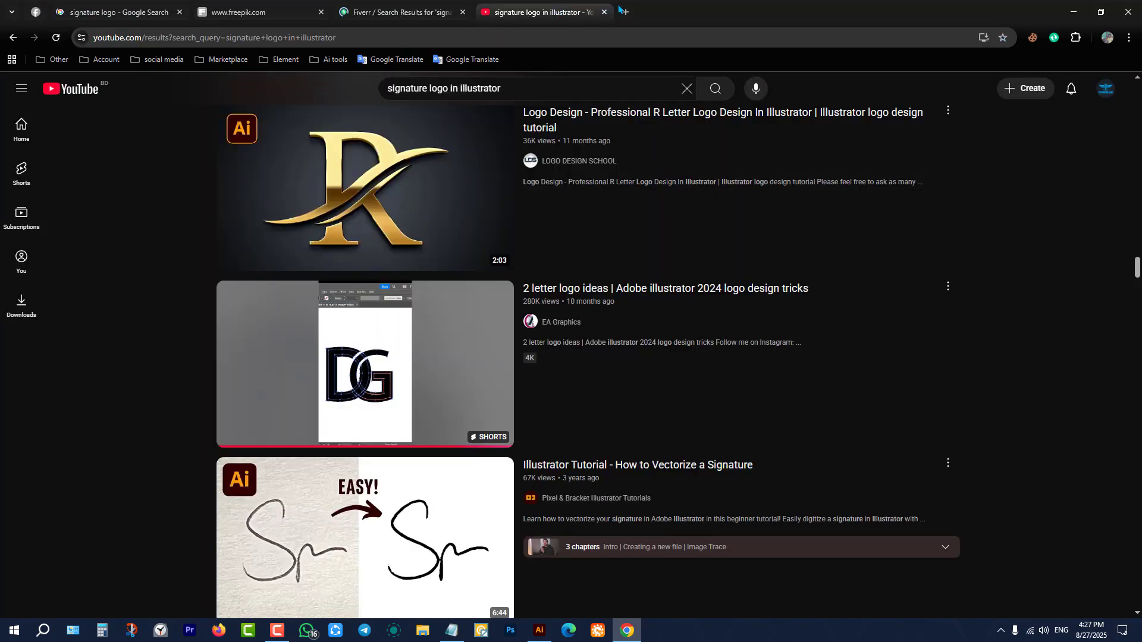
pyautogui.click(623, 11)
pyautogui.click(250, 12)
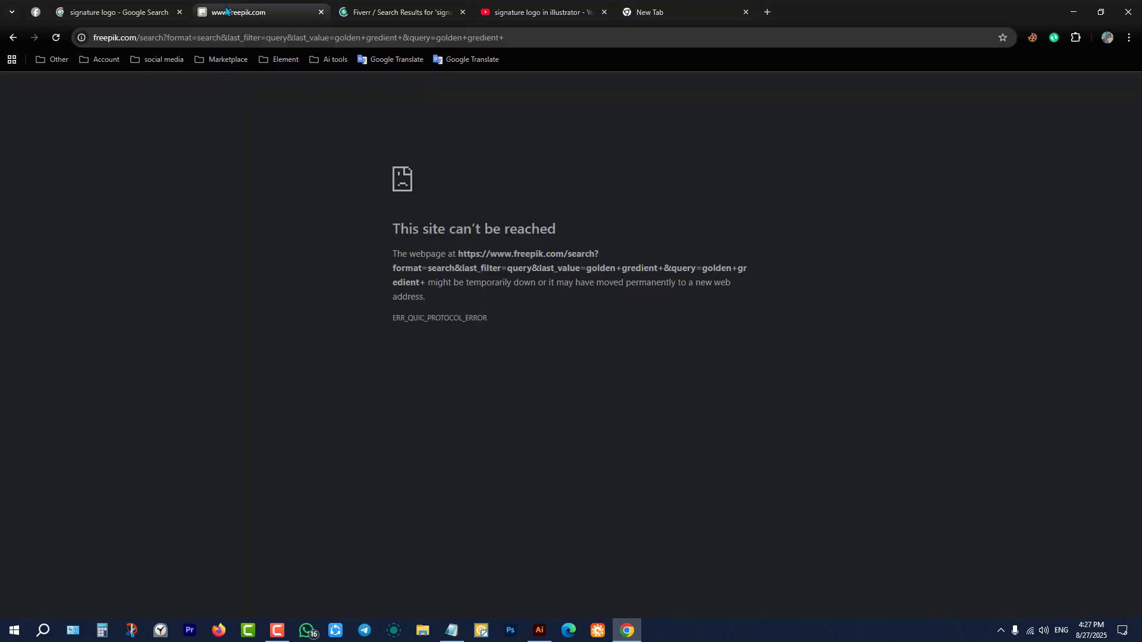
pyautogui.click(142, 13)
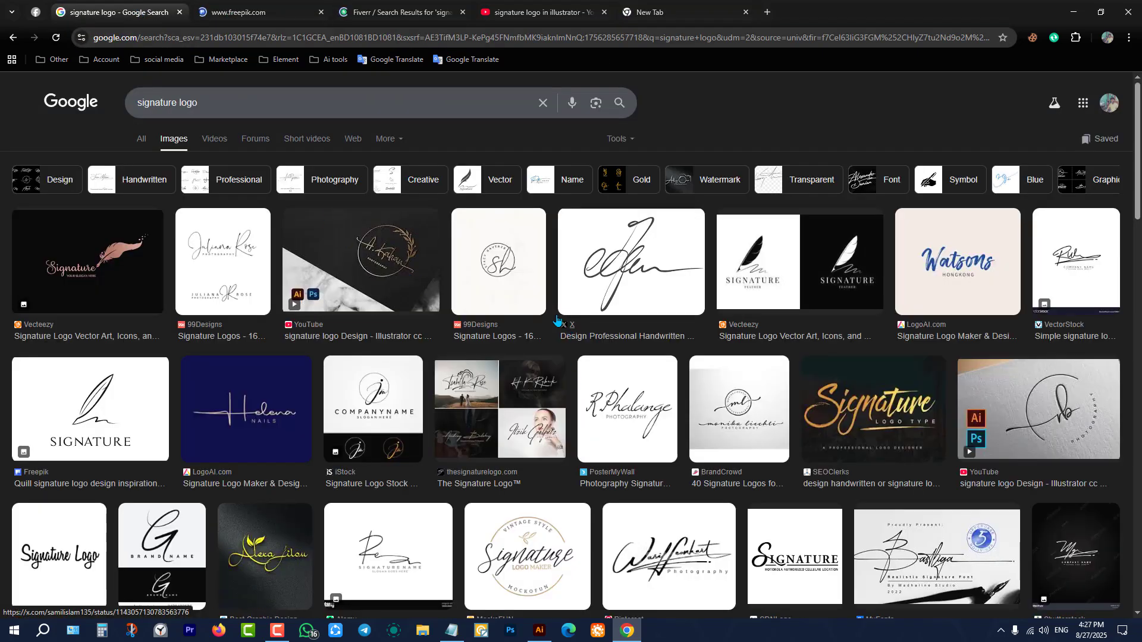
pyautogui.scroll(-3, 556, 322)
pyautogui.scroll(-3, 322, 308)
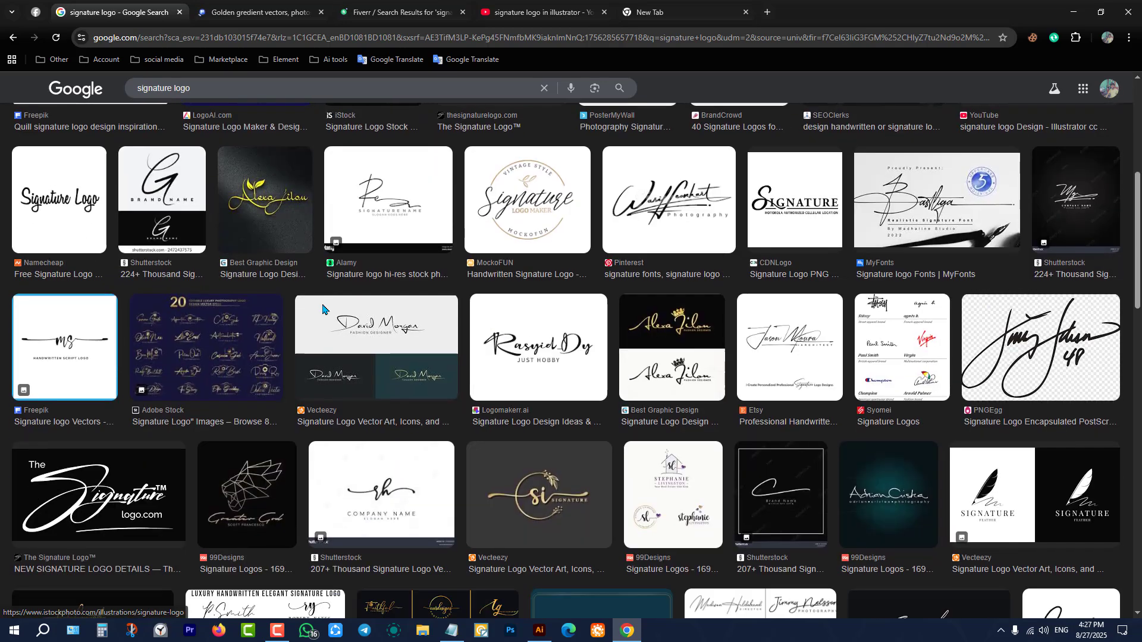
# - Open the MockoFUN Handwritten Signature Logo image from the results and copy it
pyautogui.click(489, 210)
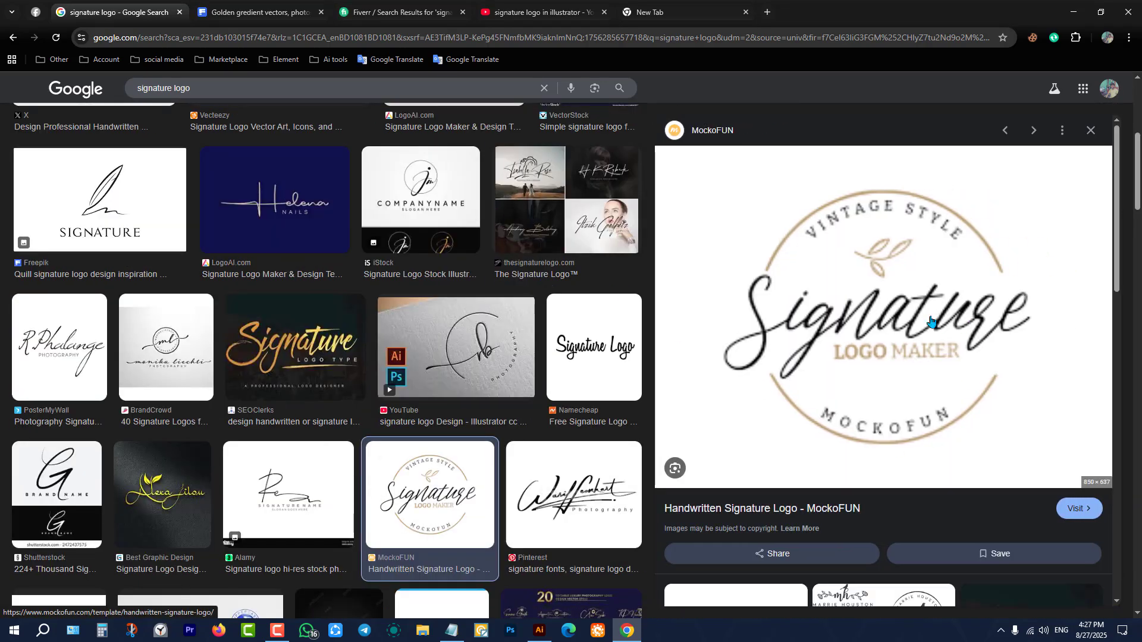
pyautogui.scroll(-5, 931, 323)
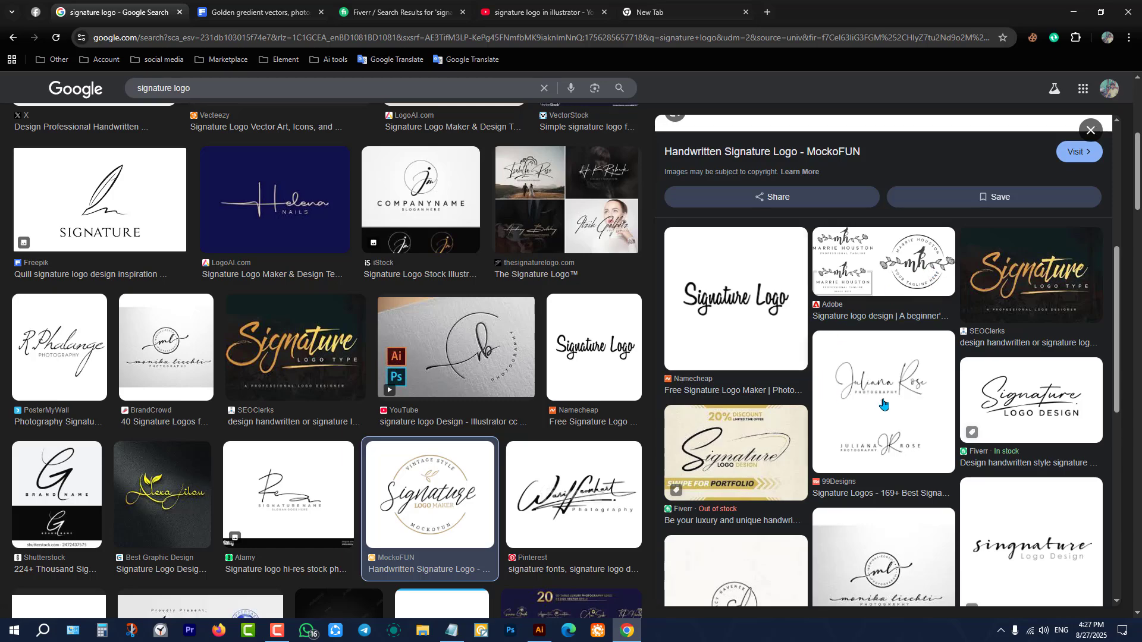
pyautogui.scroll(-5, 883, 404)
pyautogui.scroll(10, 870, 369)
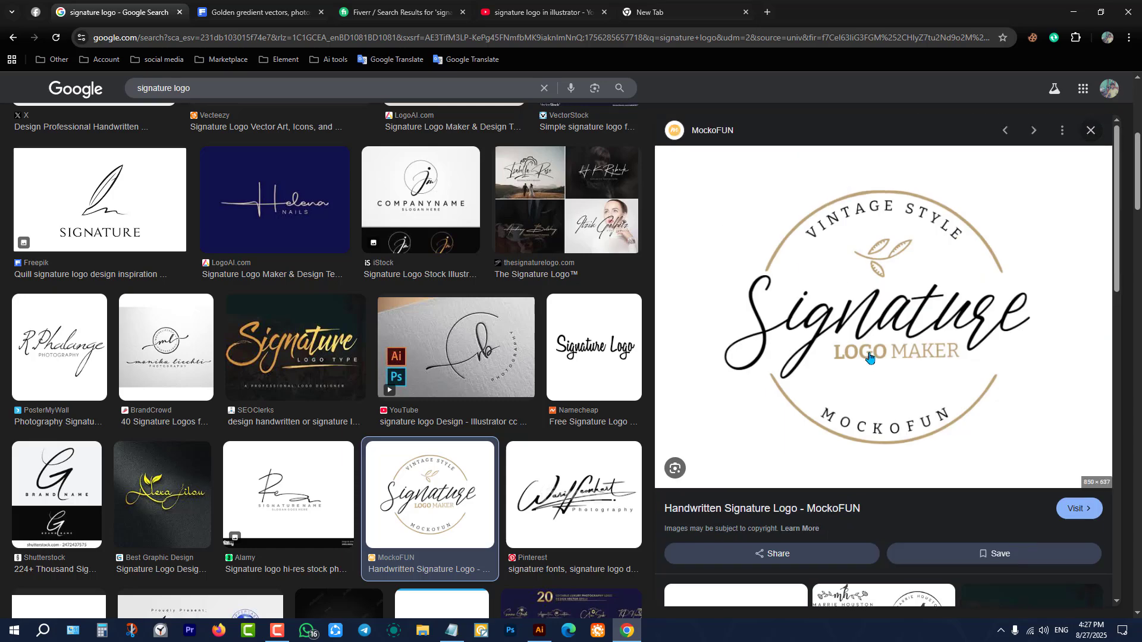
pyautogui.rightClick(867, 292)
pyautogui.click(928, 468)
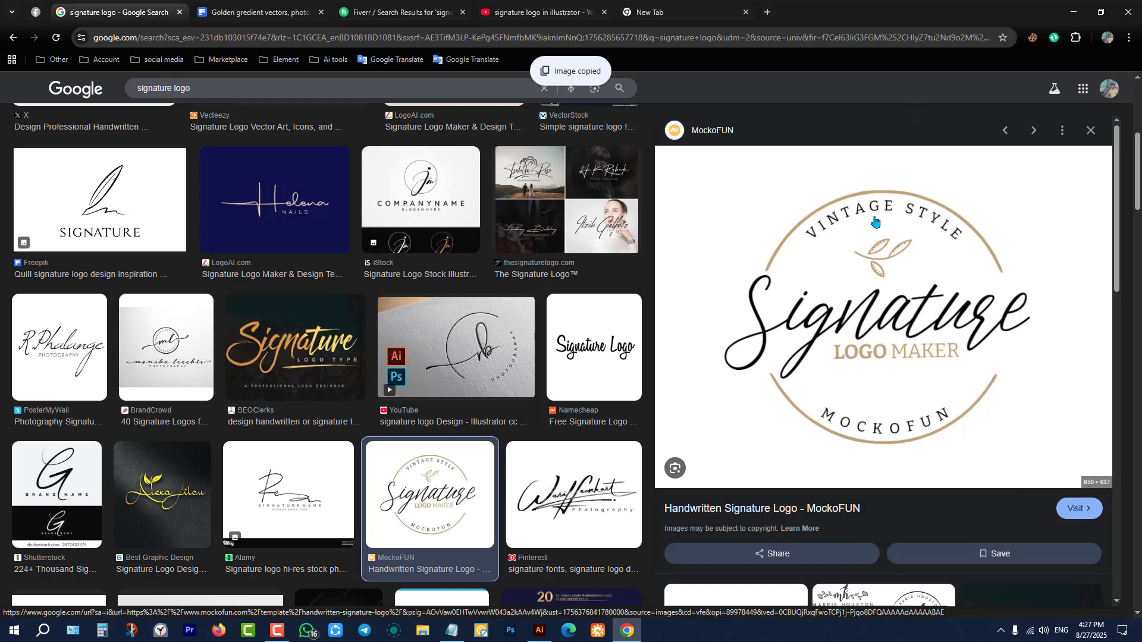
# - Return to Illustrator, paste the copied MockoFUN logo image, and place it to the left of the empty artboard
pyautogui.click(1073, 12)
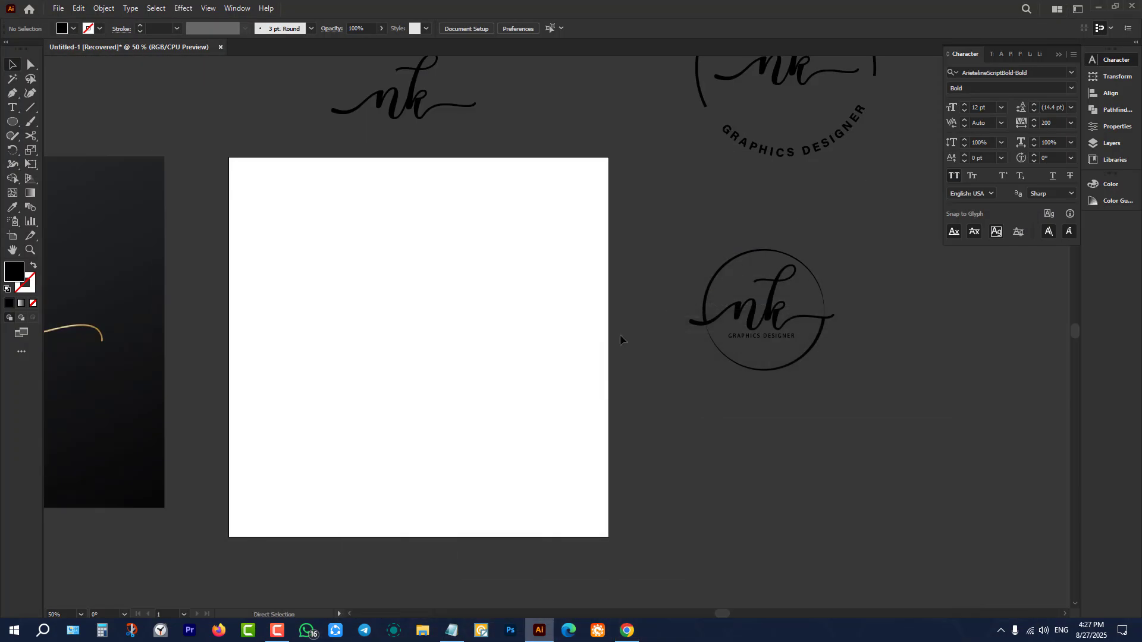
pyautogui.hotkey('ctrl', 'v')
pyautogui.scroll(-2, 627, 321)
pyautogui.moveTo(567, 322); pyautogui.dragTo(265, 311)
pyautogui.moveTo(383, 328)
pyautogui.mouseDown()
pyautogui.moveTo(437, 342)
pyautogui.moveTo(449, 326)
pyautogui.moveTo(358, 326)
pyautogui.mouseUp()
pyautogui.scroll(1, 468, 326)
pyautogui.click(467, 326)
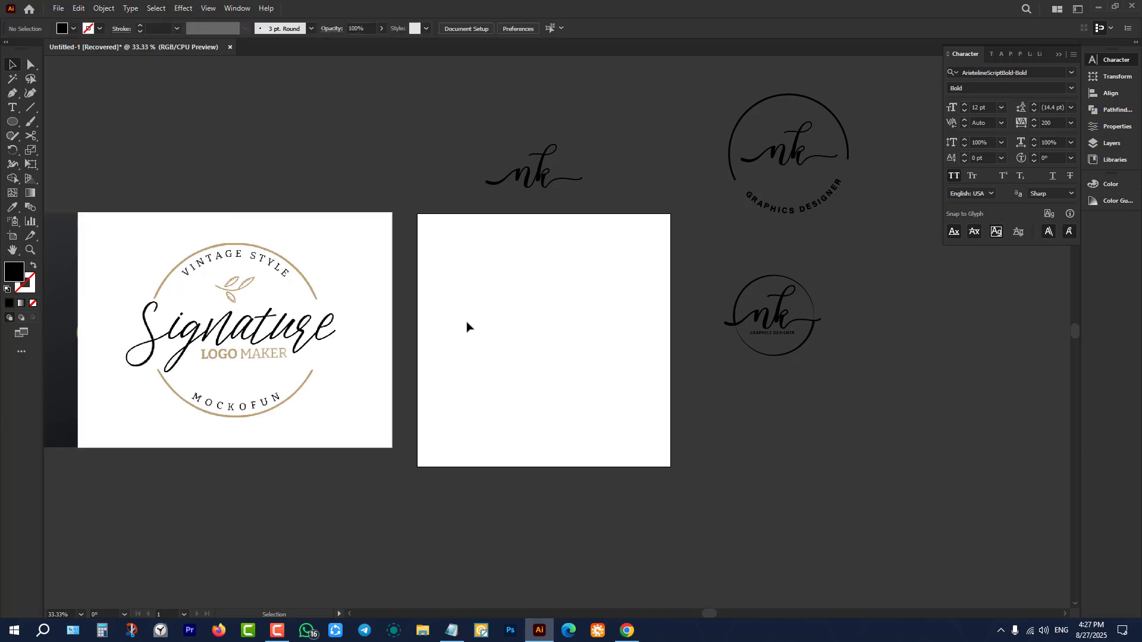
# - Fine-tune the position of the MockoFUN reference image beside the empty artboard
pyautogui.scroll(1, 467, 326)
pyautogui.moveTo(305, 316); pyautogui.dragTo(343, 317)
pyautogui.click(518, 328)
pyautogui.click(377, 319)
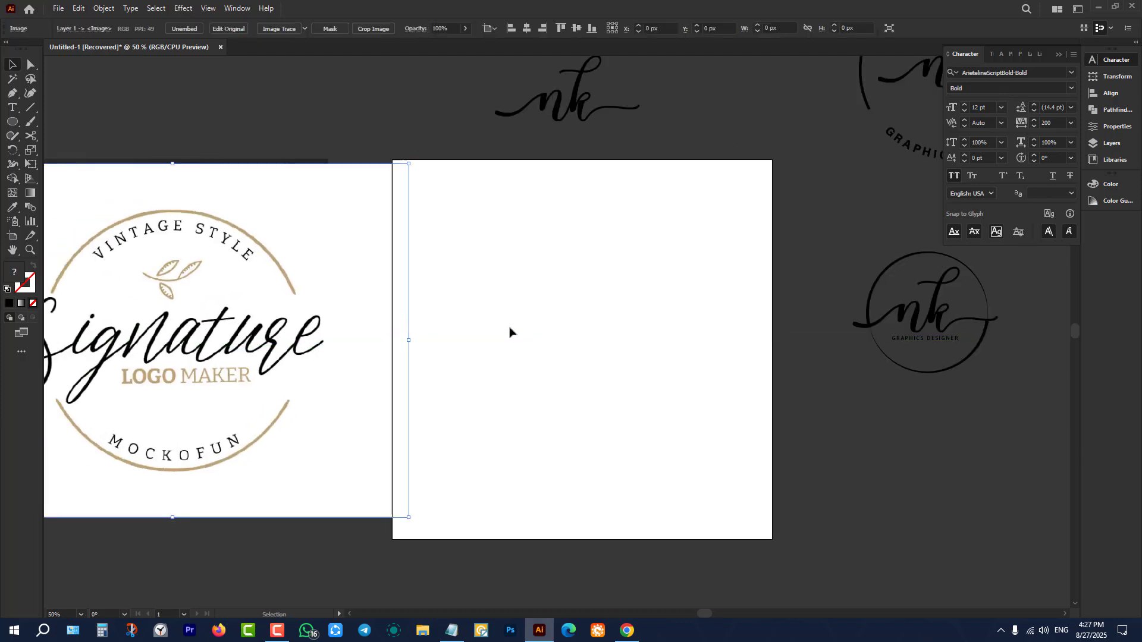
pyautogui.click(510, 329)
pyautogui.scroll(-1, 510, 329)
pyautogui.moveTo(399, 327); pyautogui.dragTo(365, 326)
pyautogui.click(476, 354)
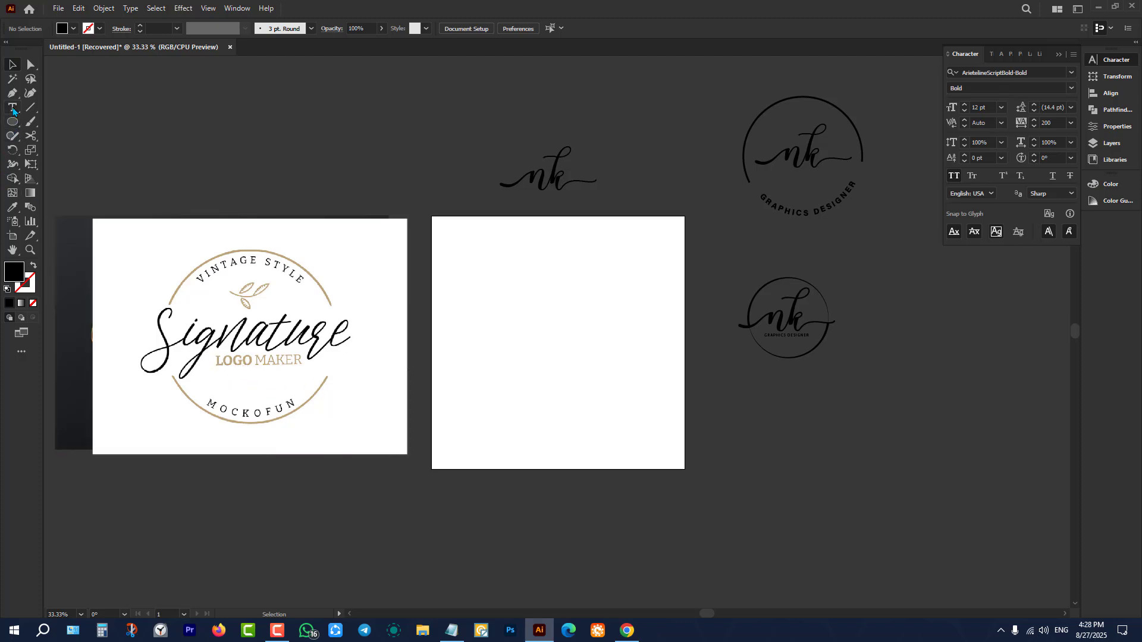
# - Add the text "signature" on the empty artboard and turn off All Caps for it
pyautogui.click(13, 109)
pyautogui.click(503, 341)
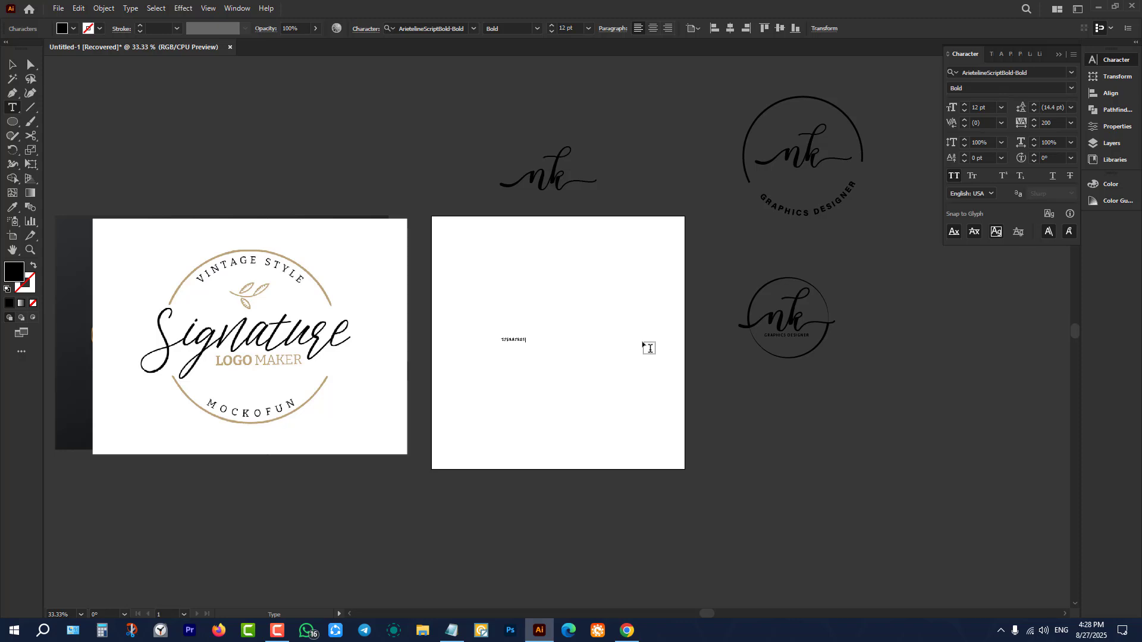
pyautogui.press('Escape')
pyautogui.hotkey('ctrl', '1')
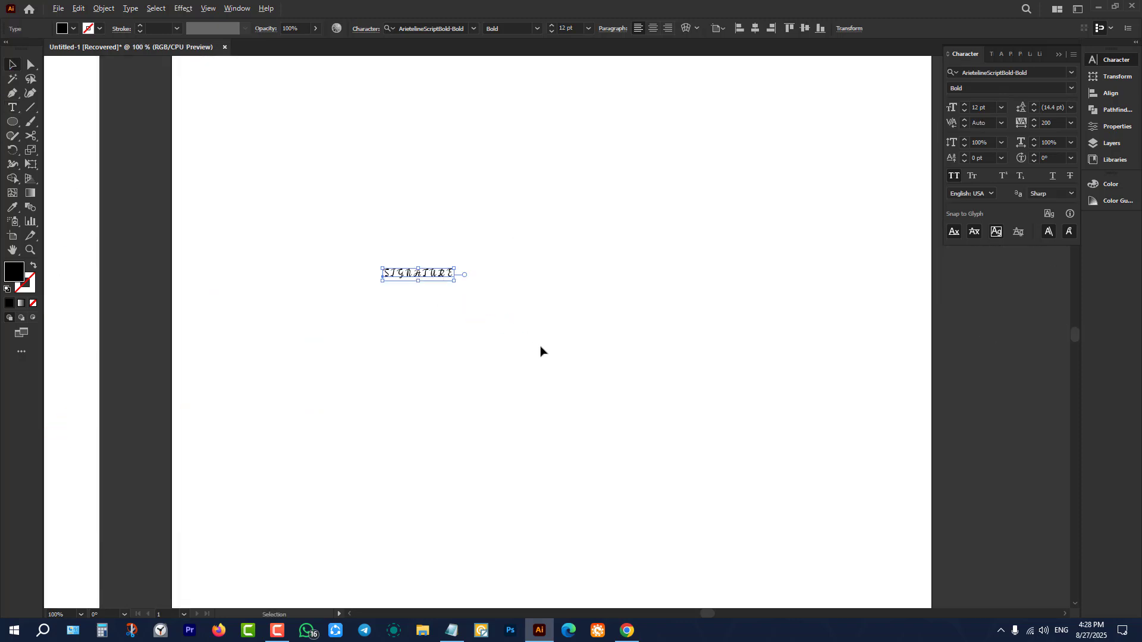
pyautogui.scroll(2, 526, 310)
pyautogui.click(416, 226)
pyautogui.click(347, 245)
pyautogui.scroll(1, 392, 306)
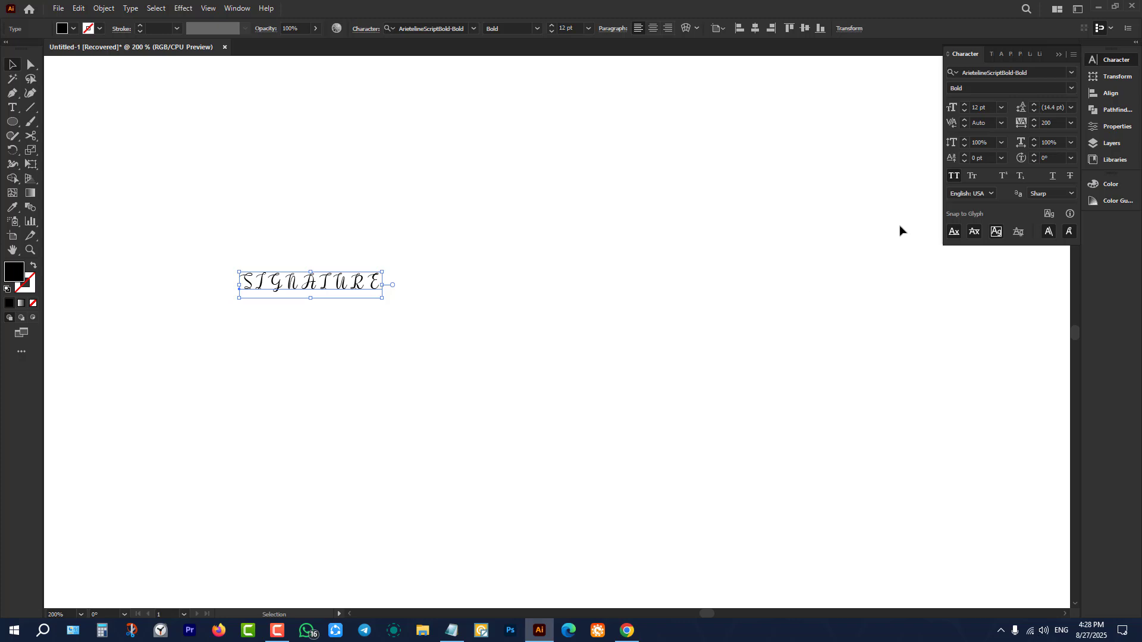
pyautogui.click(957, 178)
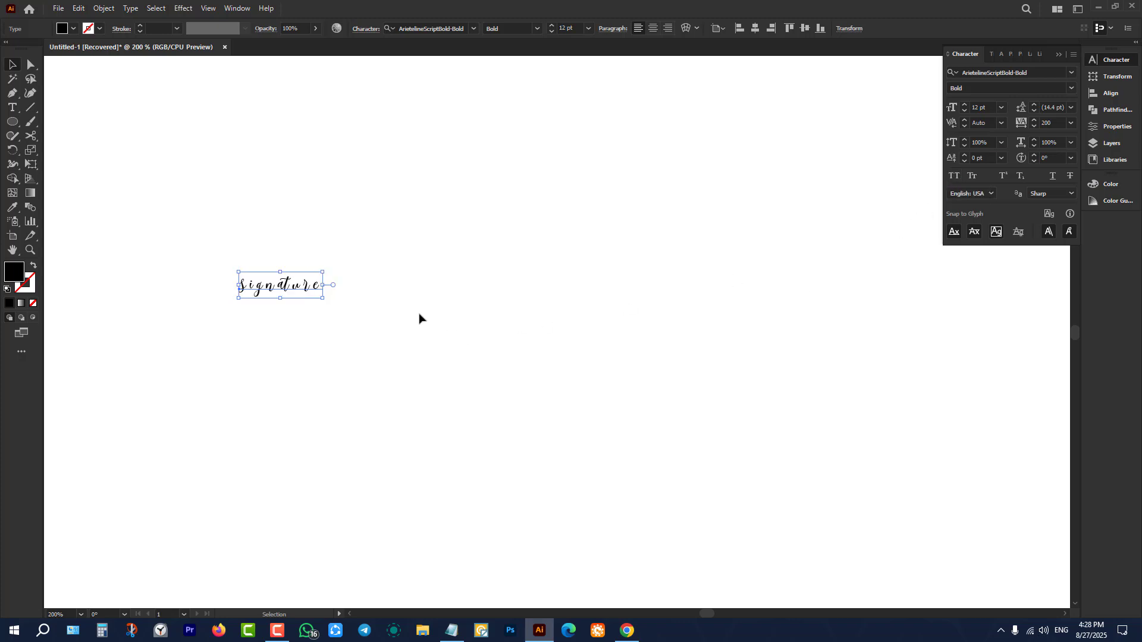
# - Scale the "signature" text up proportionally to a font size of about 62 pt
pyautogui.moveTo(324, 302); pyautogui.dragTo(672, 494)
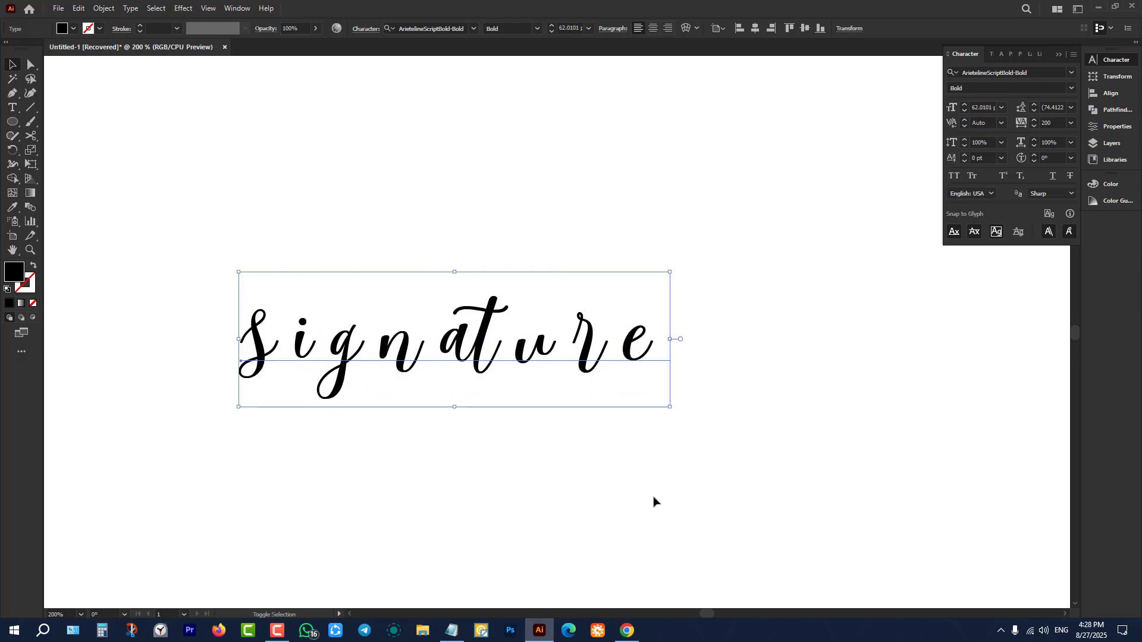
pyautogui.hotkey('ctrl', '-')
pyautogui.hotkey('ctrl', '-')
pyautogui.click(576, 428)
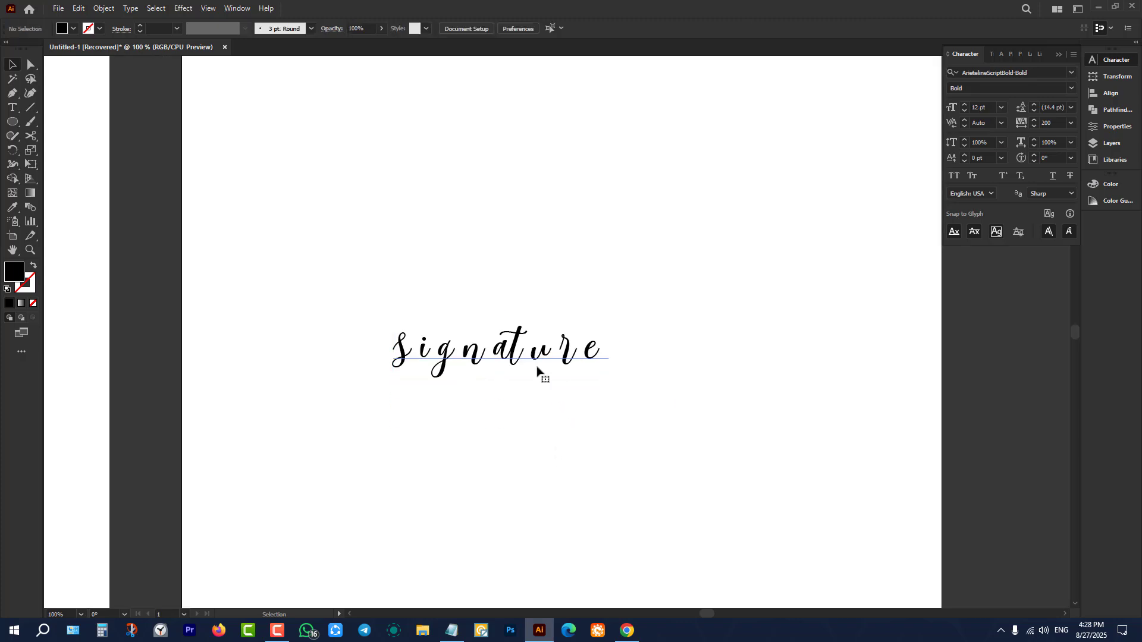
# - Filter the fonts to the Script classification, preview several on the "signature" text, and apply Alishader Demo
pyautogui.click(538, 375)
pyautogui.click(1072, 72)
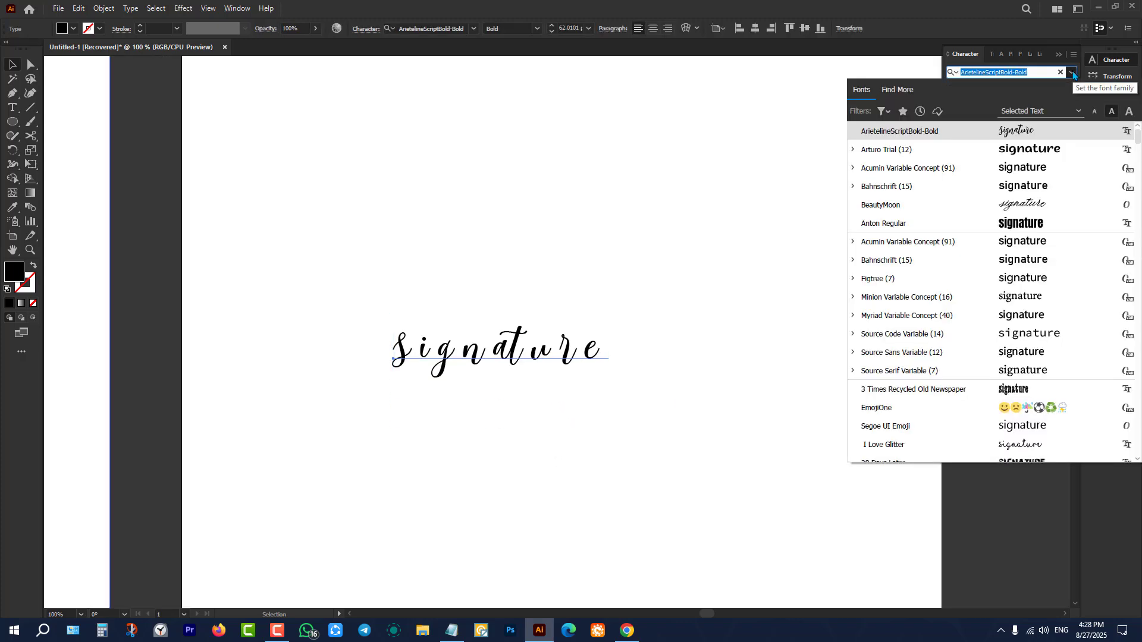
pyautogui.click(885, 112)
pyautogui.click(872, 184)
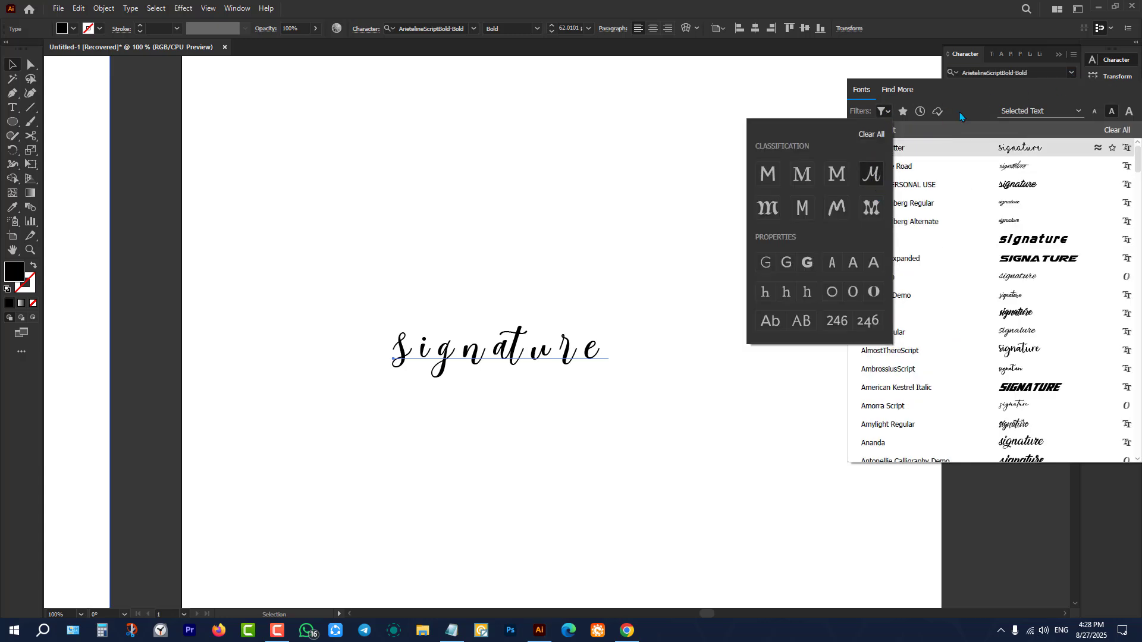
pyautogui.press('Down')
pyautogui.press('Down')
pyautogui.press('Down')
pyautogui.press('Down')
pyautogui.press('Down')
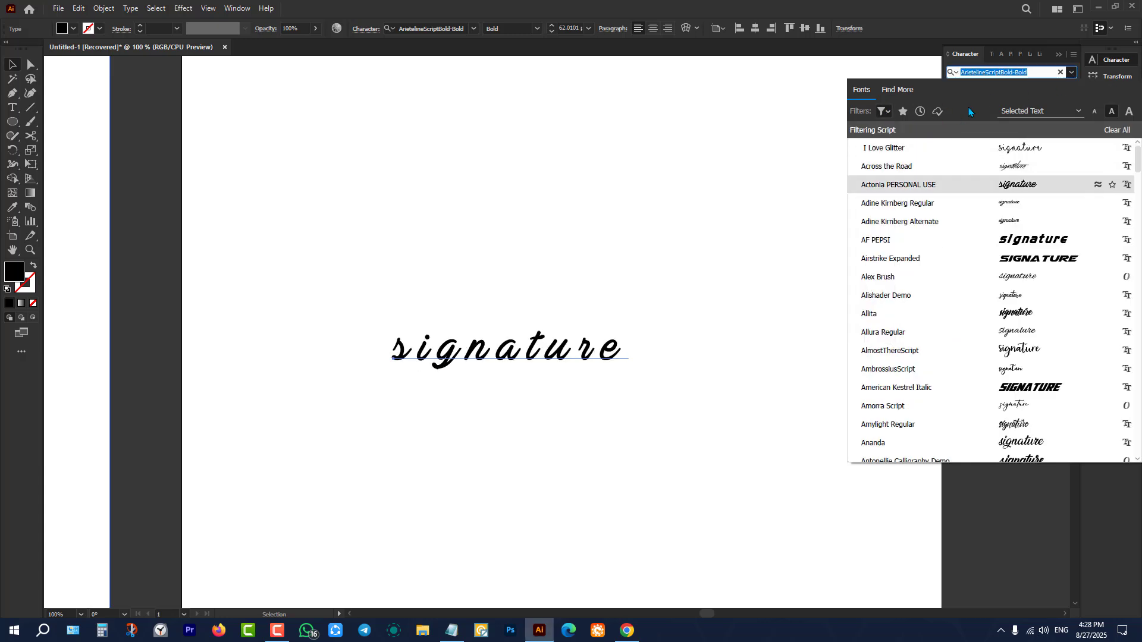
pyautogui.press('Down')
pyautogui.press('Down')
pyautogui.press('Down')
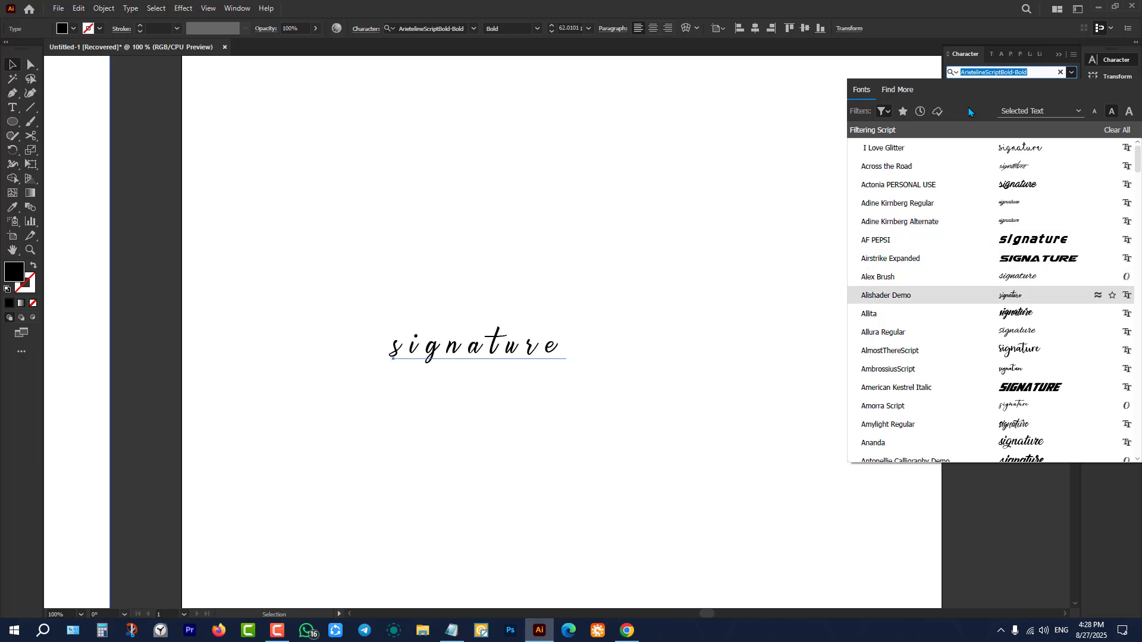
pyautogui.press('Return')
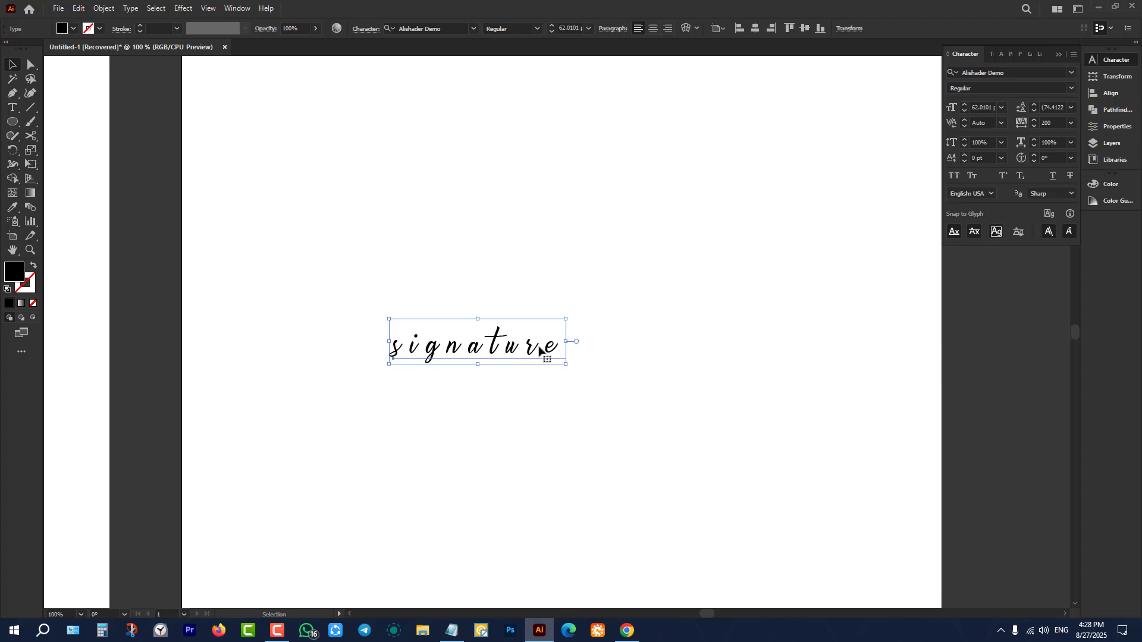
# - Set the "signature" text's tracking to 0, enlarge it to about 168 pt, and move it slightly upward
pyautogui.click(1071, 125)
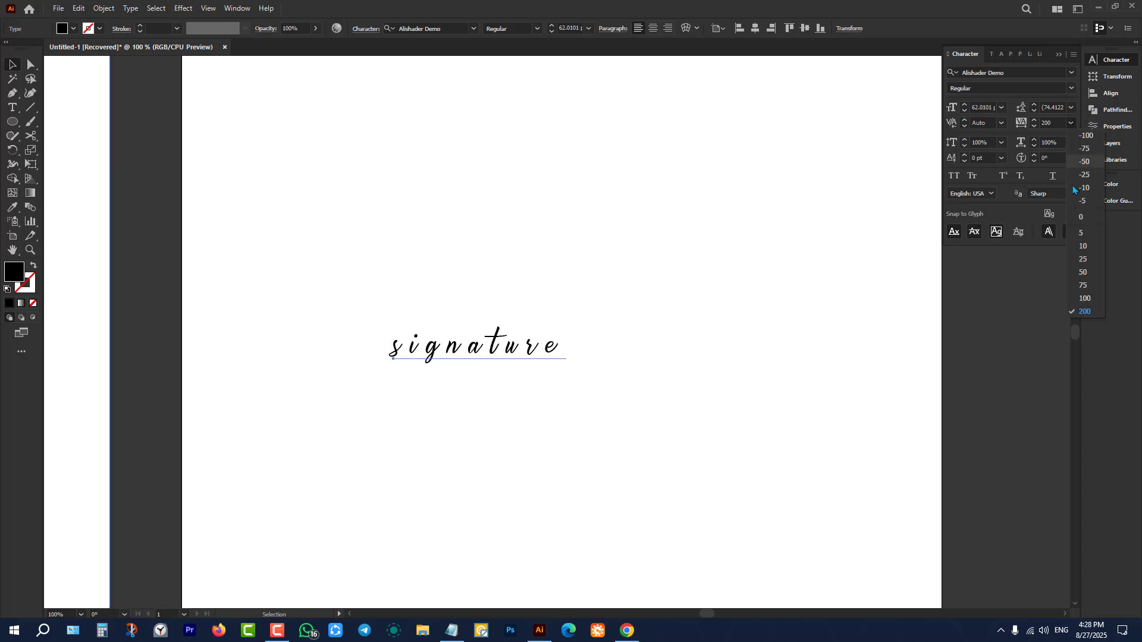
pyautogui.click(1090, 219)
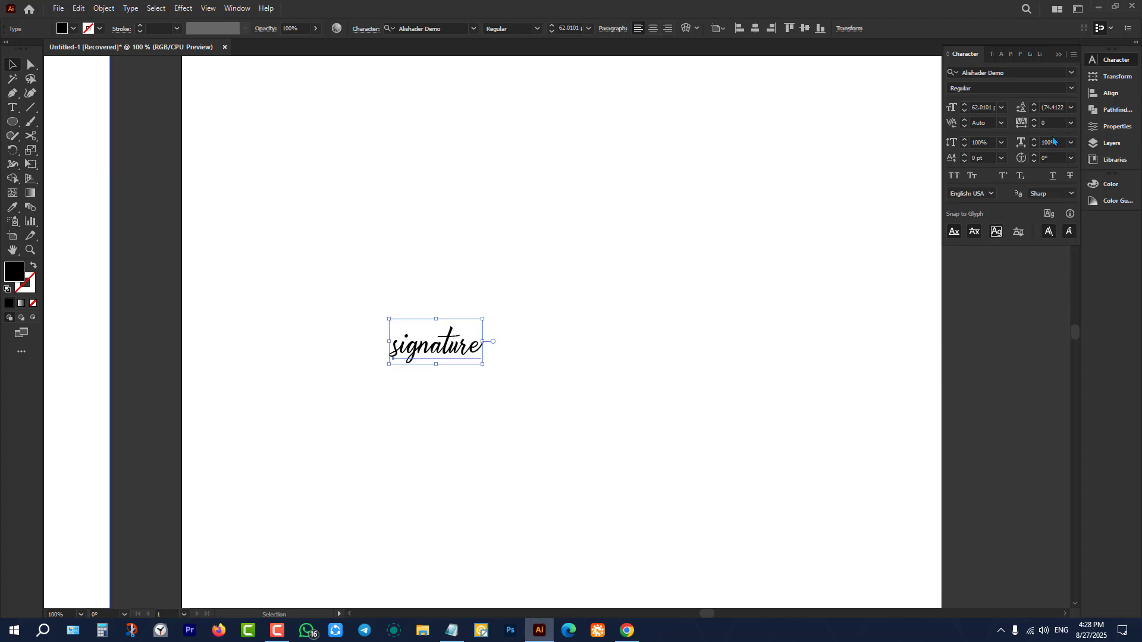
pyautogui.click(650, 377)
pyautogui.click(455, 351)
pyautogui.moveTo(483, 362)
pyautogui.mouseDown()
pyautogui.moveTo(644, 471)
pyautogui.moveTo(650, 439)
pyautogui.mouseUp()
pyautogui.moveTo(517, 386); pyautogui.dragTo(508, 310)
# - Replace the lowercase first letter of the text with a capital S so it reads "Signature"
pyautogui.click(12, 109)
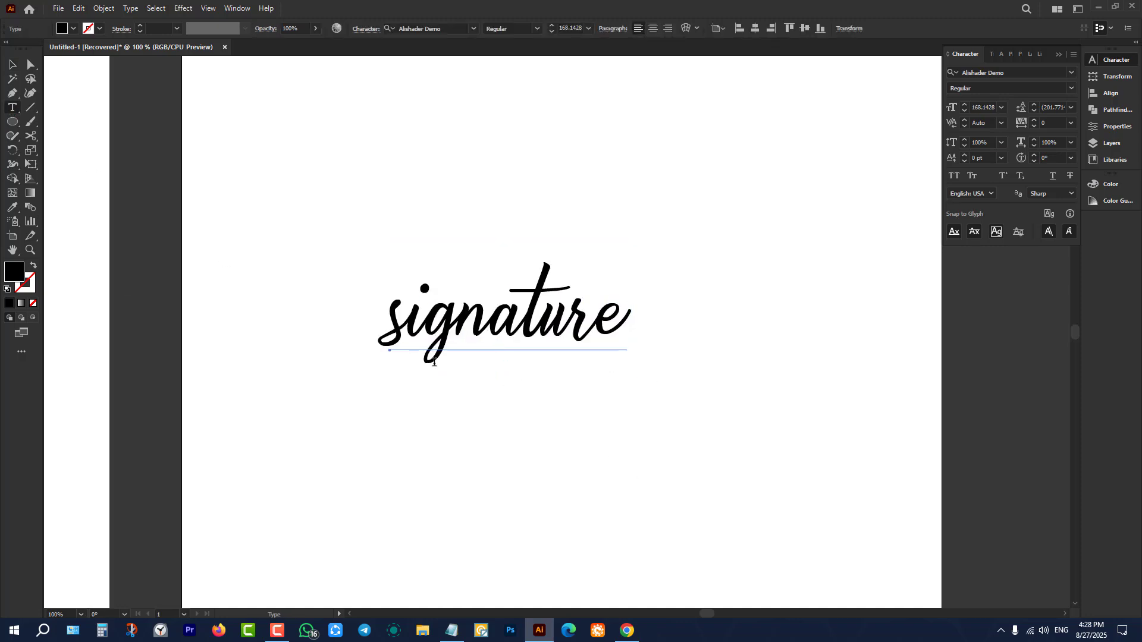
pyautogui.moveTo(418, 324); pyautogui.dragTo(387, 325)
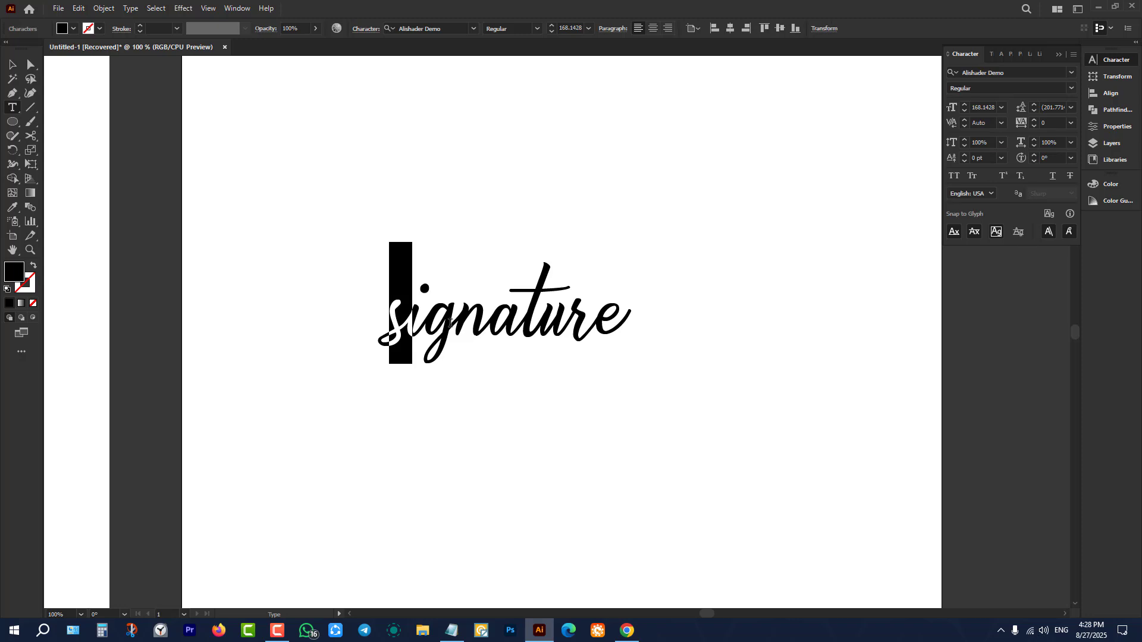
pyautogui.click(450, 323)
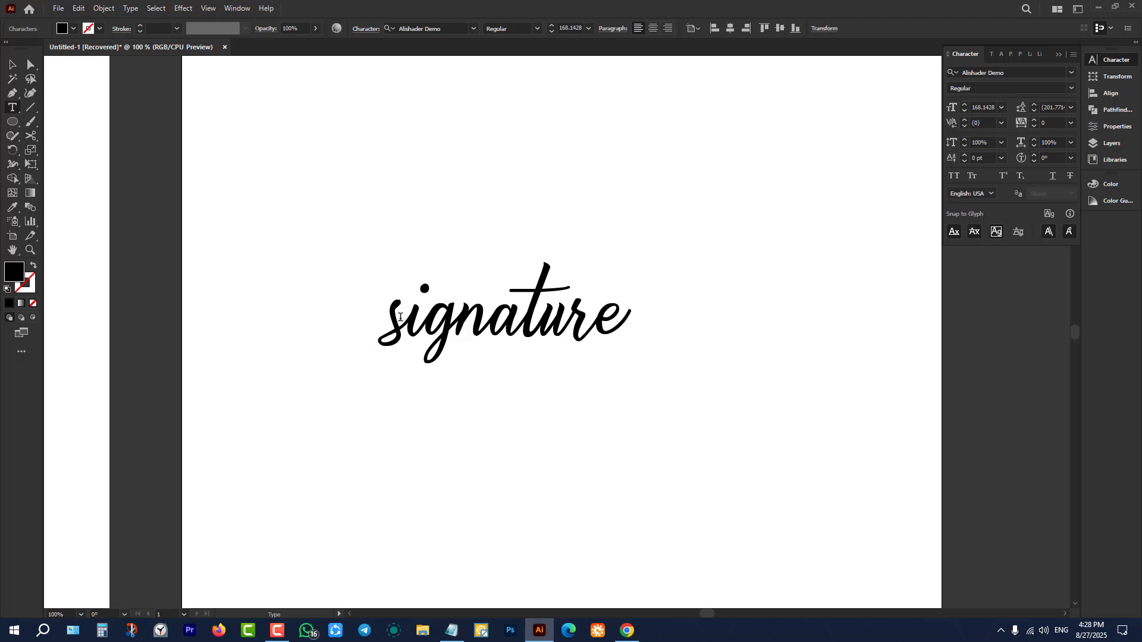
pyautogui.moveTo(374, 316); pyautogui.dragTo(412, 323)
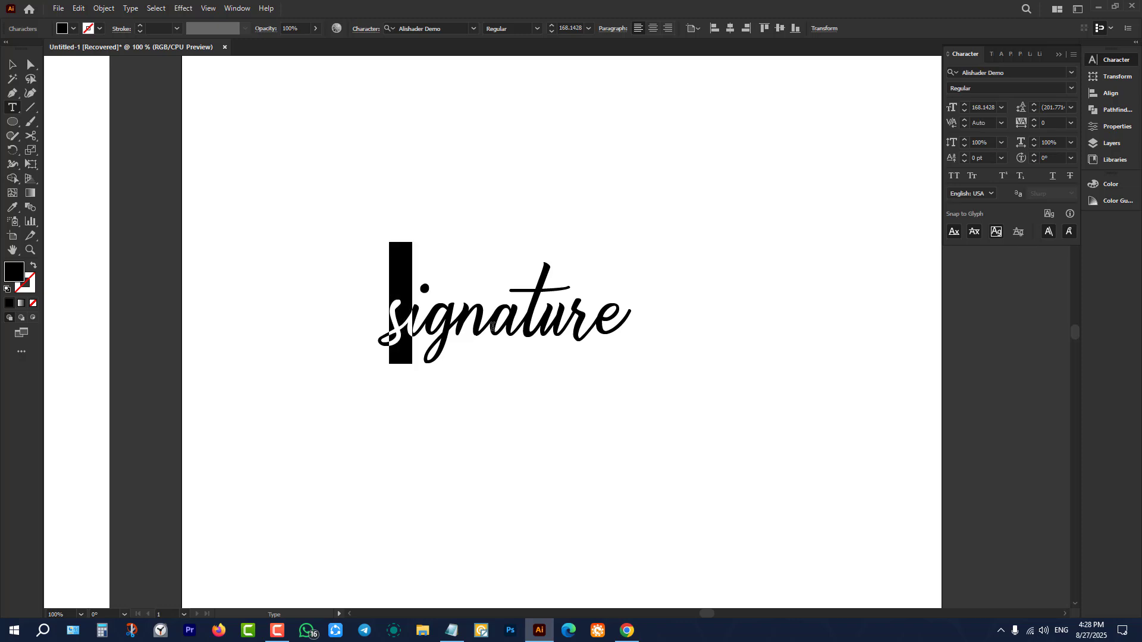
pyautogui.click(401, 326)
pyautogui.moveTo(402, 321); pyautogui.dragTo(384, 321)
pyautogui.write('S')
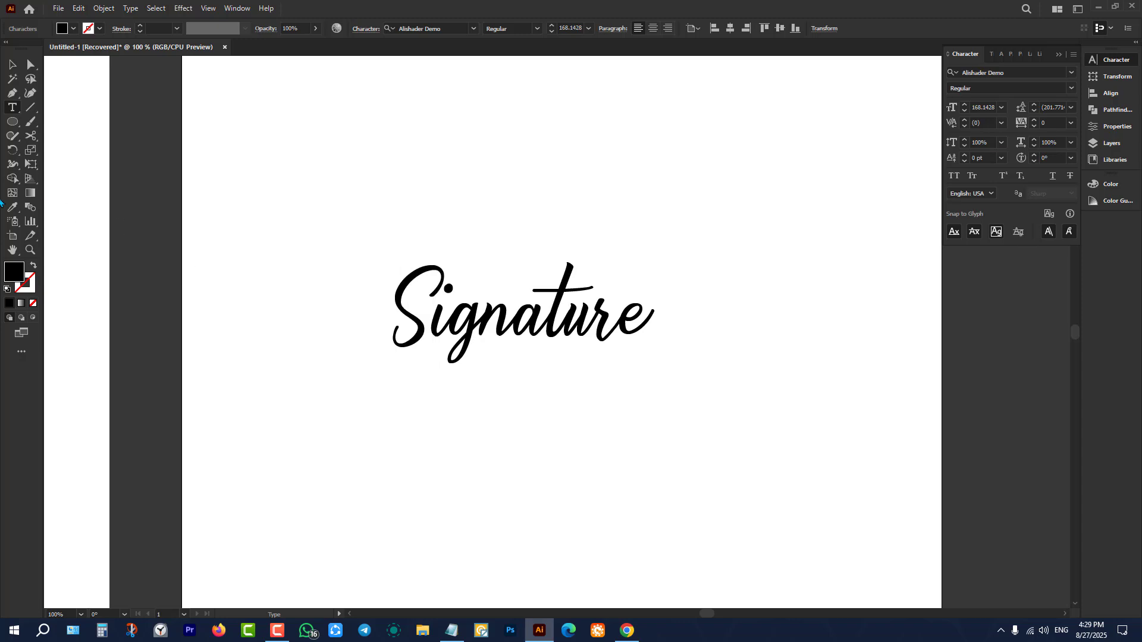
pyautogui.press('Escape')
pyautogui.click(297, 250)
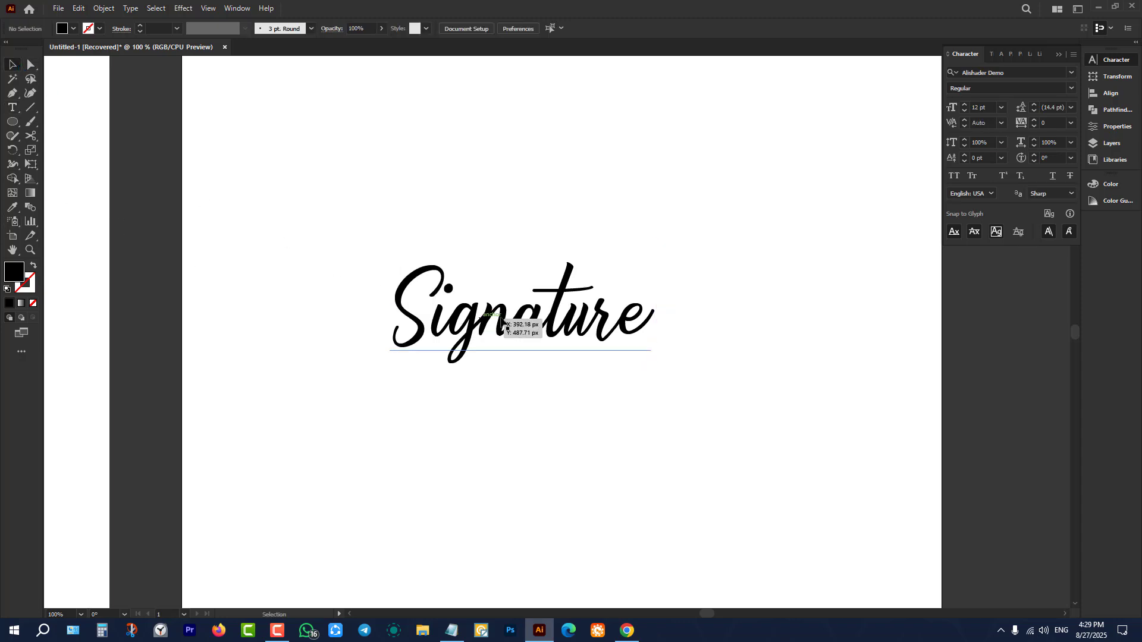
# - Move the "Signature" text slightly up and to the right on the artboard
pyautogui.moveTo(520, 324)
pyautogui.mouseDown()
pyautogui.moveTo(577, 324)
pyautogui.moveTo(561, 325)
pyautogui.moveTo(577, 298)
pyautogui.mouseUp()
pyautogui.click(587, 454)
pyautogui.click(595, 405)
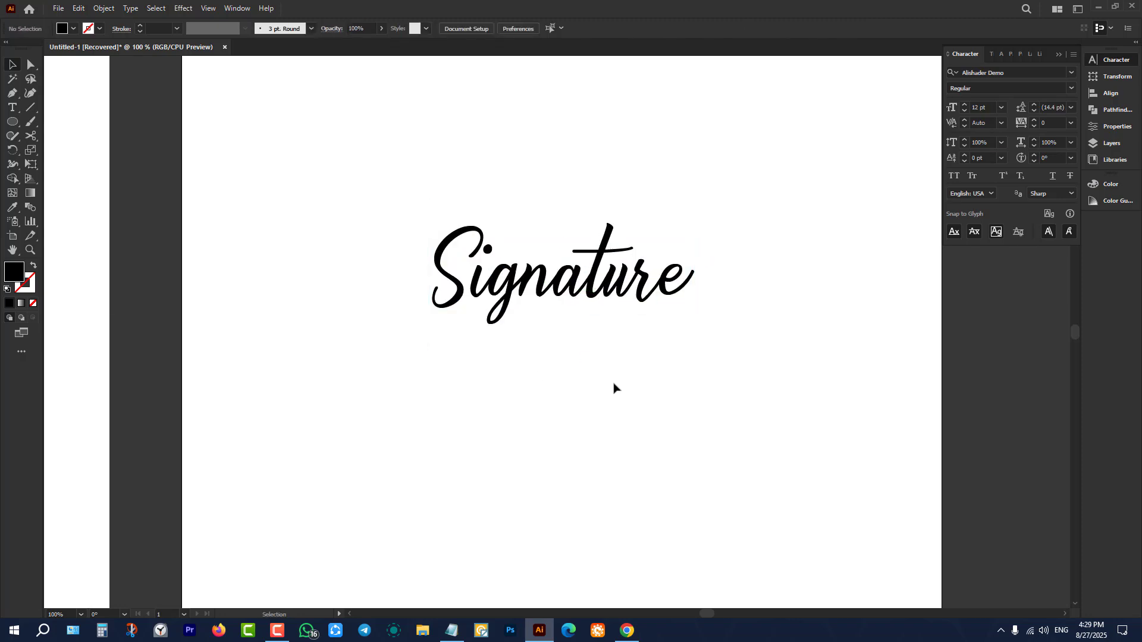
# - Compare the "Signature" text with the MockoFUN reference and center it horizontally and vertically on the artboard
pyautogui.hotkey('ctrl', '-')
pyautogui.hotkey('ctrl', '-')
pyautogui.hotkey('ctrl', '-')
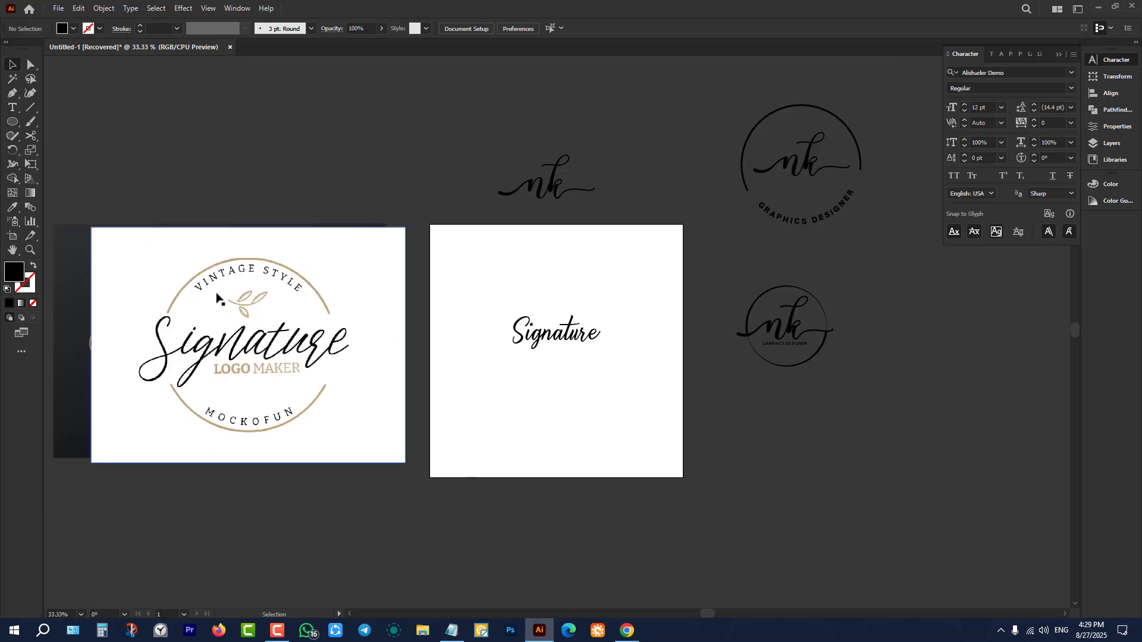
pyautogui.scroll(1, 210, 281)
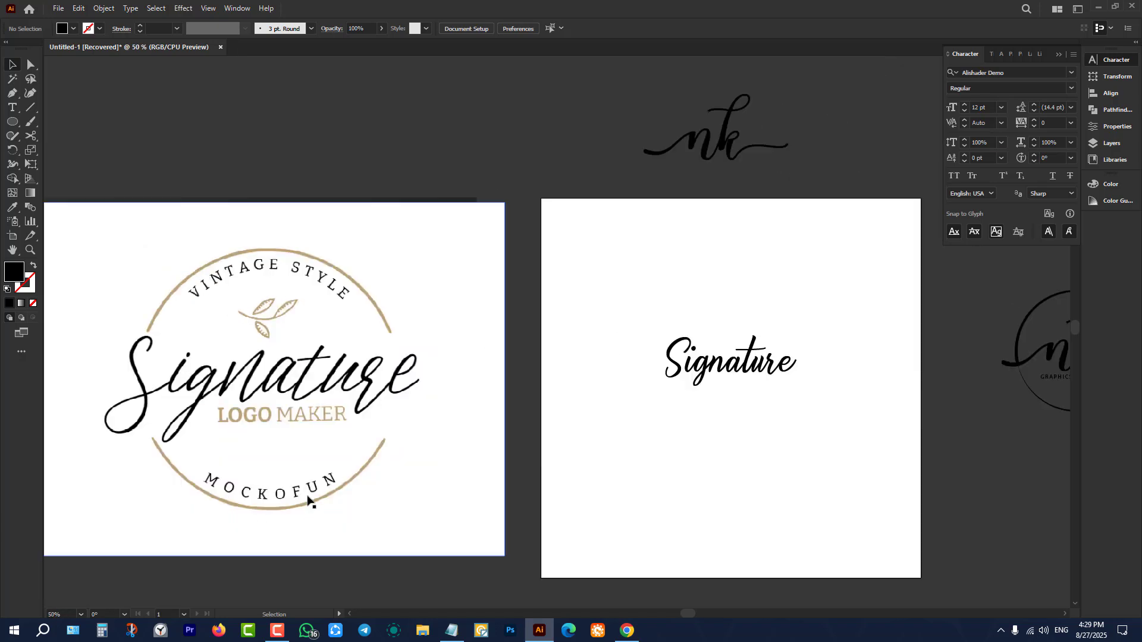
pyautogui.scroll(-1, 241, 494)
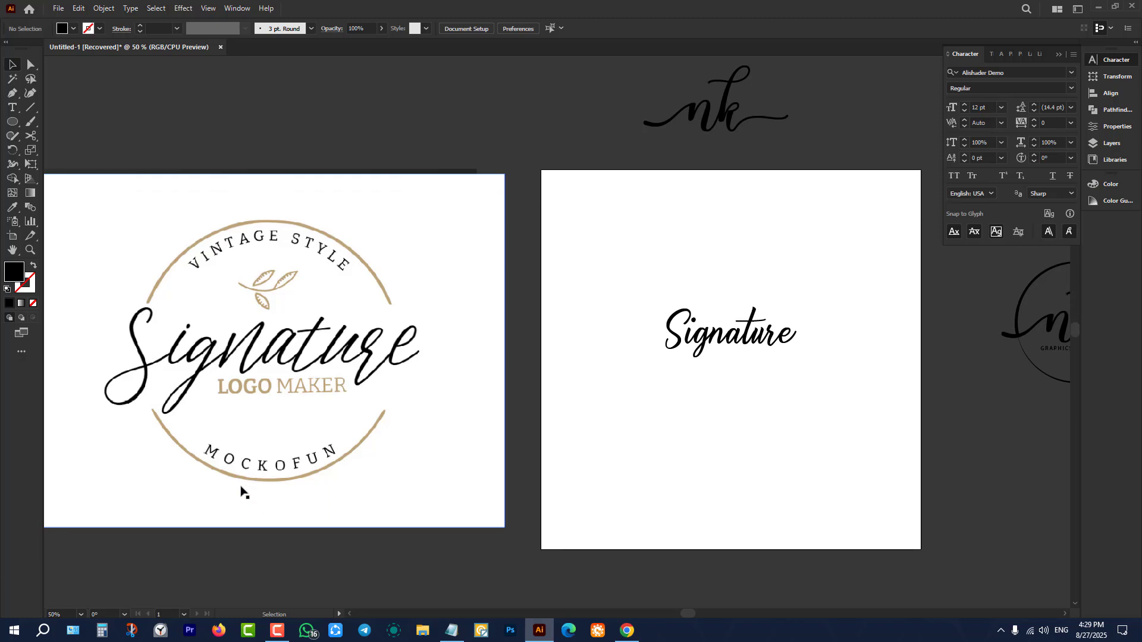
pyautogui.scroll(-2, 245, 475)
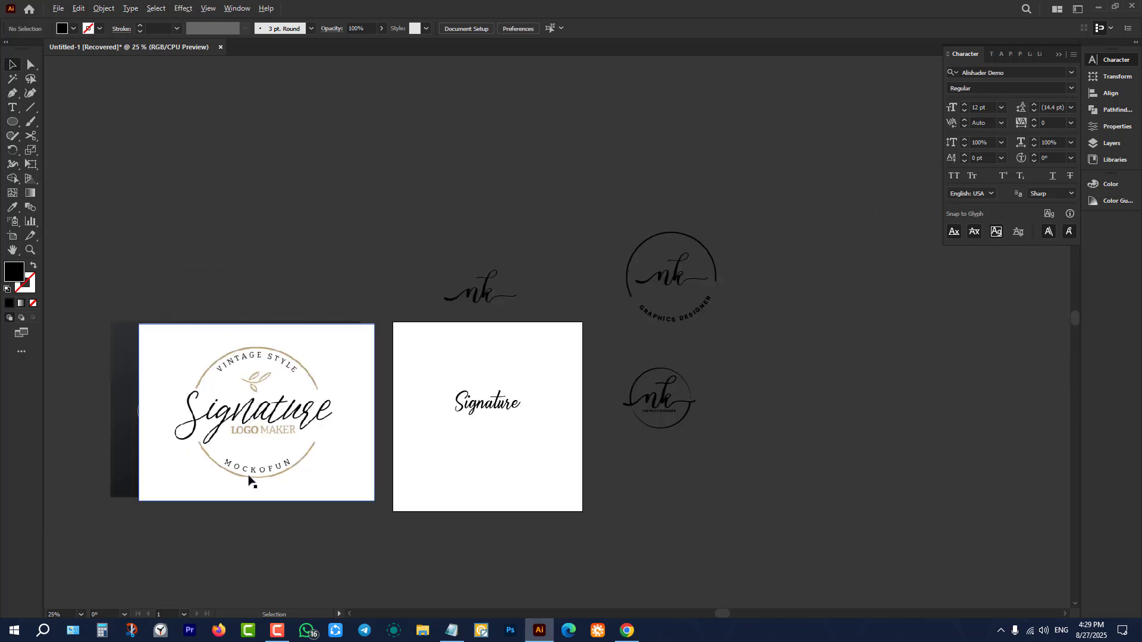
pyautogui.scroll(2, 503, 404)
pyautogui.click(502, 407)
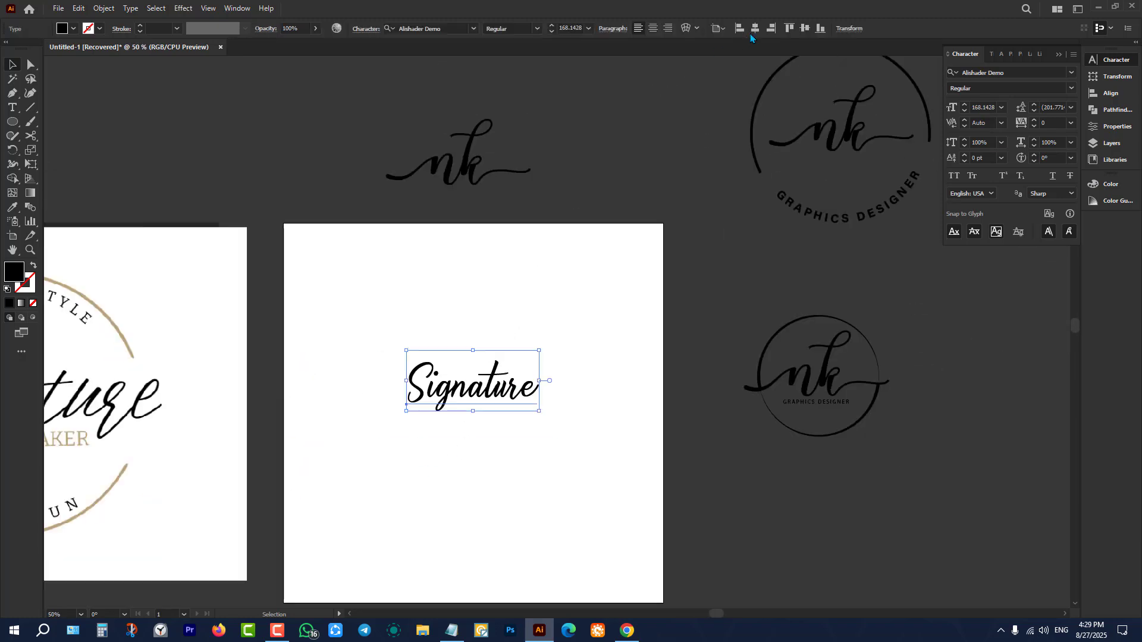
pyautogui.click(755, 28)
pyautogui.click(805, 28)
pyautogui.click(645, 289)
pyautogui.scroll(-2, 647, 296)
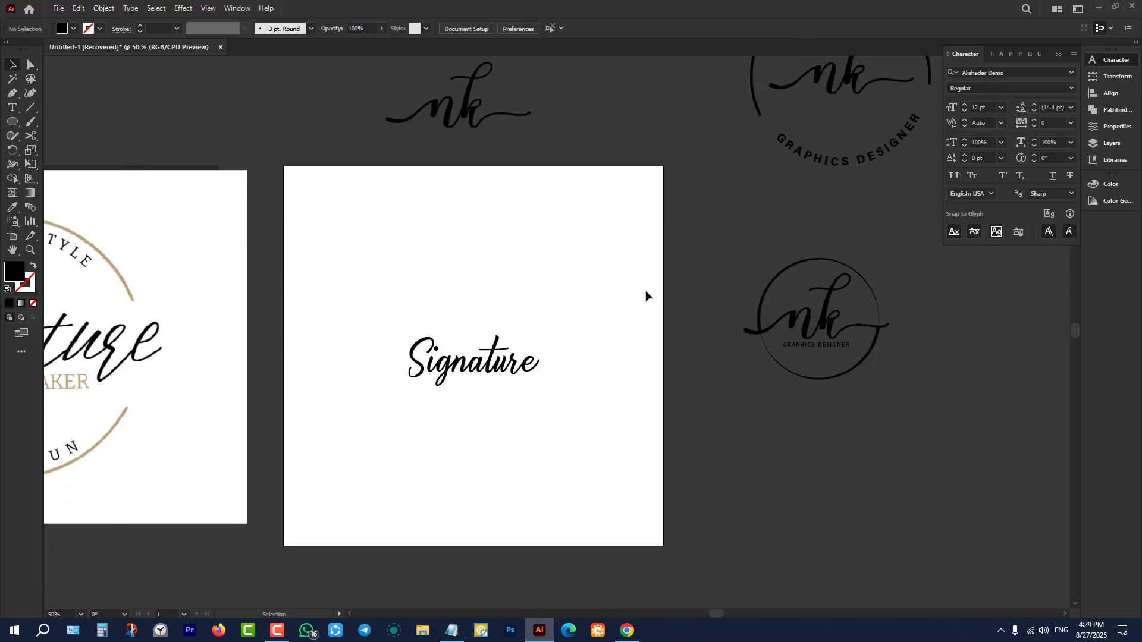
# - Add the text "logo maker", enlarge it to about 75 pt, and place it just beneath the right part of "Signature"
pyautogui.scroll(3, 452, 366)
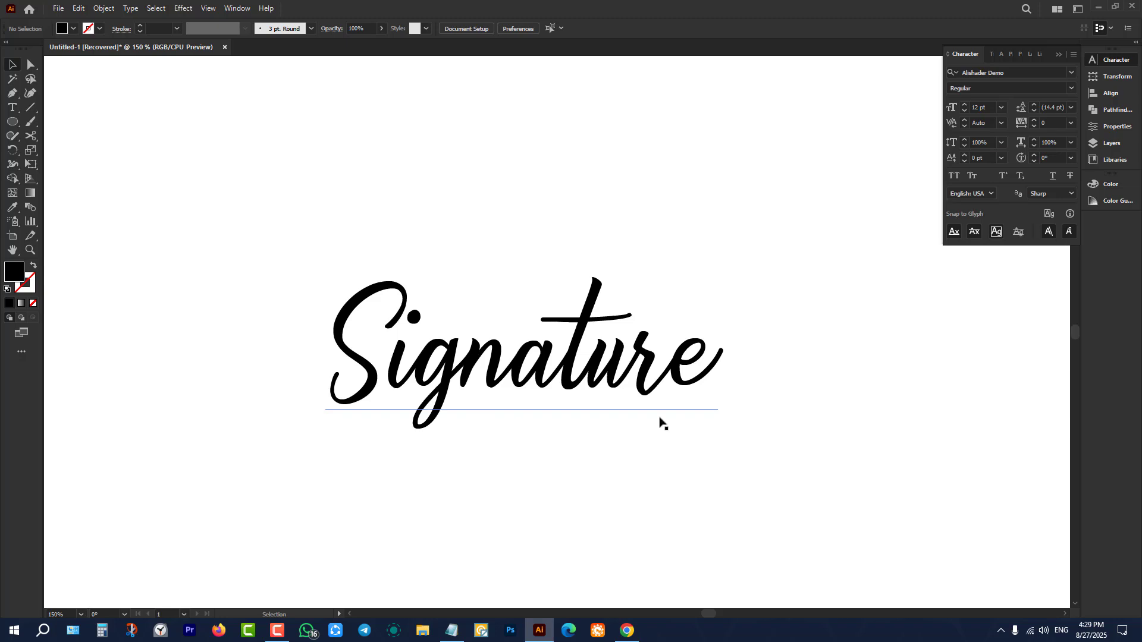
pyautogui.click(14, 109)
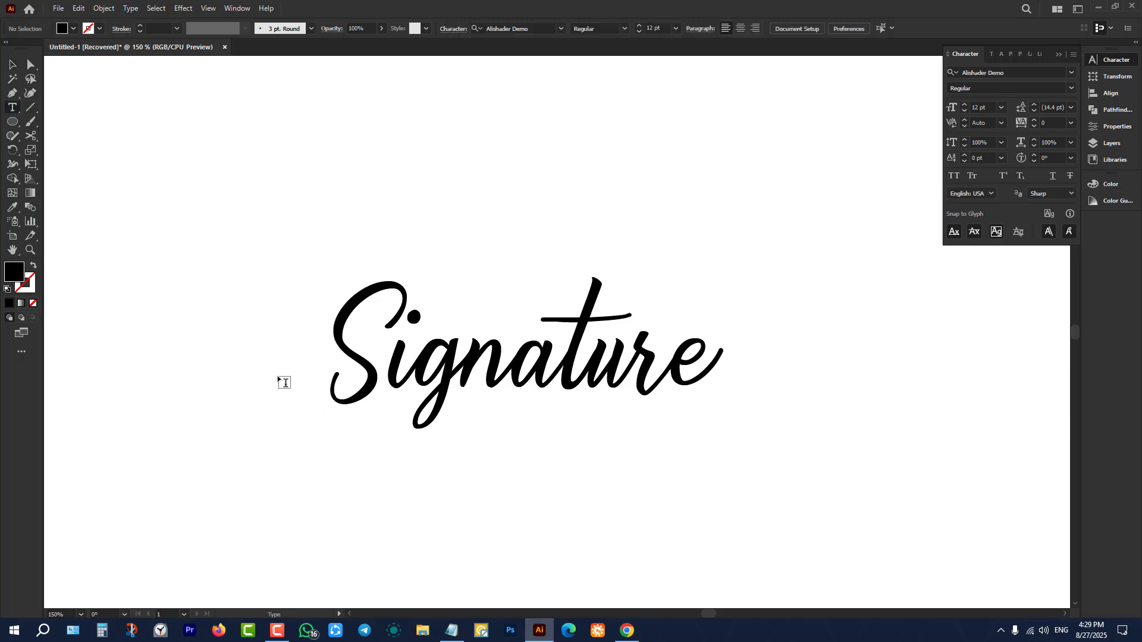
pyautogui.scroll(-2, 281, 380)
pyautogui.click(499, 447)
pyautogui.write('logo ')
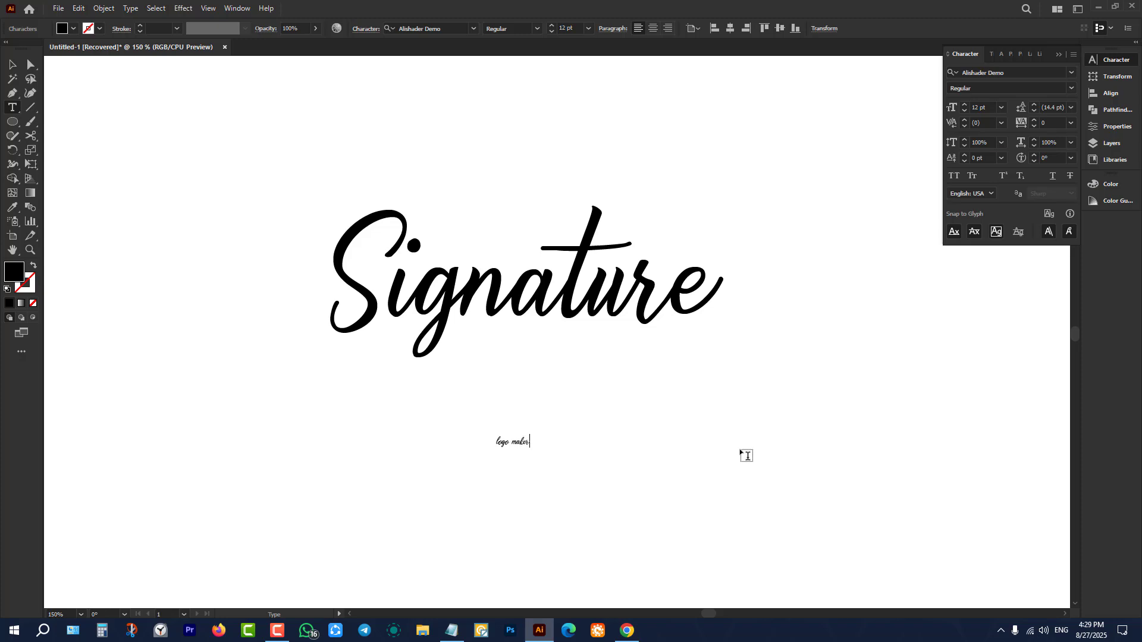
pyautogui.write('maker')
pyautogui.click(12, 65)
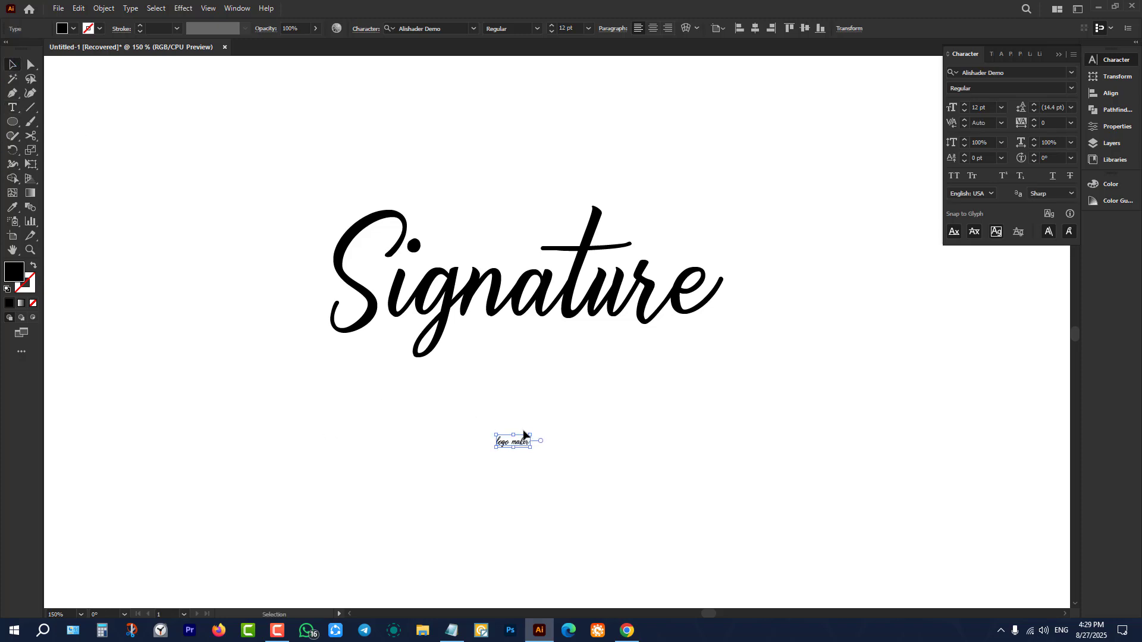
pyautogui.moveTo(532, 437); pyautogui.dragTo(708, 328)
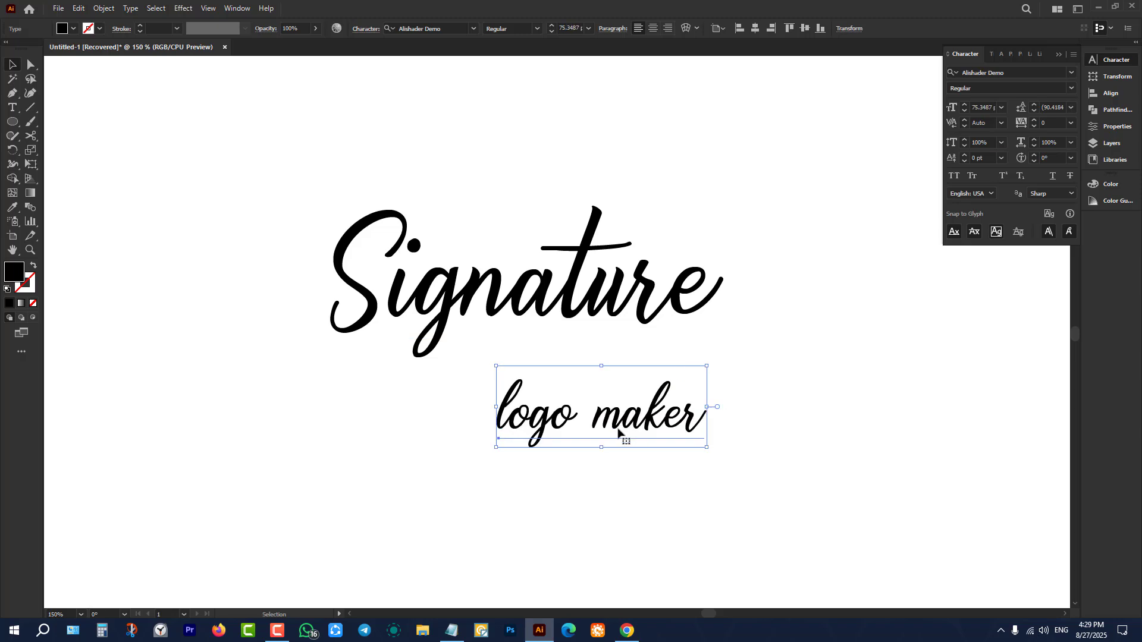
pyautogui.moveTo(622, 436); pyautogui.dragTo(606, 412)
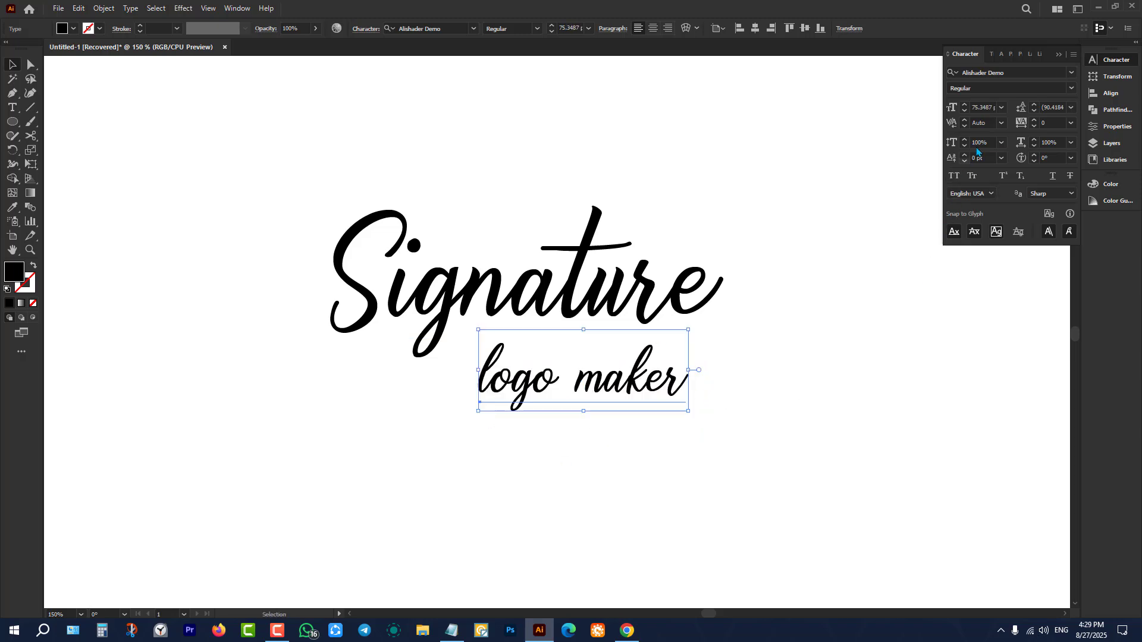
# - Set the "logo maker" text in Acumin Variable Concept, in all caps, with a tracking of 200
pyautogui.click(1071, 72)
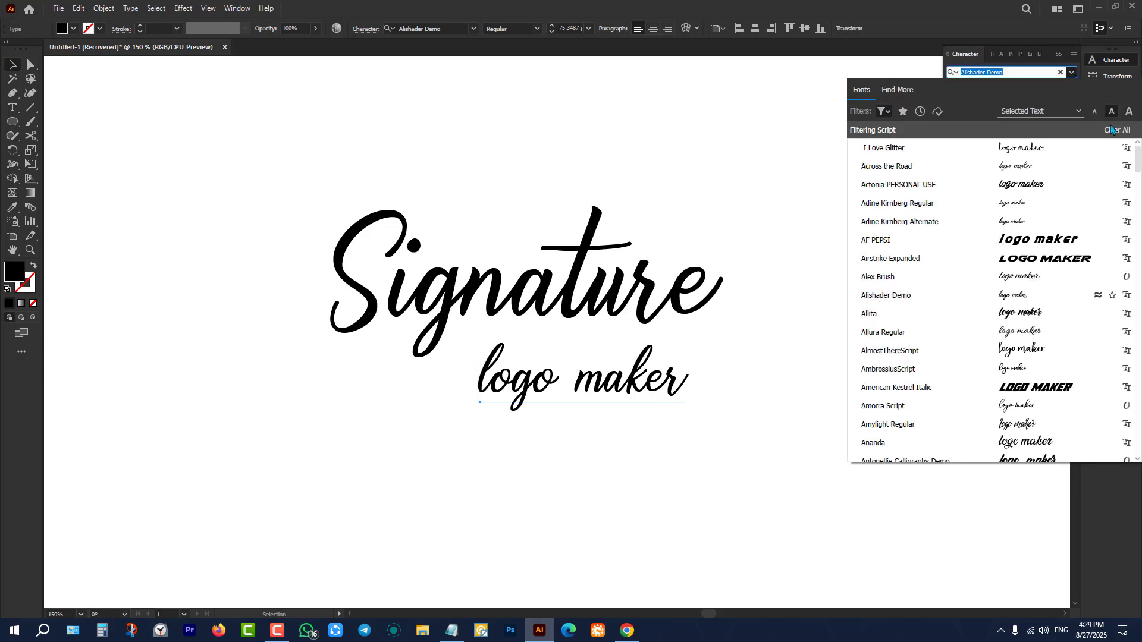
pyautogui.click(1071, 72)
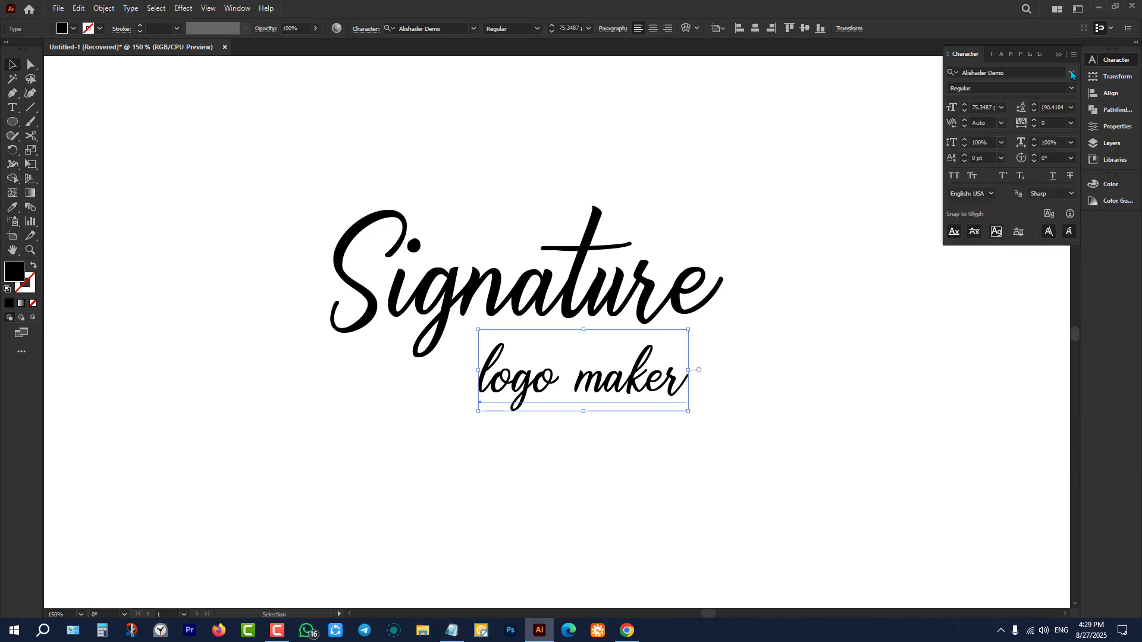
pyautogui.click(1071, 72)
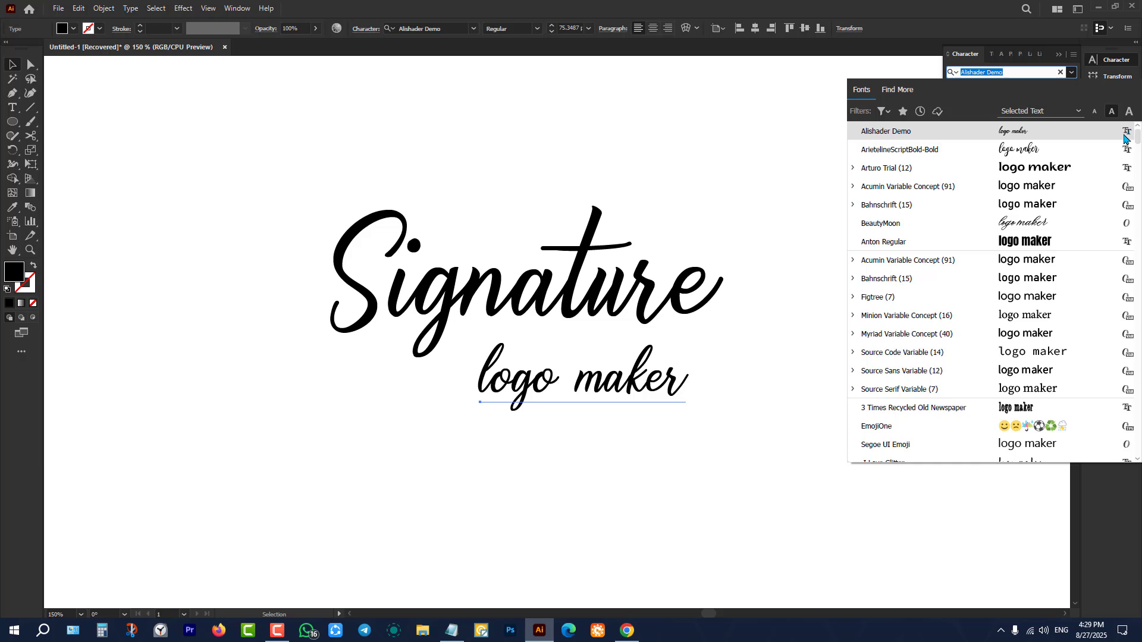
pyautogui.click(976, 186)
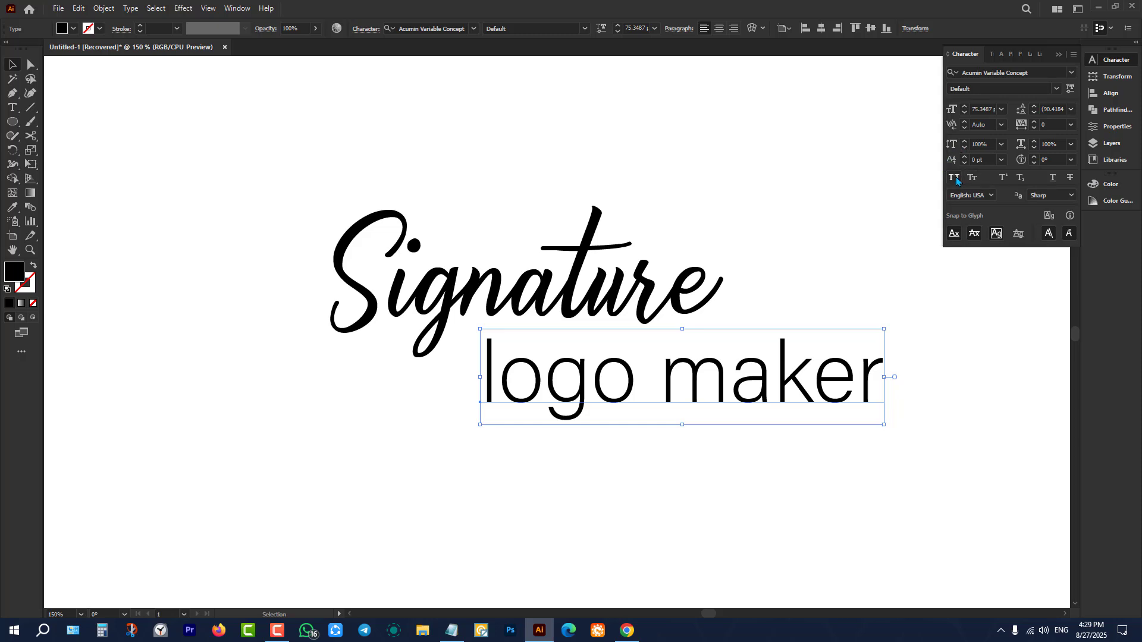
pyautogui.click(954, 178)
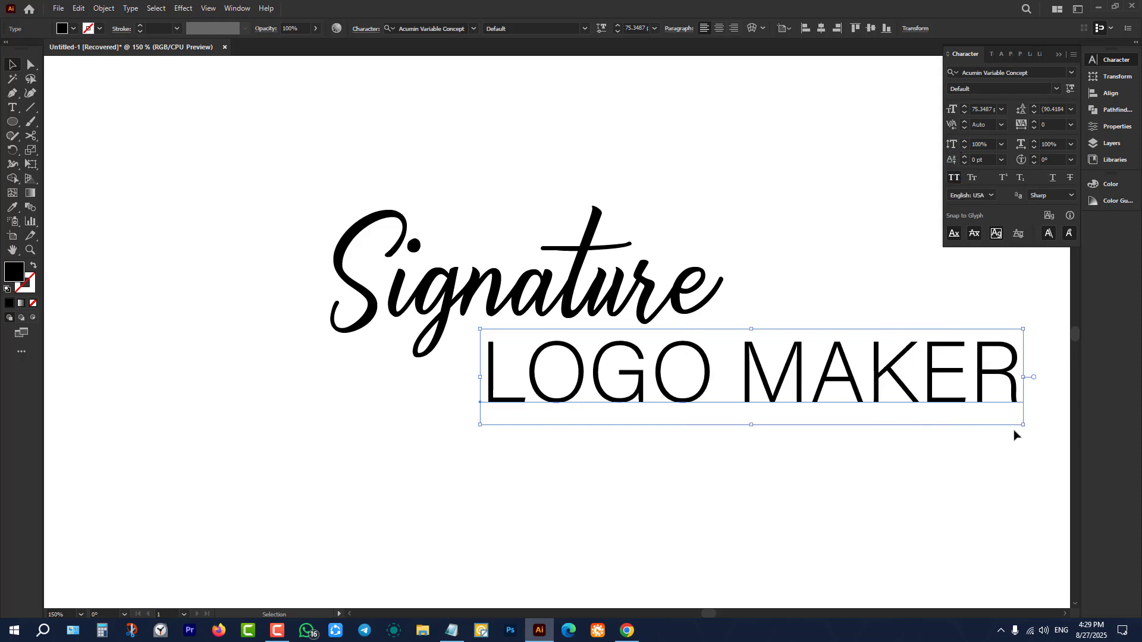
pyautogui.click(1071, 125)
pyautogui.click(1080, 314)
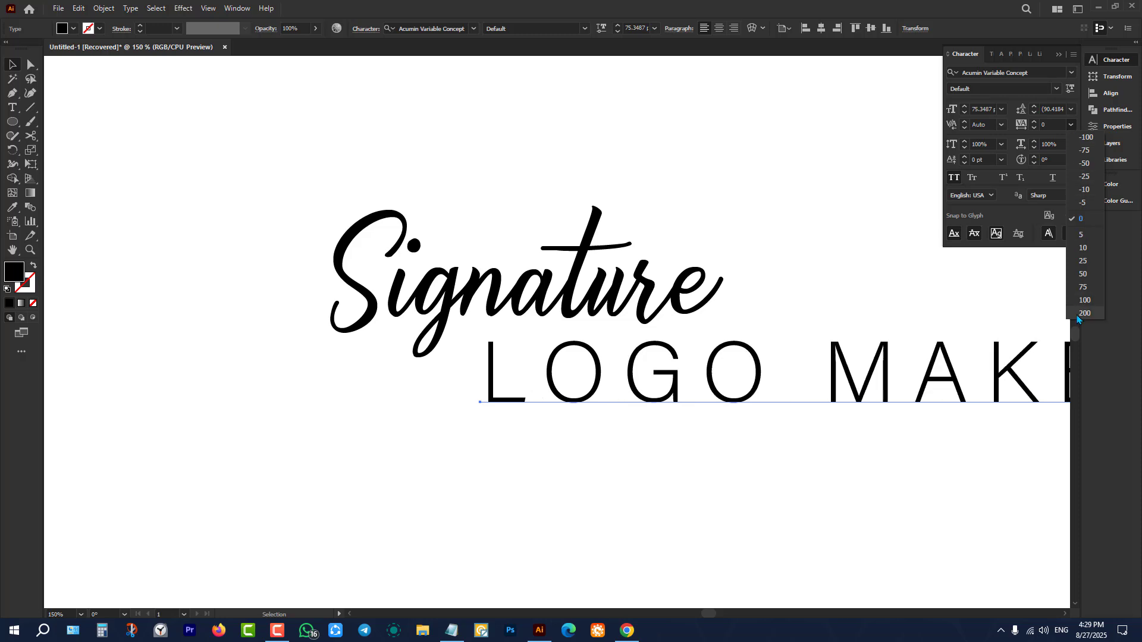
# - Shrink the "LOGO MAKER" text to about 20 pt and place it just beneath the middle of "Signature"
pyautogui.scroll(-2, 571, 423)
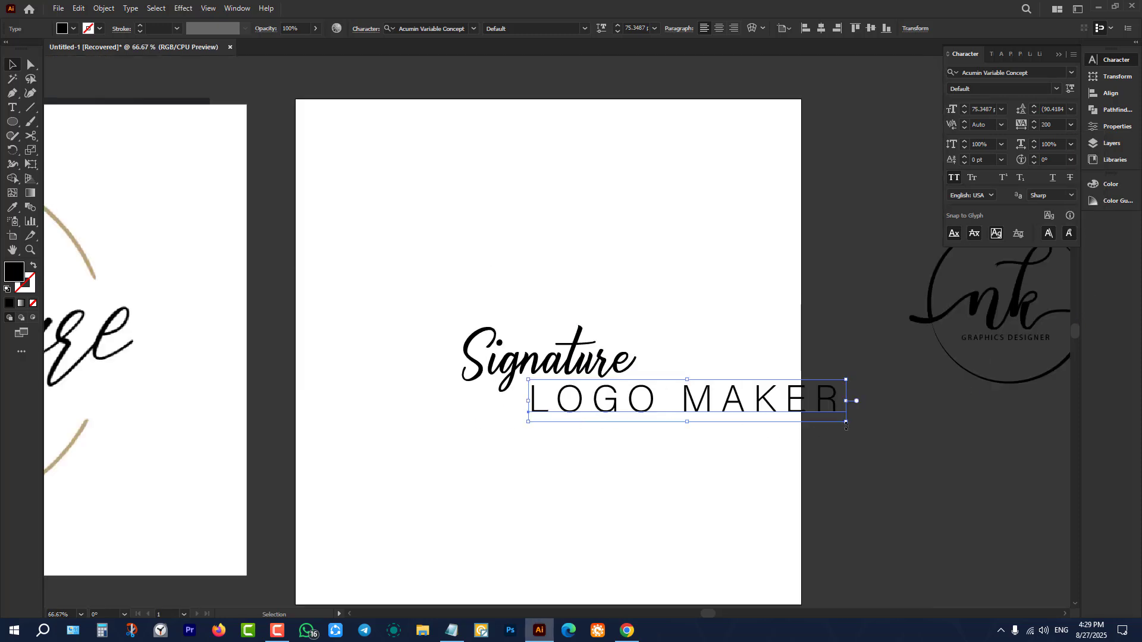
pyautogui.moveTo(846, 426); pyautogui.dragTo(612, 459)
pyautogui.scroll(3, 576, 385)
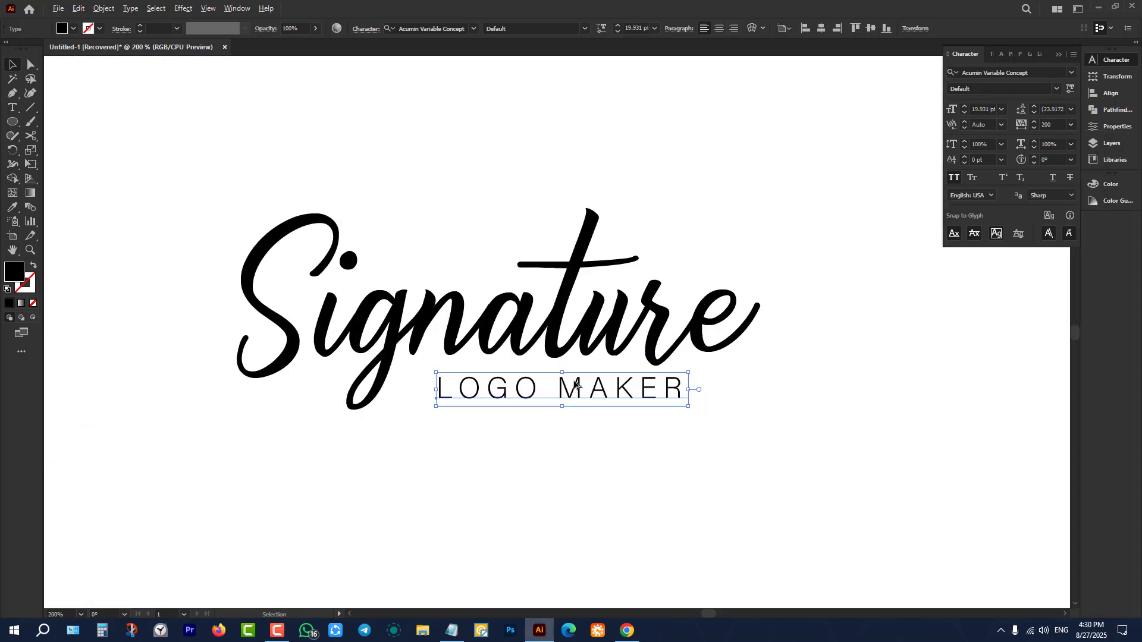
pyautogui.scroll(1, 576, 385)
pyautogui.click(534, 454)
pyautogui.moveTo(517, 412); pyautogui.dragTo(484, 416)
pyautogui.click(503, 463)
pyautogui.scroll(-4, 505, 464)
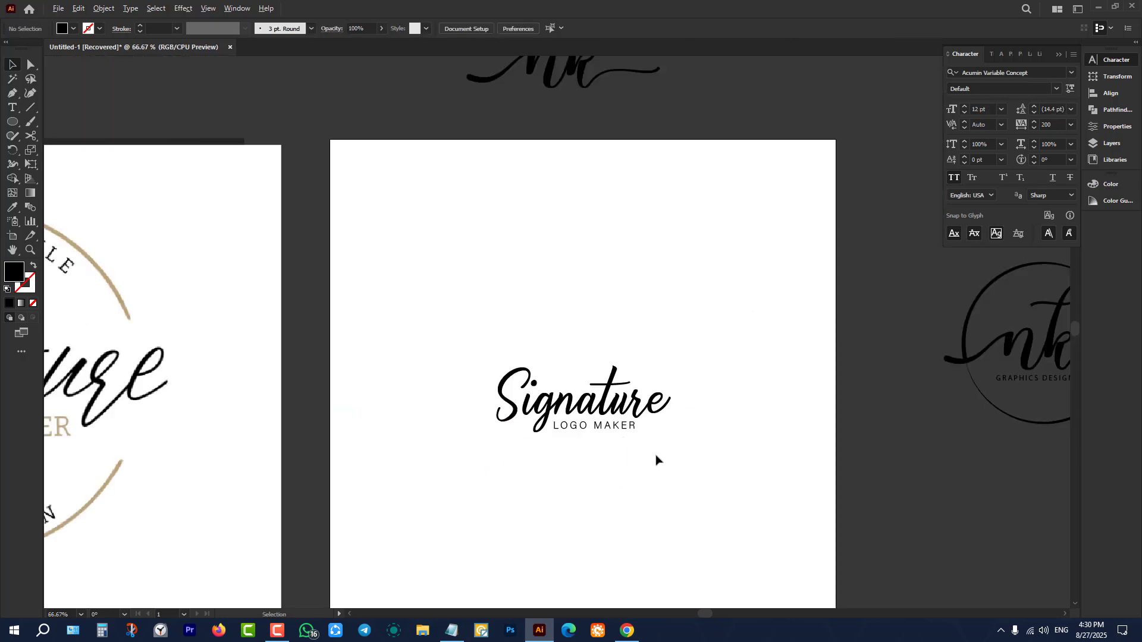
# - Set the tracking of the "LOGO MAKER" text to 400
pyautogui.scroll(3, 656, 460)
pyautogui.click(549, 395)
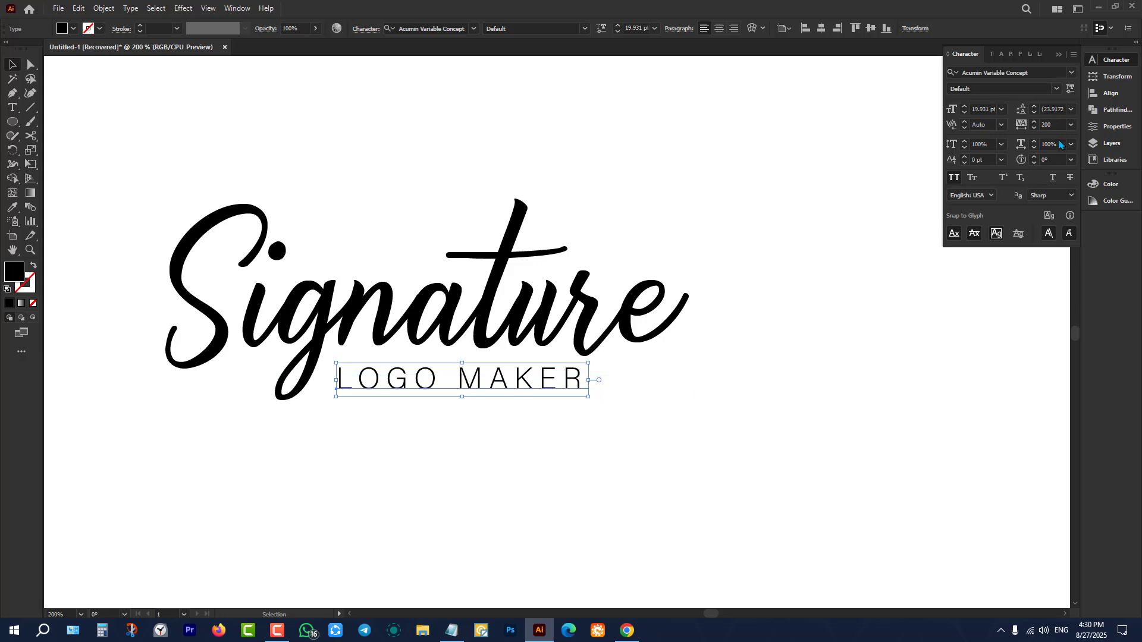
pyautogui.click(1061, 122)
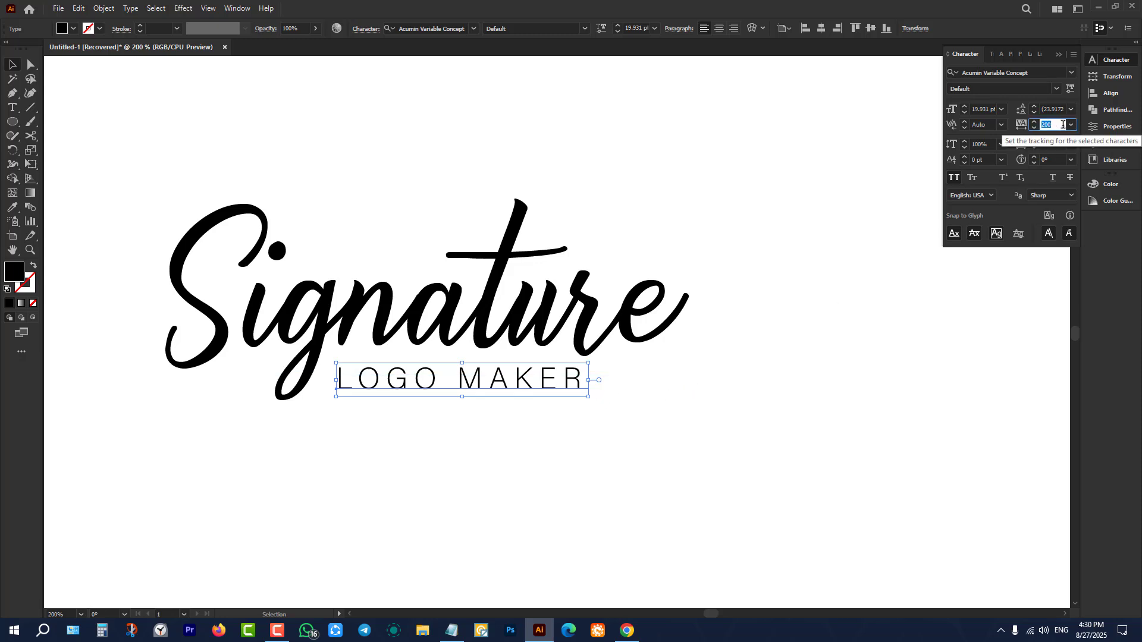
pyautogui.write('400')
pyautogui.press('Return')
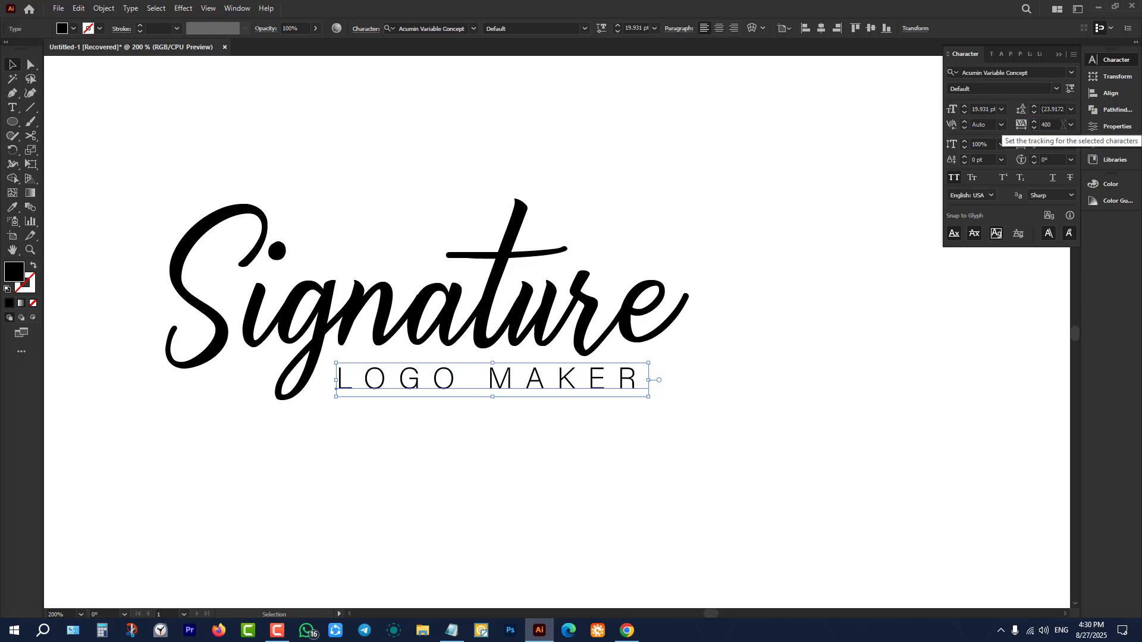
# - Change the font style of the "LOGO MAKER" text to Semibold
pyautogui.click(1056, 89)
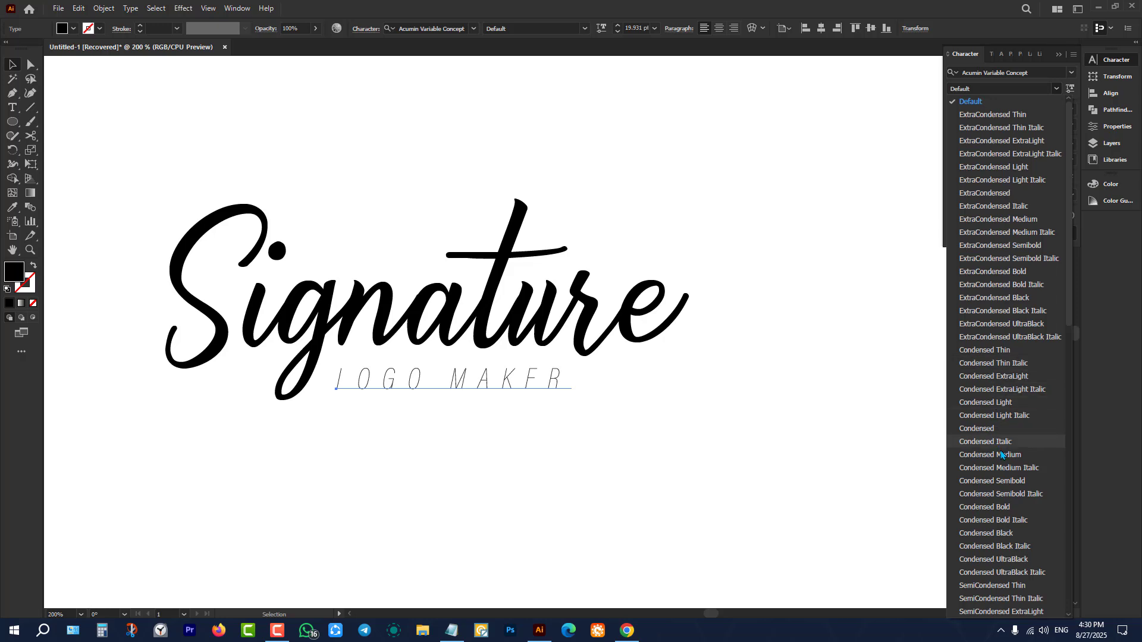
pyautogui.scroll(-10, 1008, 472)
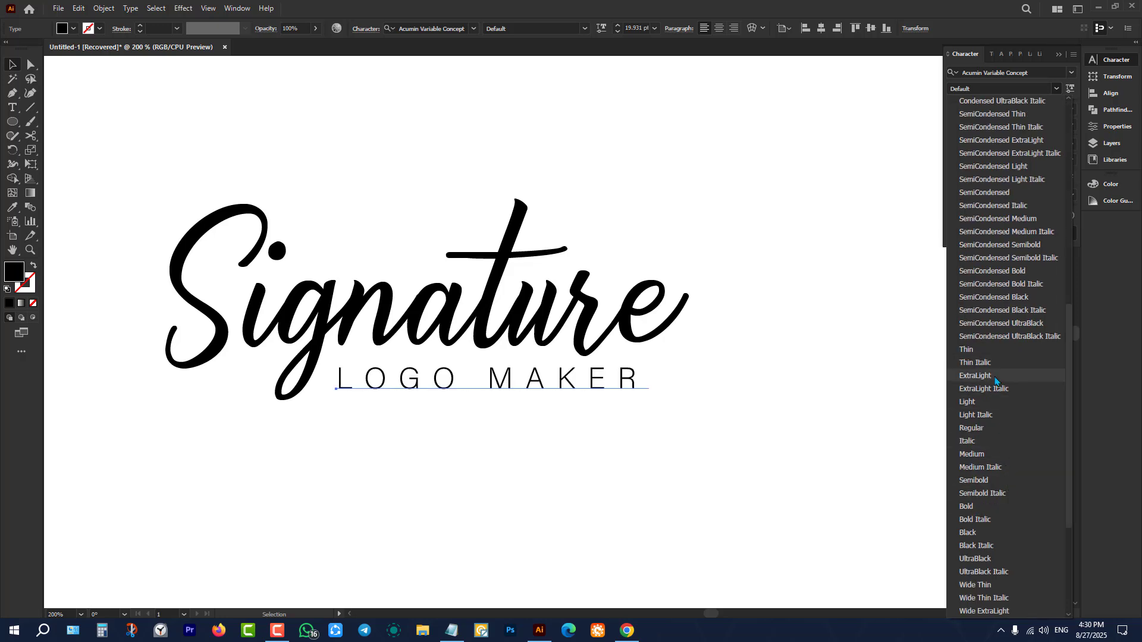
pyautogui.click(996, 481)
pyautogui.click(869, 391)
# - Scale the "LOGO MAKER" text down slightly, keeping it just beneath "Signature", and deselect it
pyautogui.scroll(-1, 854, 385)
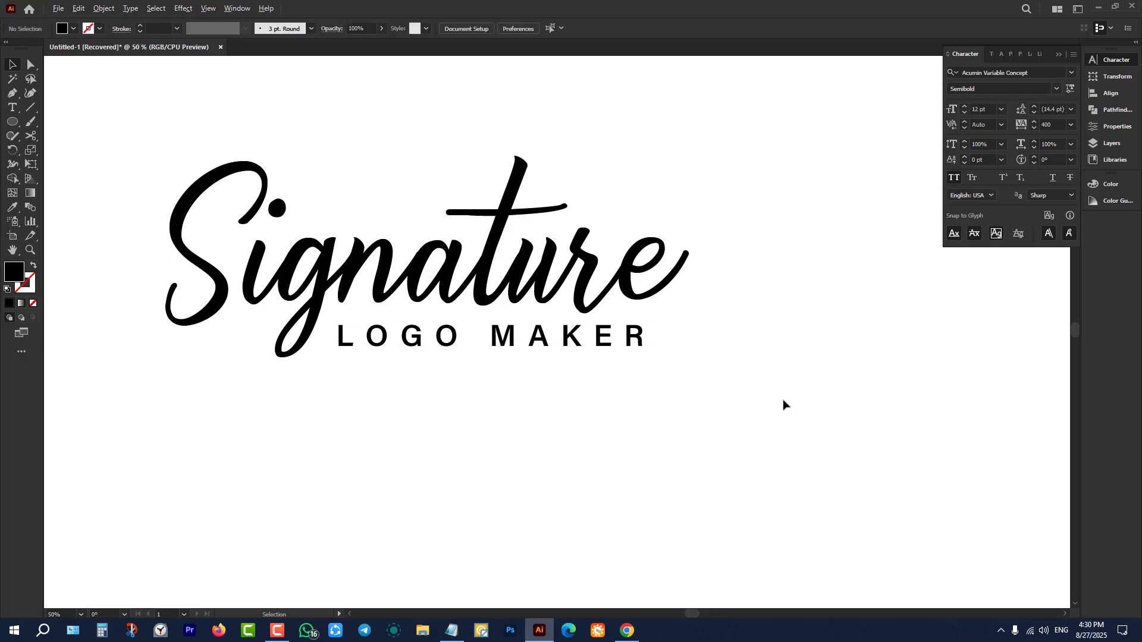
pyautogui.scroll(-5, 782, 402)
pyautogui.scroll(3, 791, 395)
pyautogui.scroll(1, 777, 451)
pyautogui.scroll(-1, 680, 423)
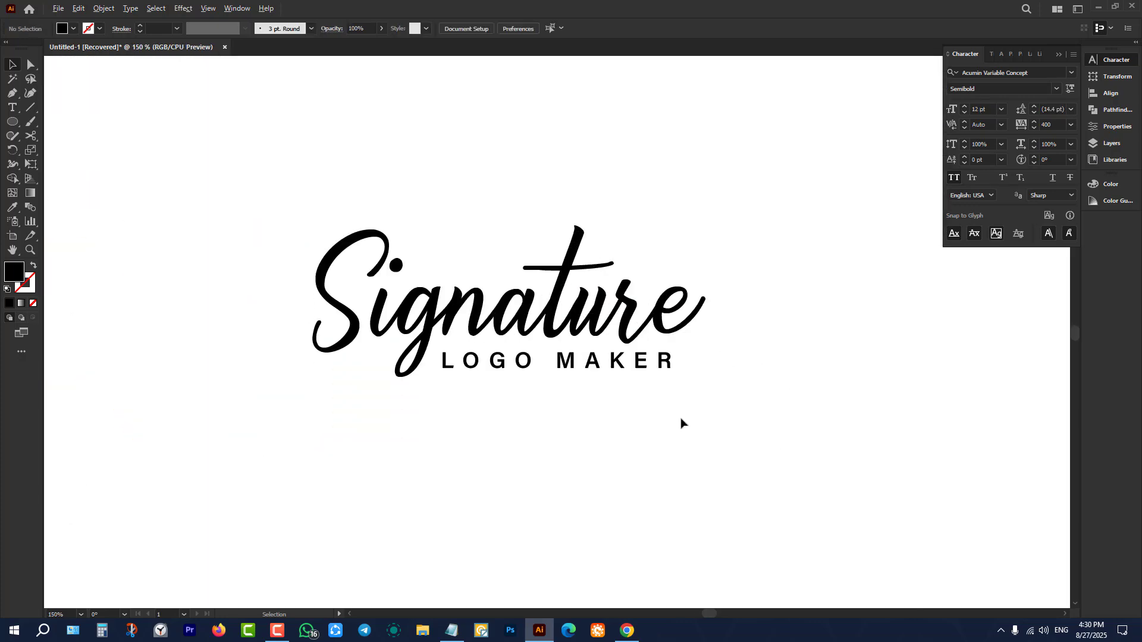
pyautogui.scroll(-2, 690, 418)
pyautogui.scroll(2, 703, 407)
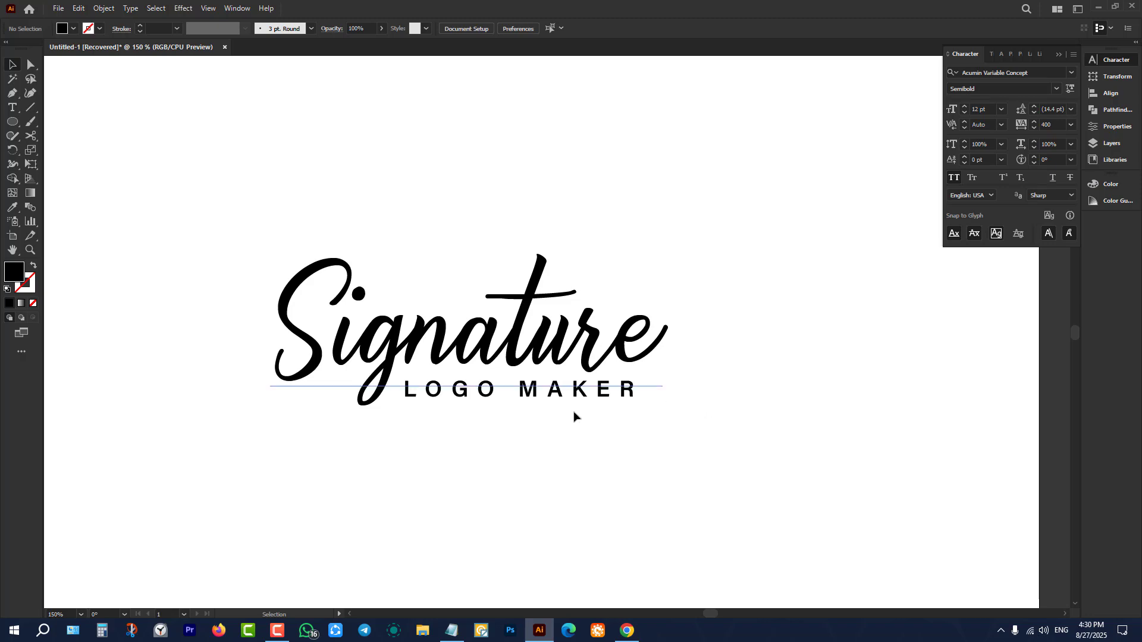
pyautogui.click(585, 395)
pyautogui.scroll(1, 585, 394)
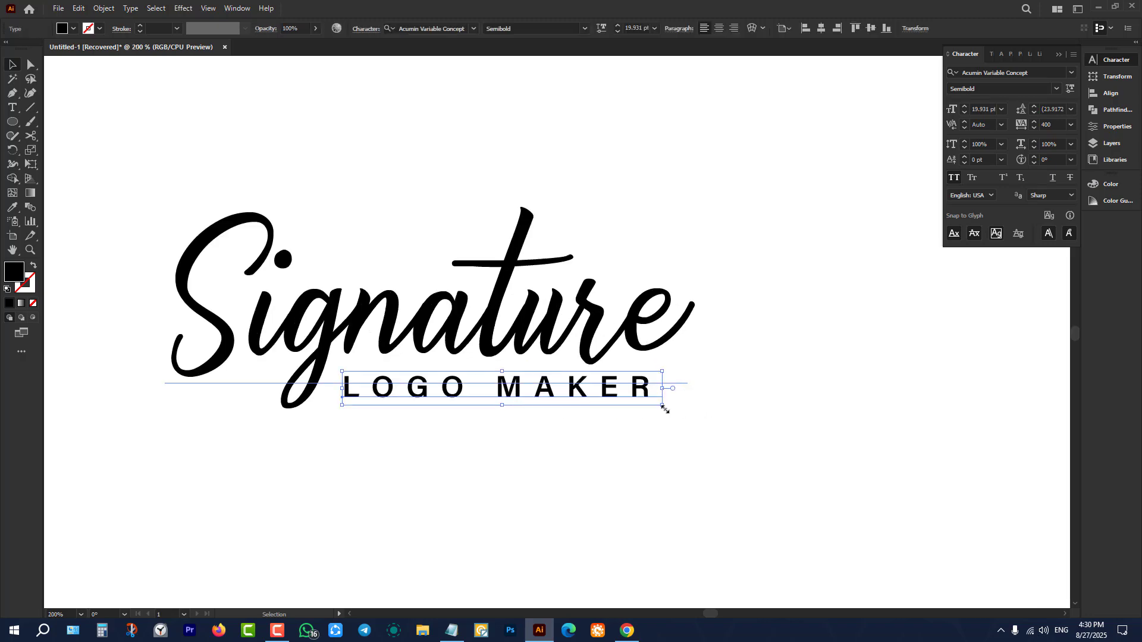
pyautogui.moveTo(663, 406); pyautogui.dragTo(650, 433)
pyautogui.click(615, 470)
pyautogui.scroll(-1, 616, 428)
pyautogui.scroll(-2, 654, 429)
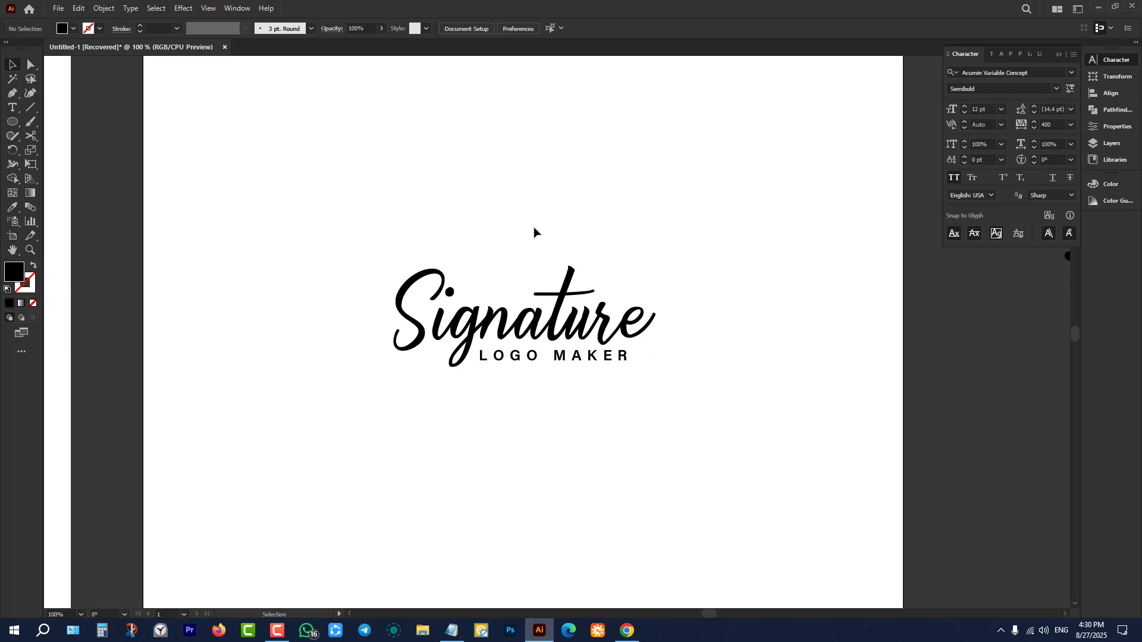
pyautogui.scroll(1, 724, 271)
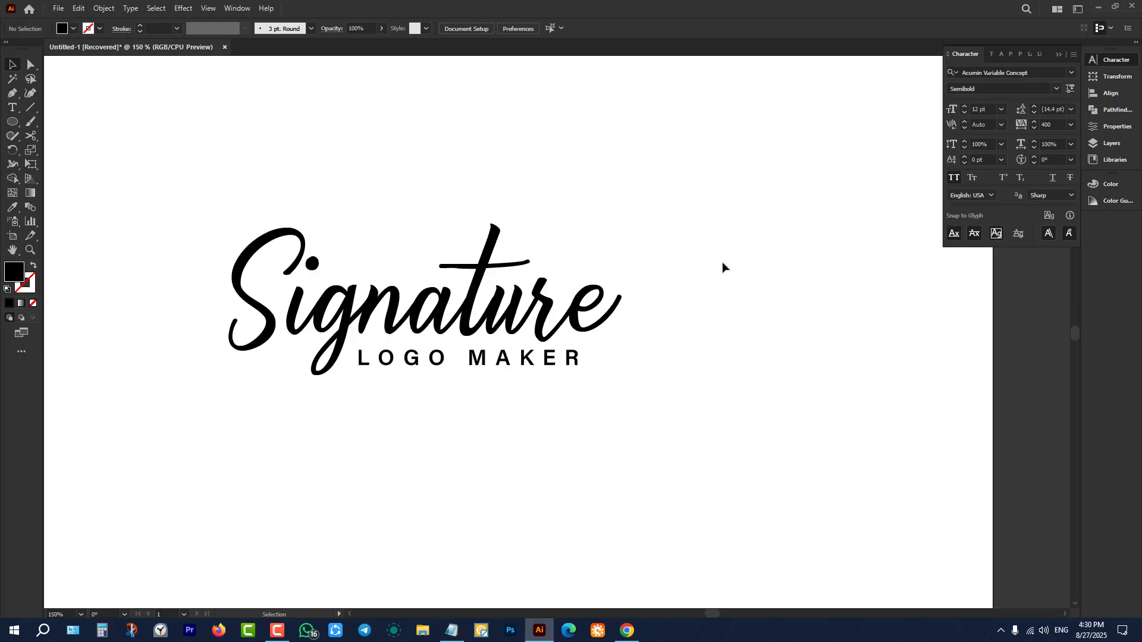
# - Switch to Chrome and browse the Fiverr search results for signature logo gigs
pyautogui.click(627, 630)
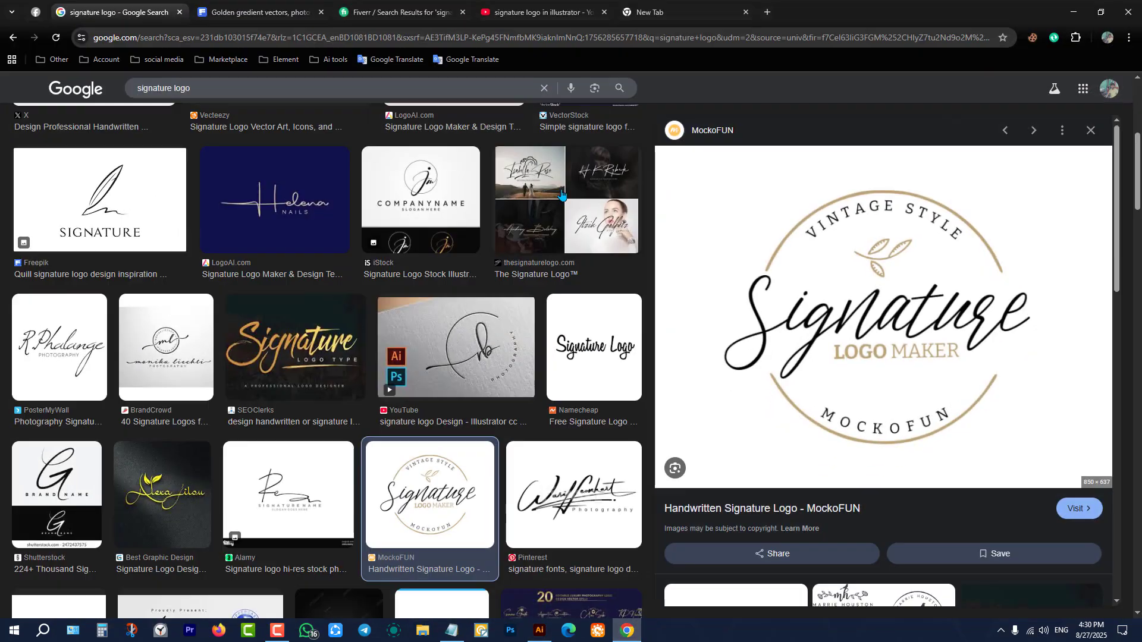
pyautogui.click(342, 9)
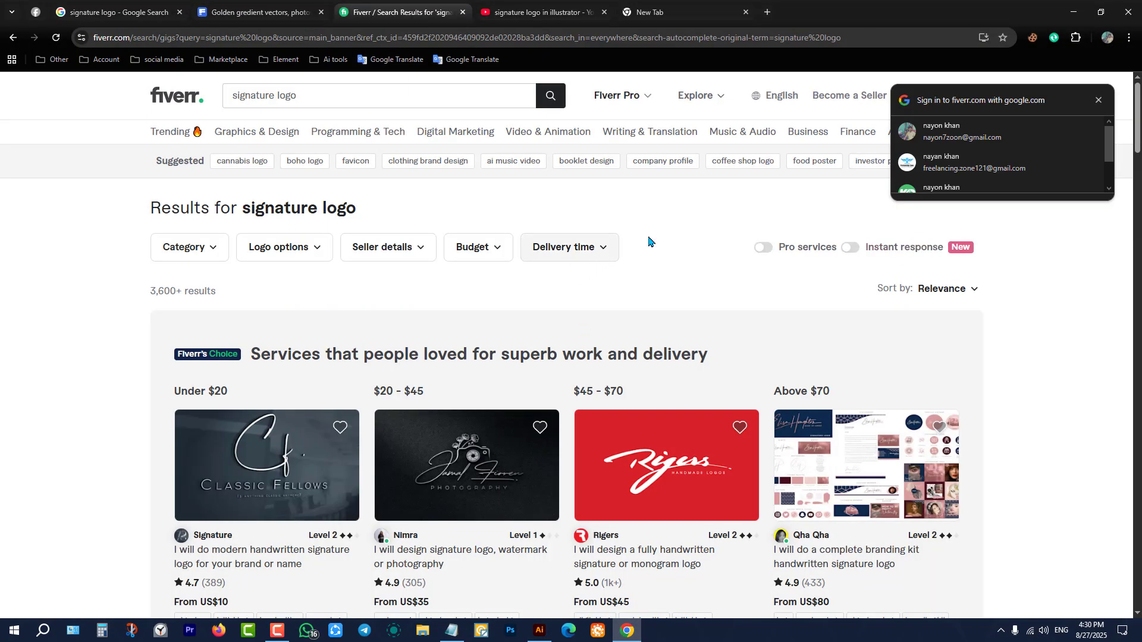
pyautogui.click(374, 103)
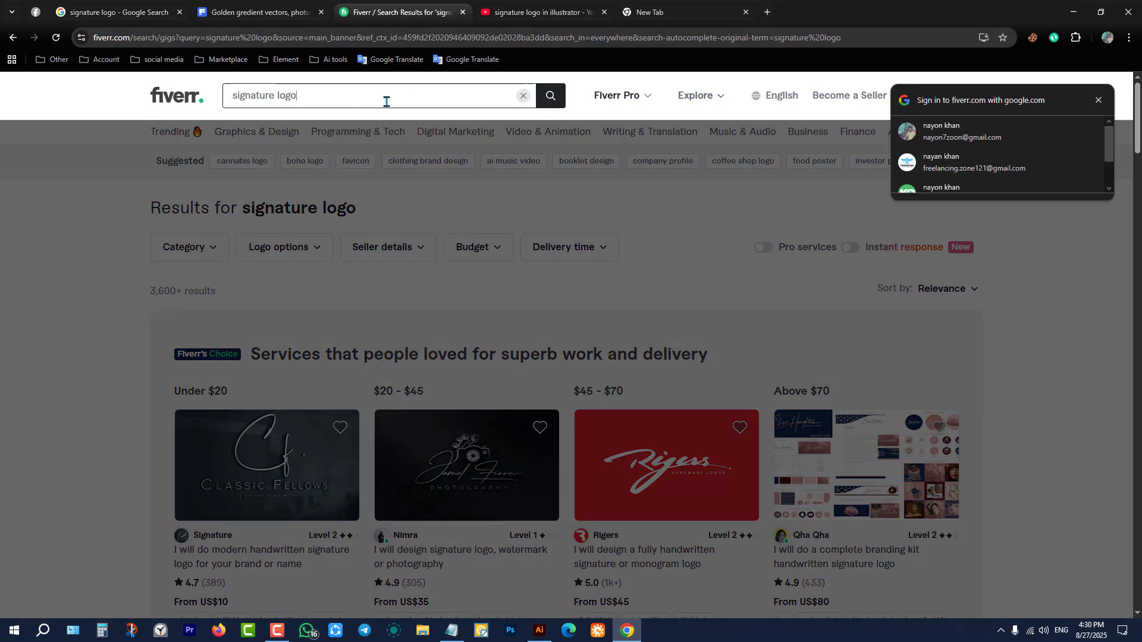
pyautogui.click(701, 222)
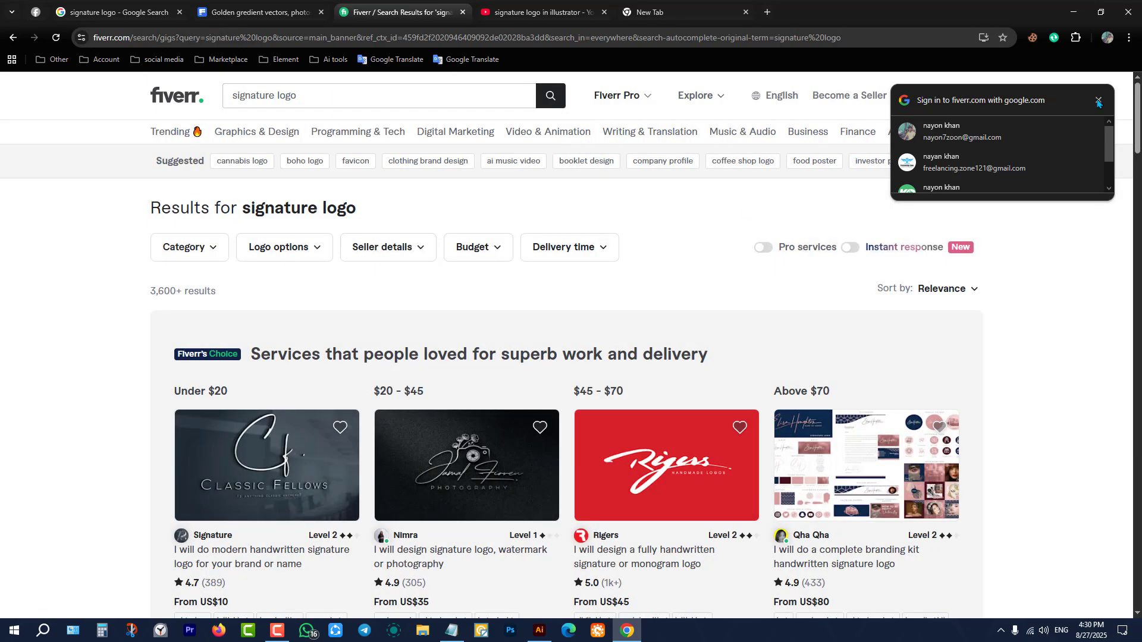
pyautogui.scroll(-6, 684, 243)
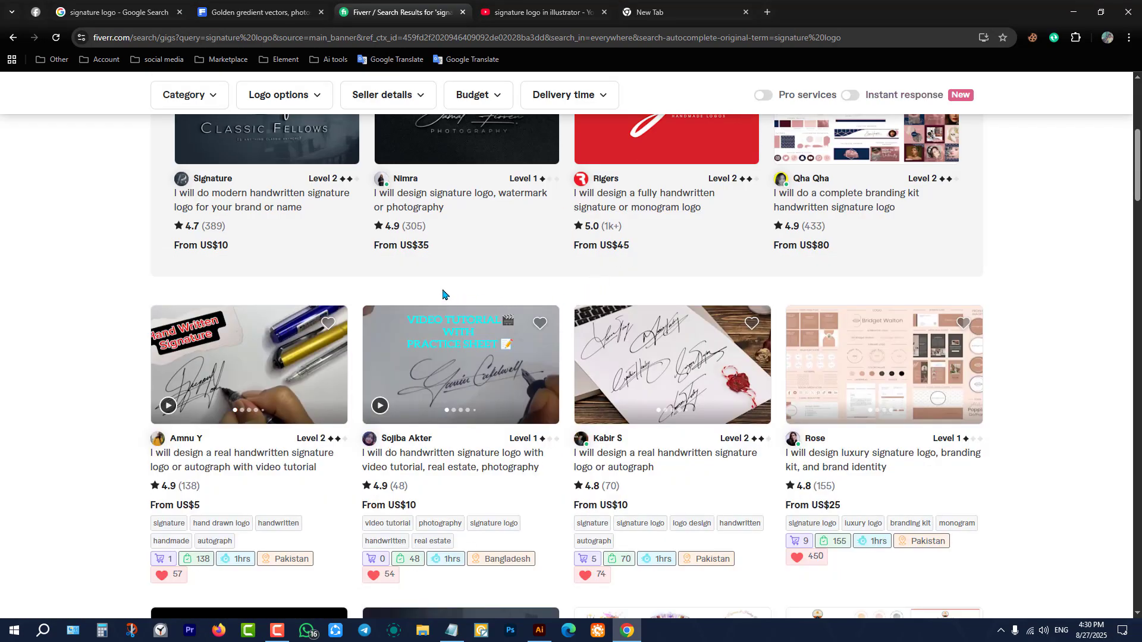
pyautogui.scroll(7, 440, 290)
pyautogui.scroll(-6, 438, 291)
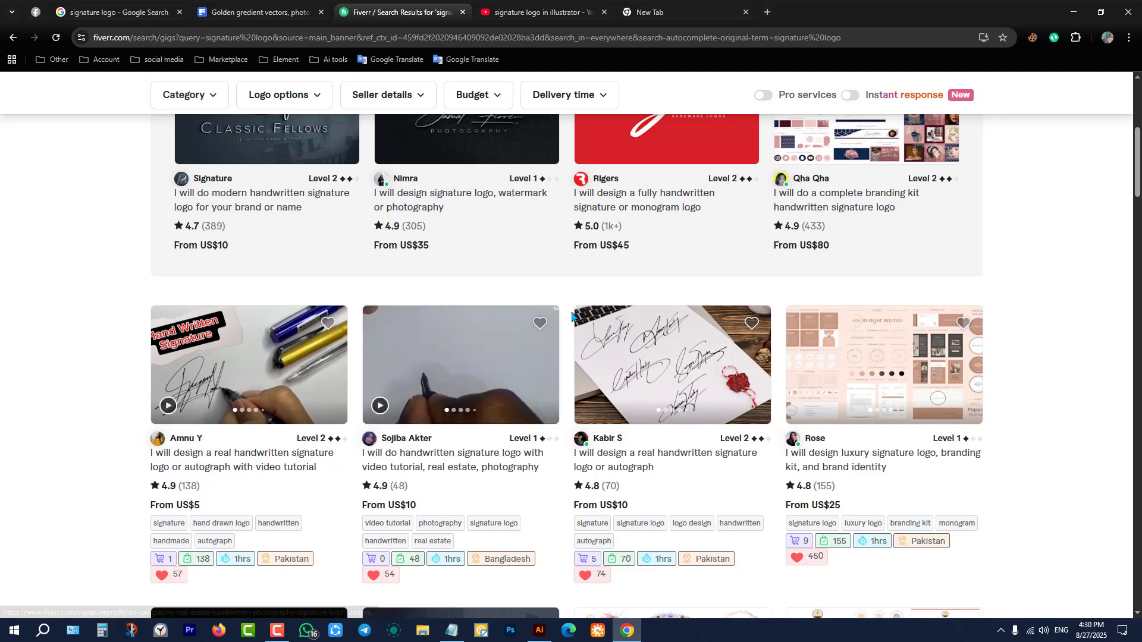
pyautogui.scroll(-3, 571, 322)
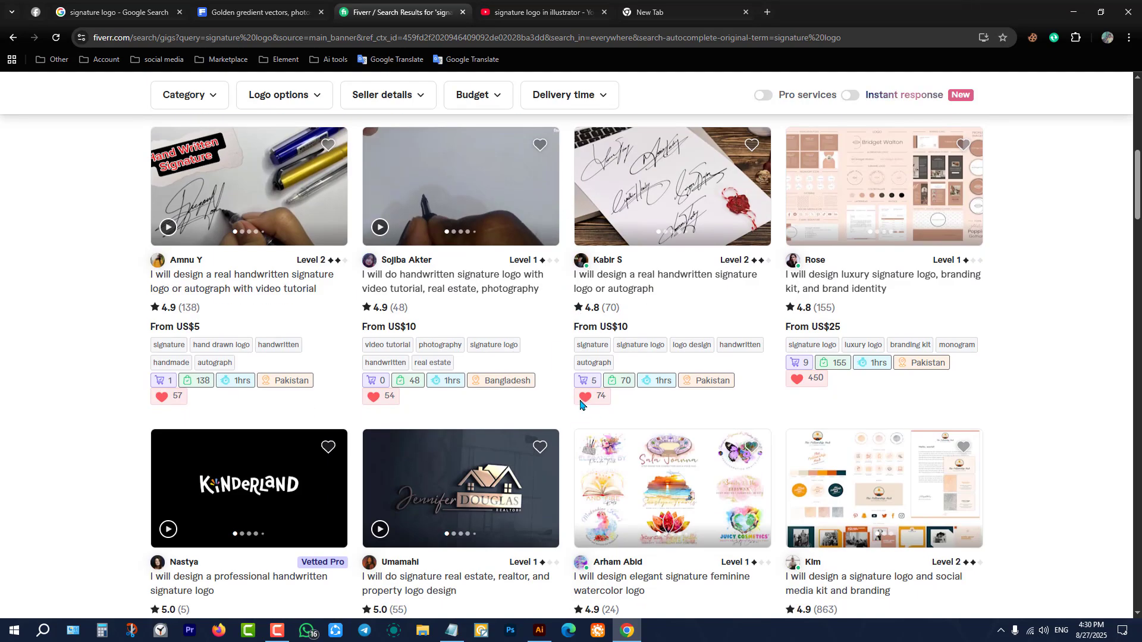
pyautogui.scroll(3, 621, 417)
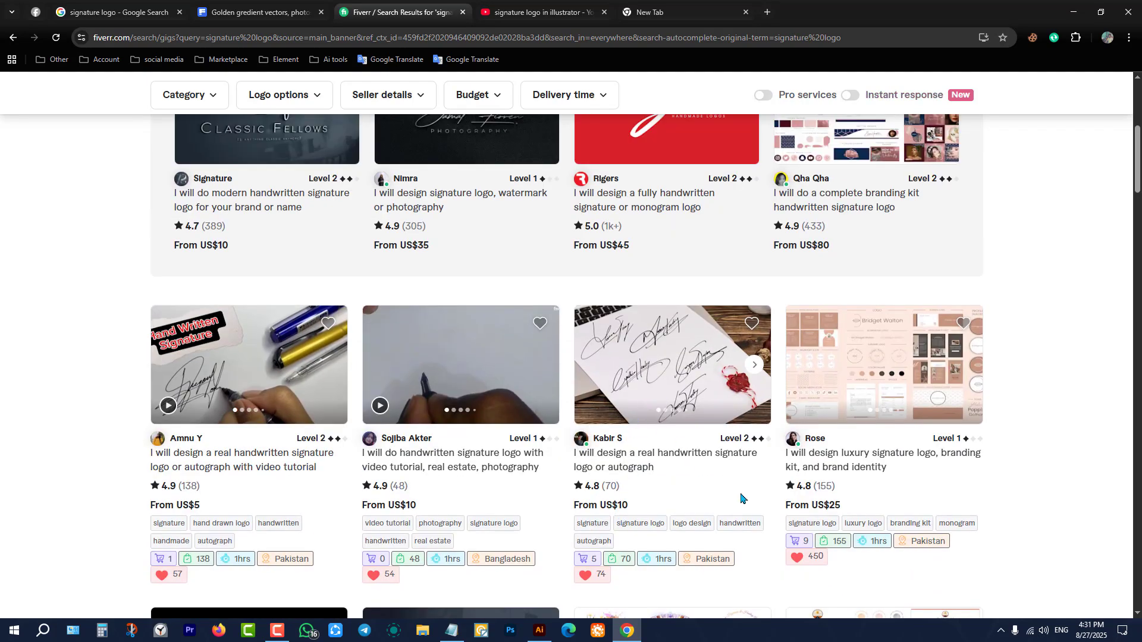
# - Open the Fiverr gig for a real handwritten signature logo or autograph and review its samples, description, and the seller's country and member-since date
pyautogui.click(681, 379)
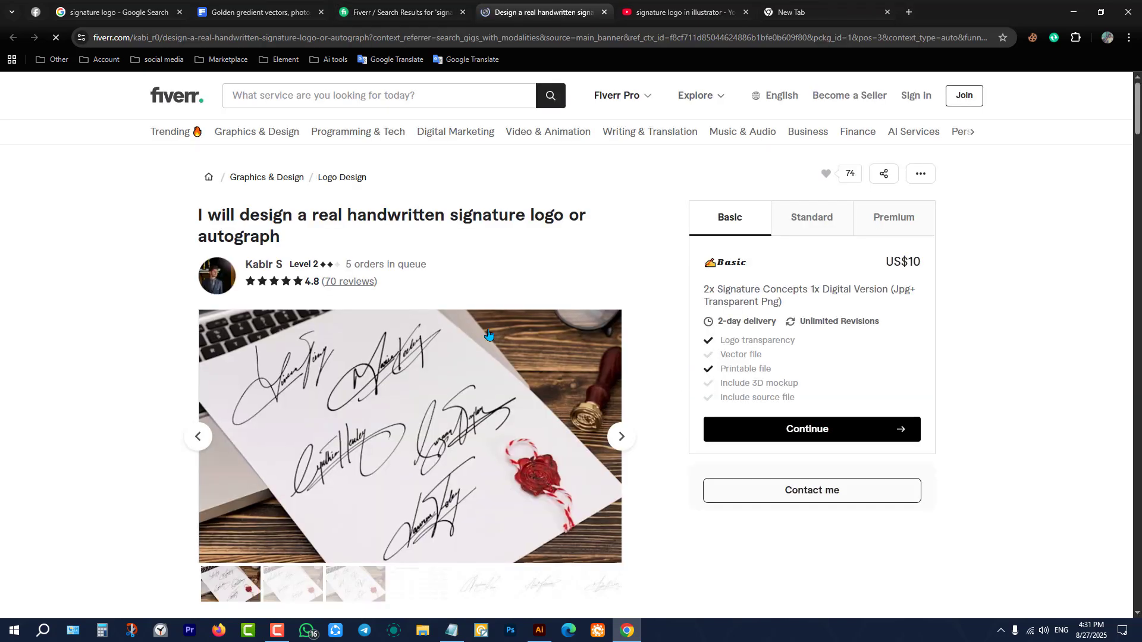
pyautogui.scroll(-5, 258, 277)
pyautogui.scroll(-8, 258, 276)
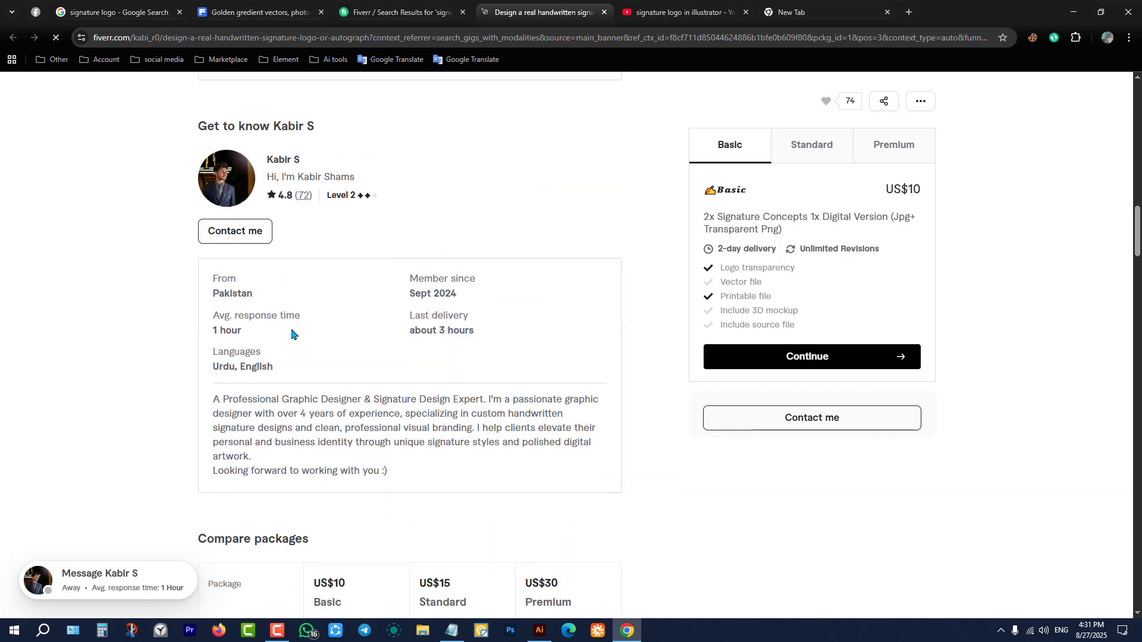
pyautogui.doubleClick(232, 295)
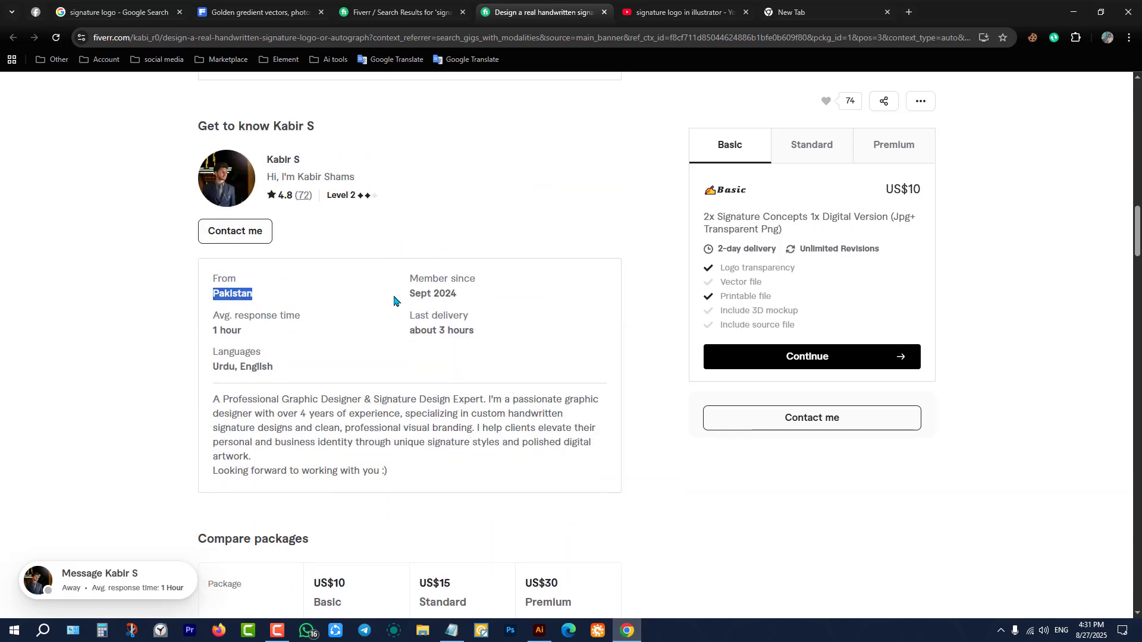
pyautogui.tripleClick(434, 298)
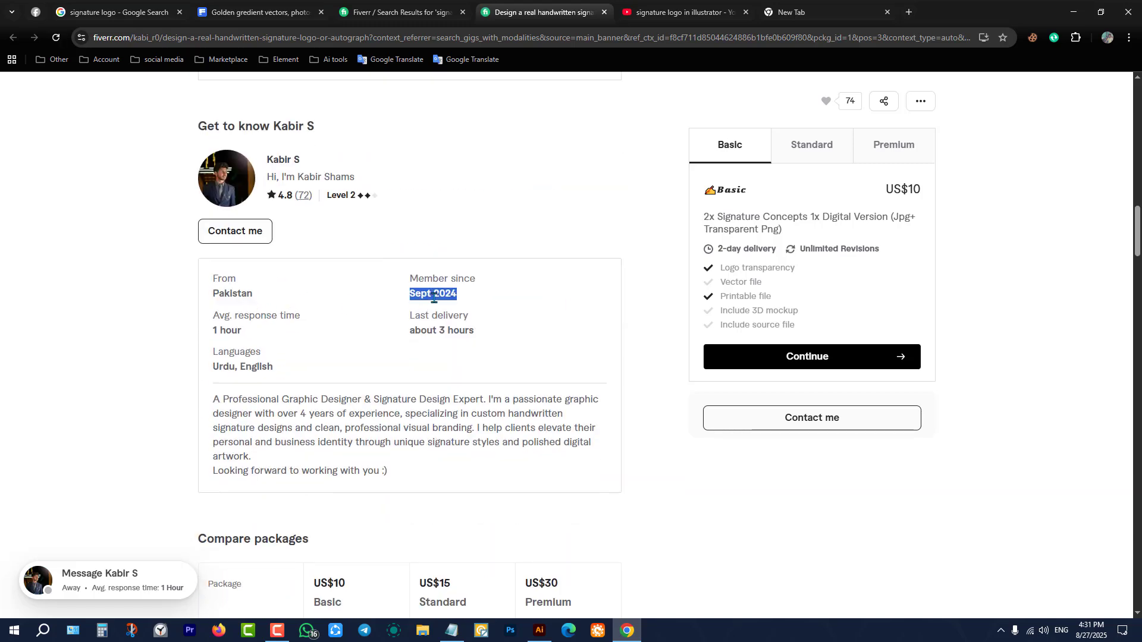
pyautogui.scroll(13, 434, 297)
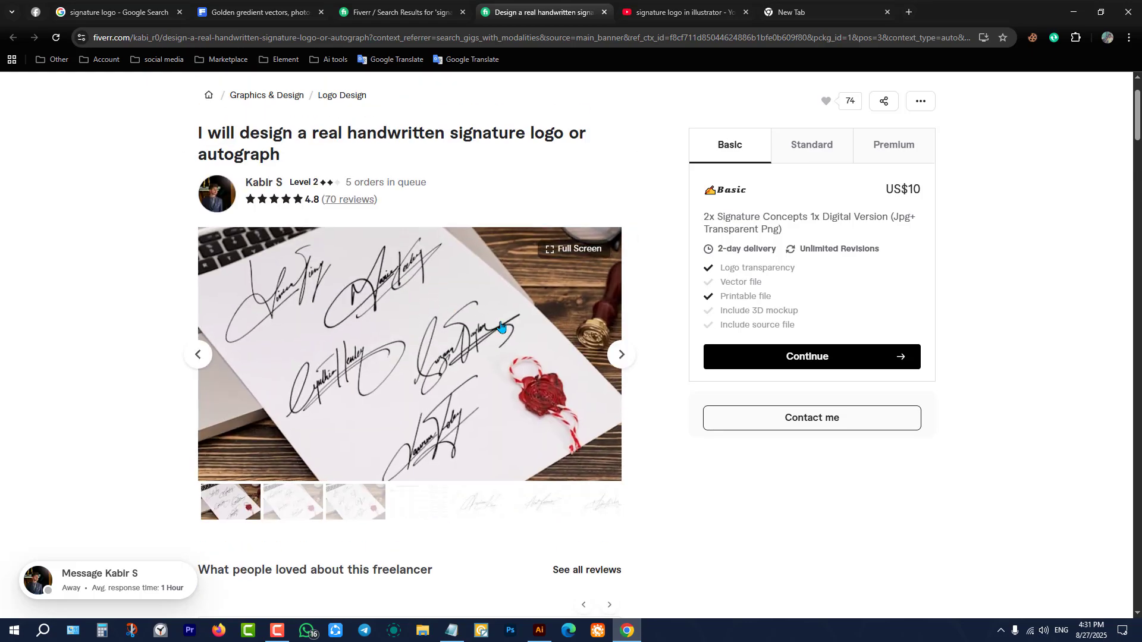
pyautogui.scroll(-7, 518, 333)
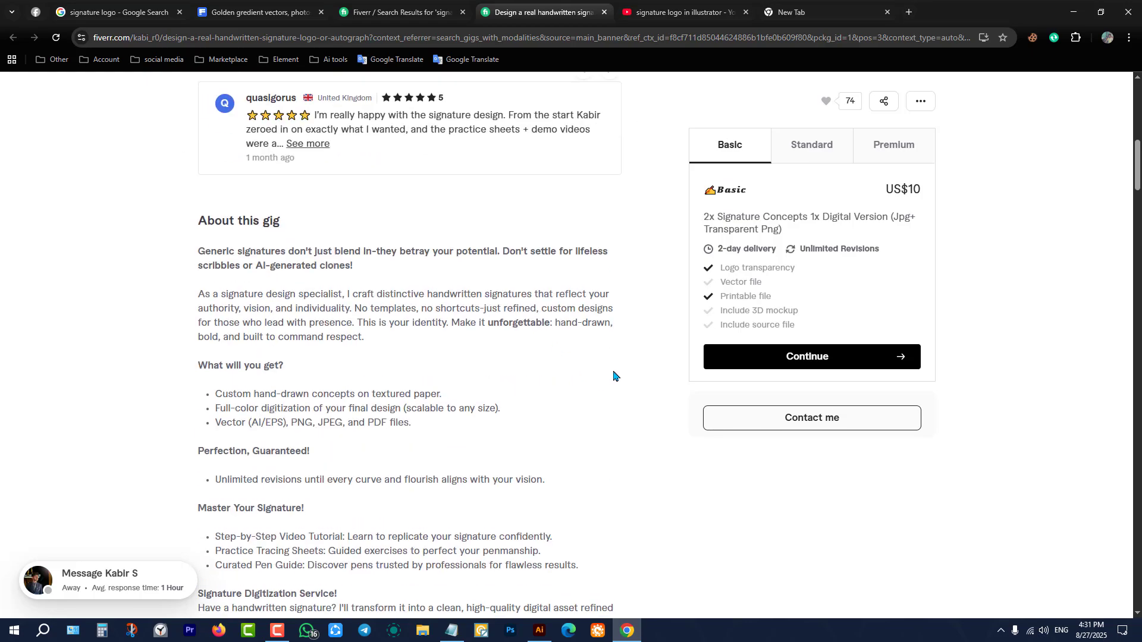
pyautogui.scroll(7, 613, 375)
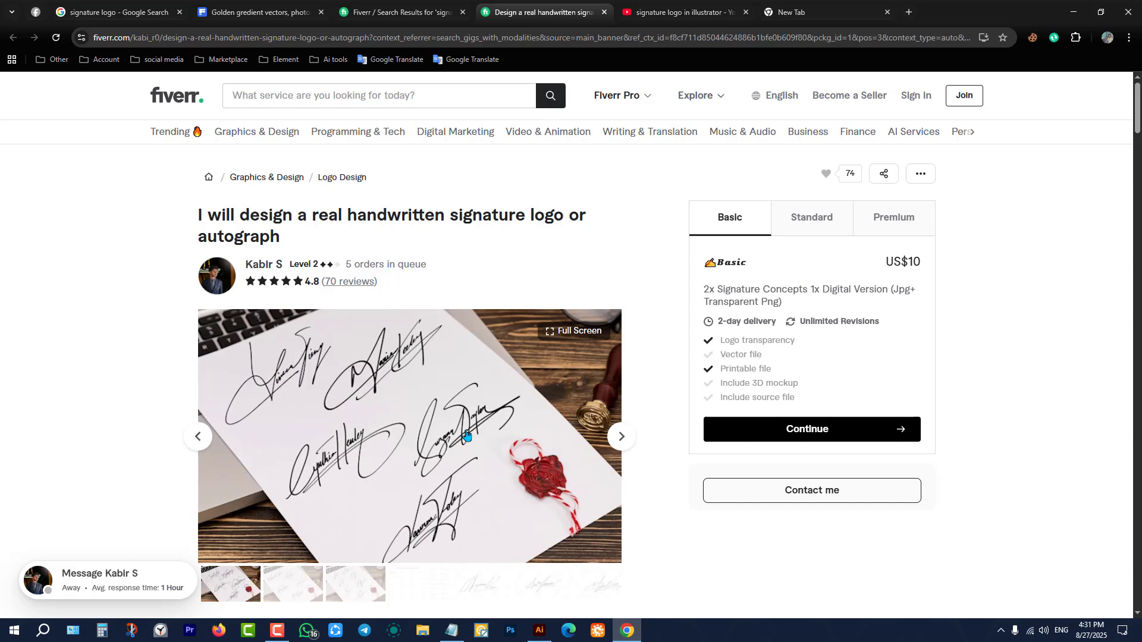
# - Check the handwritten signature gig's order queue and compare its Standard and Premium packages
pyautogui.tripleClick(349, 268)
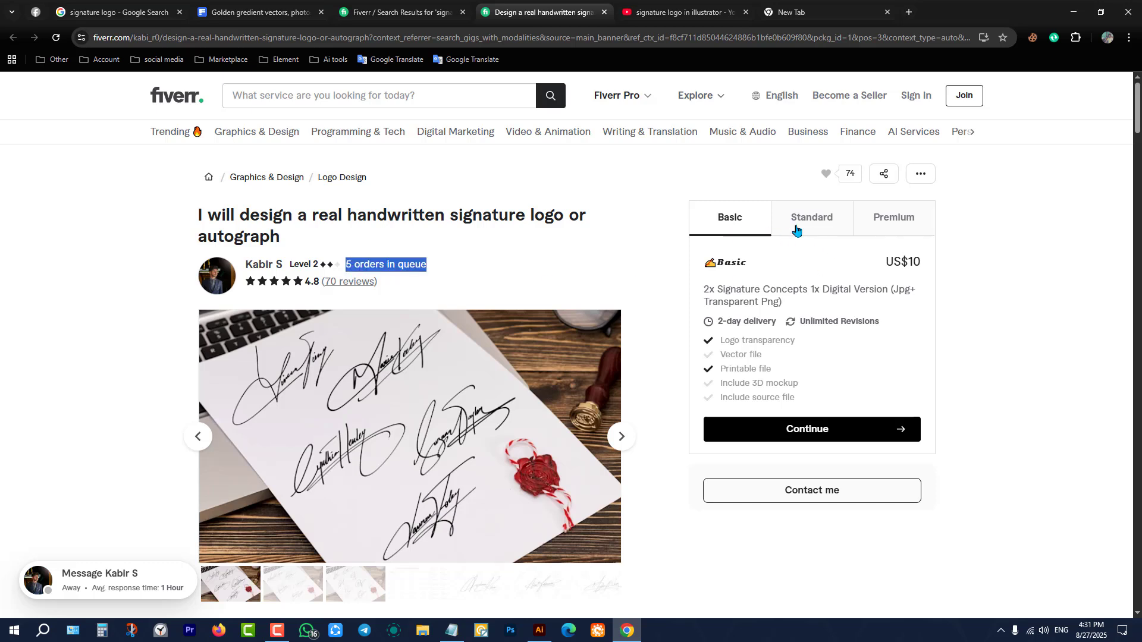
pyautogui.click(823, 229)
pyautogui.click(883, 228)
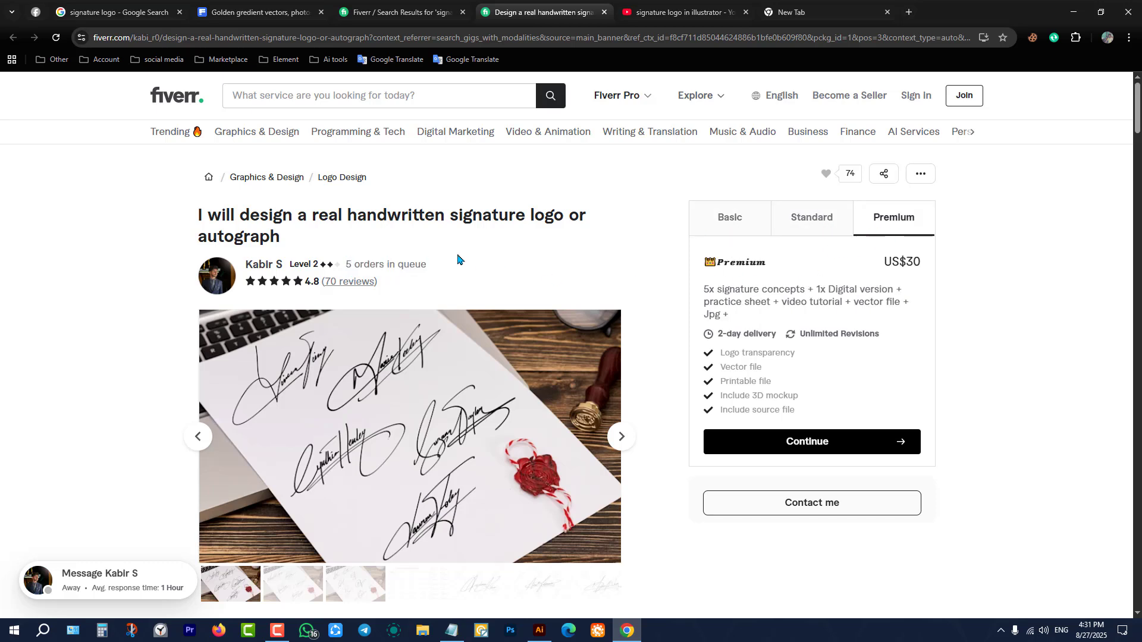
# - View the gig's signature samples full screen, from the practice sheet to the reviewed client signatures, and close the gallery
pyautogui.click(425, 336)
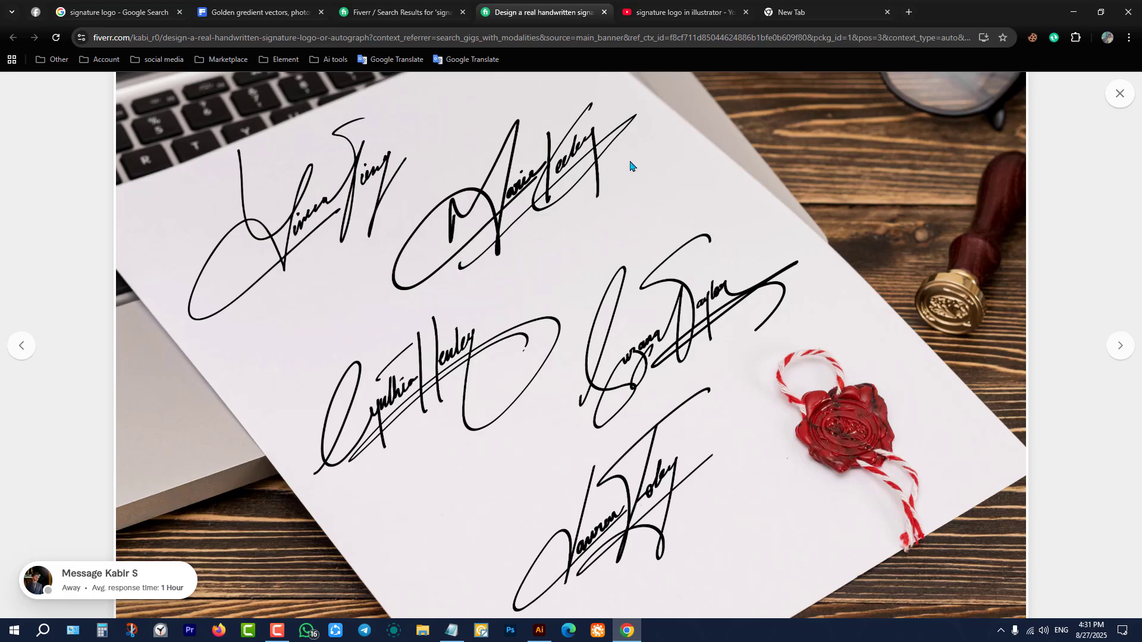
pyautogui.press('Right')
pyautogui.press('Right')
pyautogui.press('Right')
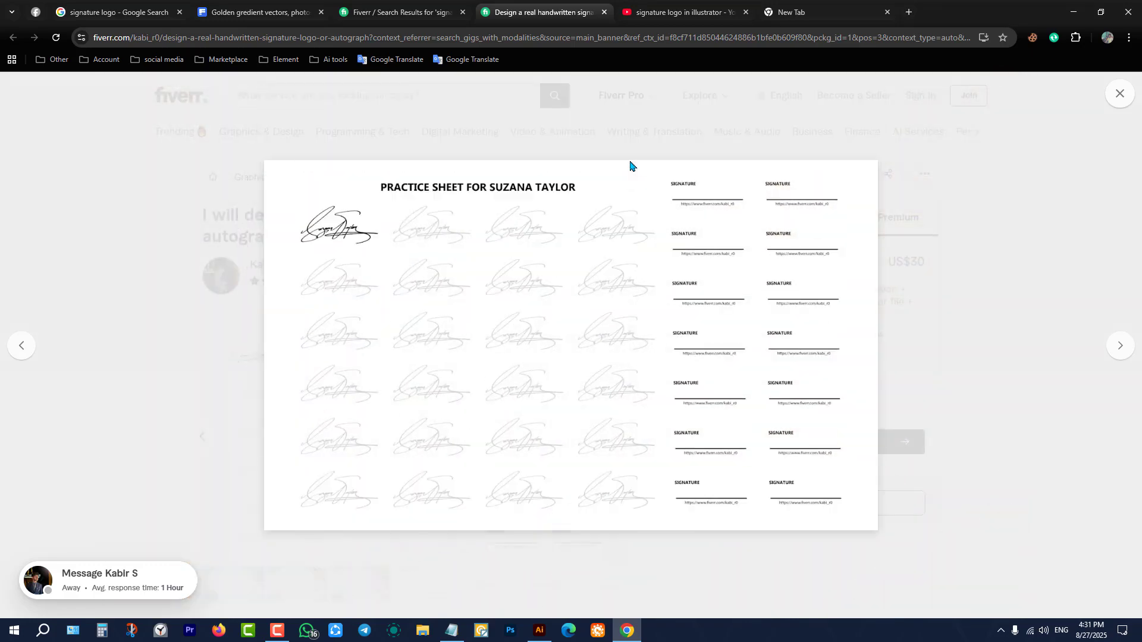
pyautogui.press('Right')
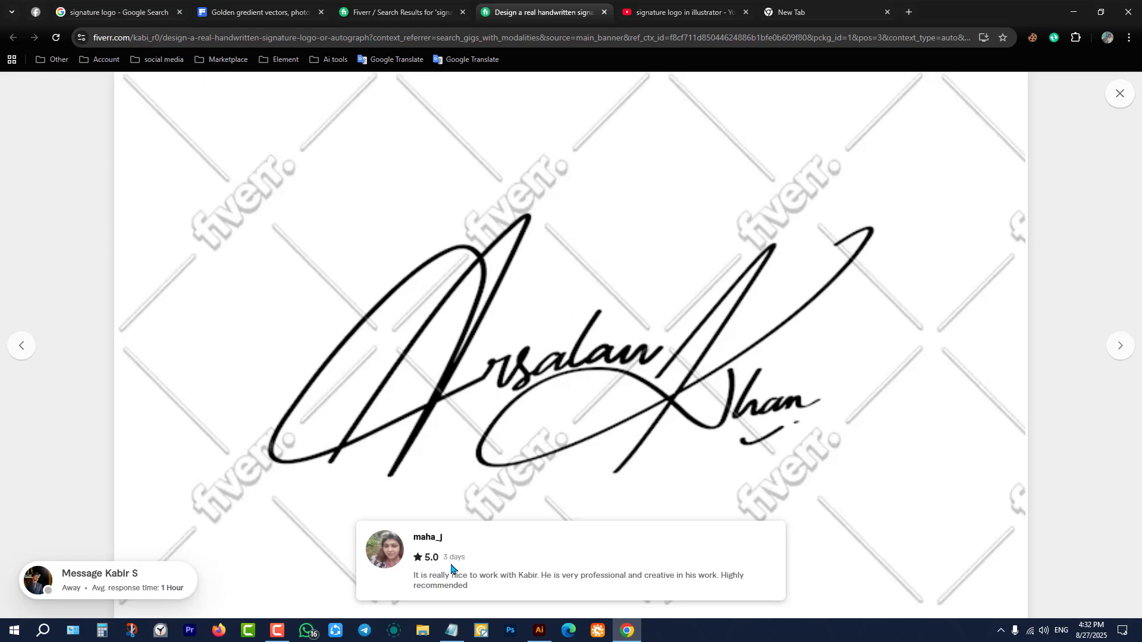
pyautogui.moveTo(454, 548)
pyautogui.press('Right')
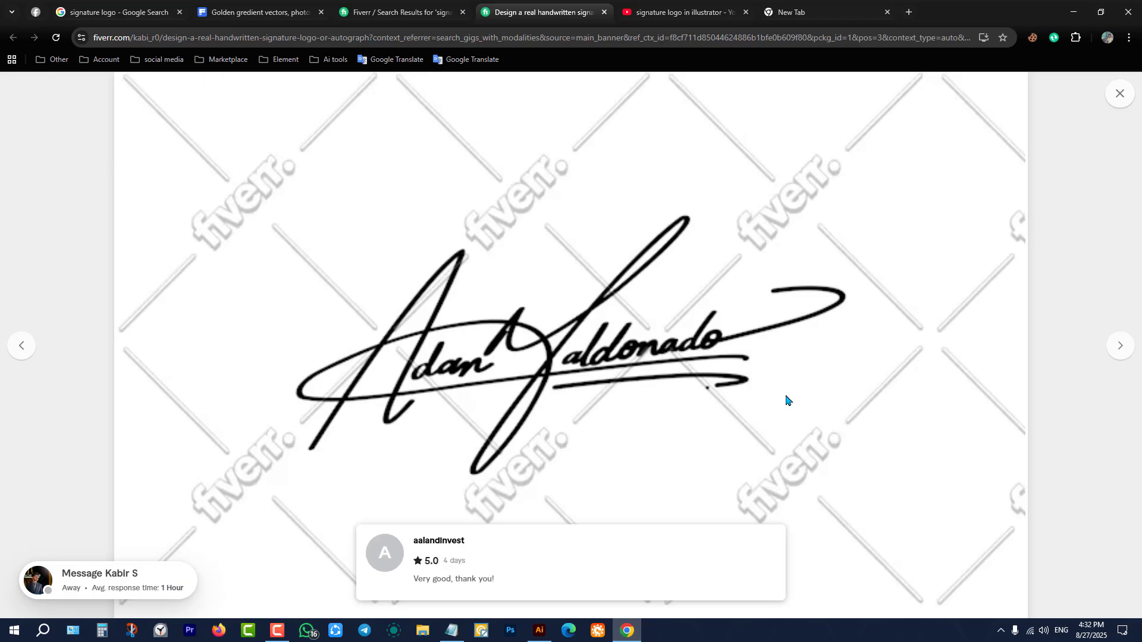
pyautogui.press('Right')
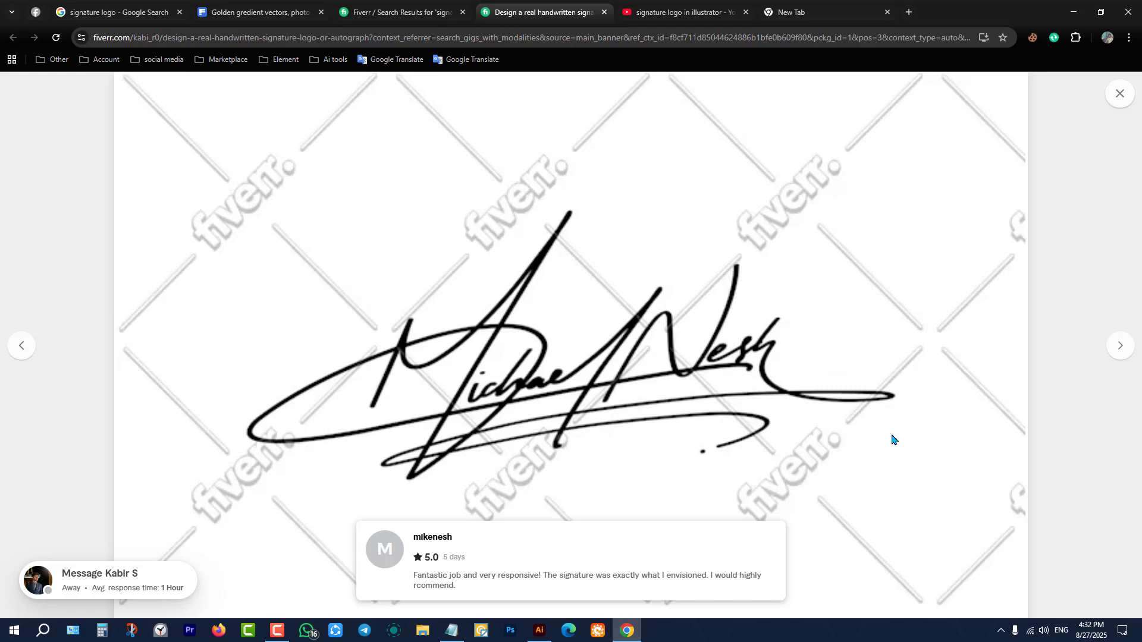
pyautogui.press('Right')
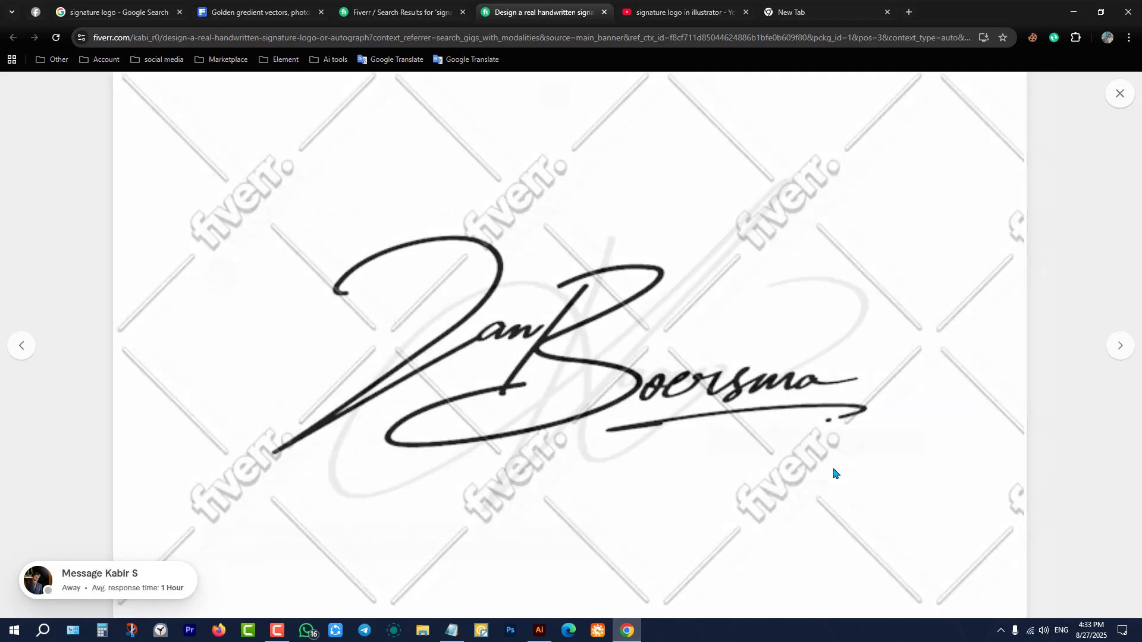
pyautogui.press('Right')
pyautogui.press('Right')
pyautogui.press('Right')
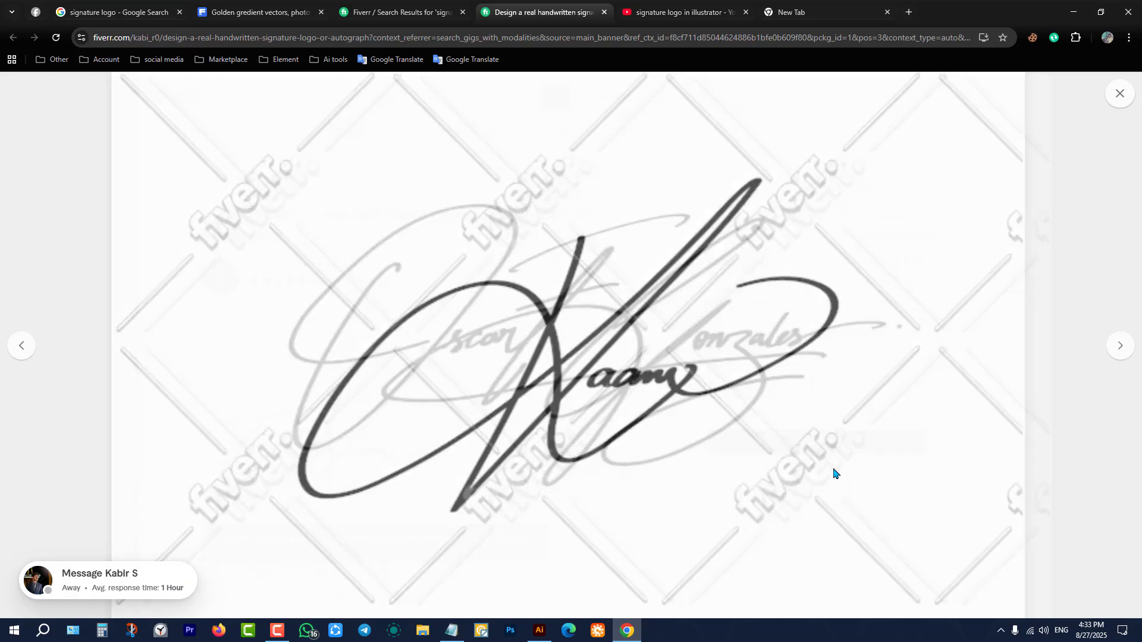
pyautogui.click(1118, 96)
# - Return to the Fiverr search results for signature logo and look through the listed gigs for another logo seller
pyautogui.click(399, 13)
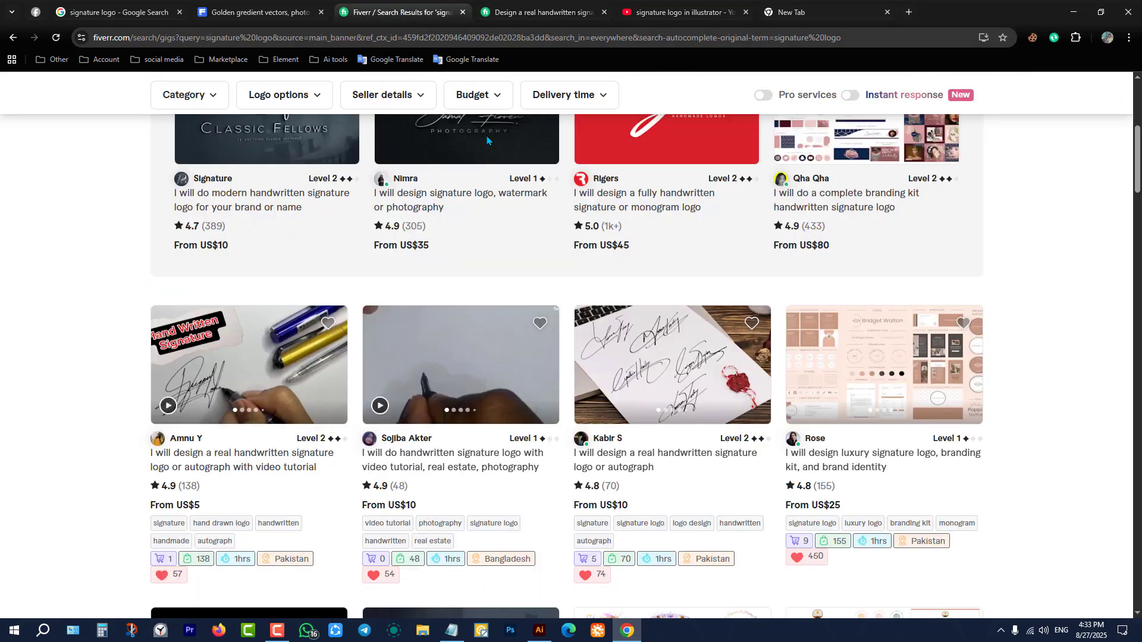
pyautogui.scroll(-3, 707, 309)
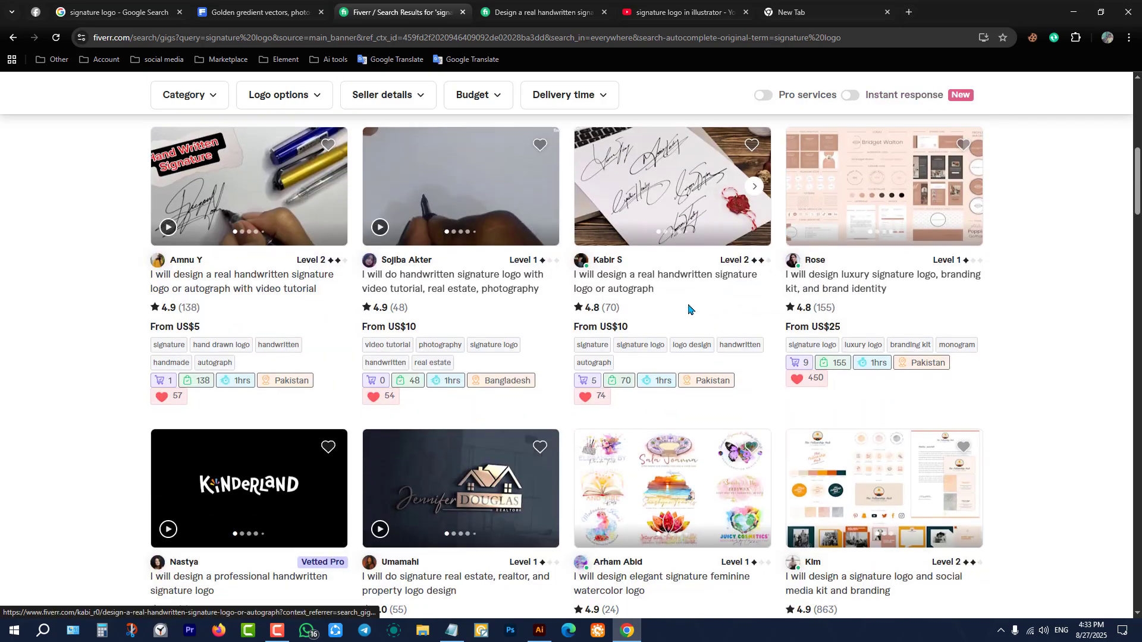
pyautogui.scroll(10, 685, 305)
pyautogui.scroll(-15, 686, 309)
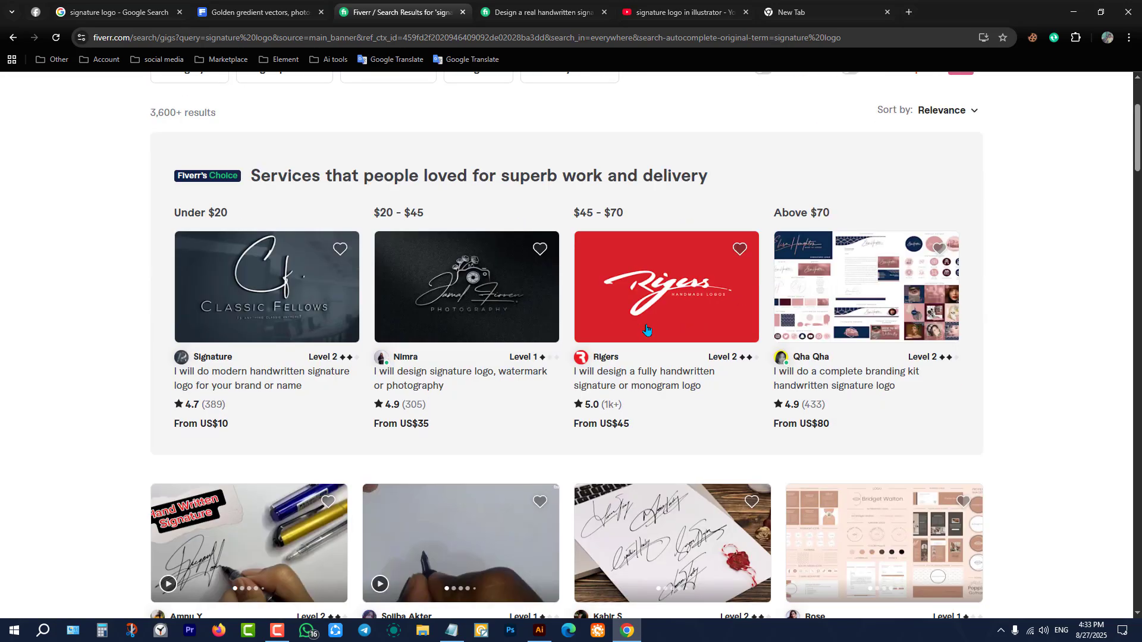
pyautogui.scroll(-3, 660, 340)
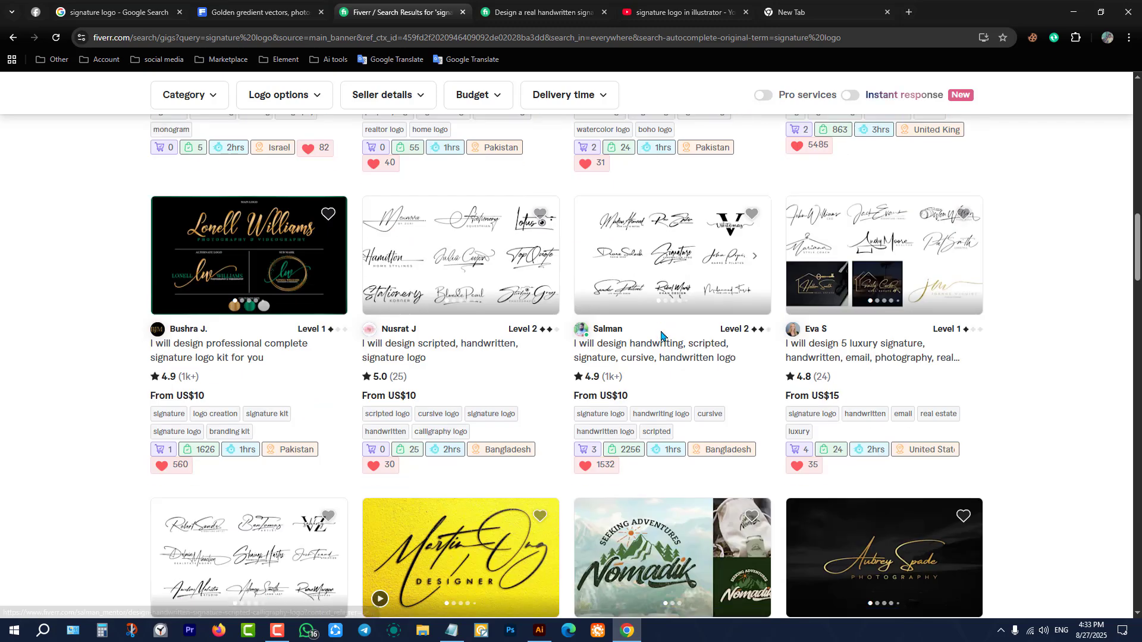
# - Open the "I will design scripted, handwritten, signature logo" gig and examine its logo sample sheets full screen
pyautogui.click(440, 261)
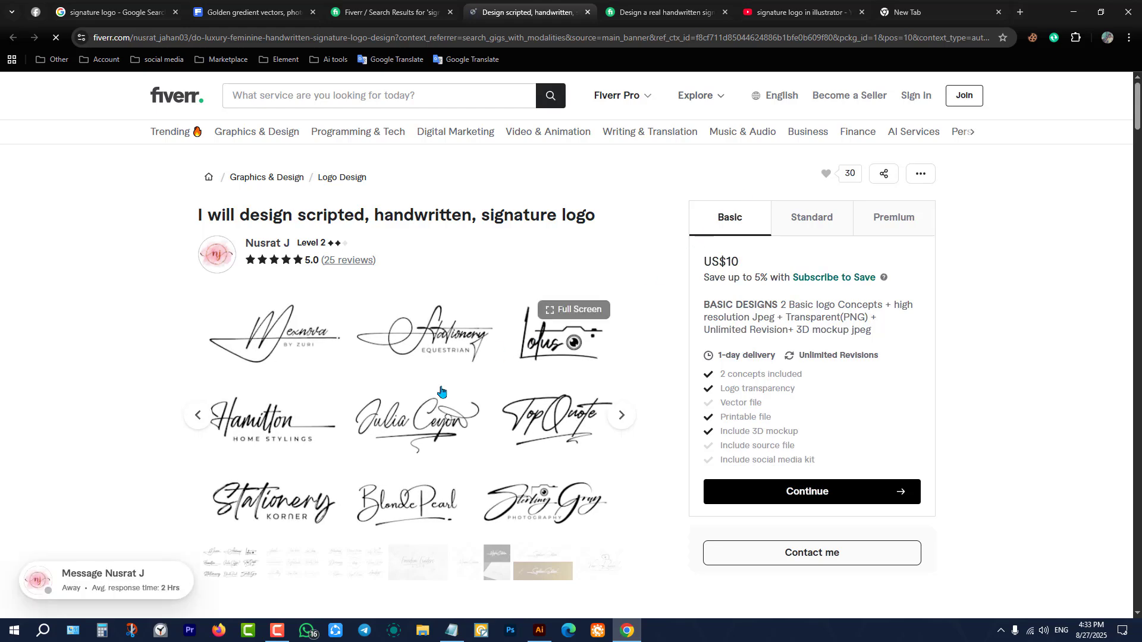
pyautogui.click(441, 390)
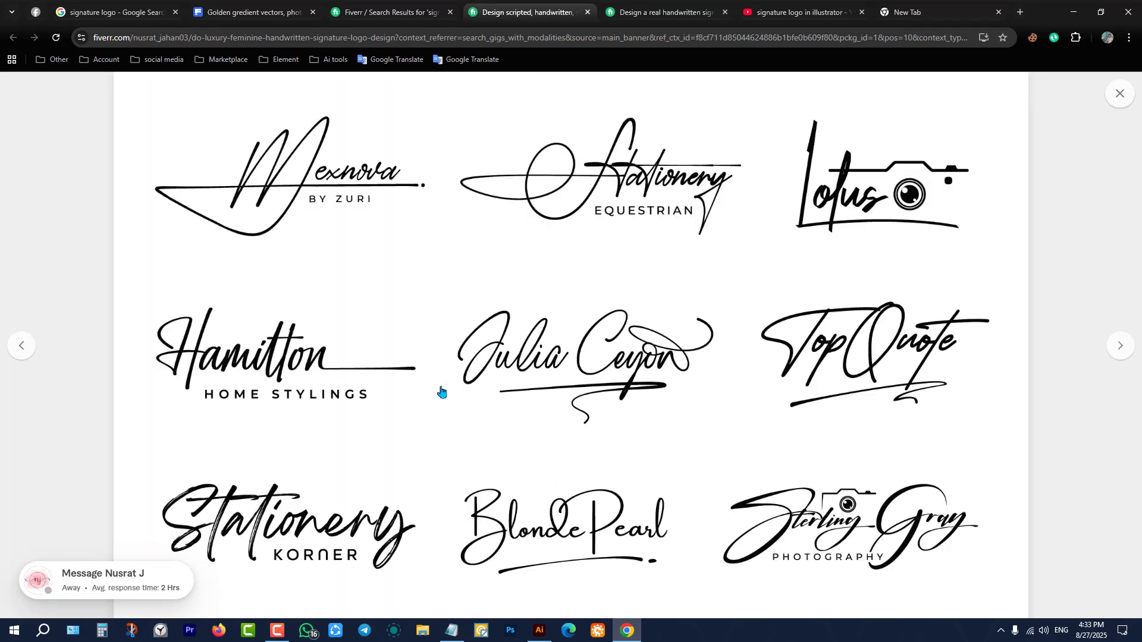
pyautogui.press('Right')
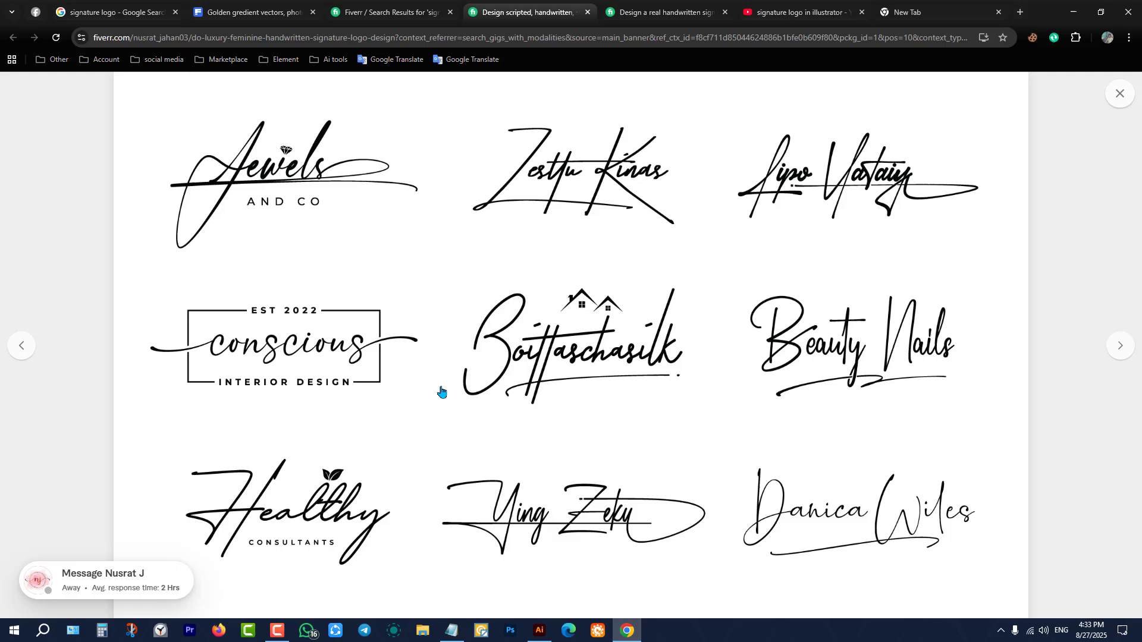
pyautogui.press('Right')
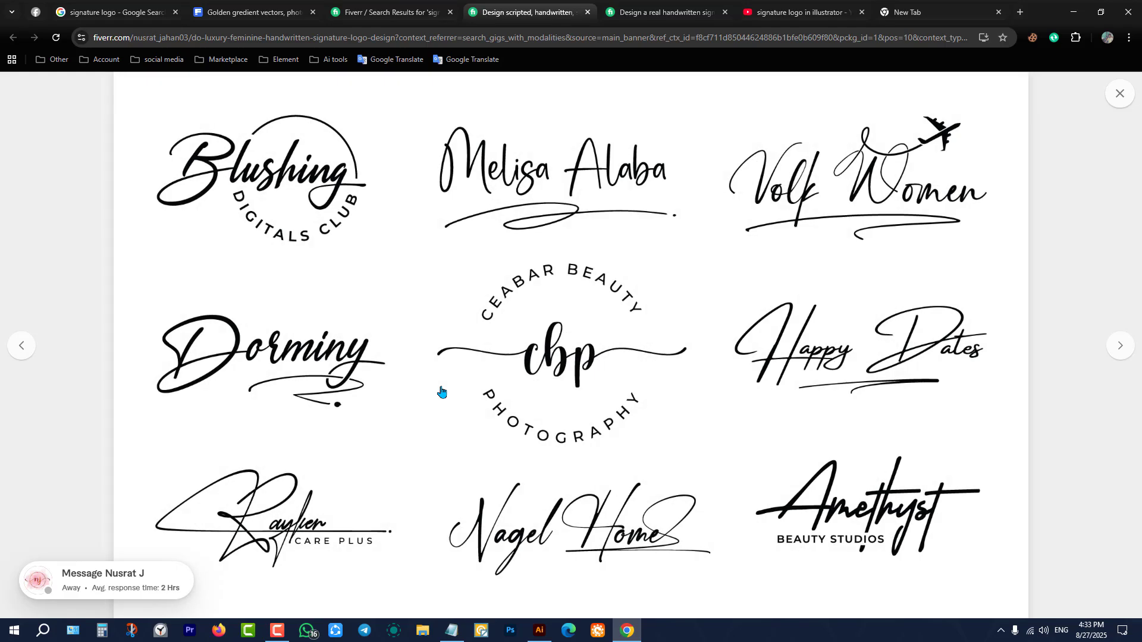
pyautogui.press('Left')
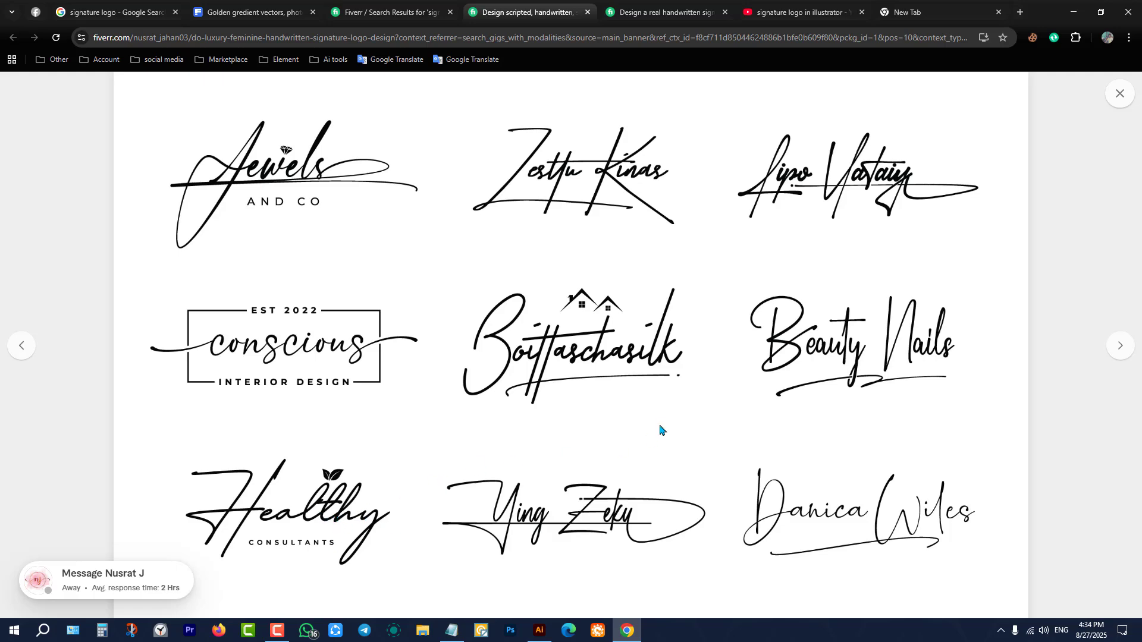
pyautogui.press('Right')
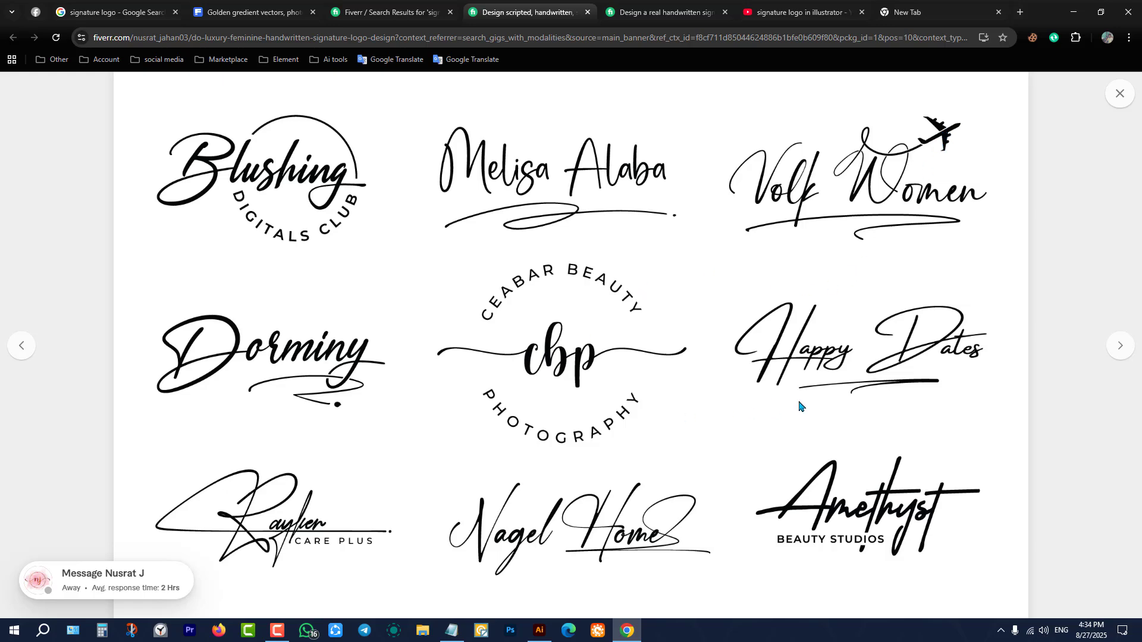
pyautogui.click(1103, 353)
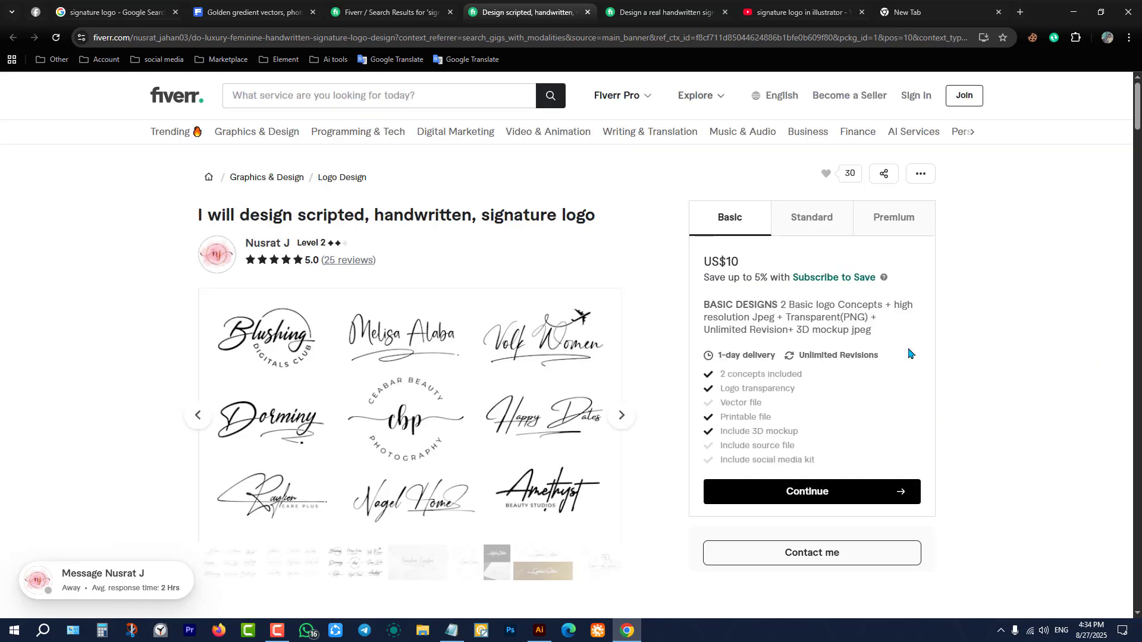
# - Reopen the scripted logo gig's full-screen gallery, examine the individual logos delivered to clients, and skim the gig page
pyautogui.click(611, 427)
pyautogui.click(1120, 346)
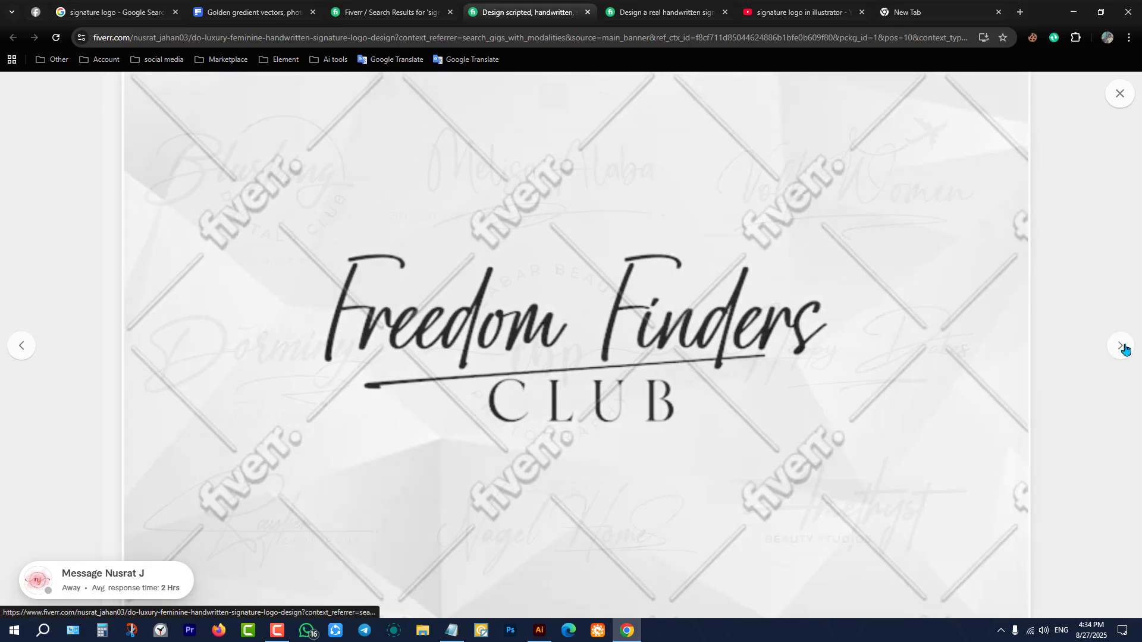
pyautogui.click(1121, 347)
pyautogui.click(22, 346)
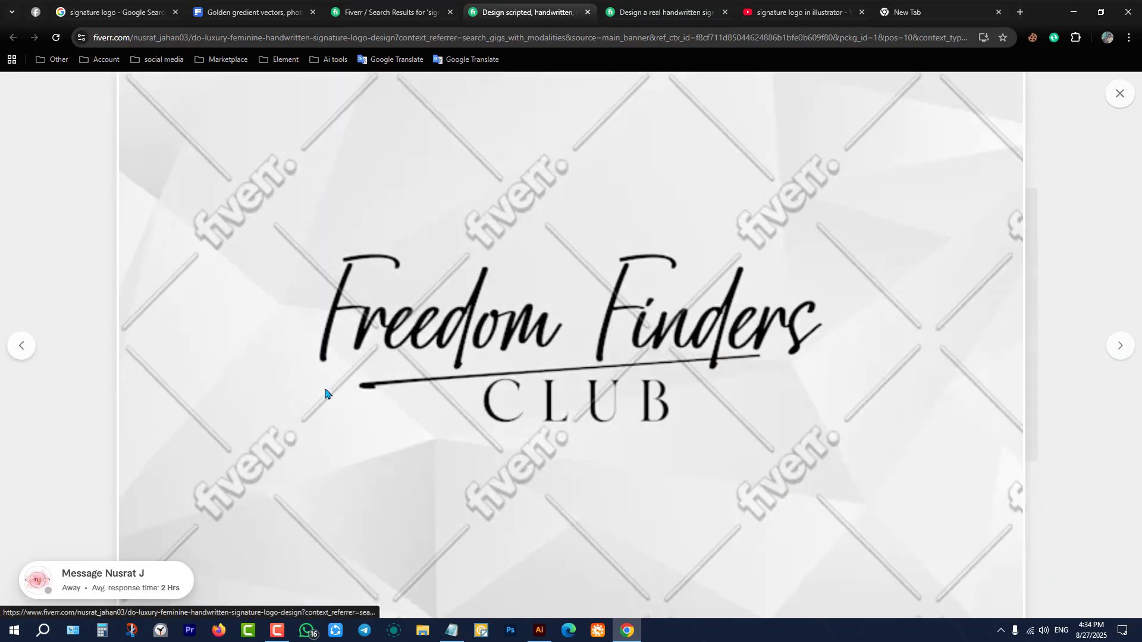
pyautogui.click(1122, 350)
pyautogui.click(1122, 350)
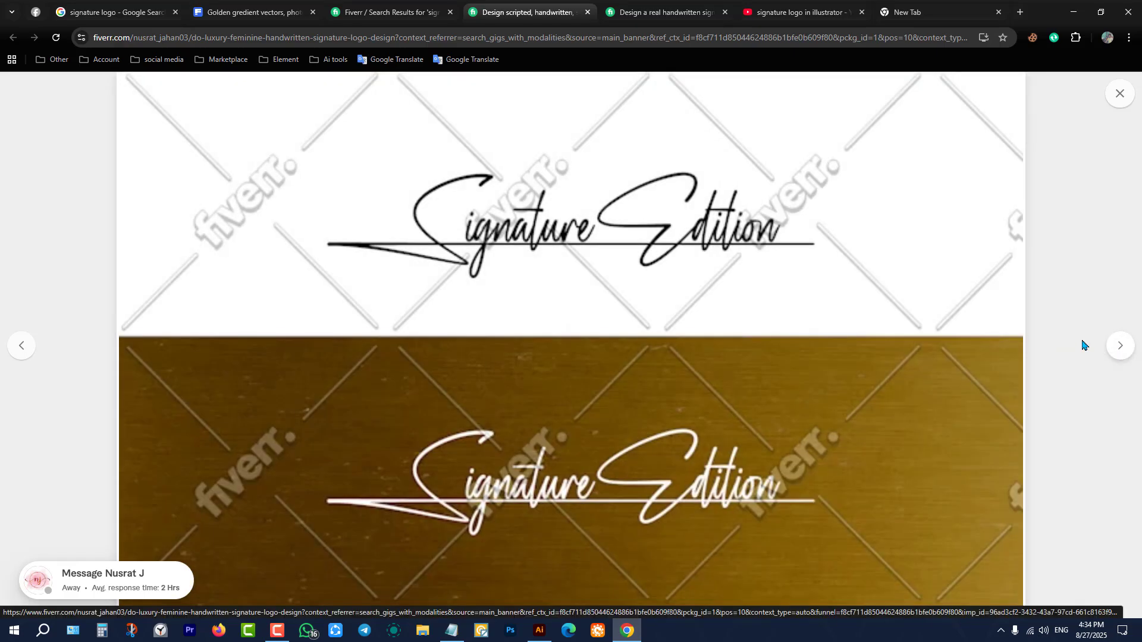
pyautogui.click(1122, 346)
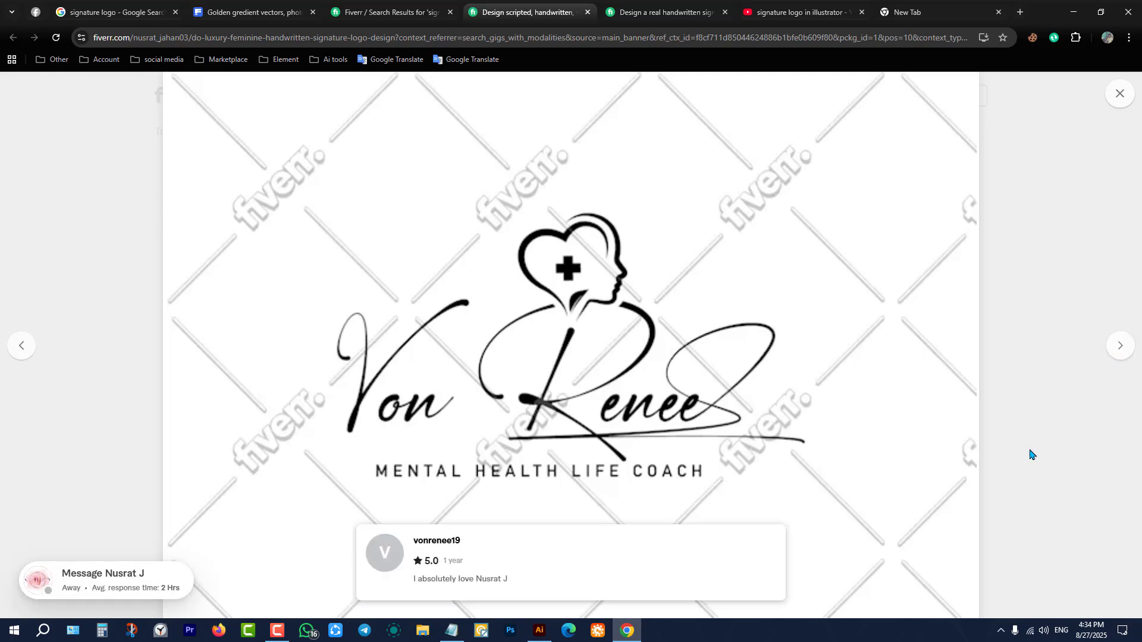
pyautogui.click(1112, 354)
pyautogui.click(1109, 353)
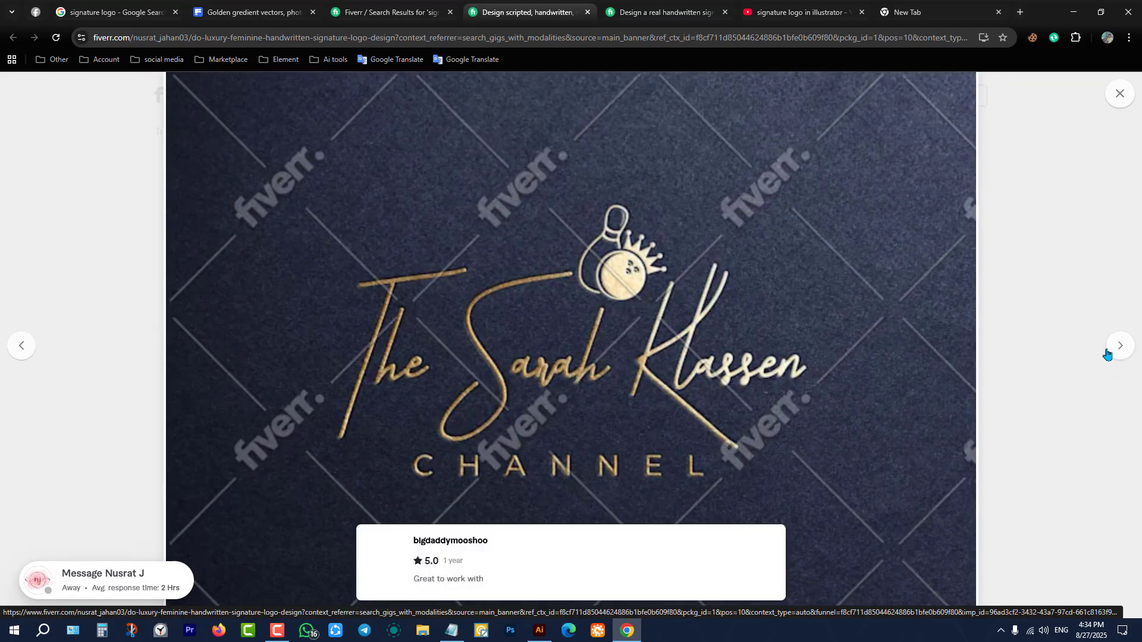
pyautogui.click(1119, 348)
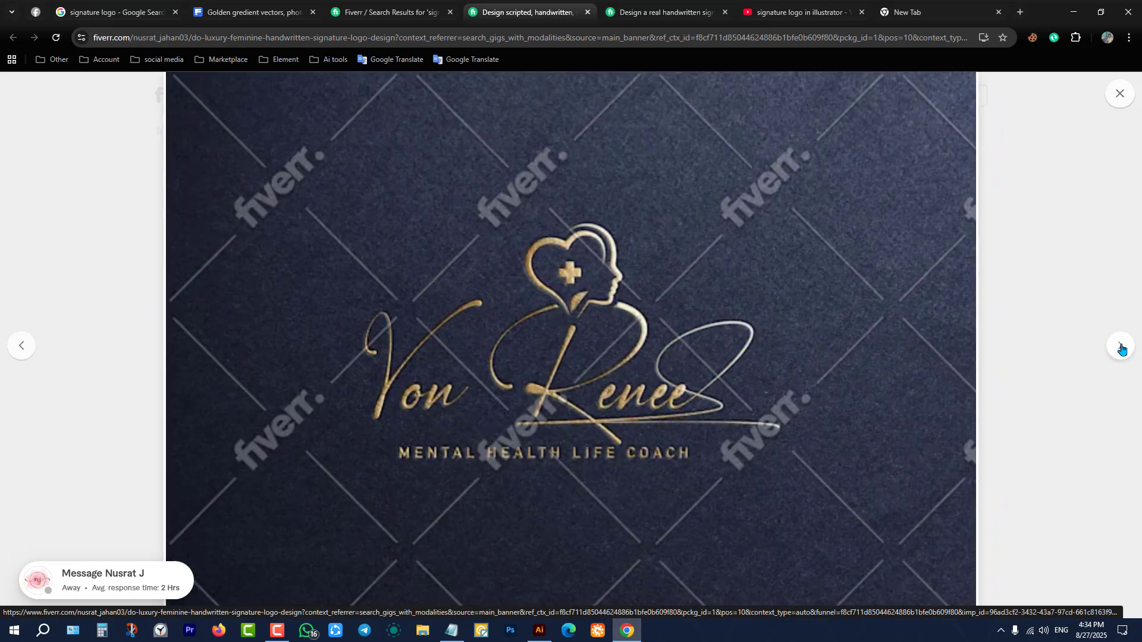
pyautogui.click(1119, 348)
pyautogui.click(1120, 349)
pyautogui.click(1121, 349)
pyautogui.click(1119, 349)
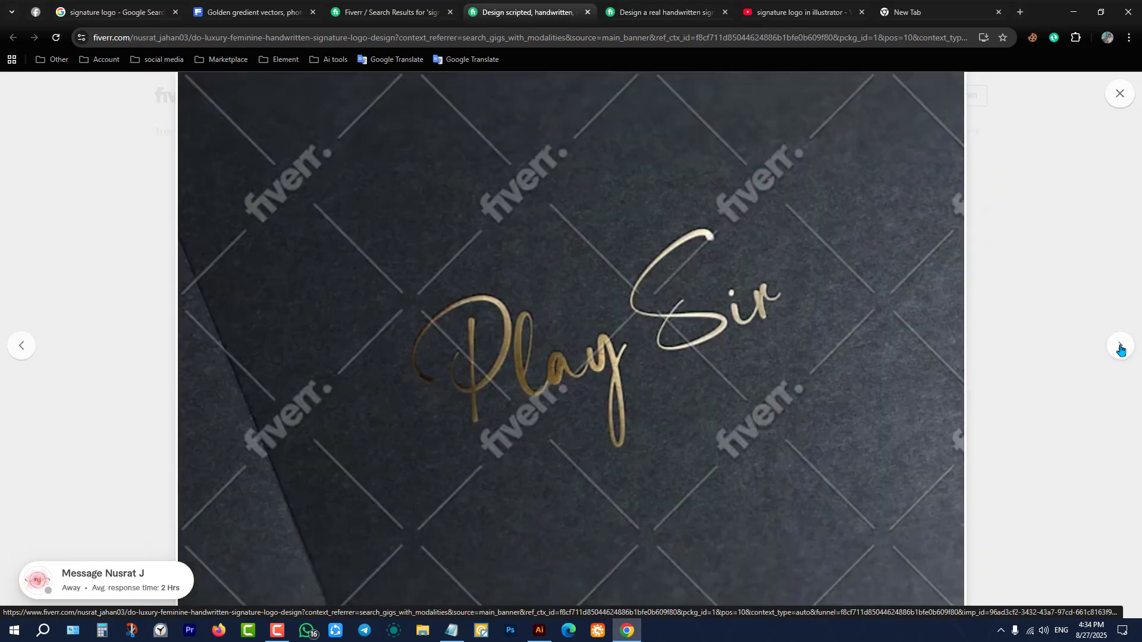
pyautogui.click(1119, 348)
pyautogui.click(1119, 348)
pyautogui.click(1120, 94)
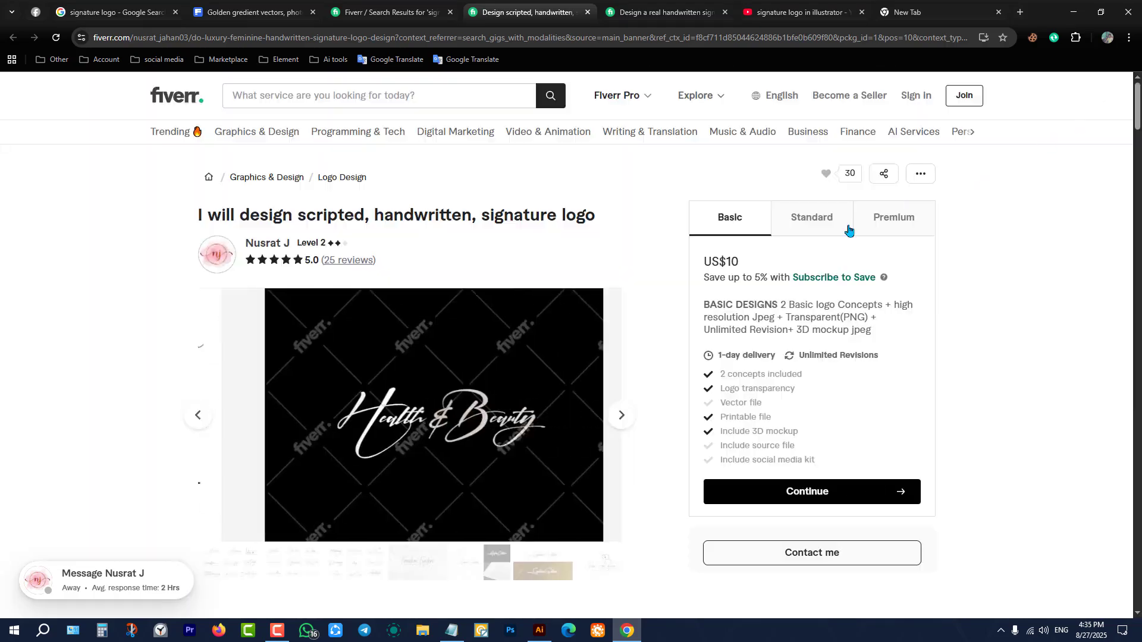
pyautogui.scroll(-5, 647, 301)
pyautogui.scroll(5, 636, 230)
# - Go back to the signature logo search results and browse further down the list for photography and branding gigs
pyautogui.hotkey('ctrl', 'shift', 'Tab')
pyautogui.scroll(-8, 574, 256)
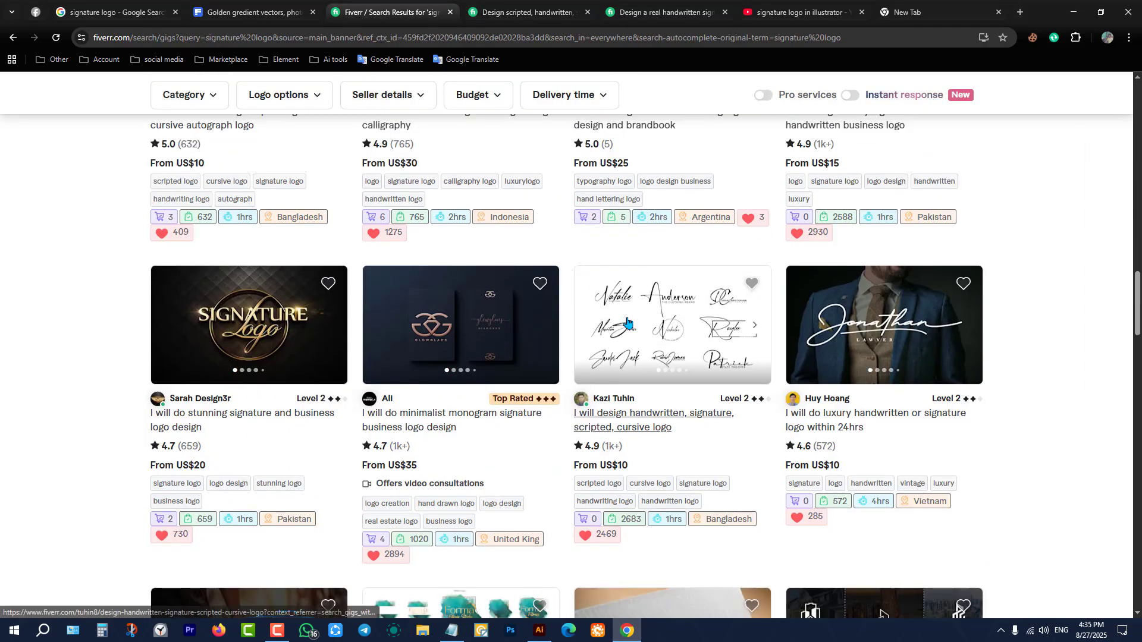
pyautogui.scroll(-12, 642, 355)
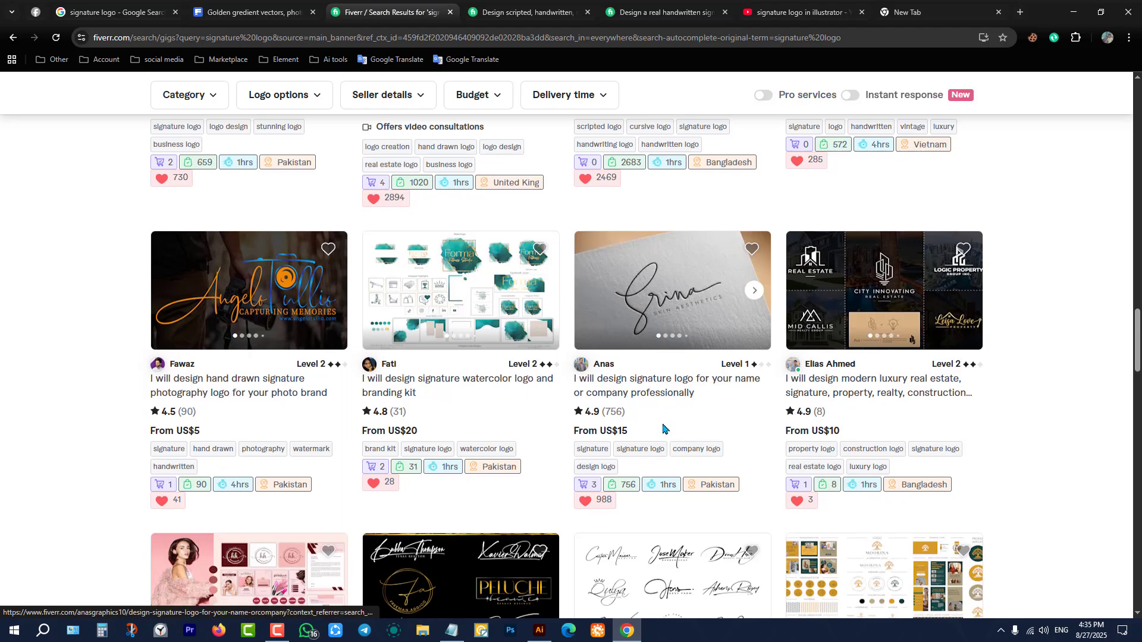
pyautogui.scroll(-12, 656, 375)
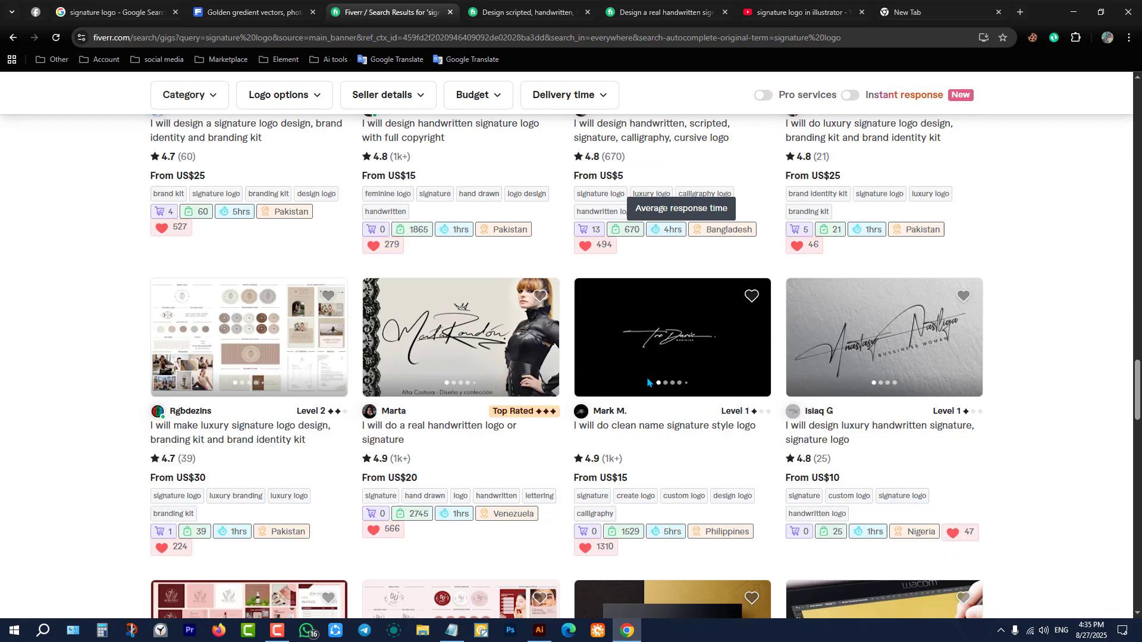
pyautogui.scroll(-3, 1005, 276)
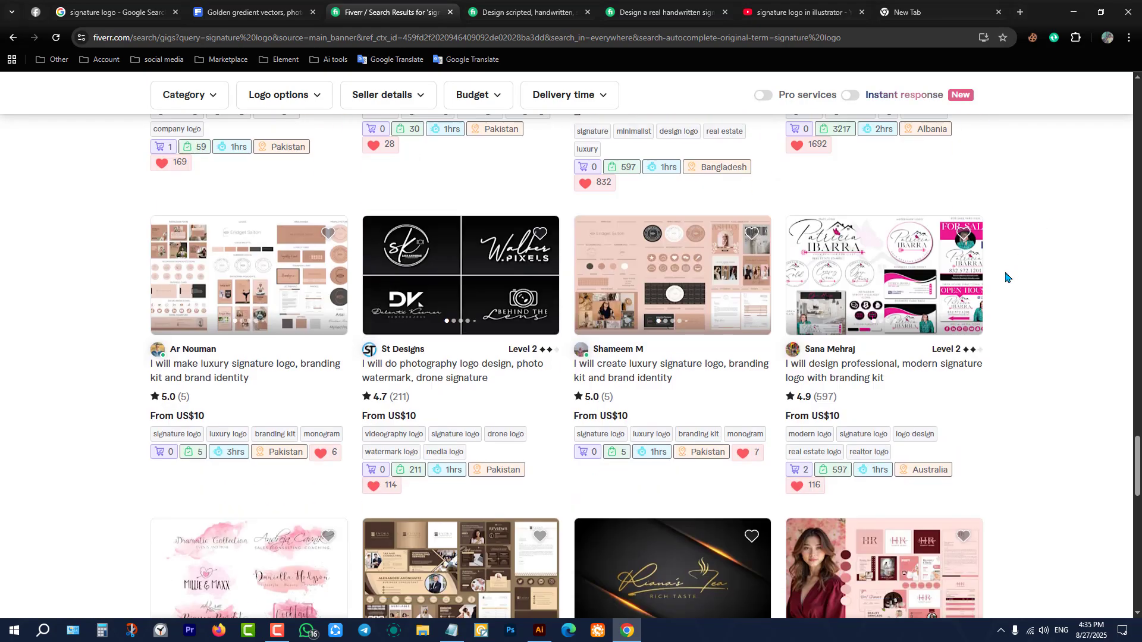
# - Open the "I will do photography logo design, photo watermark, drone signature" gig and examine its logo samples full screen
pyautogui.click(465, 275)
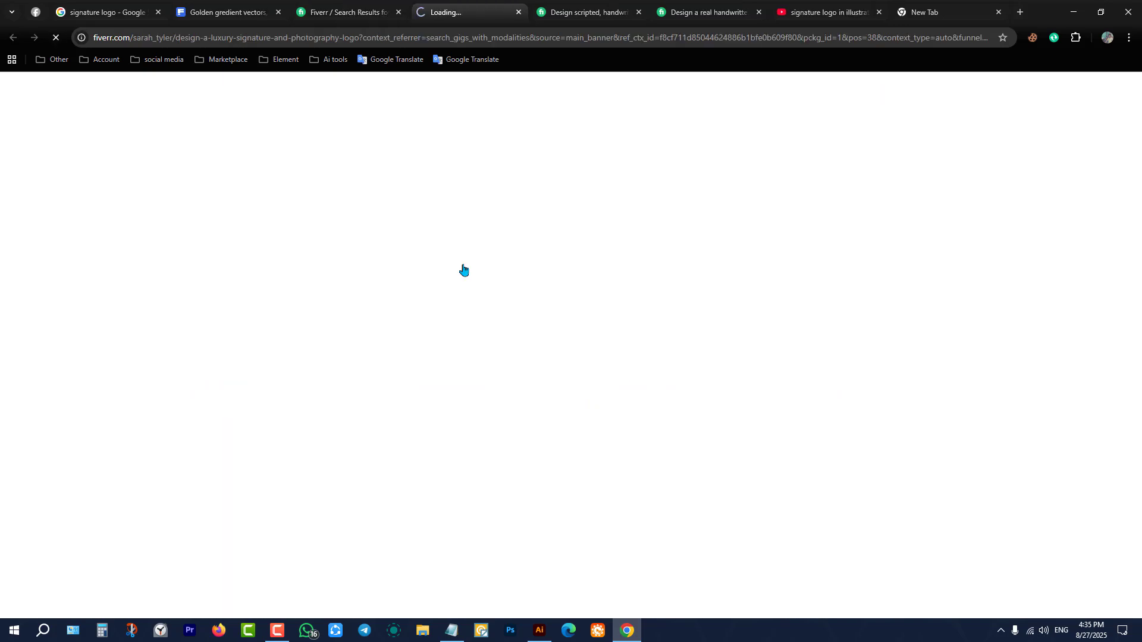
pyautogui.click(423, 465)
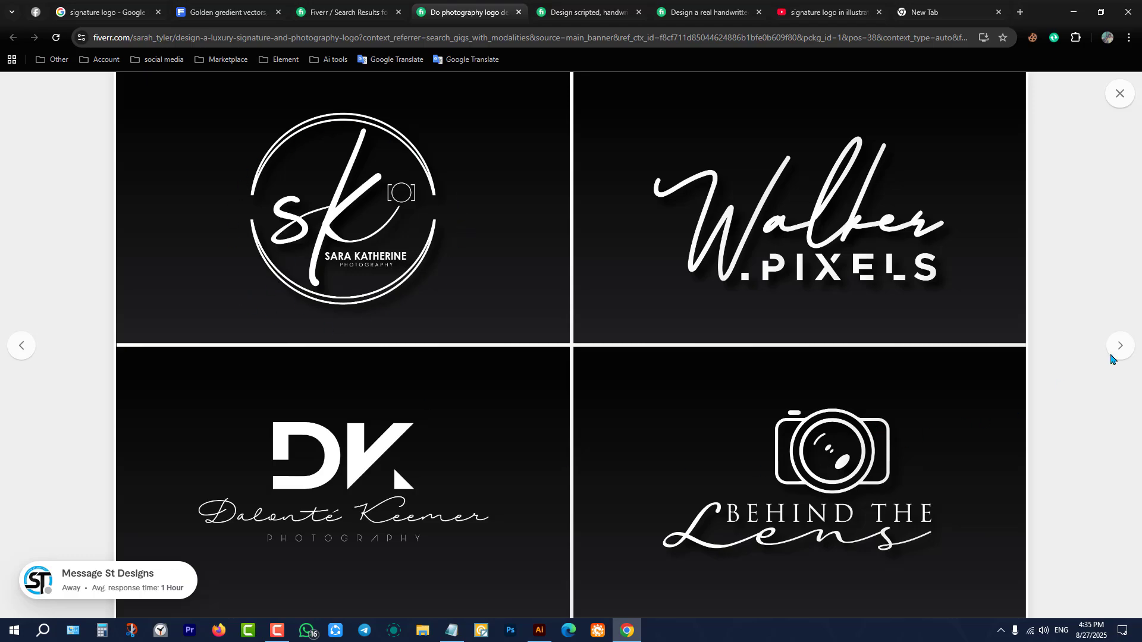
pyautogui.click(1125, 357)
pyautogui.click(1126, 357)
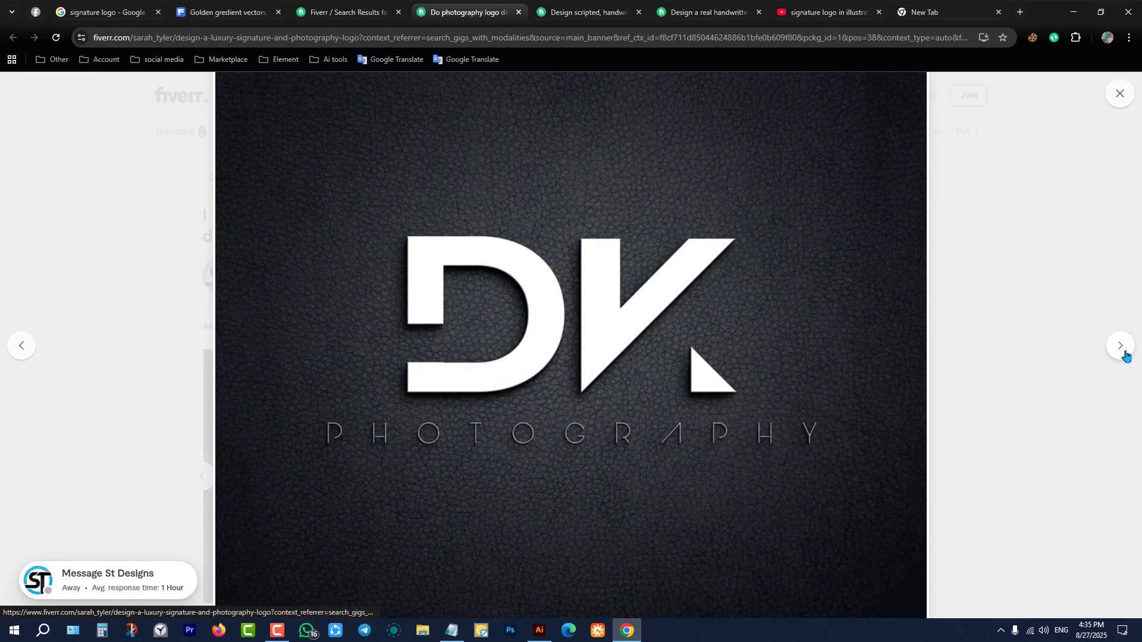
pyautogui.click(1125, 357)
pyautogui.click(1126, 357)
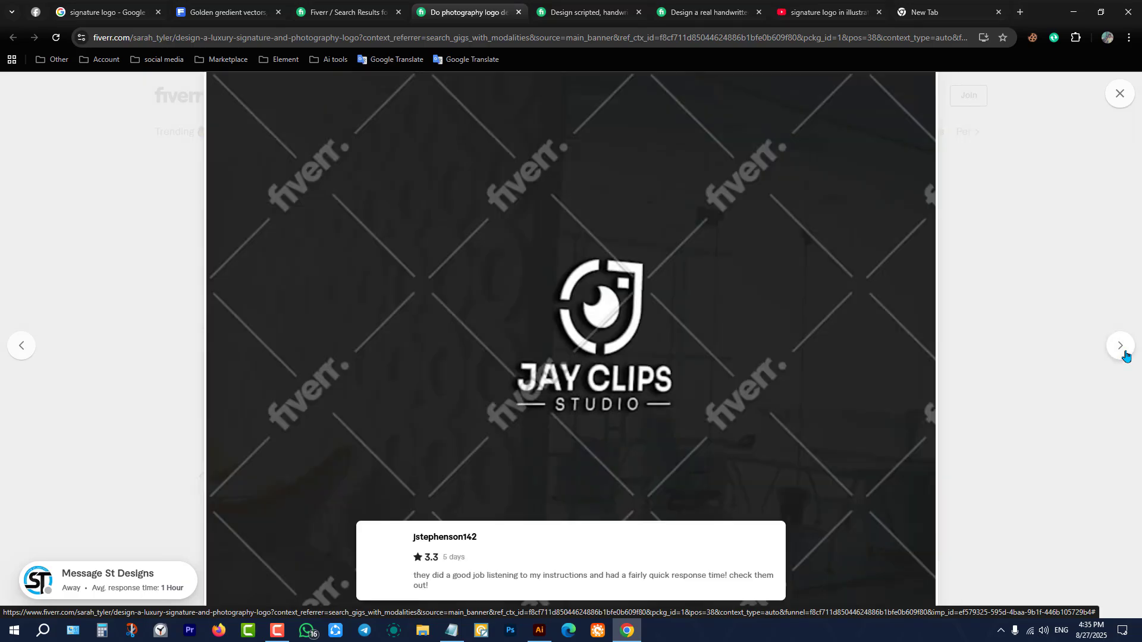
pyautogui.click(1126, 357)
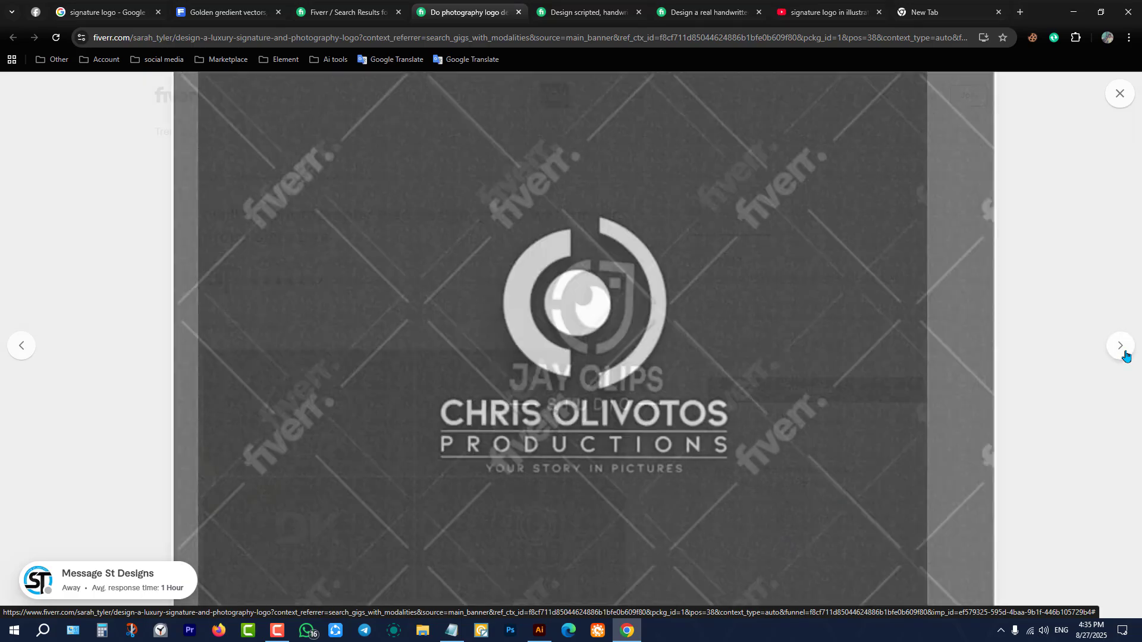
pyautogui.click(1121, 346)
pyautogui.click(1121, 345)
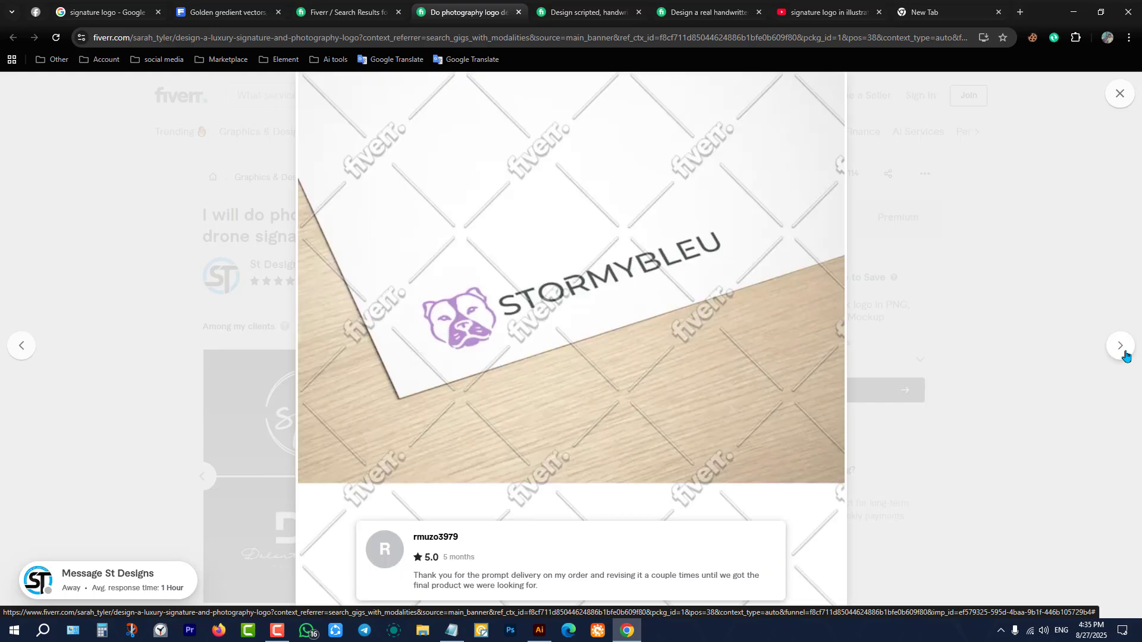
pyautogui.click(1119, 94)
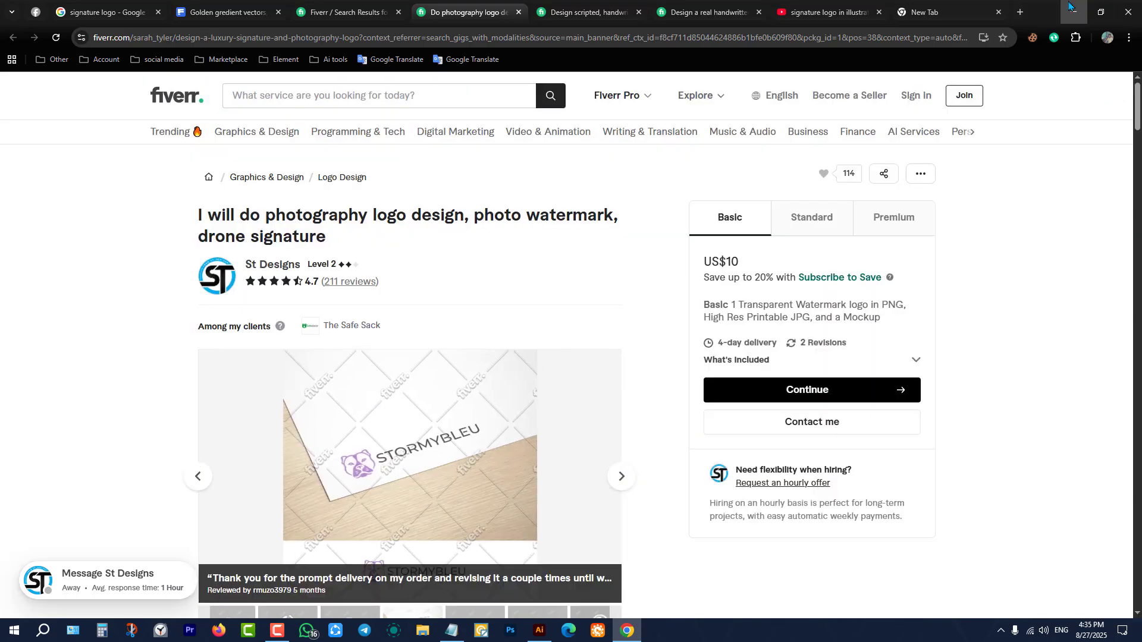
# - Switch to Illustrator and place a duplicate of the Signature Logo Maker lettering on the empty canvas above the artboard
pyautogui.click(1071, 7)
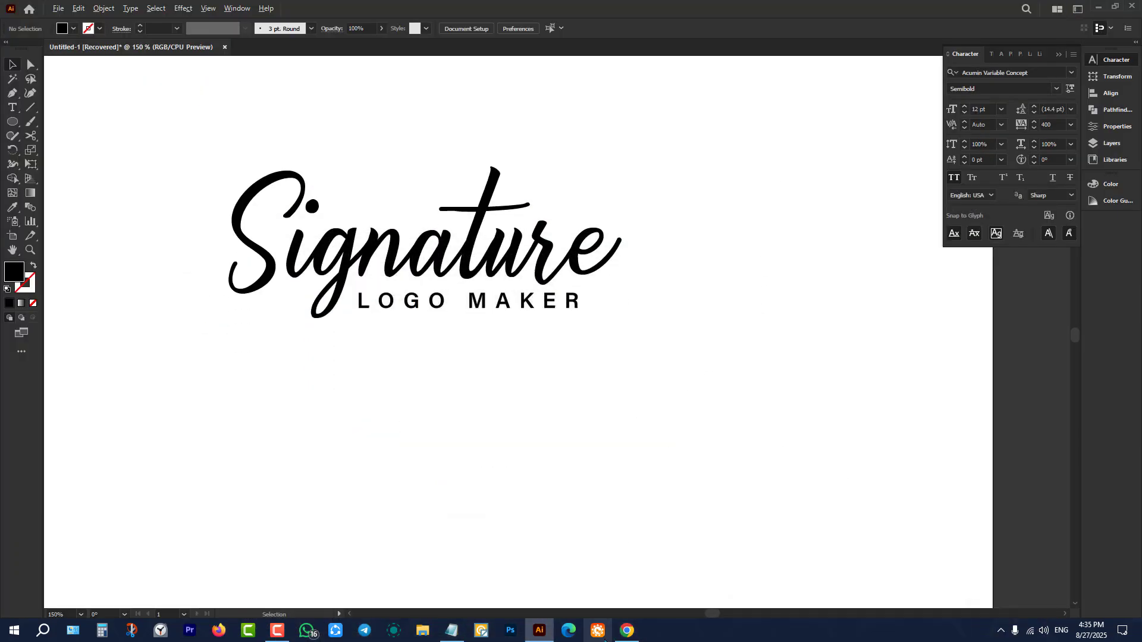
pyautogui.scroll(-2, 625, 475)
pyautogui.scroll(-2, 541, 441)
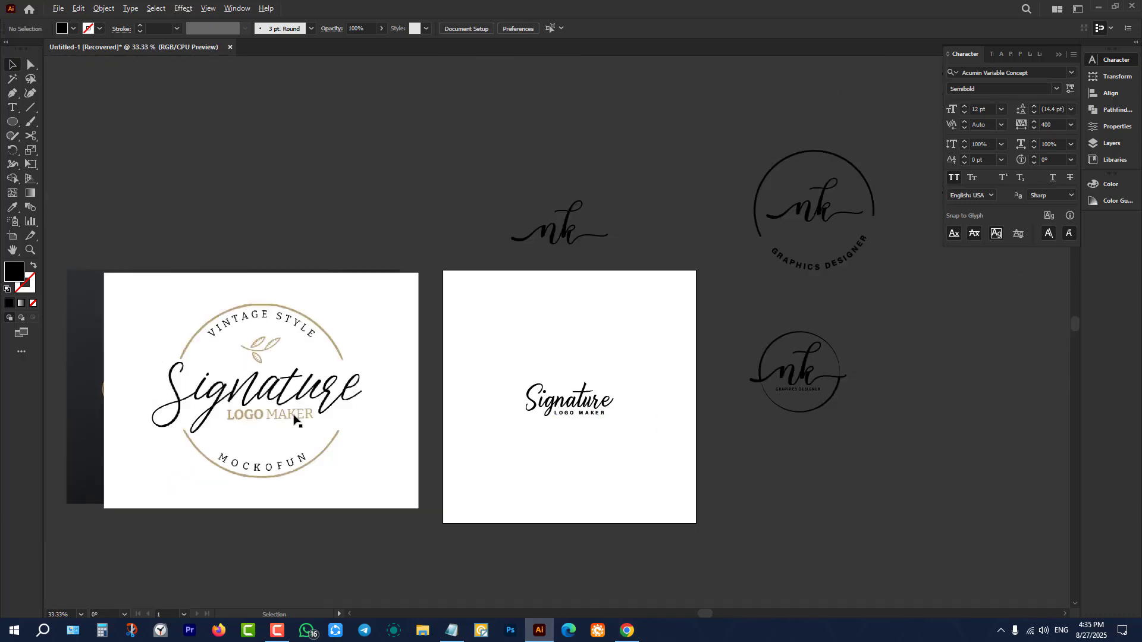
pyautogui.scroll(2, 177, 320)
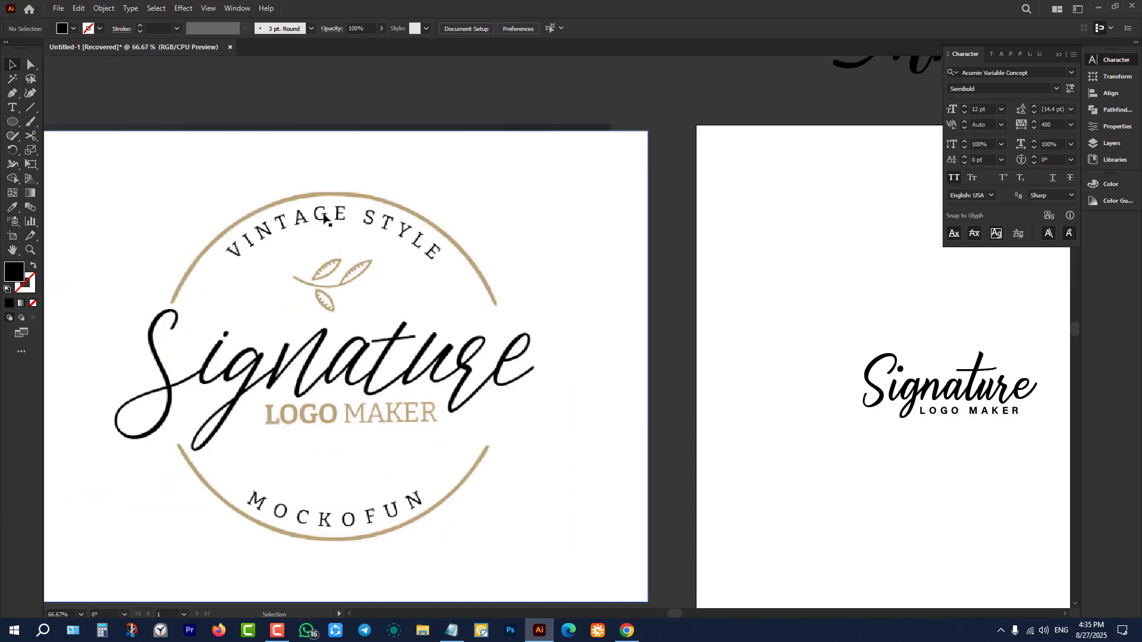
pyautogui.scroll(-2, 233, 354)
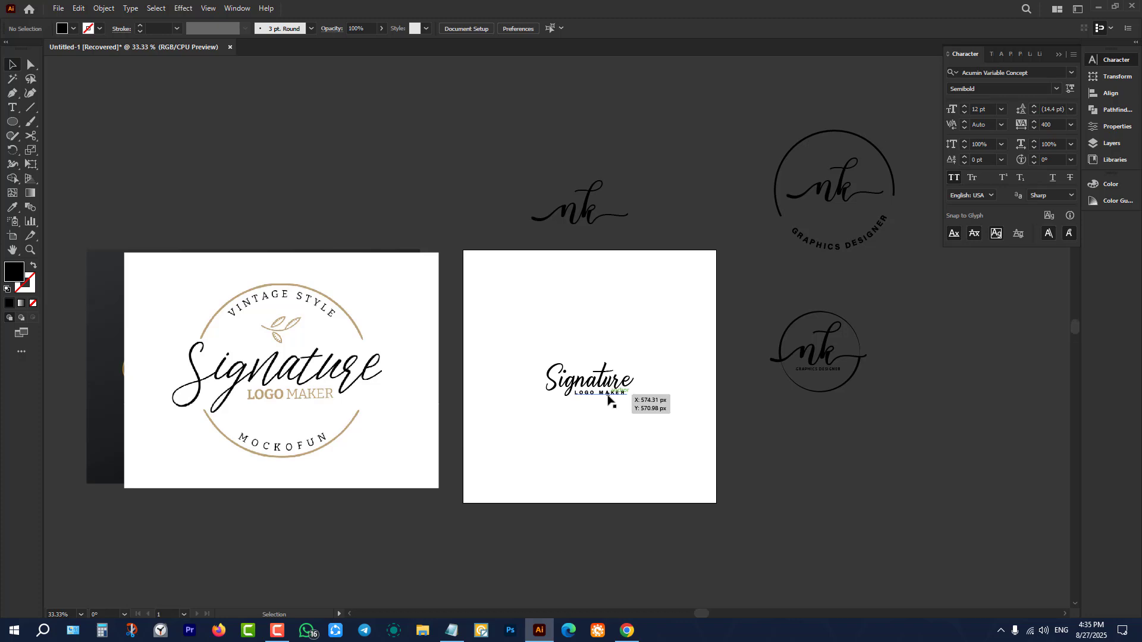
pyautogui.scroll(2, 637, 389)
pyautogui.scroll(1, 637, 390)
pyautogui.moveTo(332, 238); pyautogui.dragTo(724, 510)
pyautogui.scroll(-4, 509, 386)
pyautogui.moveTo(509, 393)
pyautogui.mouseDown()
pyautogui.moveTo(558, 149)
pyautogui.moveTo(539, 119)
pyautogui.mouseUp()
pyautogui.scroll(4, 538, 119)
pyautogui.scroll(2, 541, 125)
pyautogui.click(543, 128)
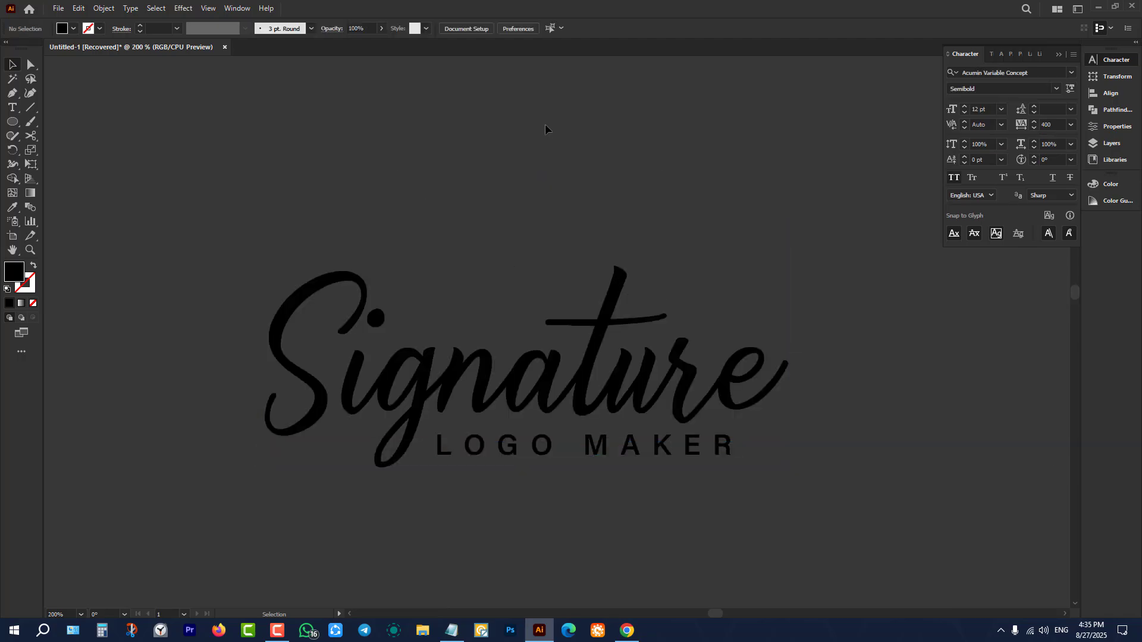
# - Draw a circle about 336 px wide over the artboard's Signature lettering and fill it with the tan sampled from the reference logo's ring
pyautogui.scroll(-4, 544, 127)
pyautogui.scroll(-3, 739, 184)
pyautogui.scroll(4, 701, 349)
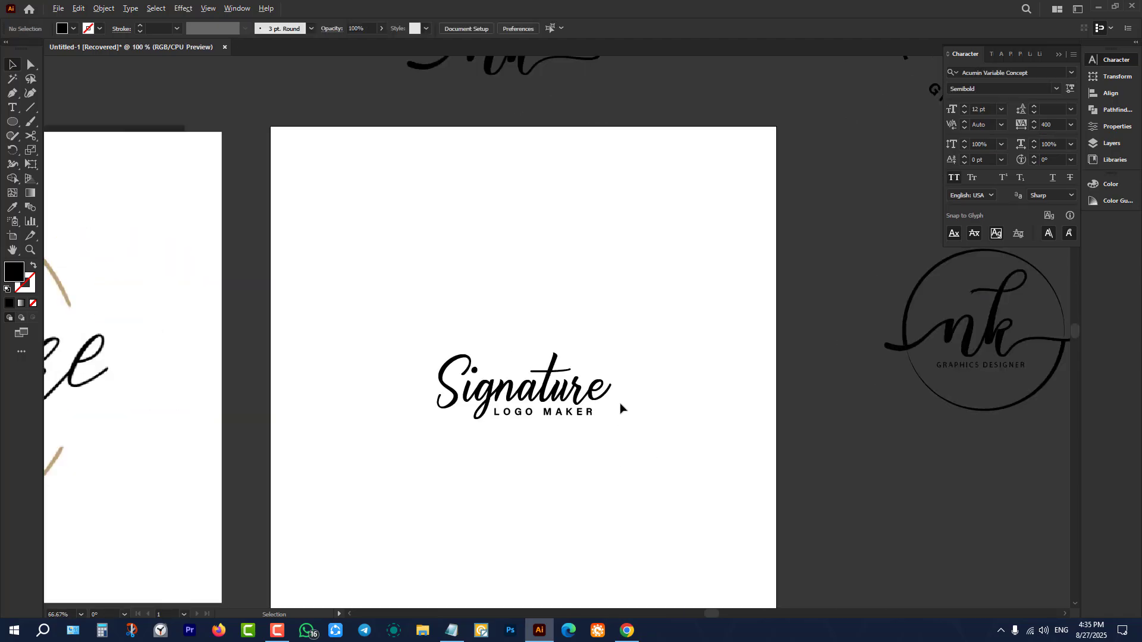
pyautogui.scroll(-2, 661, 379)
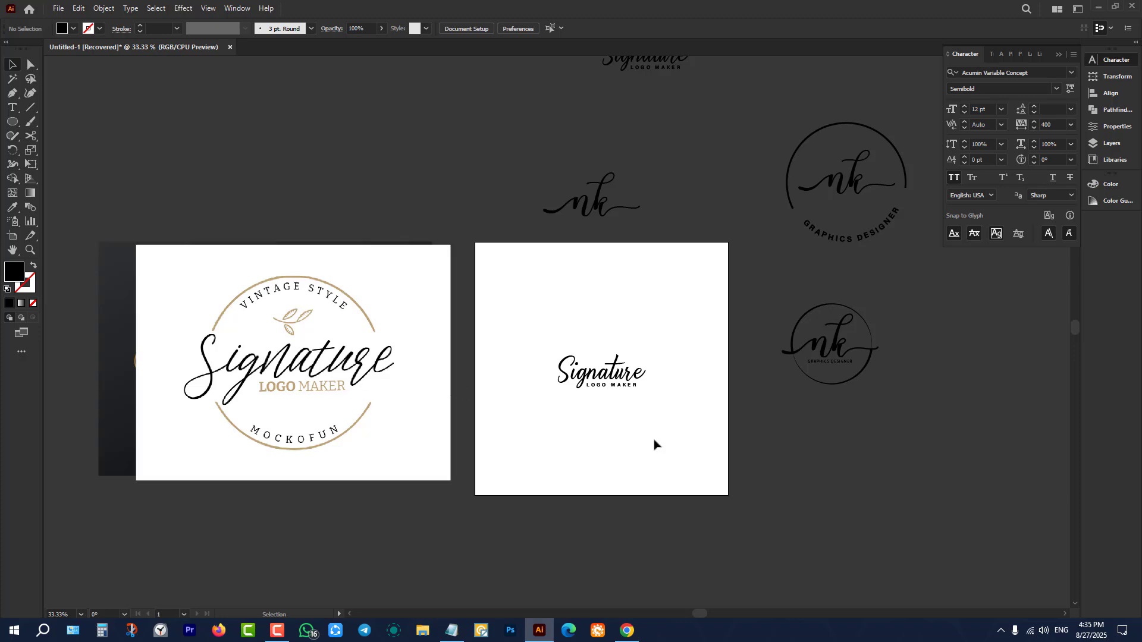
pyautogui.scroll(1, 655, 443)
pyautogui.scroll(-1, 647, 421)
pyautogui.press('l')
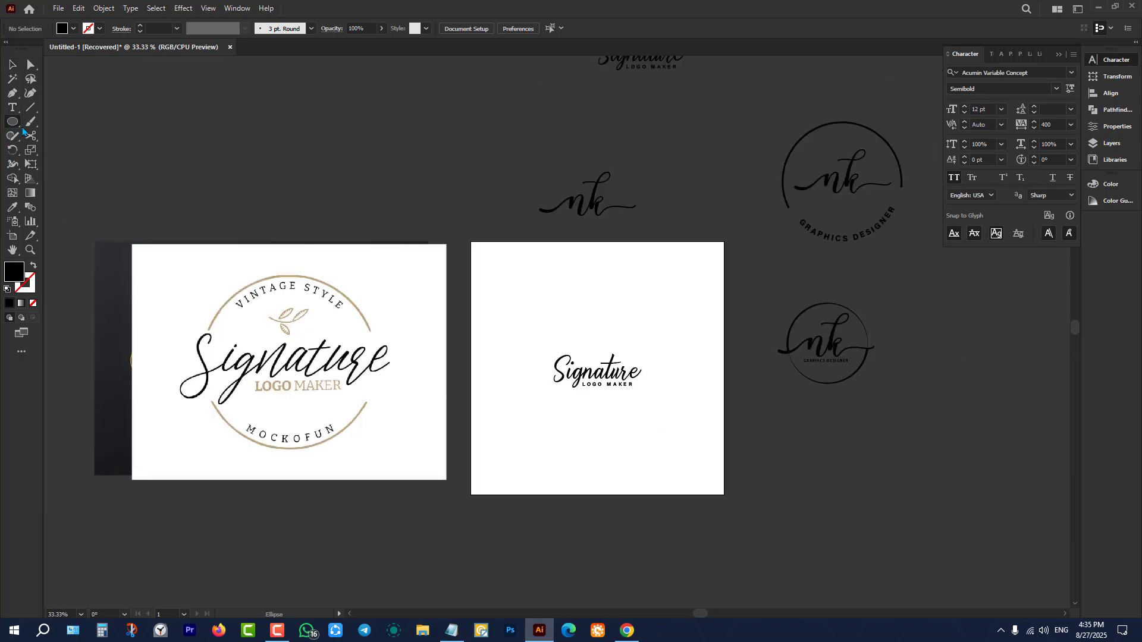
pyautogui.moveTo(557, 325)
pyautogui.mouseDown()
pyautogui.moveTo(648, 423)
pyautogui.moveTo(610, 409)
pyautogui.mouseUp()
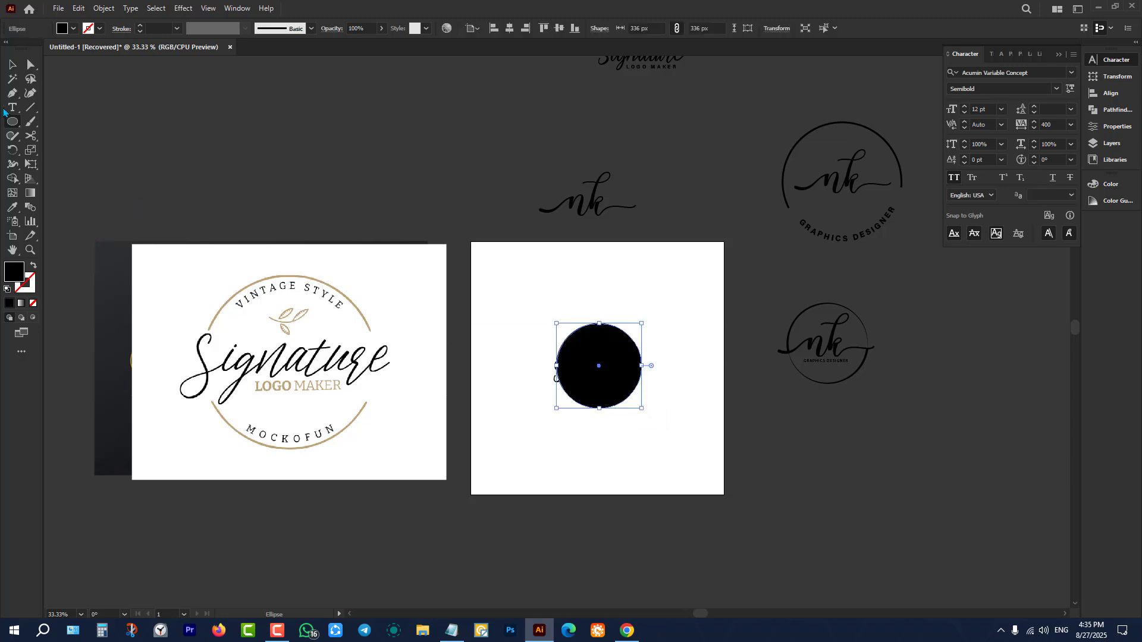
pyautogui.click(13, 207)
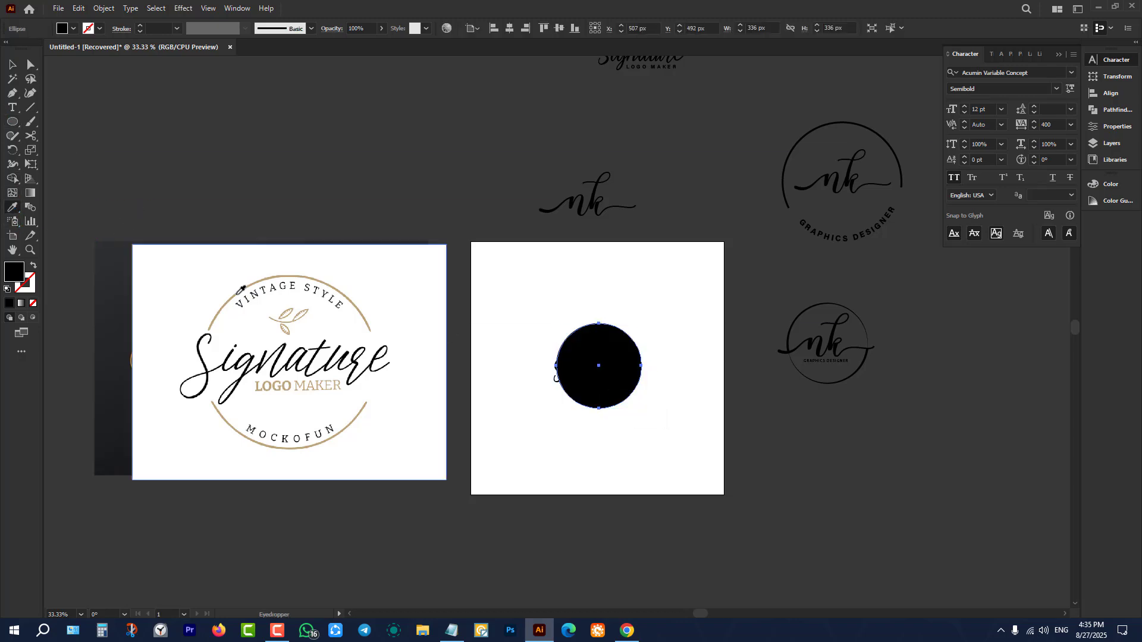
pyautogui.click(239, 292)
pyautogui.click(11, 66)
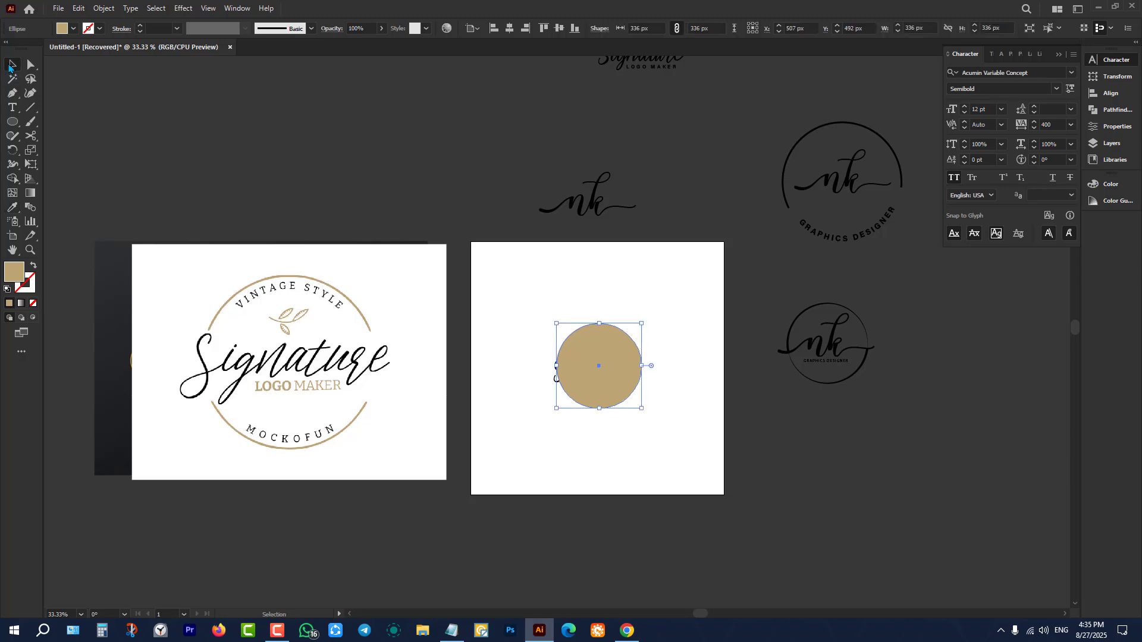
# - Swap the circle's fill and stroke to make it a tan outline without fill
pyautogui.hotkey('ctrl', '=')
pyautogui.hotkey('ctrl', '=')
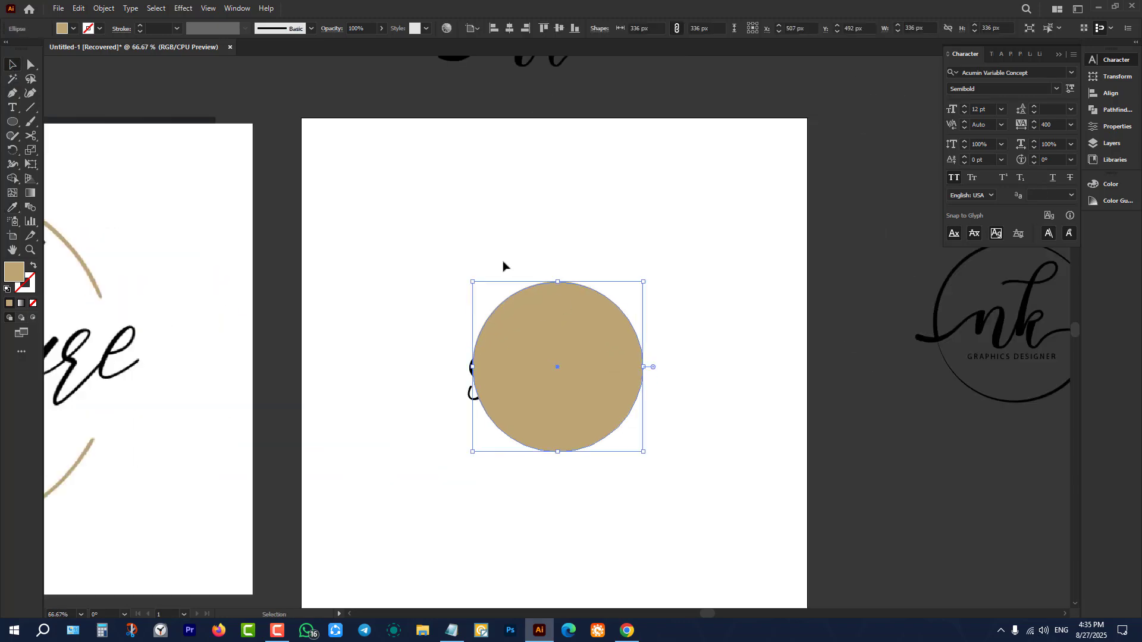
pyautogui.click(33, 265)
pyautogui.click(367, 335)
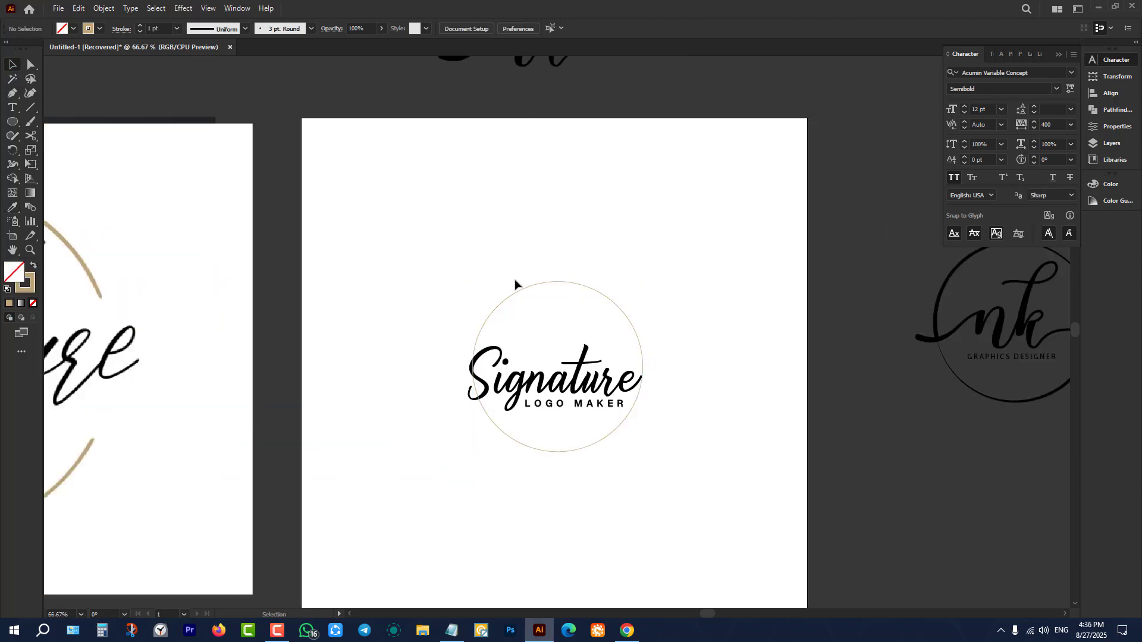
# - Set the circle outline's stroke weight to 7 pt
pyautogui.moveTo(510, 256); pyautogui.dragTo(541, 291)
pyautogui.doubleClick(151, 28)
pyautogui.write('5')
pyautogui.press('Return')
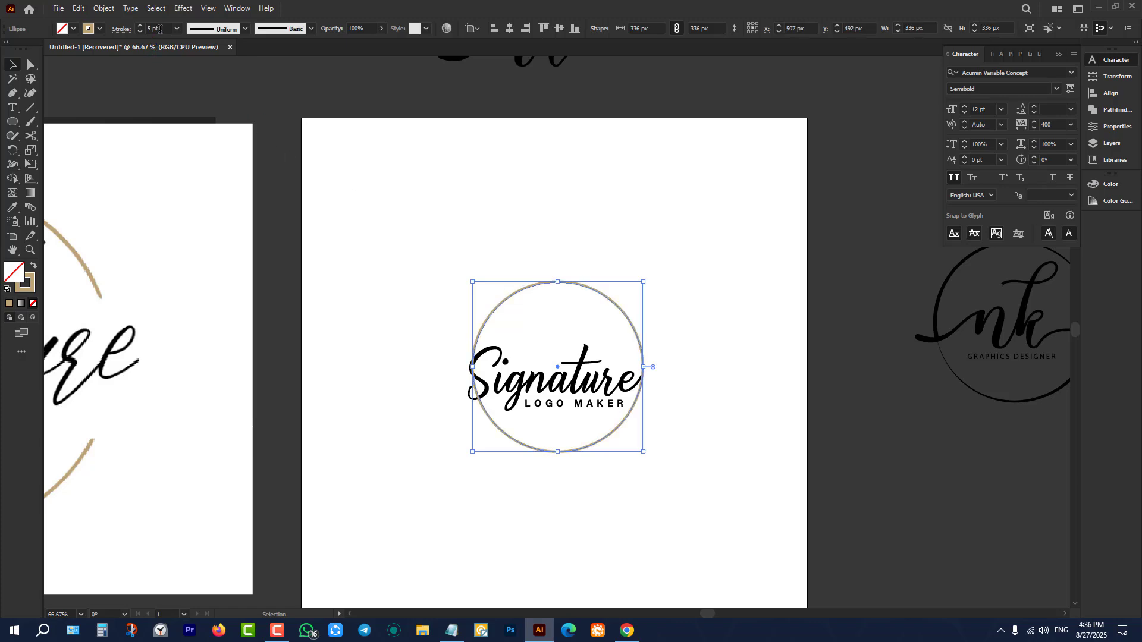
pyautogui.scroll(2, 159, 29)
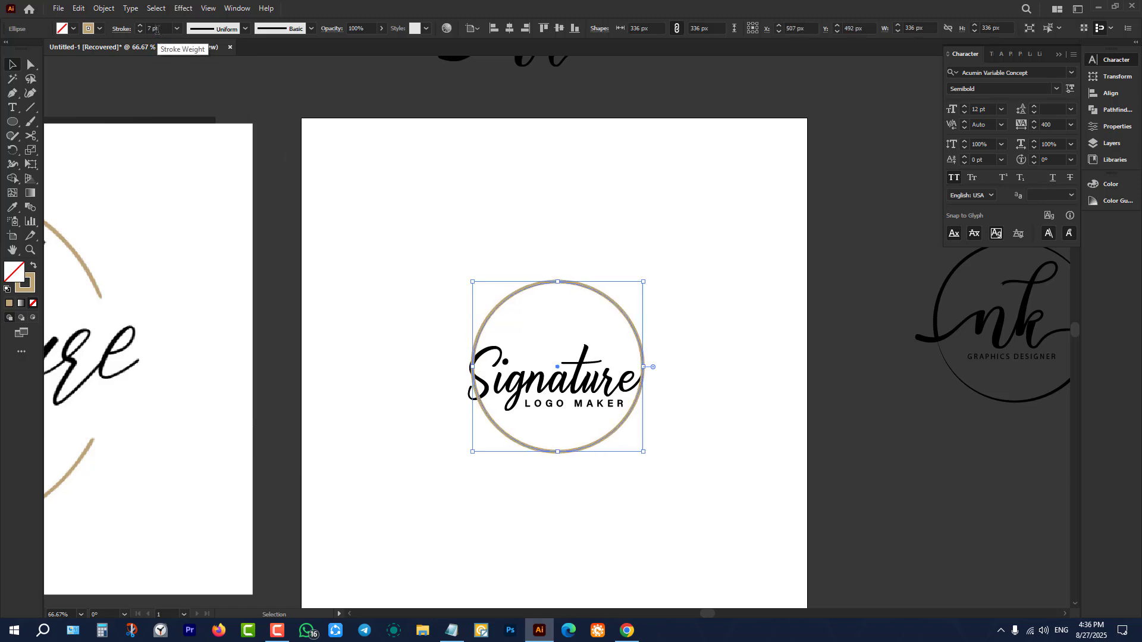
pyautogui.click(578, 334)
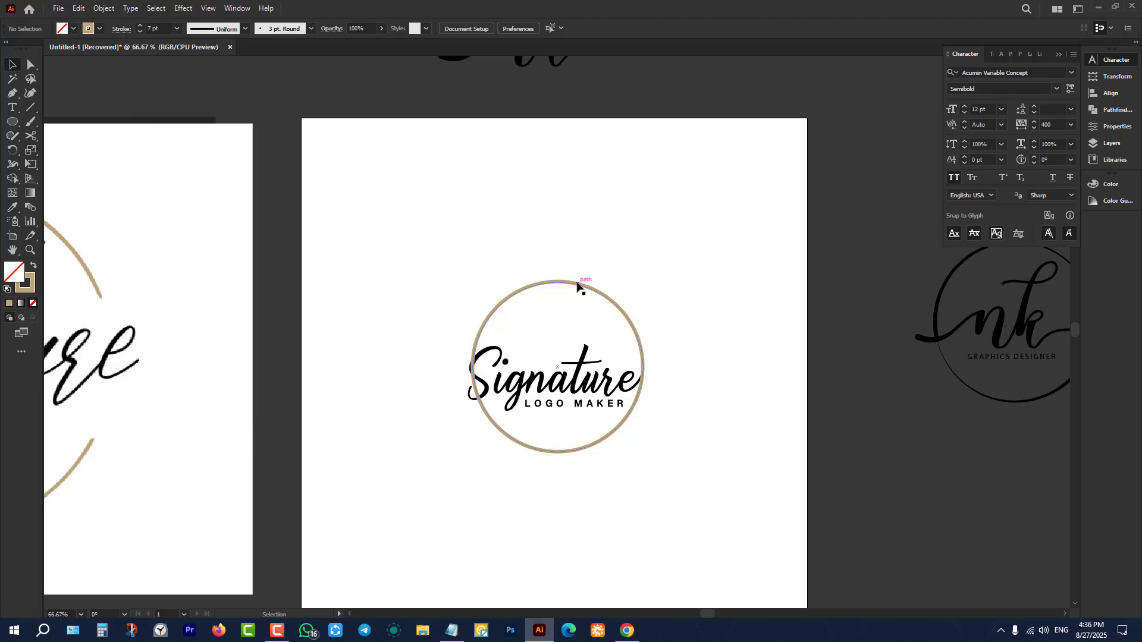
# - Centre the circle horizontally and vertically on the artboard
pyautogui.click(580, 284)
pyautogui.click(510, 28)
pyautogui.click(559, 28)
pyautogui.click(578, 179)
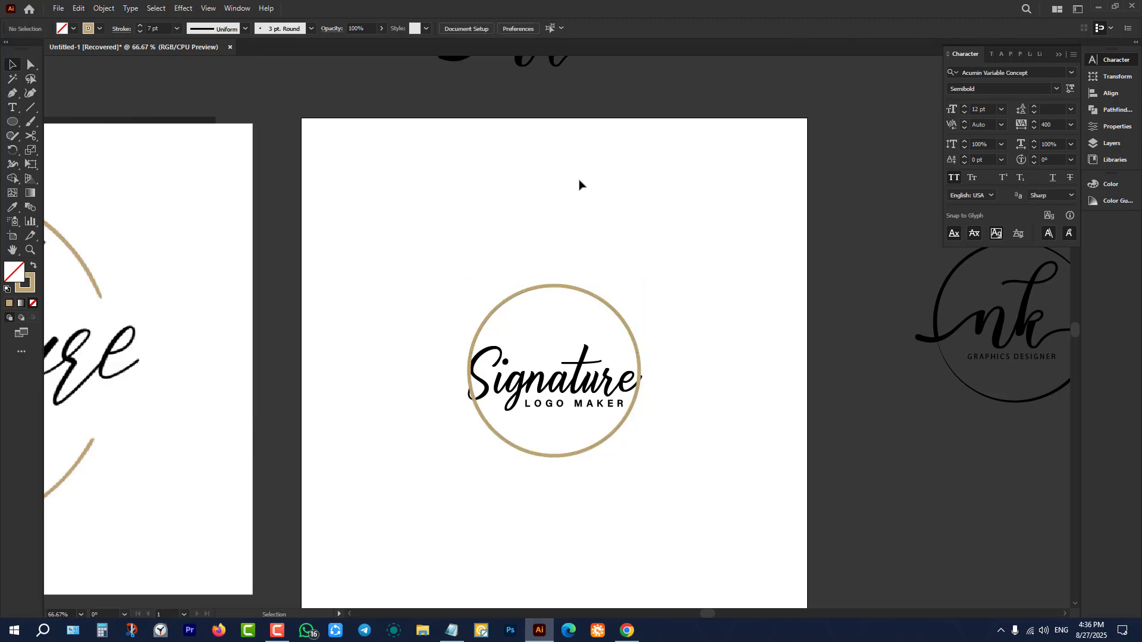
# - Shrink the circle proportionally around its centre to about 311 px so the Signature lettering extends past both sides
pyautogui.scroll(-4, 675, 310)
pyautogui.scroll(2, 679, 314)
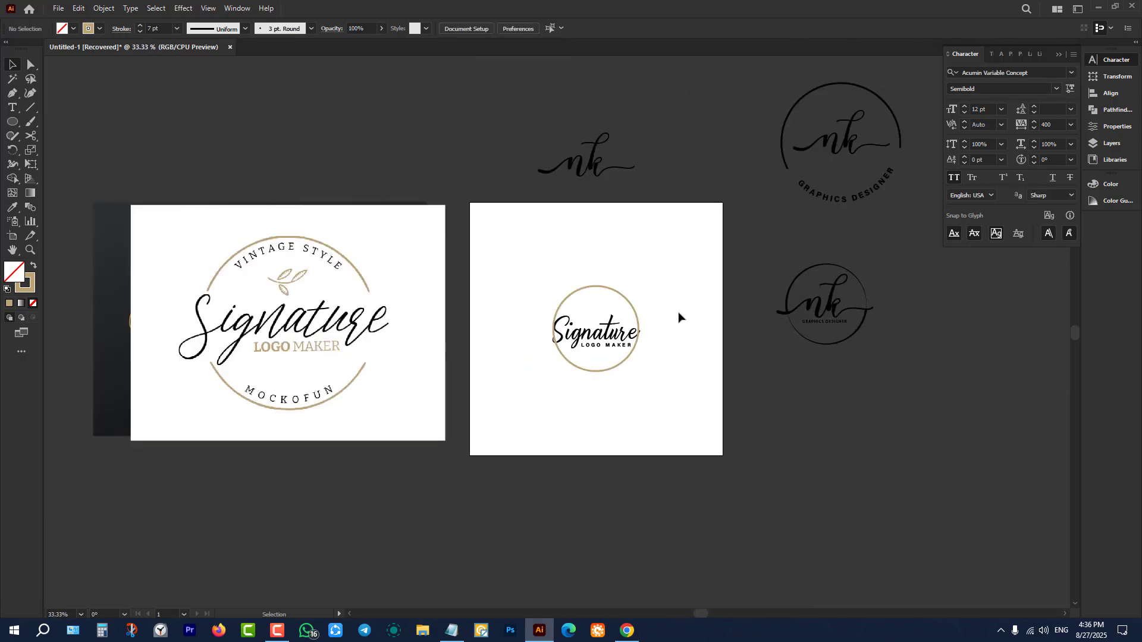
pyautogui.scroll(3, 654, 319)
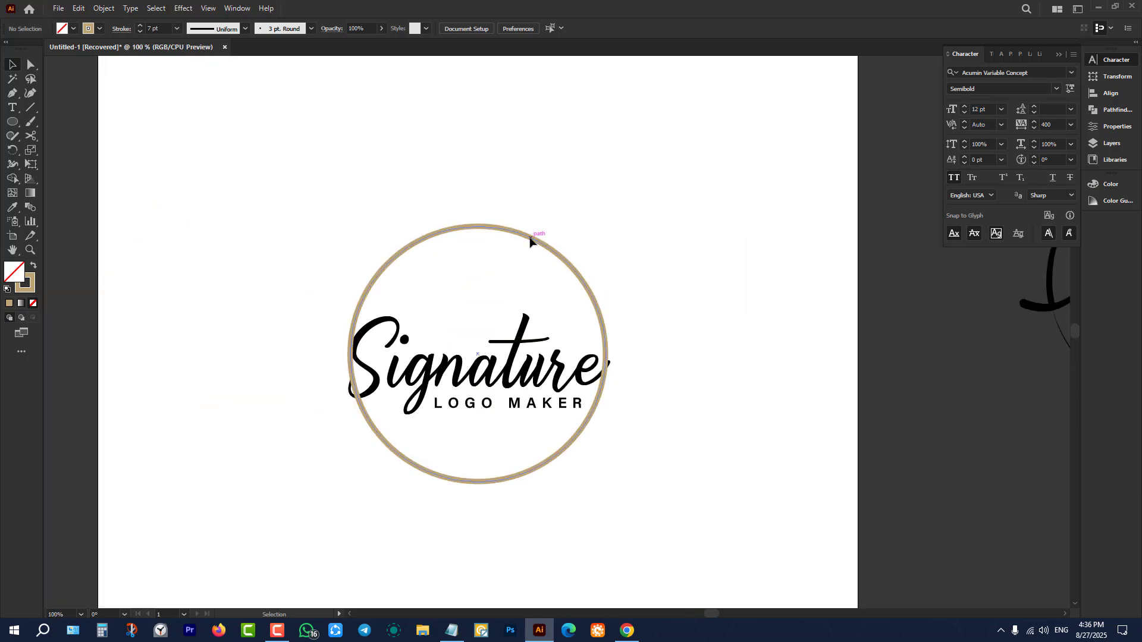
pyautogui.click(485, 226)
pyautogui.moveTo(478, 226); pyautogui.dragTo(481, 238)
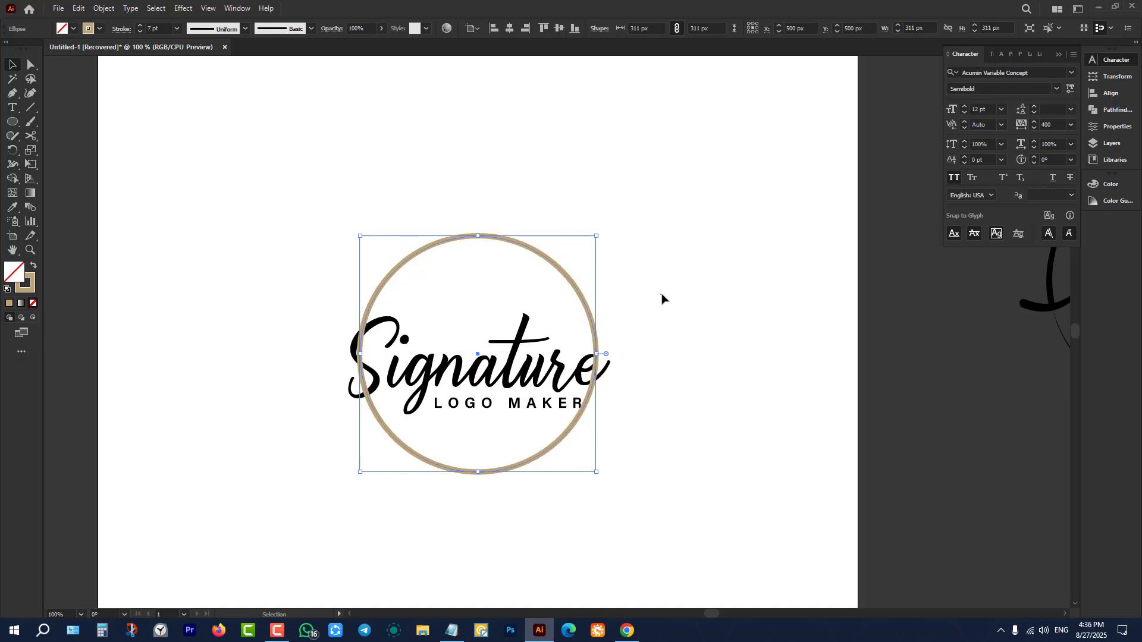
pyautogui.click(661, 298)
# - Reduce the circle slightly further to about 306 px, pulling in its edge beside the final "e" of Signature
pyautogui.scroll(1, 650, 349)
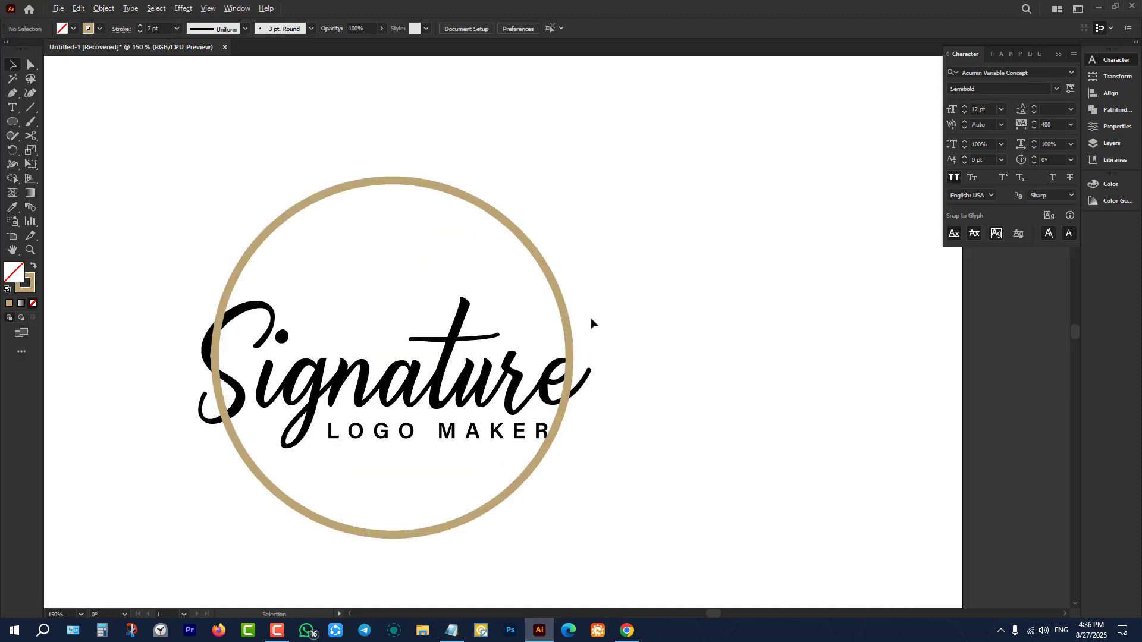
pyautogui.click(563, 308)
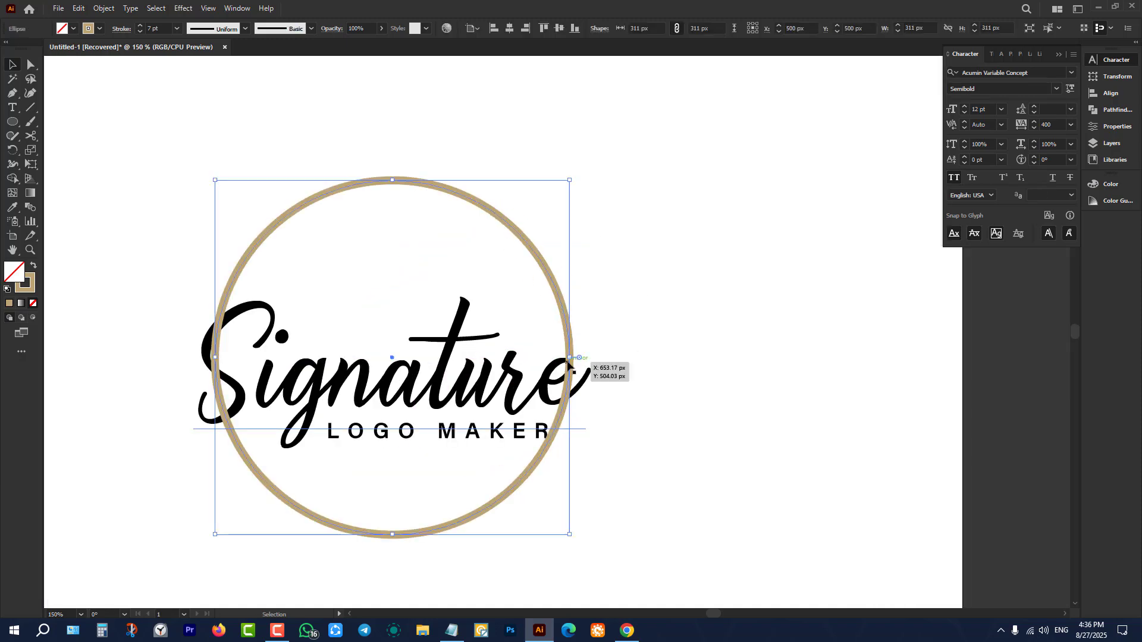
pyautogui.moveTo(572, 361); pyautogui.dragTo(568, 362)
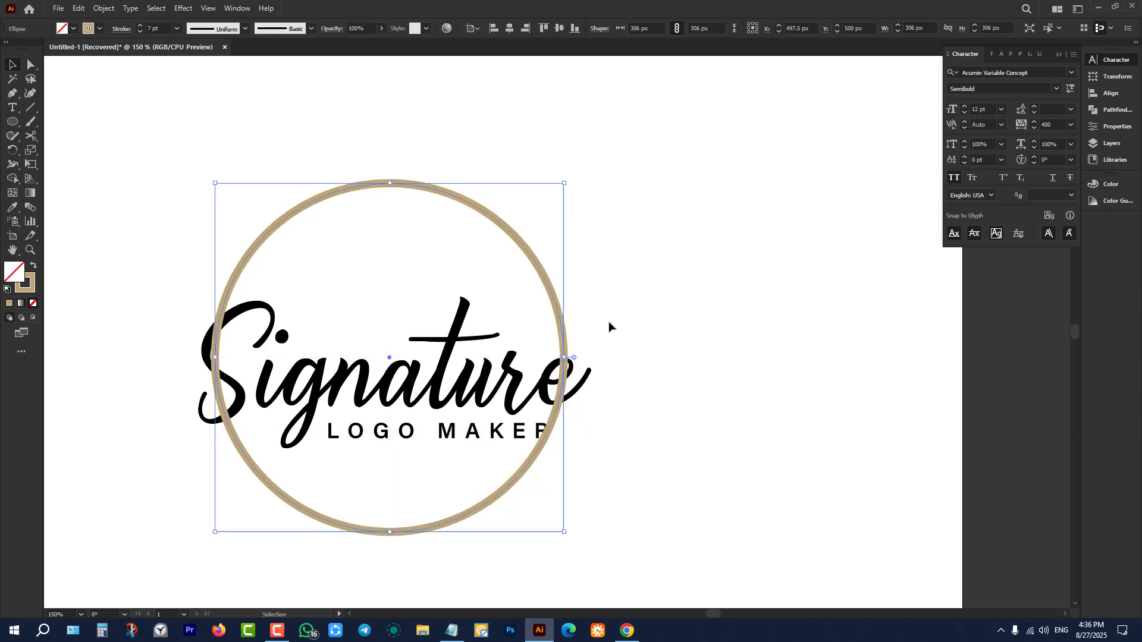
pyautogui.click(608, 326)
# - Cut the tan circle outline with the Scissors tool beside the first "S" and the final "e" of Signature
pyautogui.scroll(-2, 614, 330)
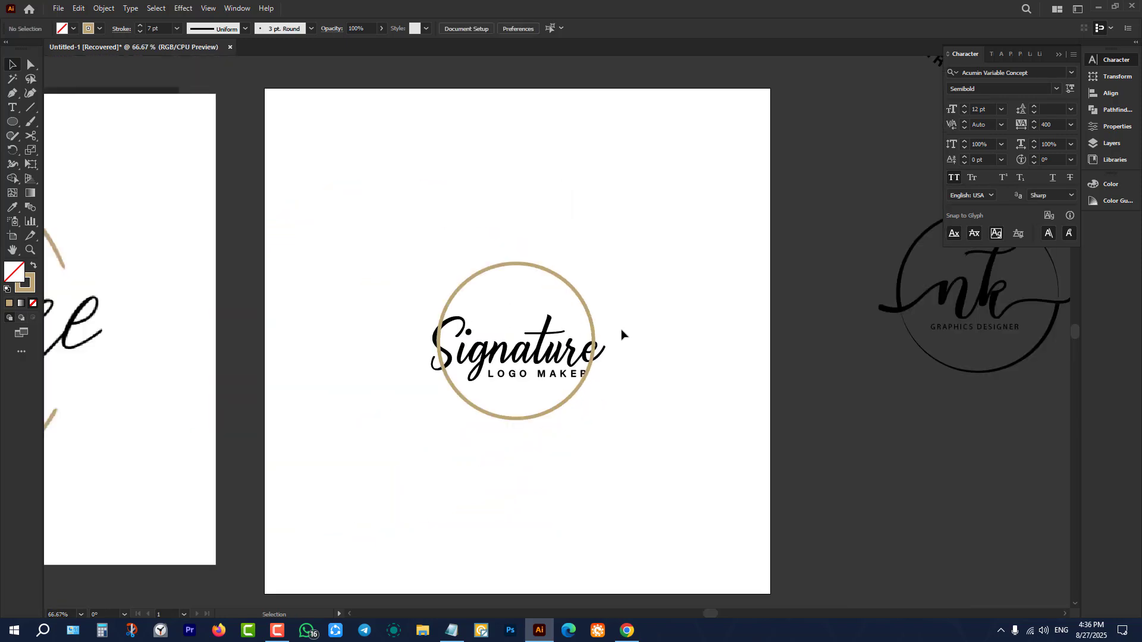
pyautogui.scroll(-1, 623, 333)
pyautogui.scroll(-1, 633, 328)
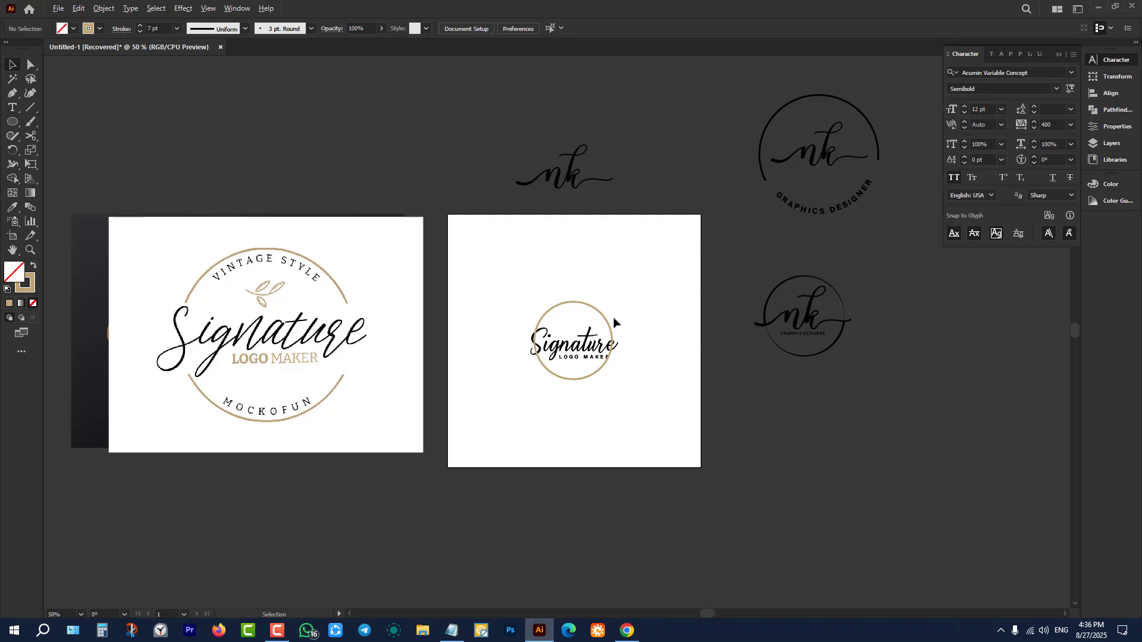
pyautogui.scroll(4, 616, 324)
pyautogui.click(549, 294)
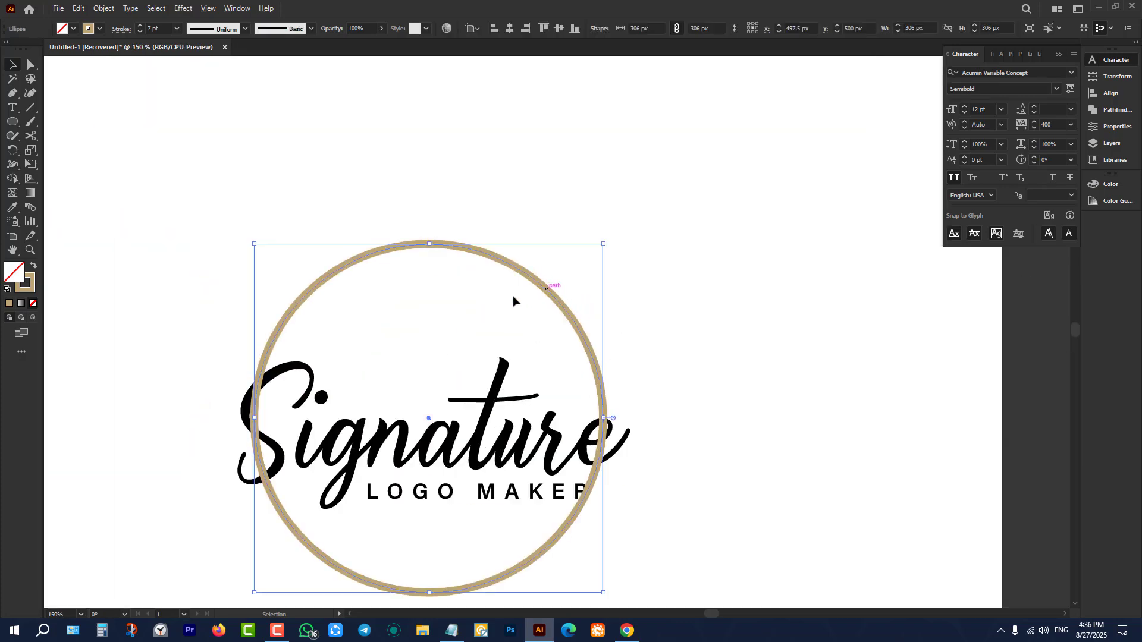
pyautogui.scroll(-1, 222, 230)
pyautogui.moveTo(33, 138); pyautogui.dragTo(95, 147)
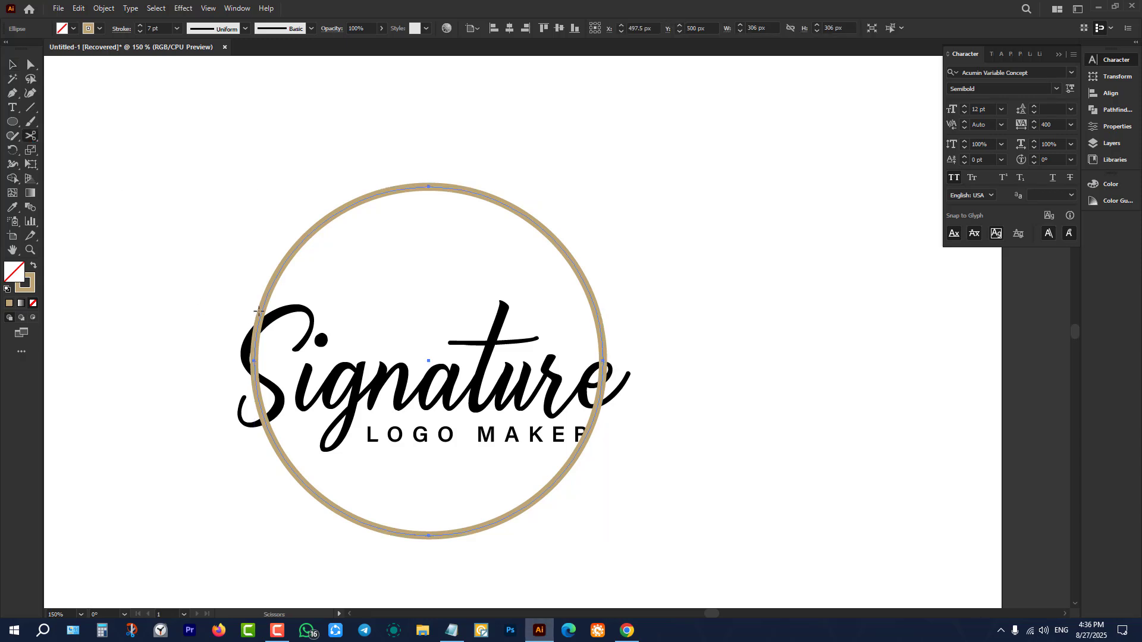
pyautogui.click(263, 308)
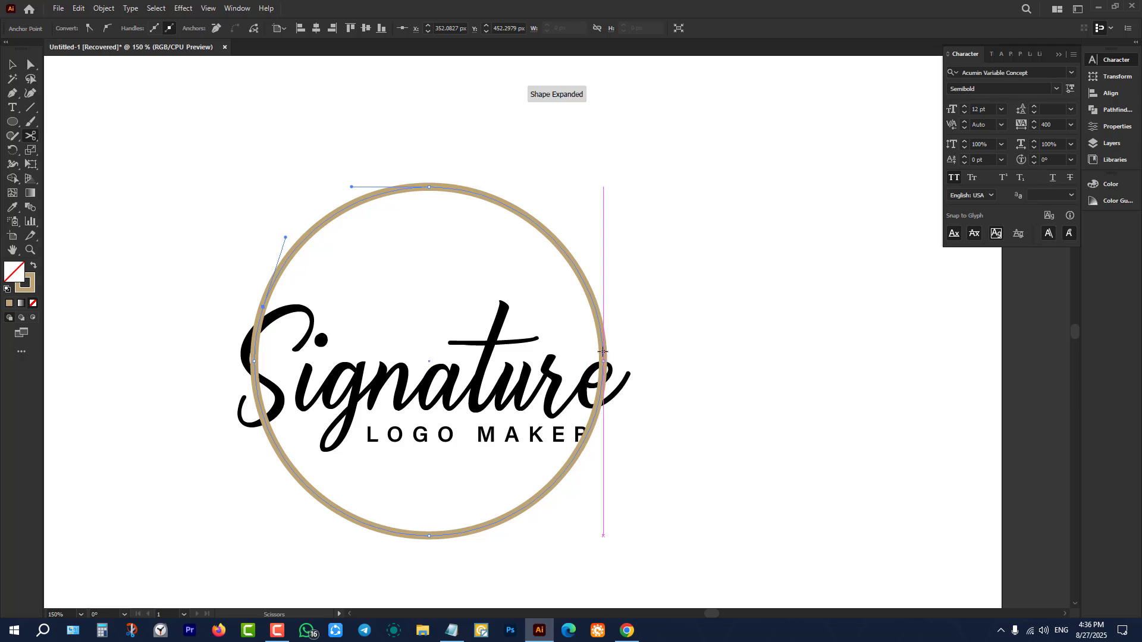
pyautogui.click(577, 452)
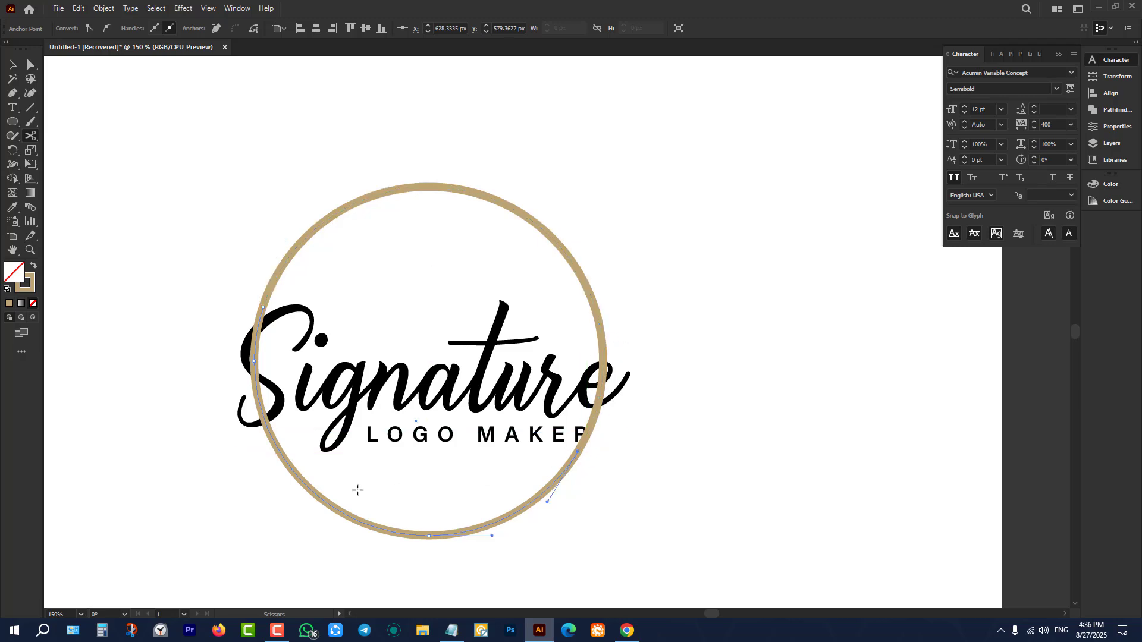
pyautogui.click(273, 442)
# - Delete the circle segments that cross the first "S" and the final "e", leaving an upper and a lower arc
pyautogui.click(15, 63)
pyautogui.press('Delete')
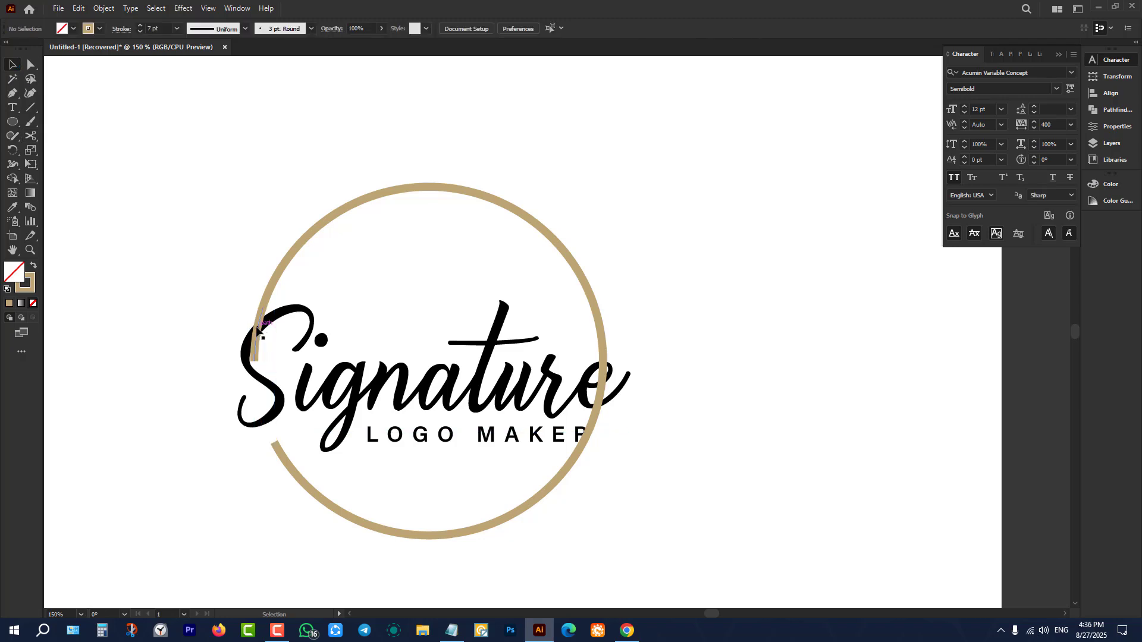
pyautogui.click(261, 334)
pyautogui.press('Delete')
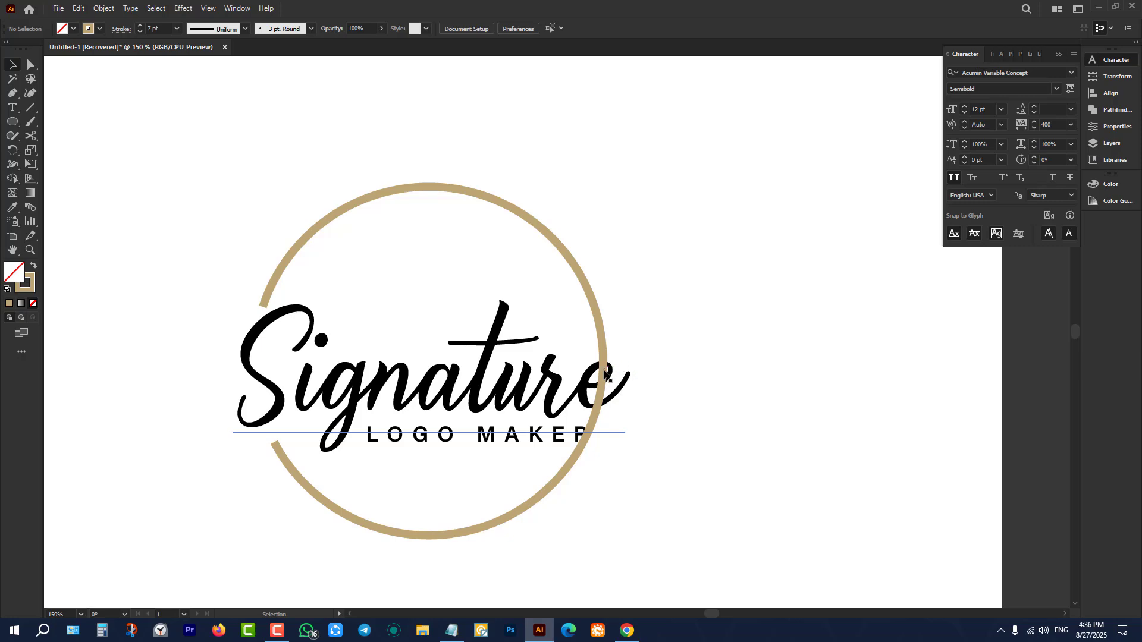
pyautogui.click(606, 381)
pyautogui.press('Delete')
pyautogui.moveTo(678, 336); pyautogui.dragTo(687, 335)
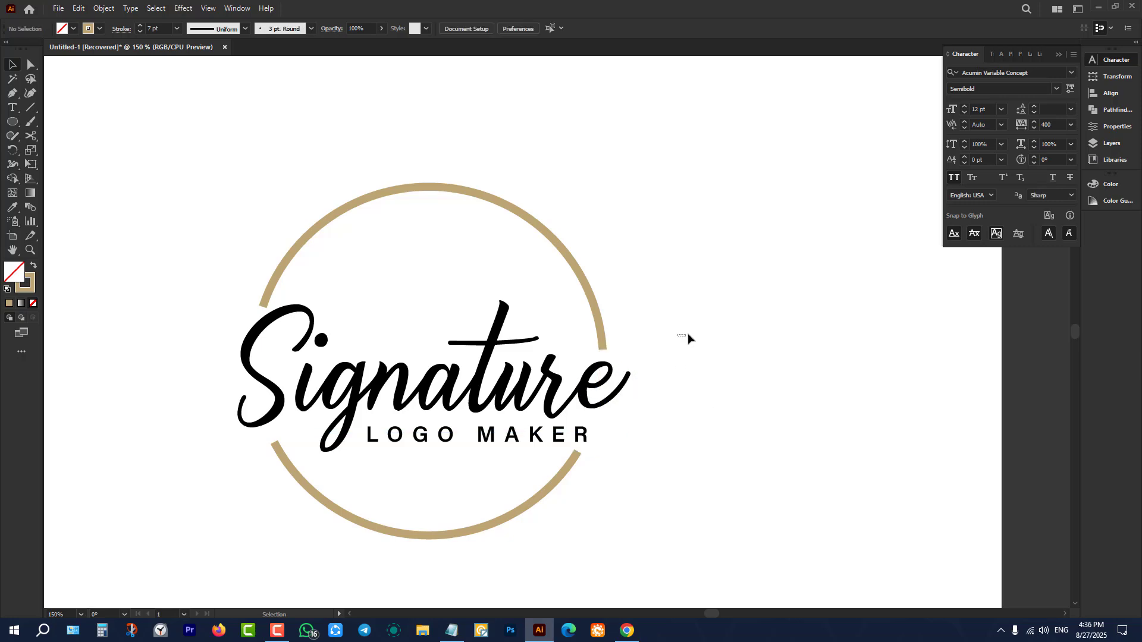
# - Compare the gaps in the open ring with those in the Vintage Style reference logo
pyautogui.scroll(-3, 688, 338)
pyautogui.scroll(-1, 689, 331)
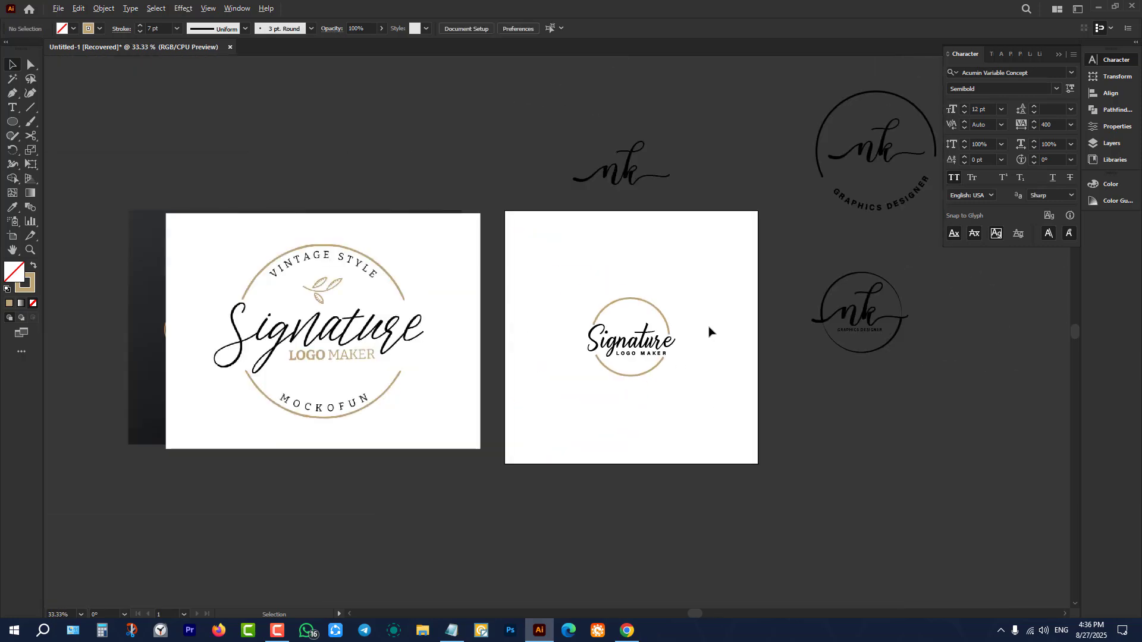
pyautogui.scroll(1, 709, 328)
pyautogui.scroll(-1, 708, 327)
pyautogui.scroll(1, 216, 307)
pyautogui.scroll(1, 216, 306)
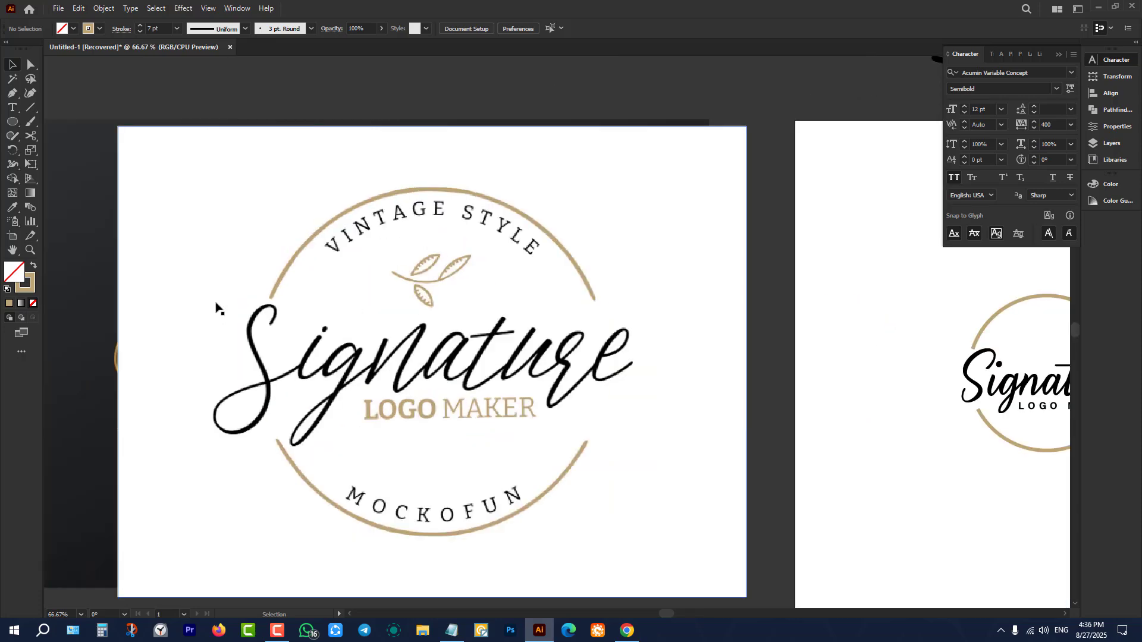
pyautogui.moveTo(246, 446); pyautogui.dragTo(375, 454)
pyautogui.hotkey('ctrl', 'z')
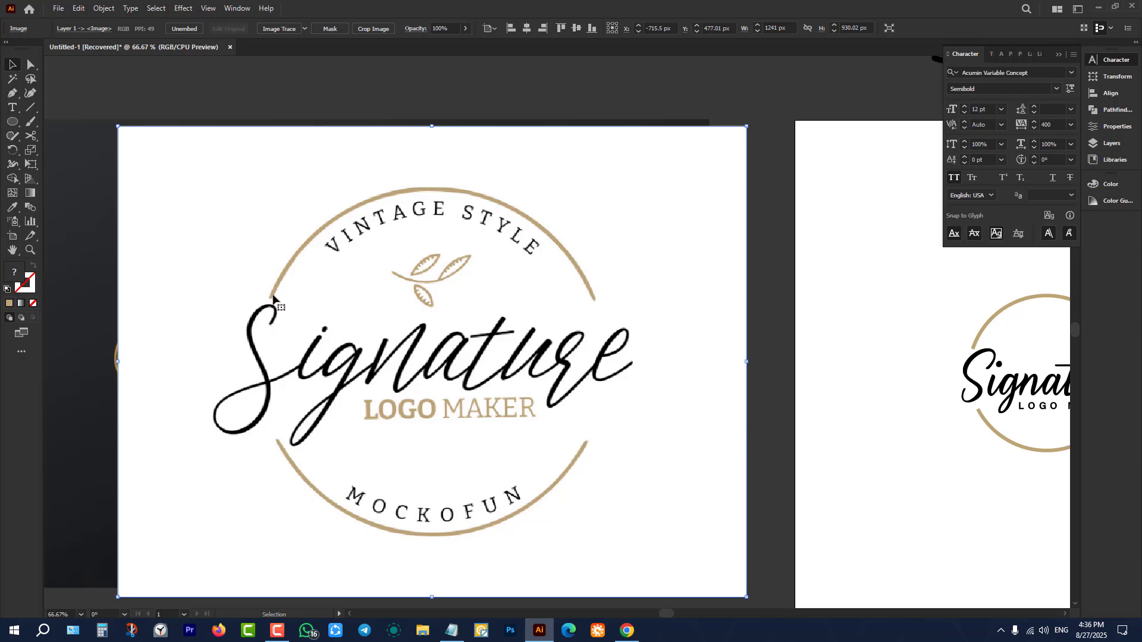
pyautogui.scroll(-3, 370, 361)
pyautogui.scroll(4, 489, 335)
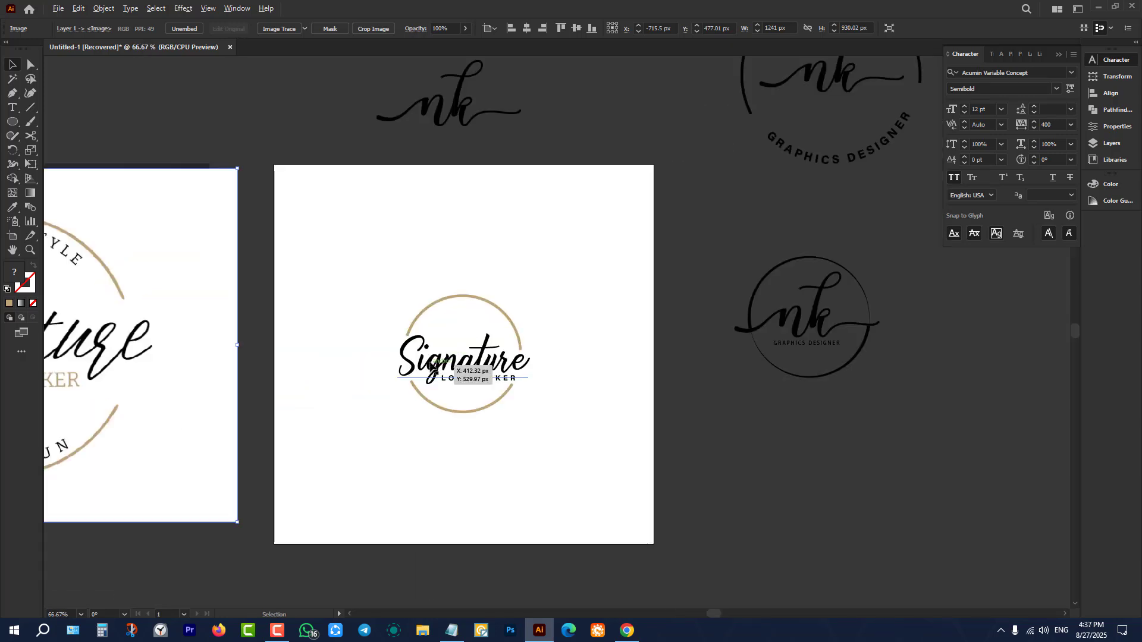
# - Undo the segment deletions and Scissors cuts to restore the full circle
pyautogui.click(296, 249)
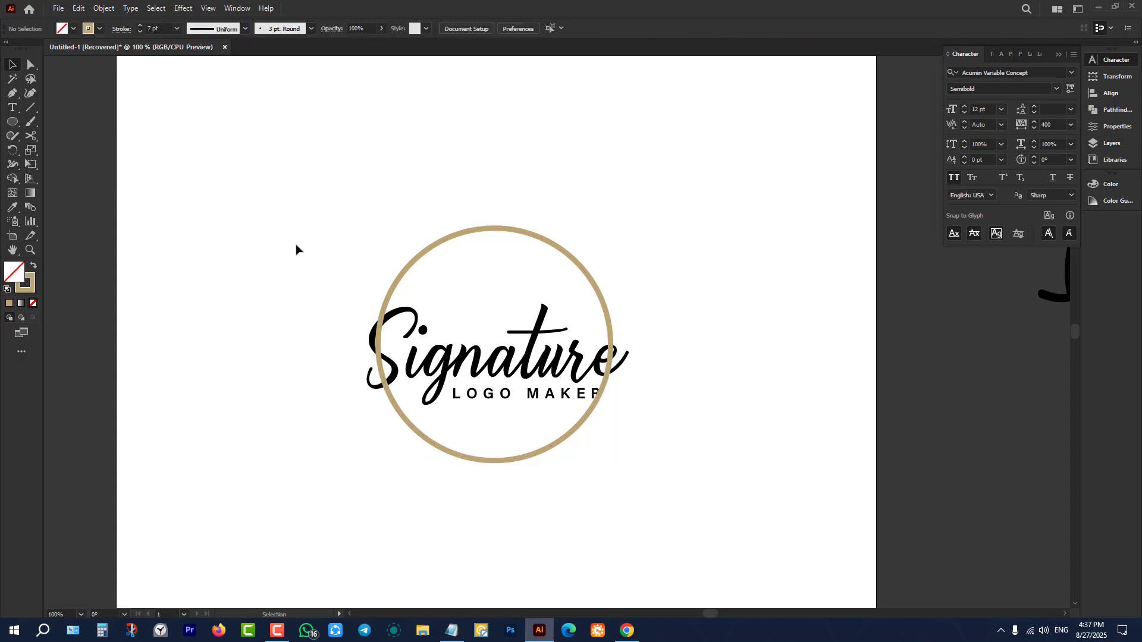
pyautogui.click(454, 237)
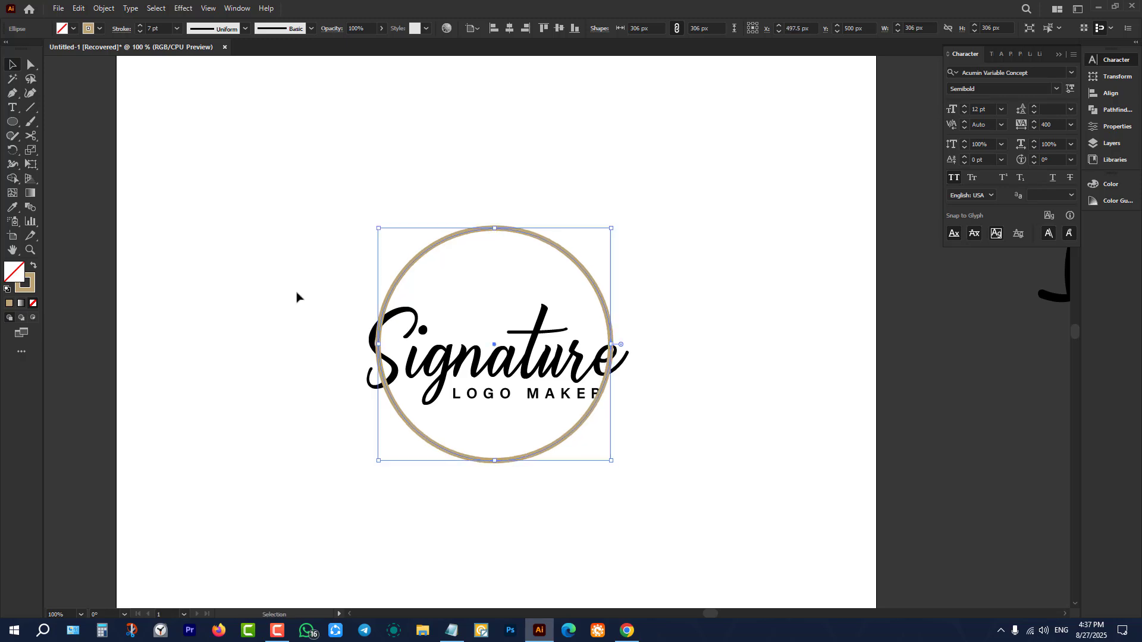
pyautogui.click(297, 295)
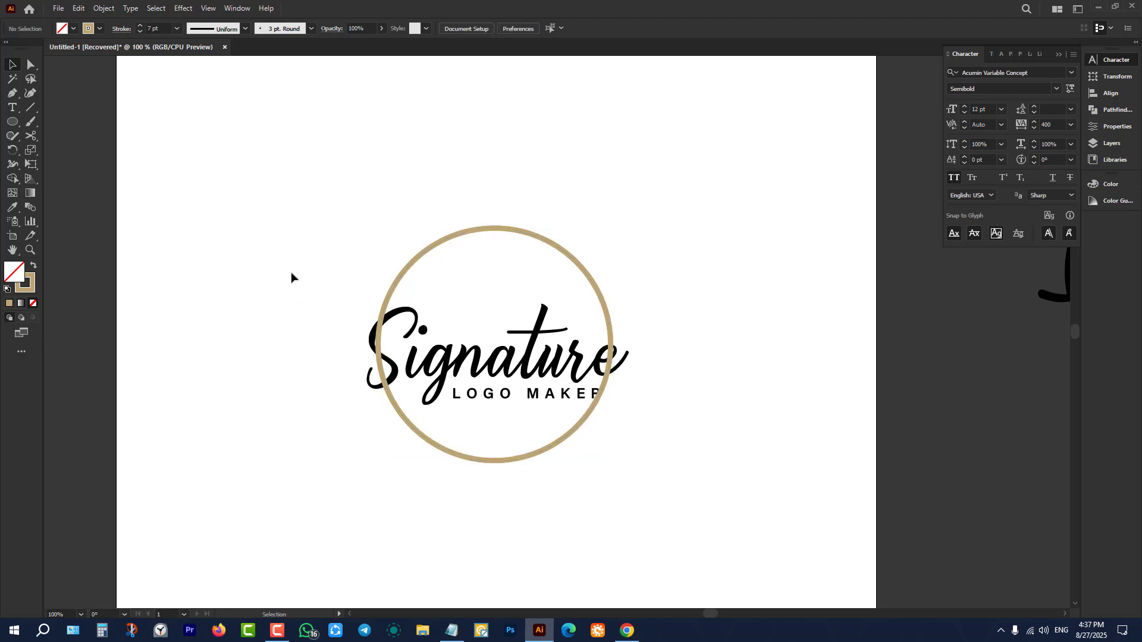
# - Erase a rectangular band of the selected circle across the full height of the Signature Logo Maker lettering with the Eraser tool
pyautogui.moveTo(31, 135); pyautogui.dragTo(78, 132)
pyautogui.click(12, 64)
pyautogui.click(541, 240)
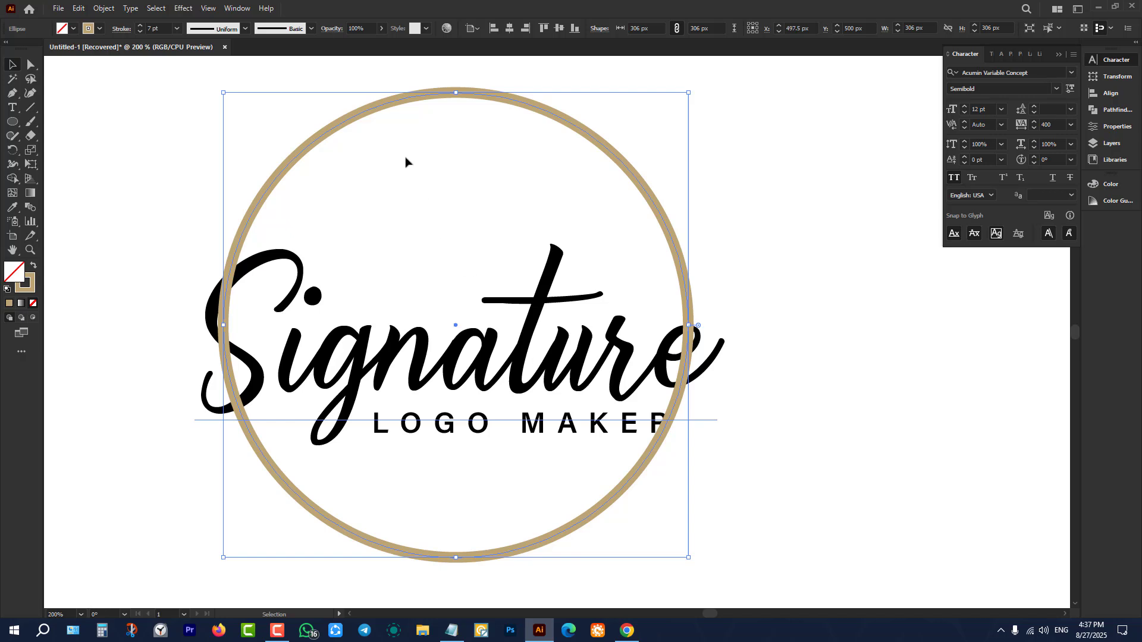
pyautogui.hotkey('shift', 'e')
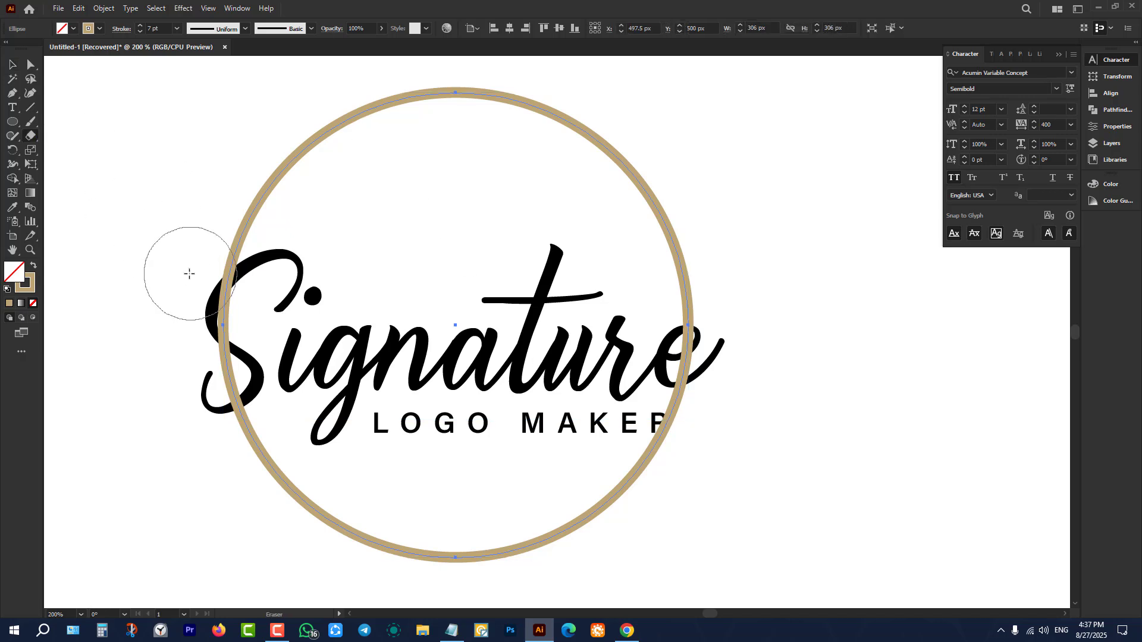
pyautogui.moveTo(170, 246)
pyautogui.mouseDown()
pyautogui.moveTo(559, 457)
pyautogui.moveTo(741, 462)
pyautogui.mouseUp()
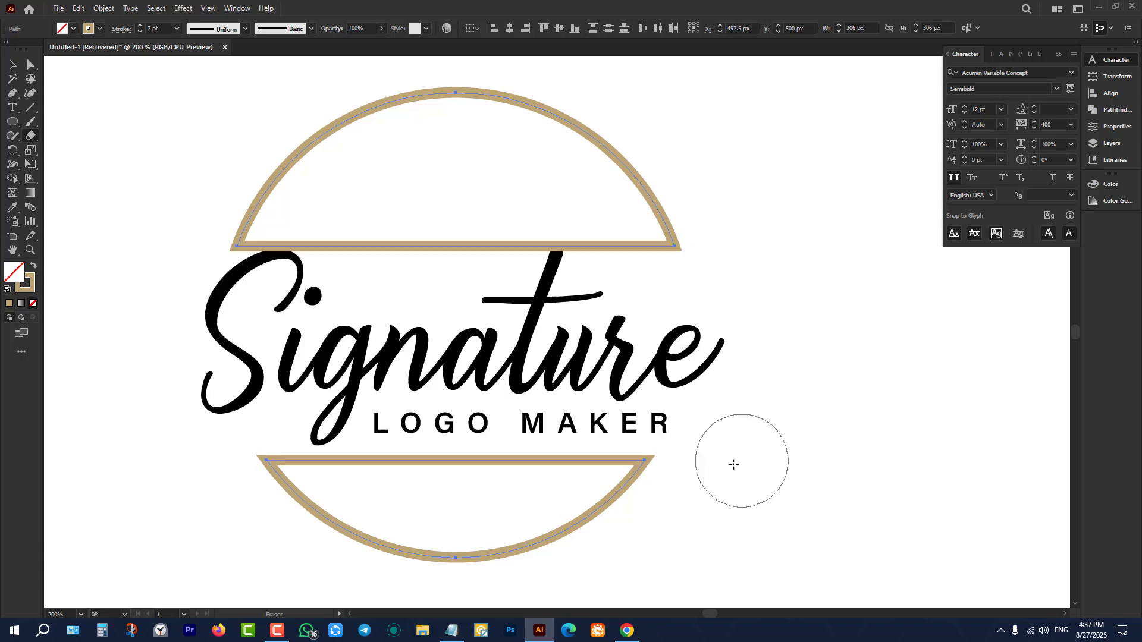
pyautogui.press('v')
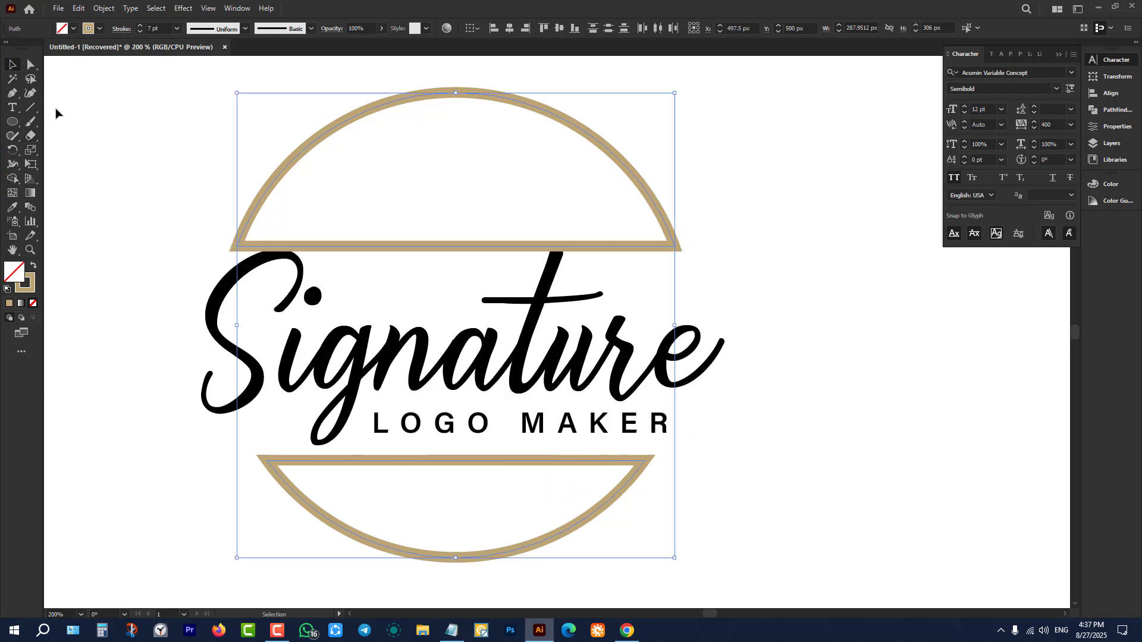
pyautogui.click(60, 117)
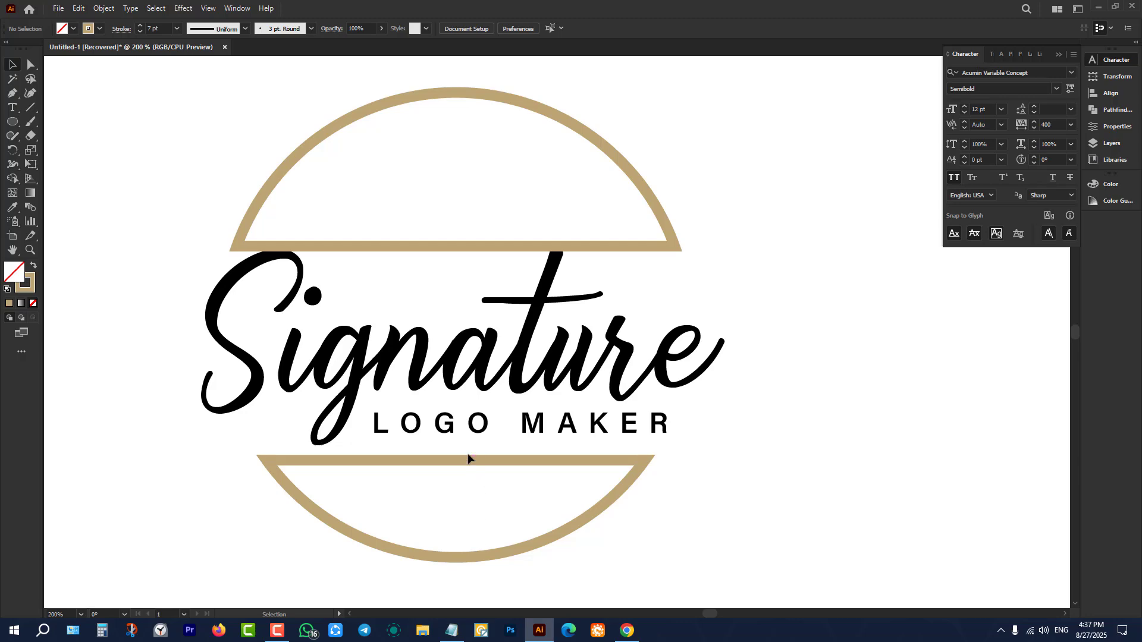
# - Delete the straight edges closing the upper and lower ring pieces, leaving two open arcs
pyautogui.scroll(-2, 468, 458)
pyautogui.scroll(2, 433, 415)
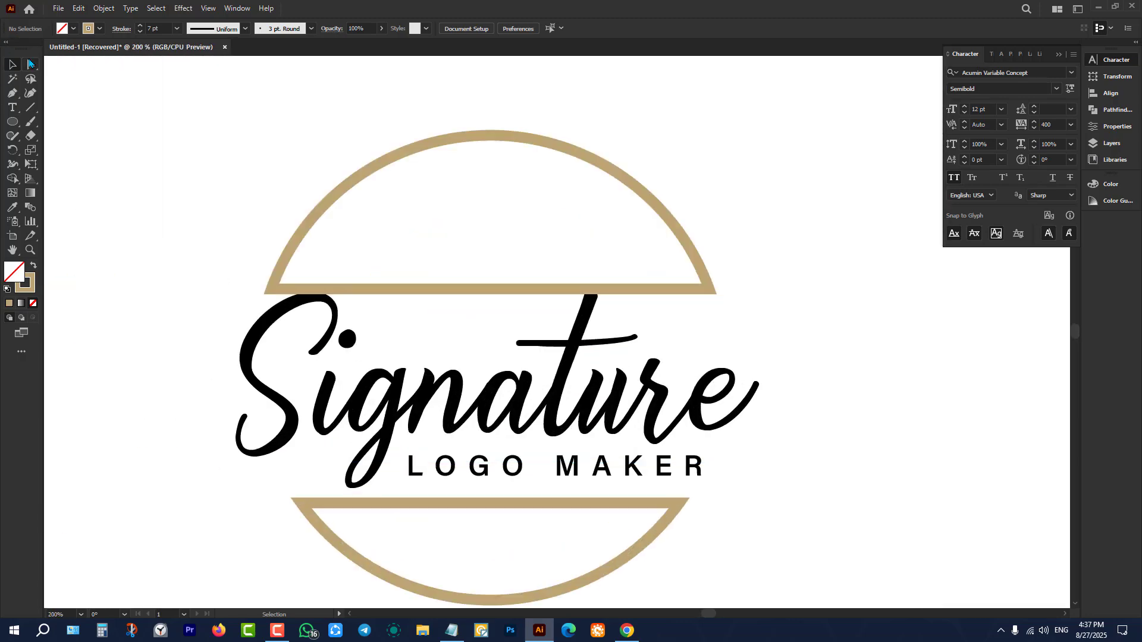
pyautogui.click(32, 65)
pyautogui.click(493, 290)
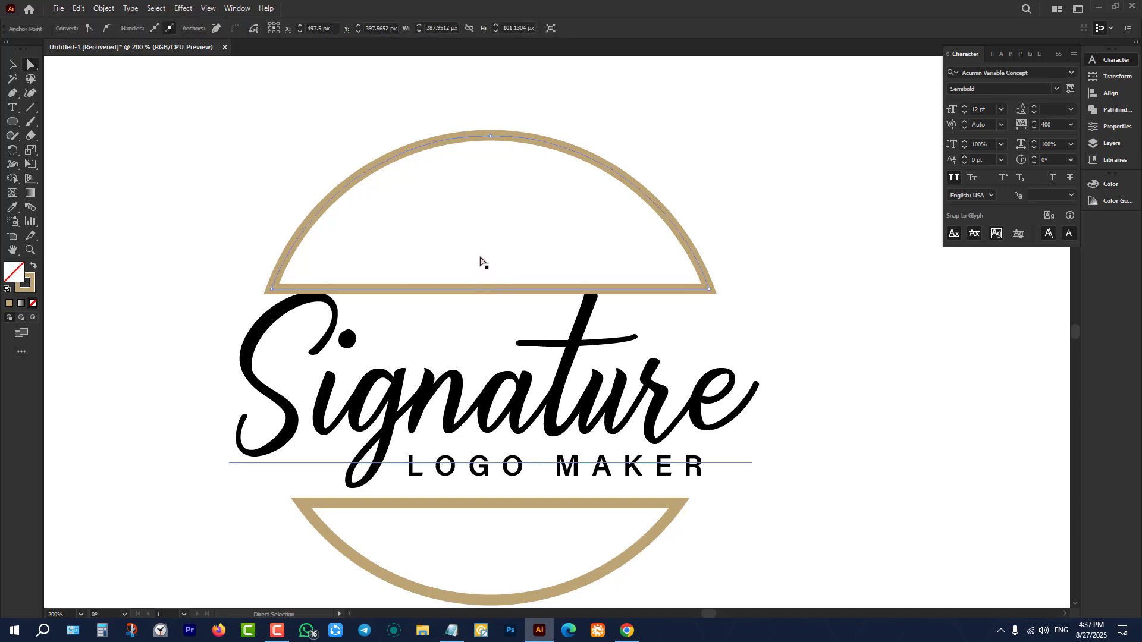
pyautogui.press('Delete')
pyautogui.scroll(-1, 479, 381)
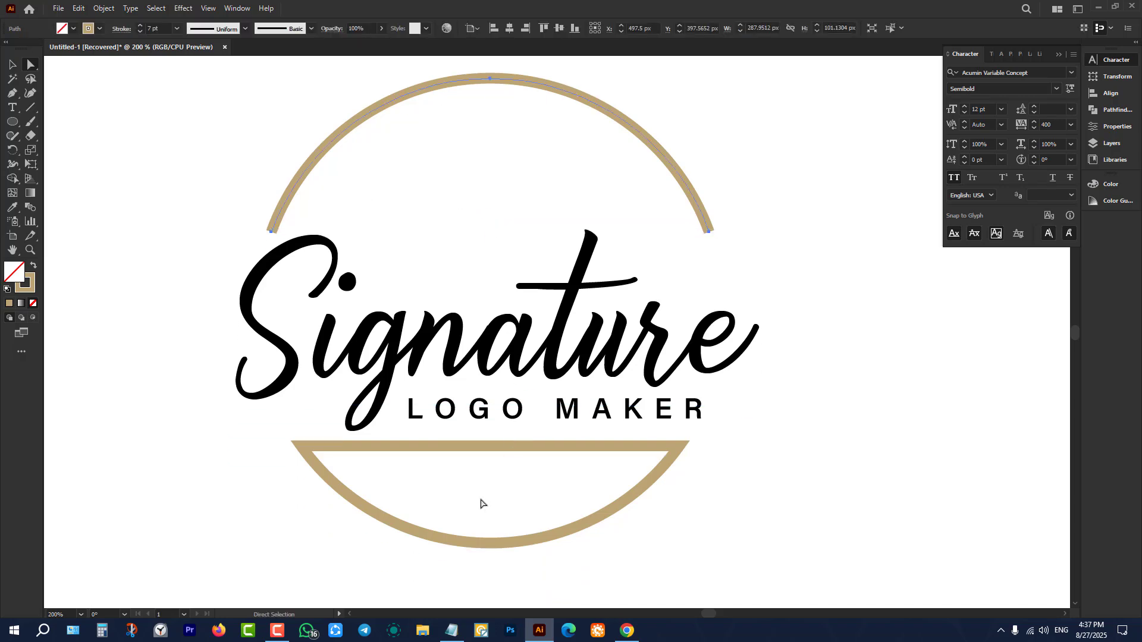
pyautogui.click(465, 449)
pyautogui.press('Delete')
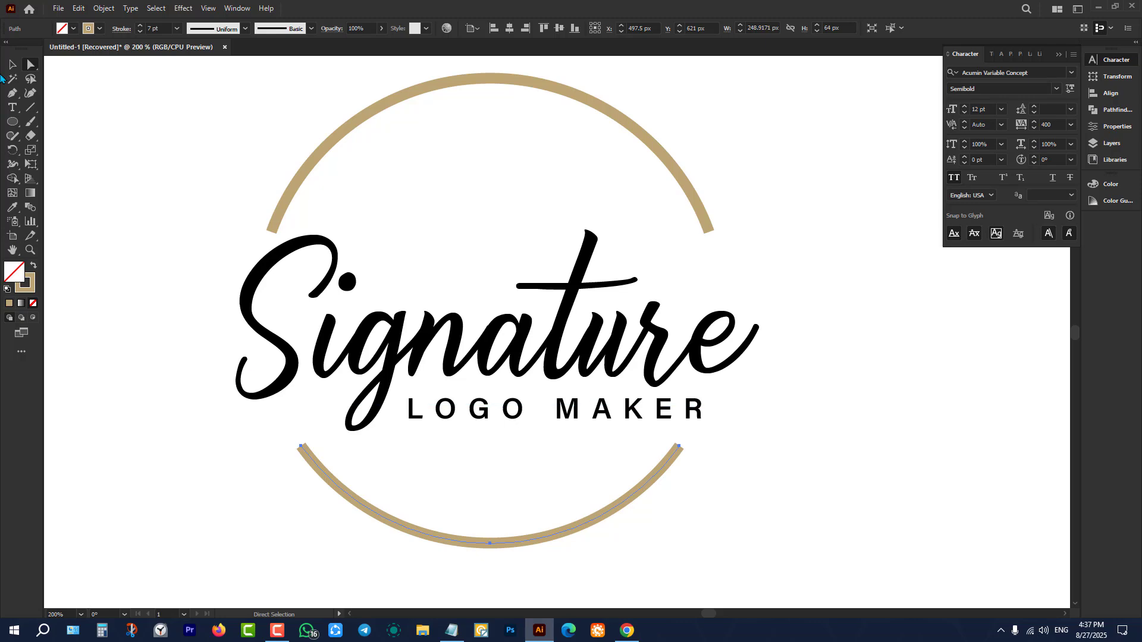
# - Examine how the ring's arc ends are shaped beside the lettering in the reference logo
pyautogui.click(12, 65)
pyautogui.scroll(-3, 523, 339)
pyautogui.scroll(-4, 408, 400)
pyautogui.click(409, 400)
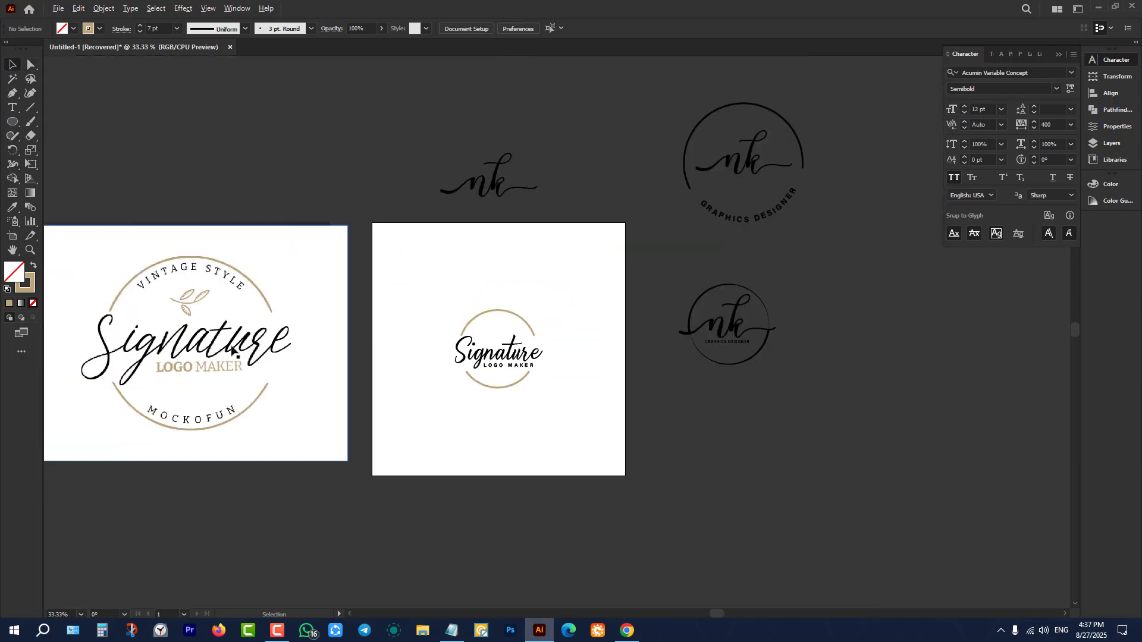
pyautogui.scroll(6, 76, 324)
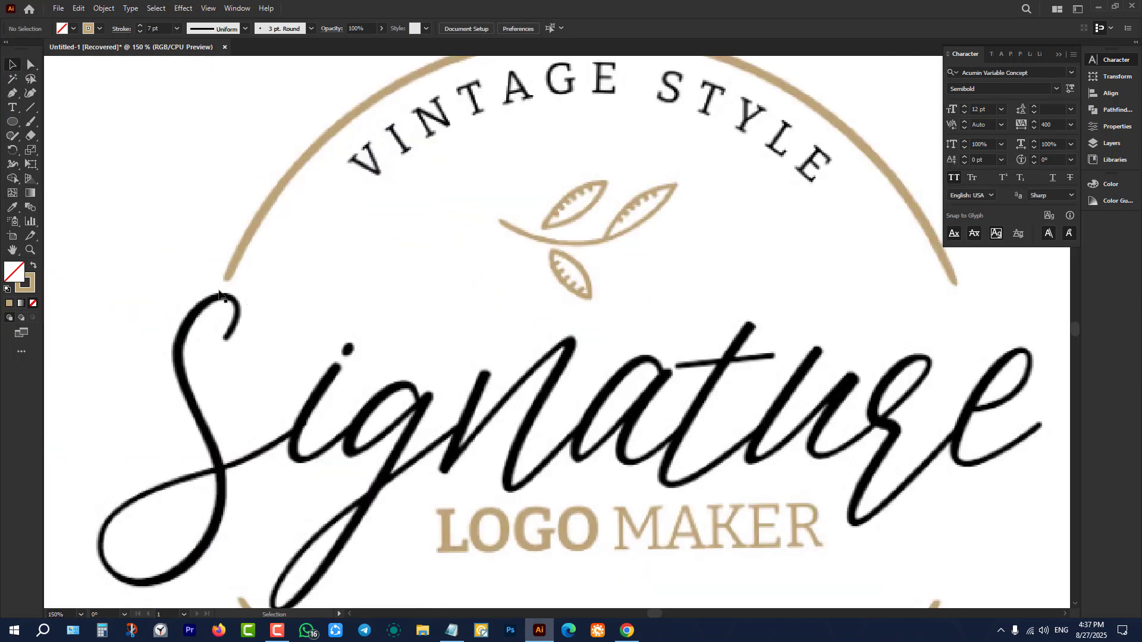
pyautogui.scroll(2, 218, 270)
pyautogui.scroll(-8, 234, 275)
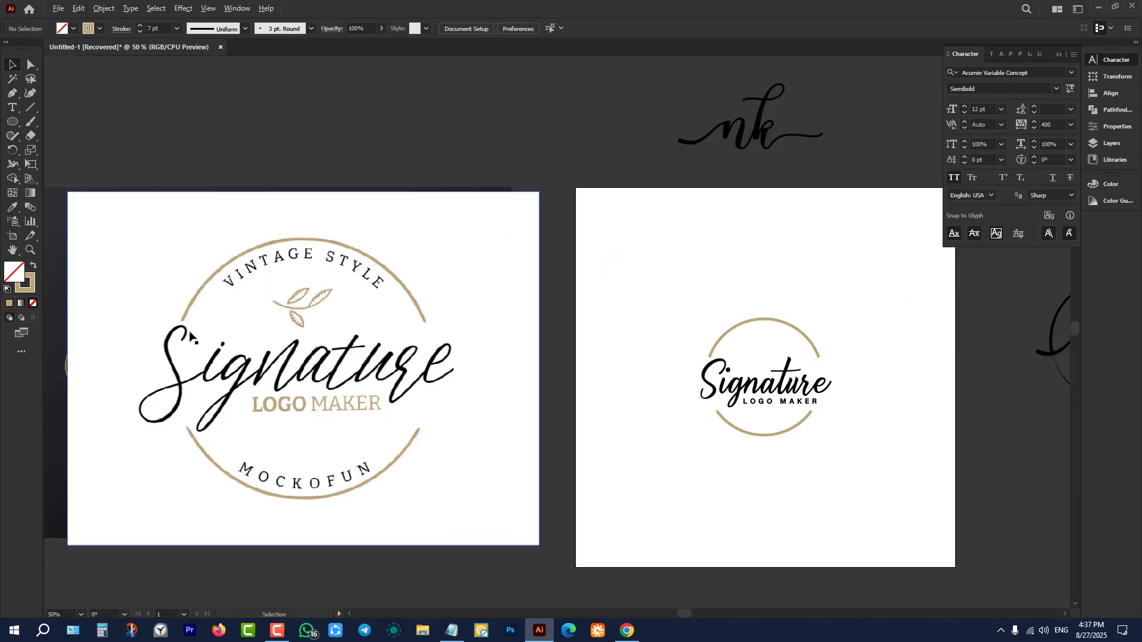
pyautogui.scroll(8, 345, 383)
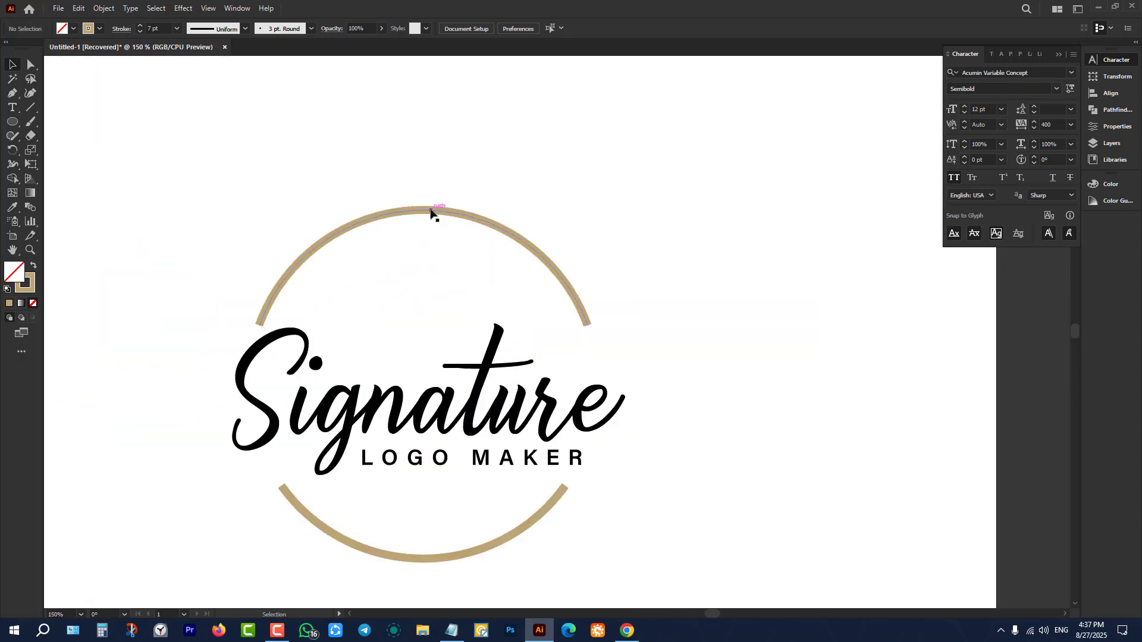
# - Give the upper arc's stroke round caps
pyautogui.click(431, 212)
pyautogui.scroll(10, 255, 338)
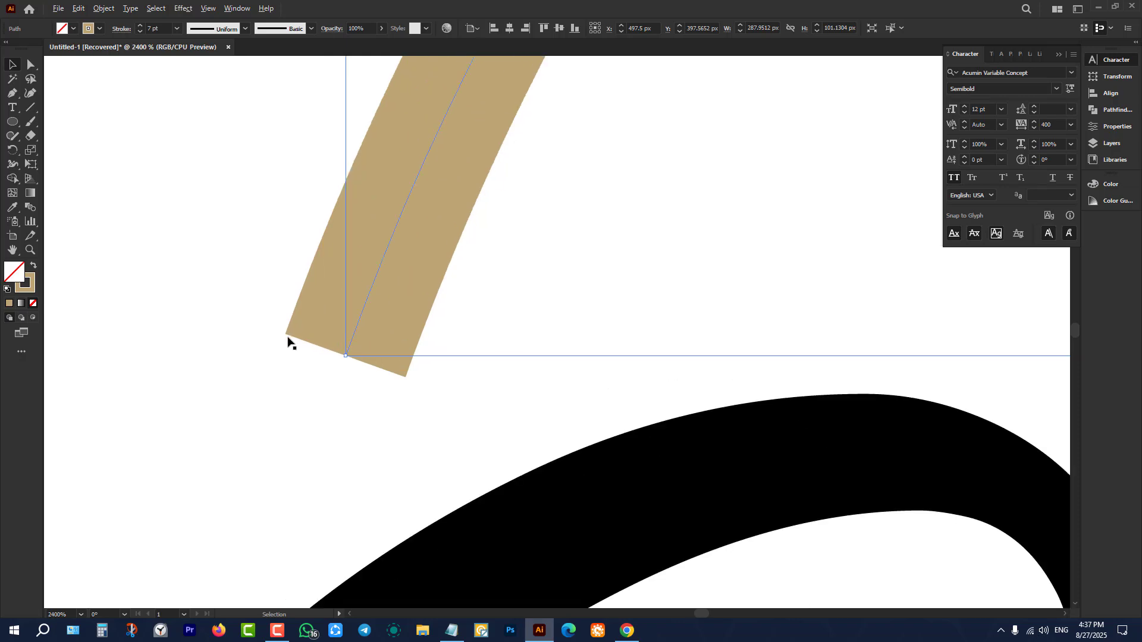
pyautogui.click(119, 30)
pyautogui.click(60, 59)
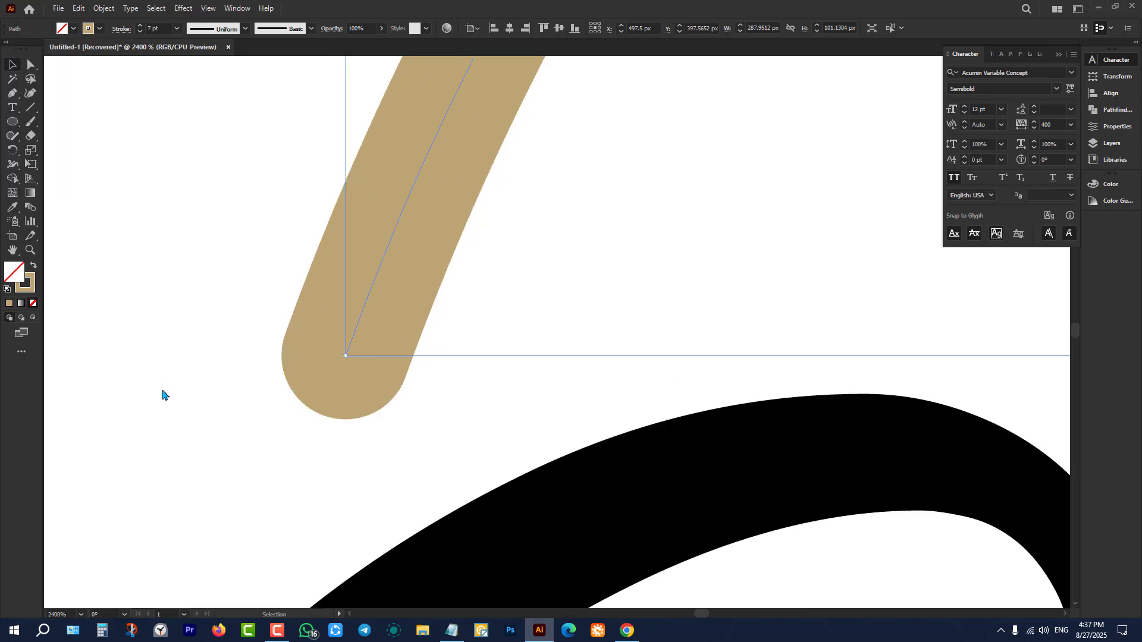
pyautogui.click(176, 324)
pyautogui.press('t')
pyautogui.scroll(-6, 176, 324)
pyautogui.scroll(-2, 390, 267)
pyautogui.scroll(-1, 716, 337)
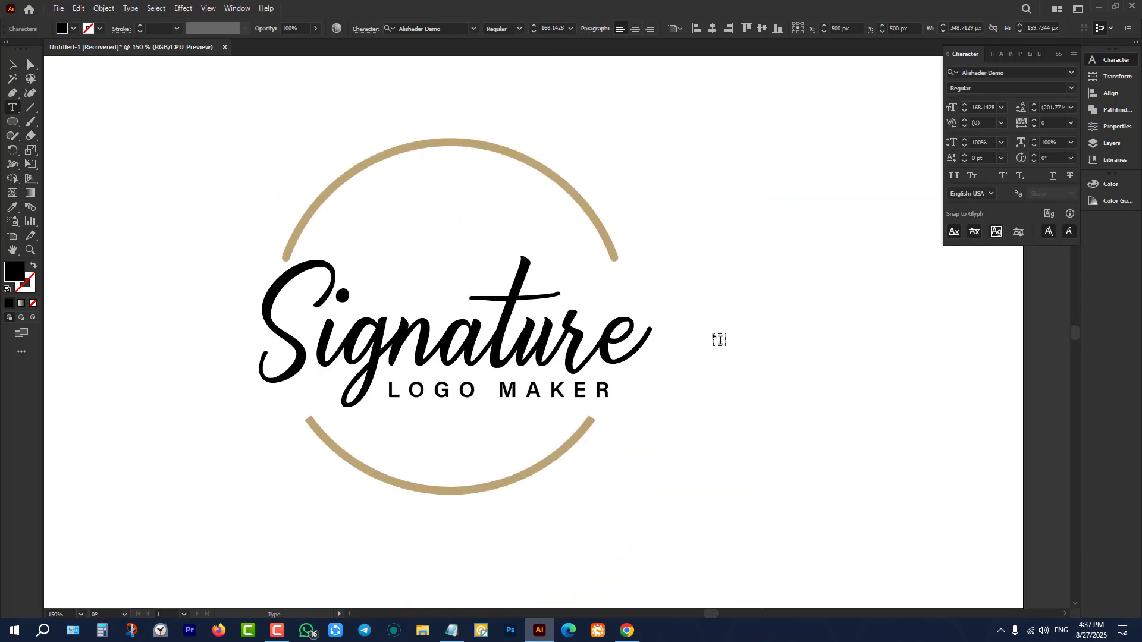
# - Apply Width Profile 1 to the upper arc's stroke so it tapers at both ends
pyautogui.scroll(2, 587, 187)
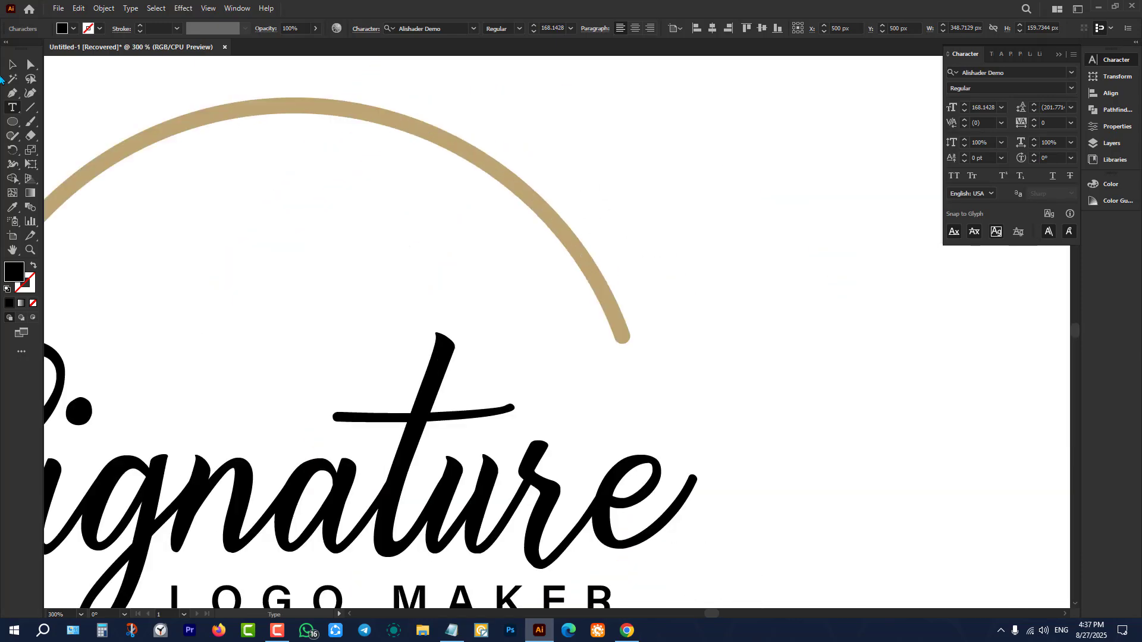
pyautogui.press('Escape')
pyautogui.click(186, 125)
pyautogui.scroll(-2, 458, 208)
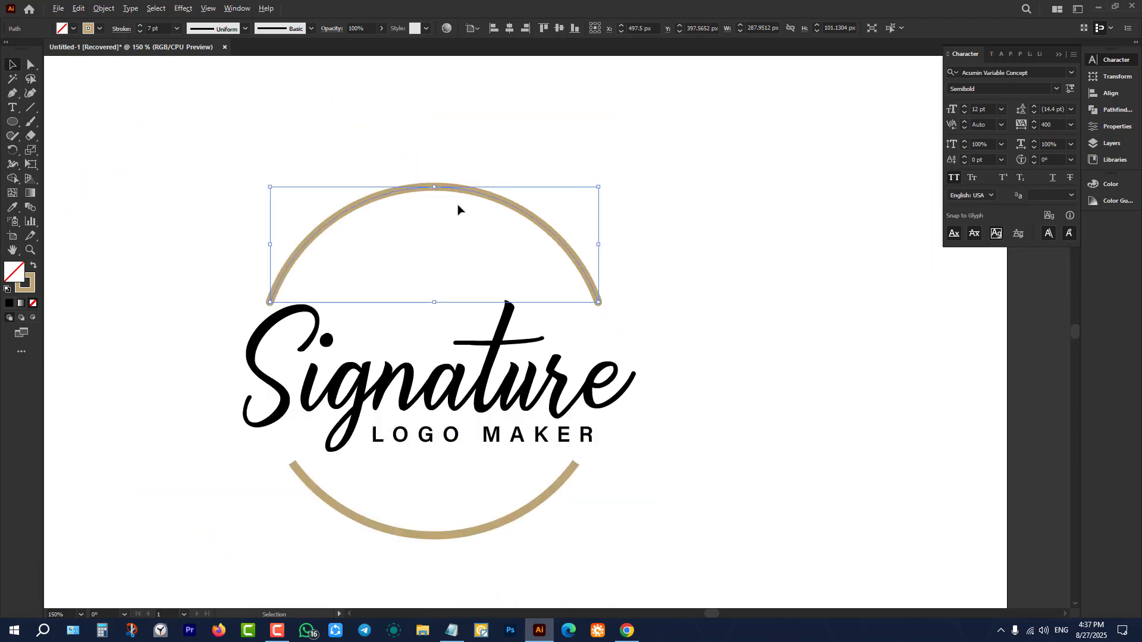
pyautogui.scroll(2, 432, 156)
pyautogui.click(243, 29)
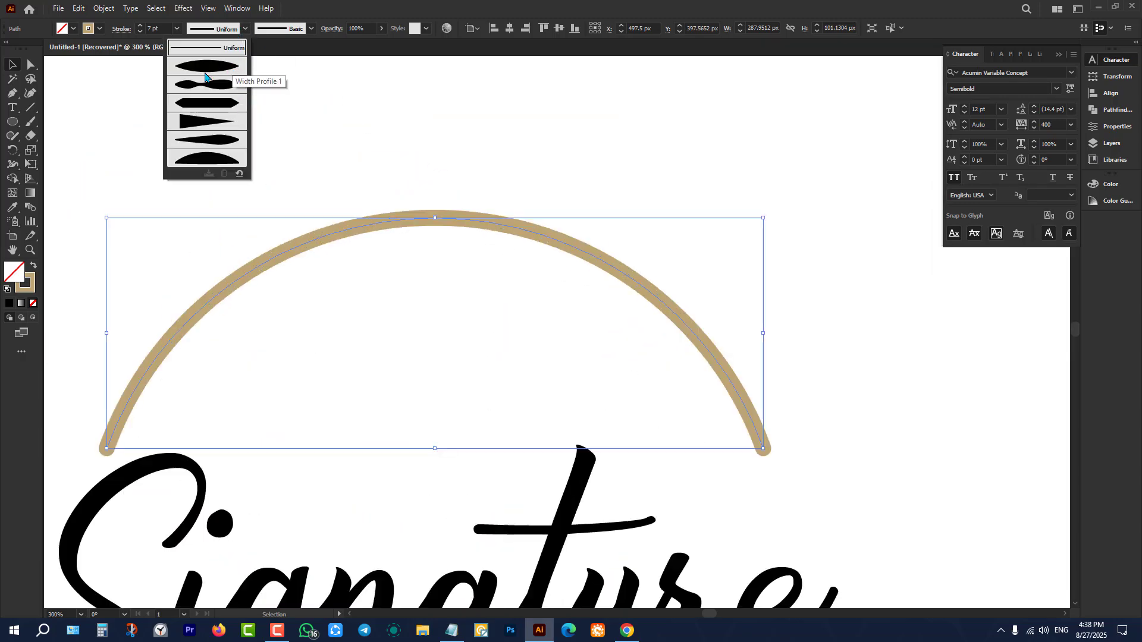
pyautogui.click(232, 69)
pyautogui.click(277, 140)
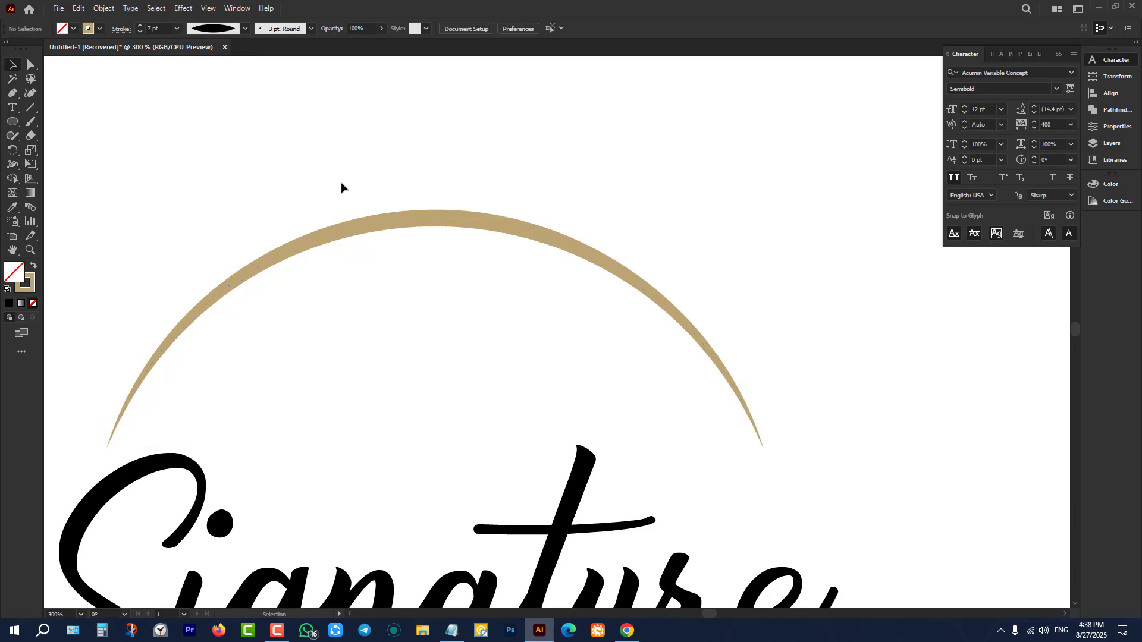
# - Give the lower arc's stroke the same tapered Width Profile 1
pyautogui.scroll(-3, 555, 403)
pyautogui.scroll(1, 553, 420)
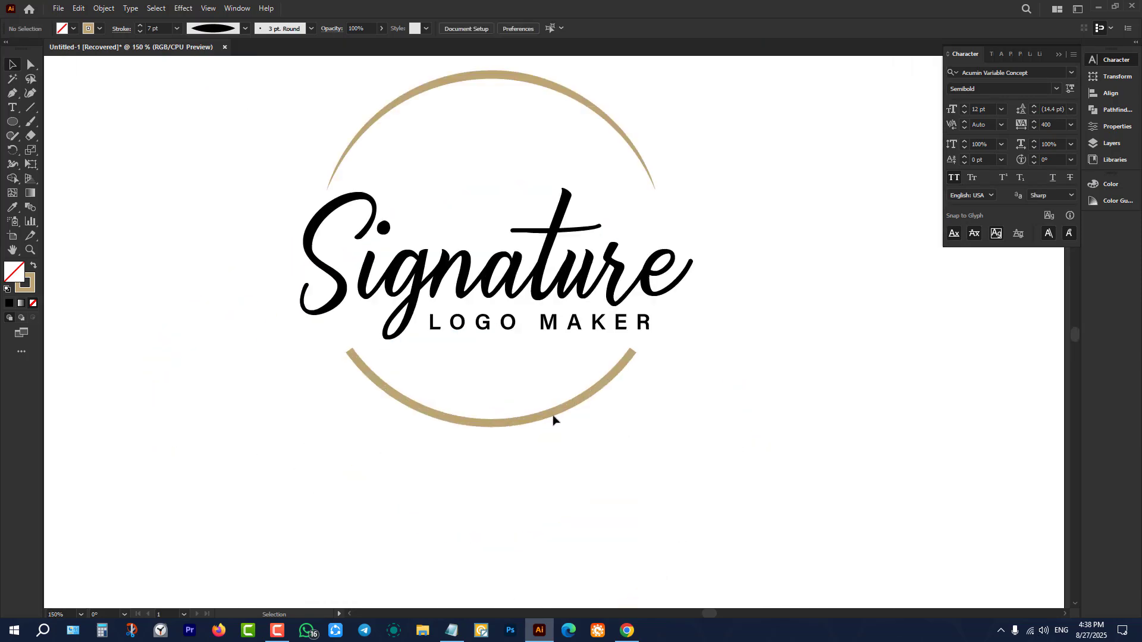
pyautogui.click(550, 417)
pyautogui.click(244, 30)
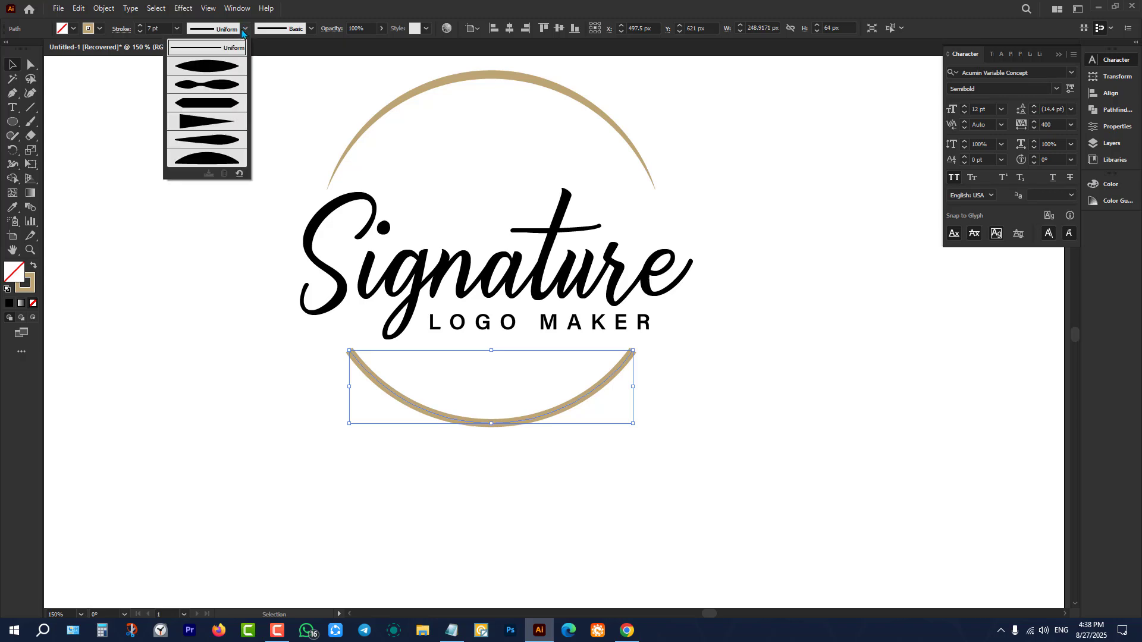
pyautogui.click(213, 74)
pyautogui.click(193, 229)
pyautogui.scroll(1, 272, 348)
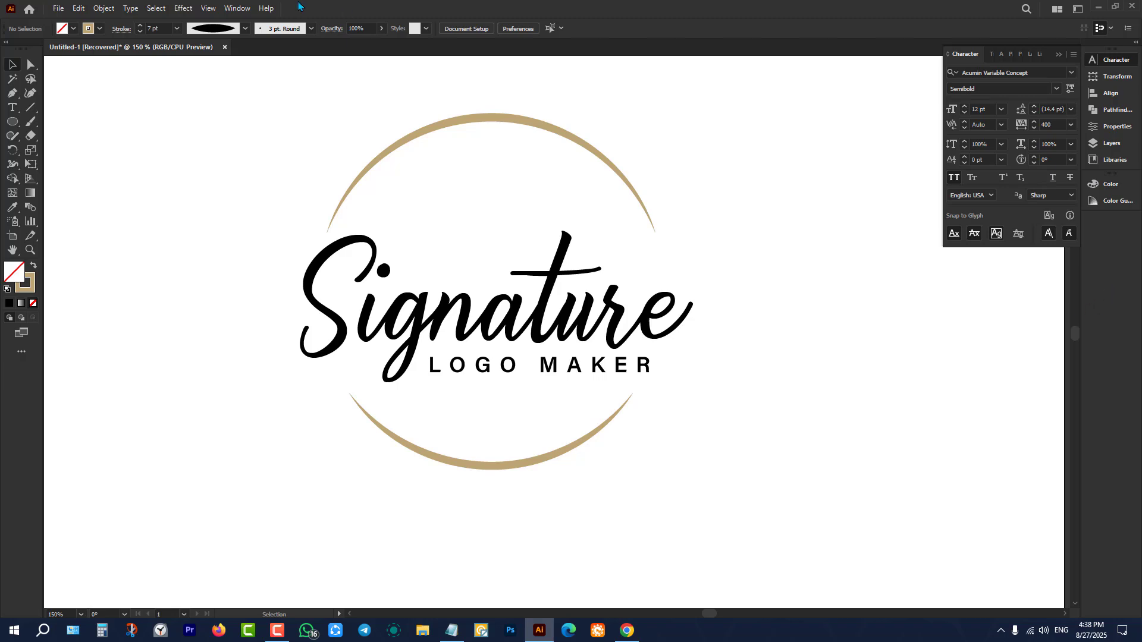
# - Dock the Stroke panel below Color Guide, show its full options, and view the list of width profiles
pyautogui.click(237, 8)
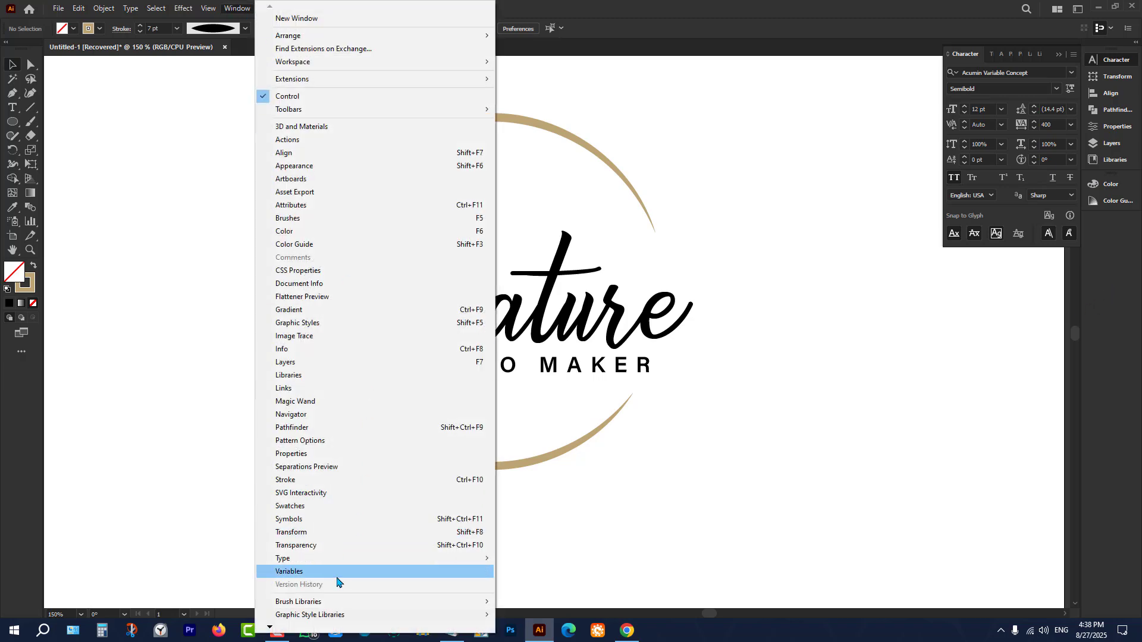
pyautogui.click(288, 479)
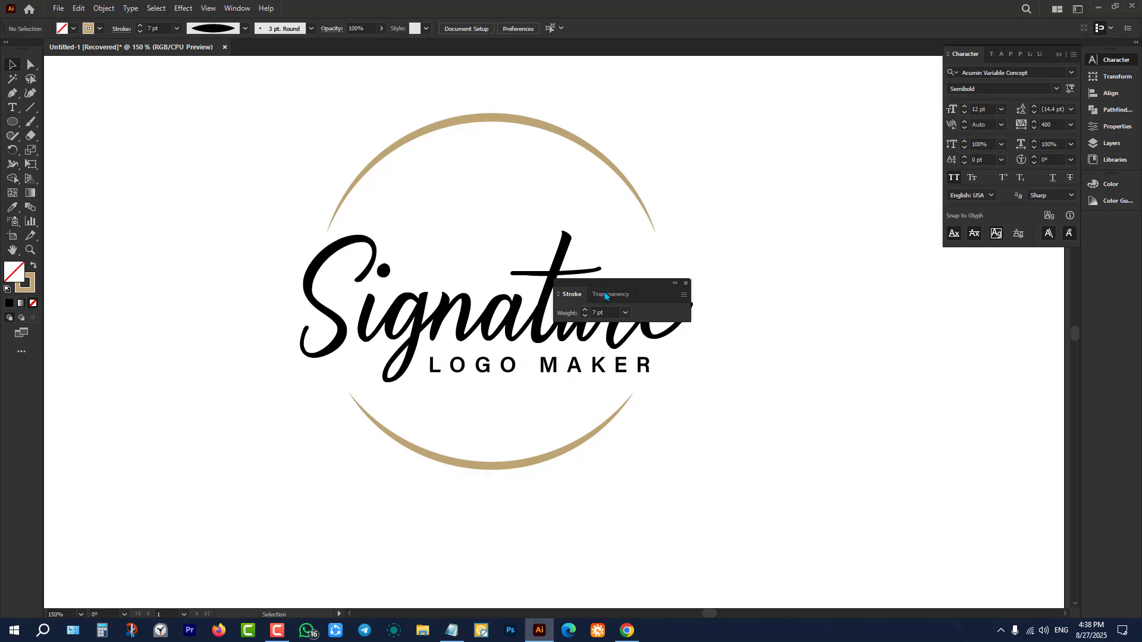
pyautogui.moveTo(607, 285)
pyautogui.mouseDown()
pyautogui.moveTo(884, 306)
pyautogui.moveTo(1096, 221)
pyautogui.mouseUp()
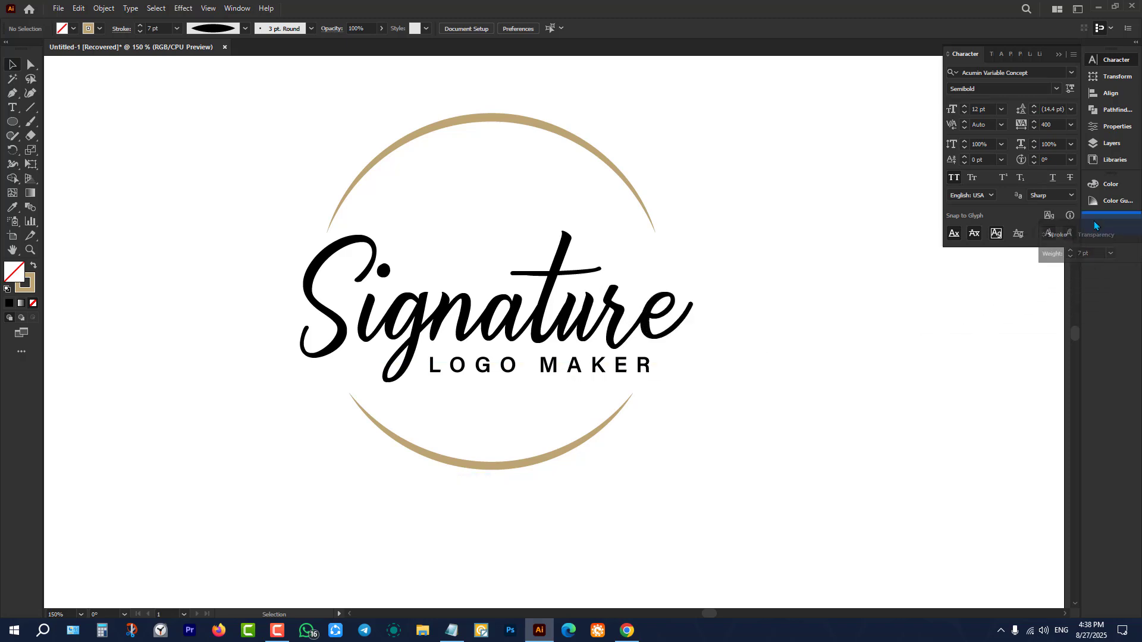
pyautogui.click(1110, 229)
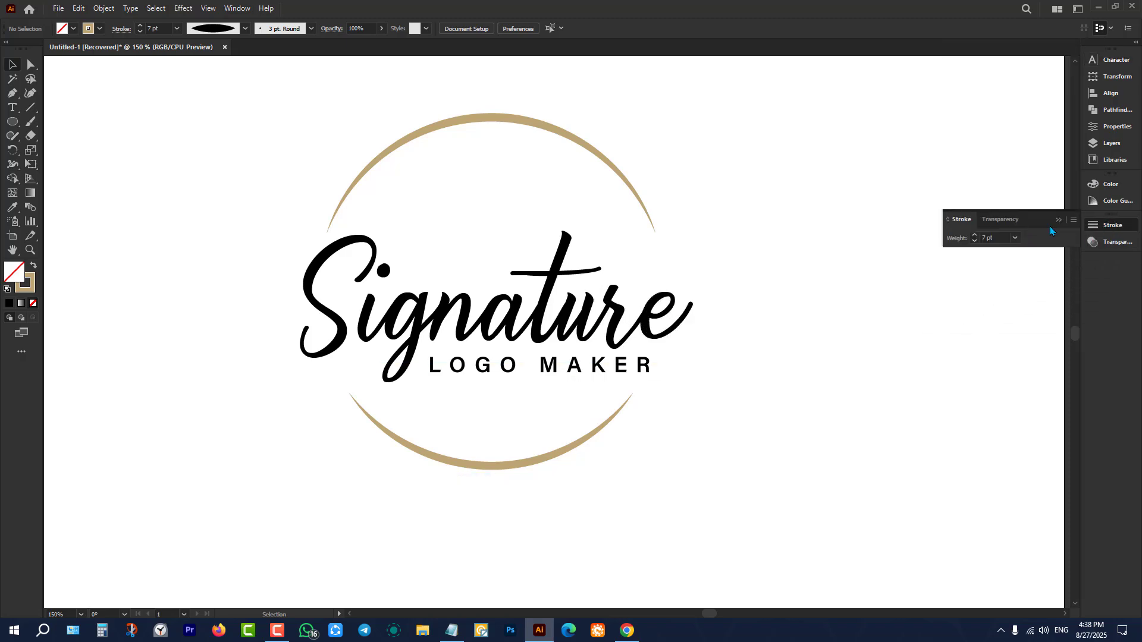
pyautogui.click(1073, 220)
pyautogui.click(1026, 225)
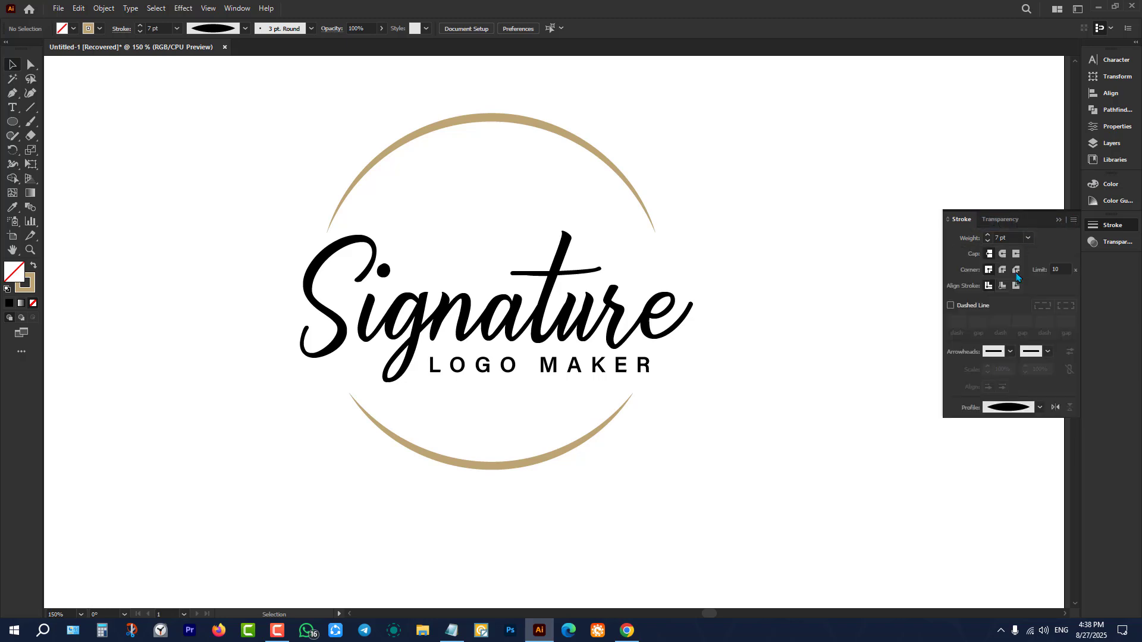
pyautogui.click(1040, 408)
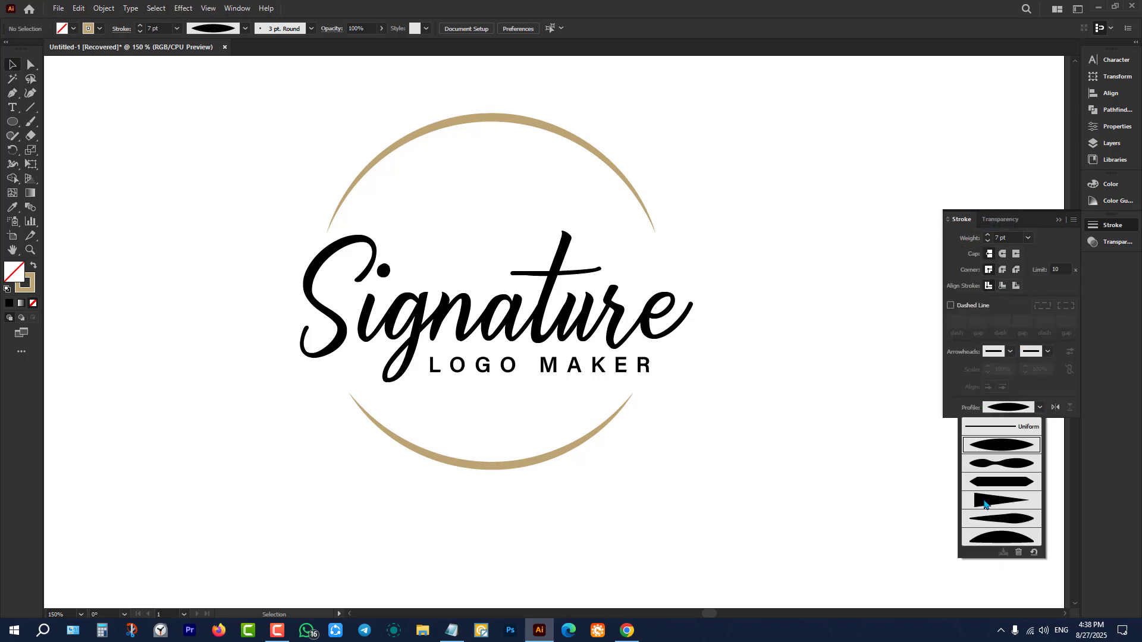
pyautogui.click(789, 398)
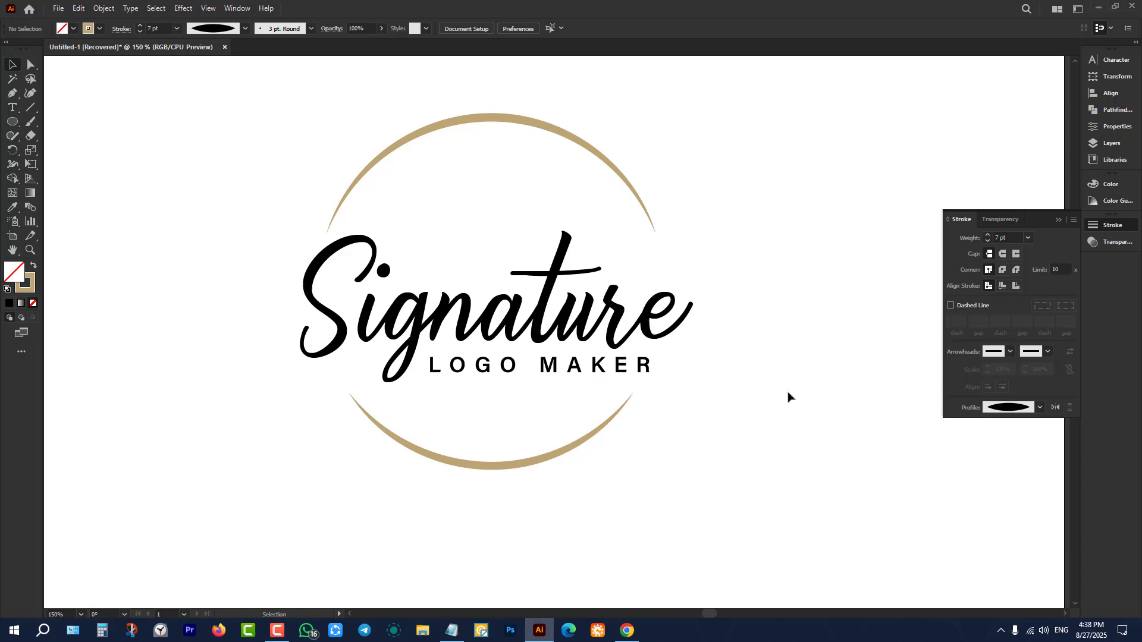
# - Compare the two tapered arcs with the ring and curved text of the reference logo
pyautogui.press('h')
pyautogui.moveTo(603, 452); pyautogui.dragTo(659, 427)
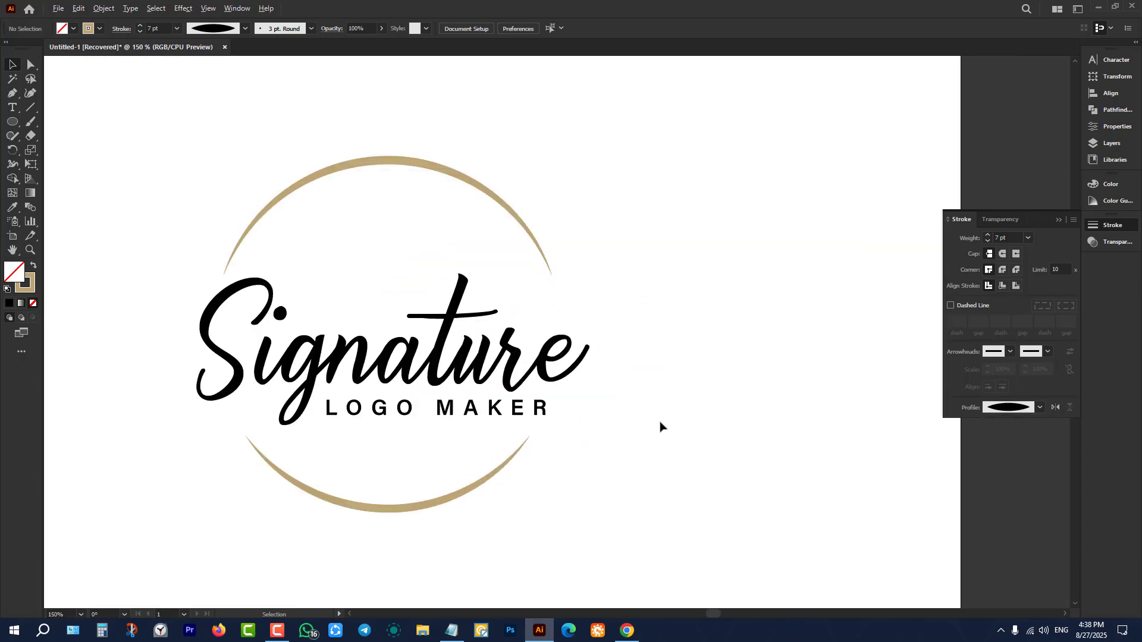
pyautogui.scroll(-5, 655, 423)
pyautogui.scroll(-2, 600, 411)
pyautogui.scroll(4, 218, 390)
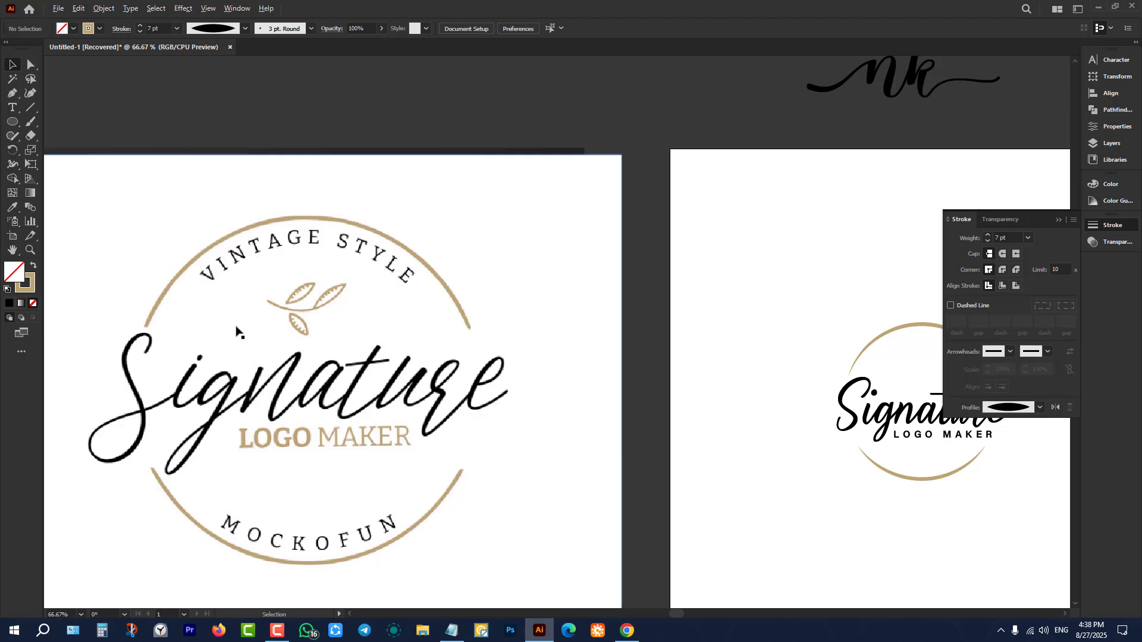
pyautogui.scroll(-3, 236, 331)
pyautogui.scroll(5, 469, 357)
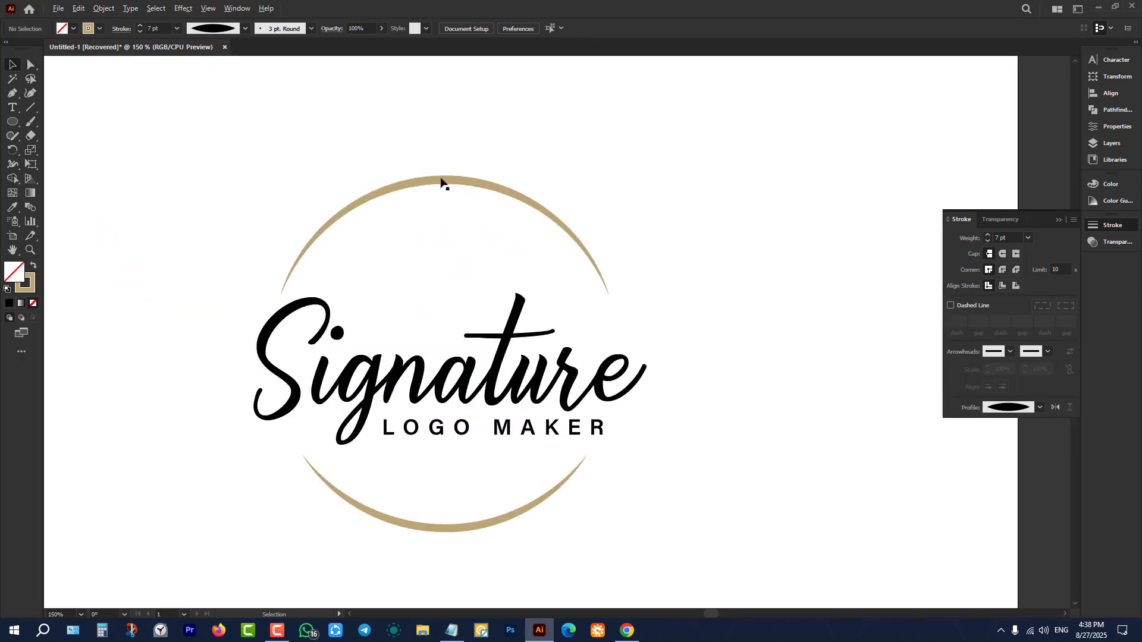
# - Duplicate the upper arc slightly below the original and scale the copy down to form a narrower, centred inner arc
pyautogui.moveTo(444, 181); pyautogui.dragTo(444, 214)
pyautogui.scroll(1, 449, 227)
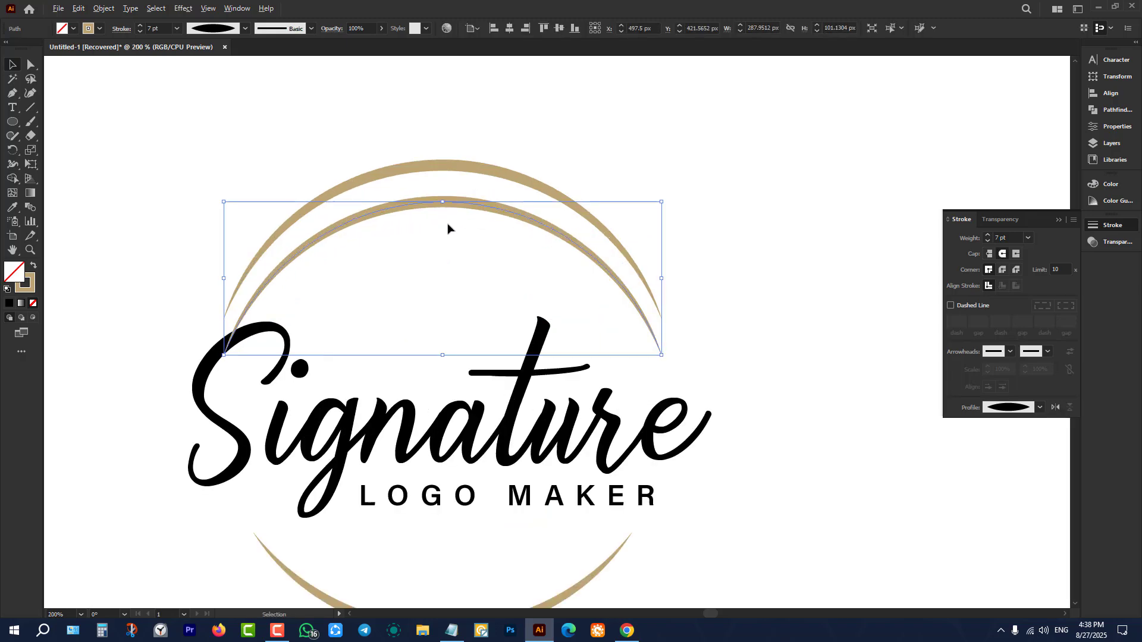
pyautogui.moveTo(662, 285); pyautogui.dragTo(644, 285)
pyautogui.moveTo(443, 206); pyautogui.dragTo(446, 212)
pyautogui.click(485, 135)
pyautogui.scroll(1, 413, 232)
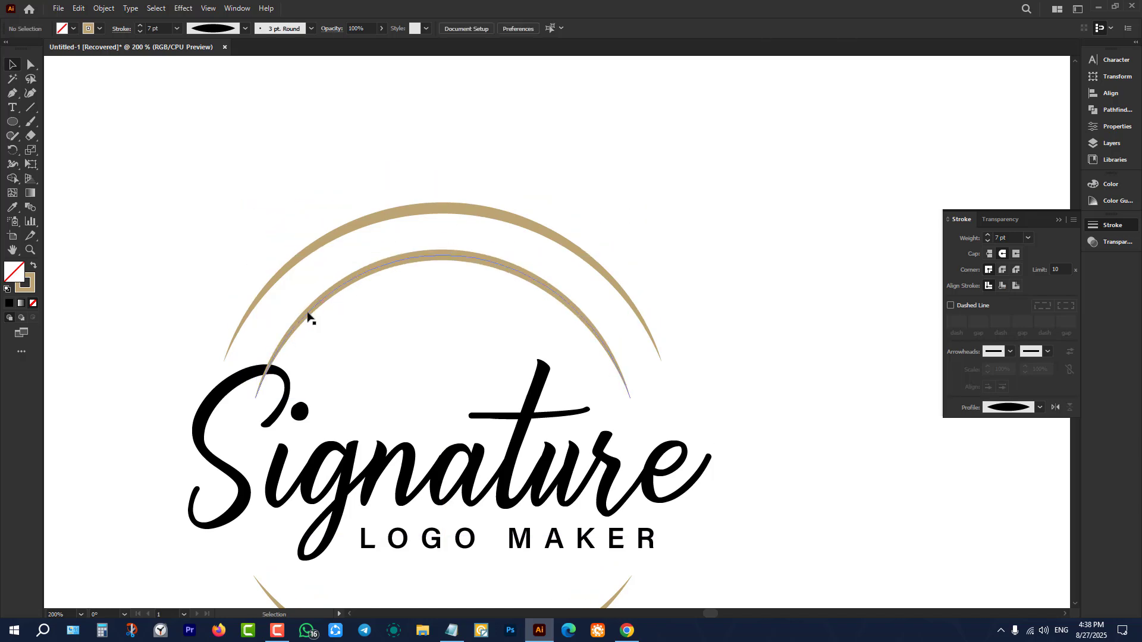
pyautogui.click(11, 109)
pyautogui.scroll(1, 313, 180)
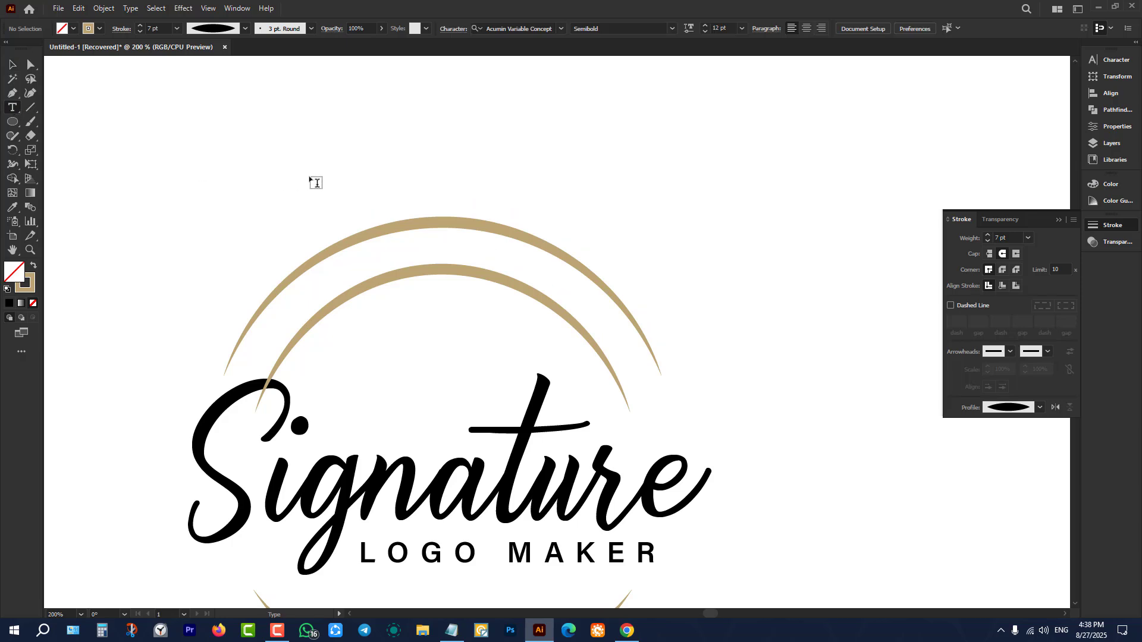
pyautogui.click(305, 176)
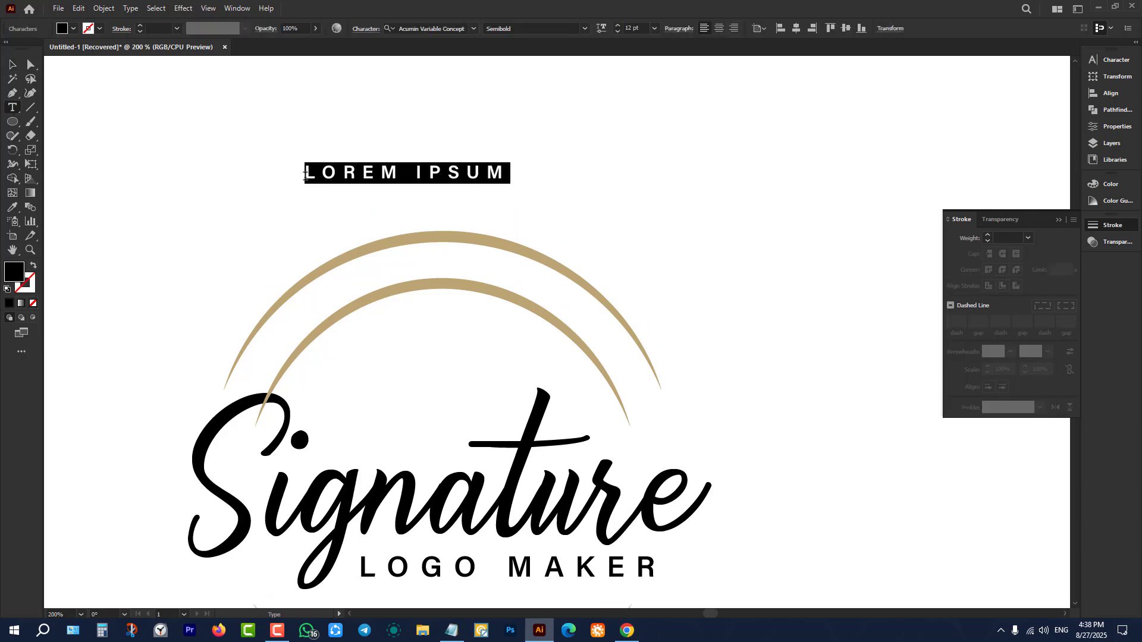
pyautogui.write('VINTAGE ')
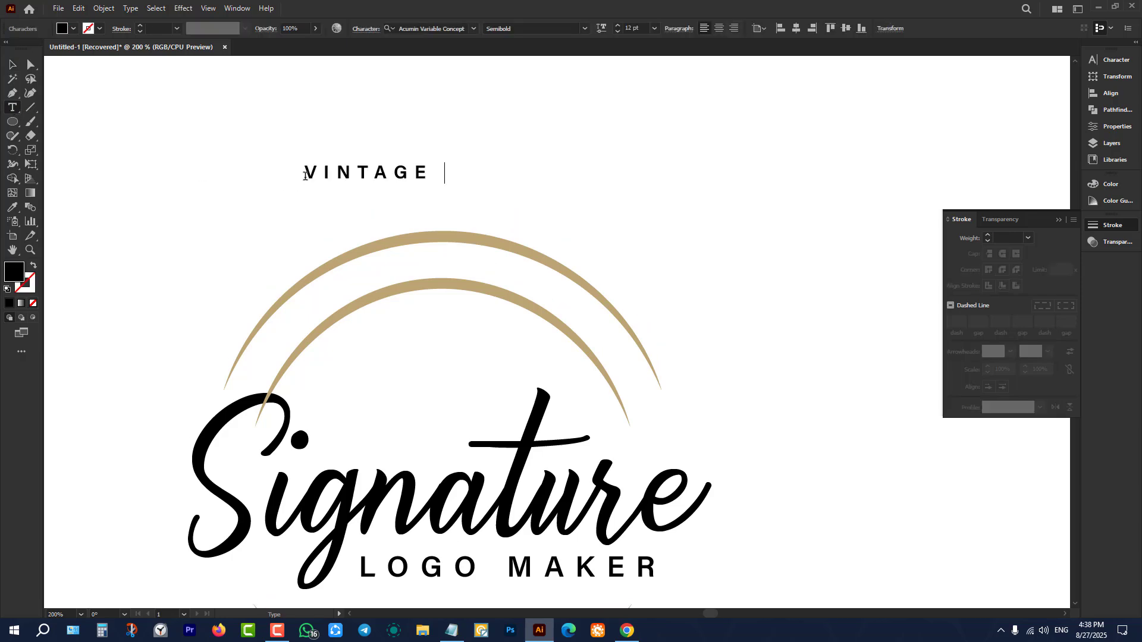
pyautogui.write('STYLE')
pyautogui.click(12, 65)
pyautogui.press('a')
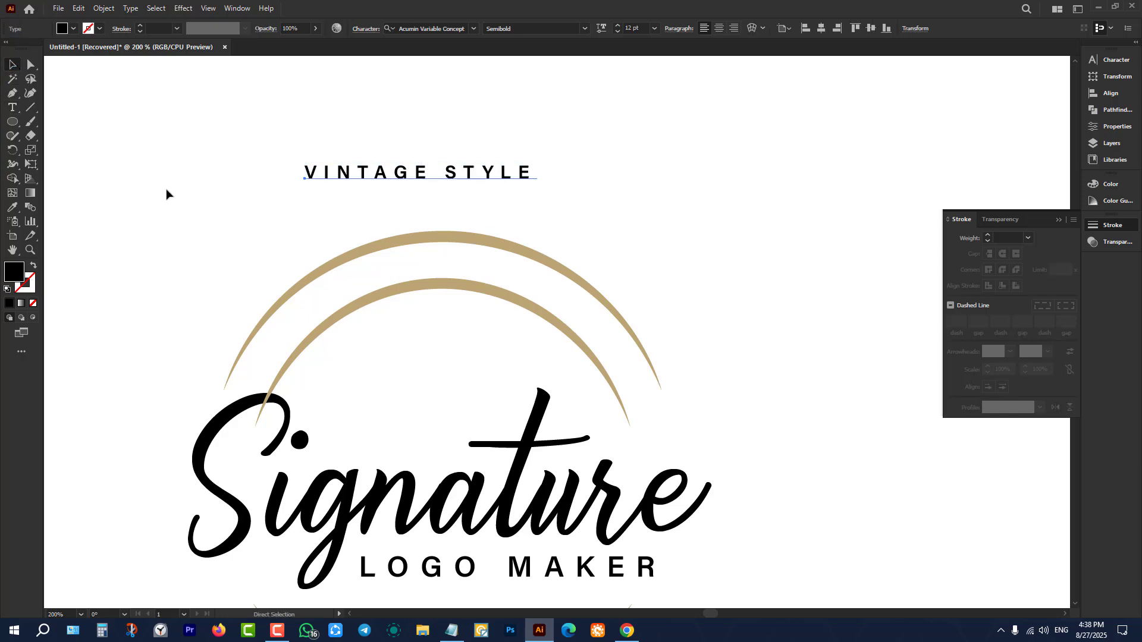
pyautogui.press('Delete')
pyautogui.press('v')
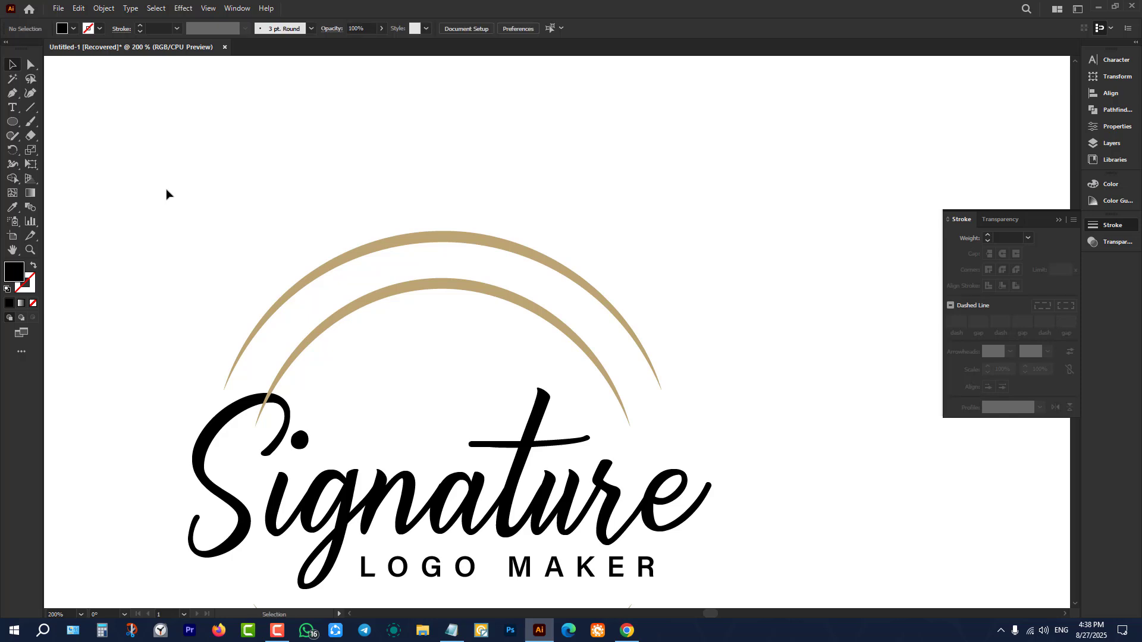
# - Add the text VINTAGE STYLE along the inner arc with the Type on a Path tool
pyautogui.press('t')
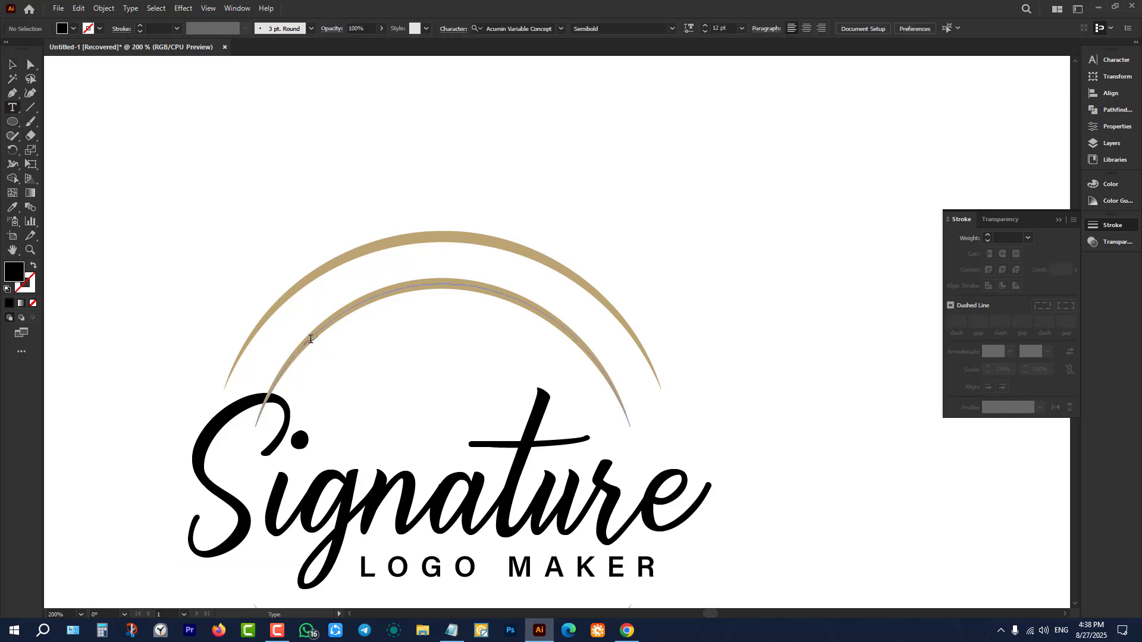
pyautogui.click(12, 108)
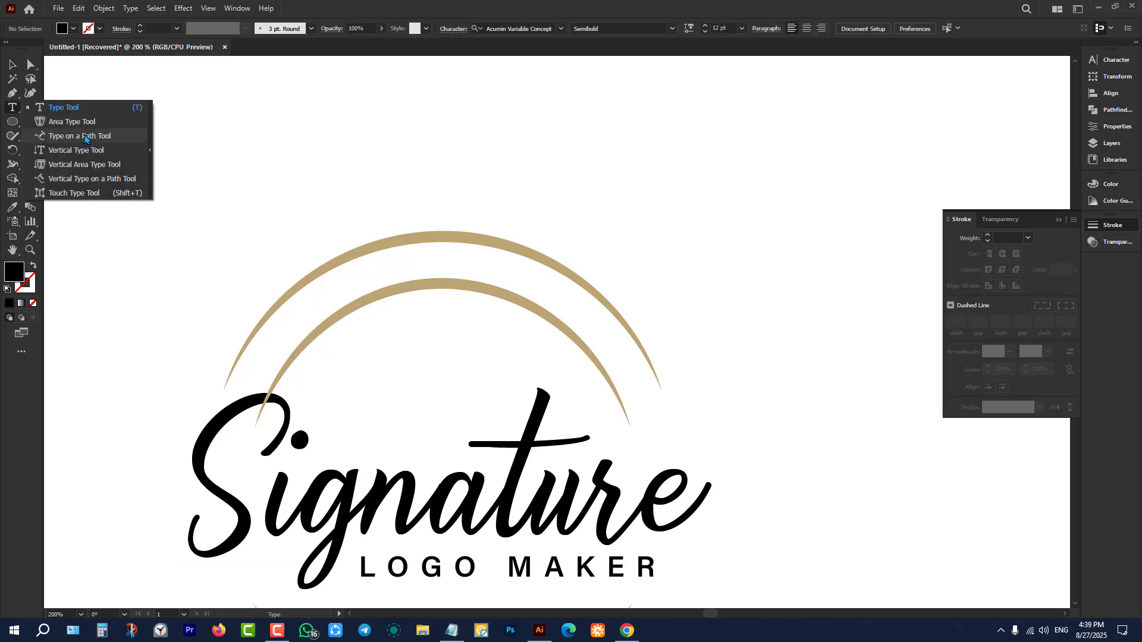
pyautogui.click(78, 135)
pyautogui.click(308, 339)
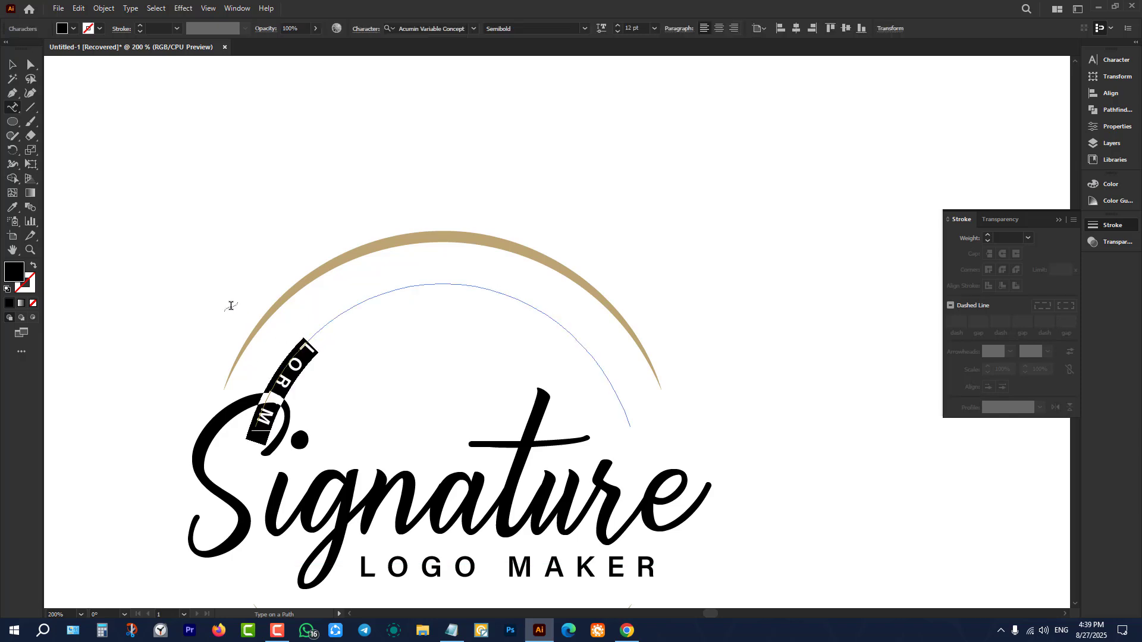
pyautogui.write('VINTA')
pyautogui.press('Escape')
pyautogui.click(12, 64)
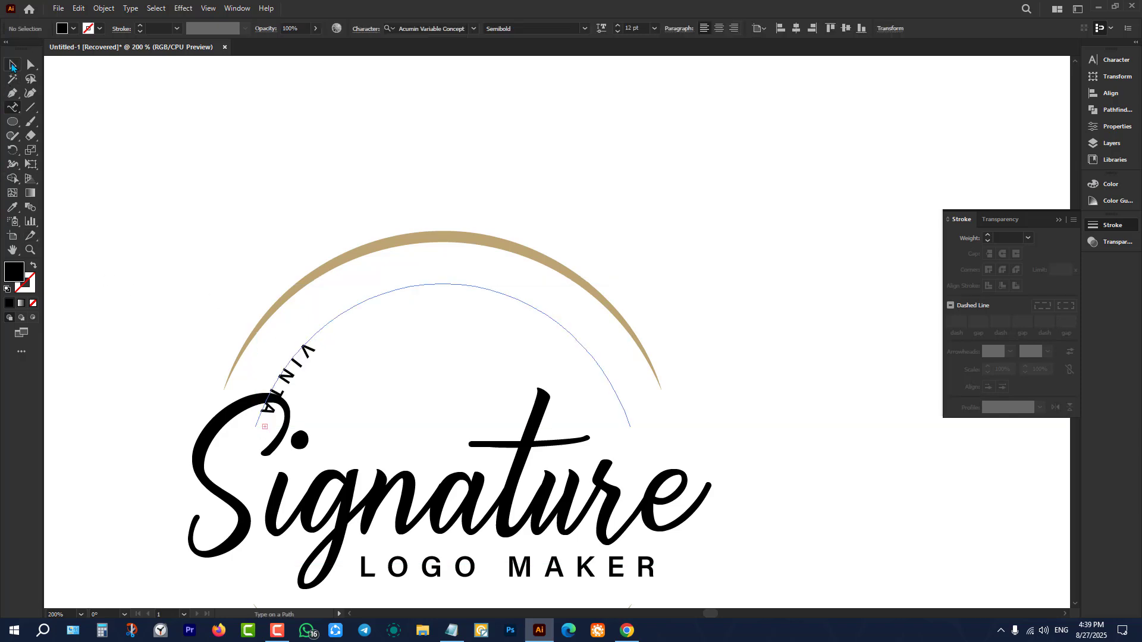
# - Flip the path text to the outer side of the inner arc and extend its end bracket to fit all of VINTAGE STYLE
pyautogui.click(266, 394)
pyautogui.scroll(3, 264, 394)
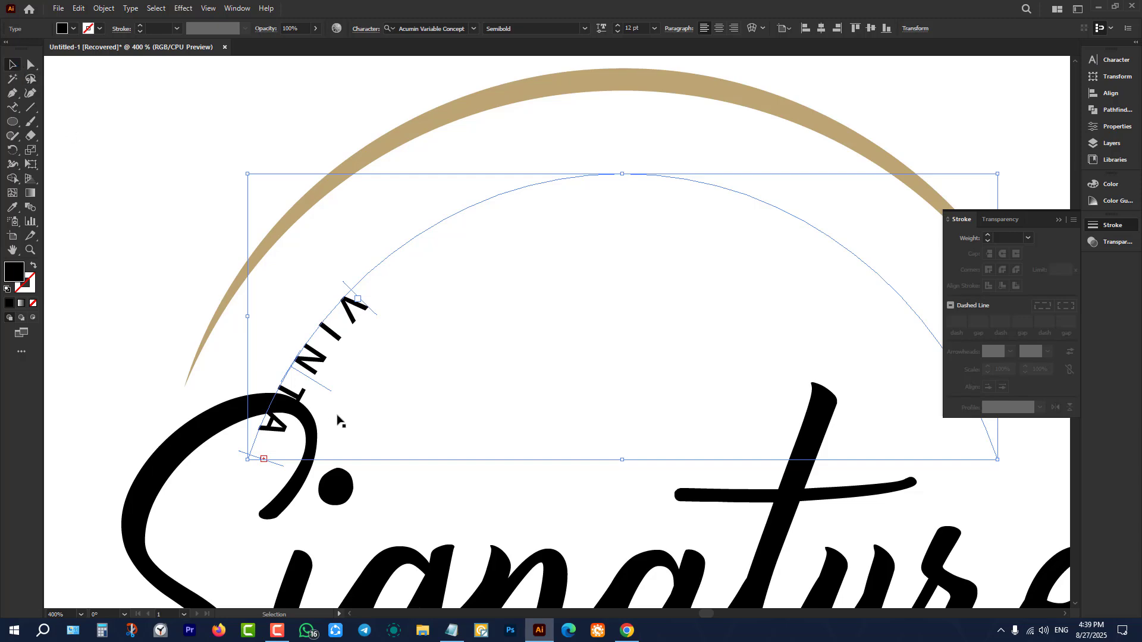
pyautogui.moveTo(327, 392); pyautogui.dragTo(323, 226)
pyautogui.scroll(-3, 357, 363)
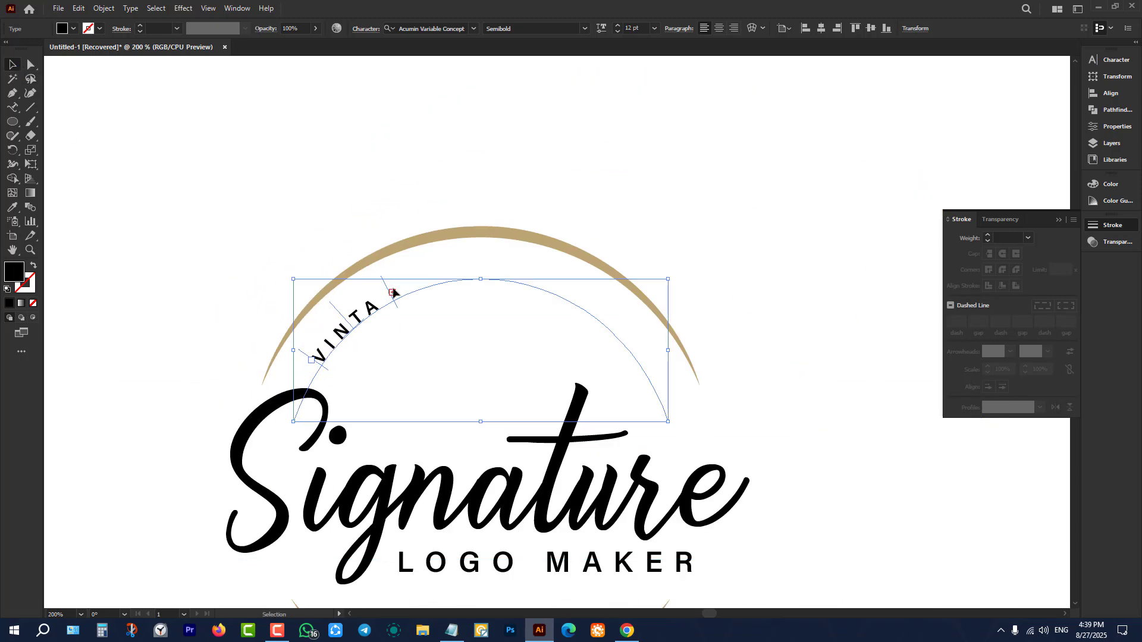
pyautogui.scroll(3, 393, 292)
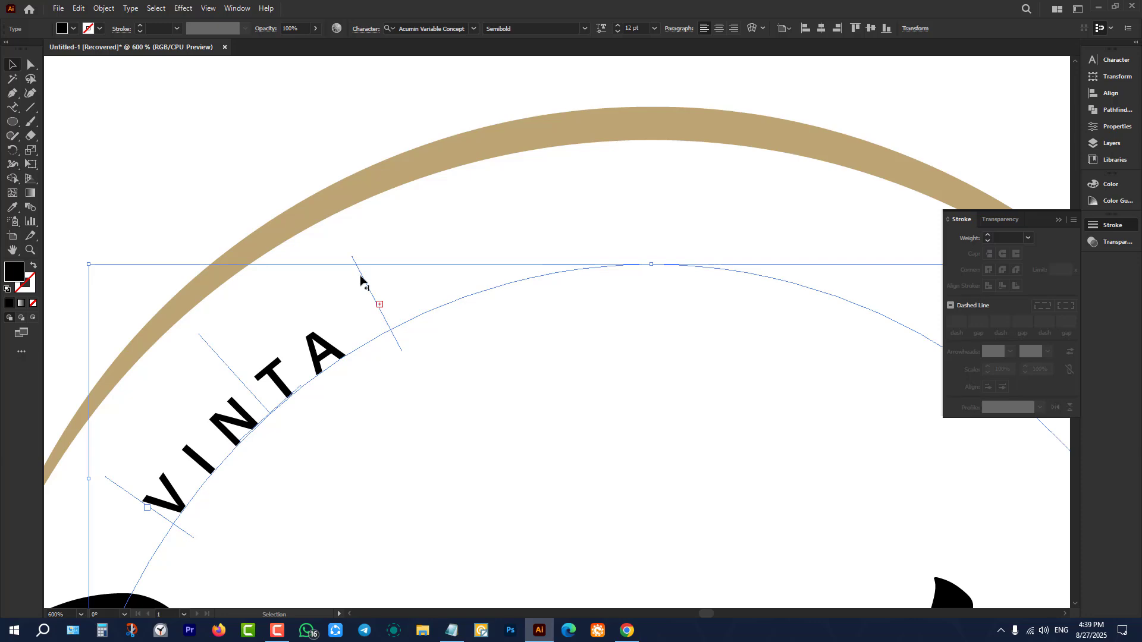
pyautogui.moveTo(366, 279); pyautogui.dragTo(808, 283)
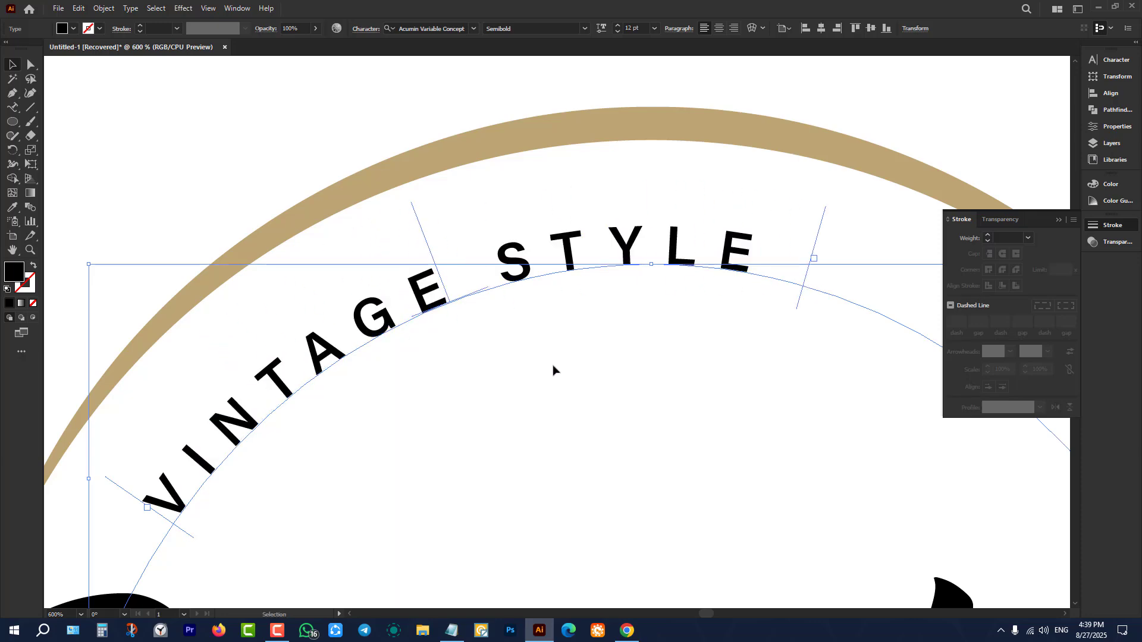
# - Extend the end bracket of the VINTAGE STYLE path text to the right end of the inner arc and set the font size to 21 pt
pyautogui.keyDown('alt'); pyautogui.scroll(-2, 536, 375); pyautogui.keyUp('alt')
pyautogui.keyDown('alt'); pyautogui.scroll(-4, 717, 378); pyautogui.keyUp('alt')
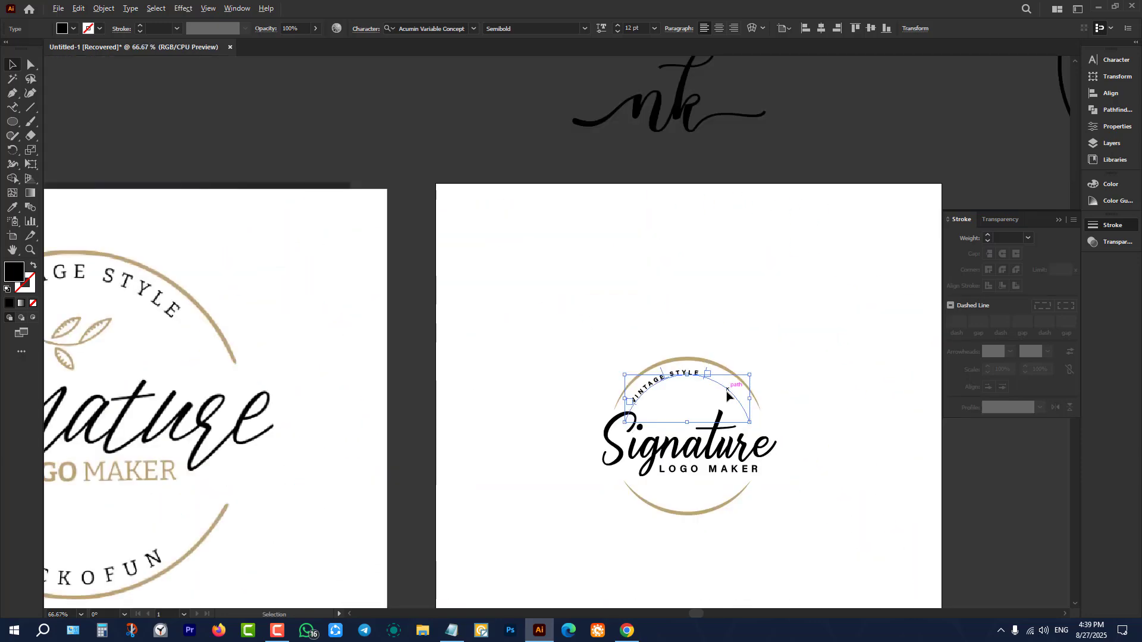
pyautogui.keyDown('alt'); pyautogui.scroll(-1, 767, 369); pyautogui.keyUp('alt')
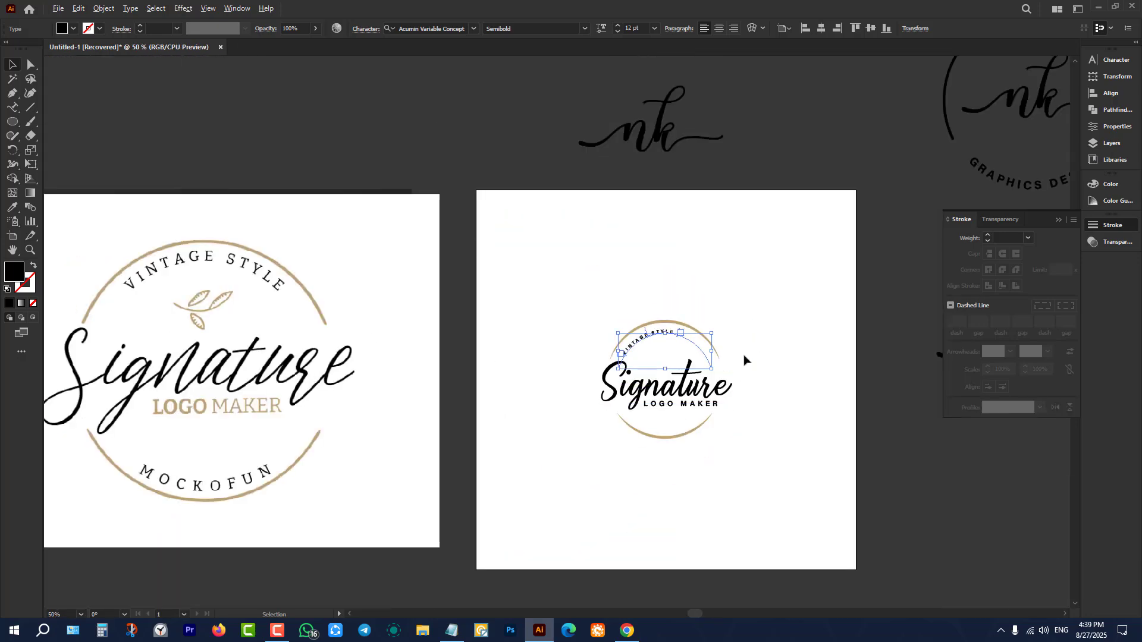
pyautogui.keyDown('alt'); pyautogui.scroll(4, 728, 343); pyautogui.keyUp('alt')
pyautogui.click(1111, 59)
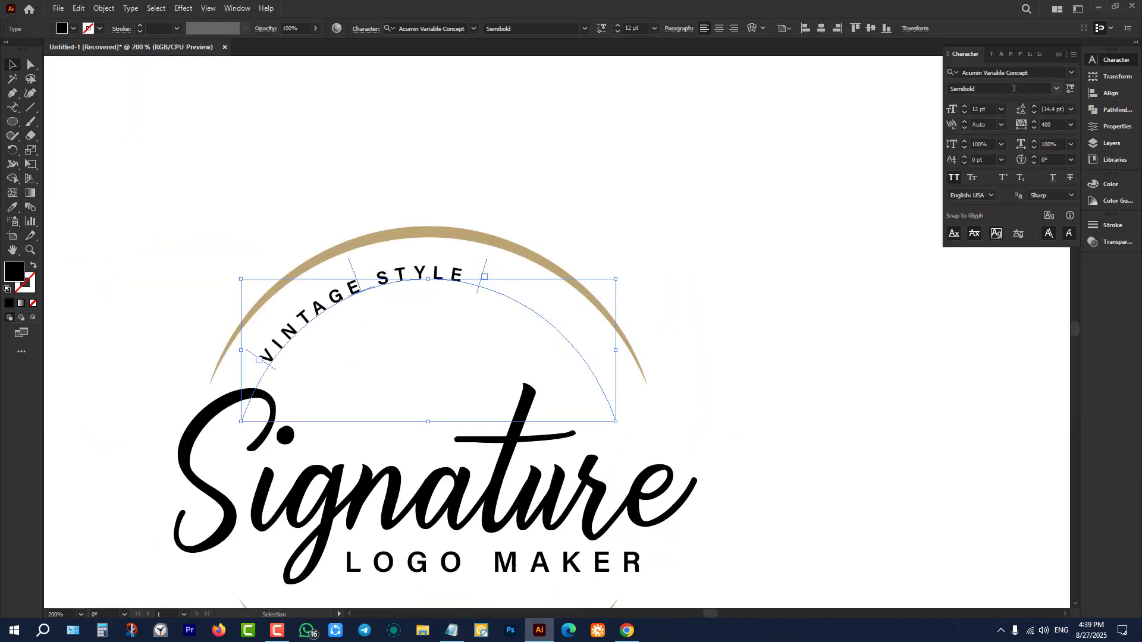
pyautogui.scroll(4, 984, 109)
pyautogui.scroll(15, 984, 109)
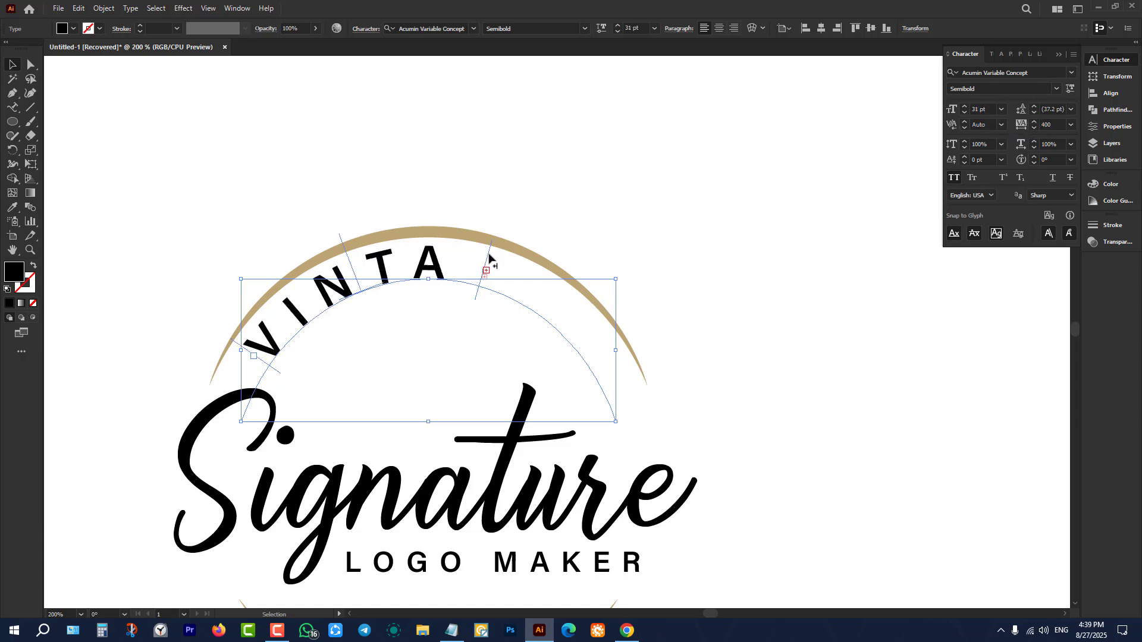
pyautogui.moveTo(491, 257); pyautogui.dragTo(679, 434)
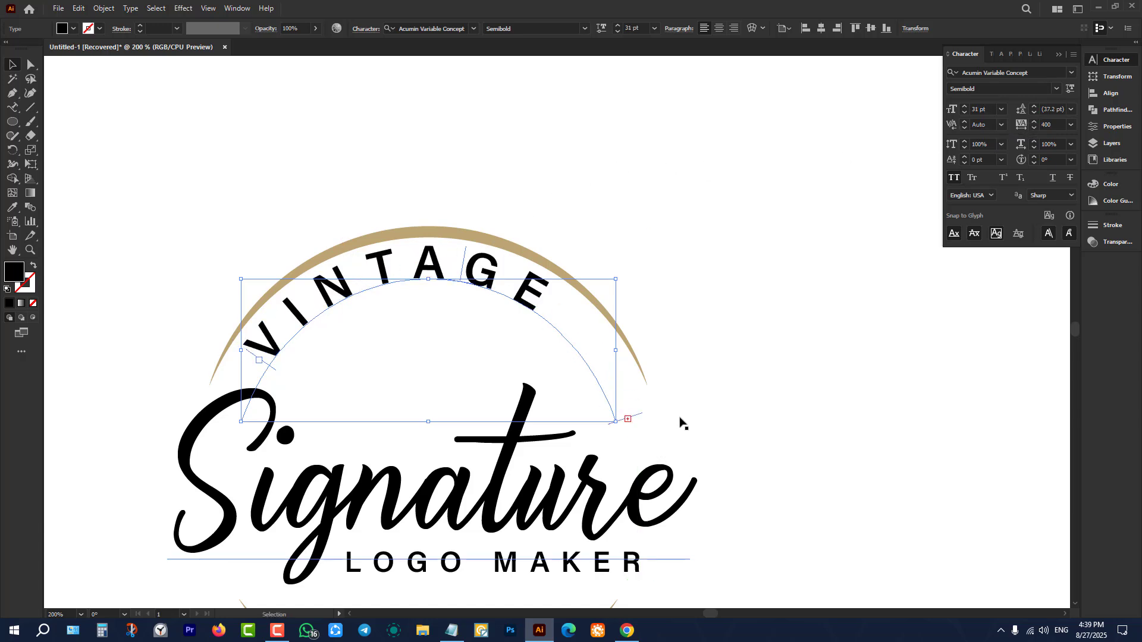
pyautogui.scroll(-7, 987, 107)
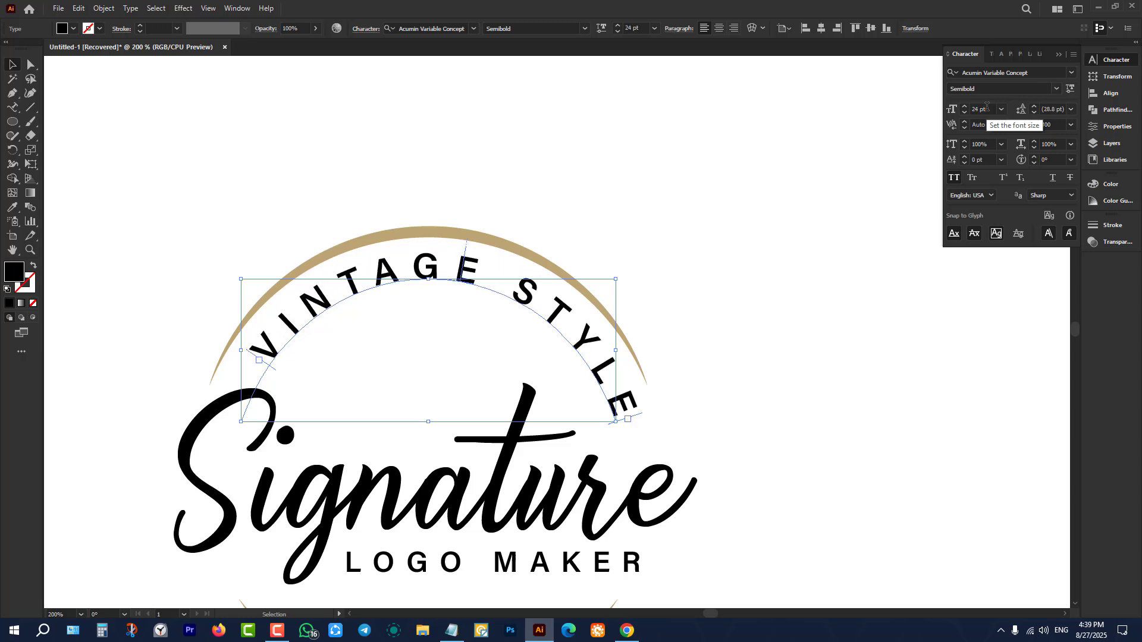
pyautogui.scroll(-2, 987, 107)
pyautogui.scroll(-1, 987, 107)
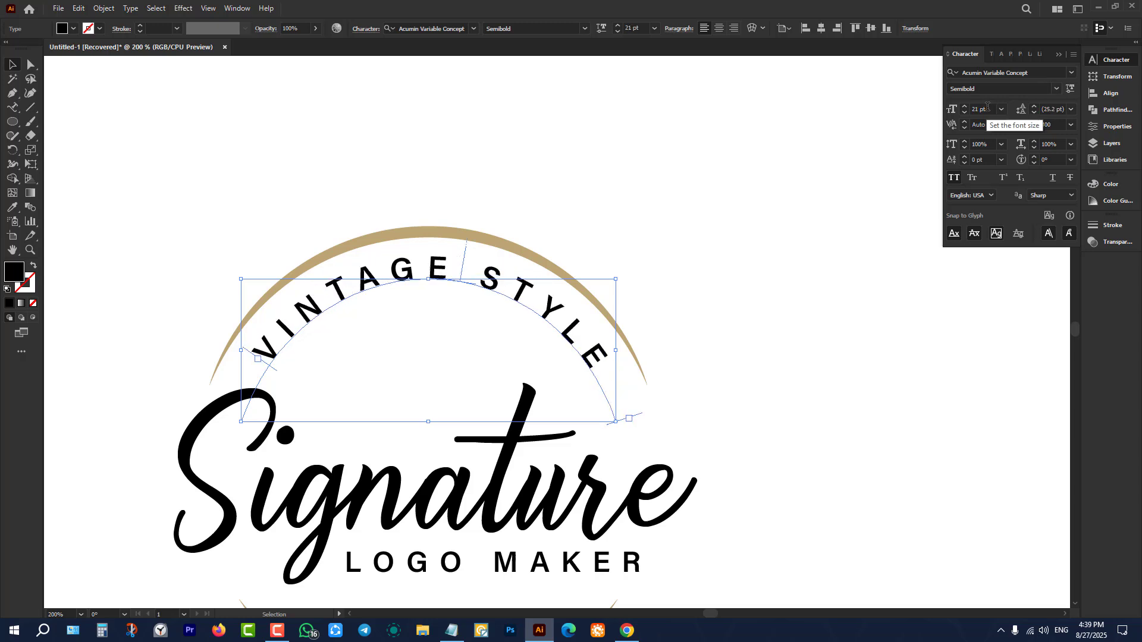
# - Compare the size and spacing of the curved VINTAGE STYLE text with the reference logo
pyautogui.click(793, 308)
pyautogui.scroll(-3, 760, 234)
pyautogui.scroll(-2, 796, 296)
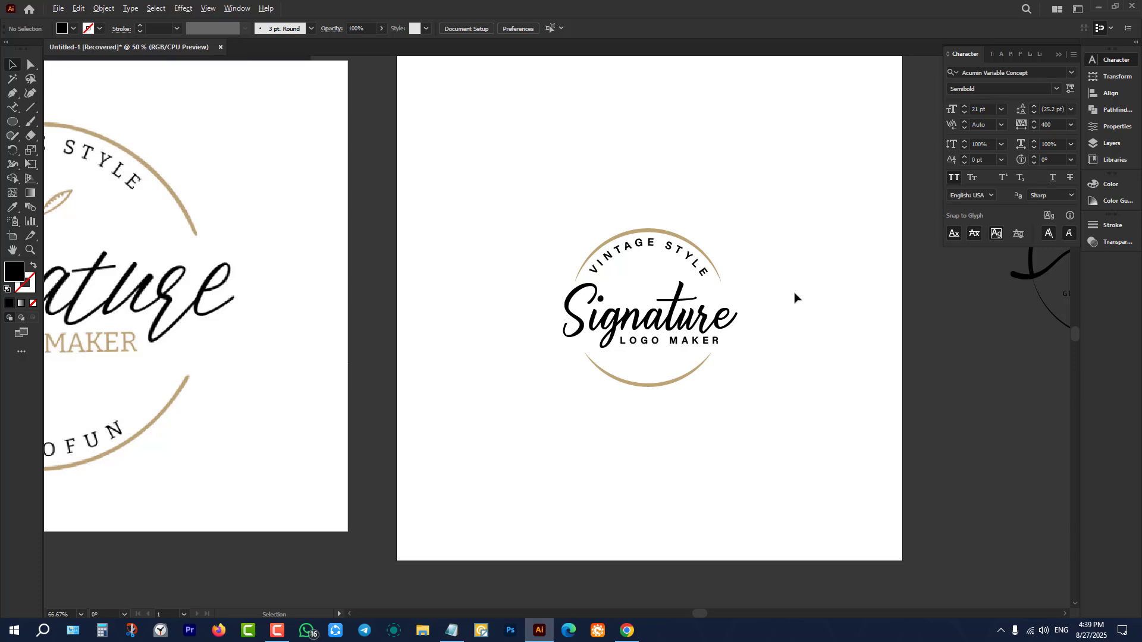
pyautogui.scroll(3, 773, 305)
pyautogui.scroll(1, 774, 303)
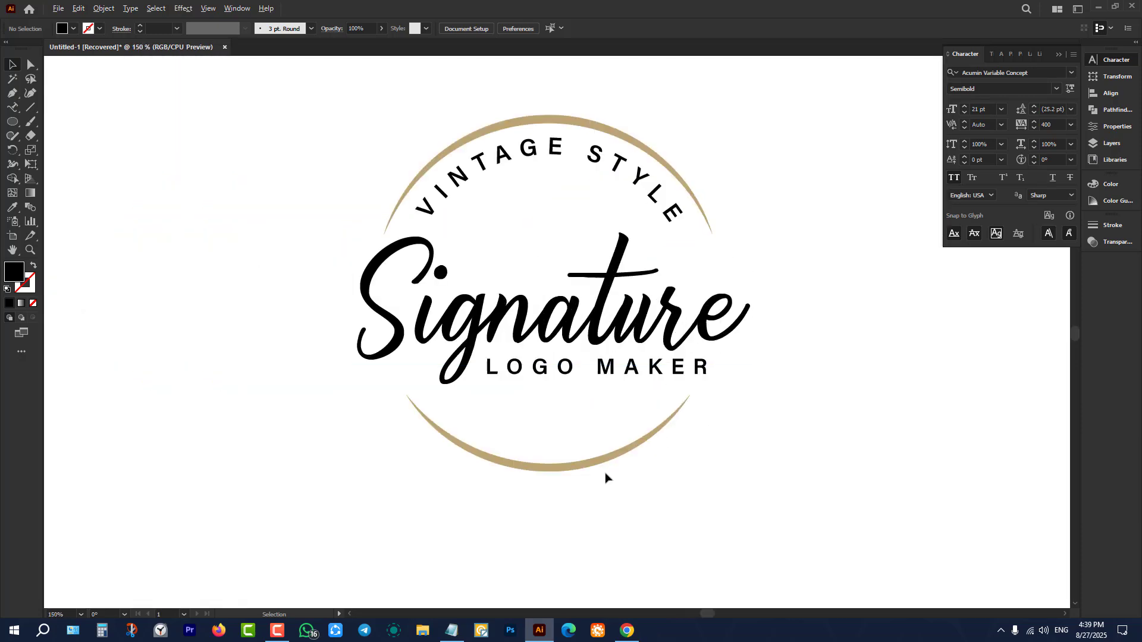
pyautogui.scroll(-4, 778, 385)
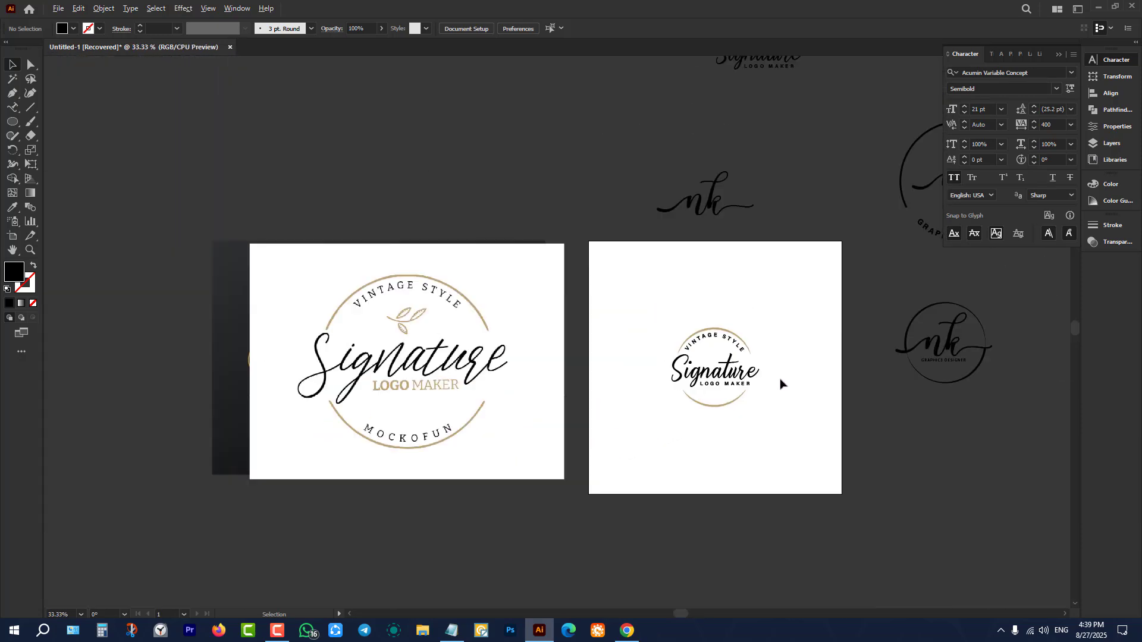
pyautogui.scroll(4, 776, 381)
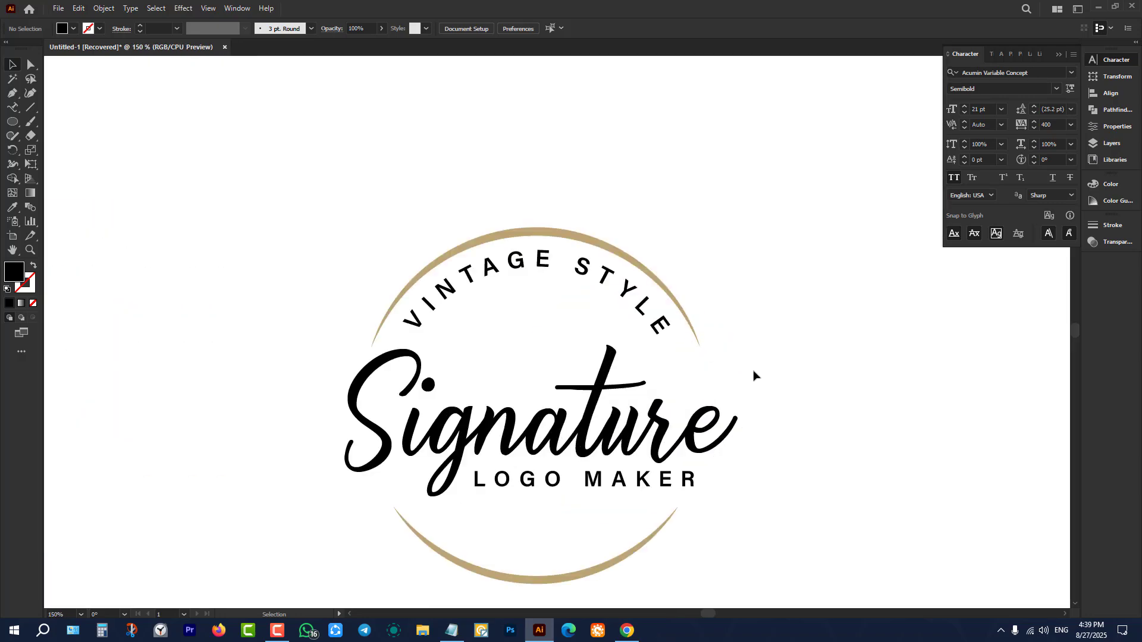
# - Slide the start bracket of the VINTAGE STYLE path text slightly clockwise along the inner arc, then check the text's balance within the ring
pyautogui.click(626, 236)
pyautogui.scroll(2, 485, 248)
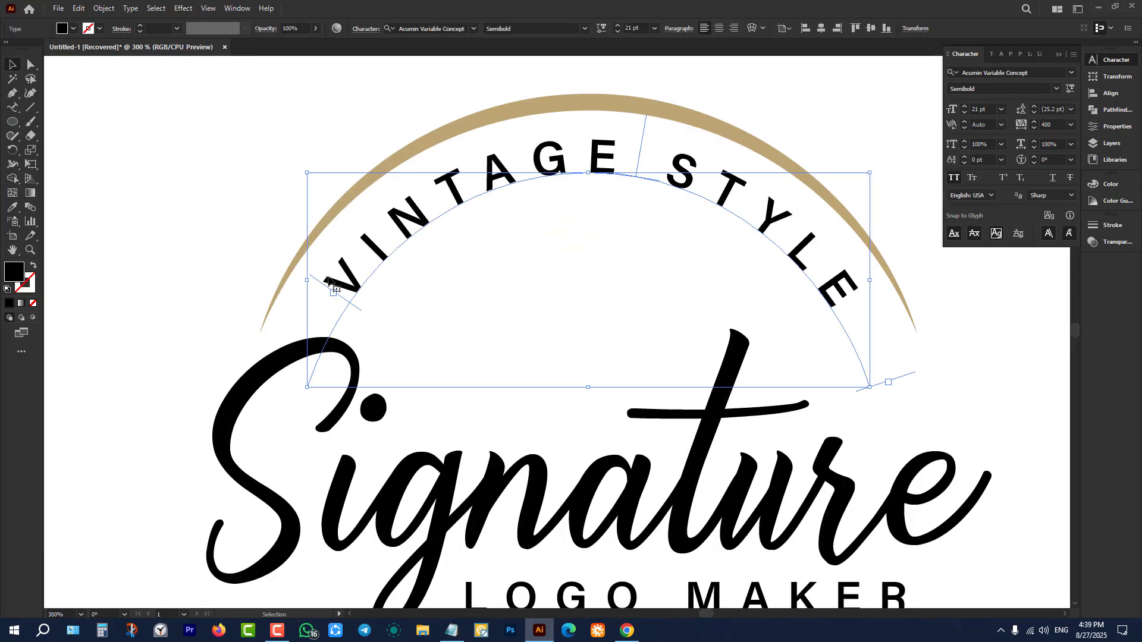
pyautogui.moveTo(317, 278); pyautogui.dragTo(310, 267)
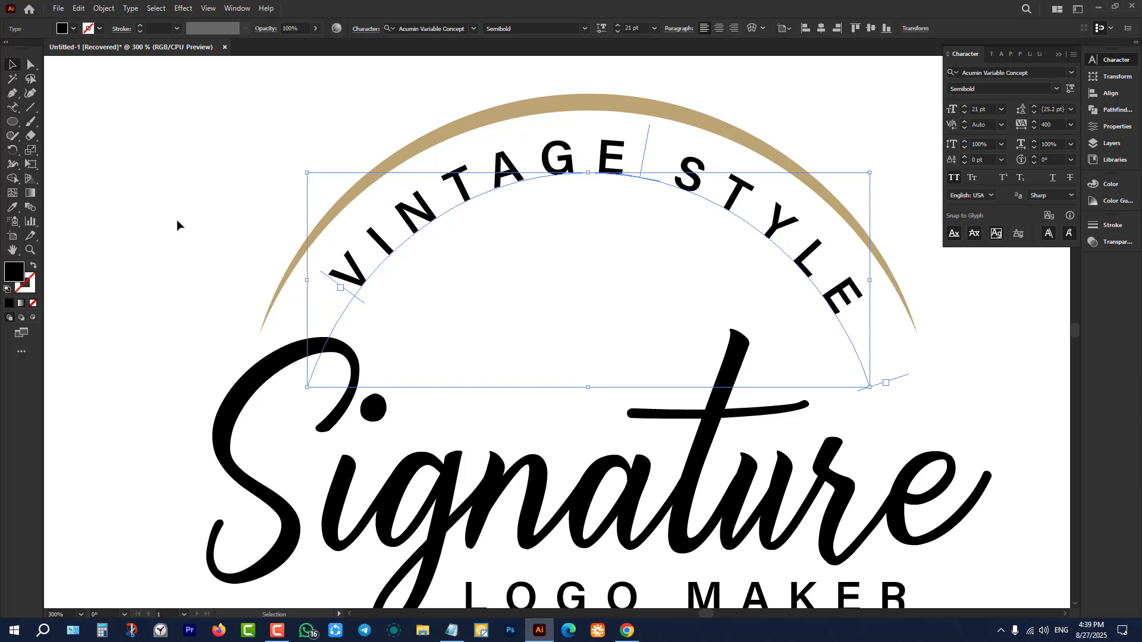
pyautogui.click(177, 221)
pyautogui.scroll(-4, 421, 244)
pyautogui.scroll(2, 596, 291)
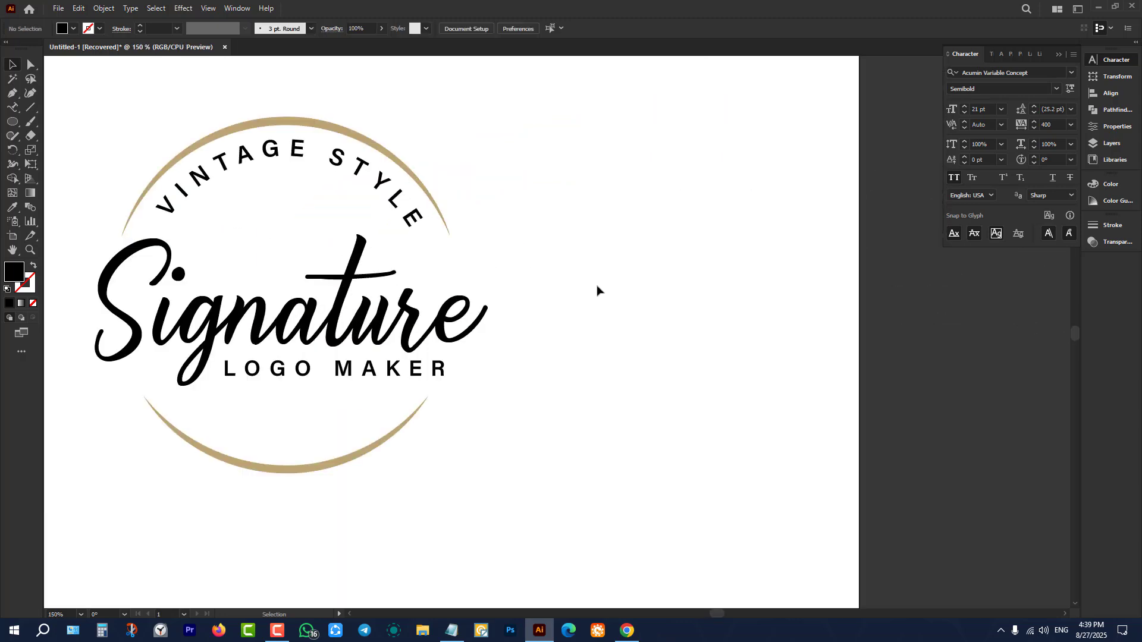
pyautogui.scroll(-2, 599, 291)
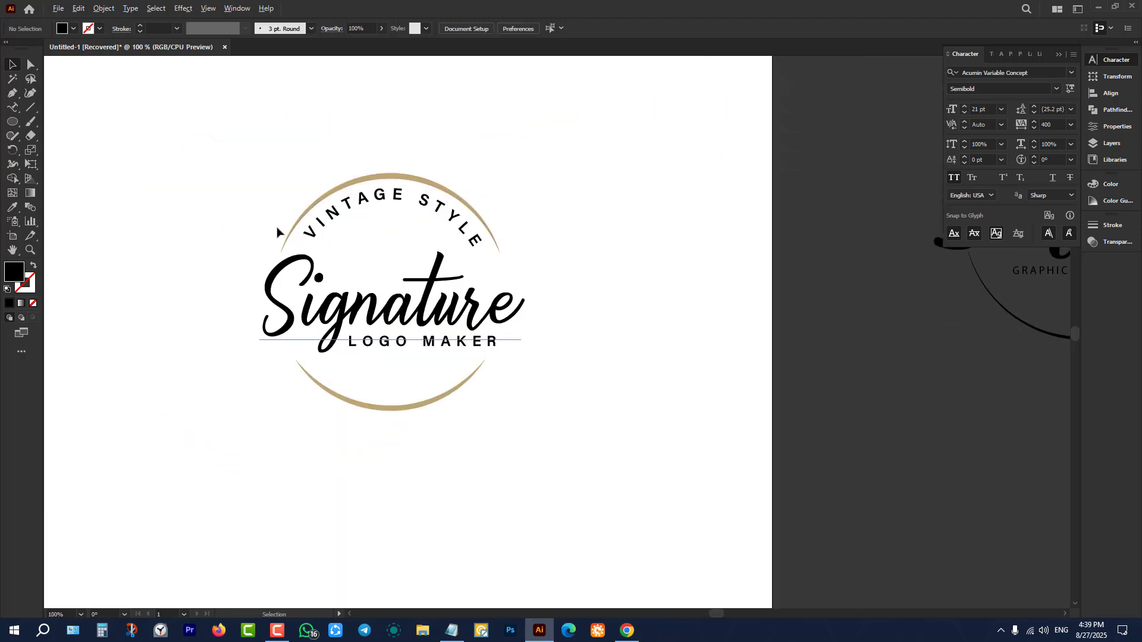
pyautogui.scroll(2, 236, 212)
pyautogui.scroll(1, 223, 199)
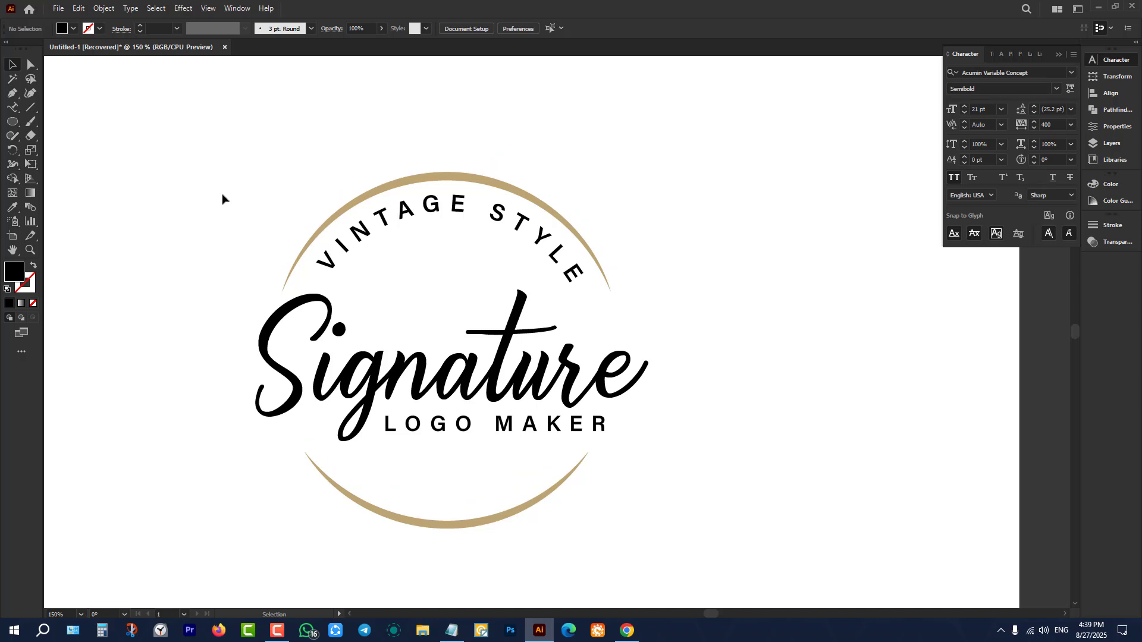